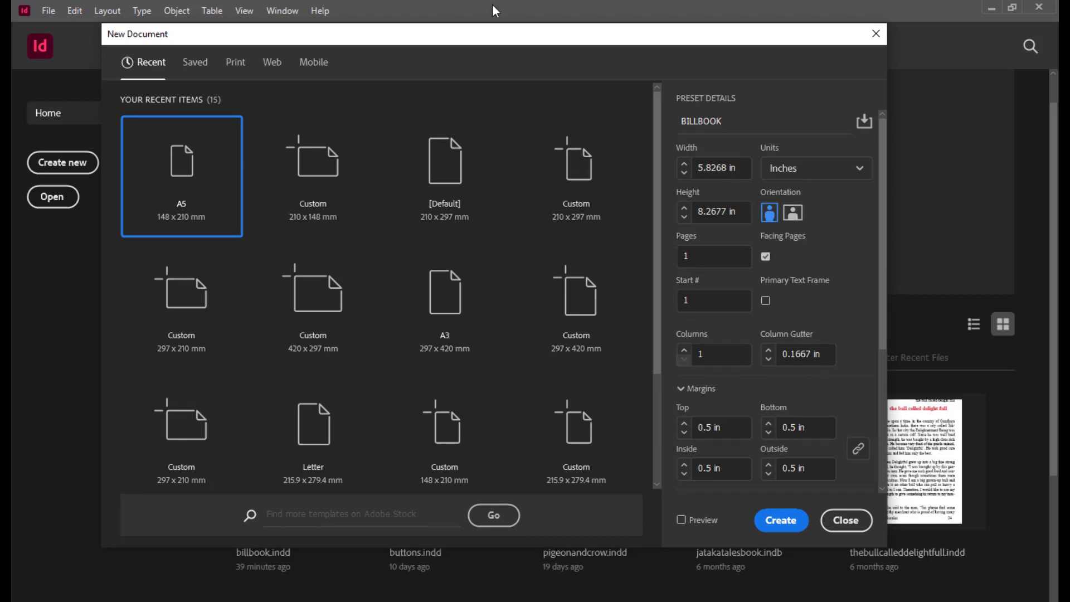
# Step: Create the one-page BILLBOOK document in A5 portrait, 5.8268 × 8.2677 in, with facing pages and 0.5 in margins
pyautogui.moveTo(538, 36); pyautogui.dragTo(559, 25)
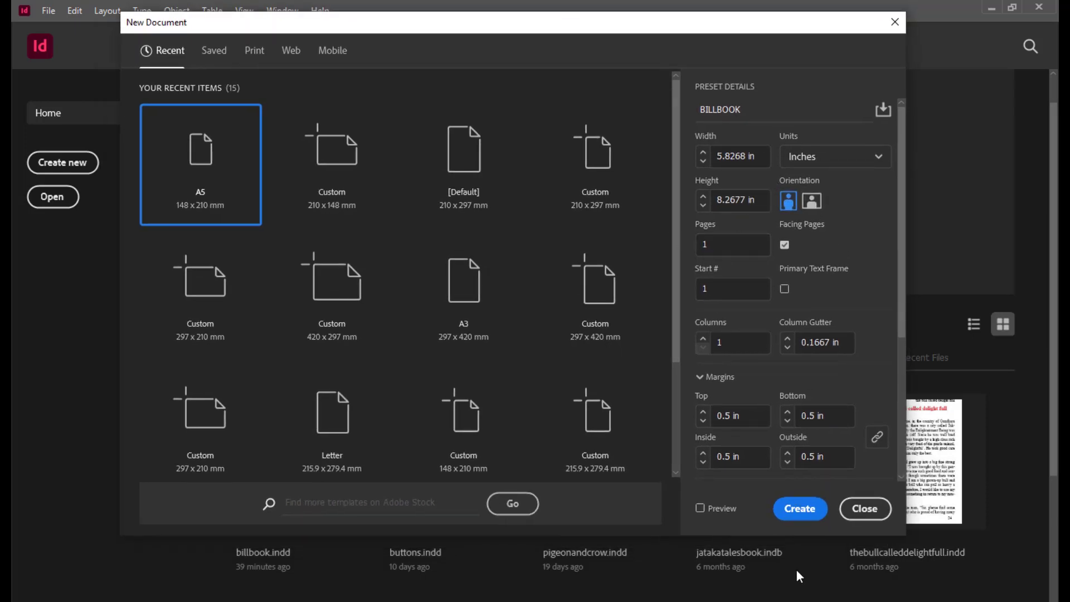
pyautogui.click(798, 512)
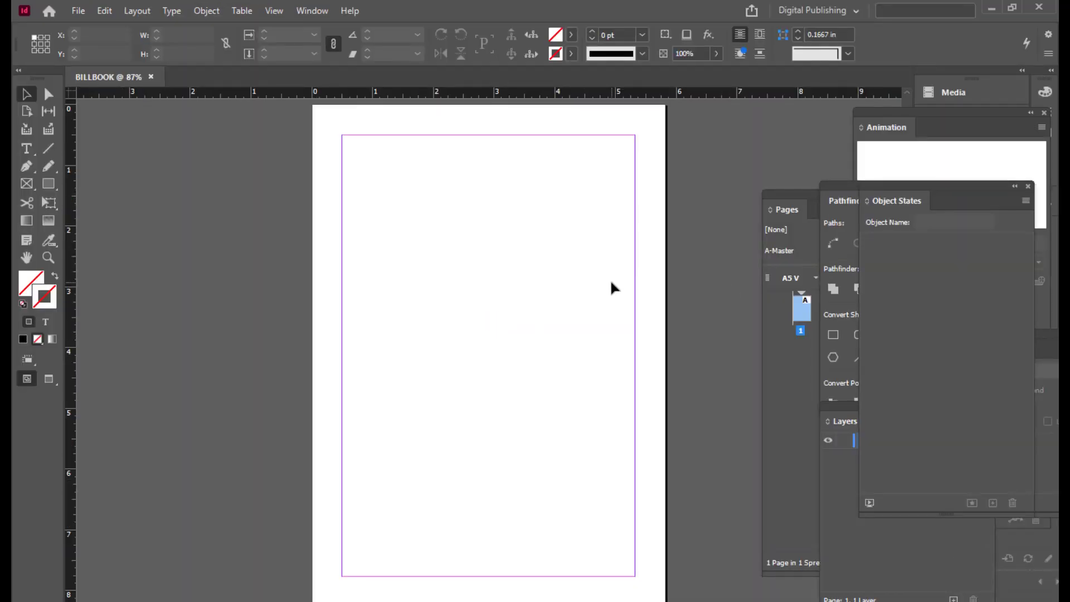
pyautogui.hotkey('ctrl', '-')
pyautogui.hotkey('ctrl', '-')
pyautogui.hotkey('ctrl', '=')
pyautogui.press('h')
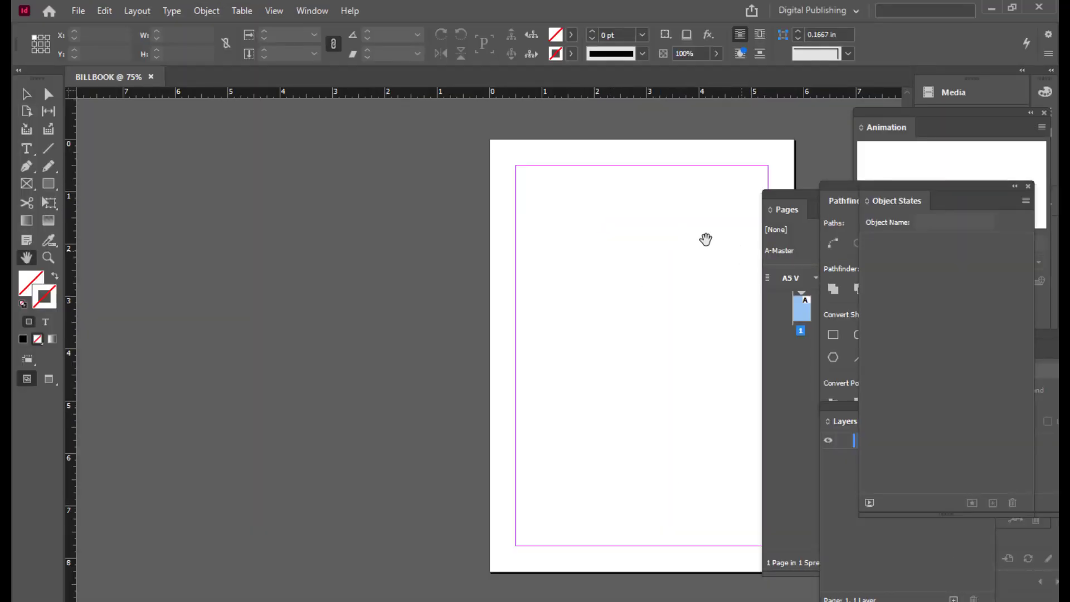
pyautogui.moveTo(704, 239); pyautogui.dragTo(541, 210)
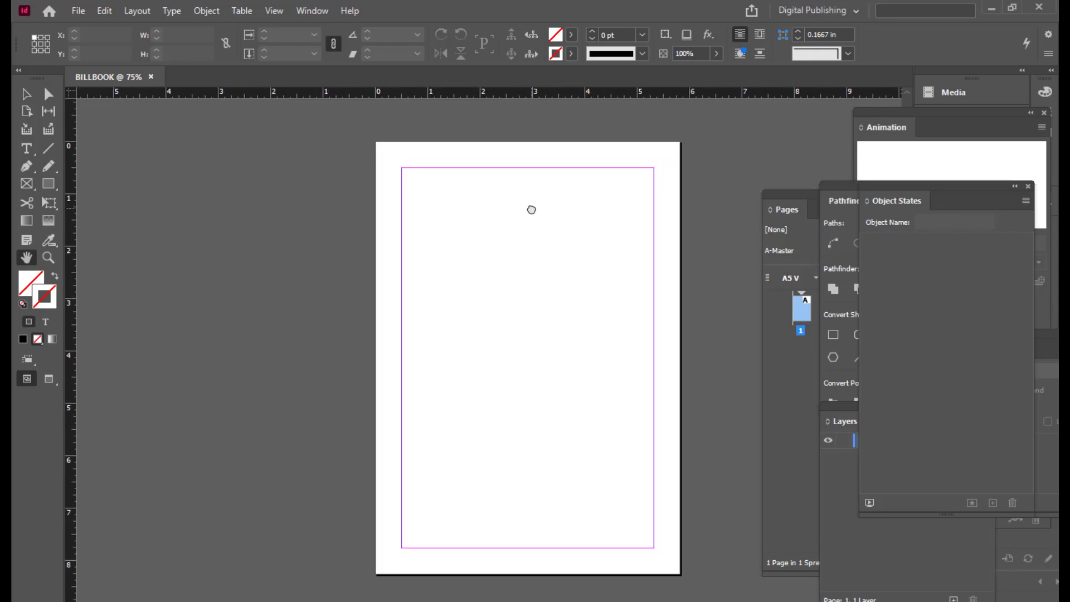
pyautogui.moveTo(531, 209); pyautogui.dragTo(552, 184)
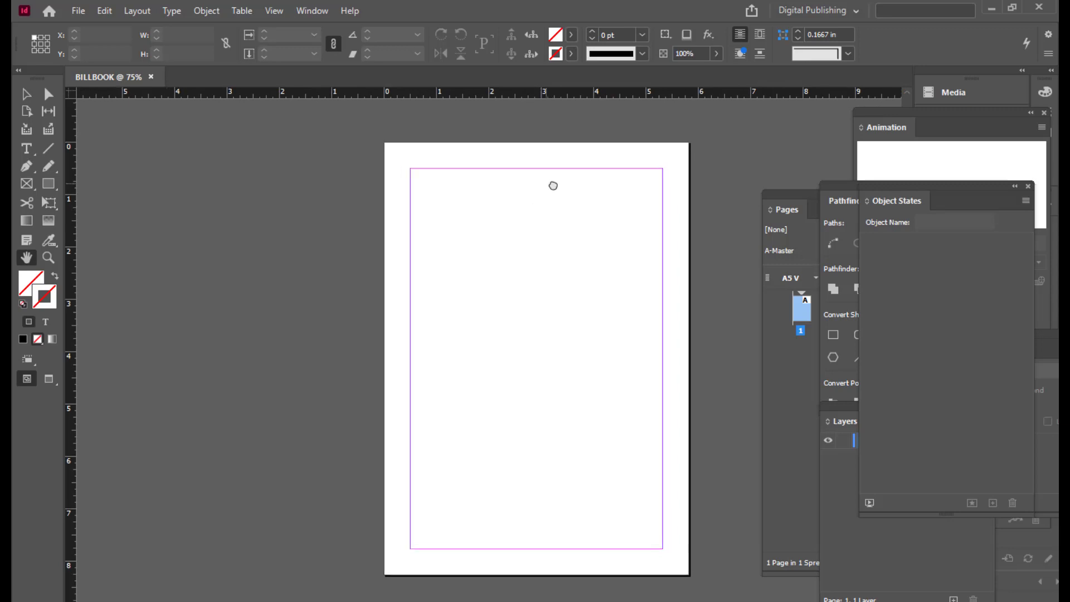
pyautogui.moveTo(590, 232); pyautogui.dragTo(615, 217)
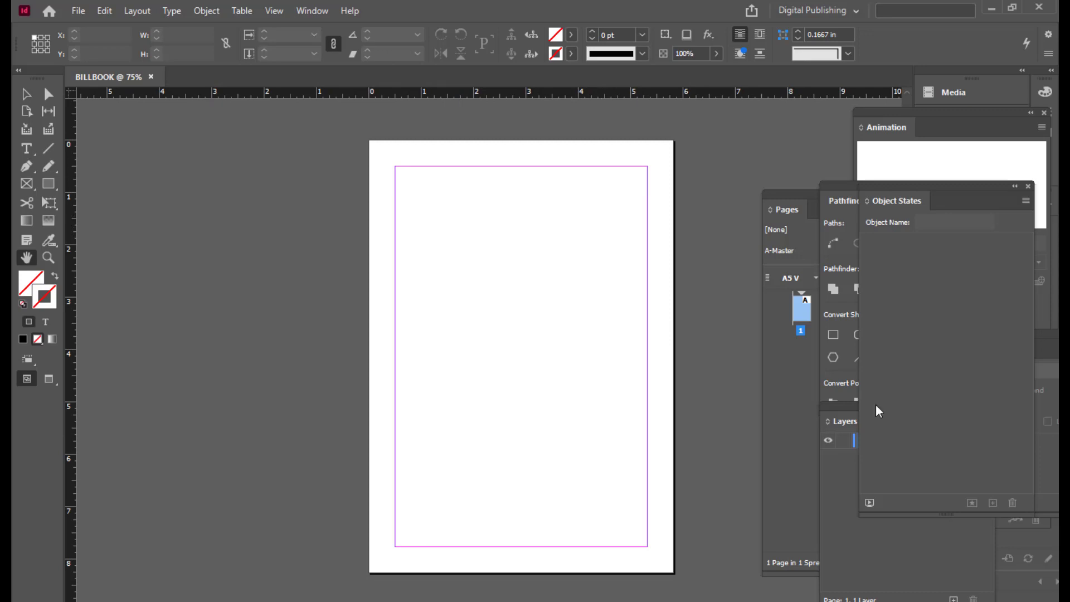
# Step: Bring the Pages panel out from behind the overlapping panels and open the left page of A-Master for editing
pyautogui.moveTo(773, 188); pyautogui.dragTo(734, 139)
pyautogui.click(313, 13)
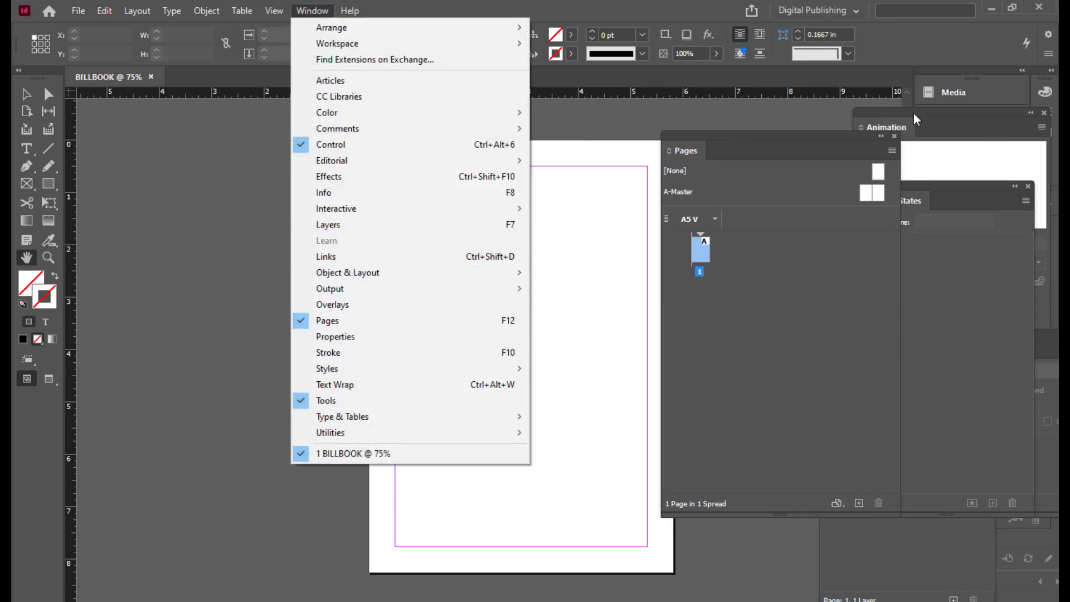
pyautogui.click(733, 126)
pyautogui.moveTo(727, 135); pyautogui.dragTo(768, 125)
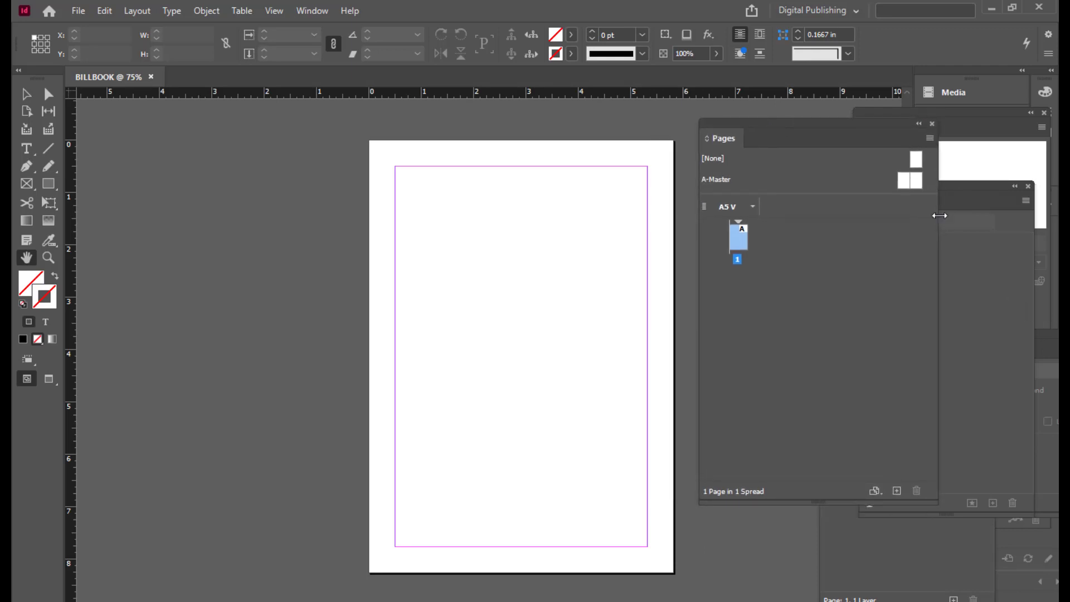
pyautogui.scroll(1, 642, 249)
pyautogui.scroll(-2, 640, 246)
pyautogui.scroll(2, 641, 246)
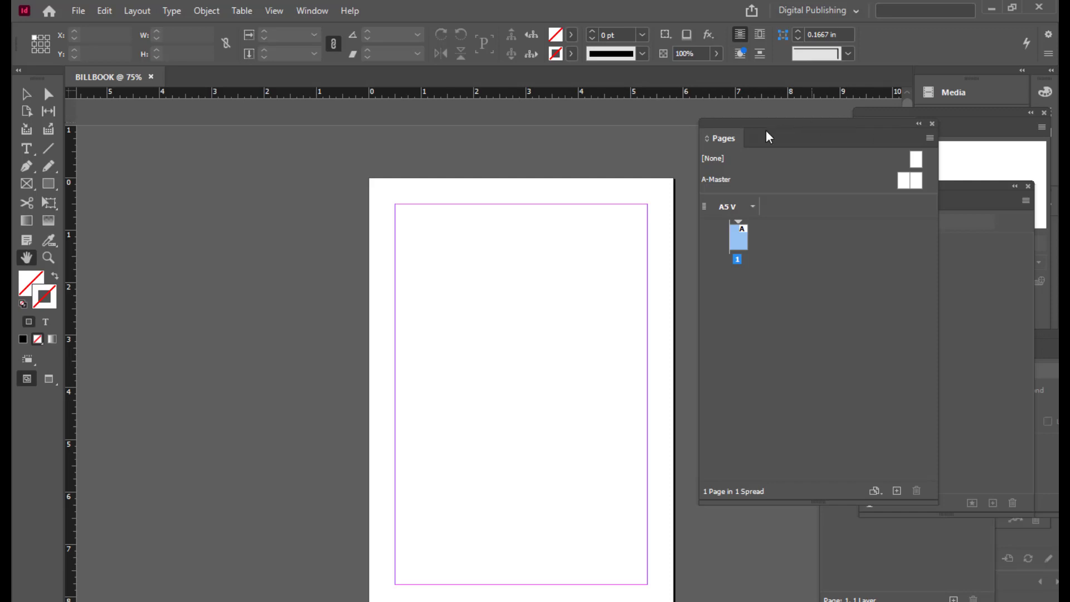
pyautogui.moveTo(751, 123); pyautogui.dragTo(729, 129)
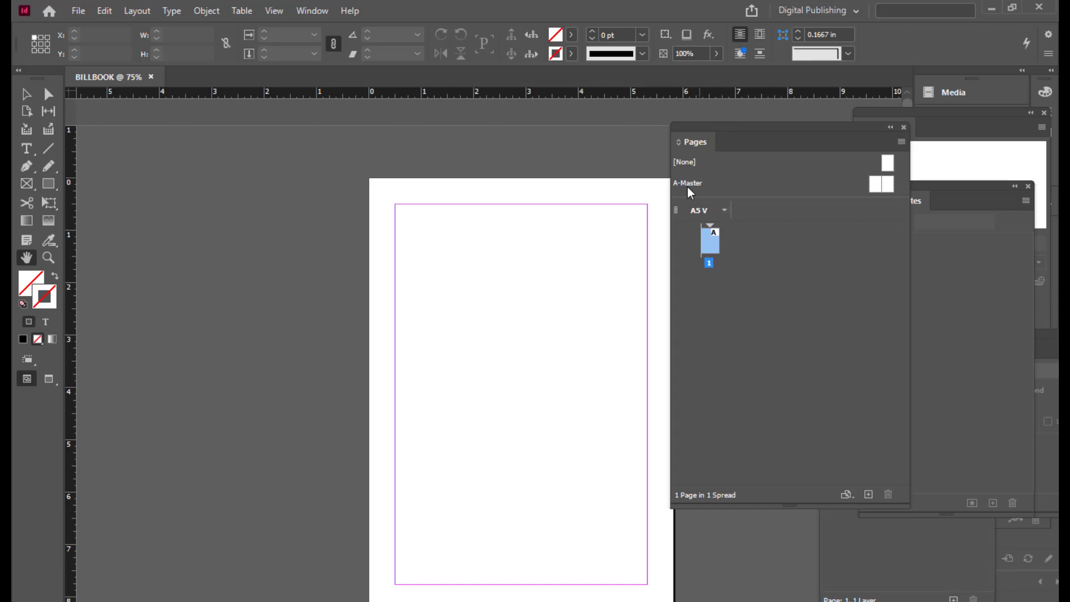
pyautogui.moveTo(706, 132); pyautogui.dragTo(743, 127)
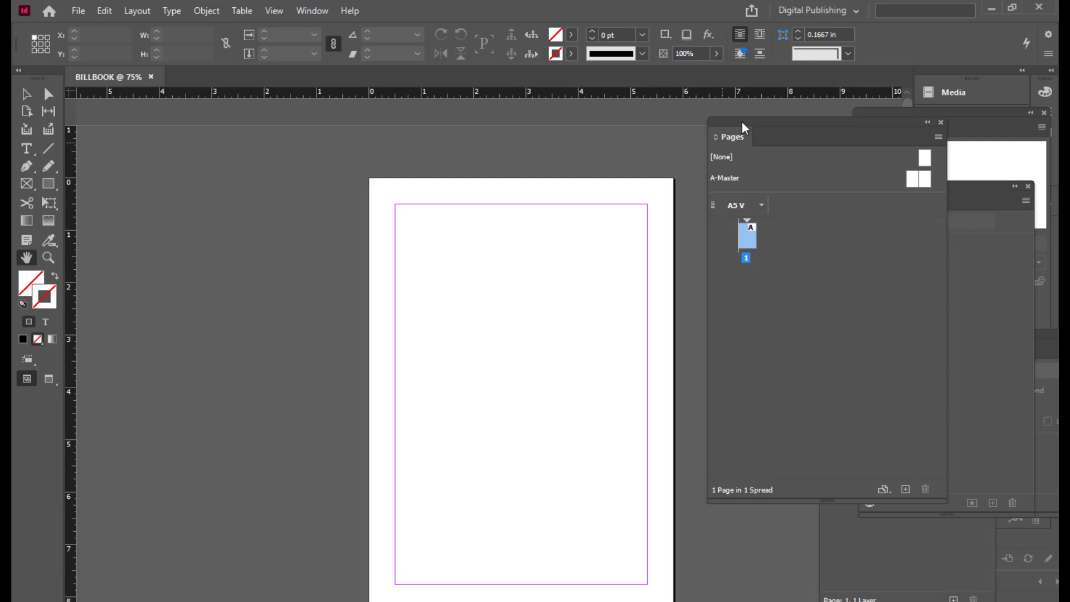
pyautogui.moveTo(742, 125); pyautogui.dragTo(776, 140)
pyautogui.doubleClick(902, 194)
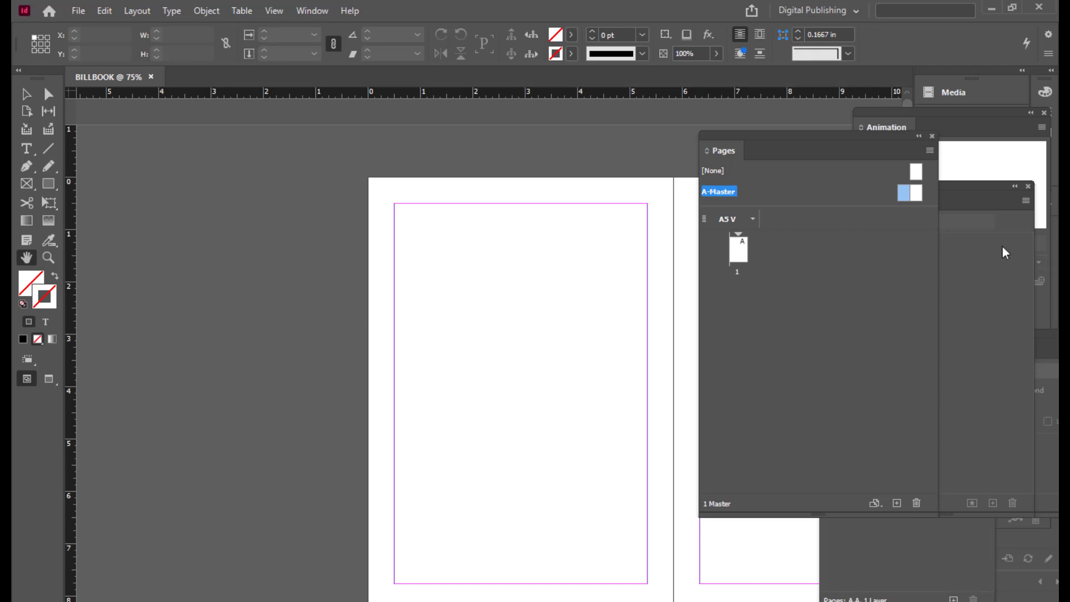
# Step: Draw a rectangular frame across the full width of the left master page's top, about 5.83 in wide and 2.73 in high
pyautogui.moveTo(741, 143); pyautogui.dragTo(773, 155)
pyautogui.scroll(-3, 600, 261)
pyautogui.moveTo(613, 258); pyautogui.dragTo(464, 288)
pyautogui.moveTo(757, 161); pyautogui.dragTo(780, 150)
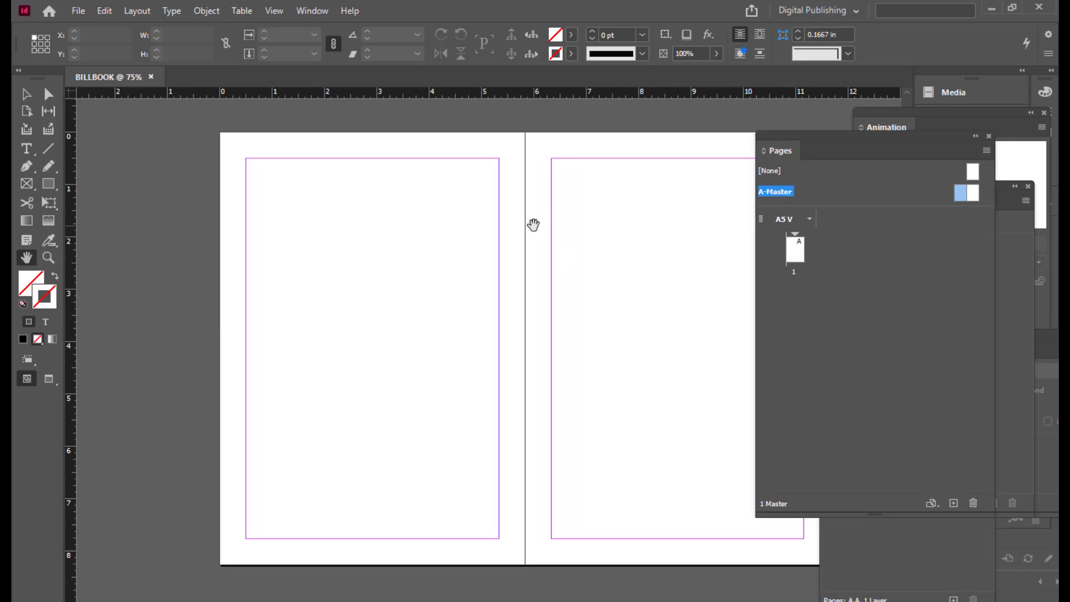
pyautogui.moveTo(533, 224); pyautogui.dragTo(512, 233)
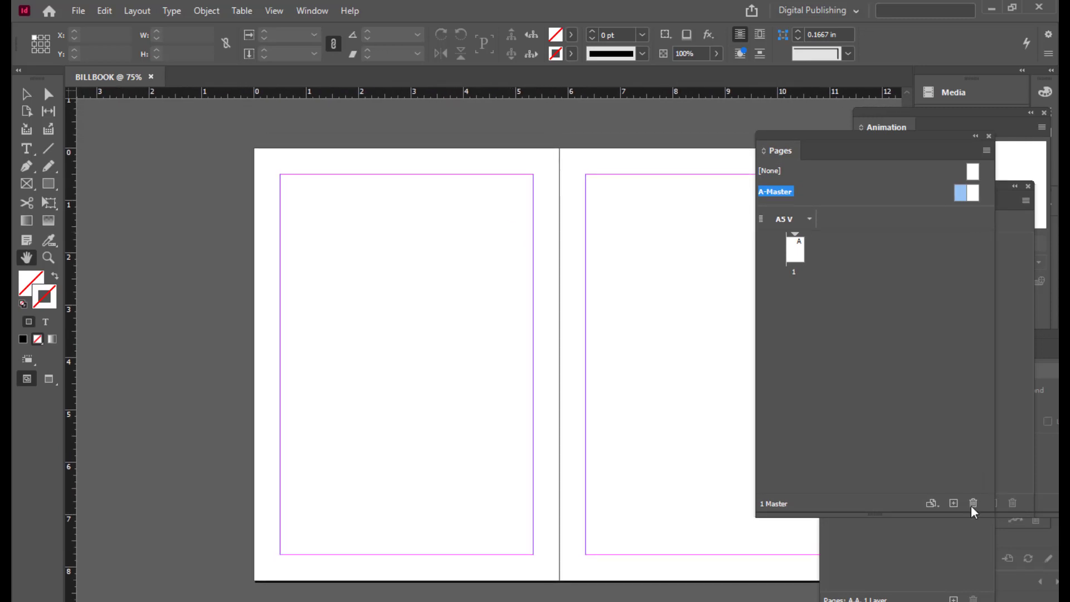
pyautogui.moveTo(404, 260); pyautogui.dragTo(411, 268)
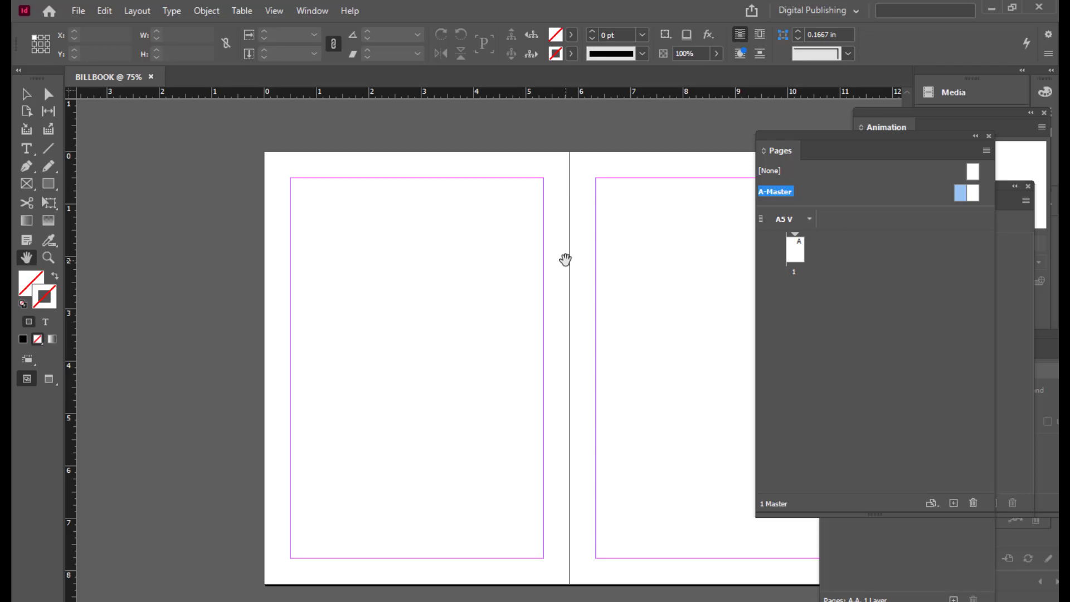
pyautogui.moveTo(565, 259); pyautogui.dragTo(555, 257)
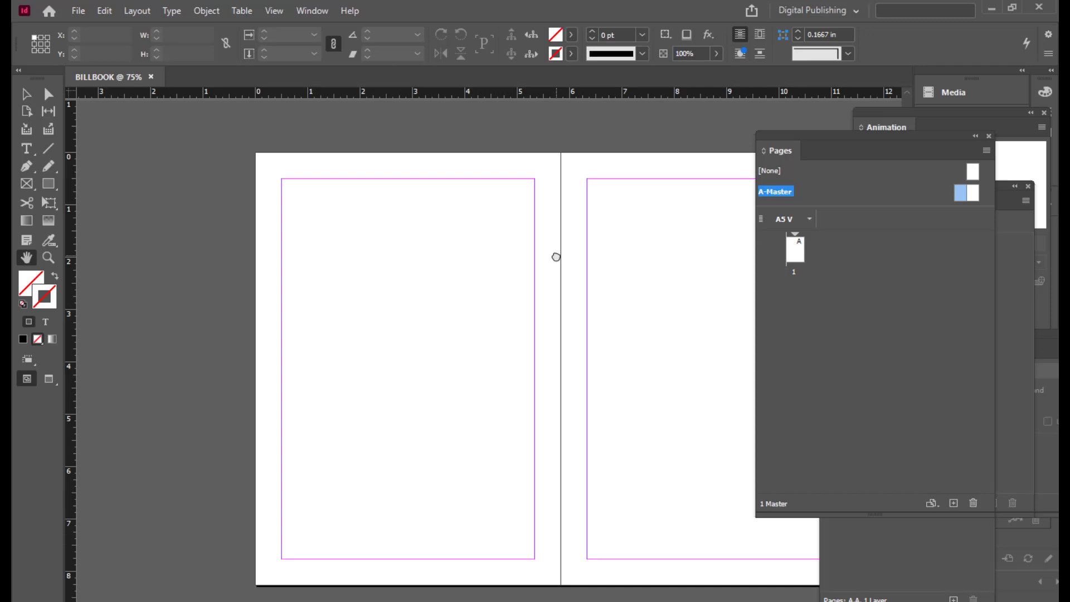
pyautogui.moveTo(556, 257); pyautogui.dragTo(561, 258)
pyautogui.moveTo(26, 182); pyautogui.dragTo(81, 201)
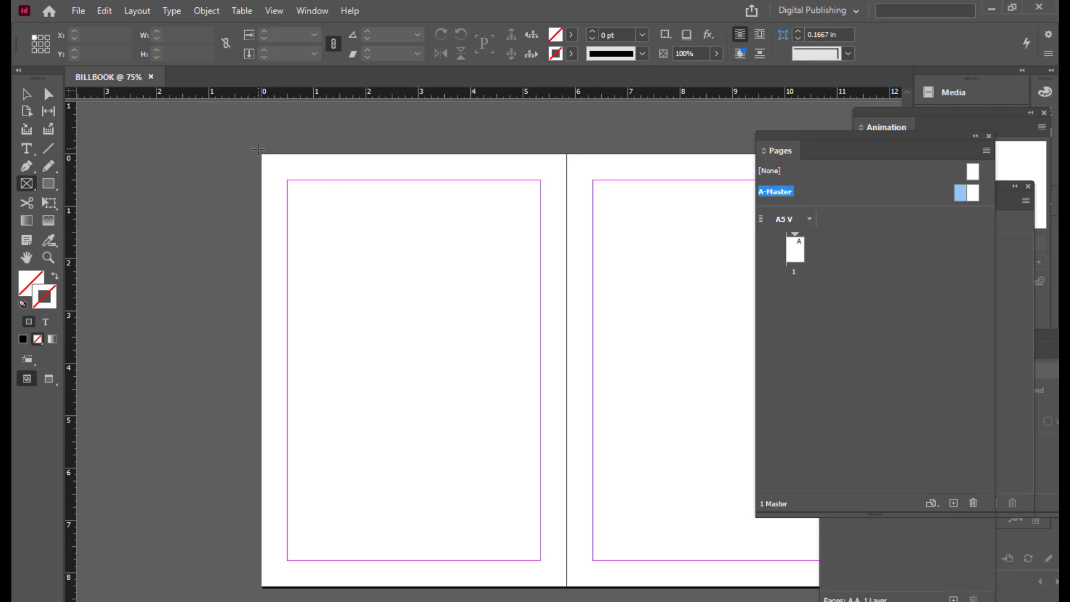
pyautogui.moveTo(261, 155); pyautogui.dragTo(566, 297)
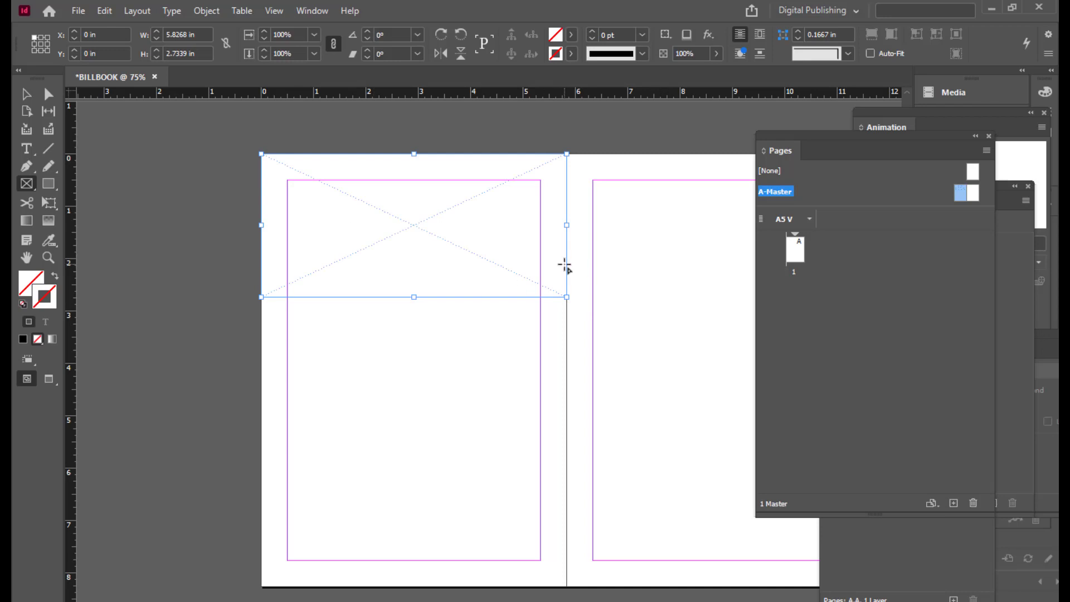
# Step: Place the billbookbg Photoshop file from the billbooktemplate folder into the header frame
pyautogui.click(77, 11)
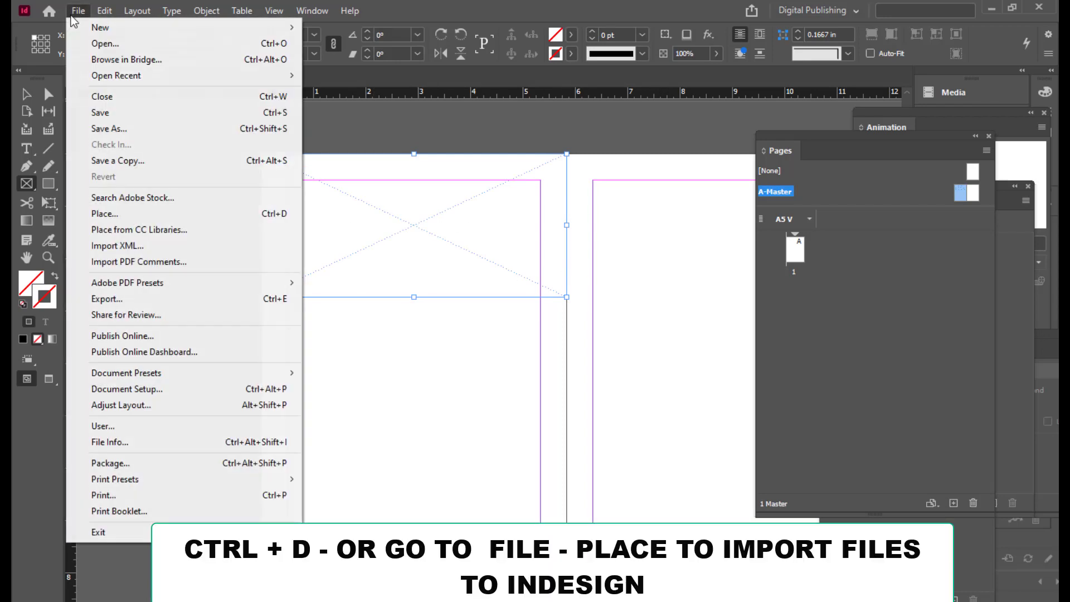
pyautogui.click(131, 220)
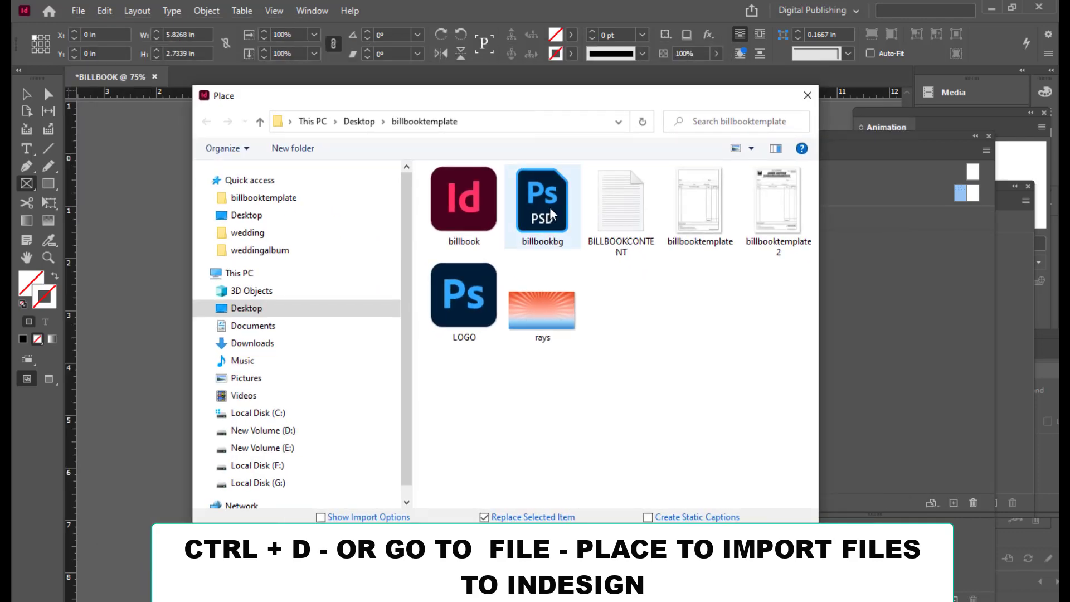
pyautogui.click(550, 212)
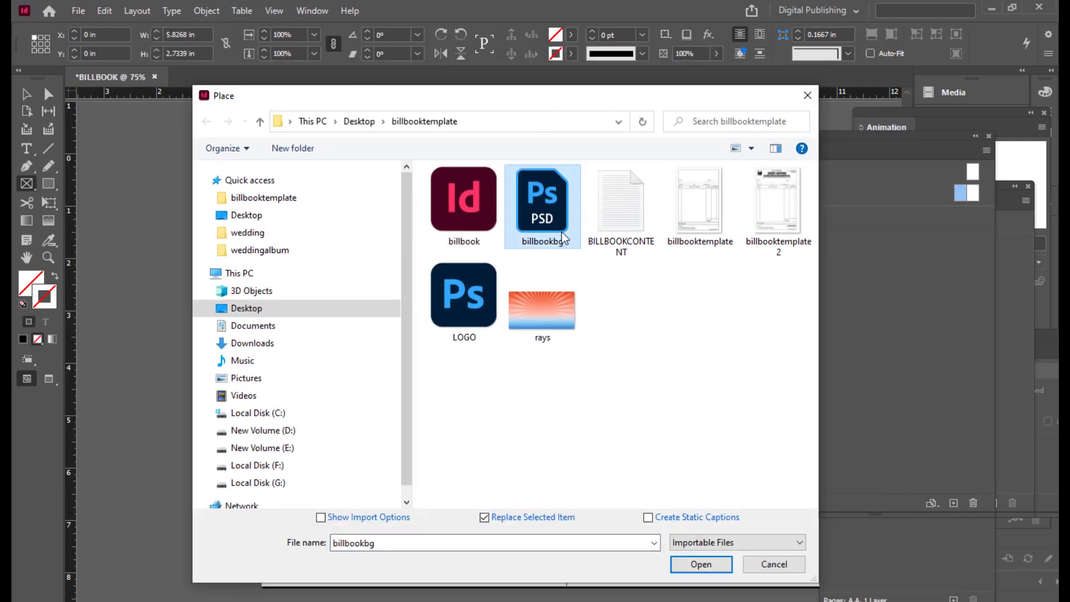
pyautogui.moveTo(550, 99); pyautogui.dragTo(486, 70)
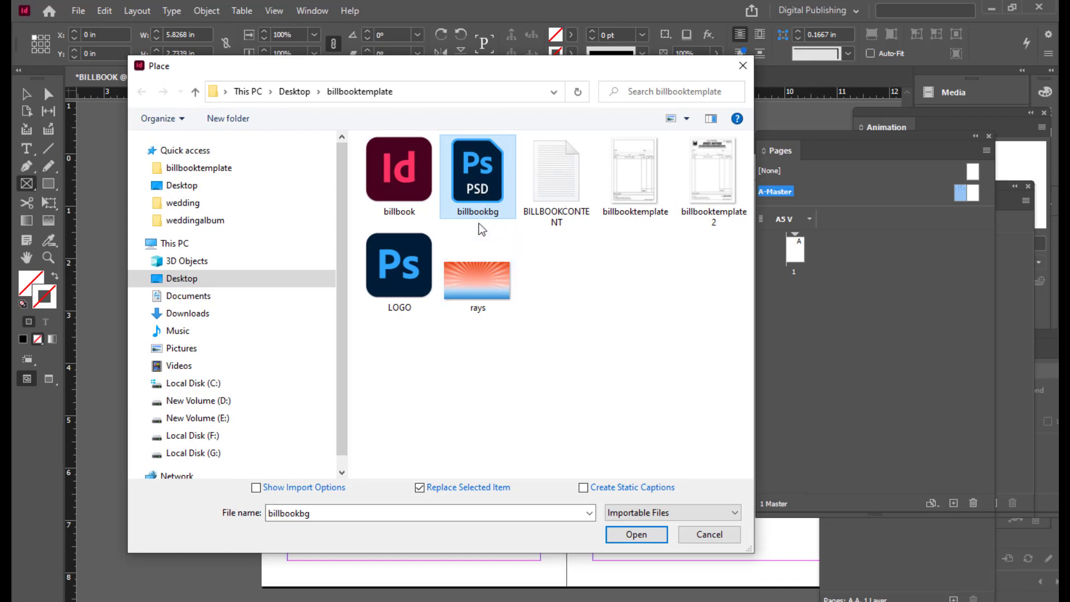
pyautogui.moveTo(496, 70); pyautogui.dragTo(514, 62)
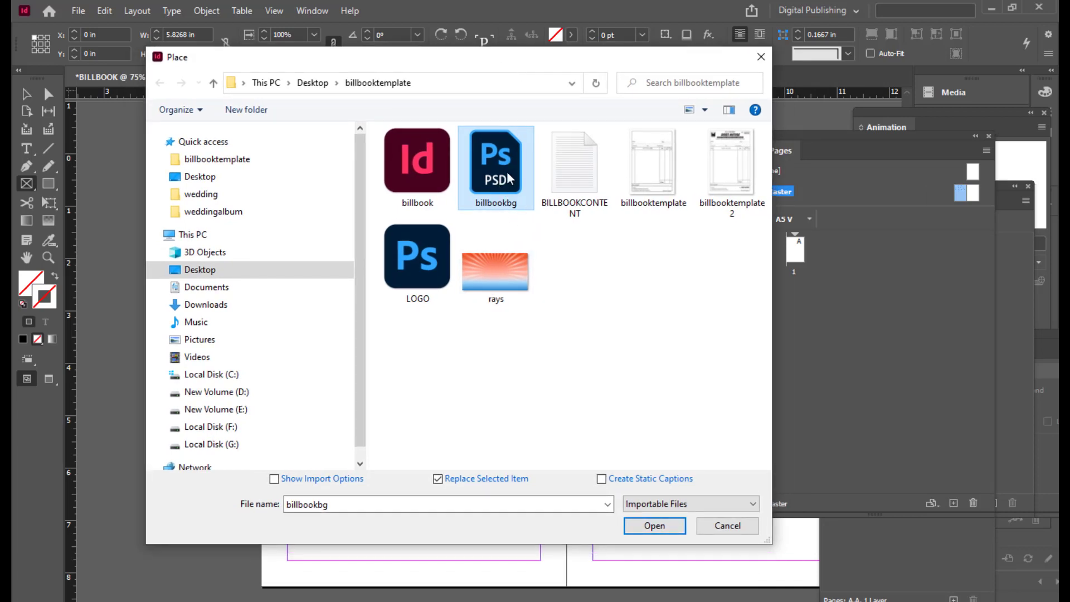
pyautogui.click(655, 527)
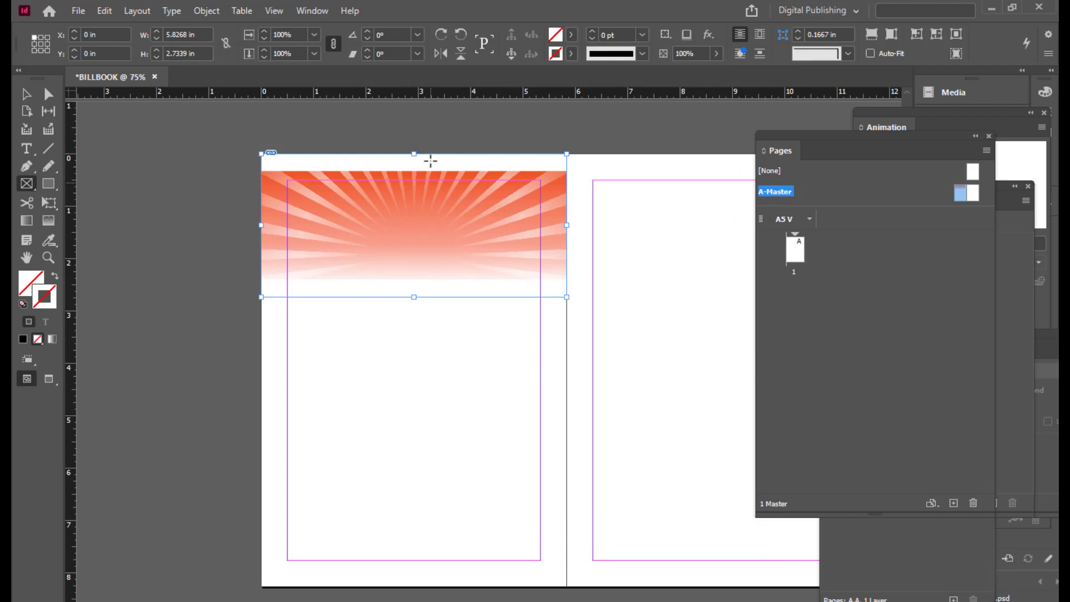
# Step: Fit the placed background image so it fills the header frame proportionally, and deselect the frame
pyautogui.rightClick(470, 203)
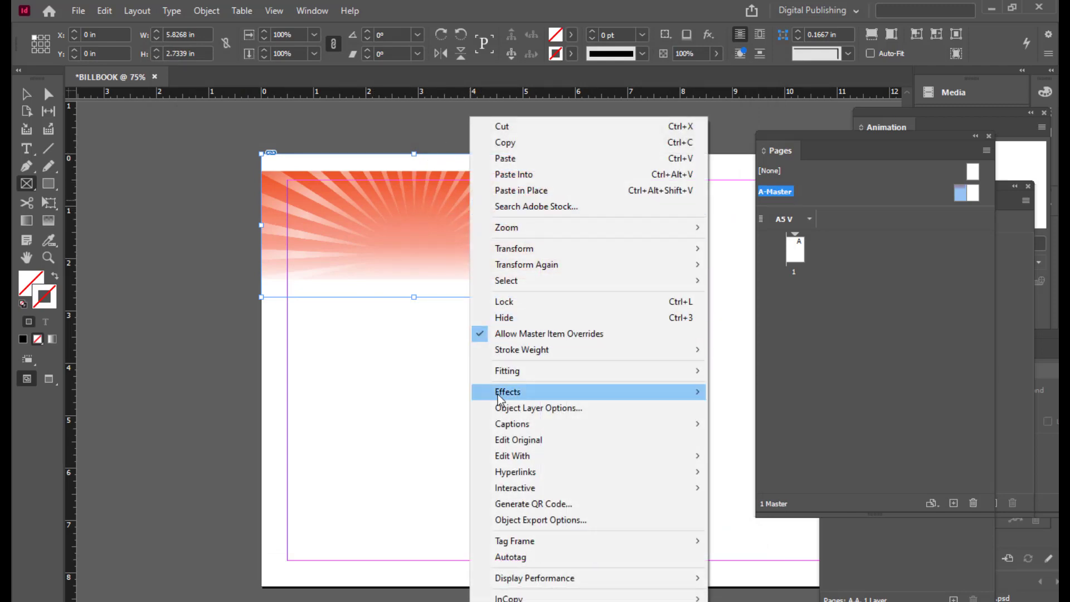
pyautogui.moveTo(519, 371)
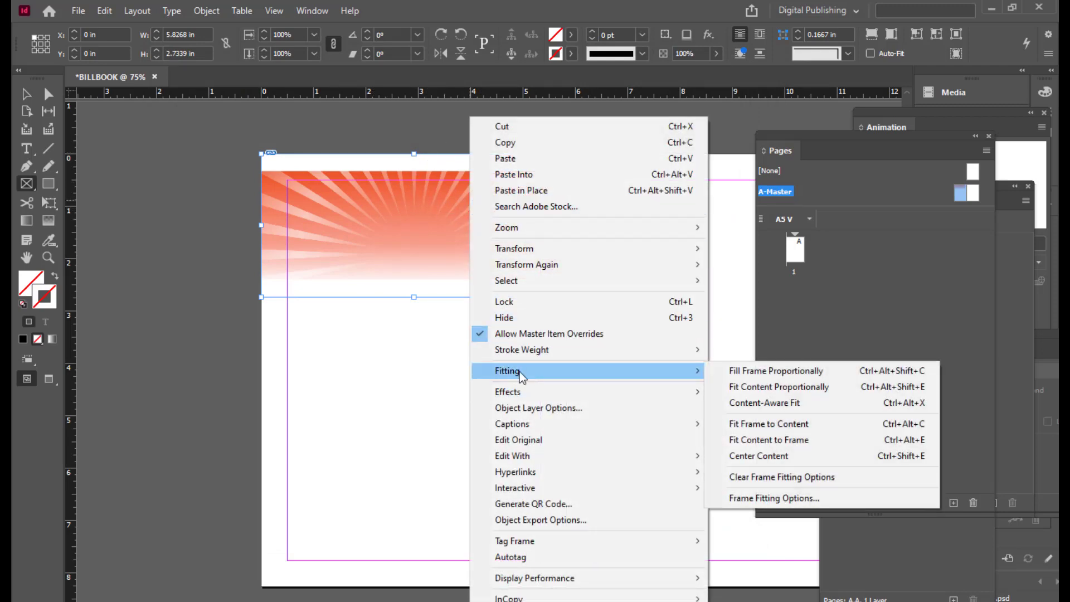
pyautogui.click(759, 371)
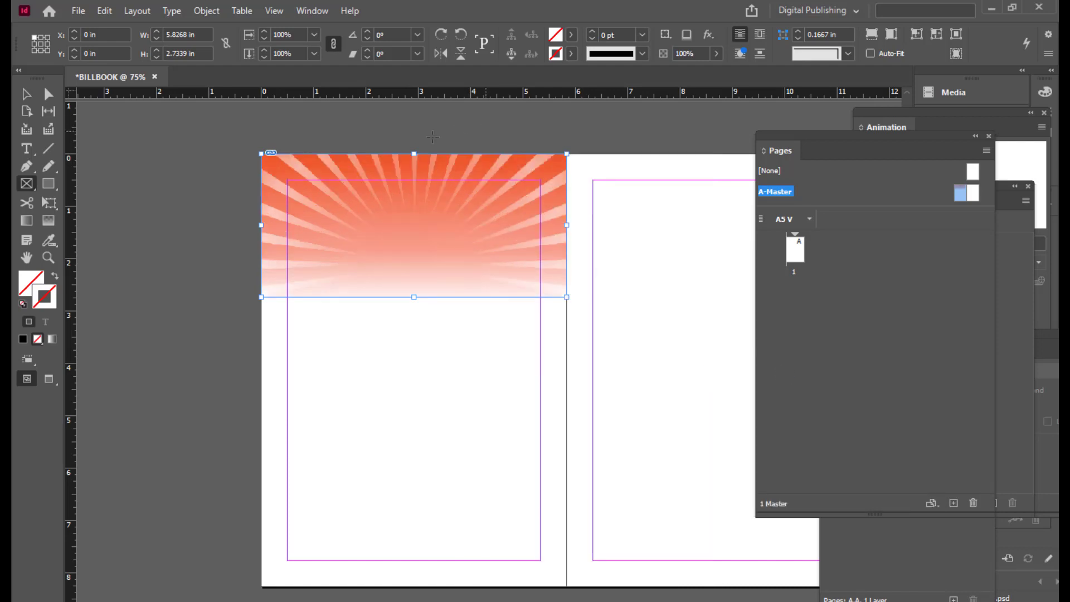
pyautogui.press('v')
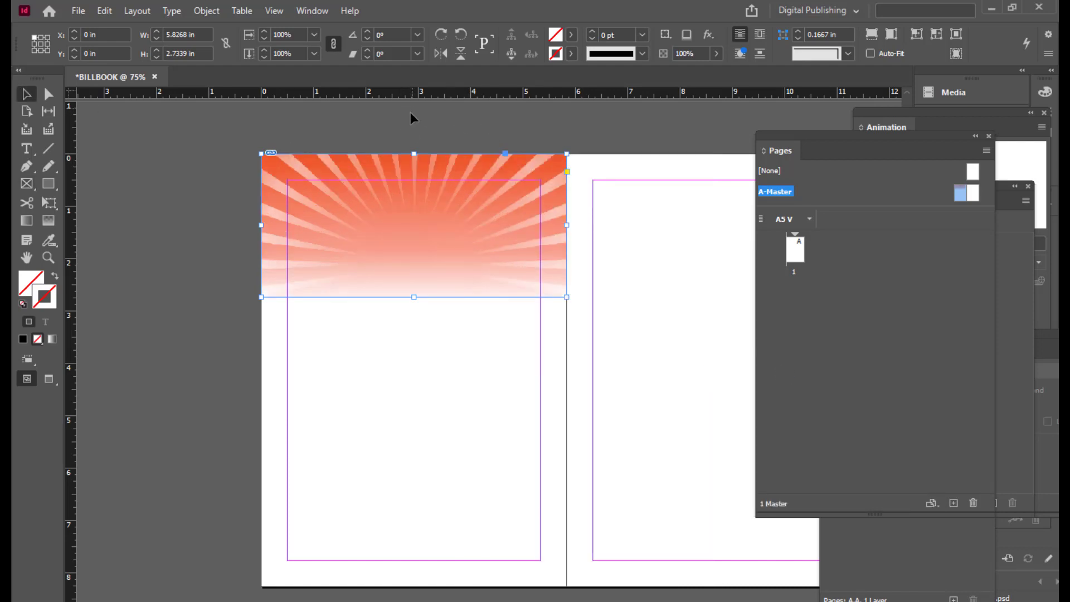
pyautogui.click(481, 126)
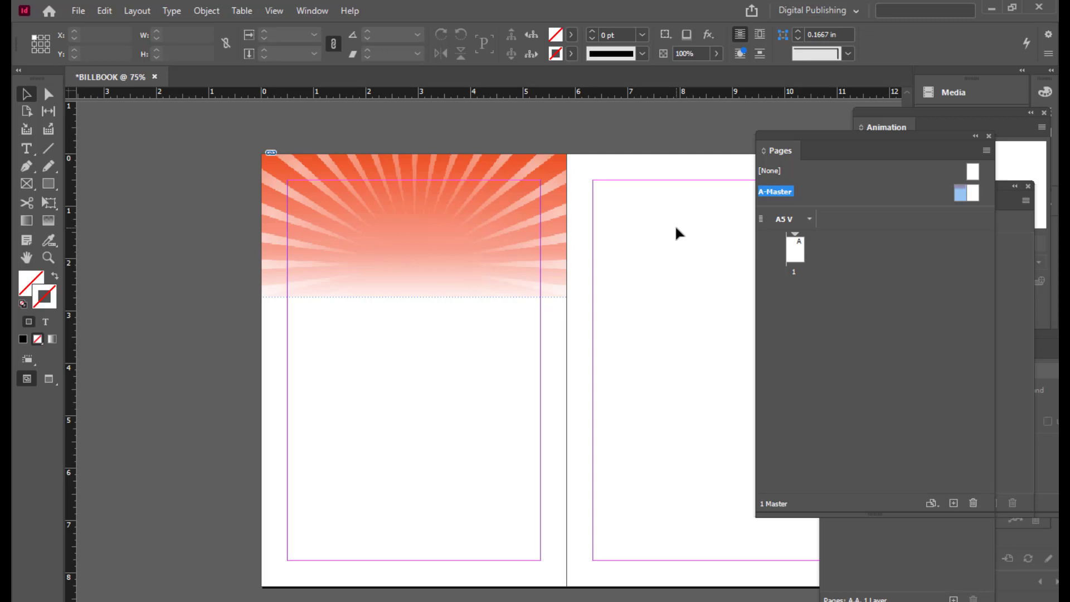
# Step: Open the Margins and Columns settings for the left master page and move the dialog clear of the page
pyautogui.click(134, 12)
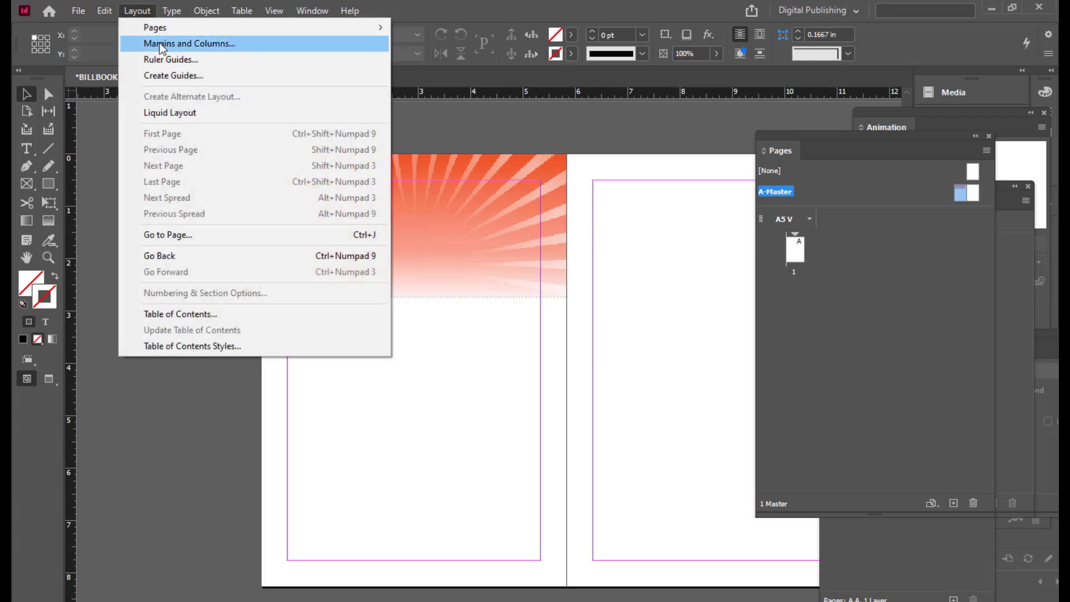
pyautogui.click(202, 45)
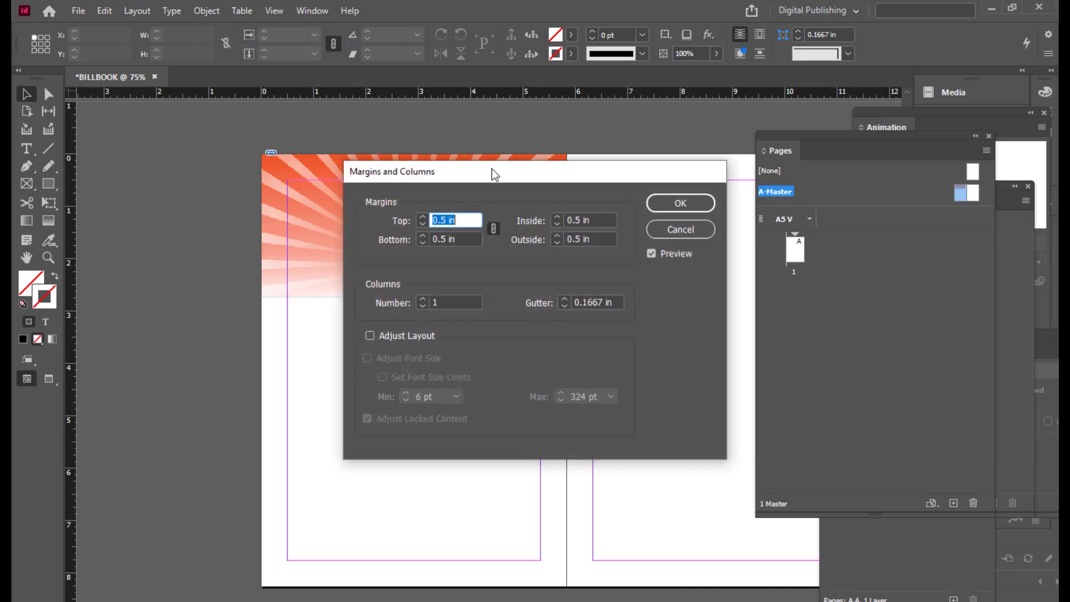
pyautogui.moveTo(492, 173); pyautogui.dragTo(788, 34)
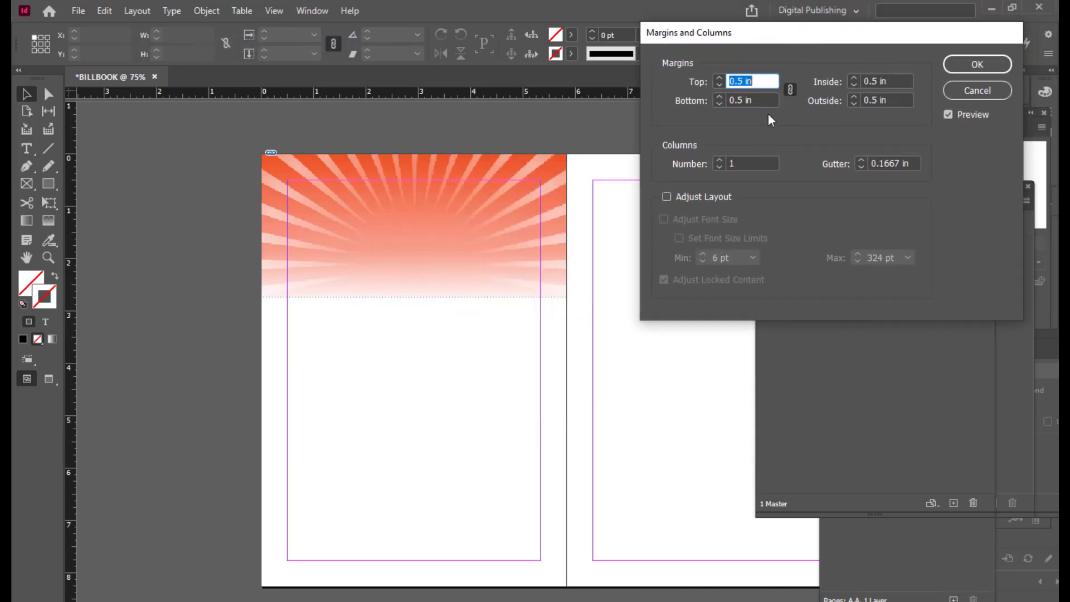
pyautogui.click(737, 82)
pyautogui.moveTo(733, 39); pyautogui.dragTo(692, 47)
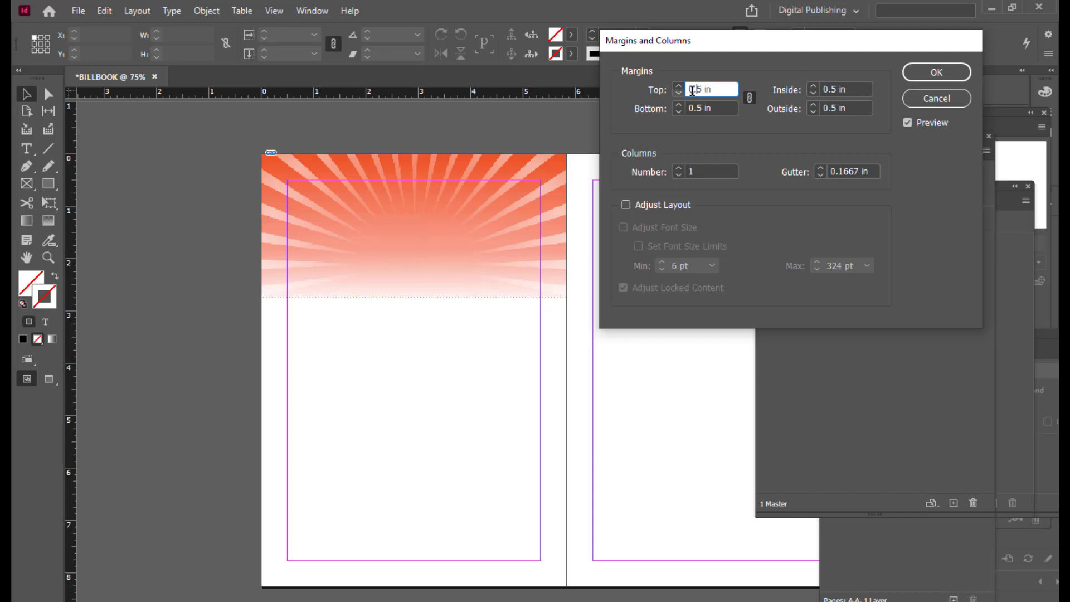
# Step: Reduce all four linked margins of the left master page to 0.125 in, keeping the page preview in view
pyautogui.press('Down')
pyautogui.press('Down')
pyautogui.press('Down')
pyautogui.press('Down')
pyautogui.press('Down')
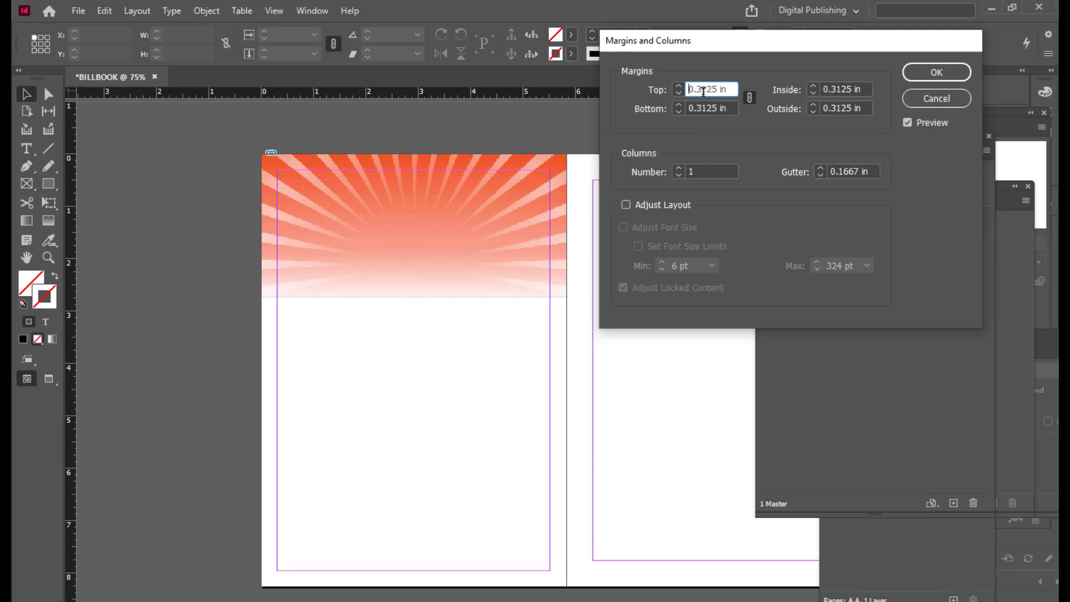
pyautogui.press('Down')
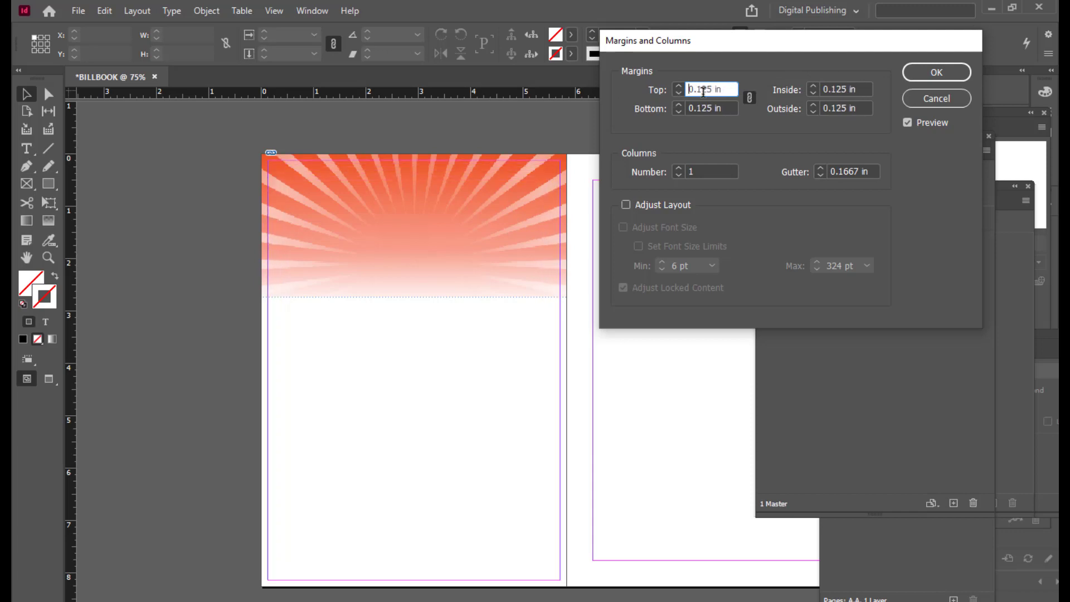
pyautogui.press('Down')
pyautogui.press('Up')
pyautogui.moveTo(690, 46); pyautogui.dragTo(687, 49)
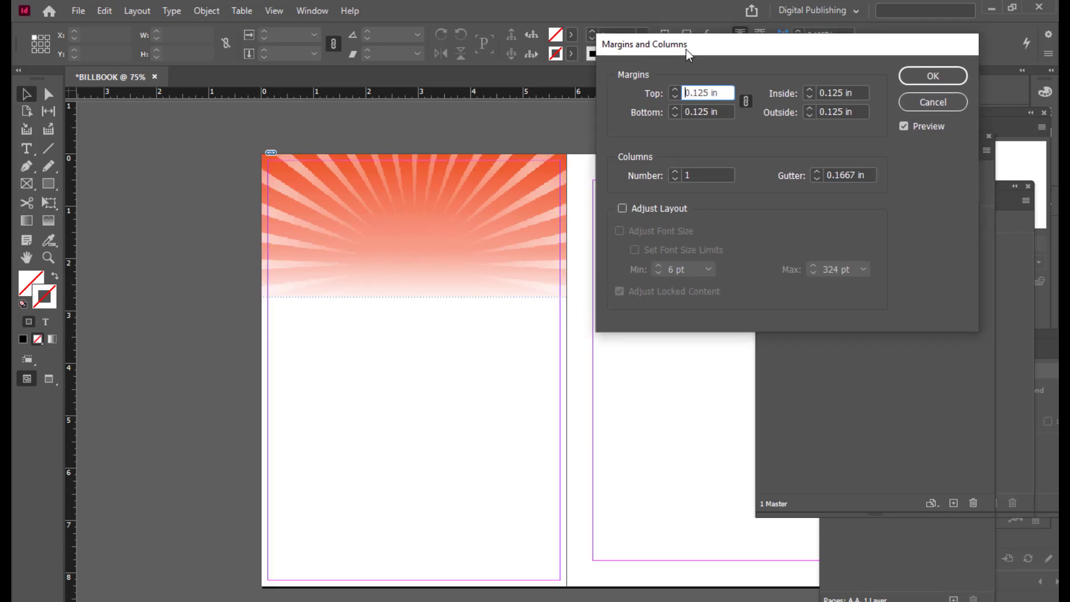
pyautogui.press('Down')
pyautogui.press('Up')
pyautogui.moveTo(694, 46); pyautogui.dragTo(621, 75)
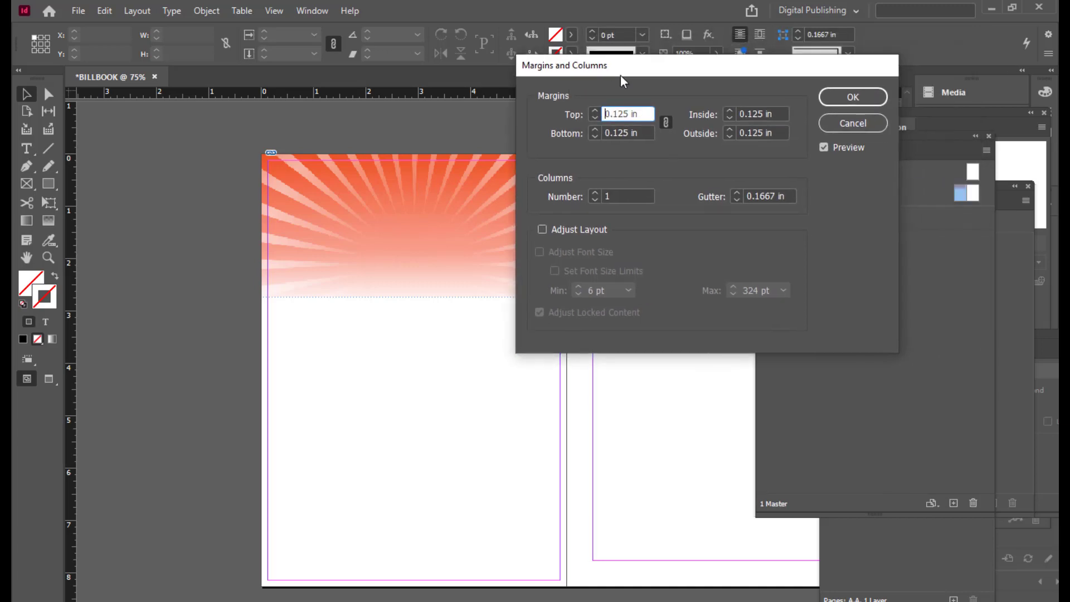
# Step: Set the left master page's top, bottom, inside and outside margins to 0.1 in and apply them
pyautogui.moveTo(651, 113); pyautogui.dragTo(541, 111)
pyautogui.write('0.1')
pyautogui.press('Tab')
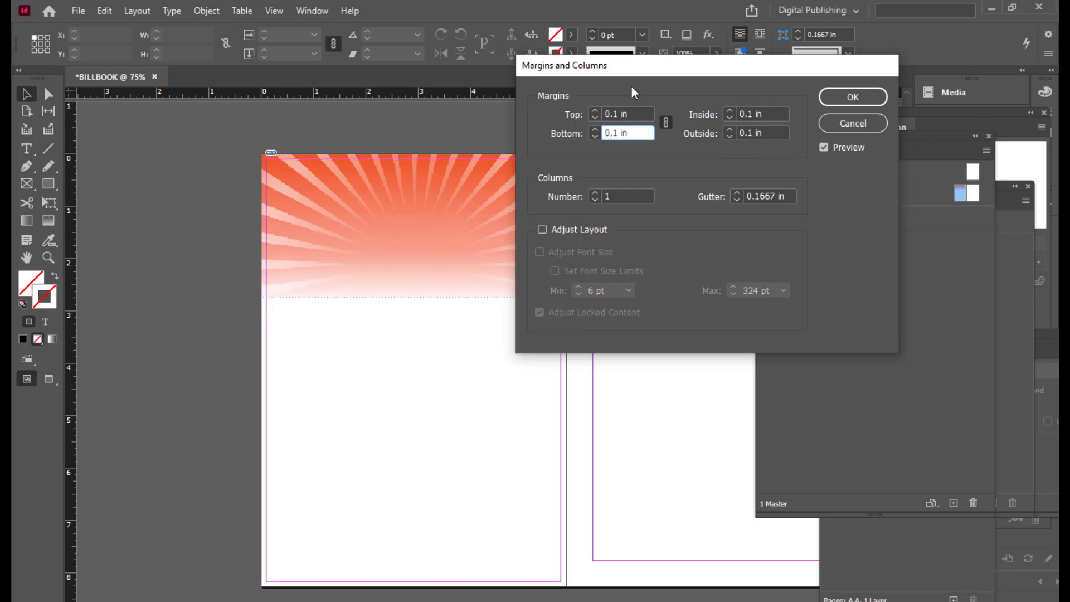
pyautogui.moveTo(644, 76); pyautogui.dragTo(633, 144)
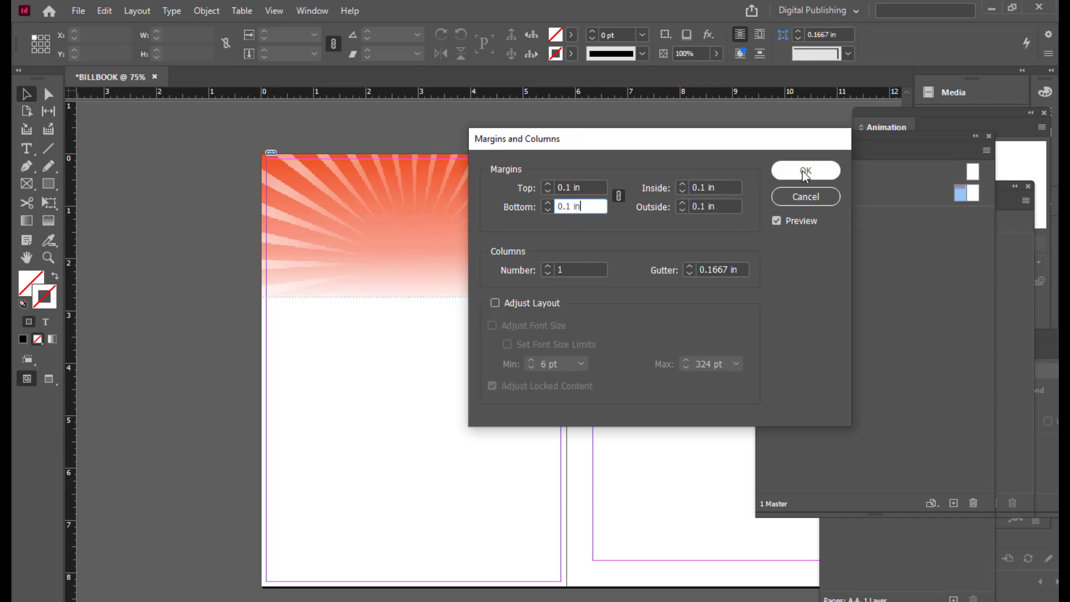
pyautogui.click(805, 173)
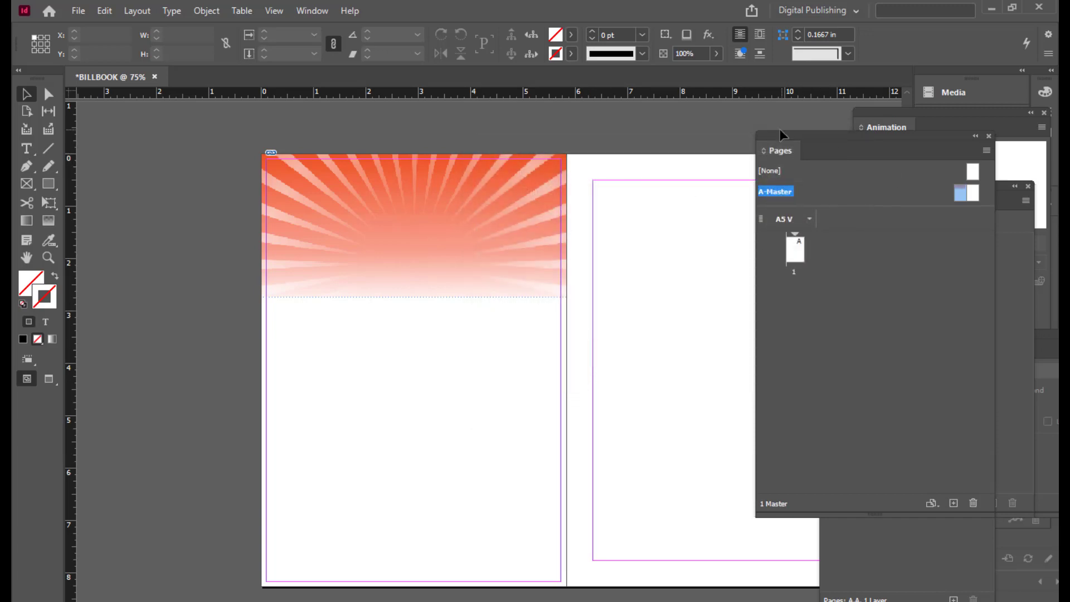
# Step: Go to the right page of A-Master and duplicate the left page's header background across its top, aligned to the page edges
pyautogui.moveTo(780, 133); pyautogui.dragTo(794, 134)
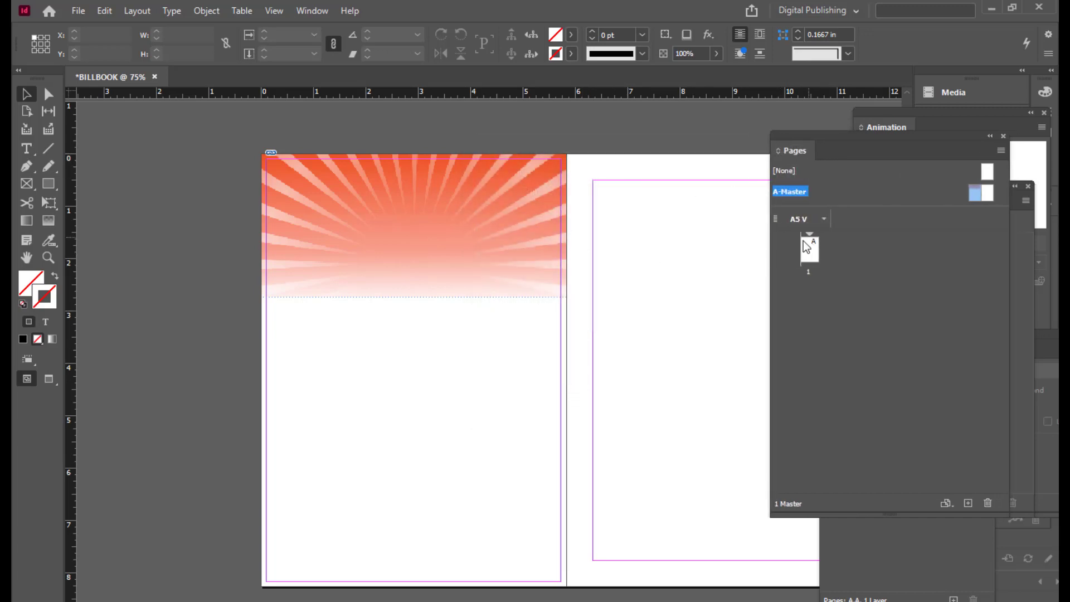
pyautogui.doubleClick(987, 193)
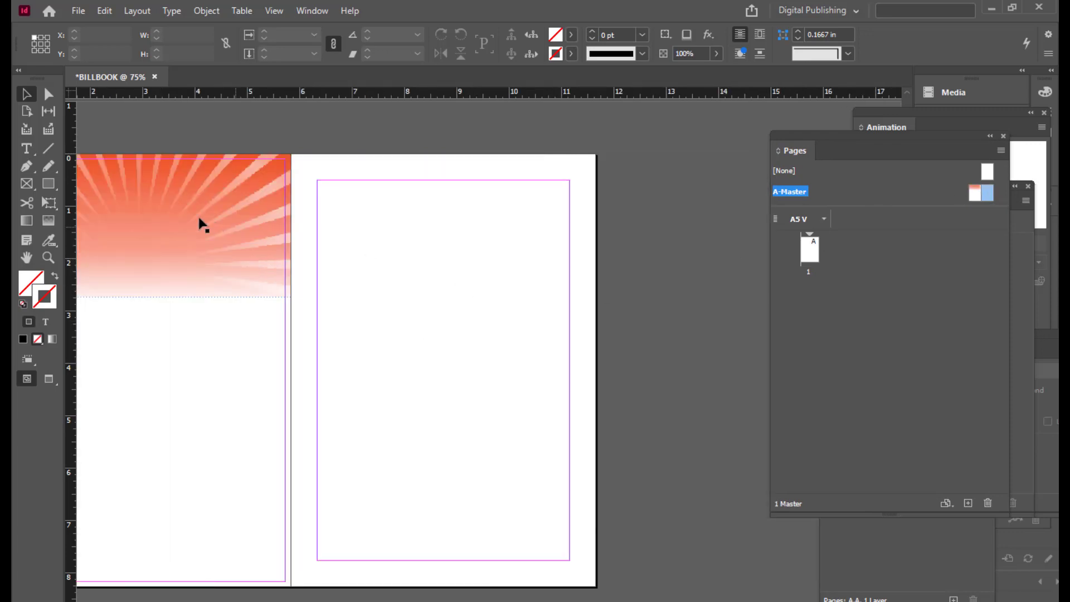
pyautogui.click(148, 197)
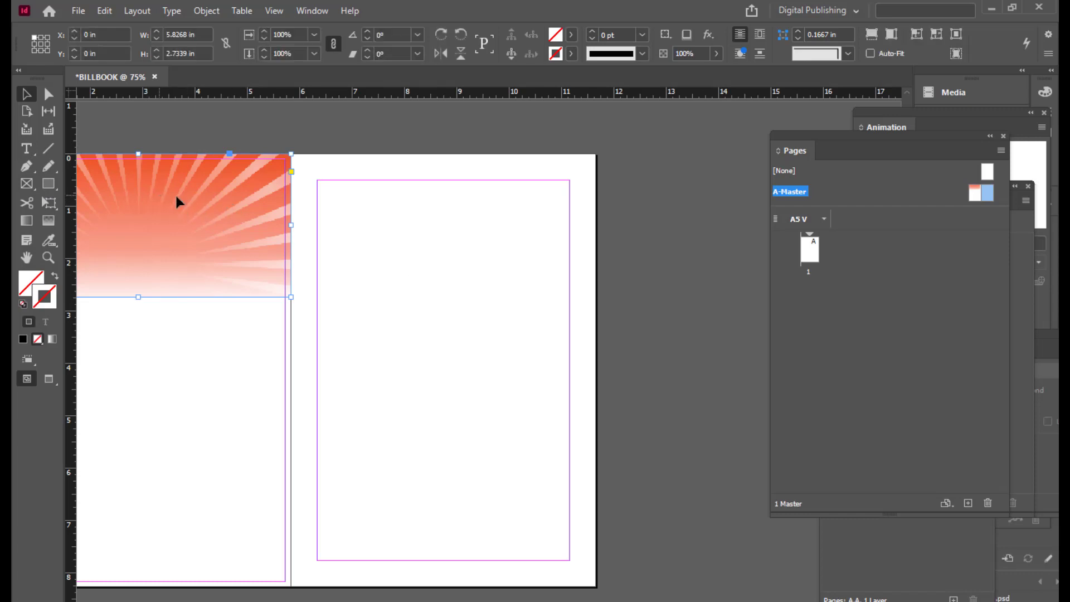
pyautogui.moveTo(174, 202); pyautogui.dragTo(467, 201)
pyautogui.click(475, 132)
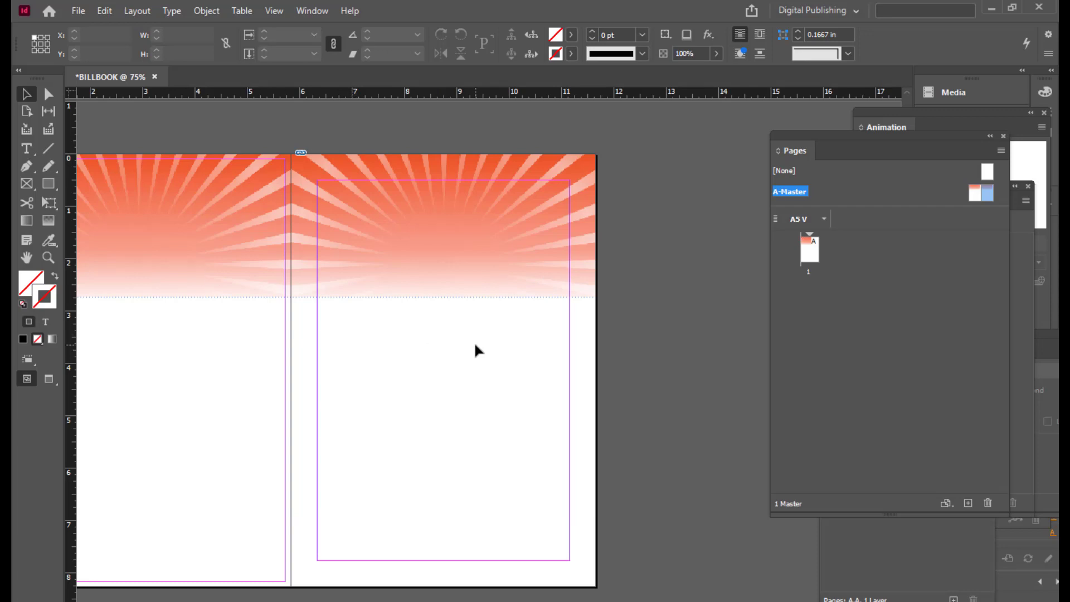
# Step: Set all four margins of the right master page to 0.1 in and apply them
pyautogui.click(134, 11)
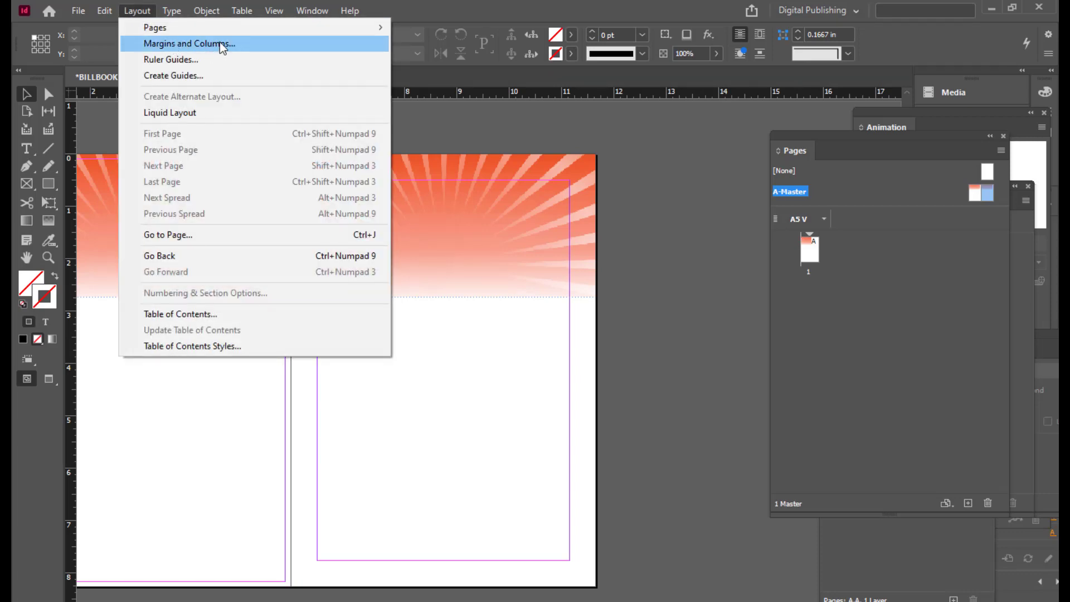
pyautogui.click(213, 48)
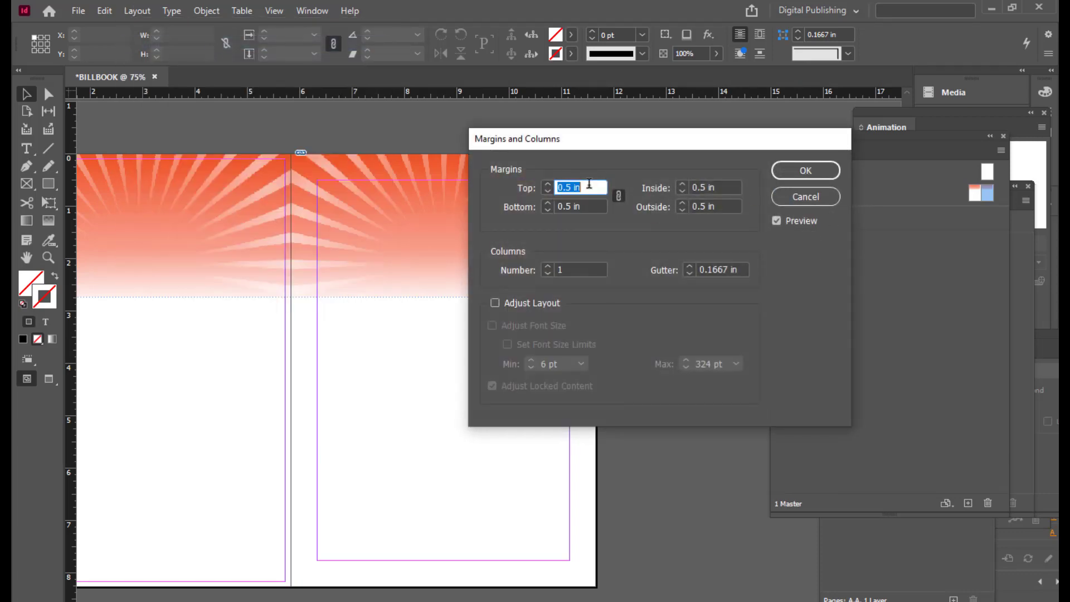
pyautogui.write('0.1')
pyautogui.press('Tab')
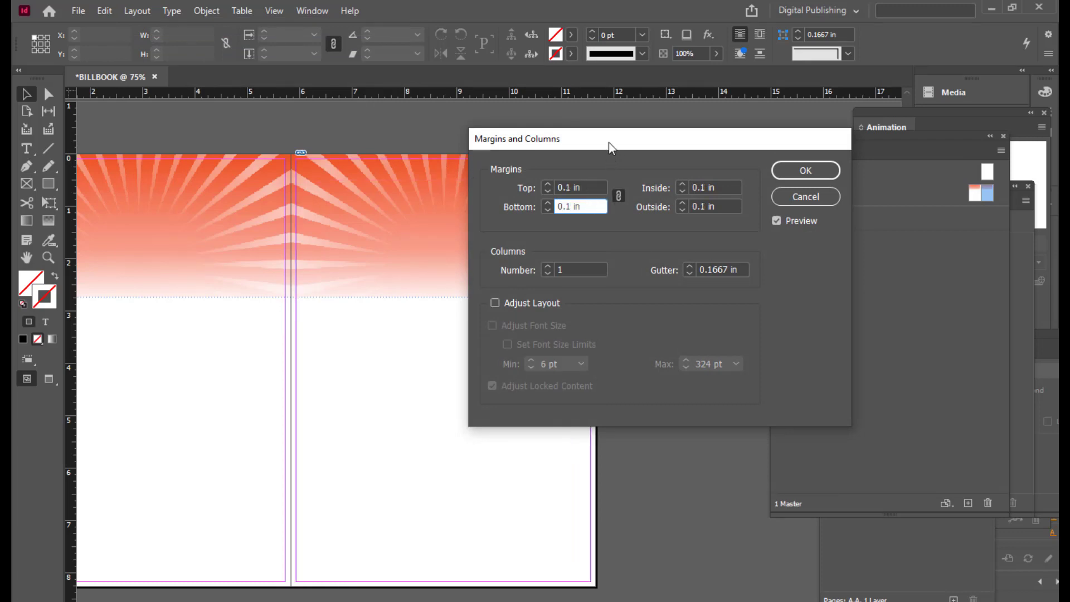
pyautogui.moveTo(608, 142); pyautogui.dragTo(620, 140)
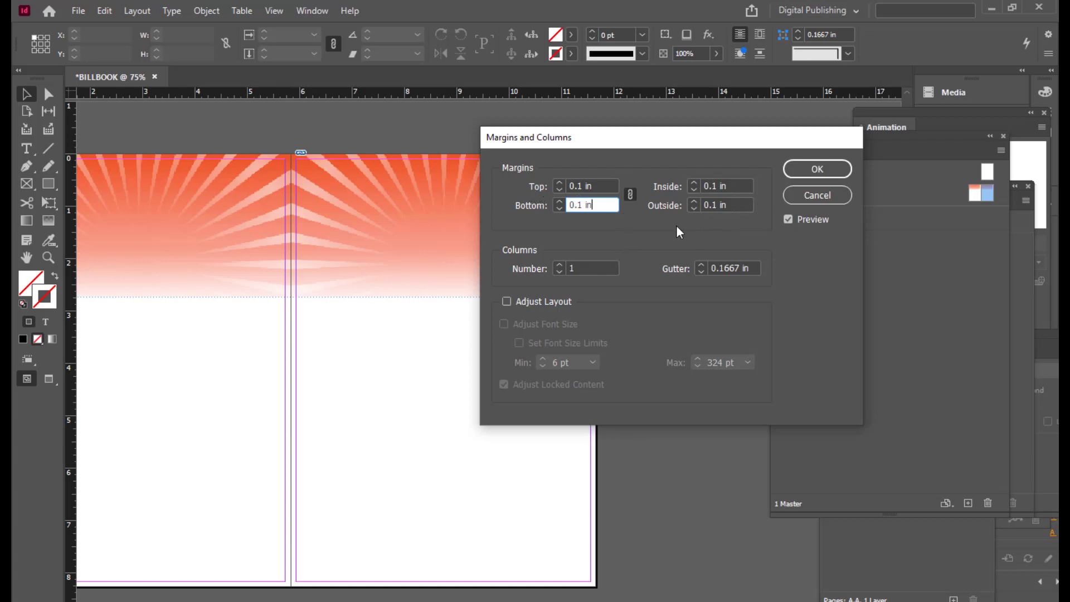
pyautogui.moveTo(608, 136); pyautogui.dragTo(620, 137)
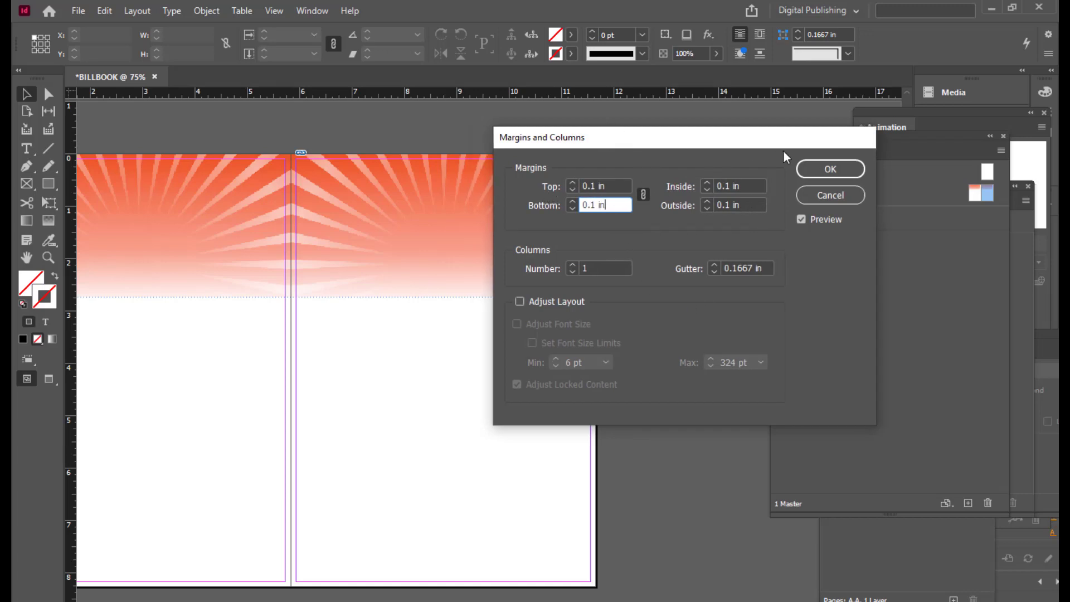
pyautogui.click(820, 170)
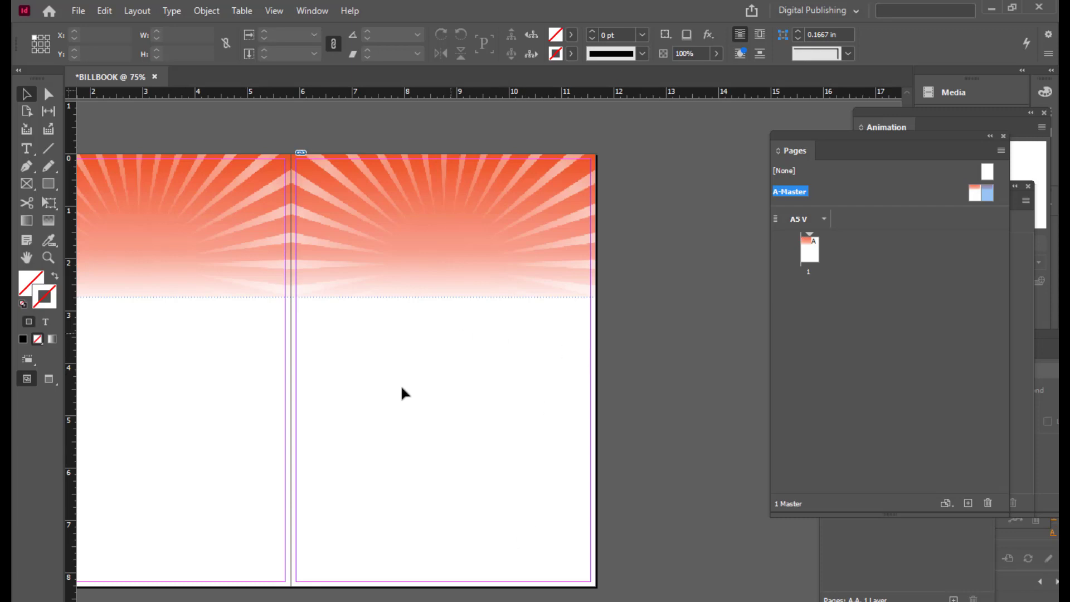
# Step: Switch to the billbooktemplate folder, examine the layout of the billbooktemplate image, and return to the InDesign document
pyautogui.press('space')
pyautogui.moveTo(387, 374); pyautogui.dragTo(549, 369)
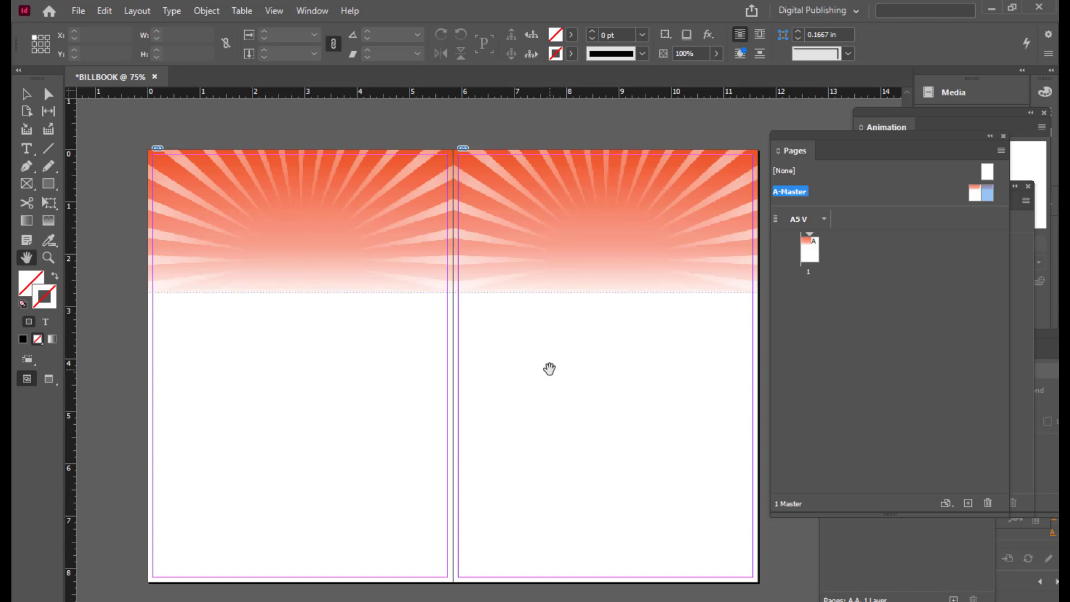
pyautogui.moveTo(550, 369); pyautogui.dragTo(558, 372)
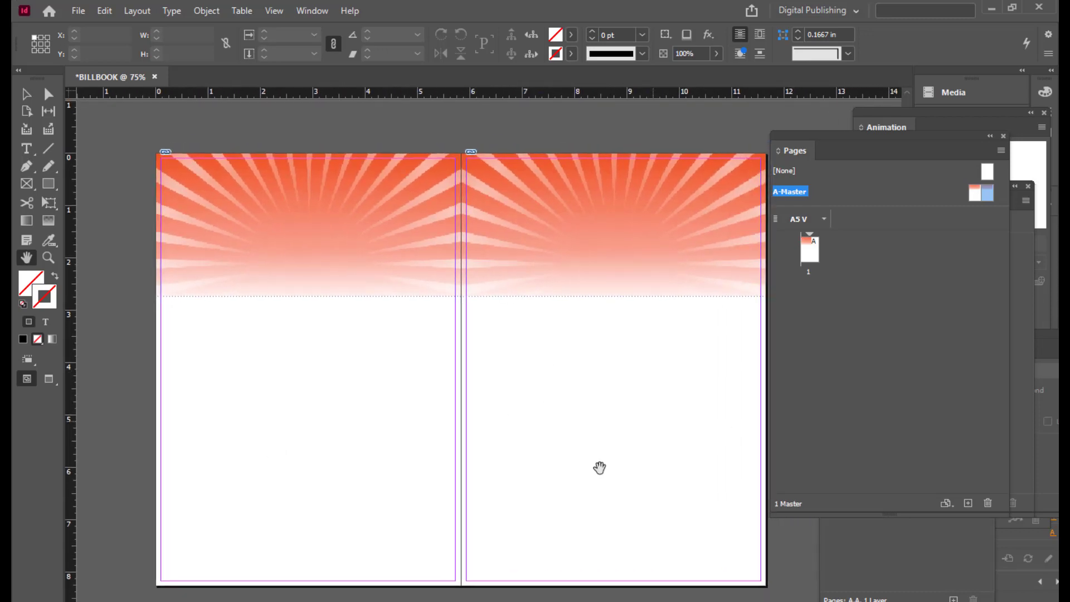
pyautogui.moveTo(649, 582)
pyautogui.click(599, 566)
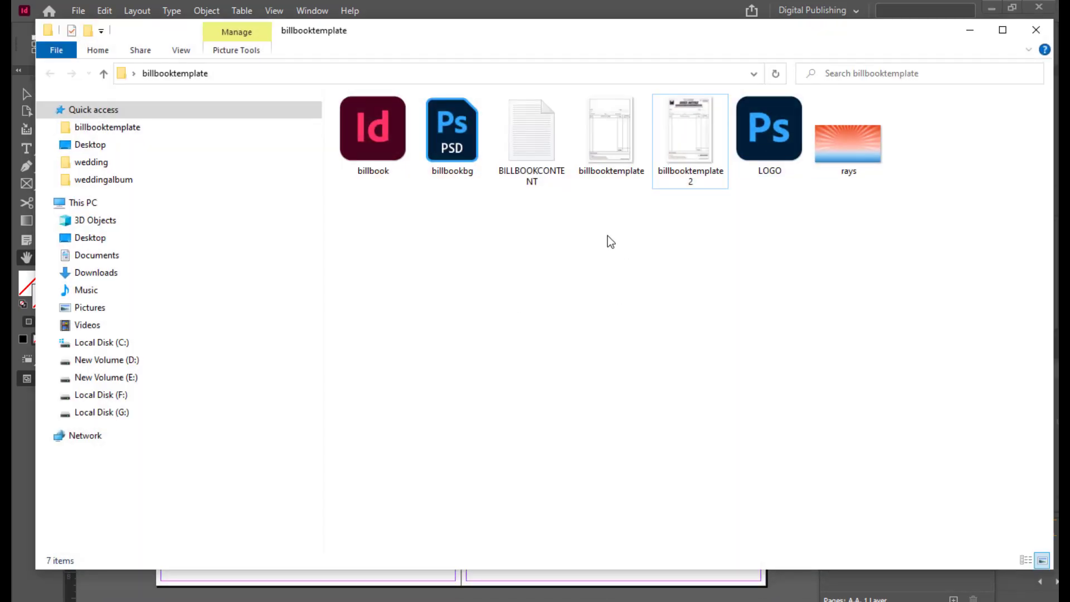
pyautogui.doubleClick(600, 143)
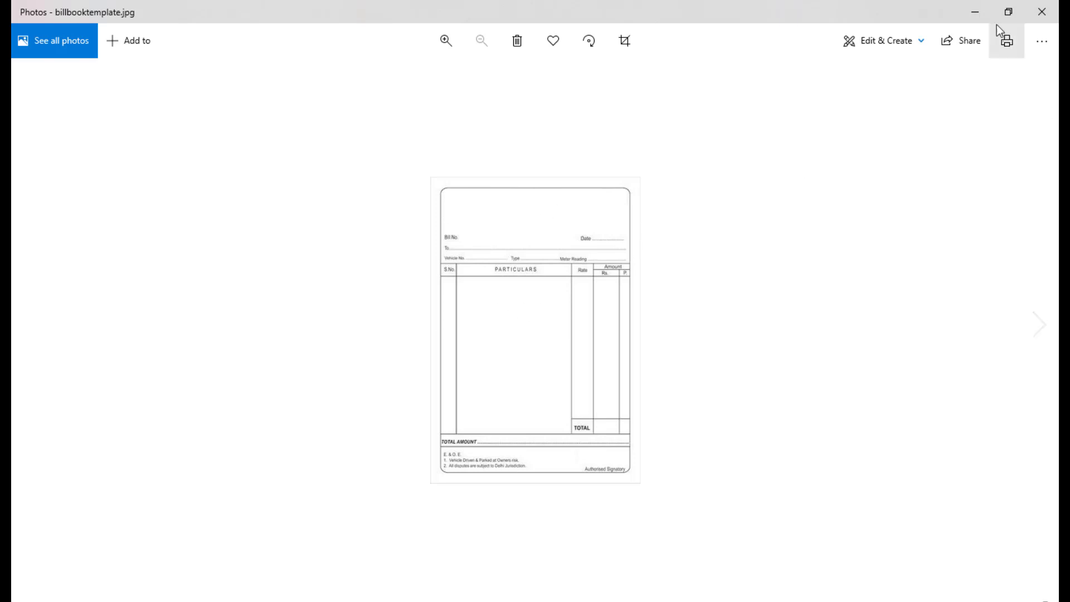
pyautogui.click(984, 18)
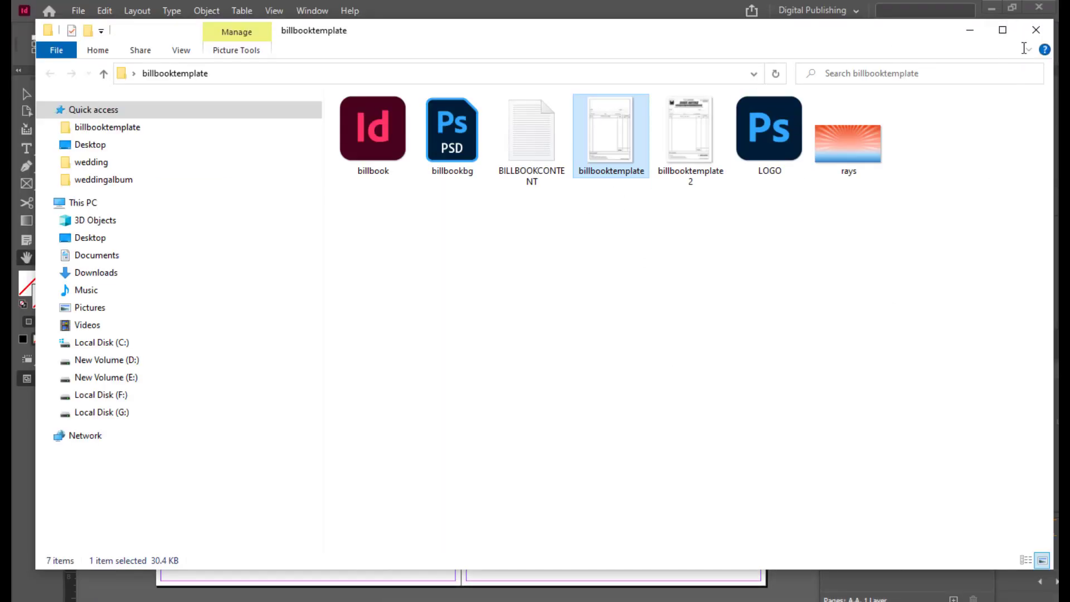
pyautogui.click(970, 30)
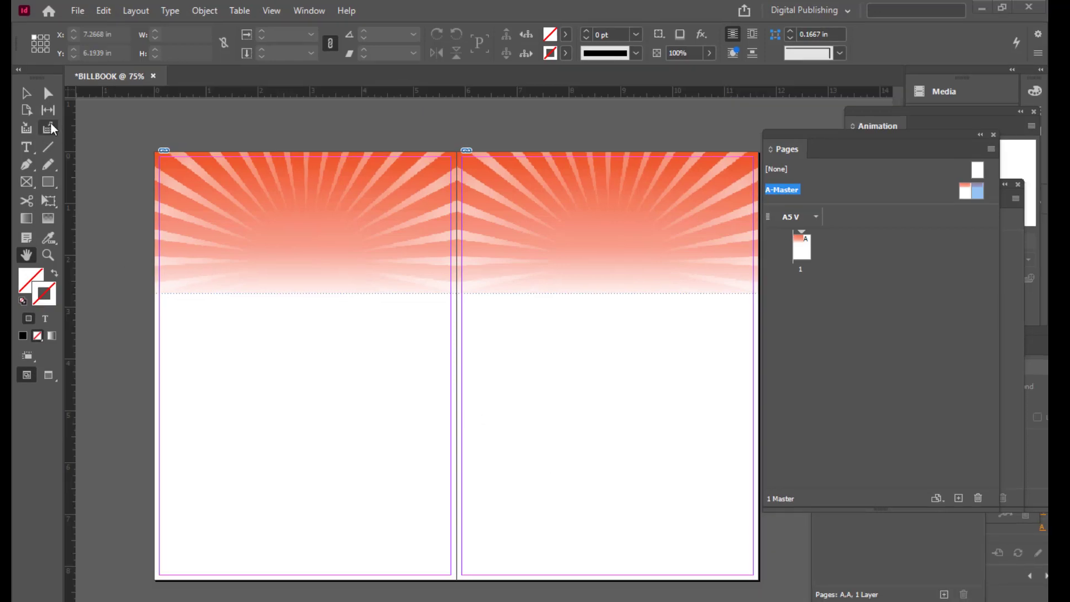
# Step: Draw a rectangular frame over the left master page's full margin area, about 5.63 in wide and 8.07 in high
pyautogui.click(26, 183)
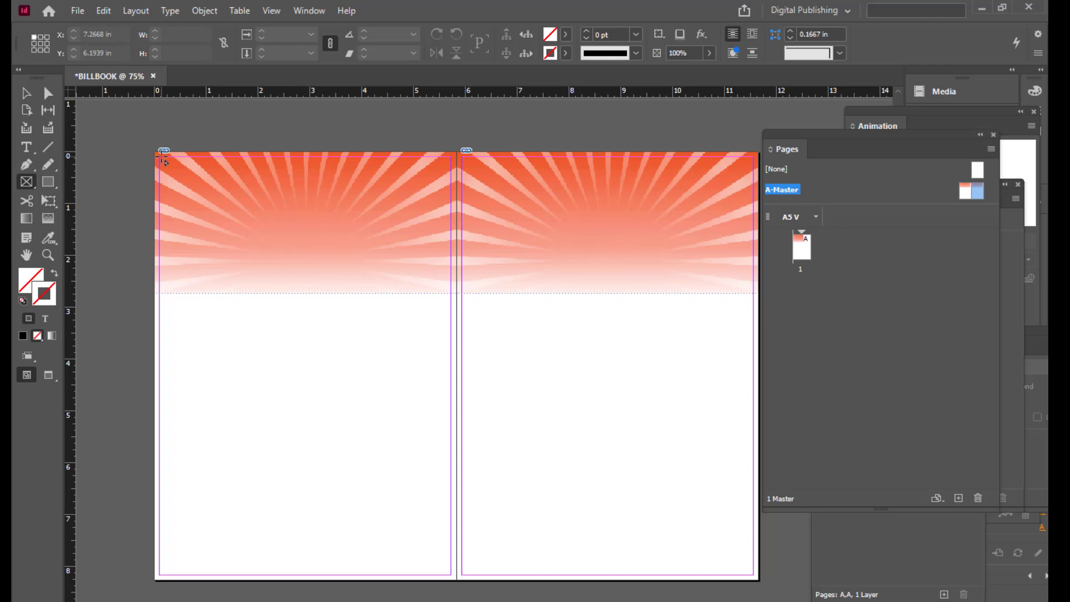
pyautogui.moveTo(160, 158); pyautogui.dragTo(450, 574)
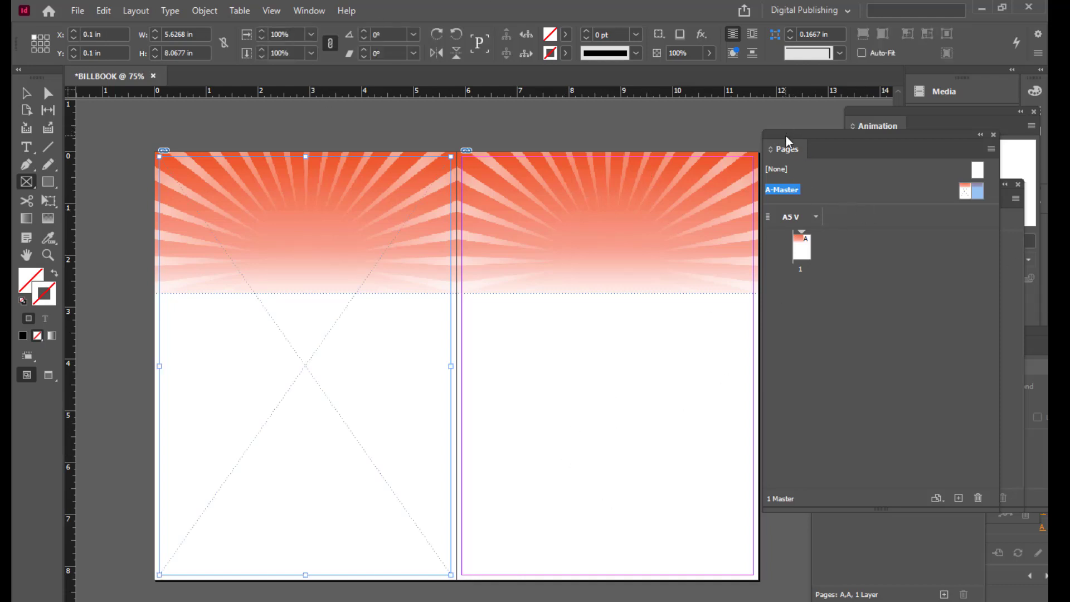
pyautogui.moveTo(786, 136); pyautogui.dragTo(790, 139)
# Step: Place the billbooktemplate image into the new frame and fit it to fill the frame proportionally
pyautogui.hotkey('ctrl', 'd')
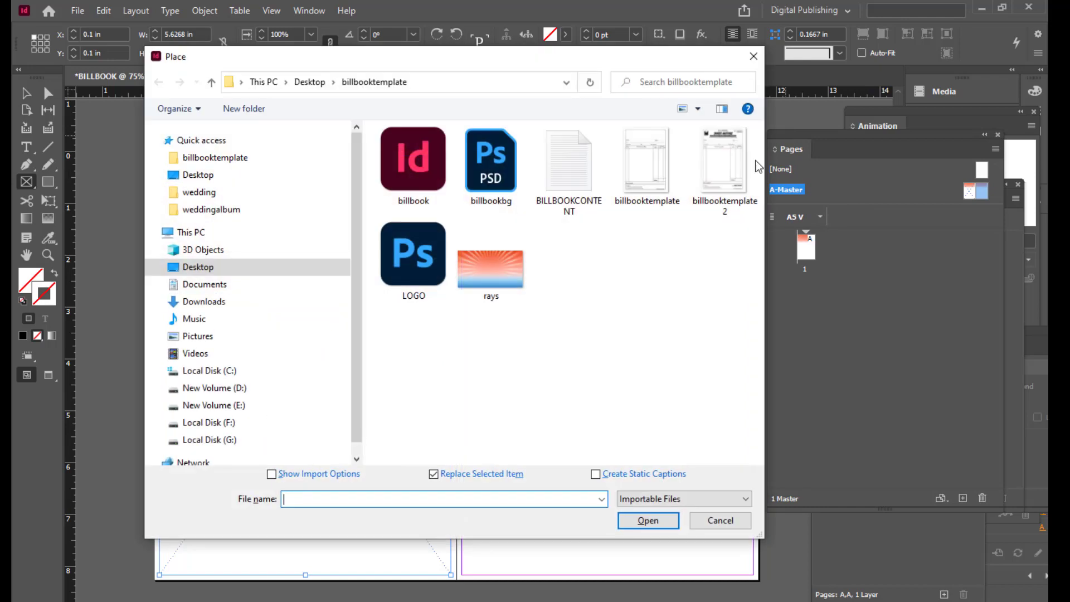
pyautogui.click(652, 205)
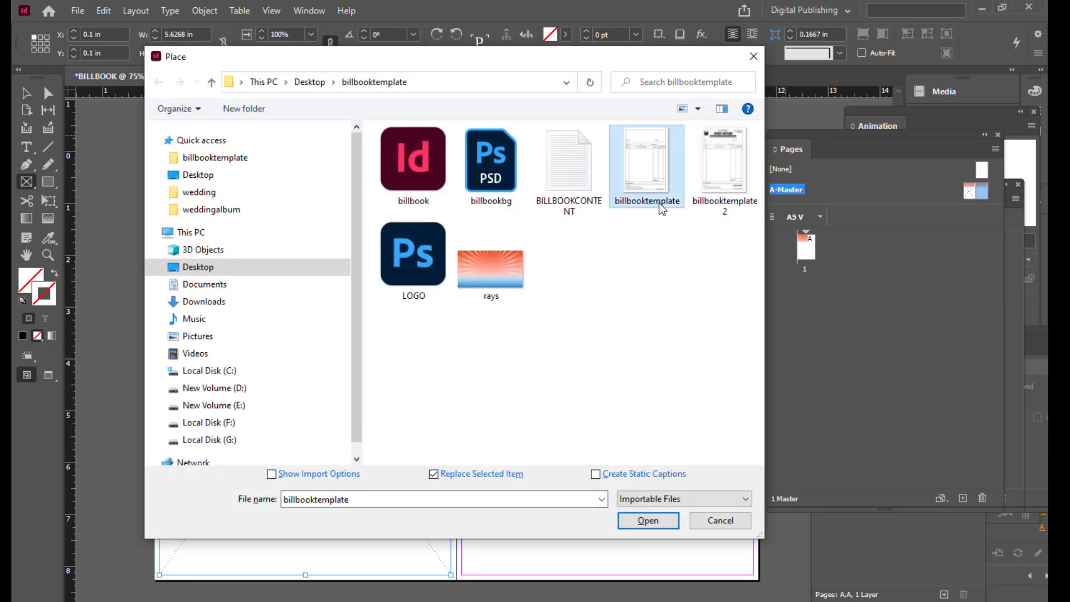
pyautogui.click(641, 522)
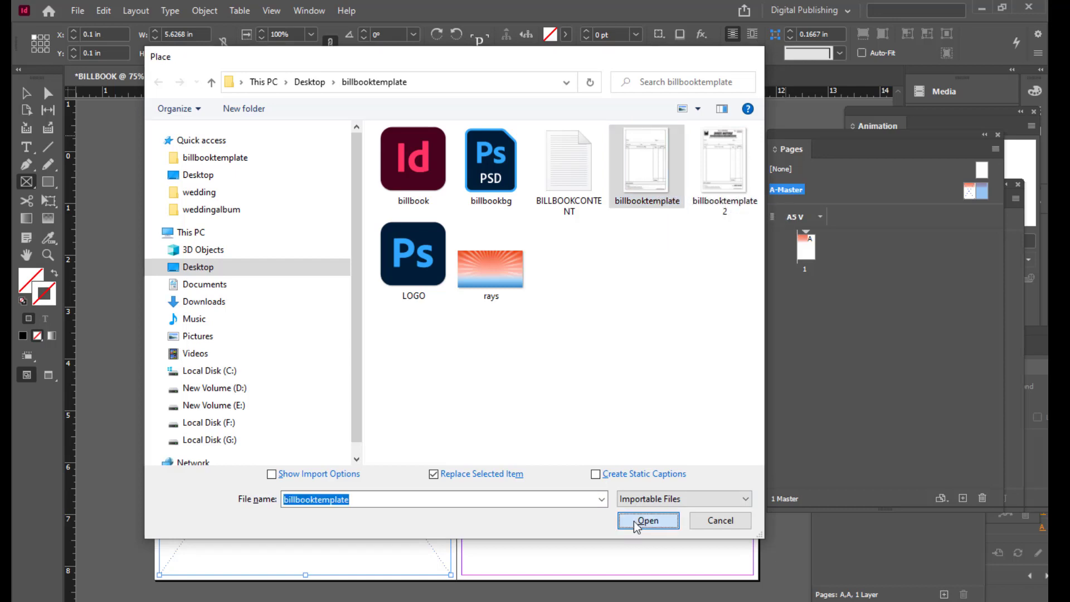
pyautogui.rightClick(339, 294)
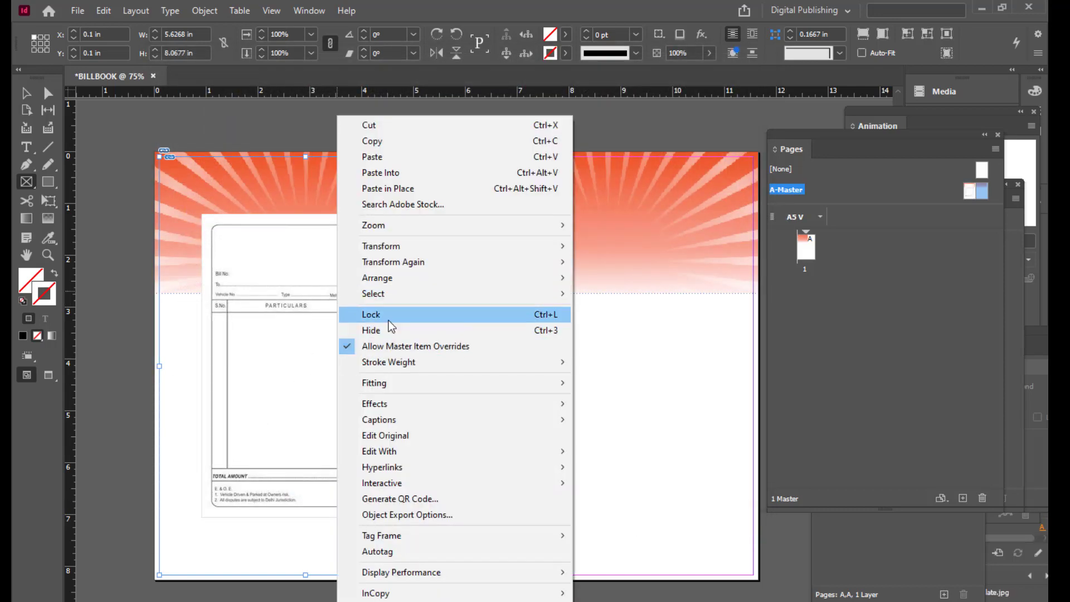
pyautogui.moveTo(422, 394)
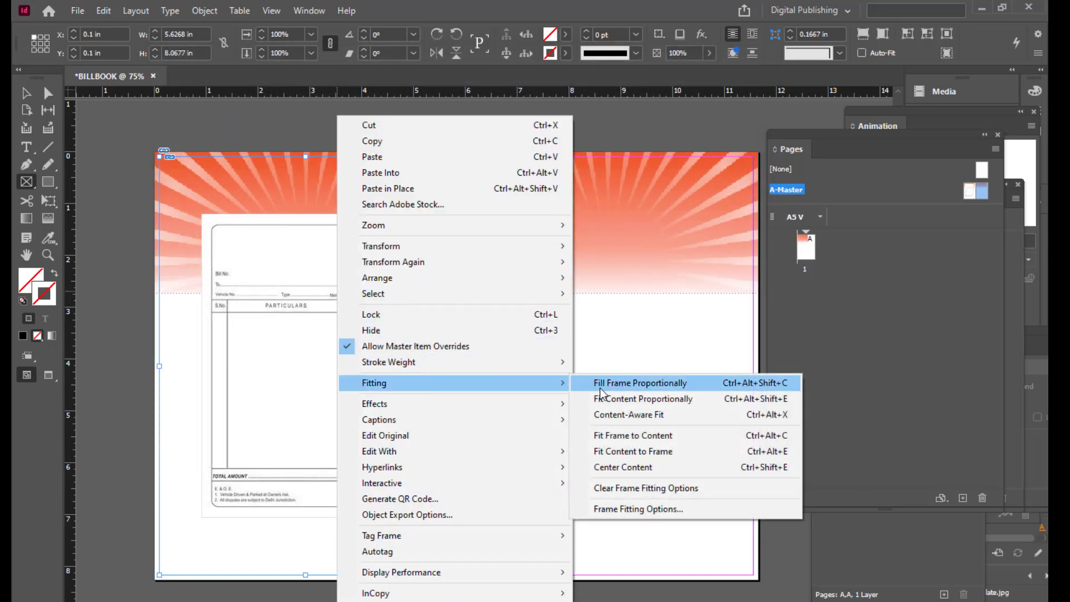
pyautogui.click(601, 385)
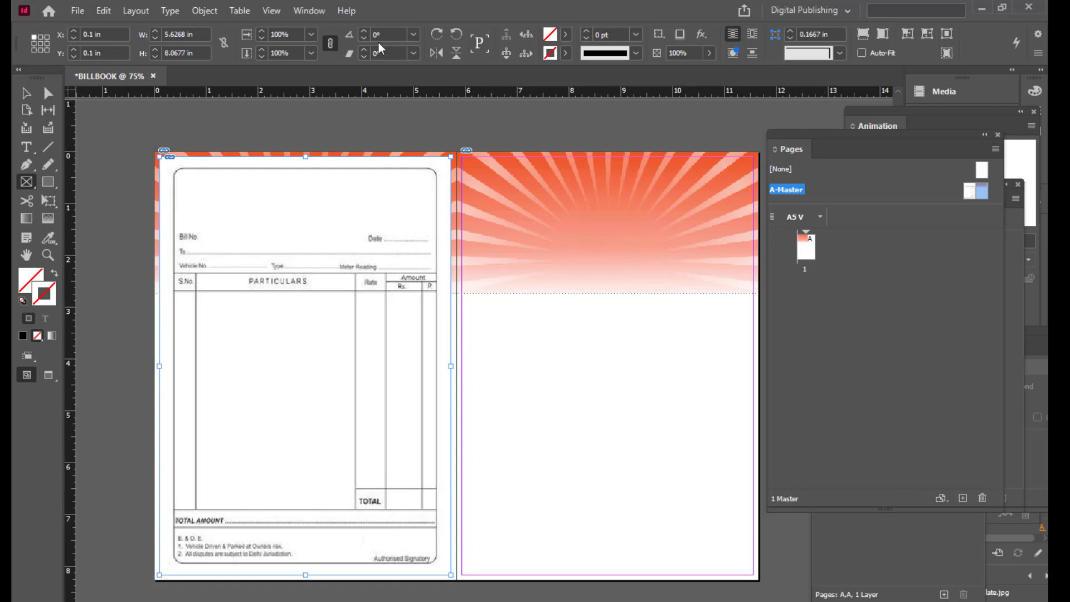
# Step: Show the document's layers, lock Layer 1 and add a new layer above it for the bill's line work
pyautogui.click(310, 12)
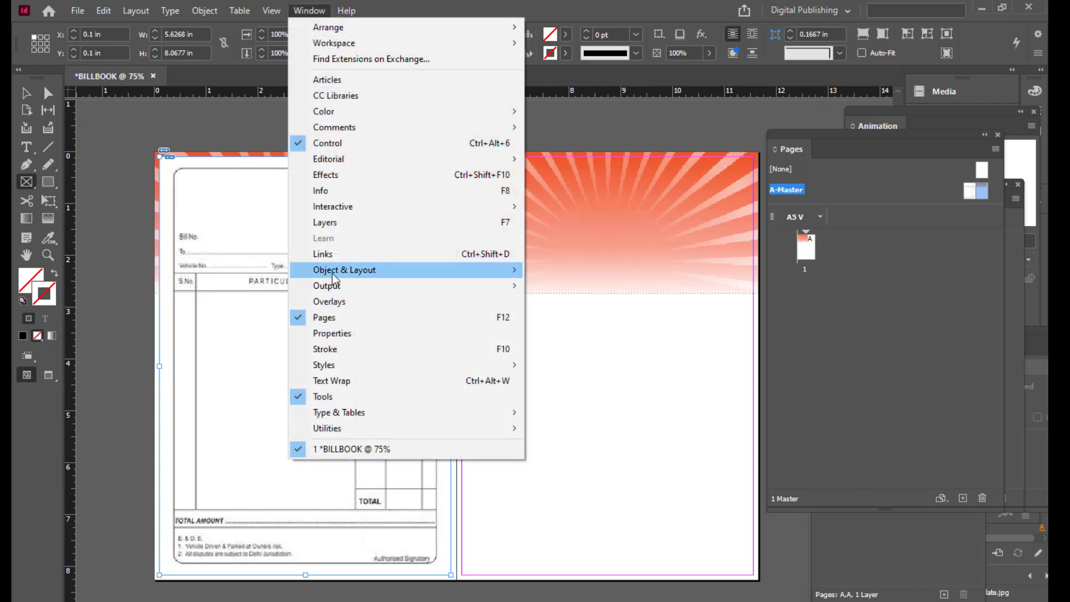
pyautogui.click(356, 223)
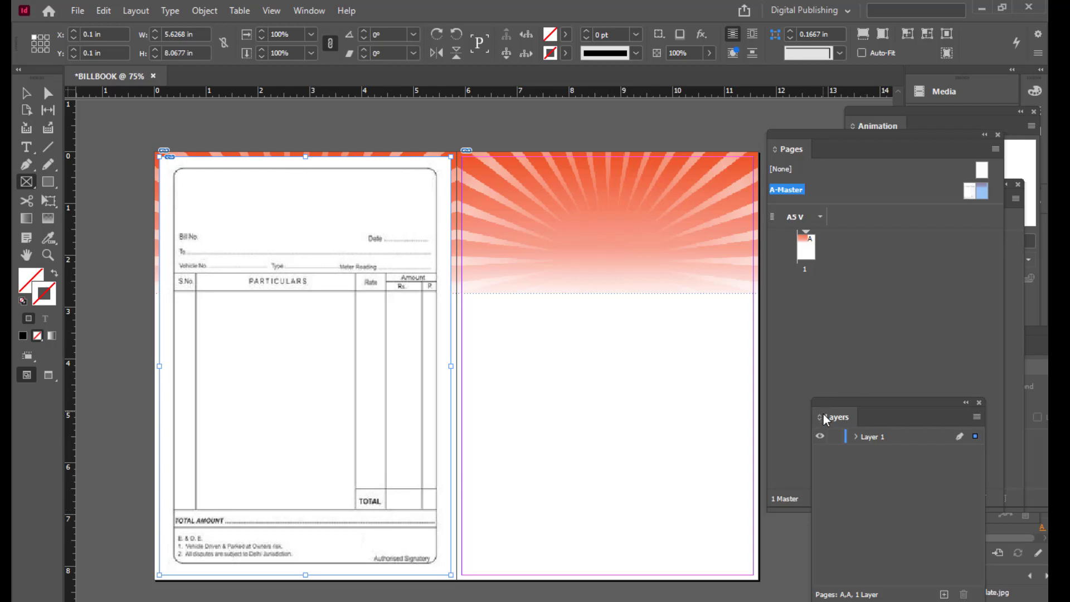
pyautogui.moveTo(841, 403)
pyautogui.mouseDown()
pyautogui.moveTo(722, 348)
pyautogui.moveTo(669, 264)
pyautogui.moveTo(681, 185)
pyautogui.moveTo(689, 167)
pyautogui.moveTo(712, 174)
pyautogui.mouseUp()
pyautogui.click(678, 220)
pyautogui.click(770, 361)
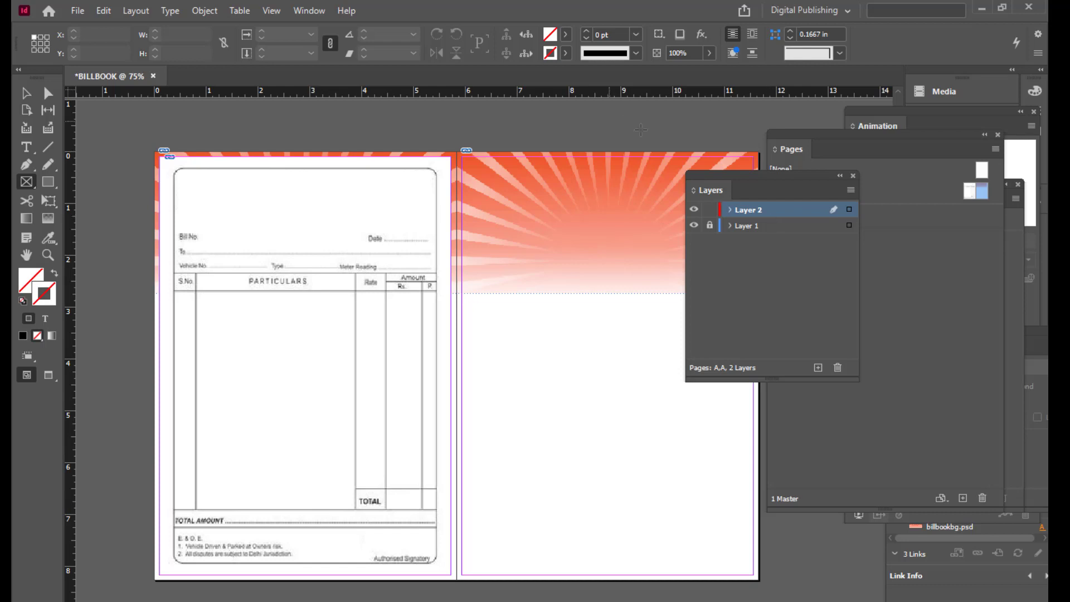
pyautogui.moveTo(718, 175); pyautogui.dragTo(744, 168)
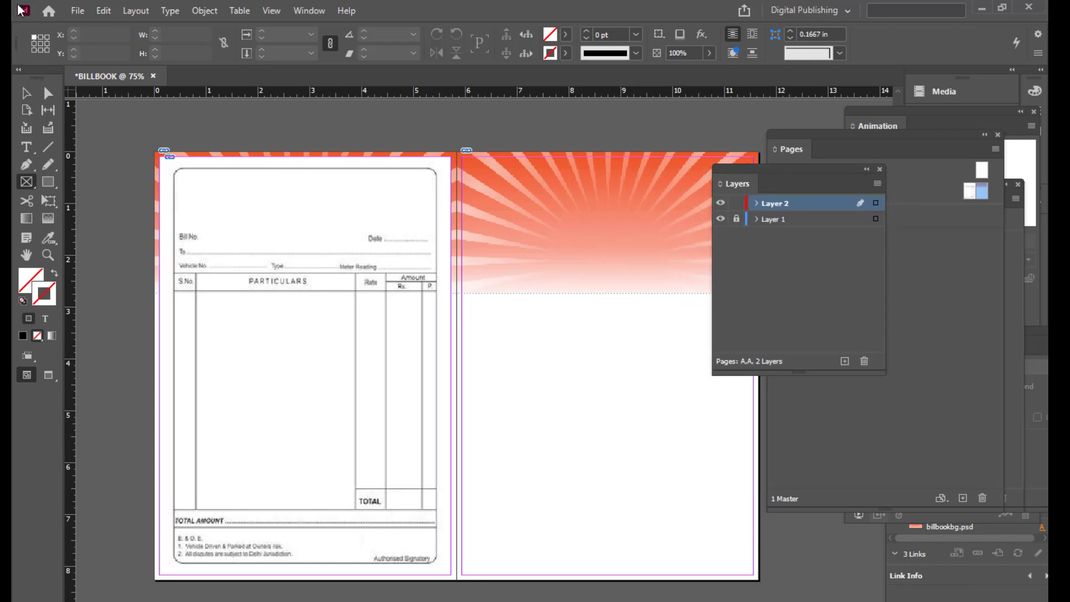
# Step: Draw a rectangle over the left master page's full margin area on Layer 2, about 5.63 in wide and 8.07 in high
pyautogui.click(48, 149)
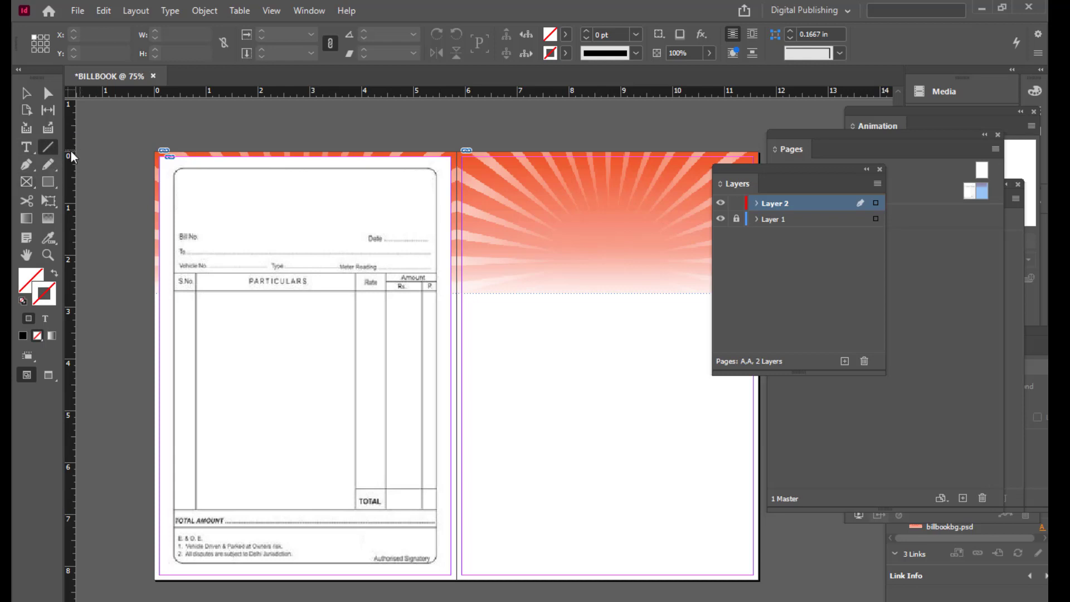
pyautogui.click(46, 180)
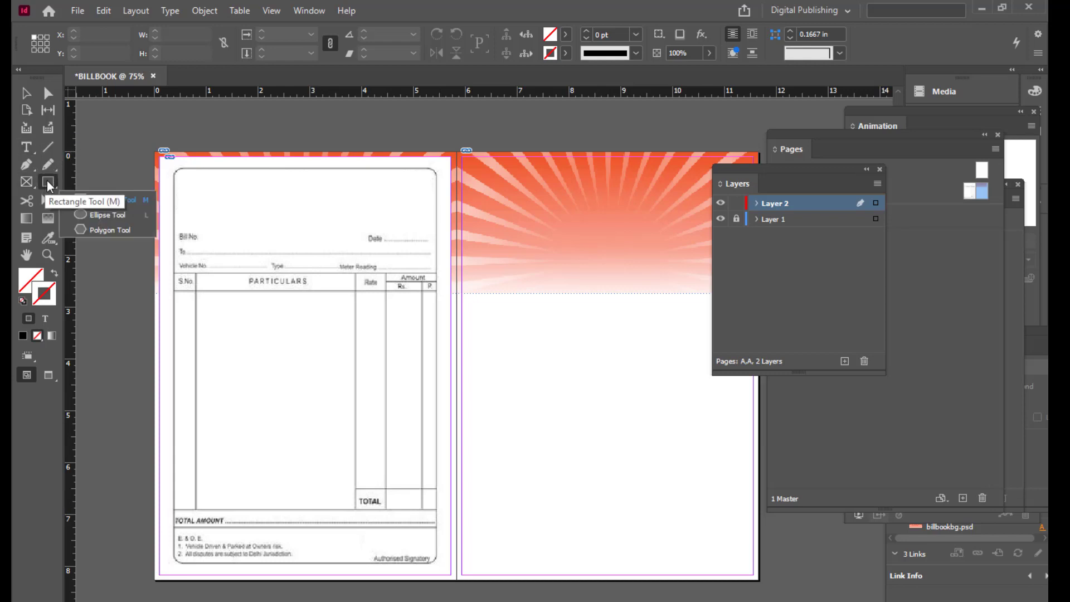
pyautogui.click(121, 201)
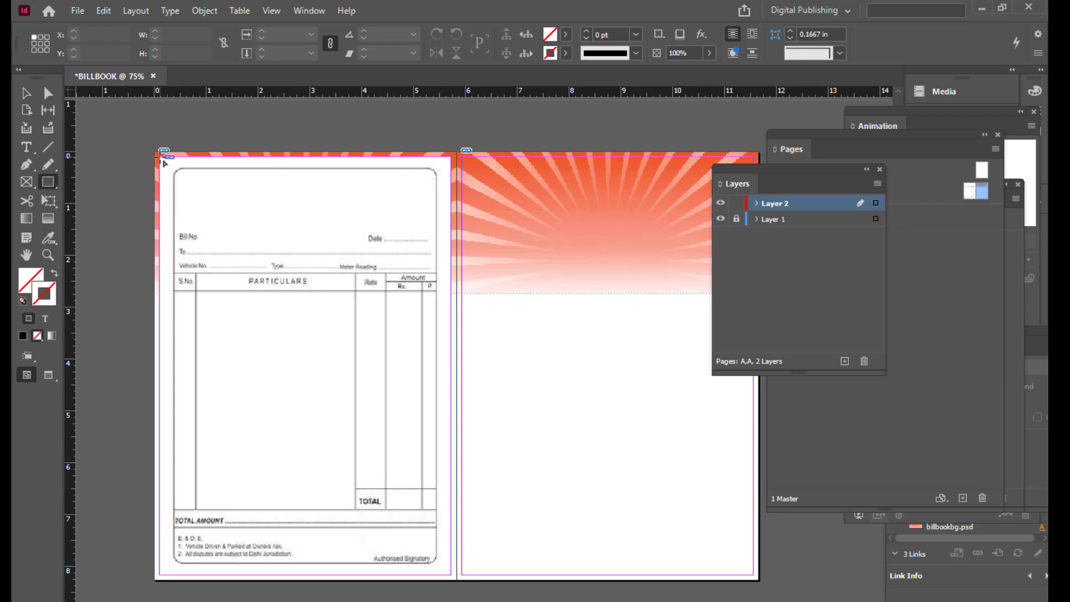
pyautogui.moveTo(160, 157); pyautogui.dragTo(452, 576)
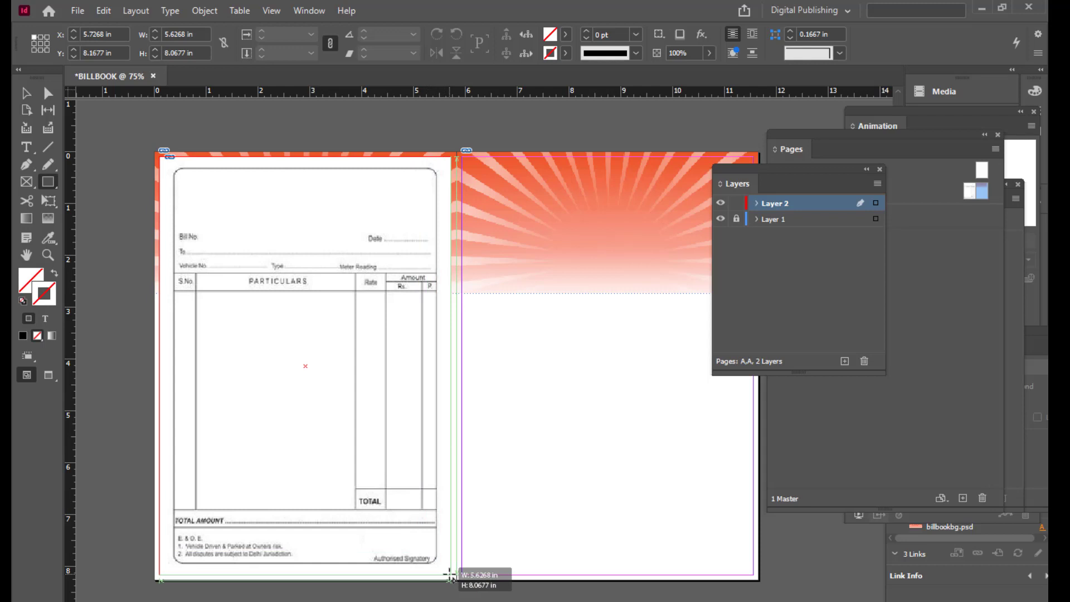
pyautogui.moveTo(451, 576); pyautogui.dragTo(451, 576)
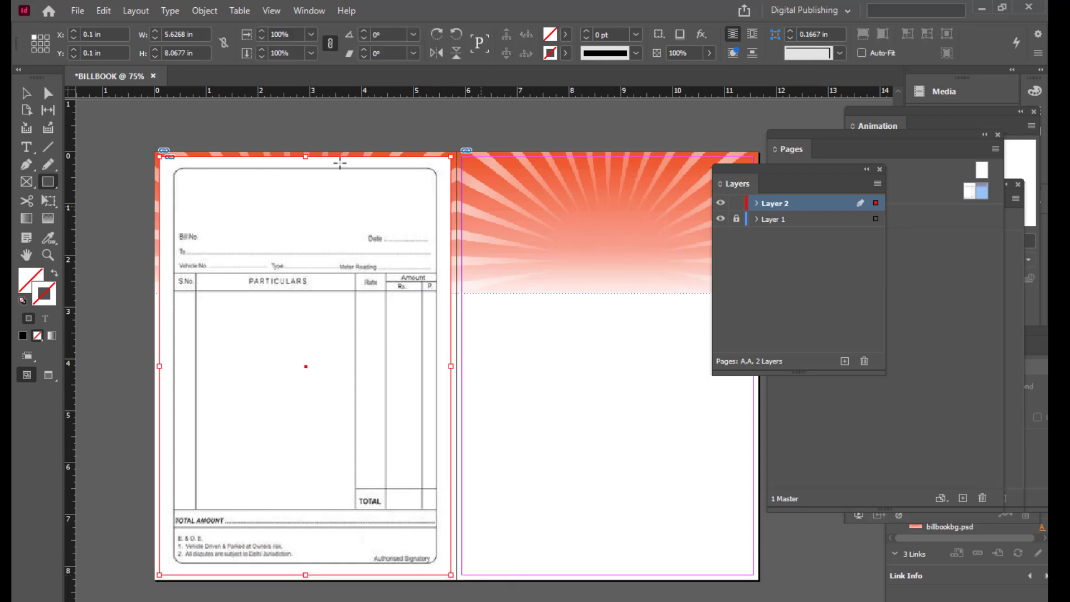
# Step: Give the new border rectangle a [Black] stroke with a weight of 2 pt
pyautogui.click(566, 53)
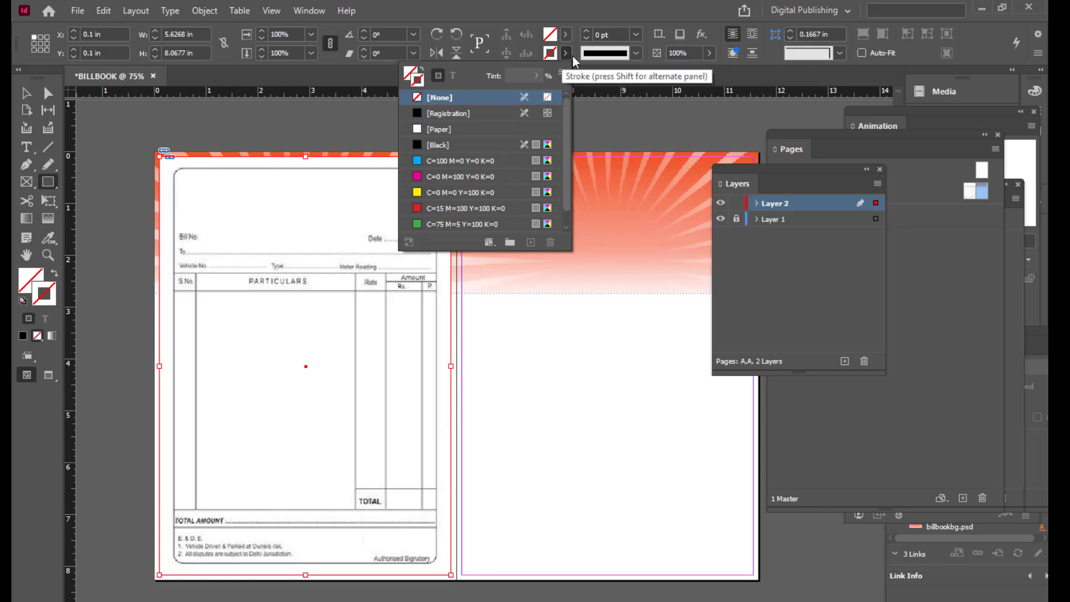
pyautogui.click(417, 145)
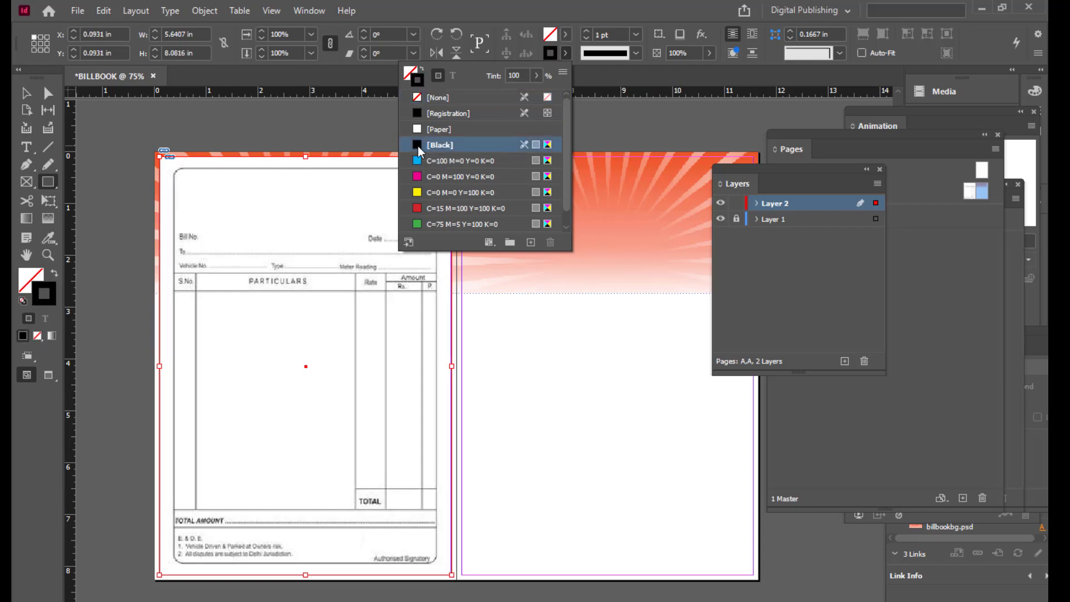
pyautogui.click(589, 30)
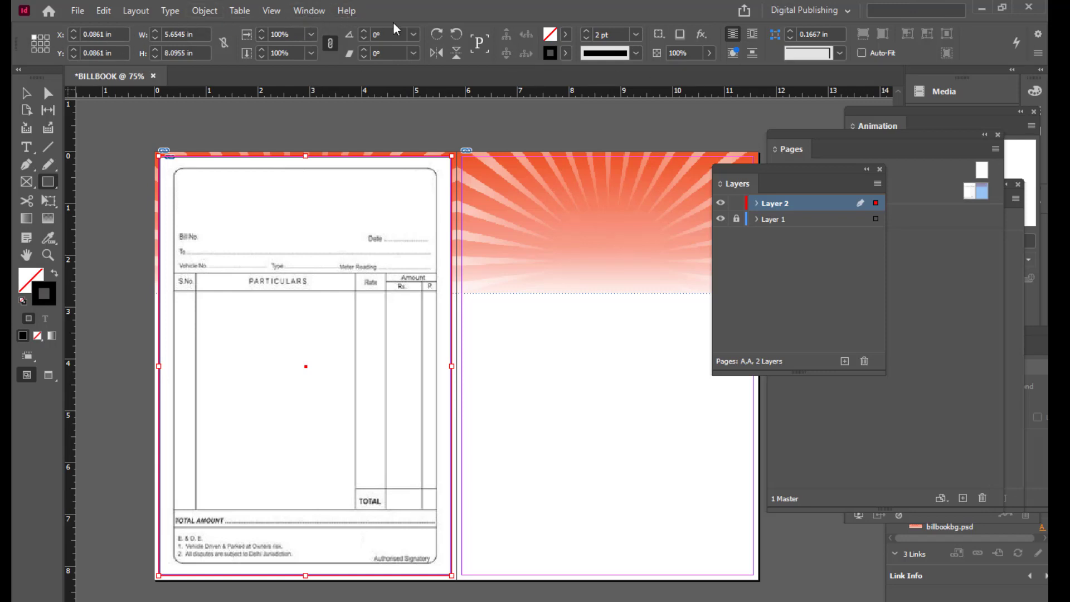
pyautogui.click(848, 11)
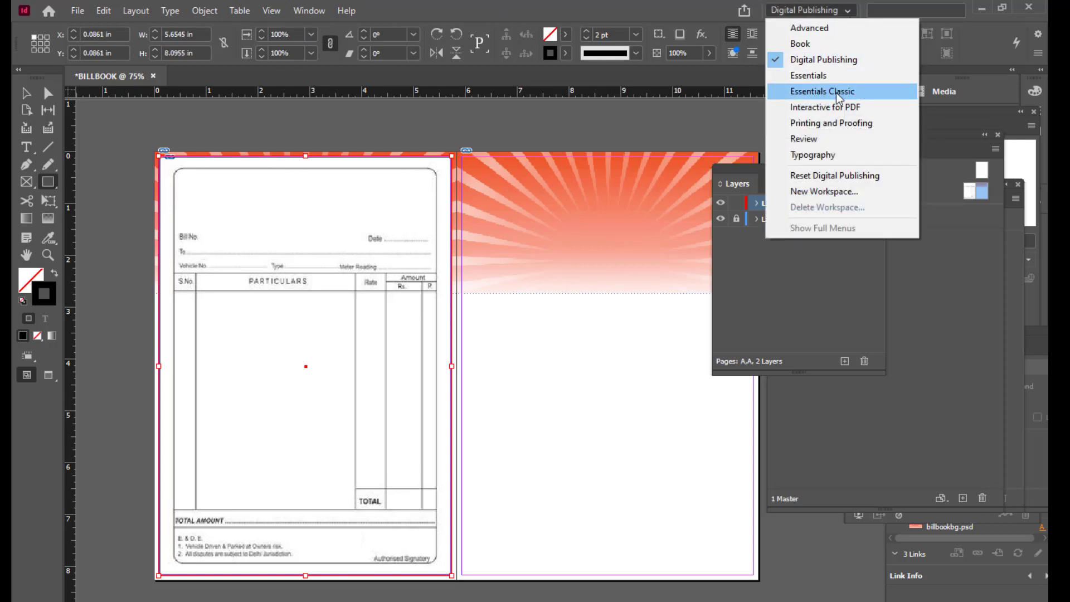
pyautogui.click(678, 6)
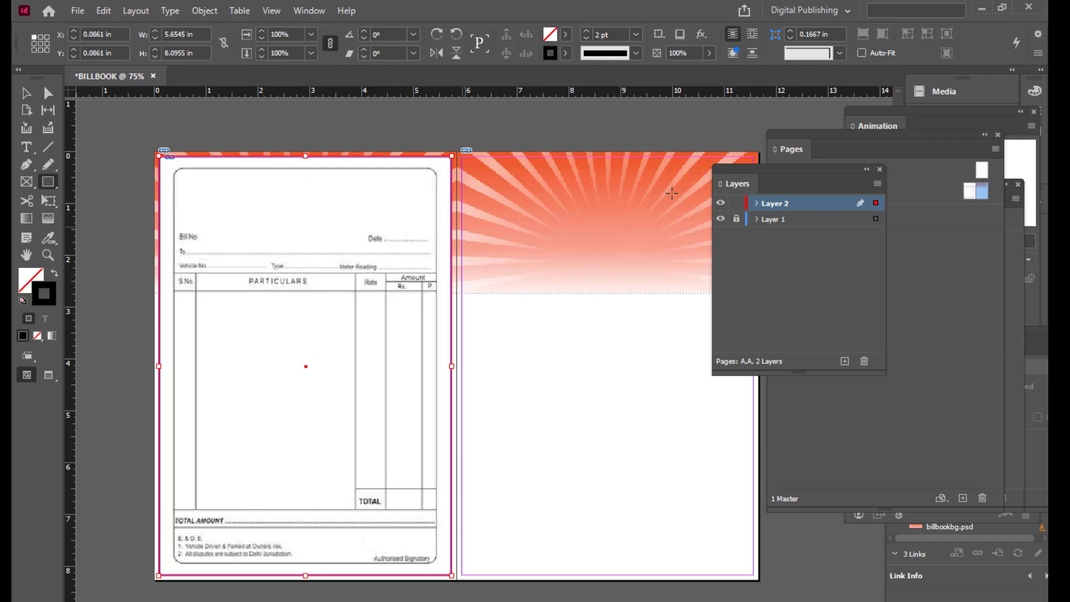
# Step: Draw a horizontal line about 5.26 in long over the reference bill's To row and give it a 2 pt [Black] stroke
pyautogui.click(54, 146)
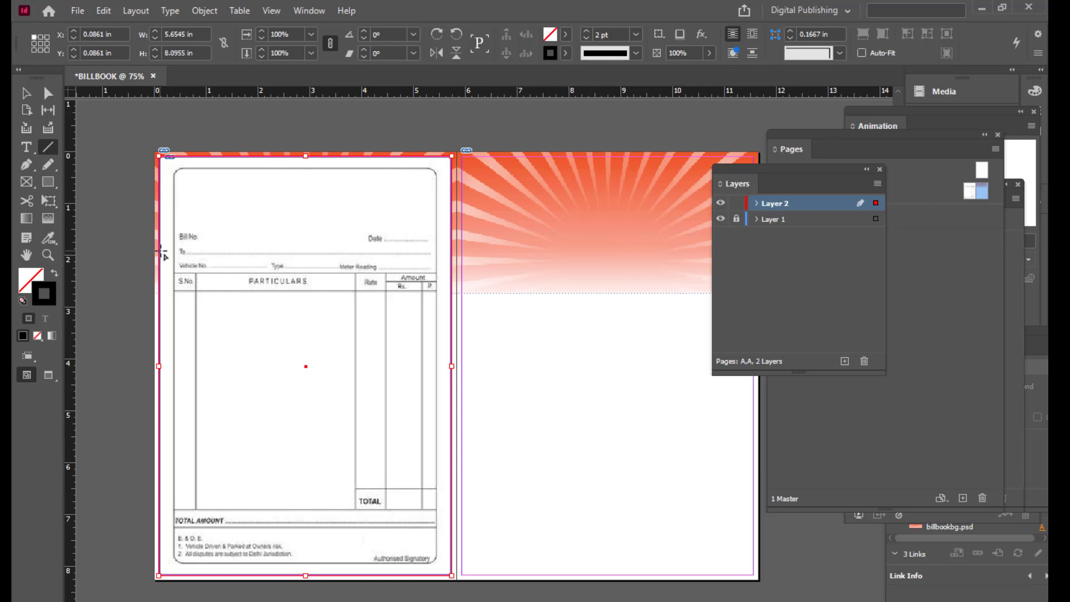
pyautogui.moveTo(167, 253); pyautogui.dragTo(441, 254)
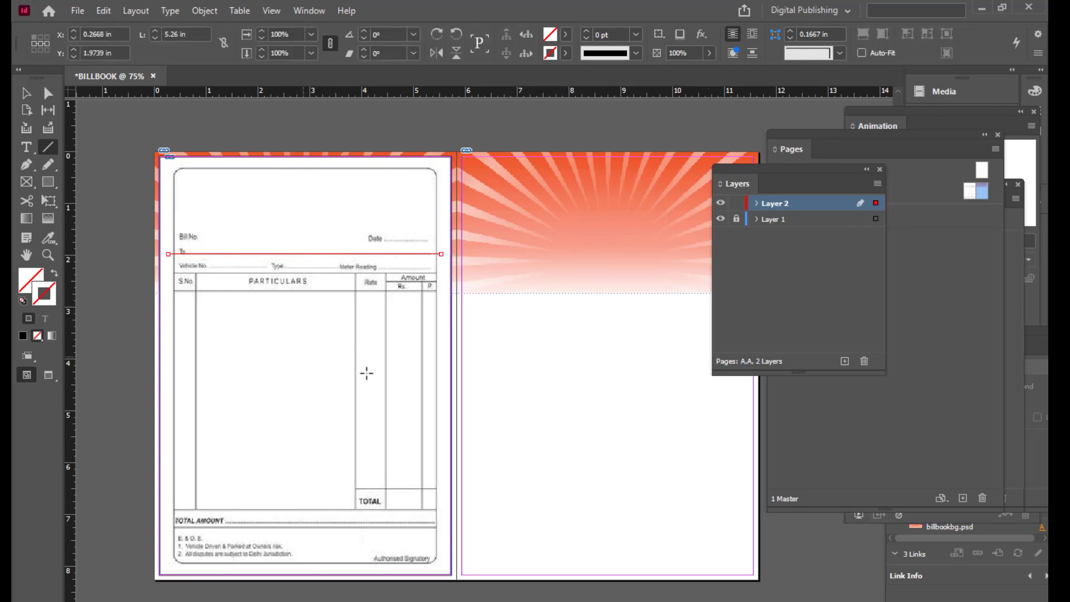
pyautogui.click(26, 96)
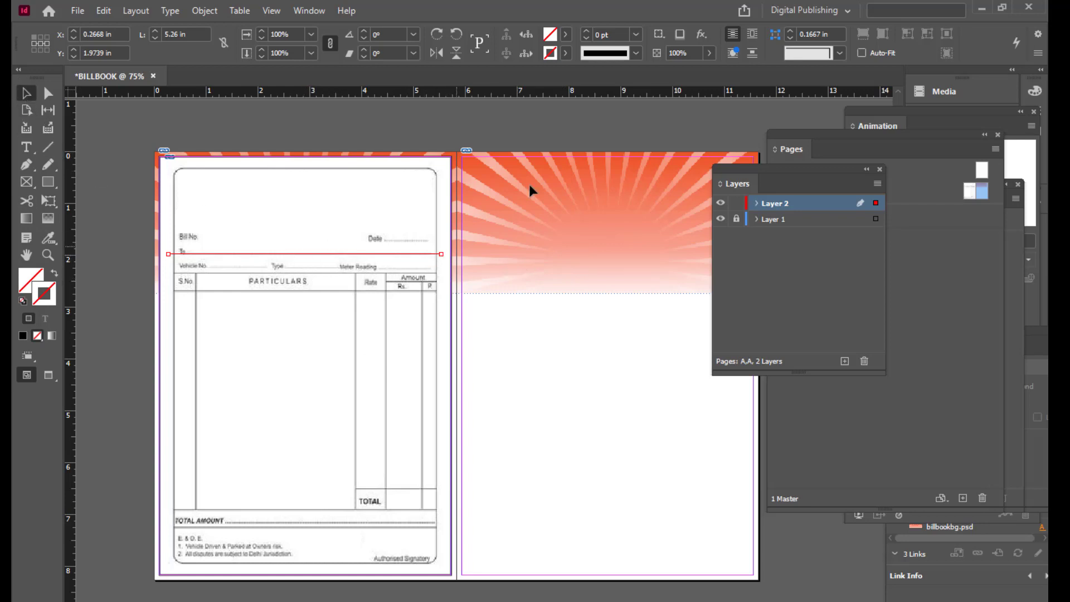
pyautogui.click(569, 55)
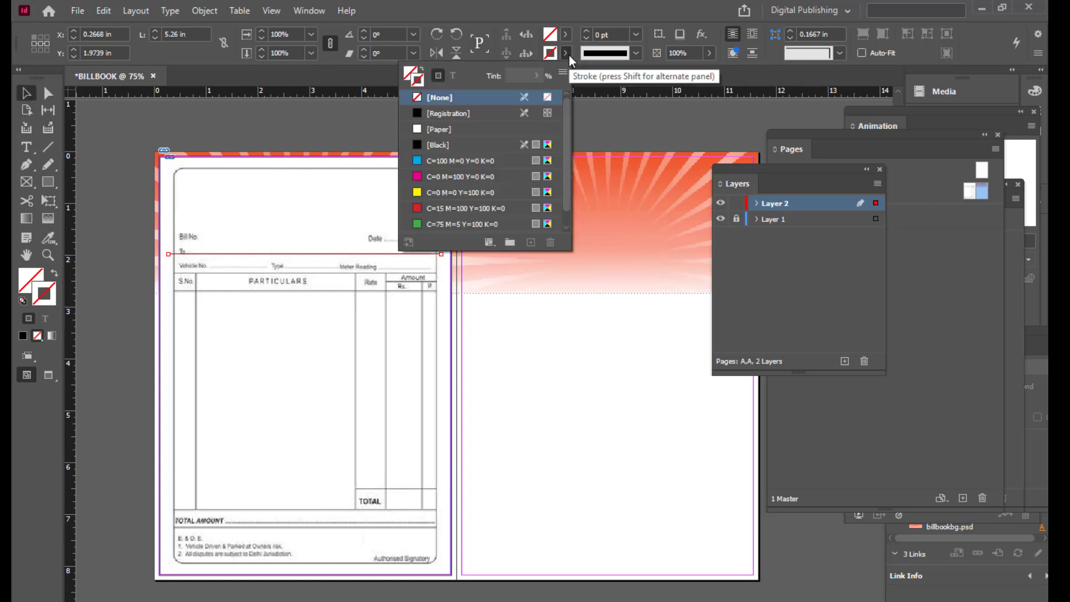
pyautogui.click(417, 145)
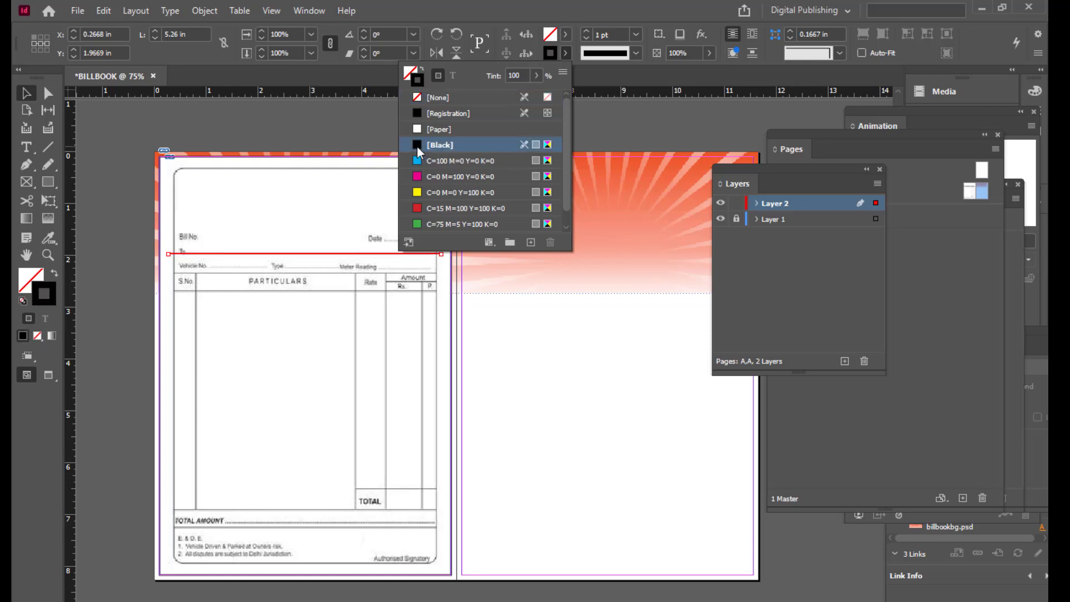
pyautogui.click(585, 30)
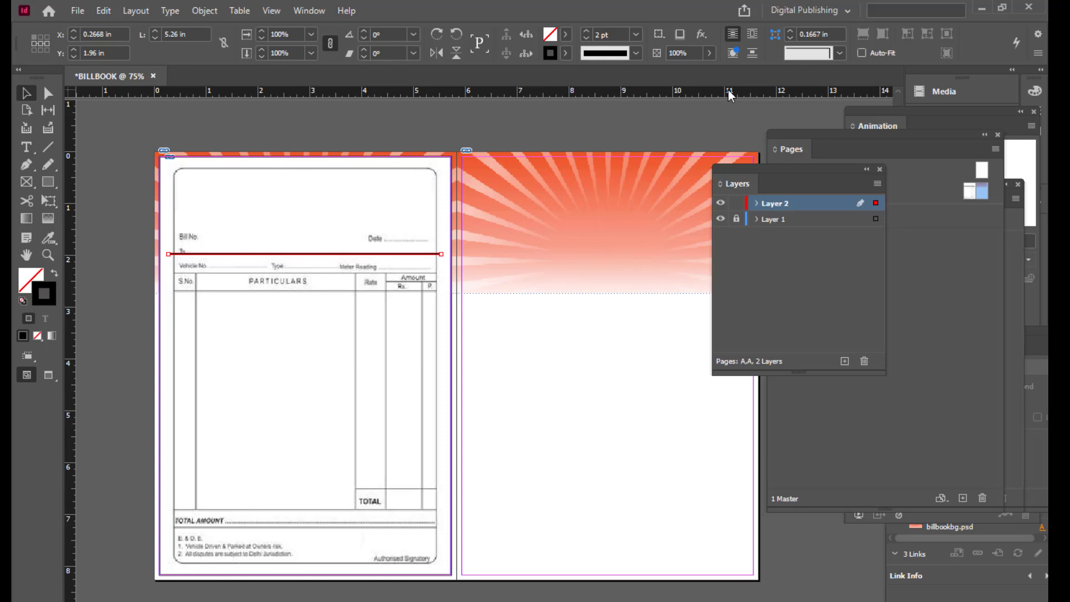
# Step: Check the line work with Layer 1 temporarily hidden, and extend both ends of the To row line to the border, about 5.64 in long
pyautogui.click(720, 220)
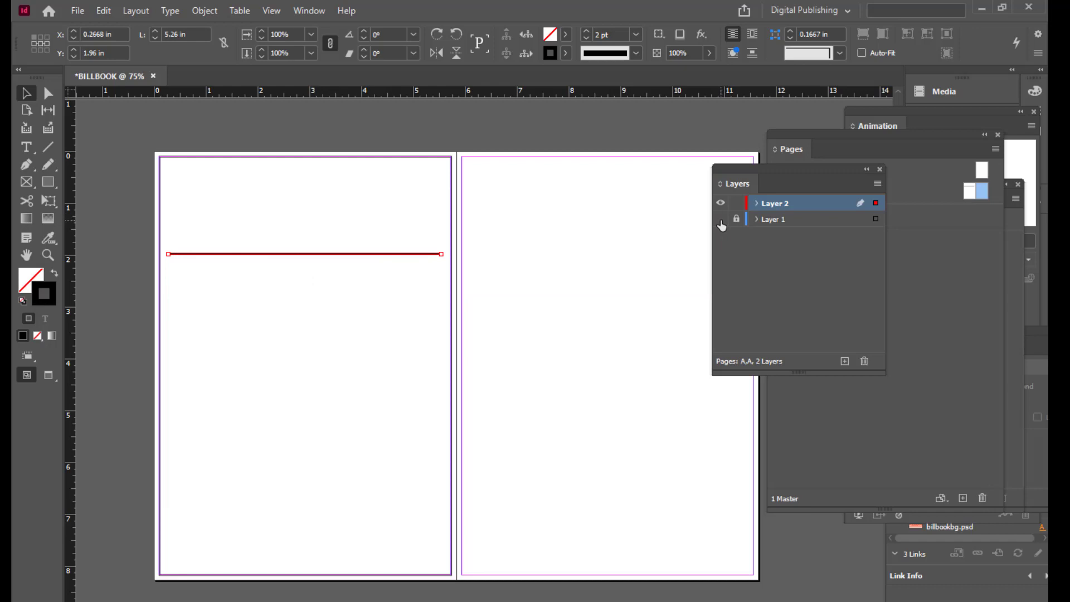
pyautogui.click(720, 220)
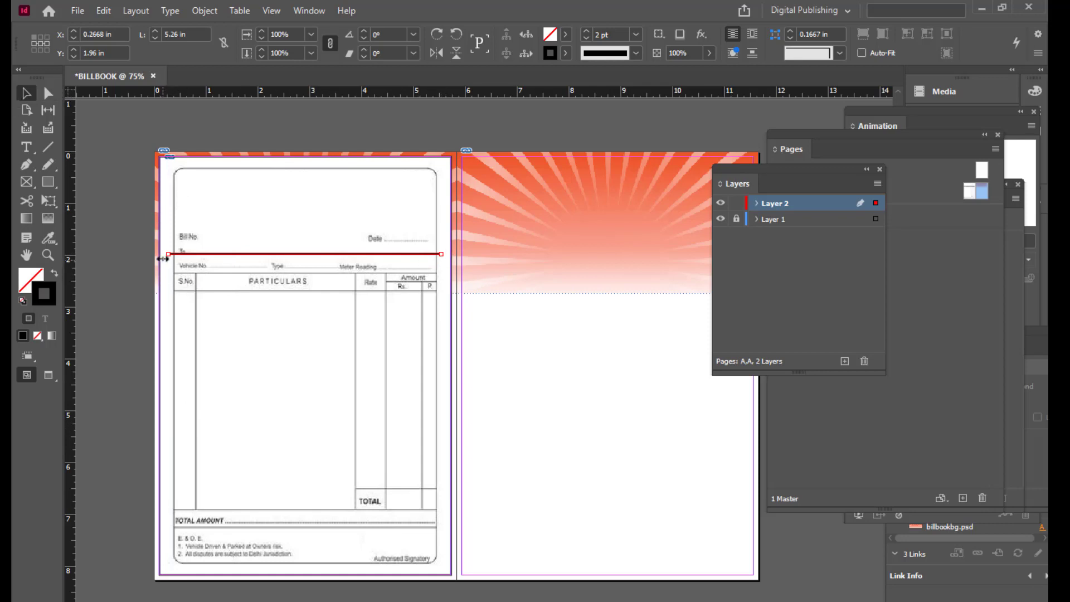
pyautogui.moveTo(168, 256); pyautogui.dragTo(160, 254)
pyautogui.moveTo(444, 252); pyautogui.dragTo(452, 255)
# Step: Draw a horizontal line about 5.73 in long along the upper edge of the PARTICULARS header row and give it a 2 pt [Black] stroke
pyautogui.click(46, 149)
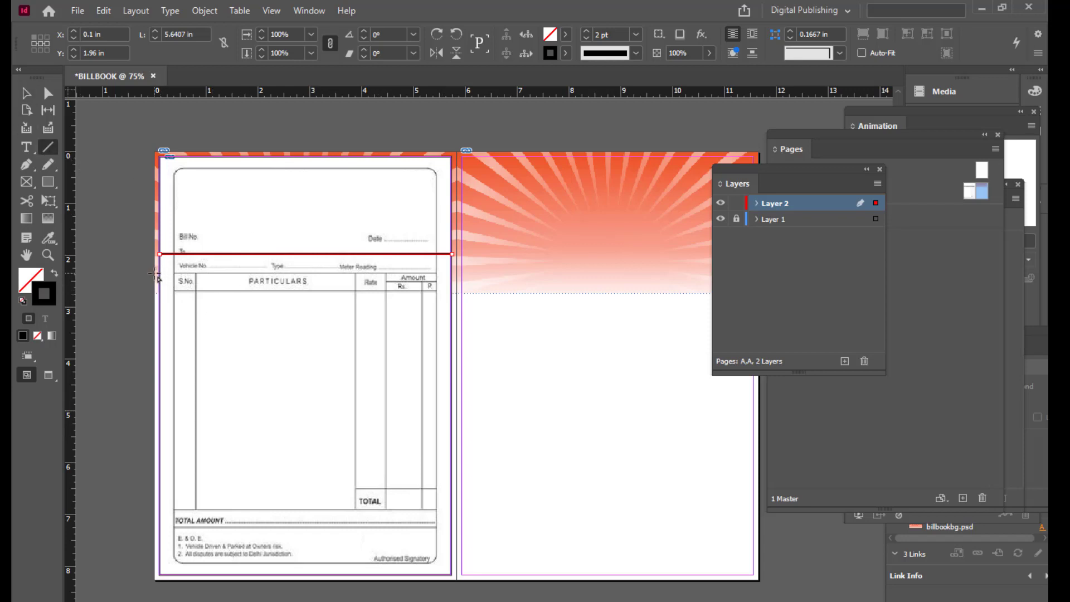
pyautogui.moveTo(157, 275); pyautogui.dragTo(452, 275)
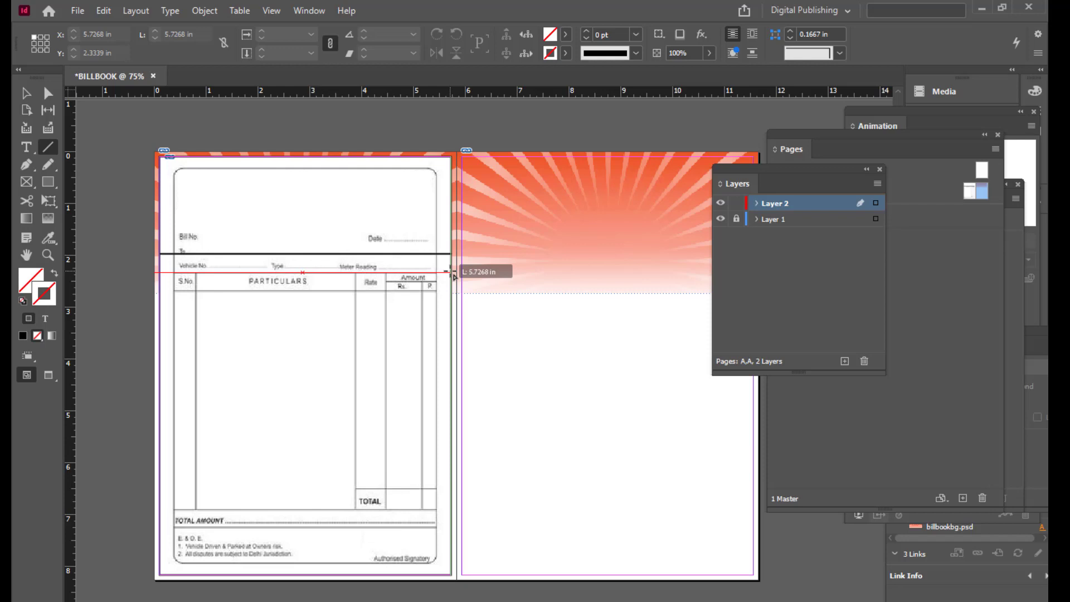
pyautogui.moveTo(453, 274); pyautogui.dragTo(452, 273)
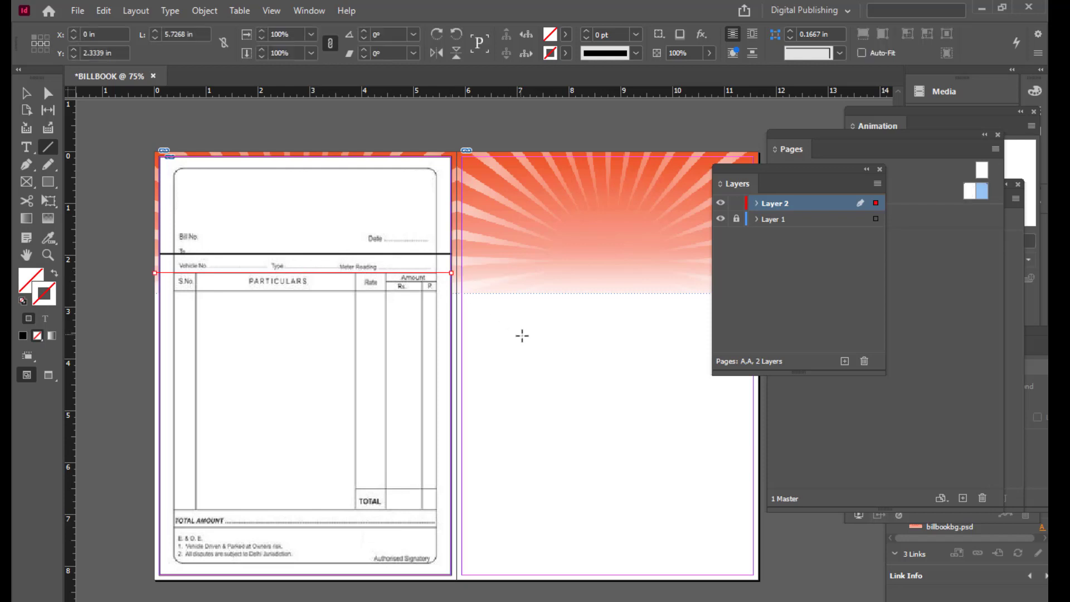
pyautogui.click(565, 52)
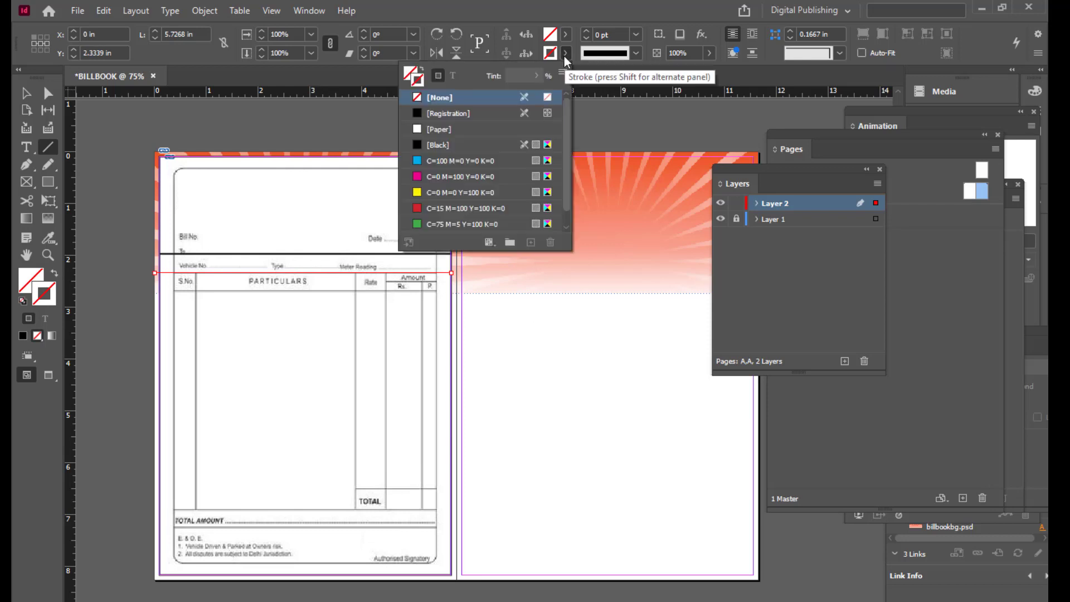
pyautogui.click(437, 145)
pyautogui.click(587, 32)
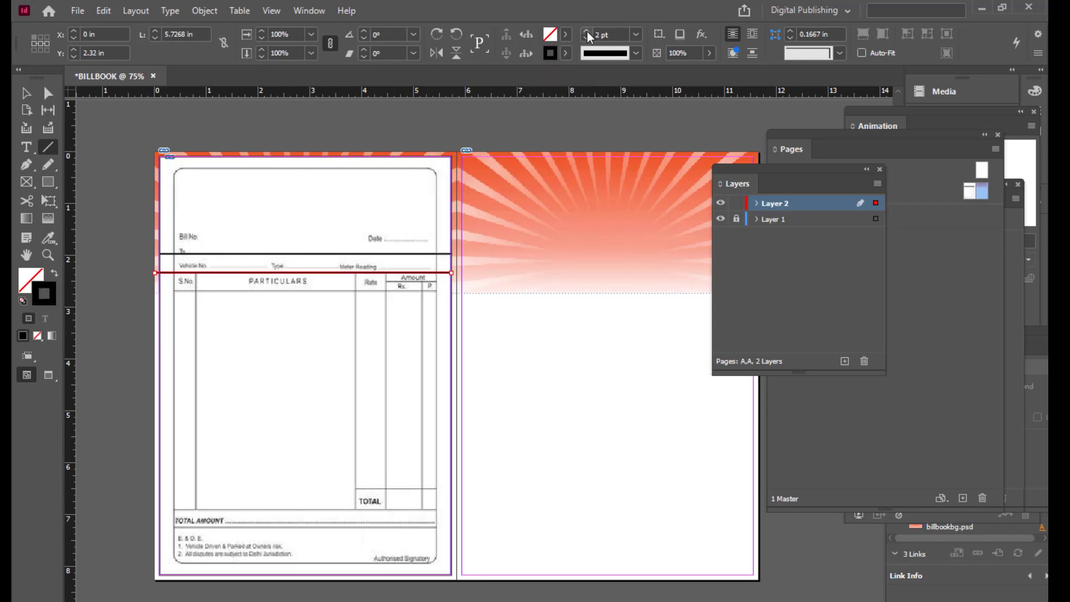
# Step: Draw a horizontal line about 5.73 in long along the lower edge of the PARTICULARS header row, with a 2 pt [Black] stroke
pyautogui.click(48, 146)
pyautogui.moveTo(157, 292); pyautogui.dragTo(454, 293)
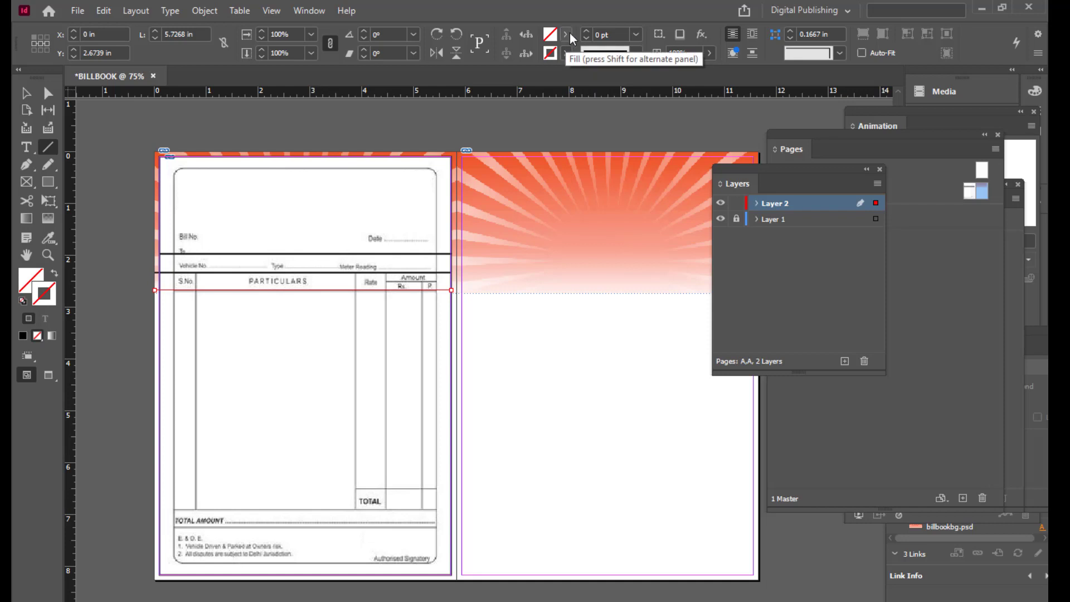
pyautogui.click(566, 53)
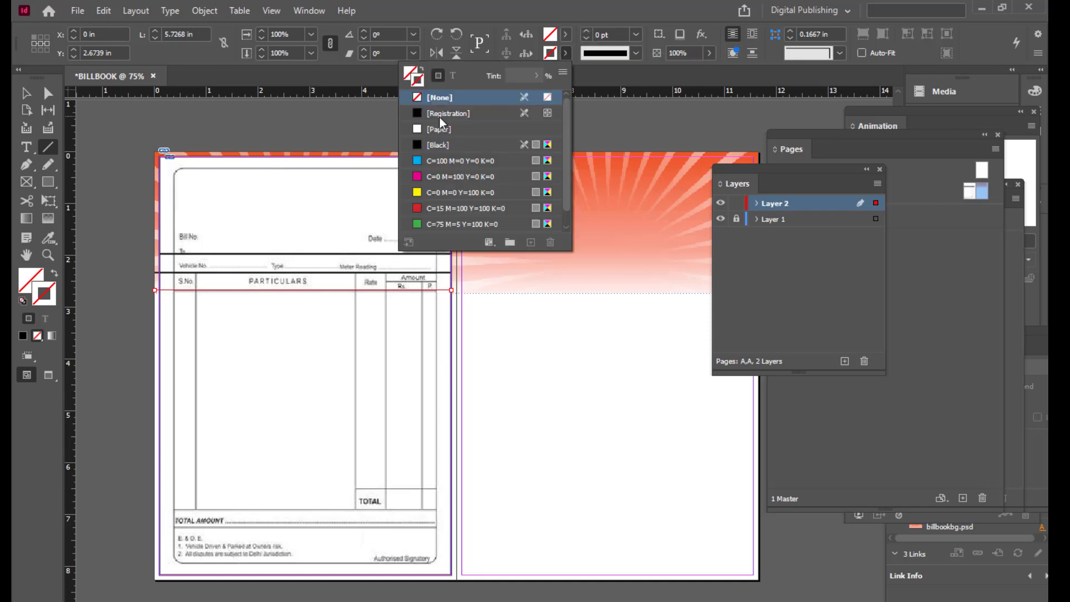
pyautogui.click(419, 146)
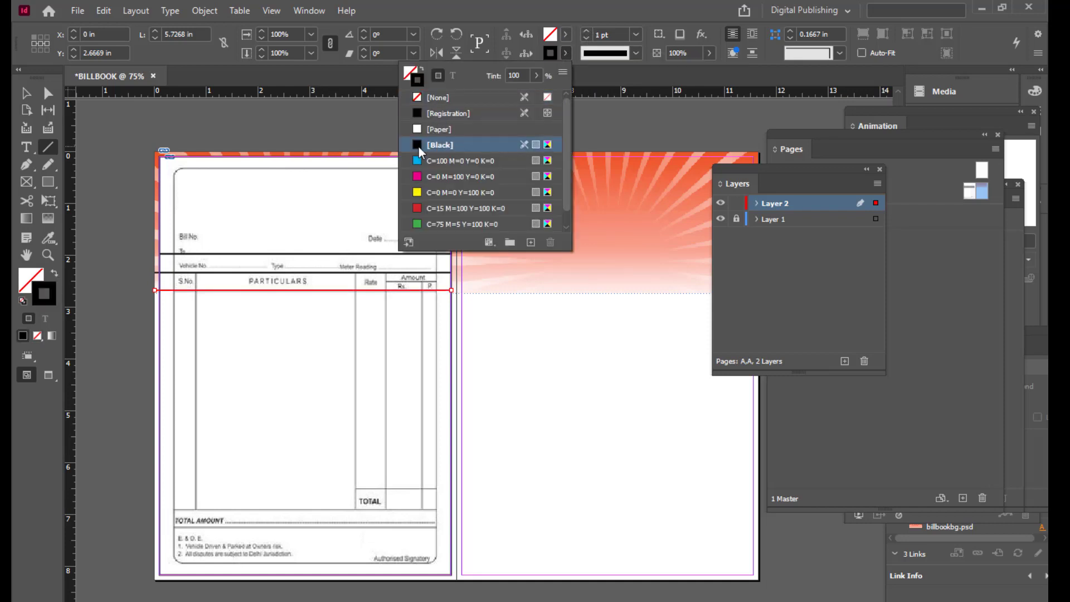
pyautogui.click(587, 30)
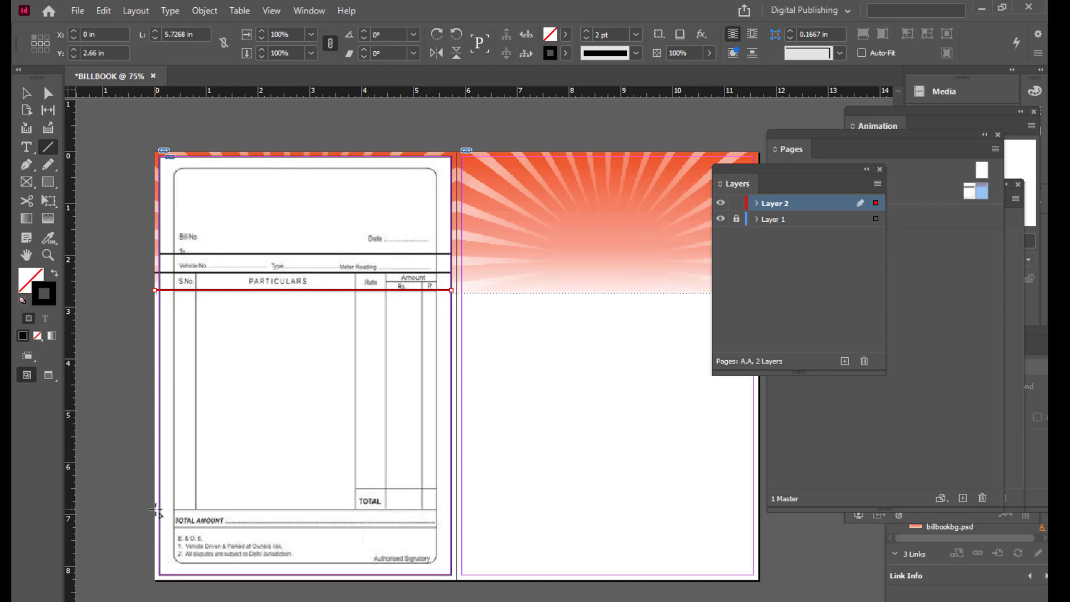
# Step: Draw a horizontal line about 5.73 in long between the TOTAL and TOTAL AMOUNT rows and give it a 2 pt [Black] stroke
pyautogui.moveTo(154, 509); pyautogui.dragTo(452, 508)
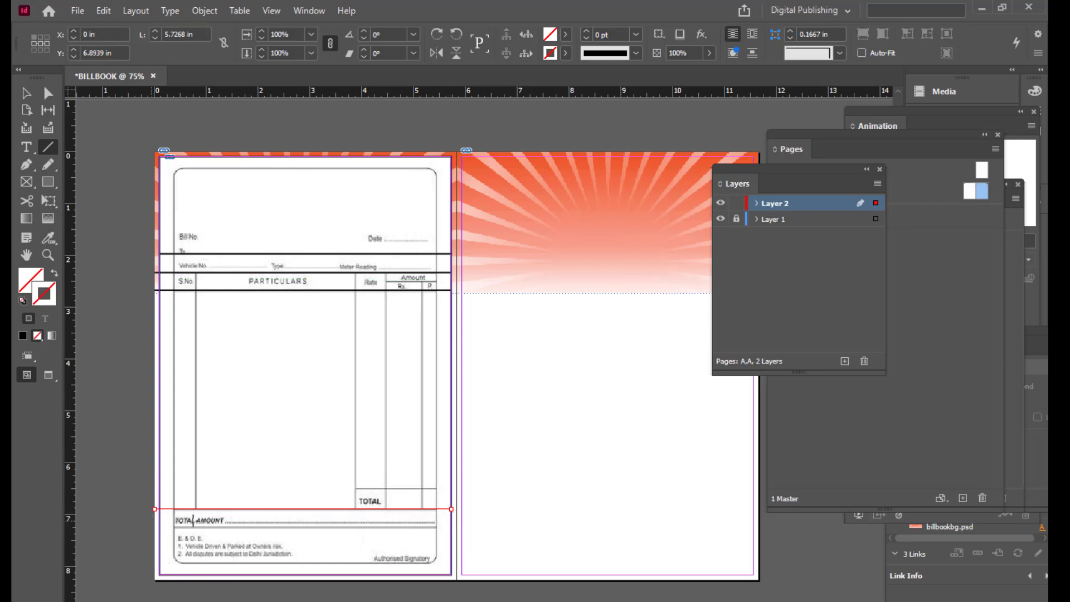
pyautogui.click(566, 53)
pyautogui.click(415, 144)
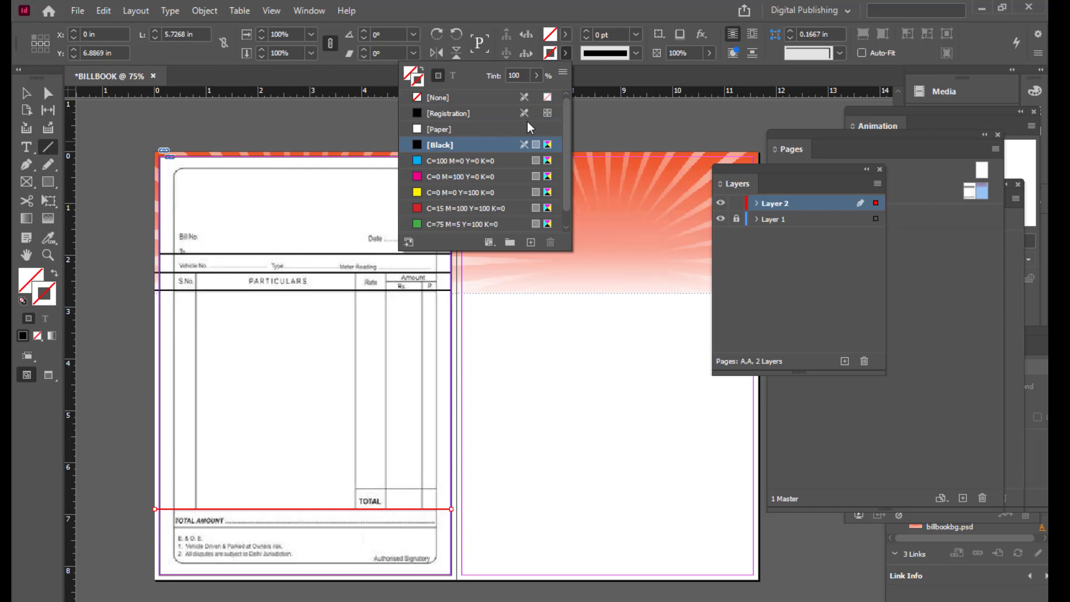
pyautogui.click(586, 31)
pyautogui.click(586, 30)
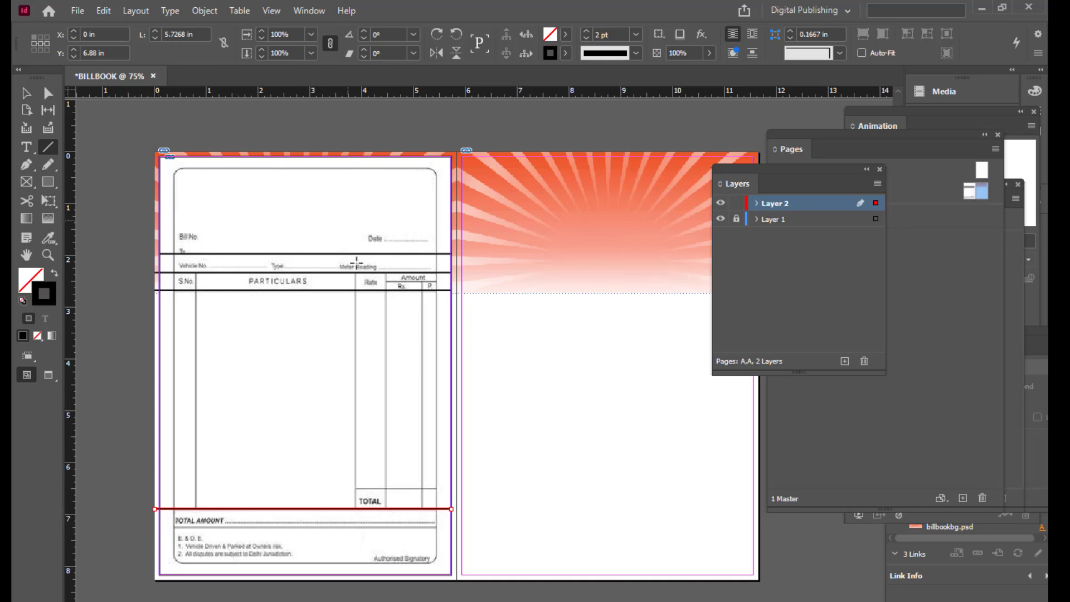
pyautogui.click(27, 99)
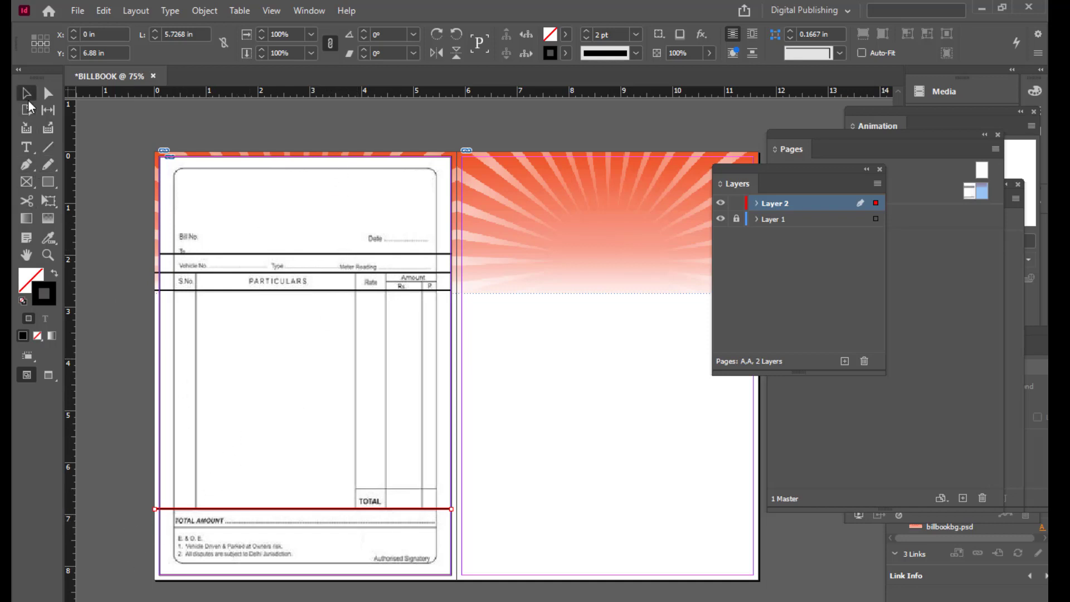
# Step: Draw a vertical line about 4.55 in long between the S.No. and PARTICULARS columns, with a 2 pt [Black] stroke
pyautogui.click(57, 147)
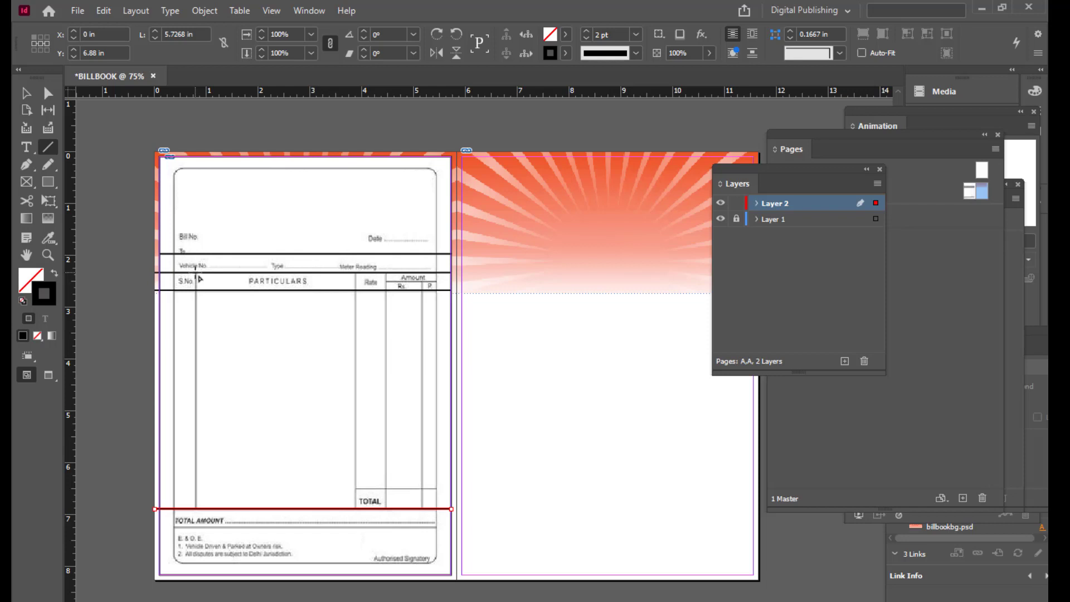
pyautogui.moveTo(196, 274); pyautogui.dragTo(202, 508)
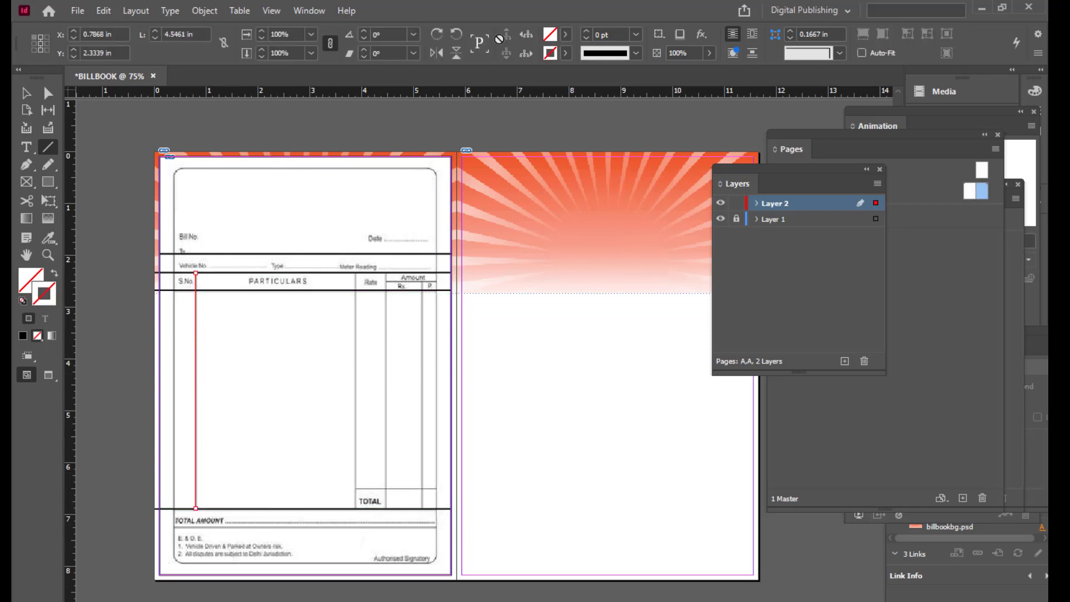
pyautogui.click(586, 31)
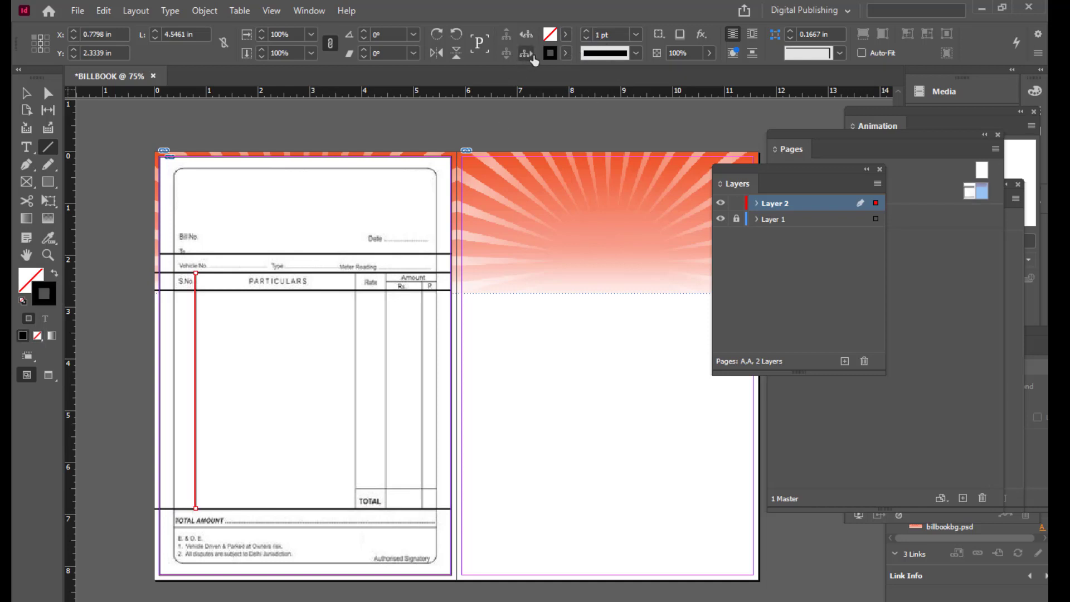
pyautogui.click(586, 31)
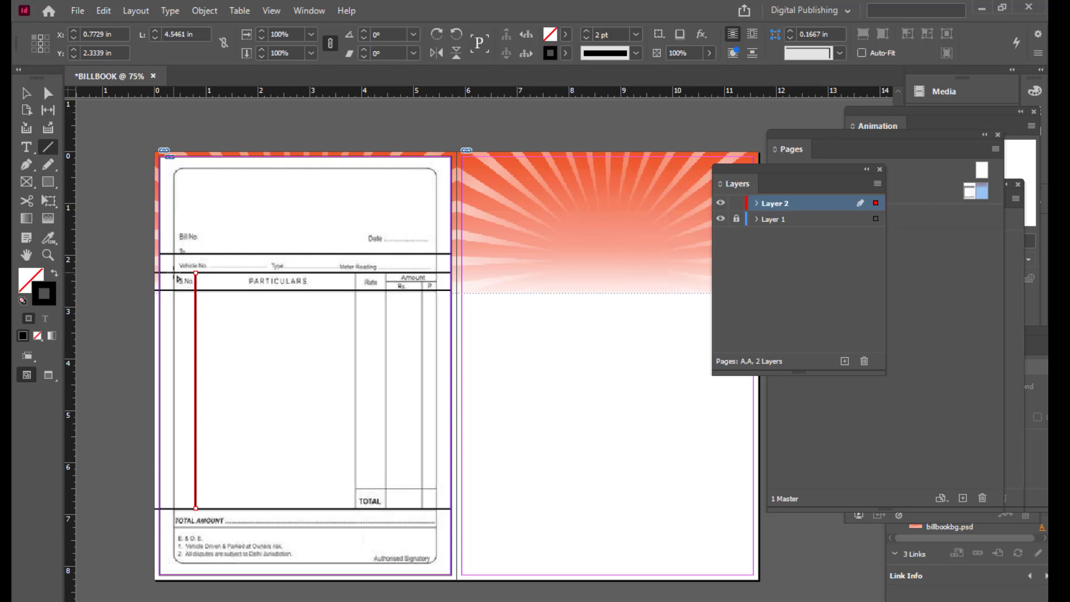
# Step: Draw a vertical line about 4.55 in long along the outer edge of the S.No. column and give it a 2 pt [Black] stroke
pyautogui.moveTo(173, 278); pyautogui.dragTo(177, 513)
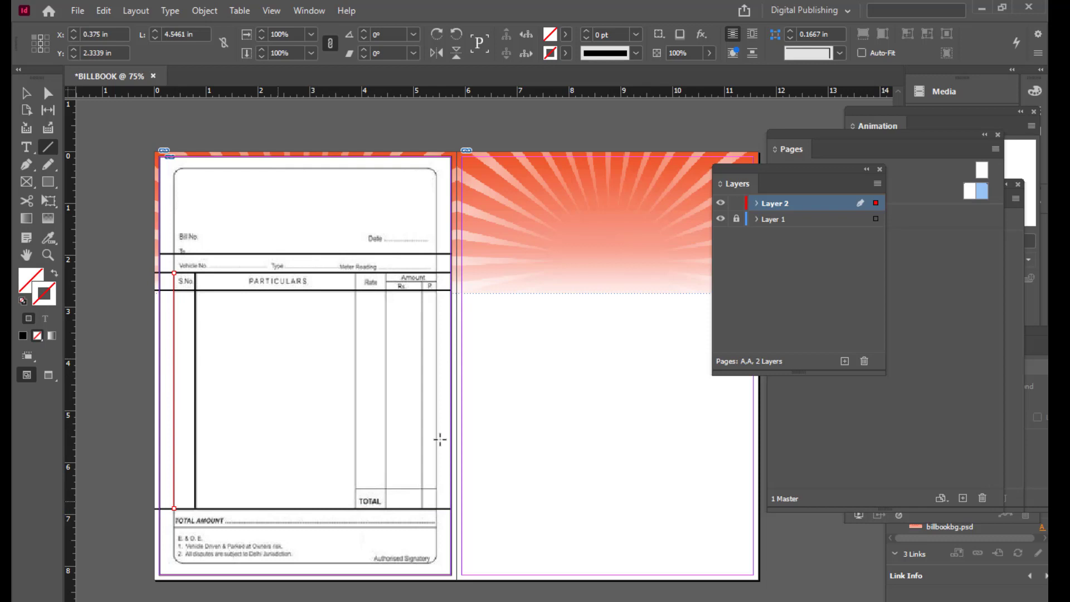
pyautogui.click(565, 52)
pyautogui.click(417, 145)
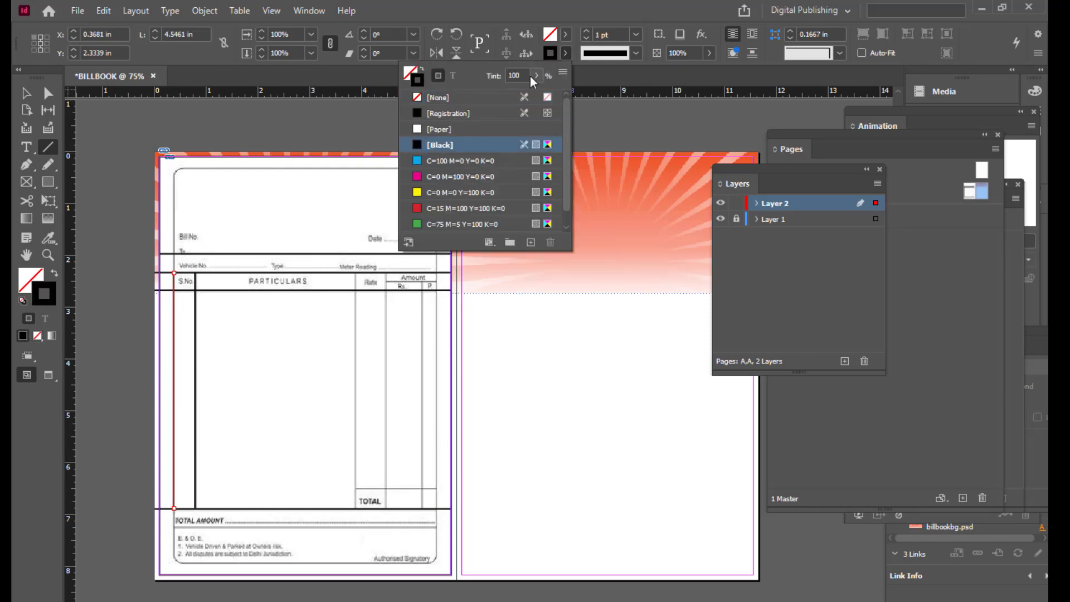
pyautogui.click(588, 34)
pyautogui.click(588, 35)
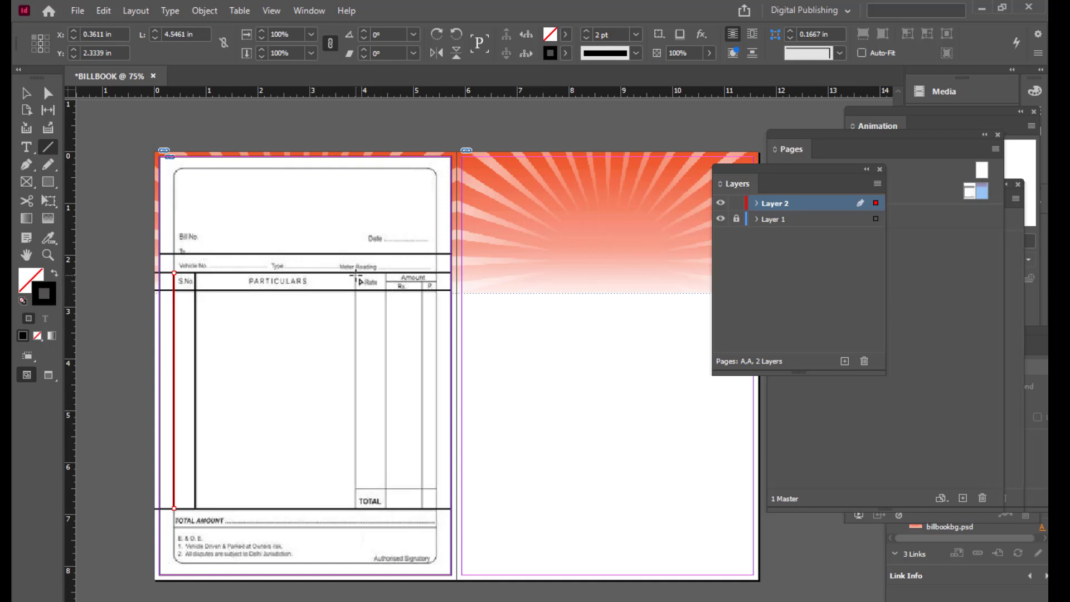
# Step: Draw a vertical line about 4.53 in long between the PARTICULARS and Rate columns and give it a 2 pt [Black] stroke
pyautogui.moveTo(356, 275); pyautogui.dragTo(357, 508)
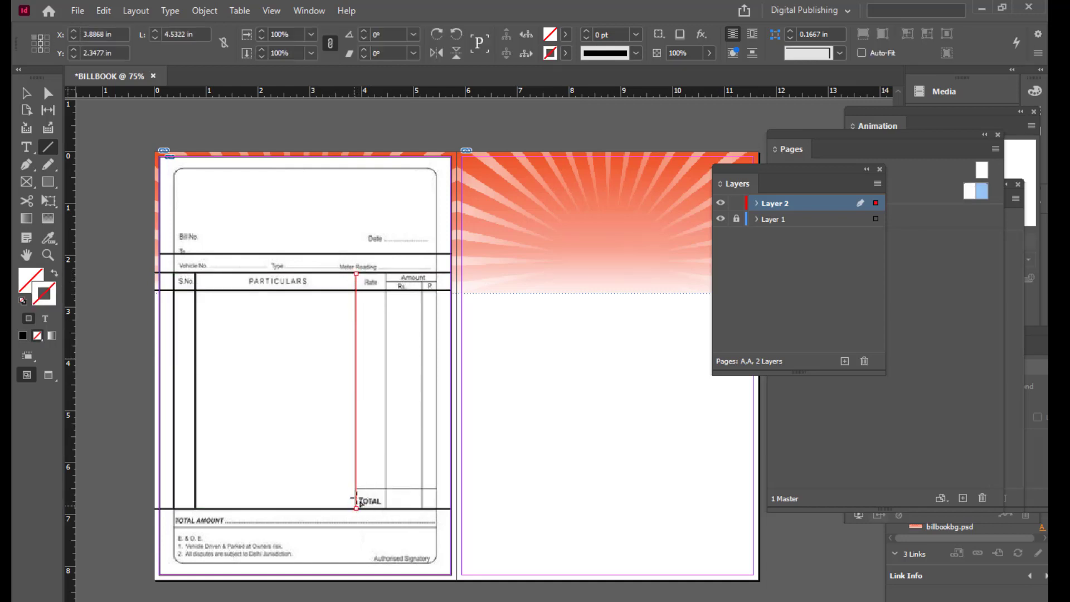
pyautogui.click(565, 53)
pyautogui.click(416, 149)
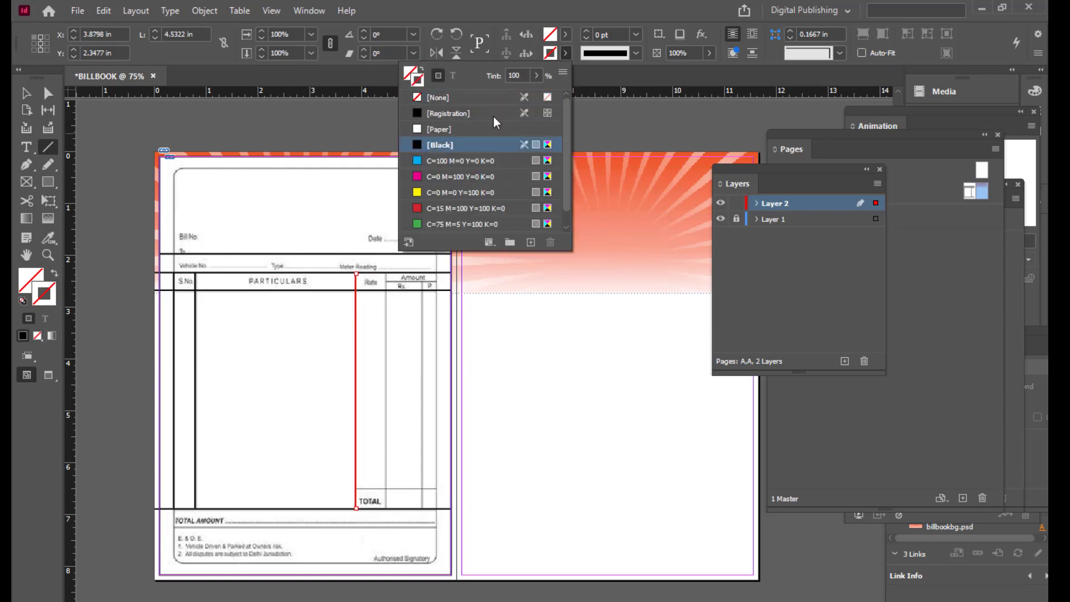
pyautogui.click(586, 31)
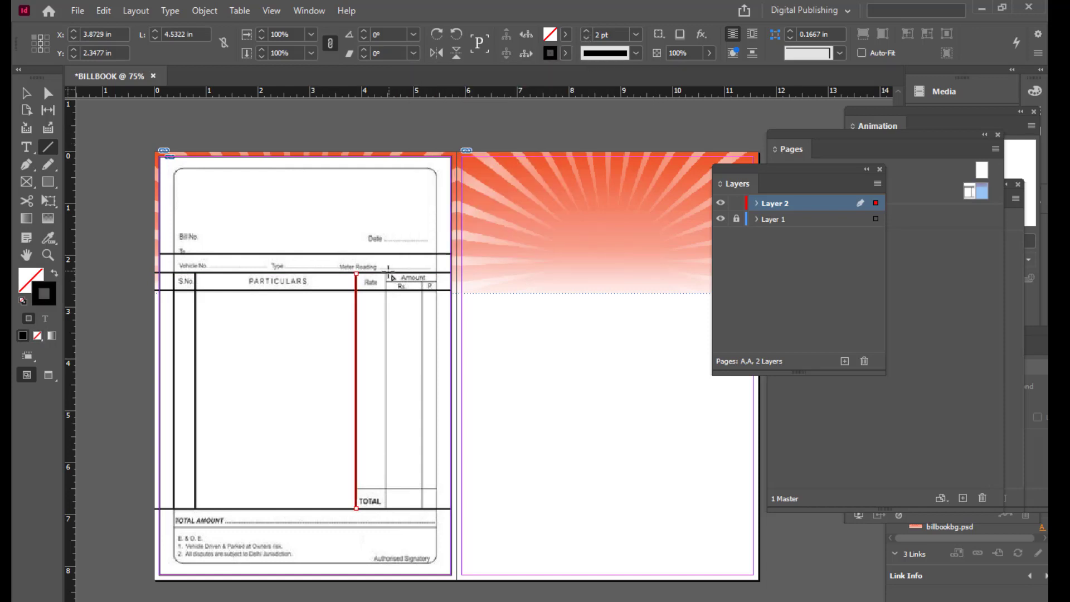
# Step: Draw black vertical lines between Rate and Amount, about 4.55 in long at 1 pt, and between Rs. and P., about 4.37 in long at 2 pt
pyautogui.moveTo(385, 273); pyautogui.dragTo(385, 508)
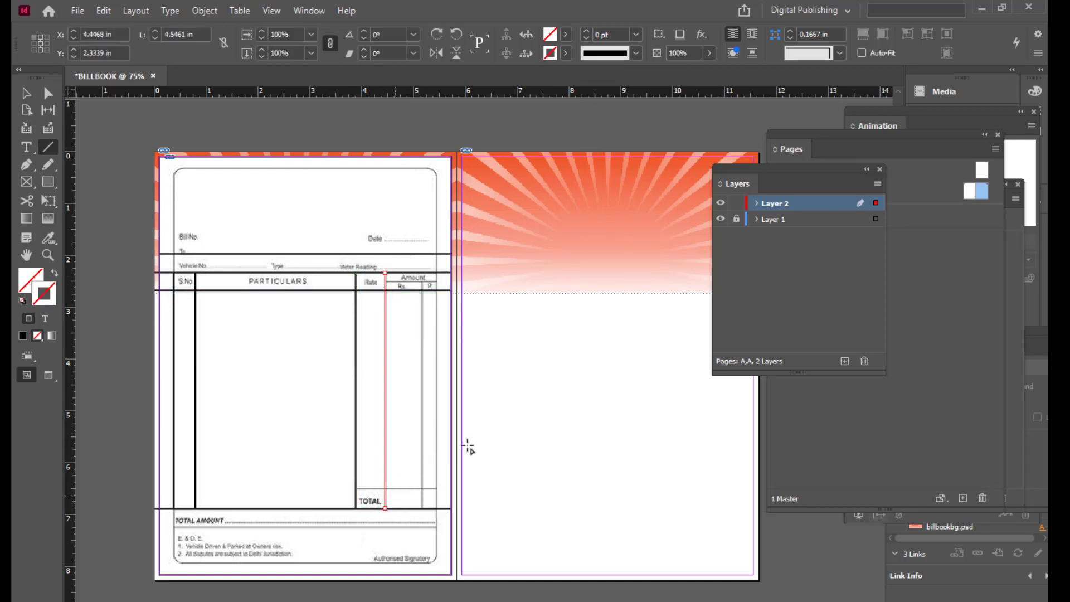
pyautogui.click(586, 31)
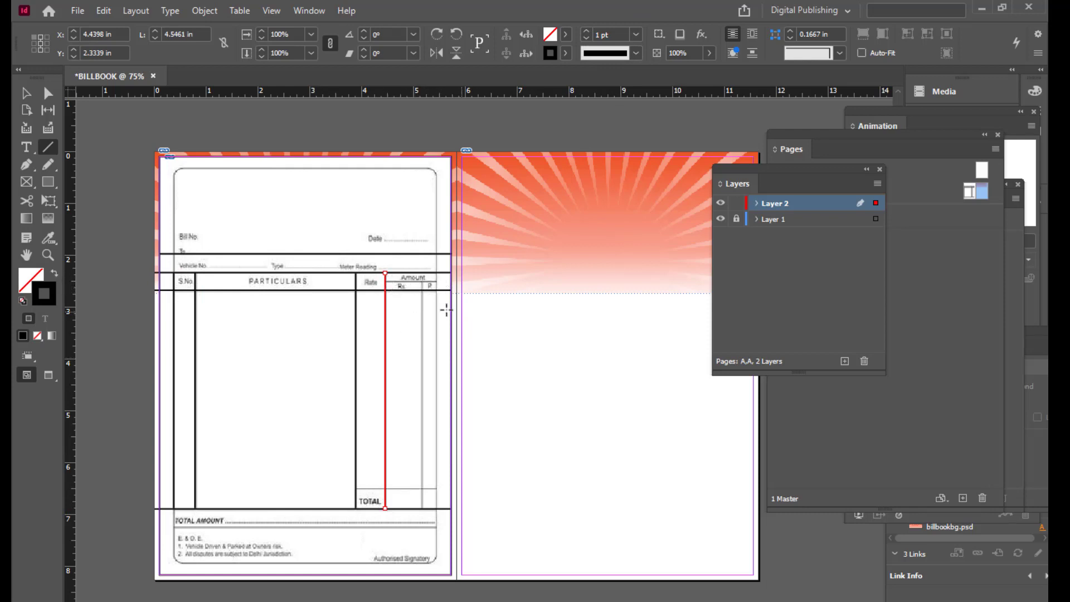
pyautogui.moveTo(422, 289); pyautogui.dragTo(422, 508)
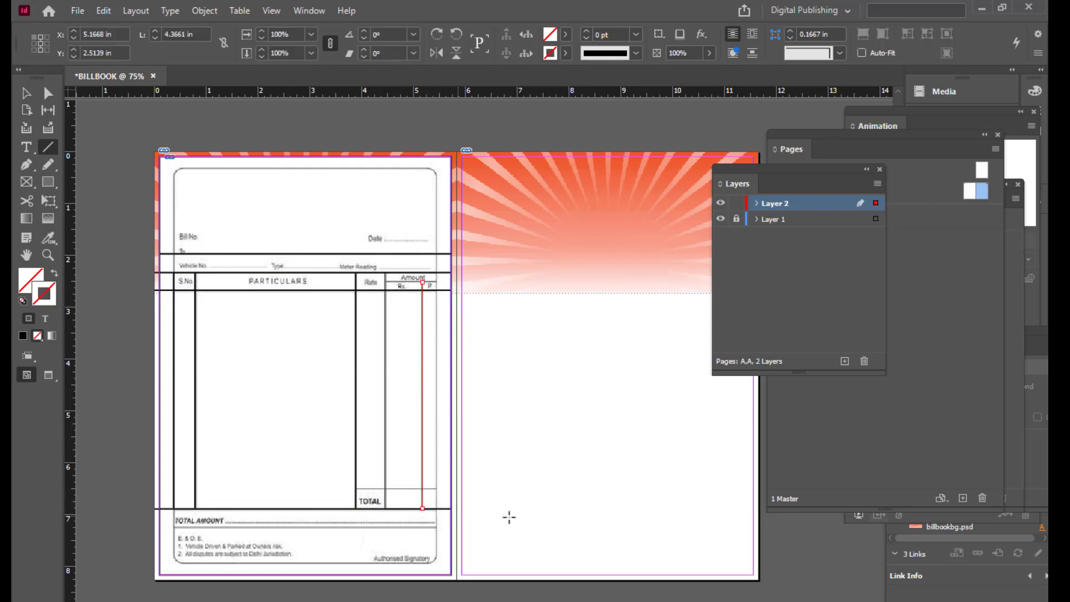
pyautogui.click(587, 32)
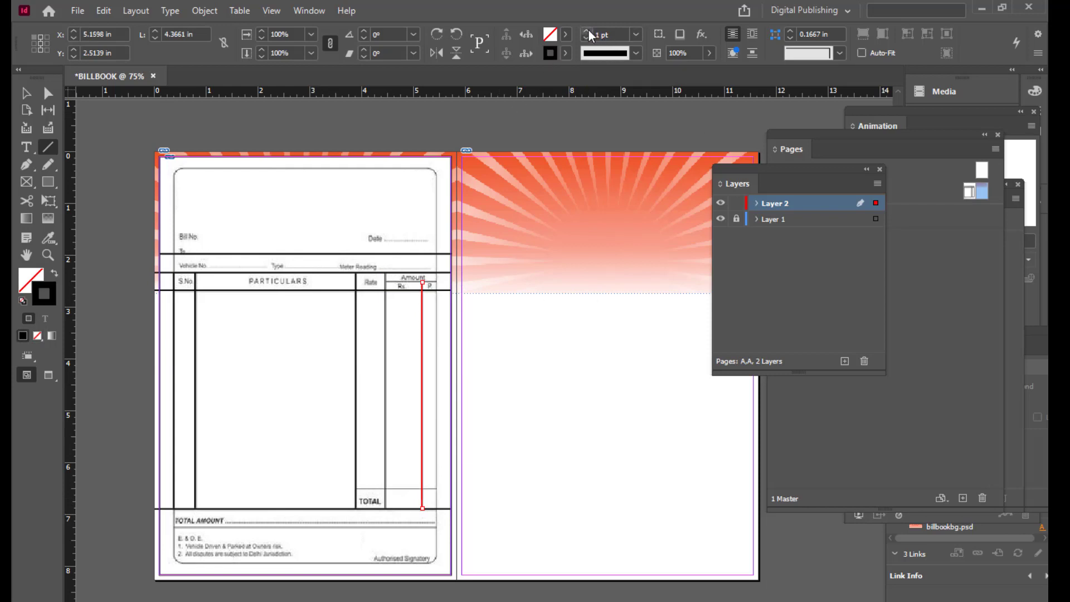
pyautogui.click(588, 31)
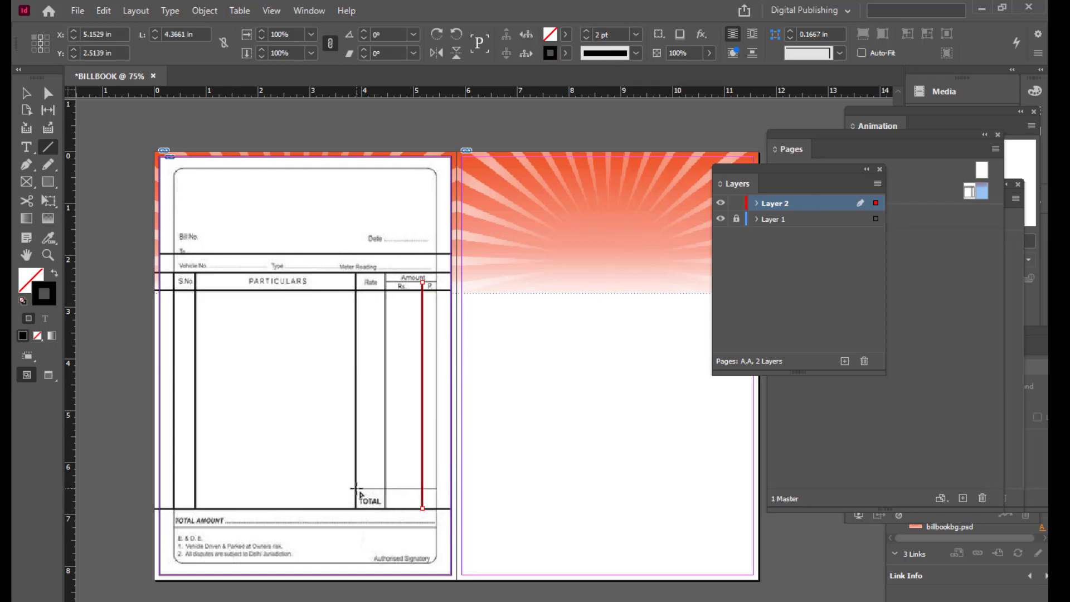
# Step: Draw a horizontal line about 1.56 in long above the TOTAL cell, across the Rate and Amount columns, with a 2 pt black stroke
pyautogui.moveTo(357, 489); pyautogui.dragTo(436, 489)
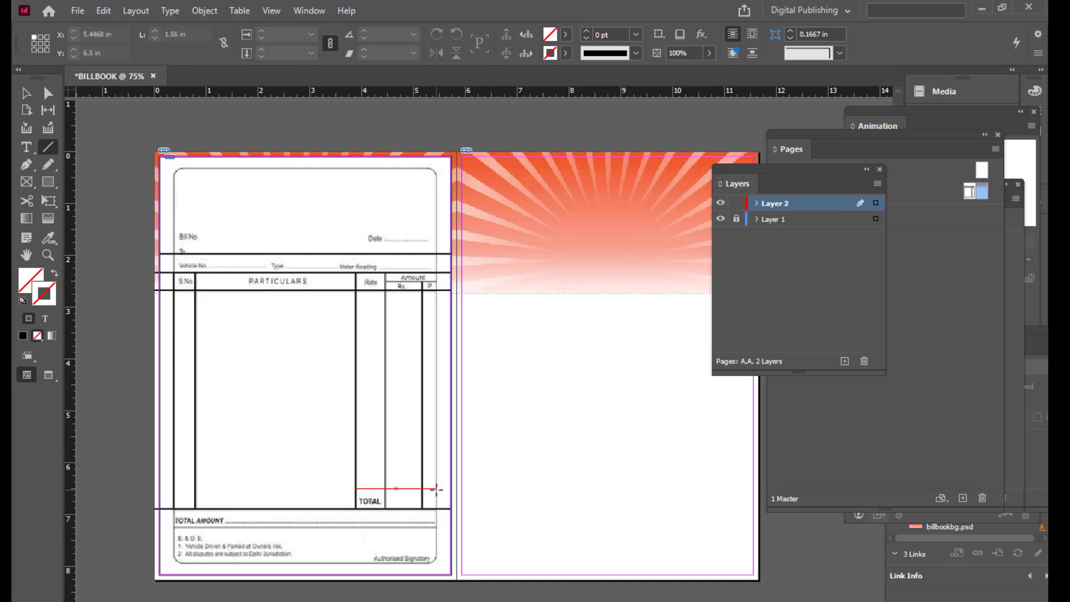
pyautogui.moveTo(436, 489); pyautogui.dragTo(437, 489)
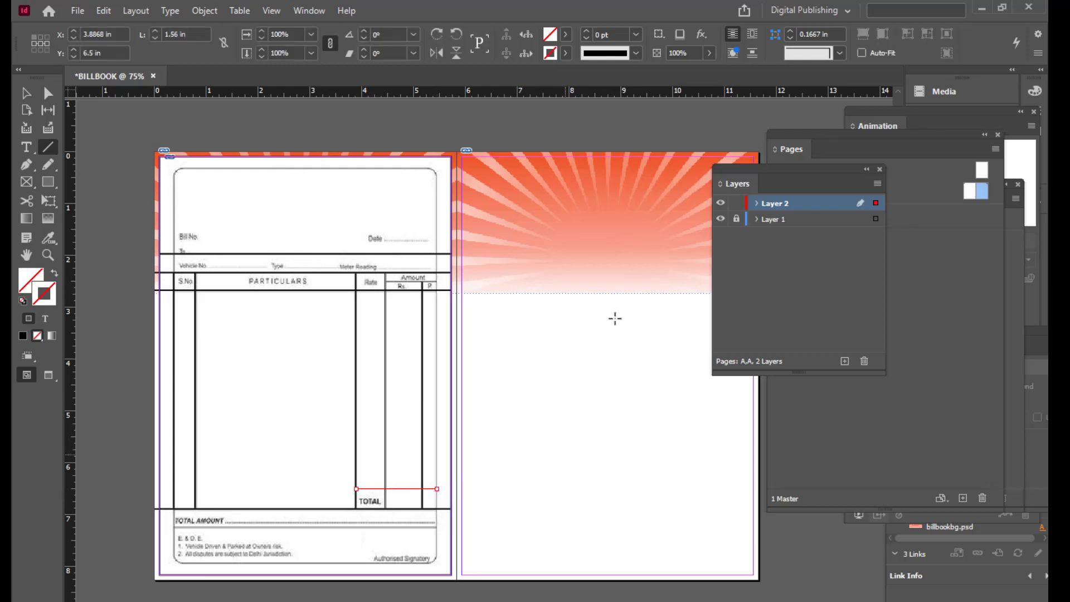
pyautogui.click(588, 32)
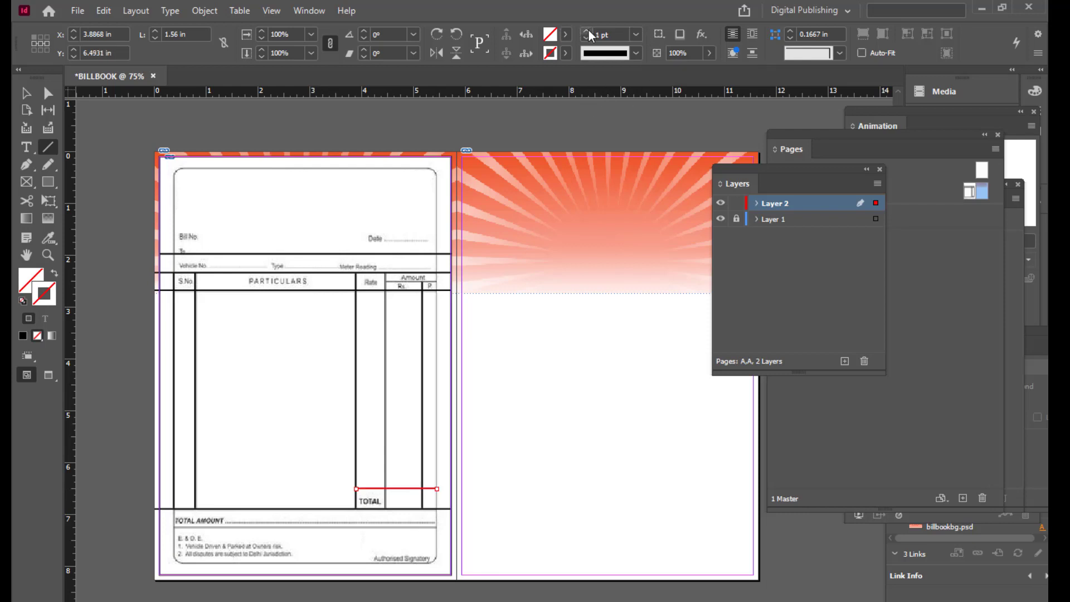
pyautogui.click(589, 32)
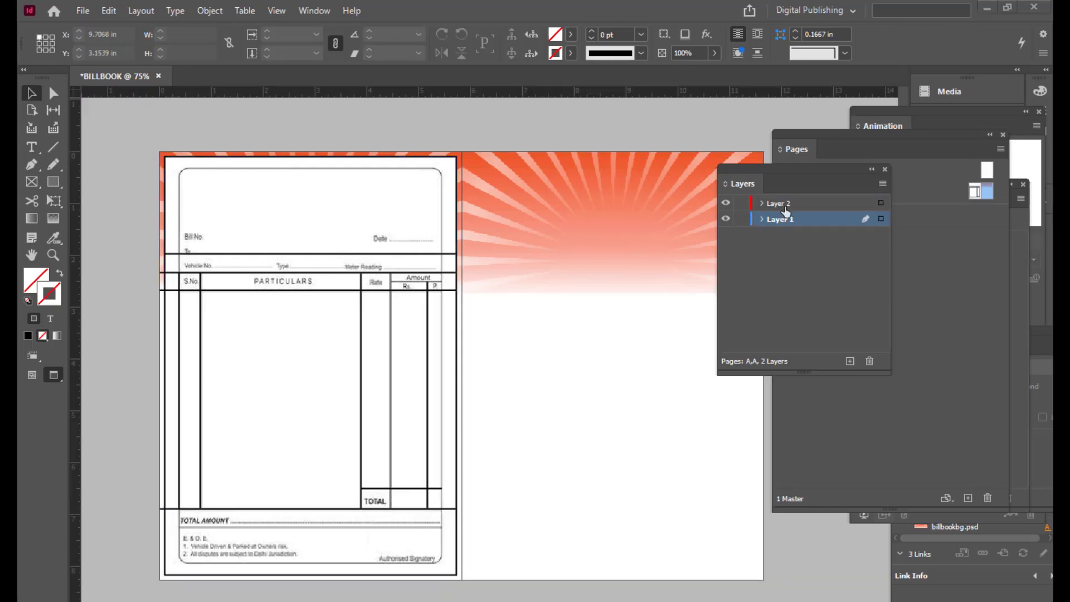
# Step: Lock Layer 1 and make Layer 2 the active layer for further line drawing
pyautogui.click(780, 204)
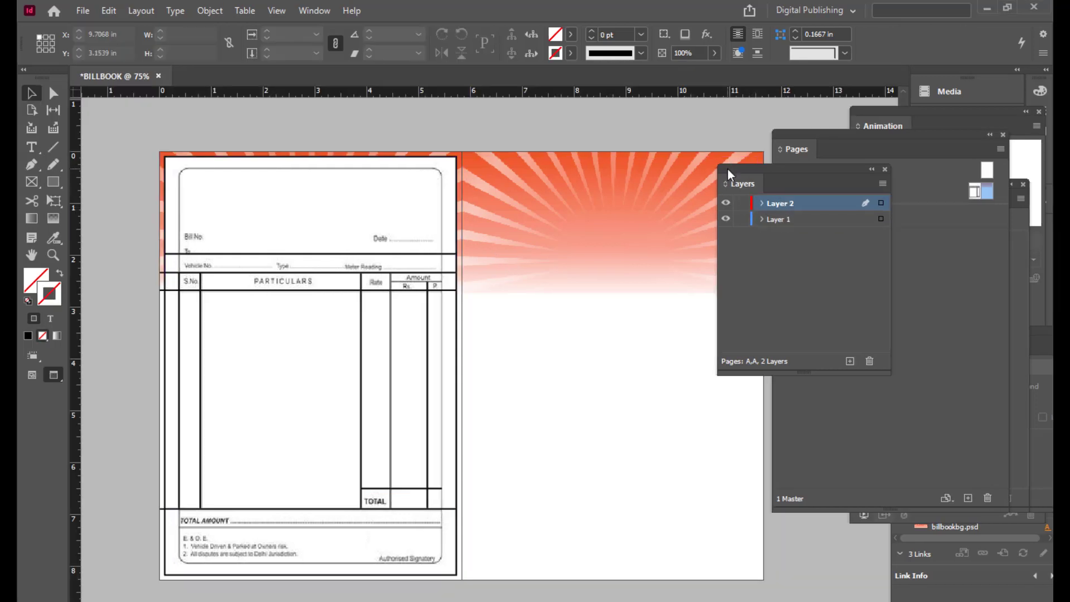
pyautogui.moveTo(728, 175); pyautogui.dragTo(755, 175)
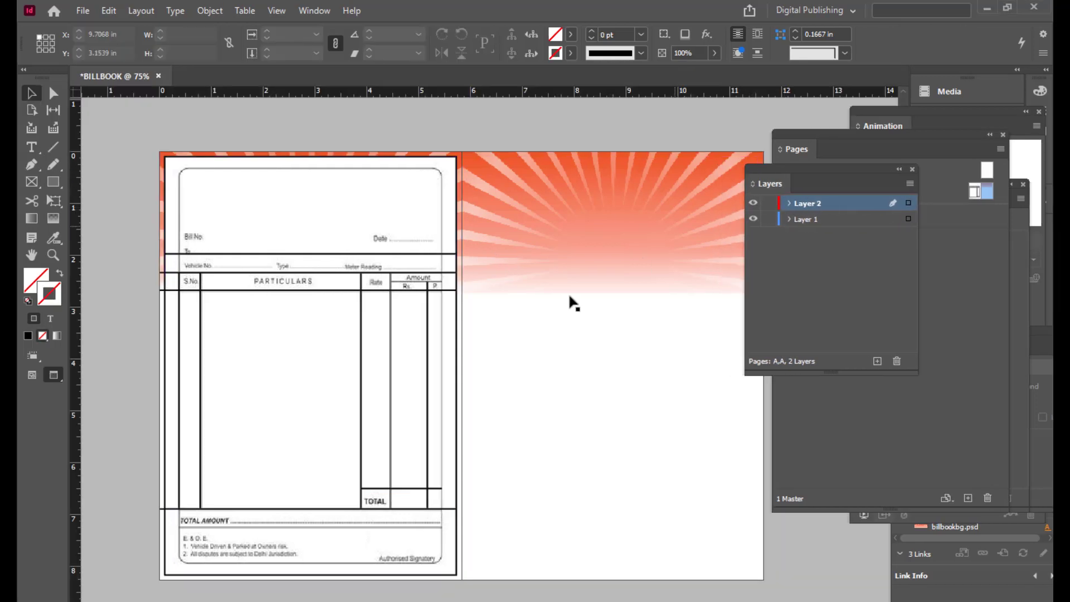
pyautogui.click(54, 146)
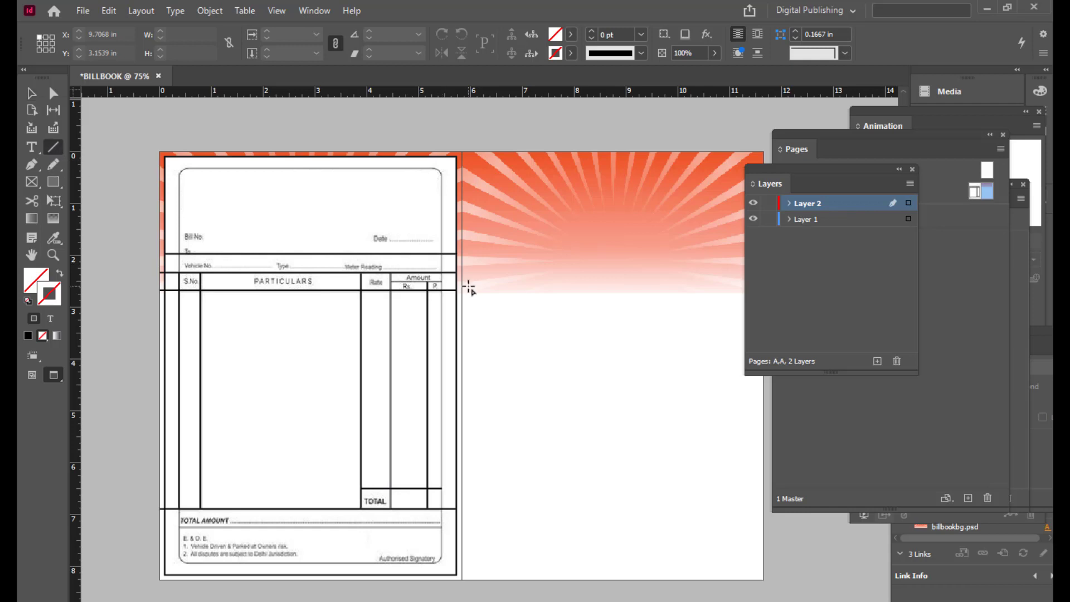
pyautogui.click(769, 219)
pyautogui.click(812, 224)
pyautogui.click(811, 209)
pyautogui.moveTo(772, 168); pyautogui.dragTo(752, 175)
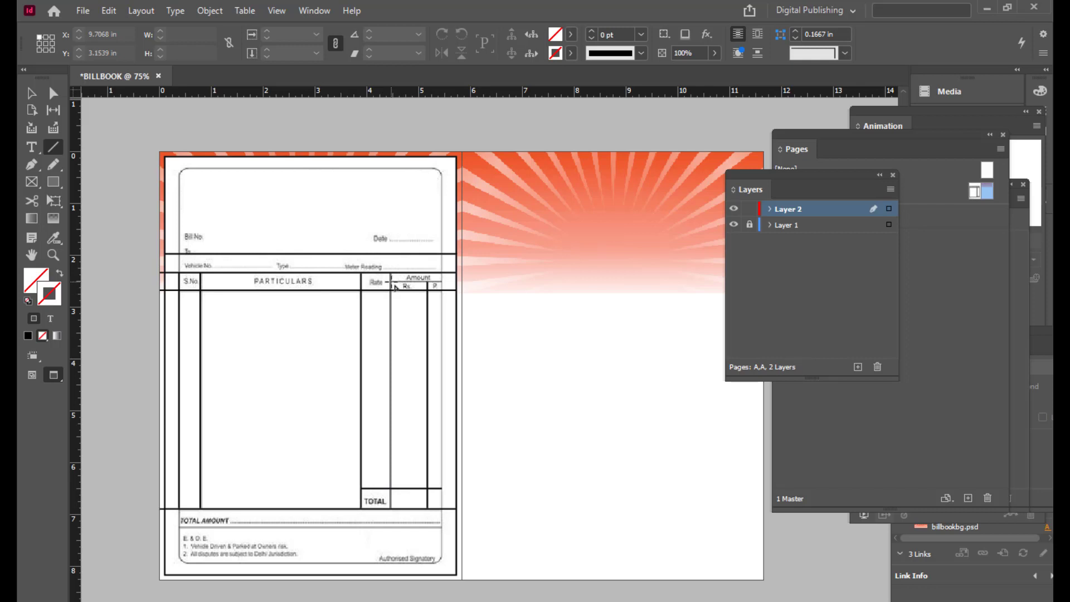
# Step: Draw a horizontal line about 1.27 in long under the Amount heading out to the border, with a 2 pt [Black] stroke
pyautogui.moveTo(394, 285); pyautogui.dragTo(460, 286)
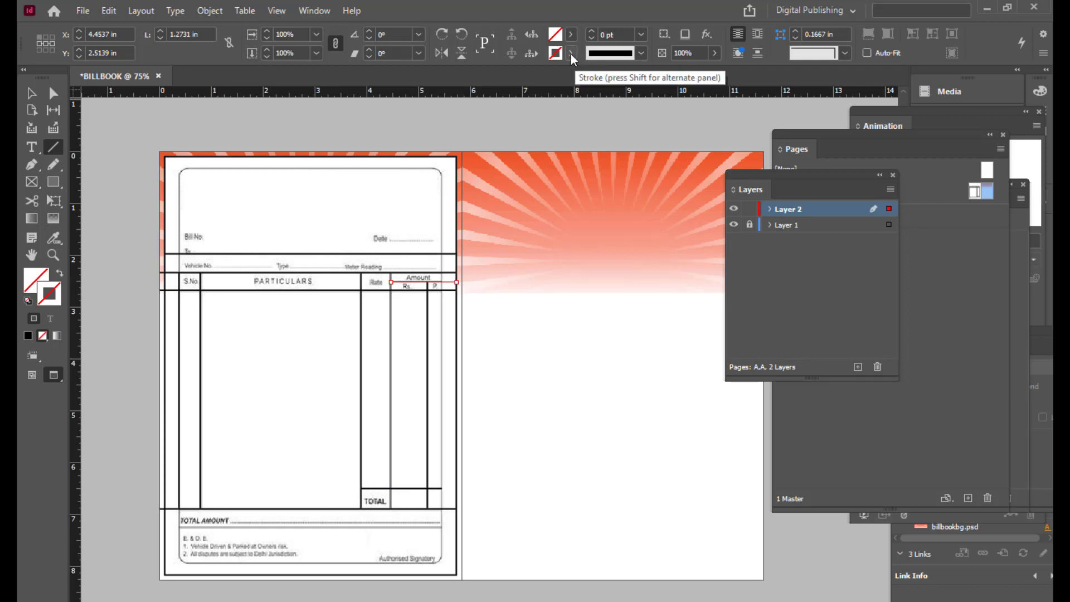
pyautogui.click(570, 53)
pyautogui.click(440, 144)
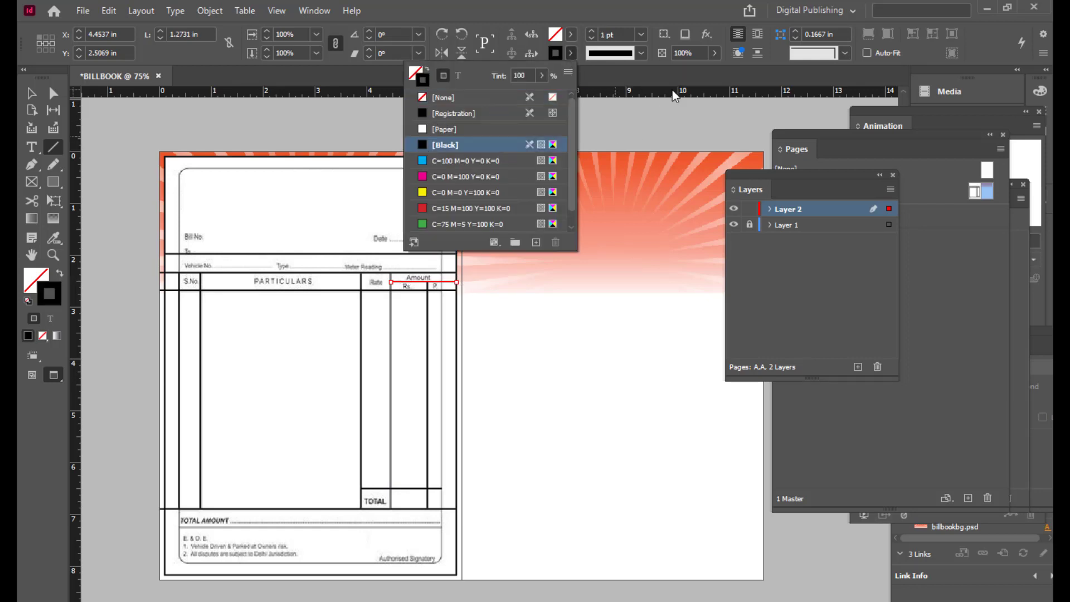
pyautogui.click(591, 36)
pyautogui.click(592, 31)
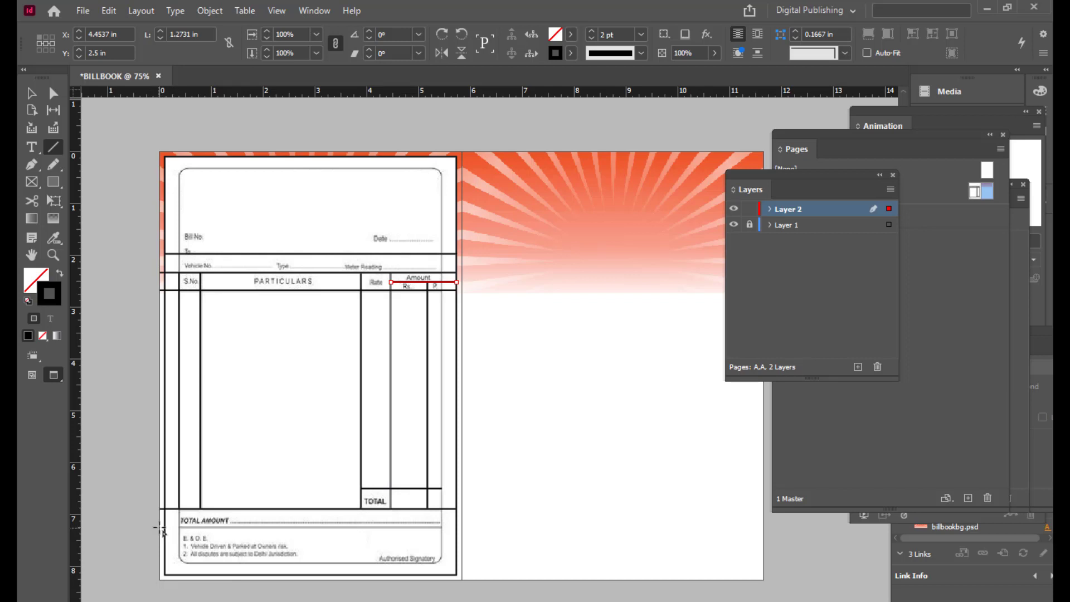
# Step: Draw a horizontal line about 5.74 in long below the TOTAL AMOUNT row and give it a 2 pt [Black] stroke
pyautogui.moveTo(161, 528); pyautogui.dragTo(458, 529)
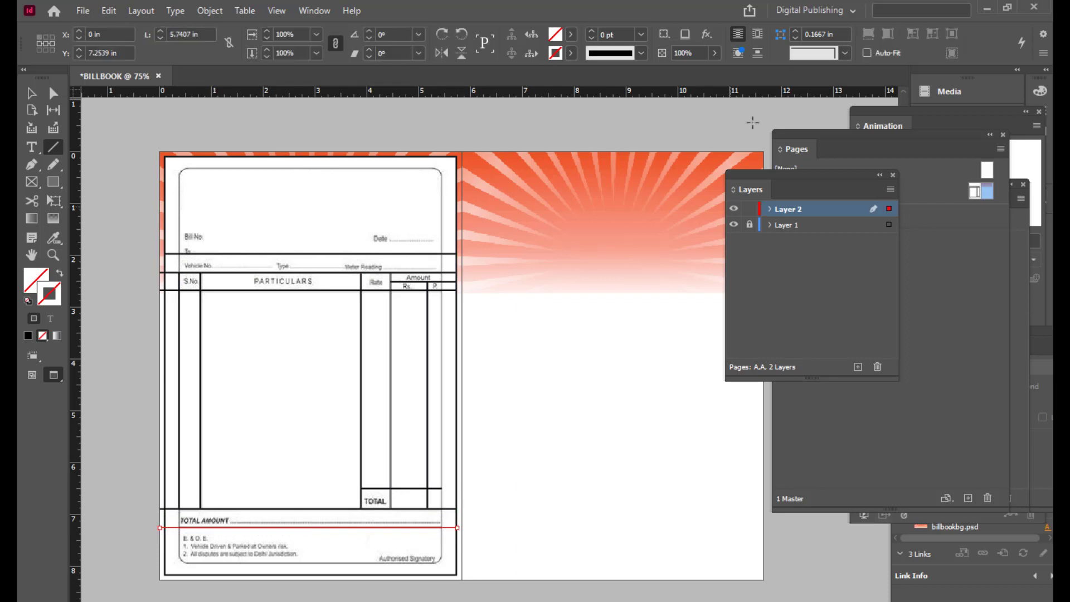
pyautogui.click(570, 53)
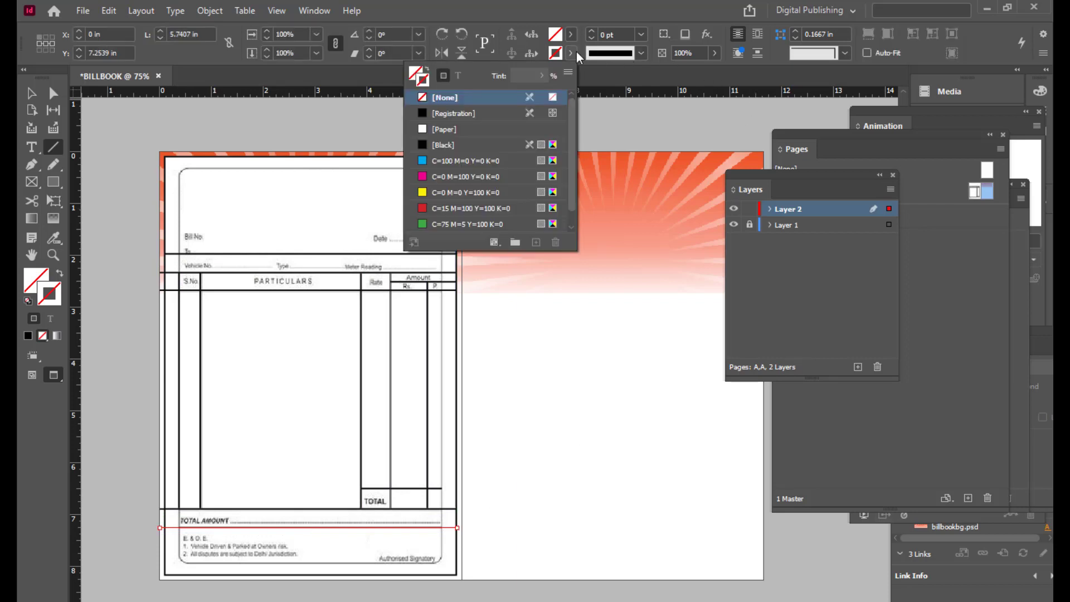
pyautogui.click(423, 146)
pyautogui.click(591, 31)
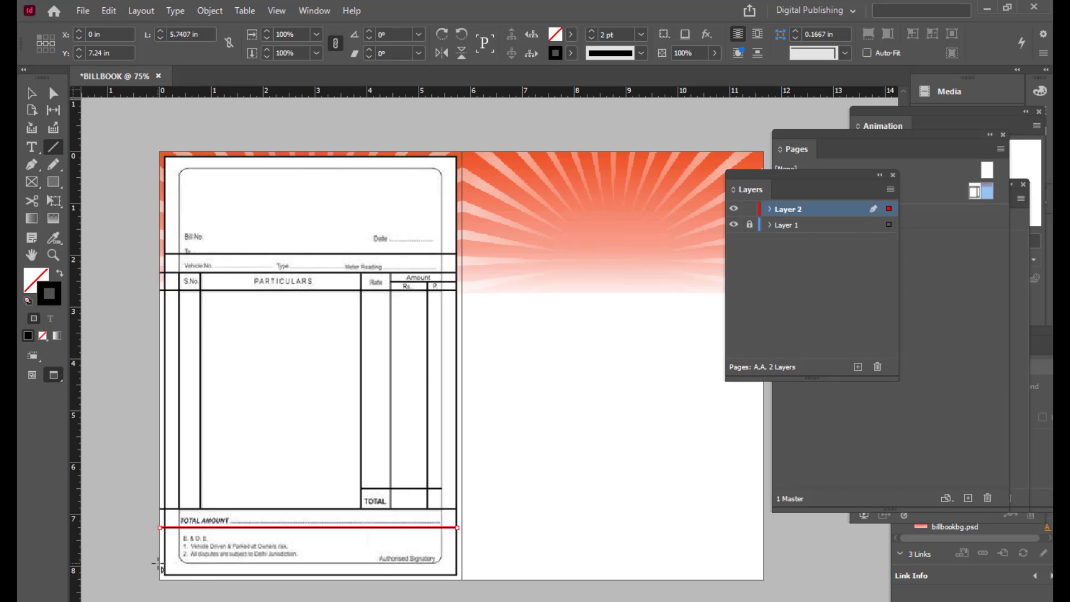
# Step: Draw a horizontal line about 5.73 in long across the Authorised Signatory text and give it a 2 pt [Black] stroke
pyautogui.moveTo(164, 559); pyautogui.dragTo(461, 564)
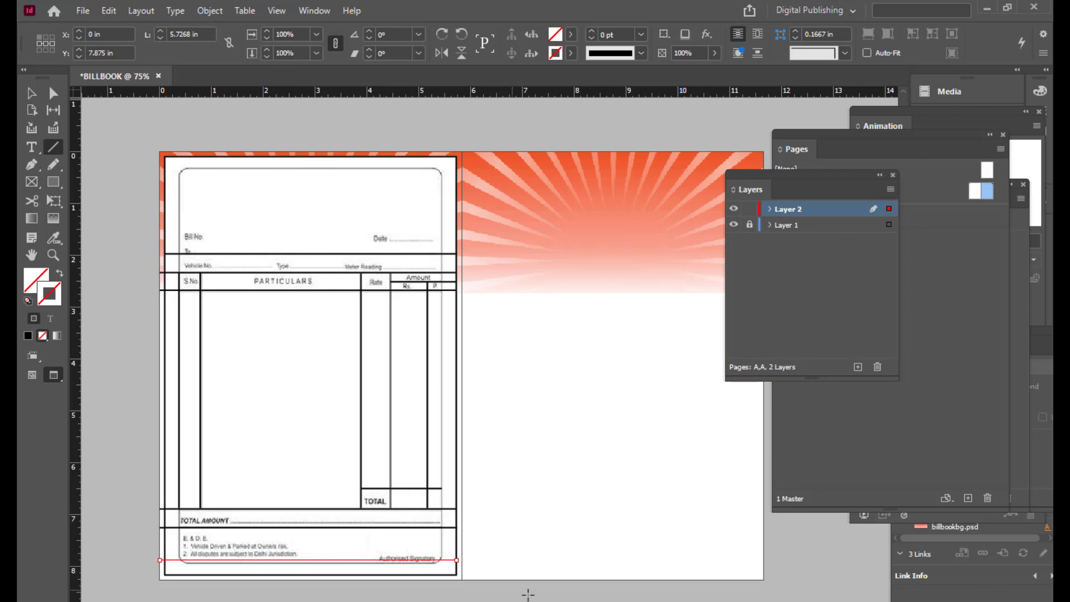
pyautogui.click(573, 54)
pyautogui.click(423, 145)
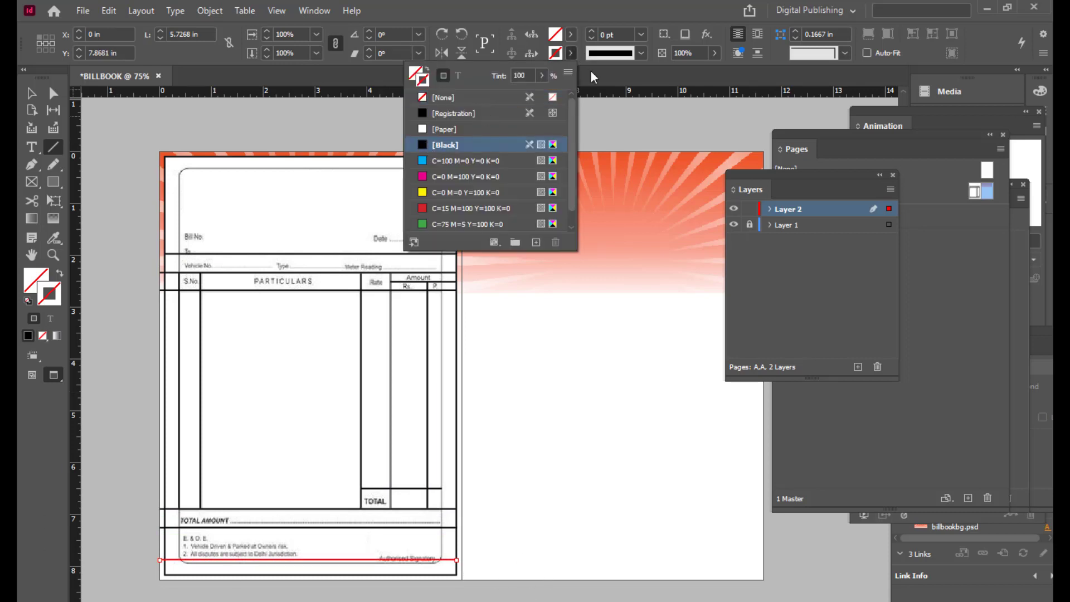
pyautogui.click(593, 32)
pyautogui.click(593, 32)
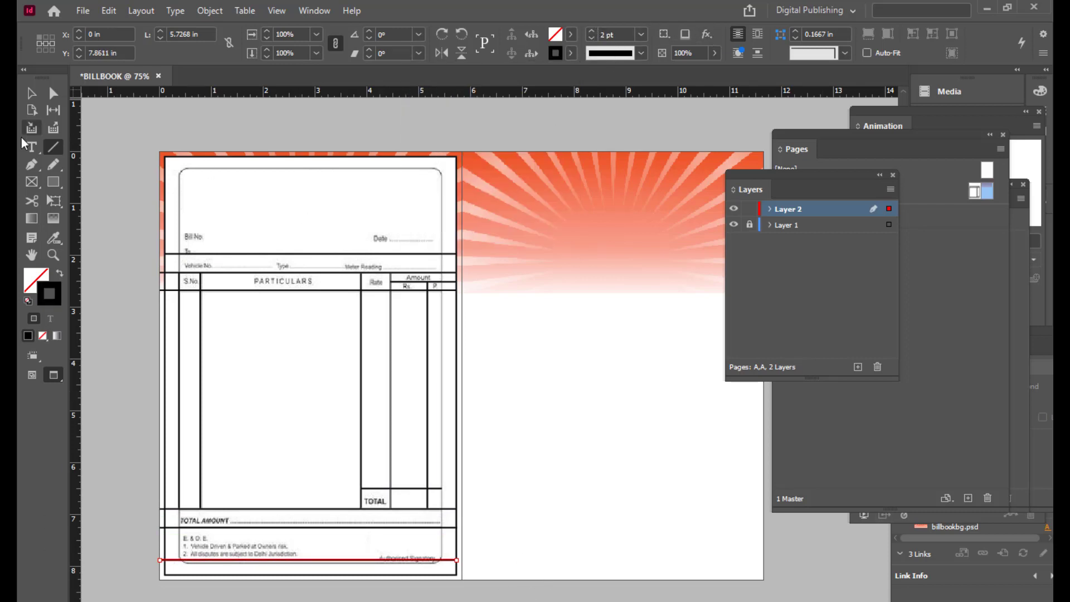
# Step: Nudge the Authorised Signatory line down to Y 7.9005 in, just below the text, and activate the Line tool again
pyautogui.click(30, 99)
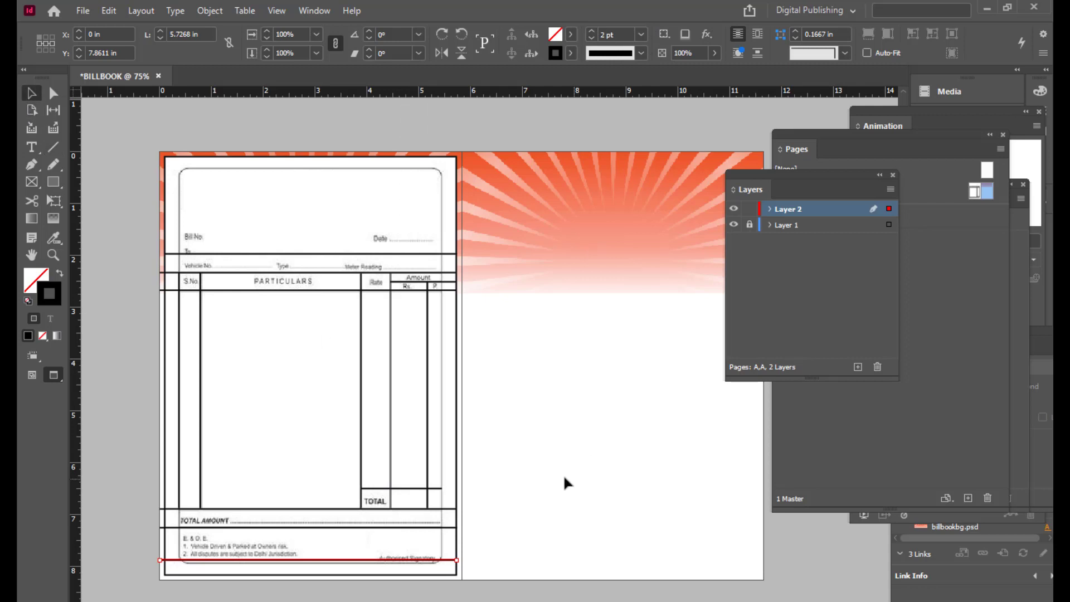
pyautogui.press('Down')
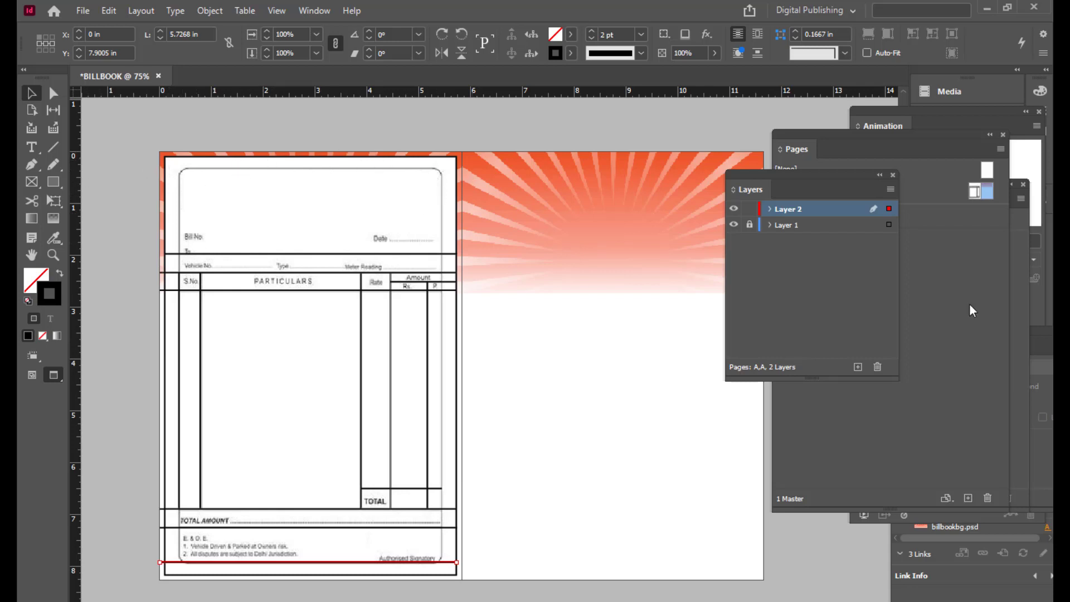
pyautogui.click(54, 148)
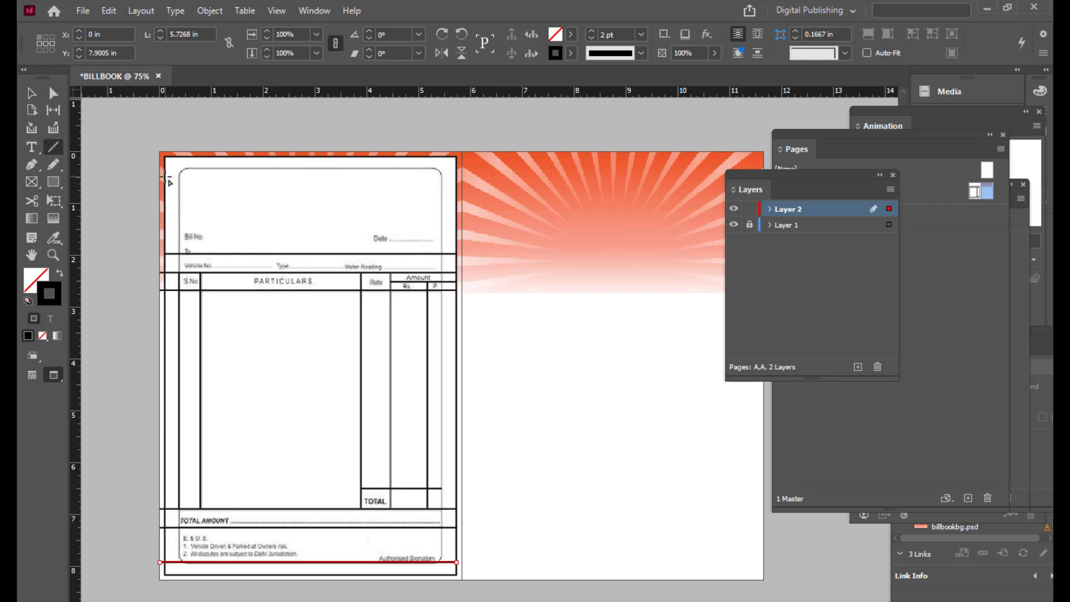
# Step: Draw a horizontal line about 5.64 in long along the top edge of the bill's rounded frame, with a 2 pt [Black] stroke
pyautogui.moveTo(165, 177); pyautogui.dragTo(173, 174)
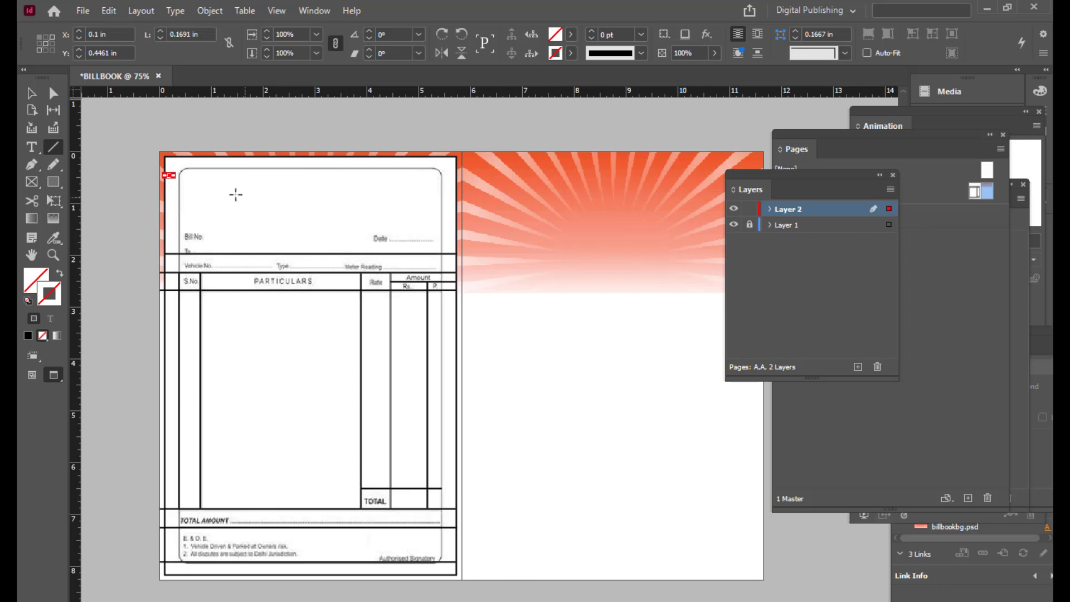
pyautogui.hotkey('ctrl', 'z')
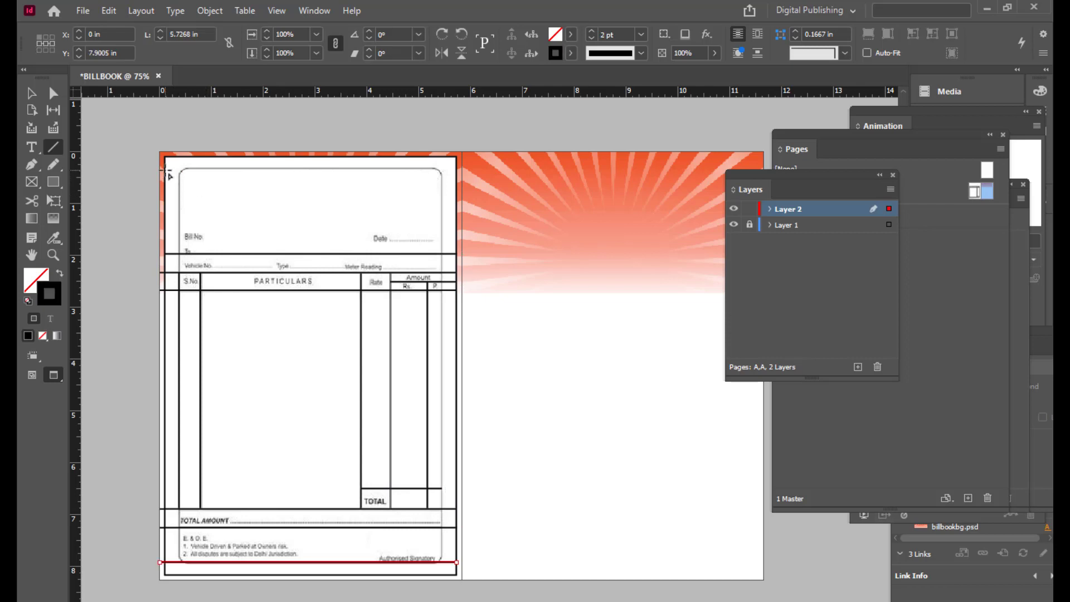
pyautogui.moveTo(167, 168); pyautogui.dragTo(458, 169)
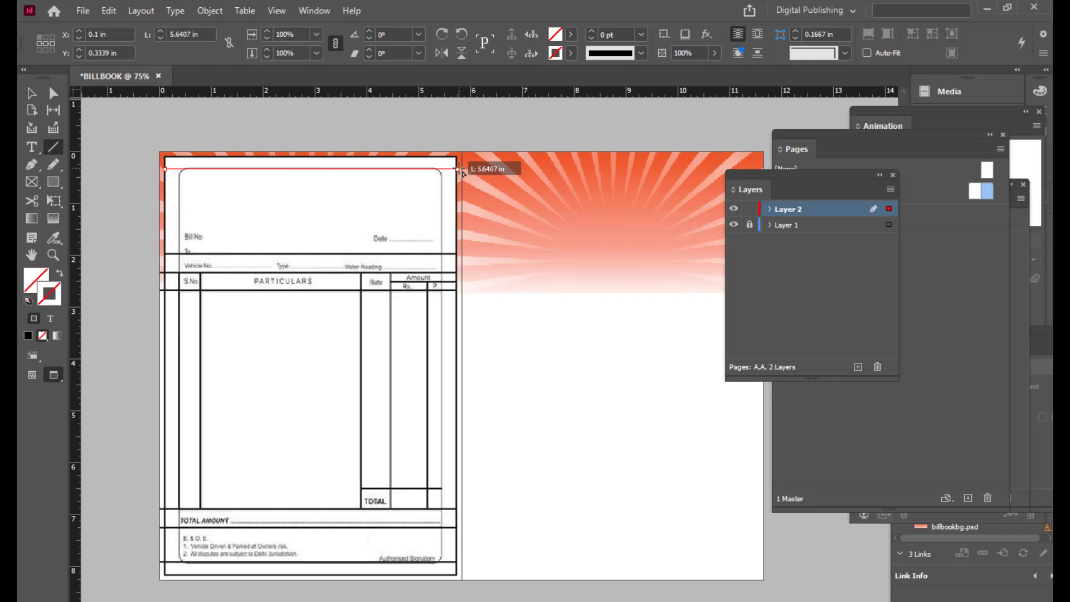
pyautogui.click(571, 53)
pyautogui.click(422, 145)
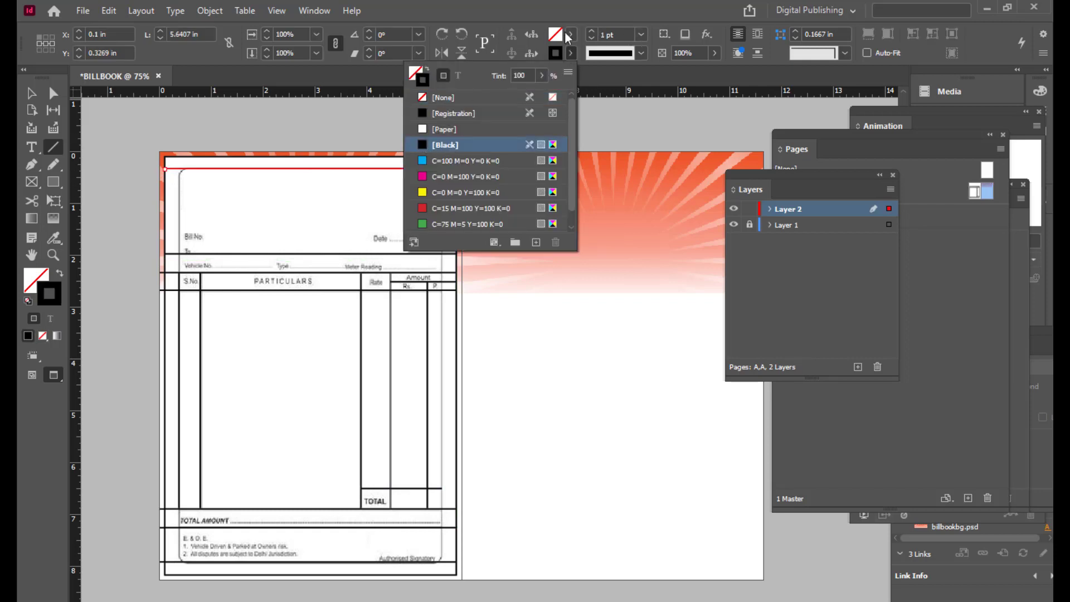
pyautogui.click(591, 32)
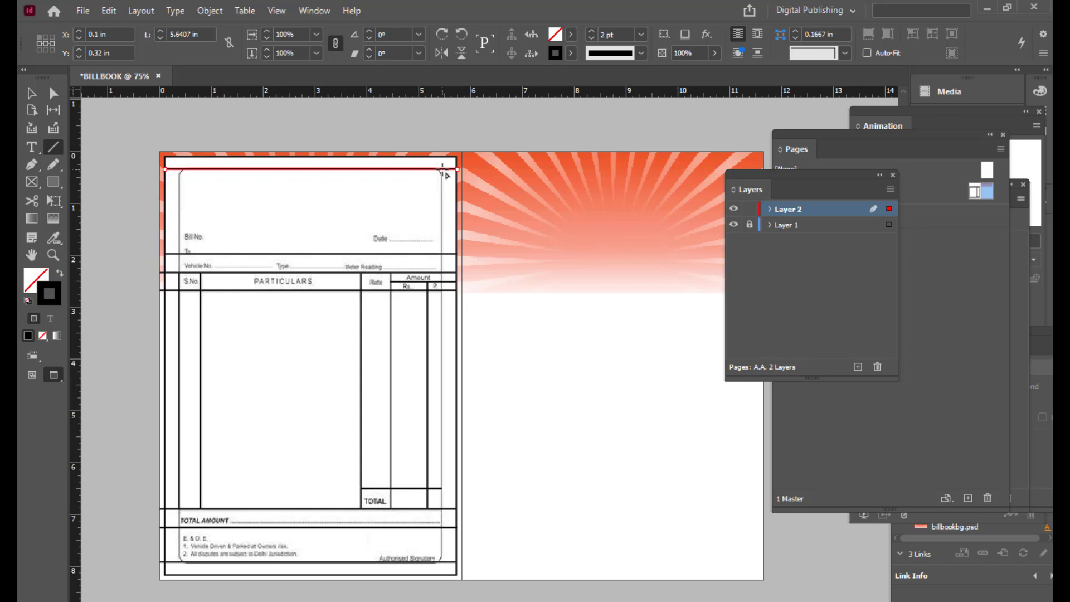
# Step: Draw a vertical line about 7.57 in long down the right side of the rounded frame and give it a 2 pt [Black] stroke
pyautogui.moveTo(442, 169); pyautogui.dragTo(450, 567)
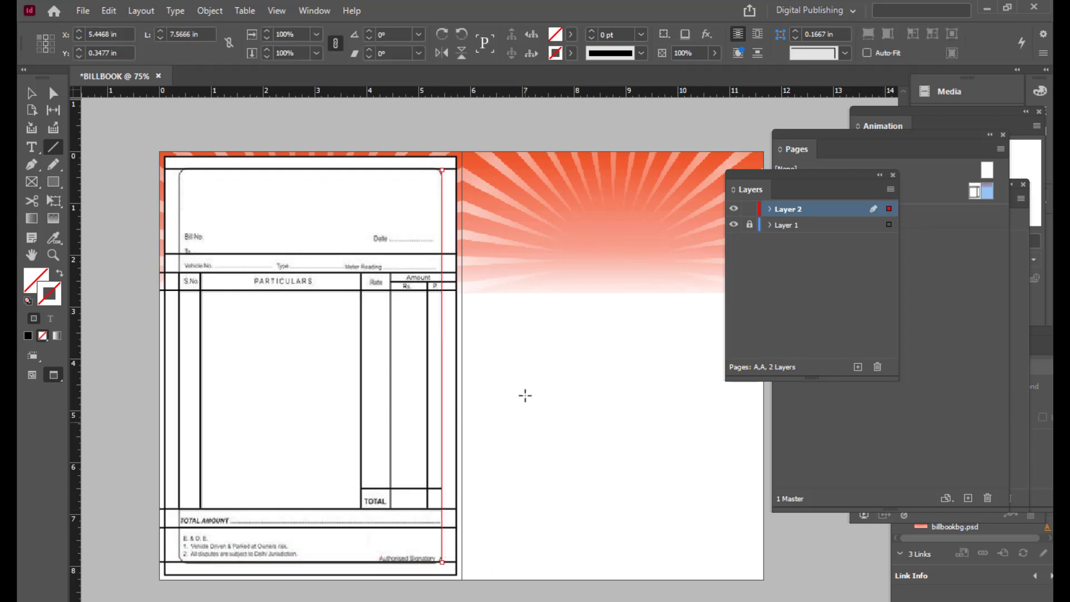
pyautogui.click(571, 53)
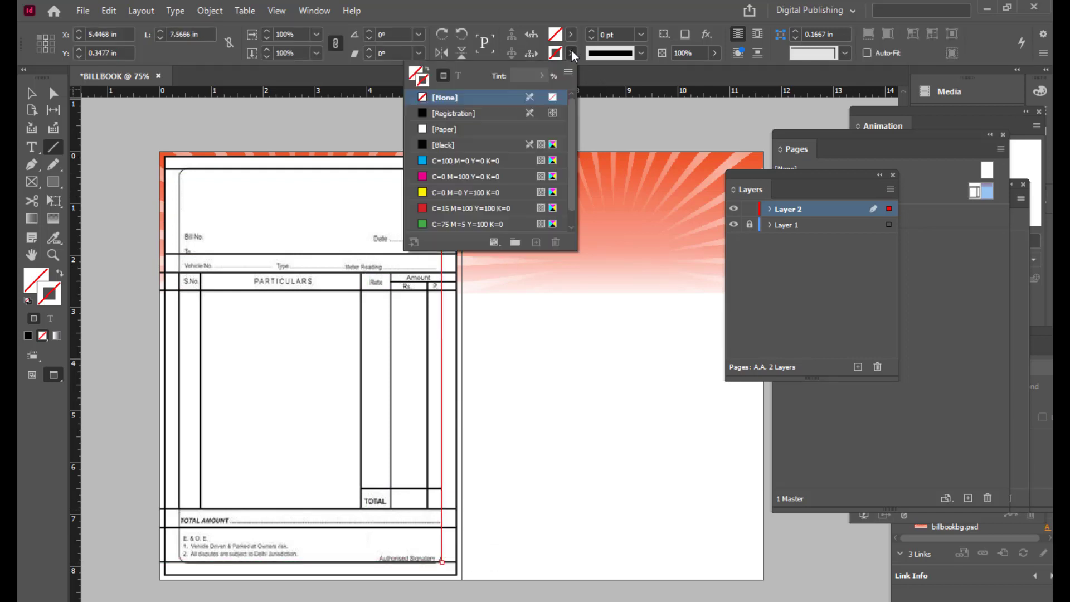
pyautogui.click(423, 145)
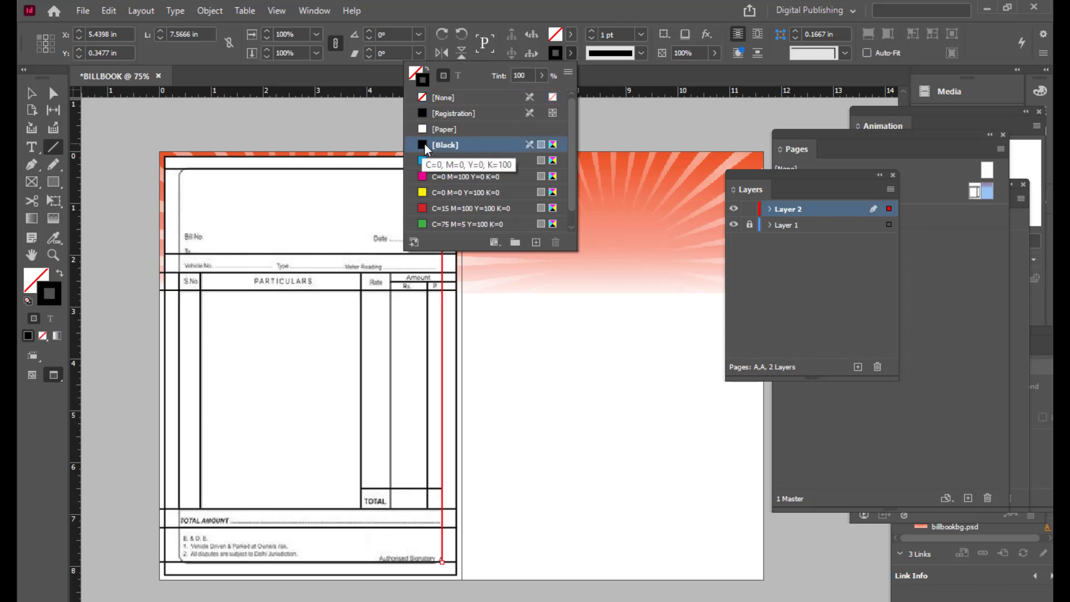
pyautogui.click(591, 31)
pyautogui.click(591, 31)
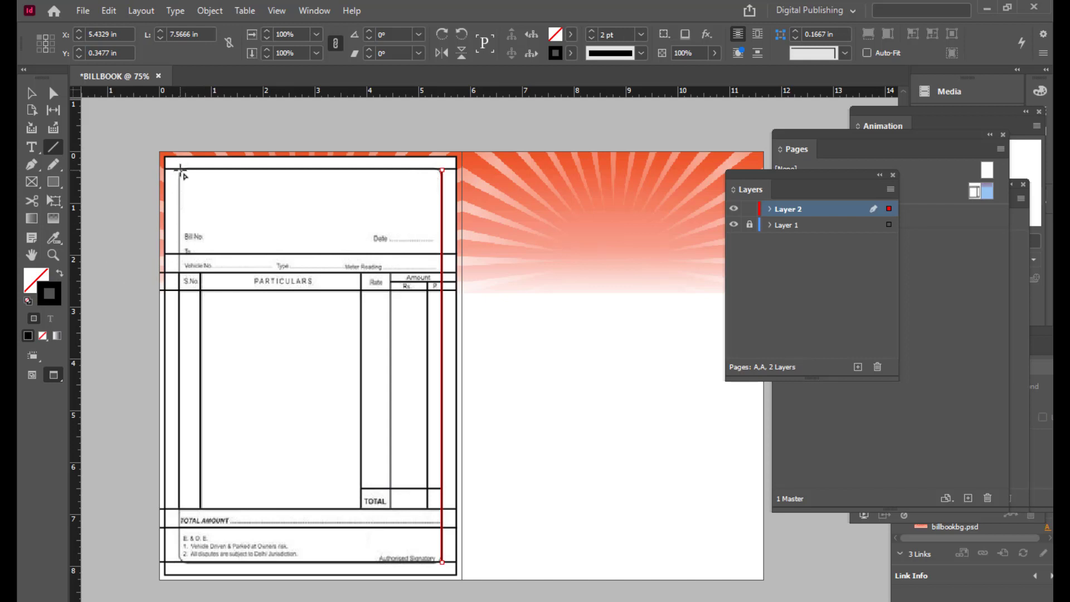
# Step: Draw a vertical line about 7.57 in long down the left side of the rounded frame, with a 2 pt [Black] stroke
pyautogui.moveTo(180, 169); pyautogui.dragTo(181, 566)
pyautogui.click(569, 52)
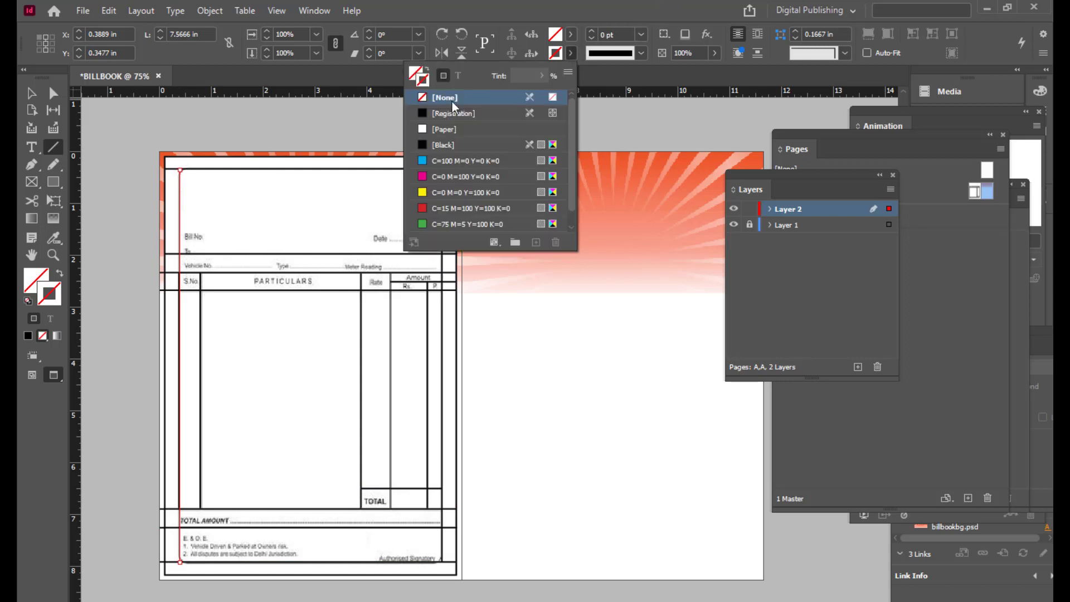
pyautogui.click(422, 145)
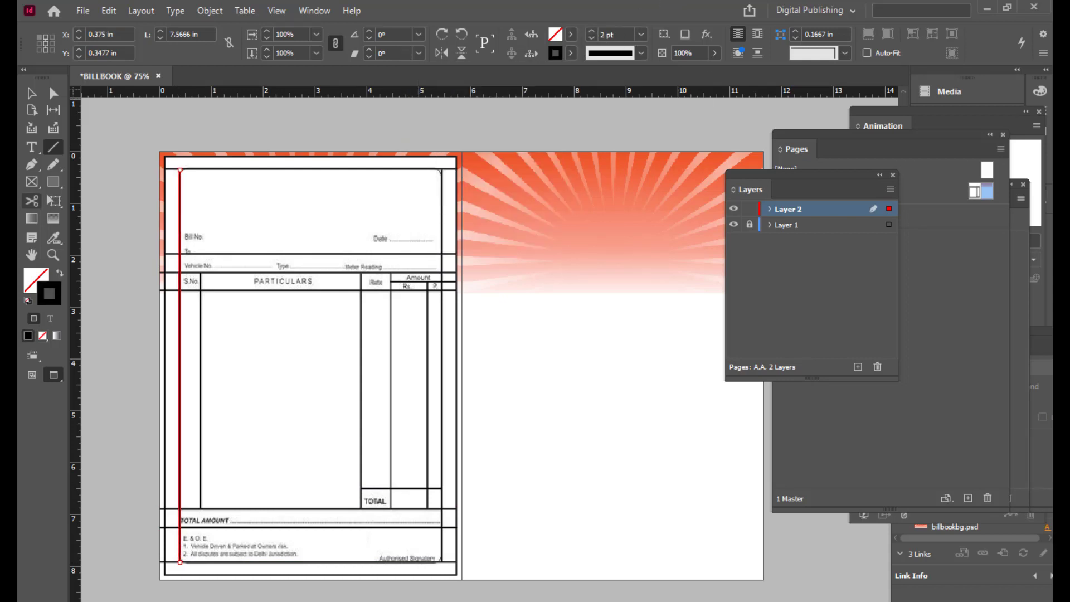
# Step: Hide Layer 1 and set the thin vertical line between the Rate and Rs. columns to a 2 pt stroke
pyautogui.click(31, 93)
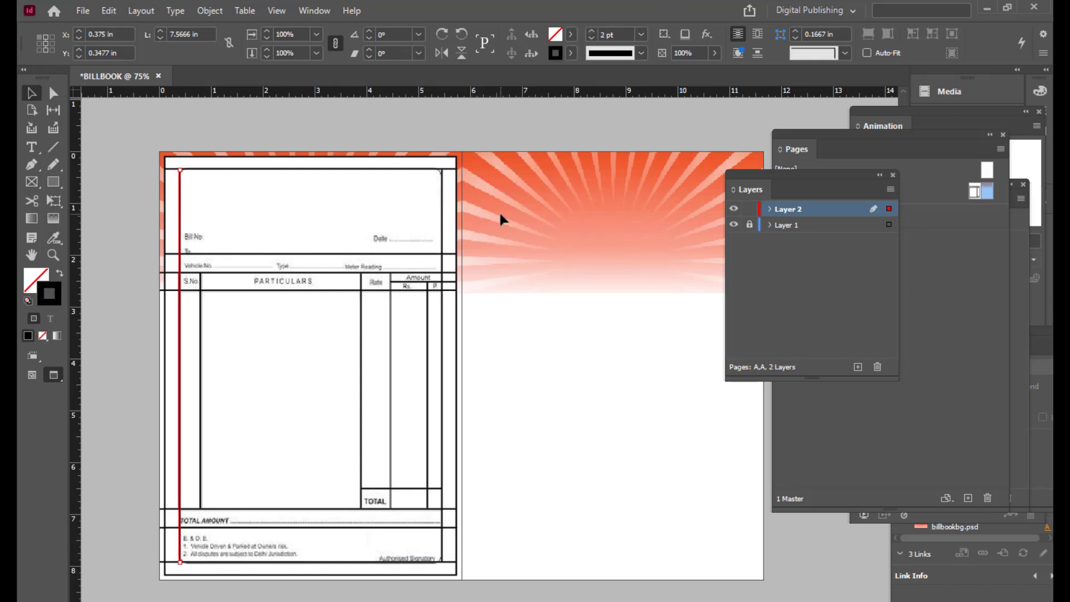
pyautogui.click(734, 225)
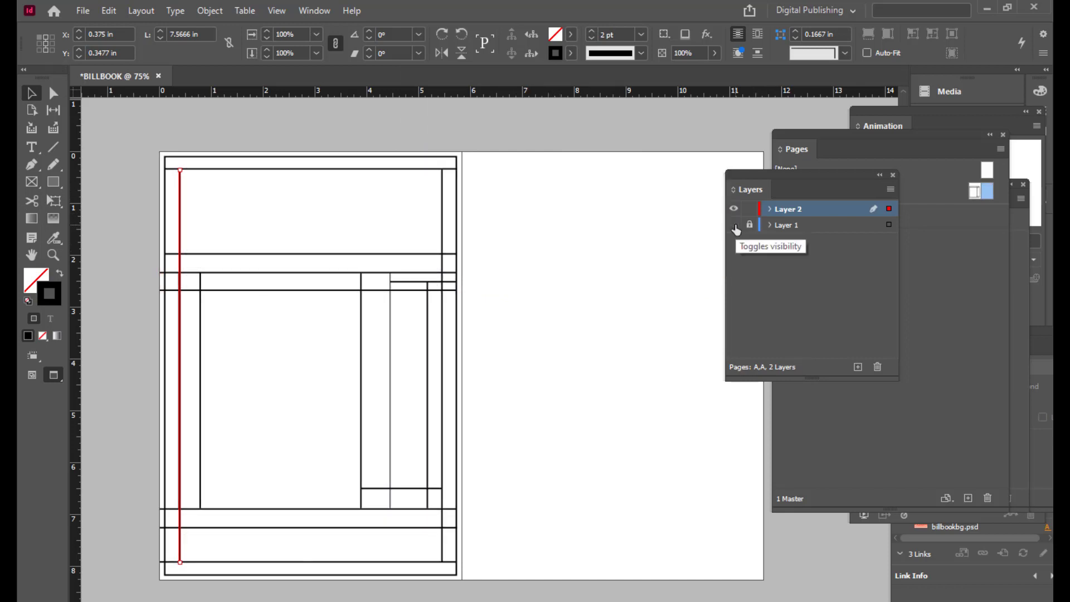
pyautogui.click(555, 119)
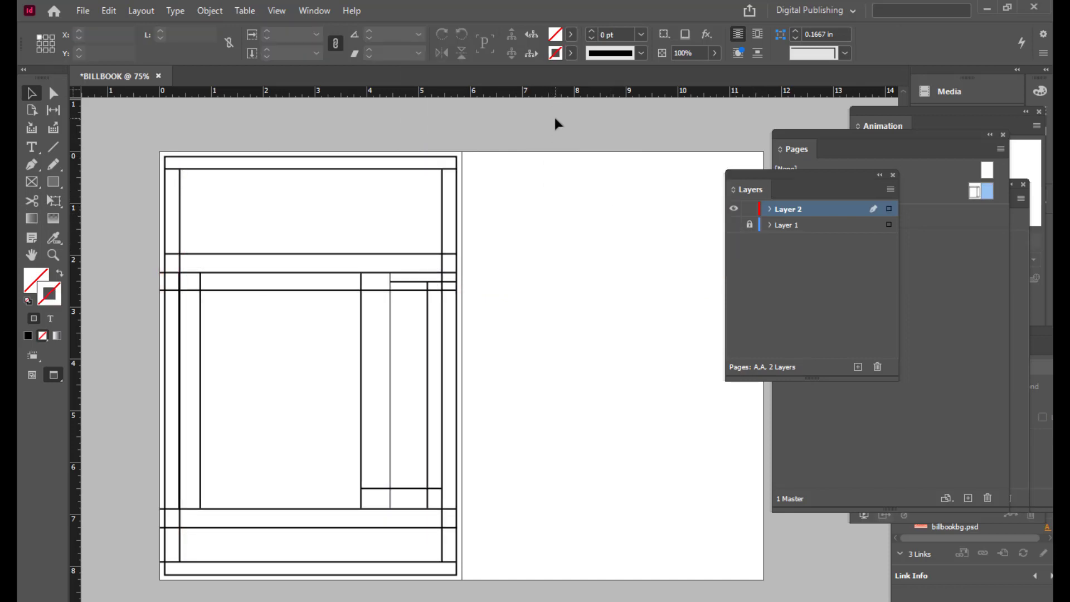
pyautogui.click(390, 350)
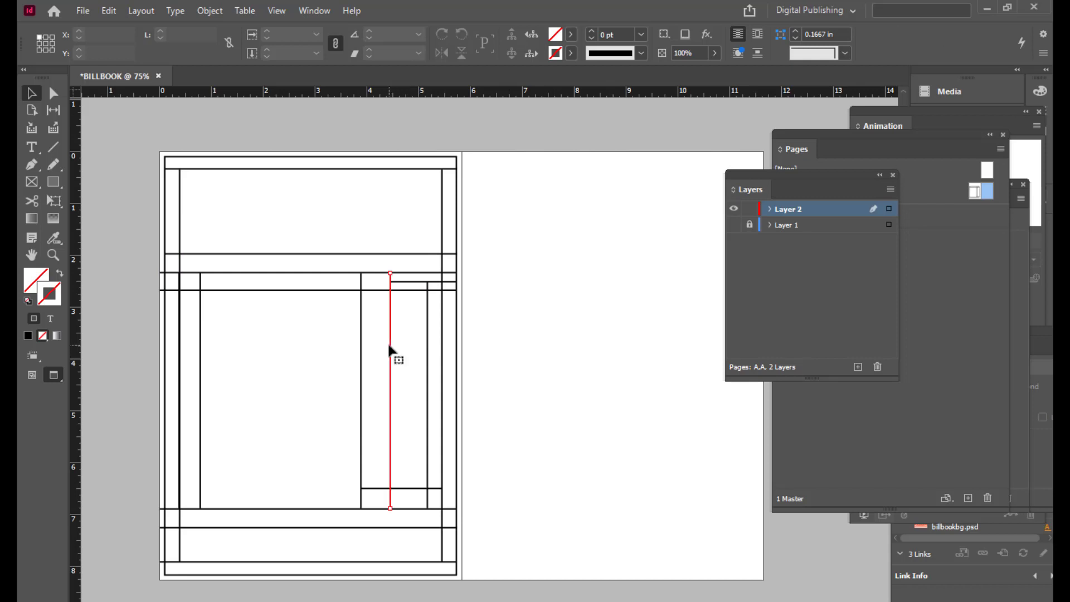
pyautogui.click(593, 32)
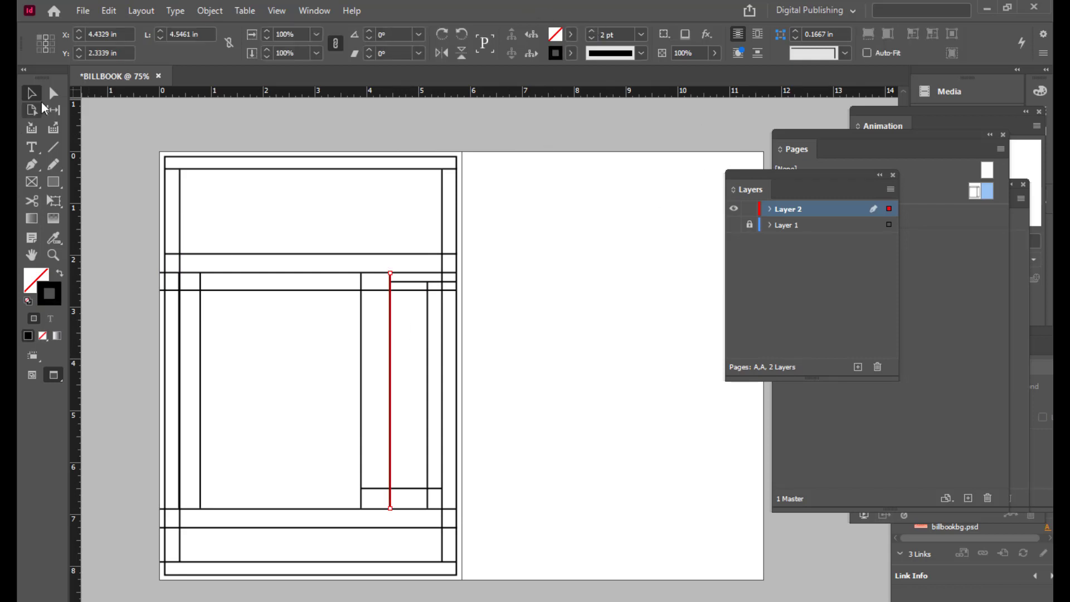
pyautogui.click(341, 115)
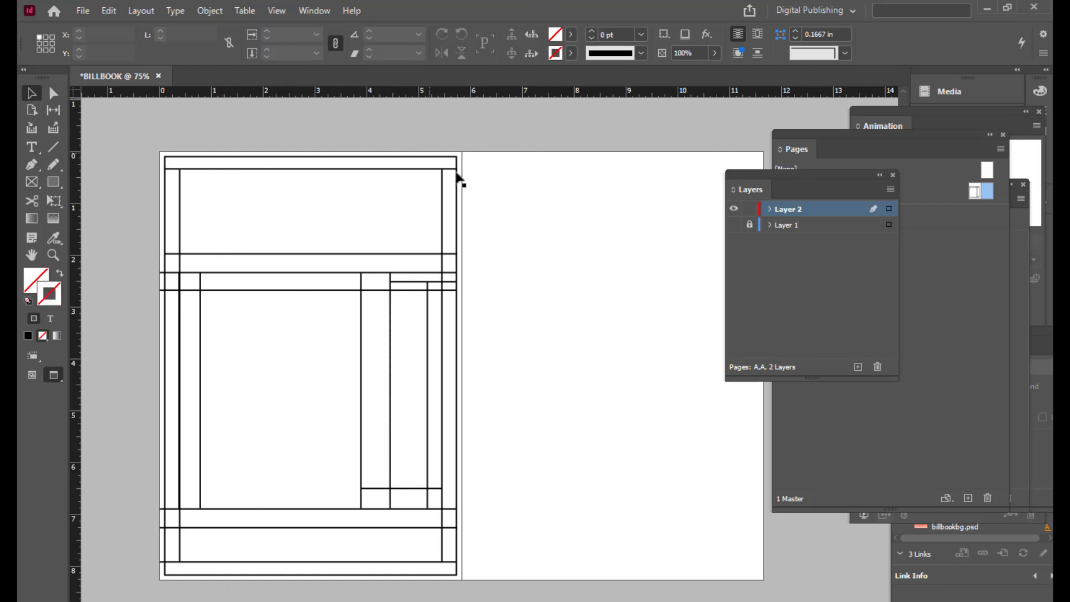
# Step: Show Layer 1 again to compare the traced lines with the reference bill, and shift the Layers panel slightly aside
pyautogui.click(734, 224)
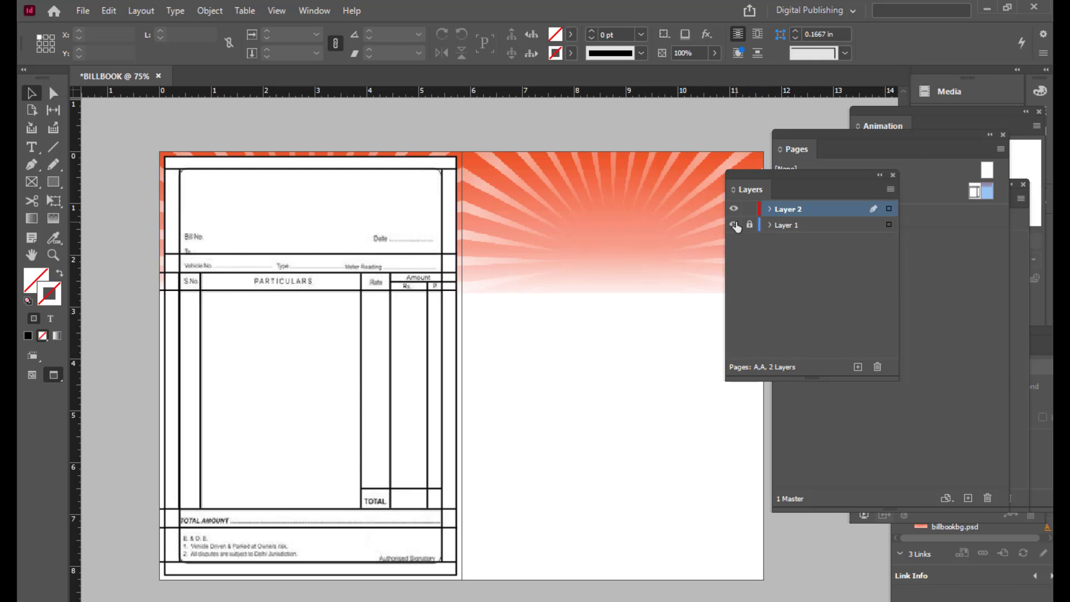
pyautogui.click(733, 224)
pyautogui.click(734, 225)
pyautogui.scroll(1, 197, 286)
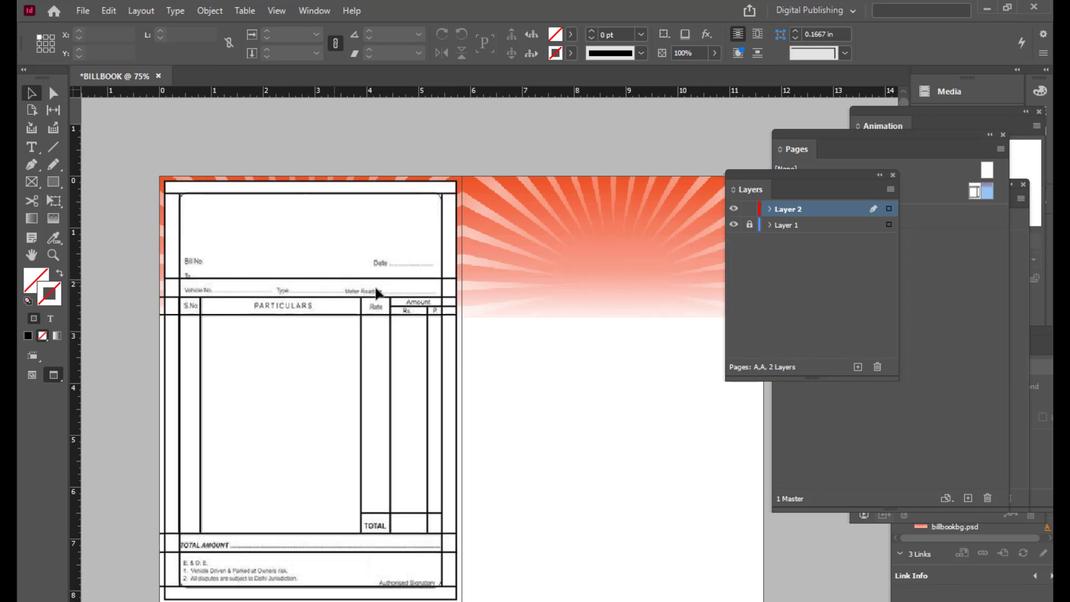
pyautogui.scroll(-2, 306, 248)
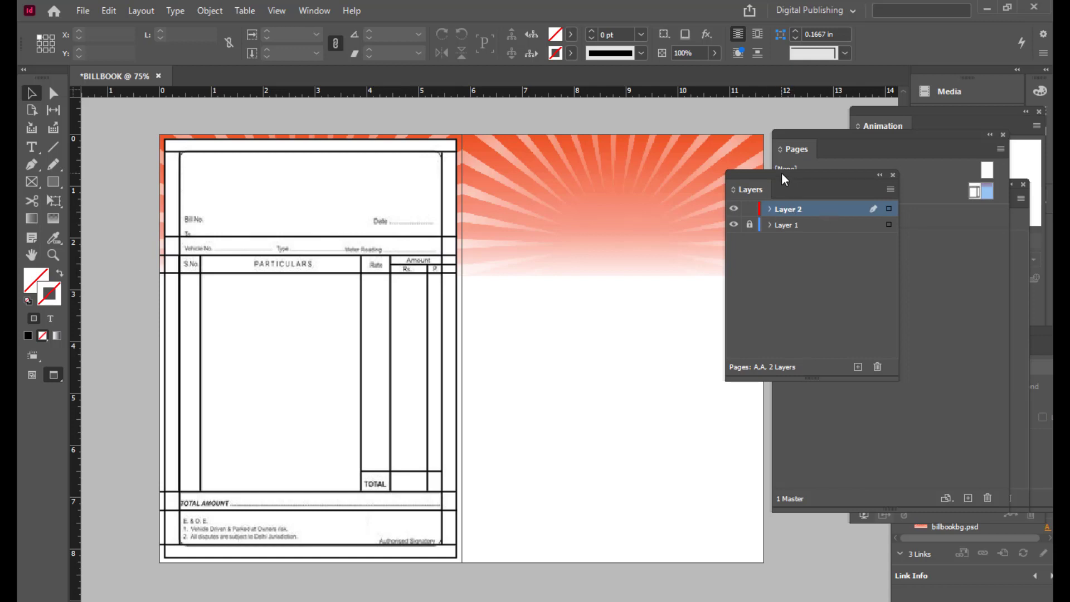
pyautogui.moveTo(781, 172); pyautogui.dragTo(792, 170)
# Step: Draw a horizontal line about 0.85 in long after the Date label and give it a 1 pt [Black] Japanese Dots stroke
pyautogui.click(57, 148)
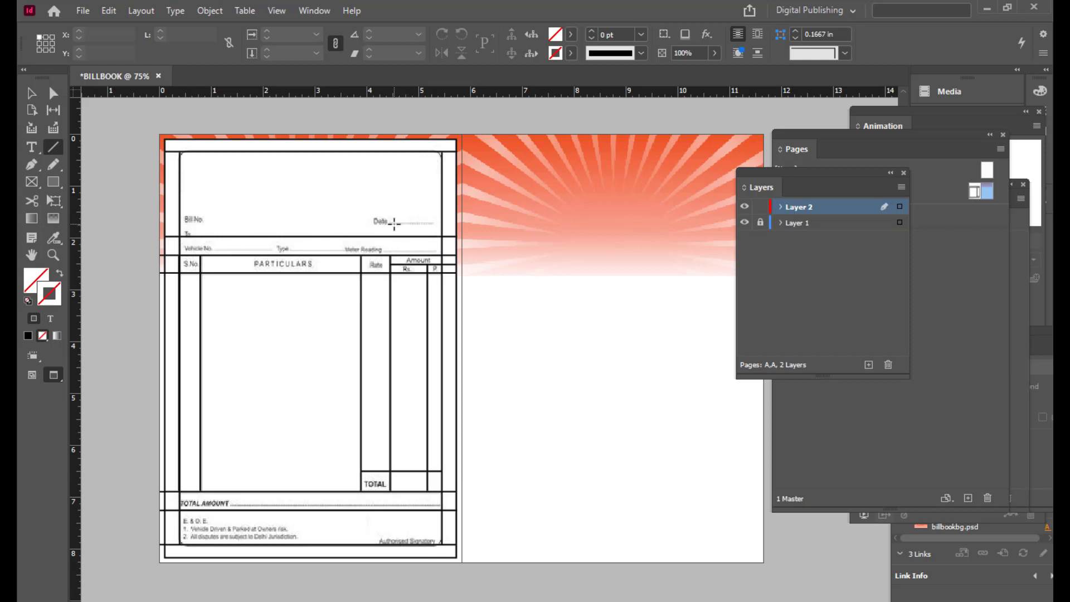
pyautogui.moveTo(391, 222); pyautogui.dragTo(435, 223)
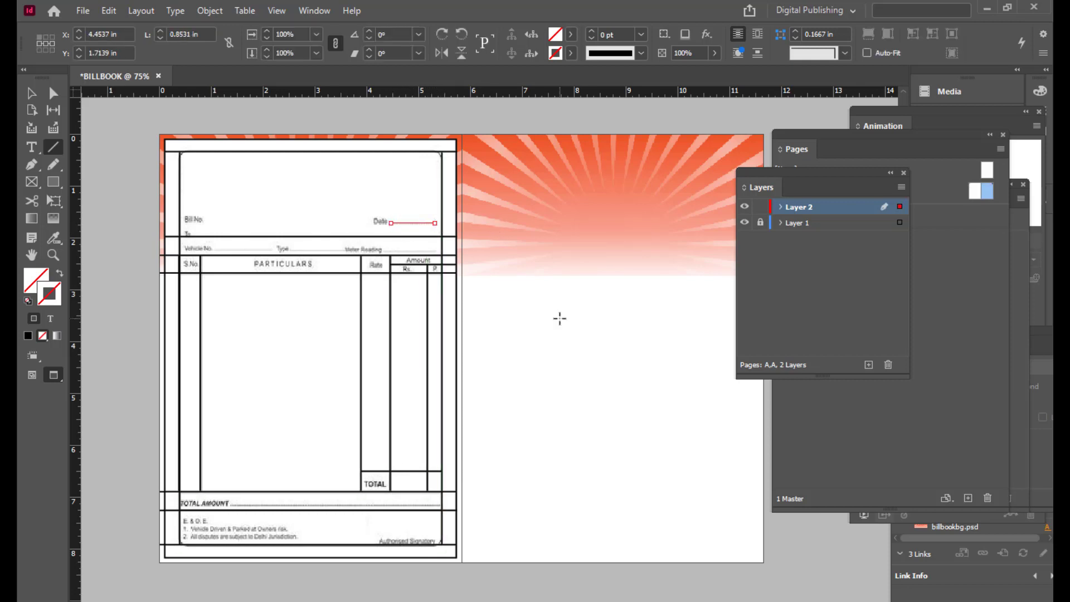
pyautogui.click(571, 53)
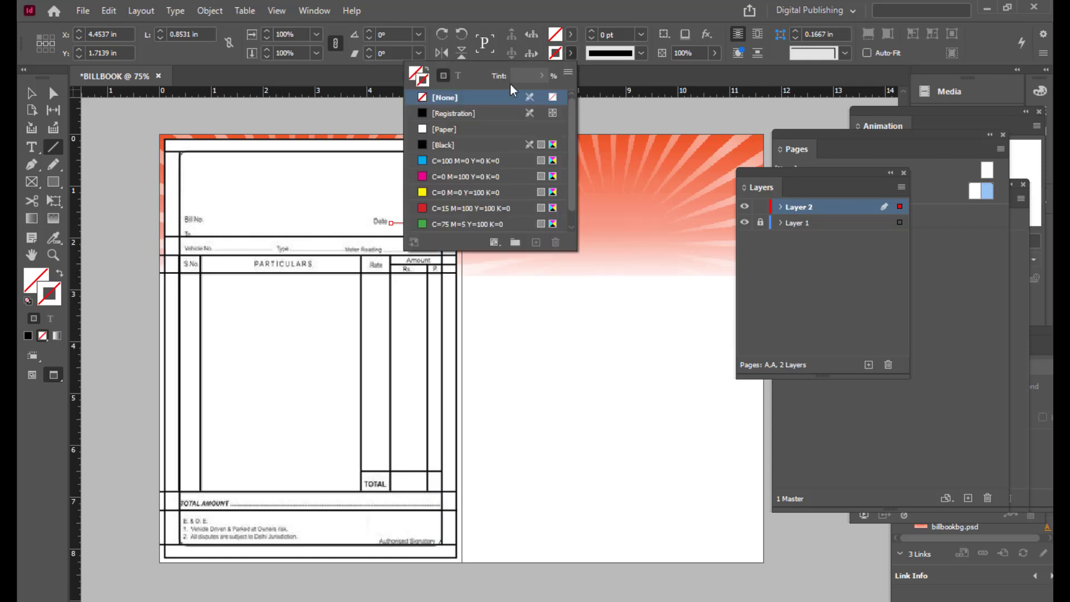
pyautogui.click(429, 145)
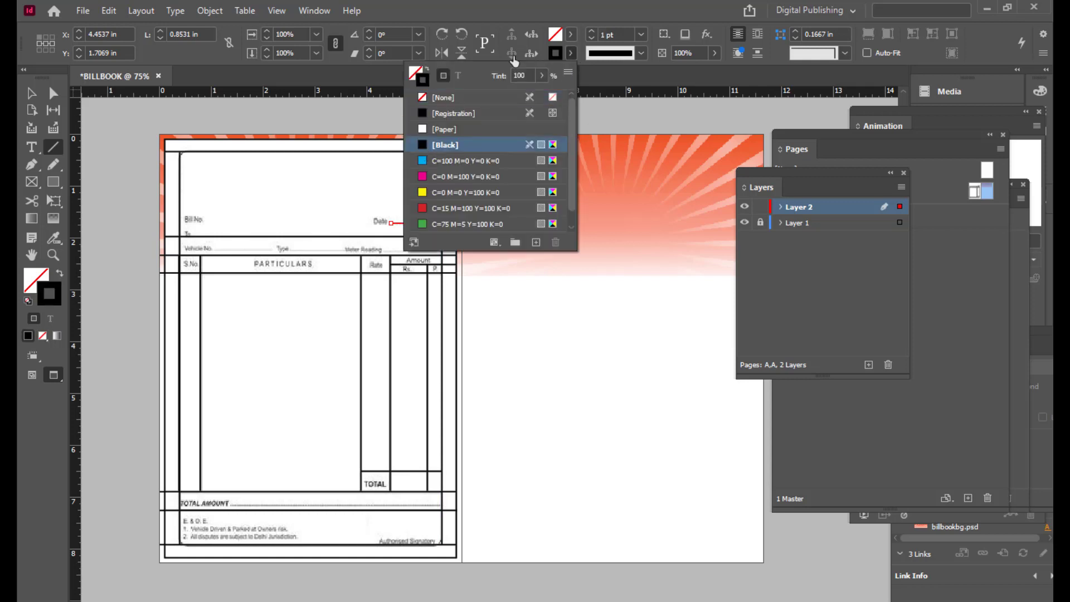
pyautogui.click(641, 56)
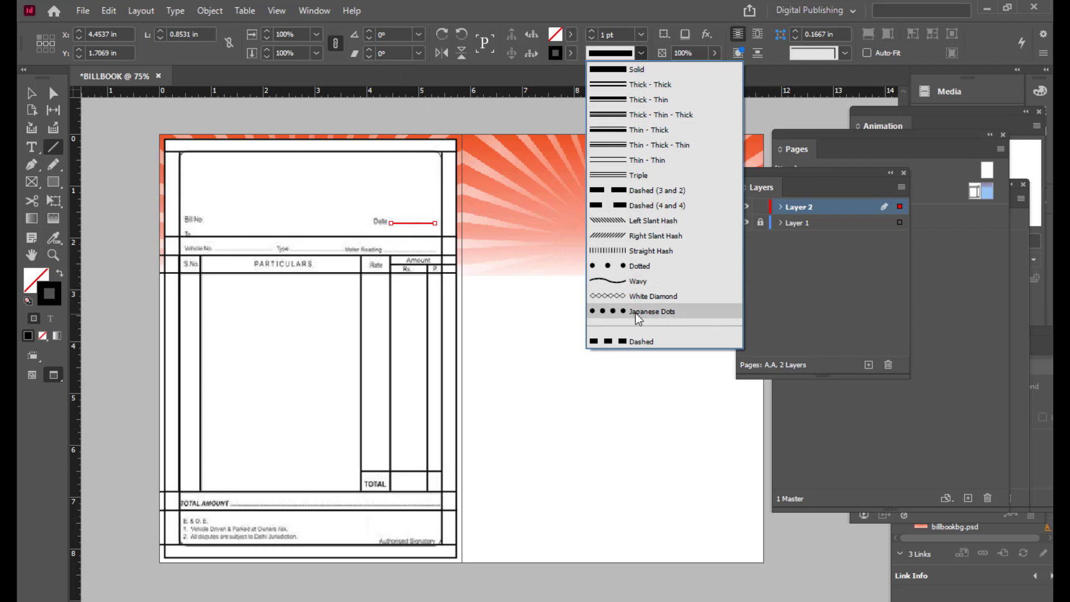
pyautogui.click(642, 54)
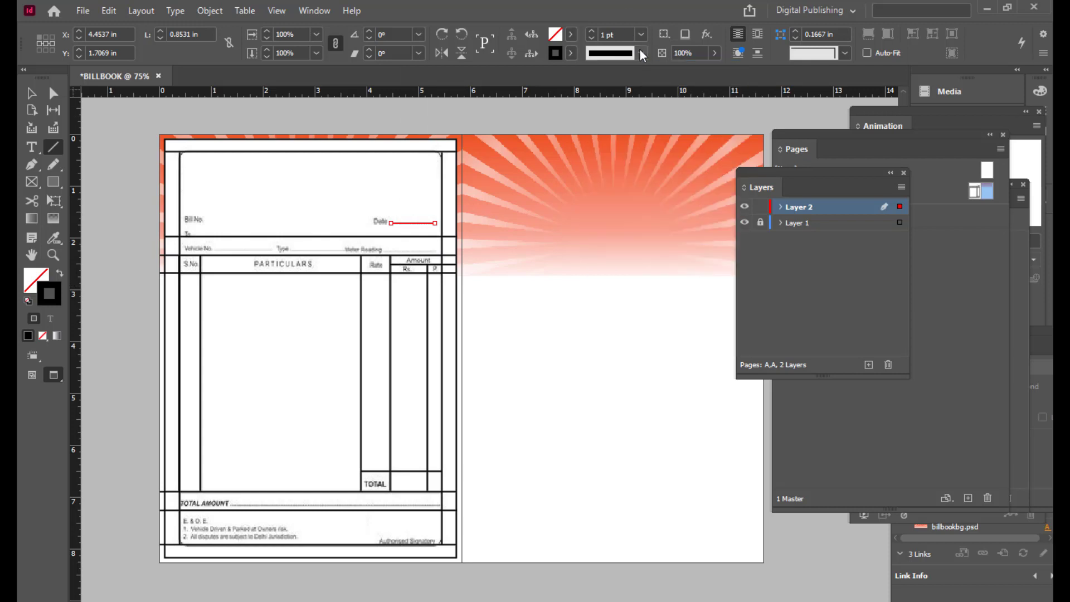
pyautogui.click(642, 54)
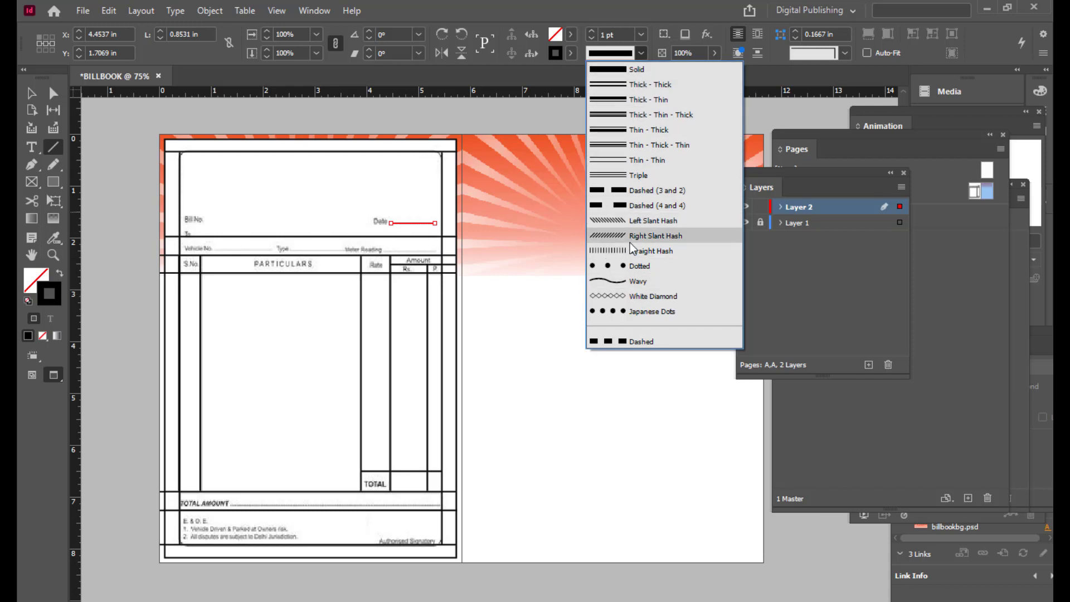
pyautogui.click(634, 314)
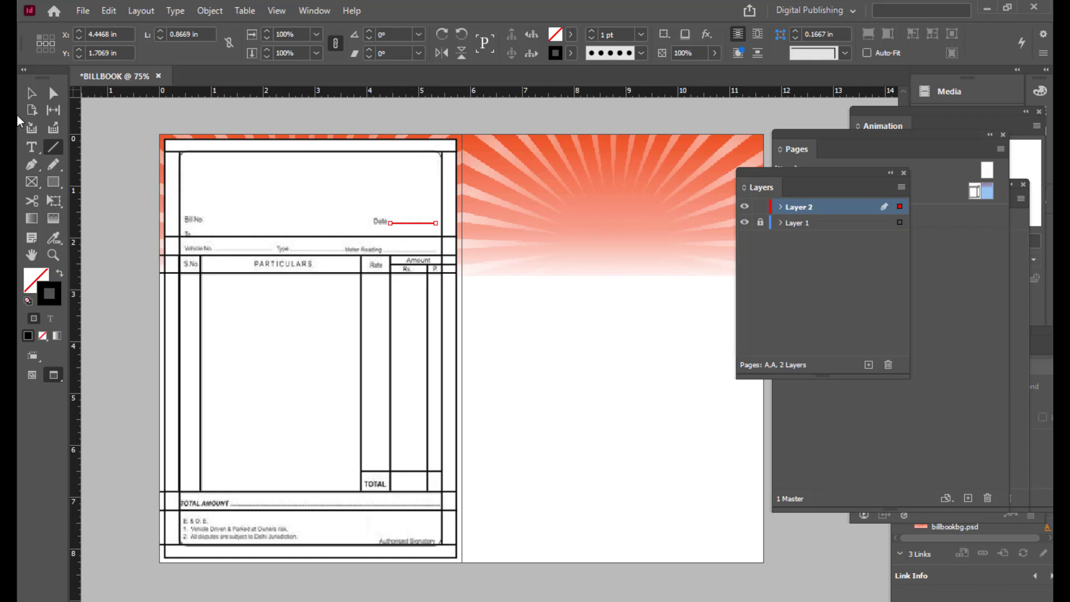
# Step: Check the dotted Date line with Layer 1 hidden, restore Layer 1's visibility and keep Layer 2 active
pyautogui.click(32, 93)
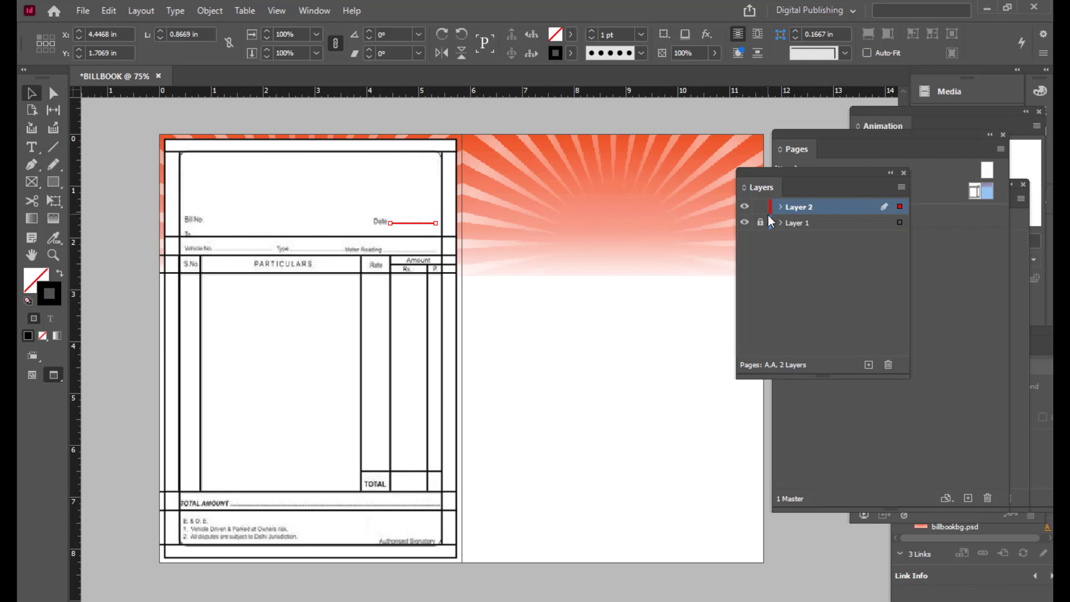
pyautogui.click(744, 223)
pyautogui.click(510, 109)
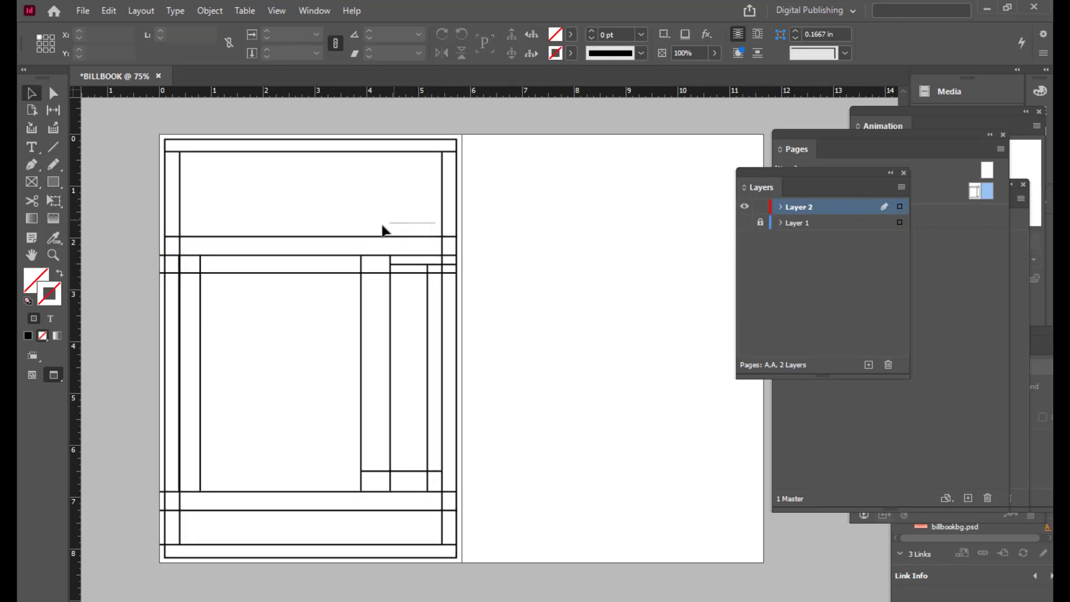
pyautogui.click(746, 222)
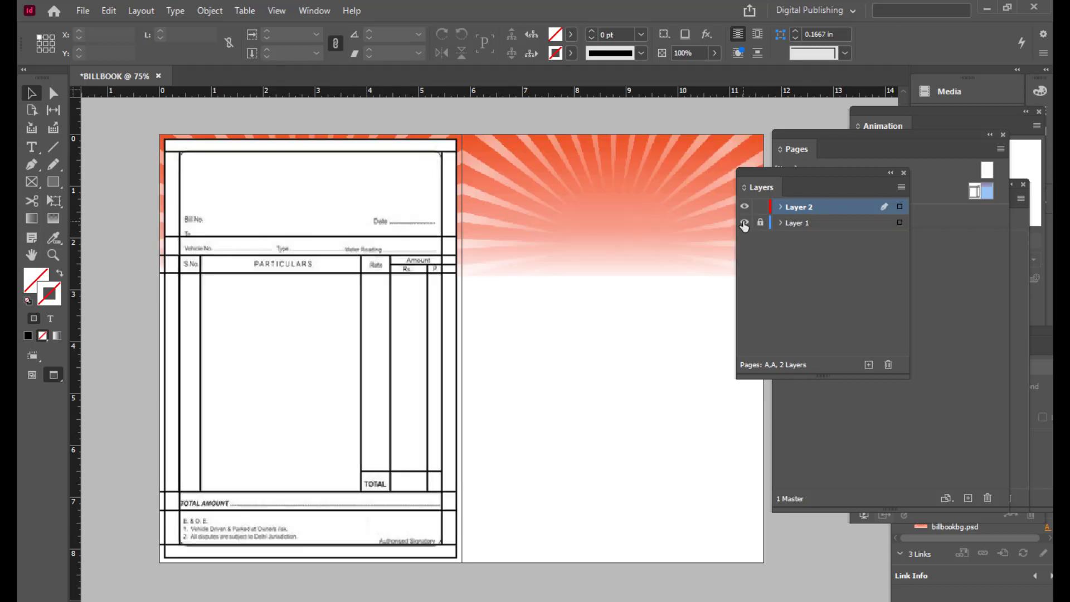
pyautogui.click(824, 222)
pyautogui.click(830, 206)
# Step: Draw a horizontal line about 1.14 in long after the Vehicle No. label and give it a 2 pt [Black] Japanese Dots stroke
pyautogui.click(52, 147)
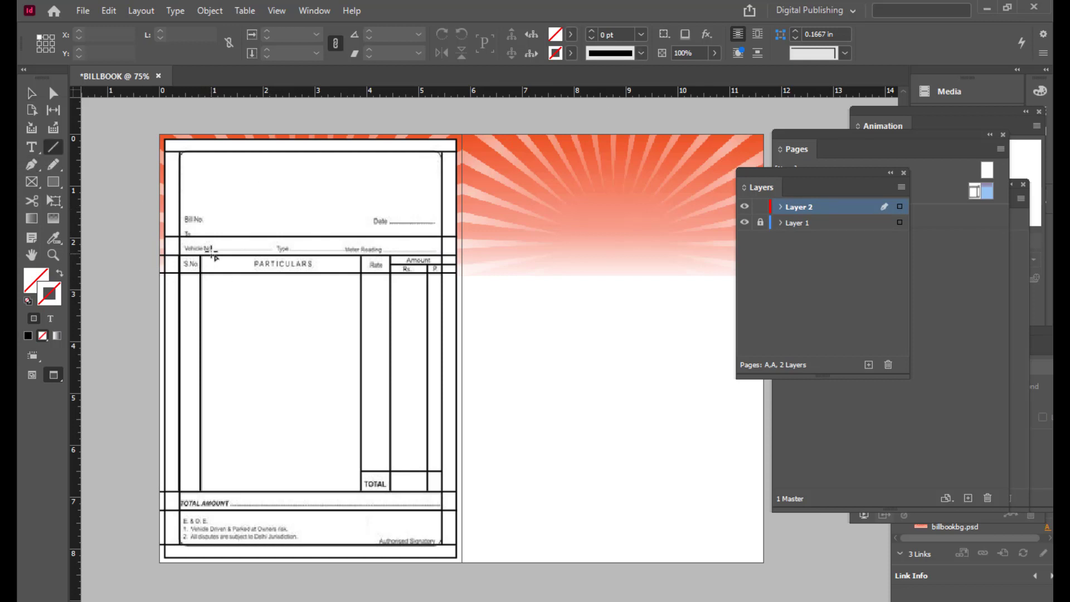
pyautogui.moveTo(213, 249); pyautogui.dragTo(271, 251)
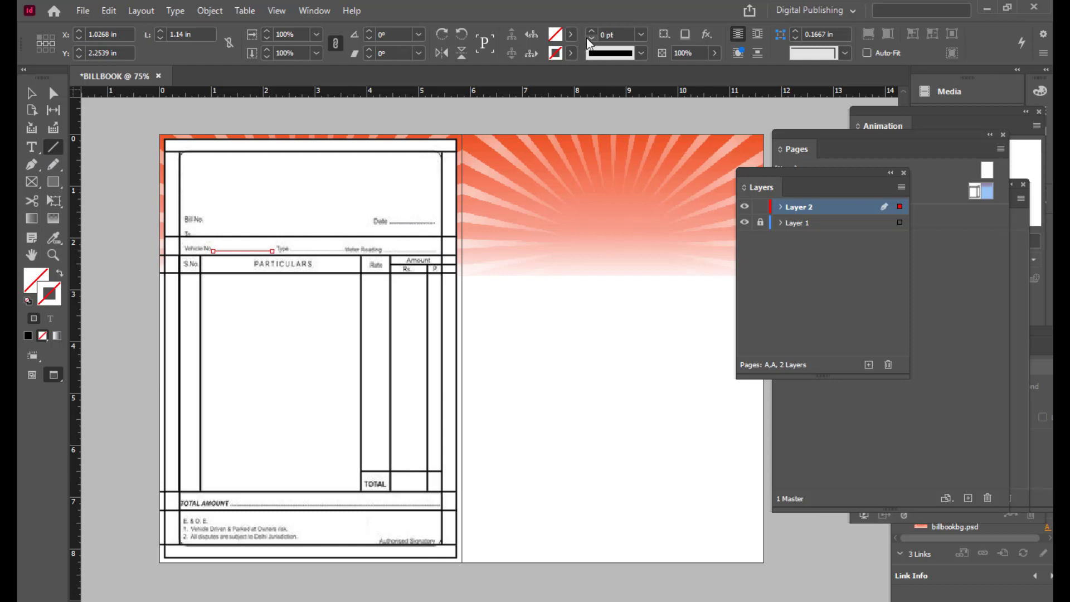
pyautogui.click(571, 54)
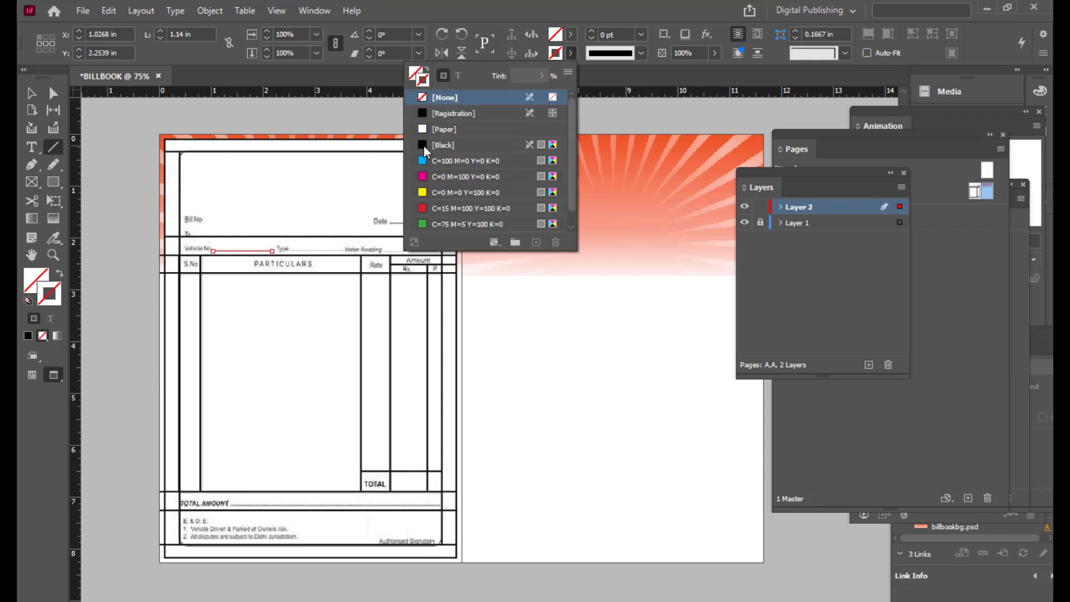
pyautogui.click(425, 146)
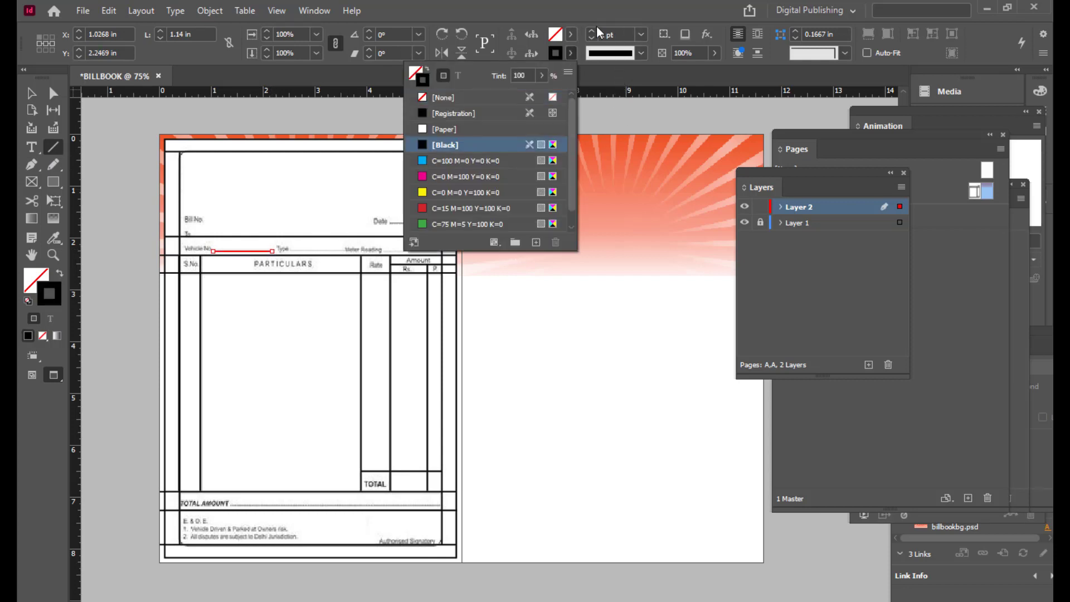
pyautogui.click(641, 53)
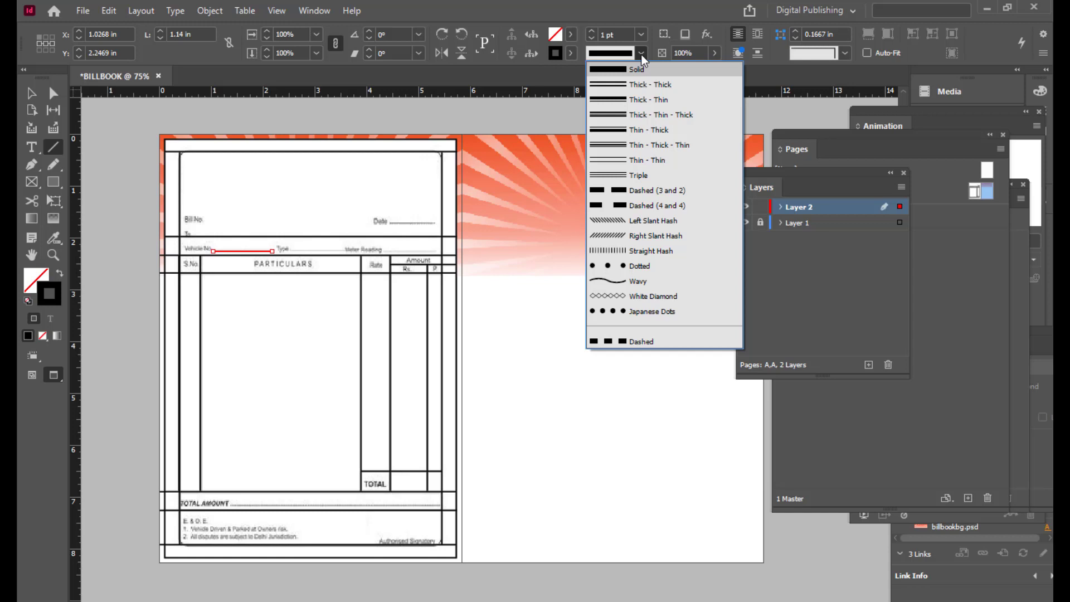
pyautogui.click(613, 310)
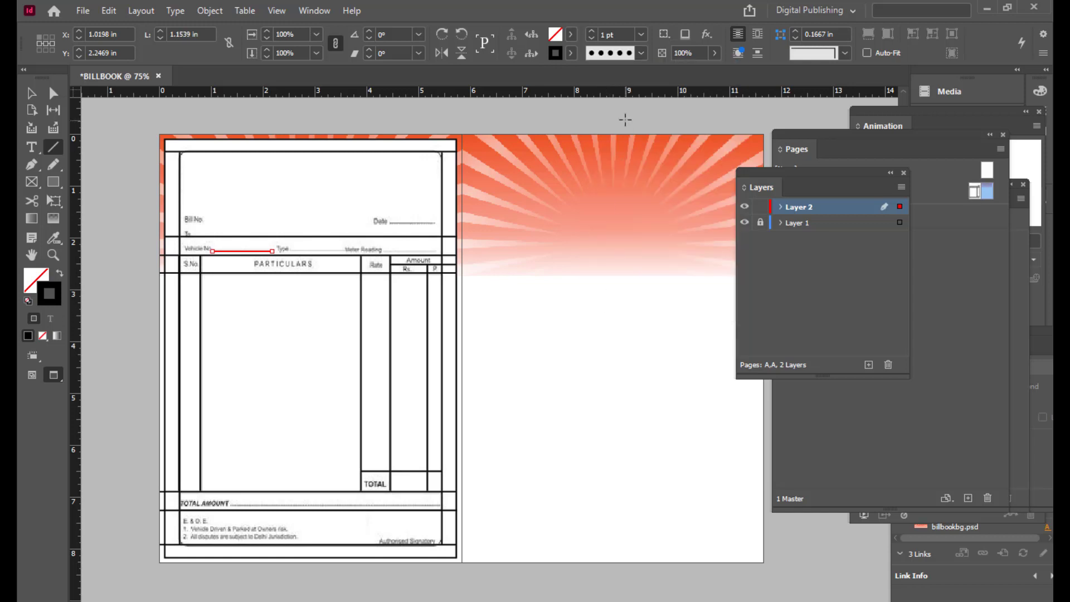
pyautogui.click(591, 33)
# Step: Set the dotted line after the Date label to a 2 pt stroke
pyautogui.click(31, 94)
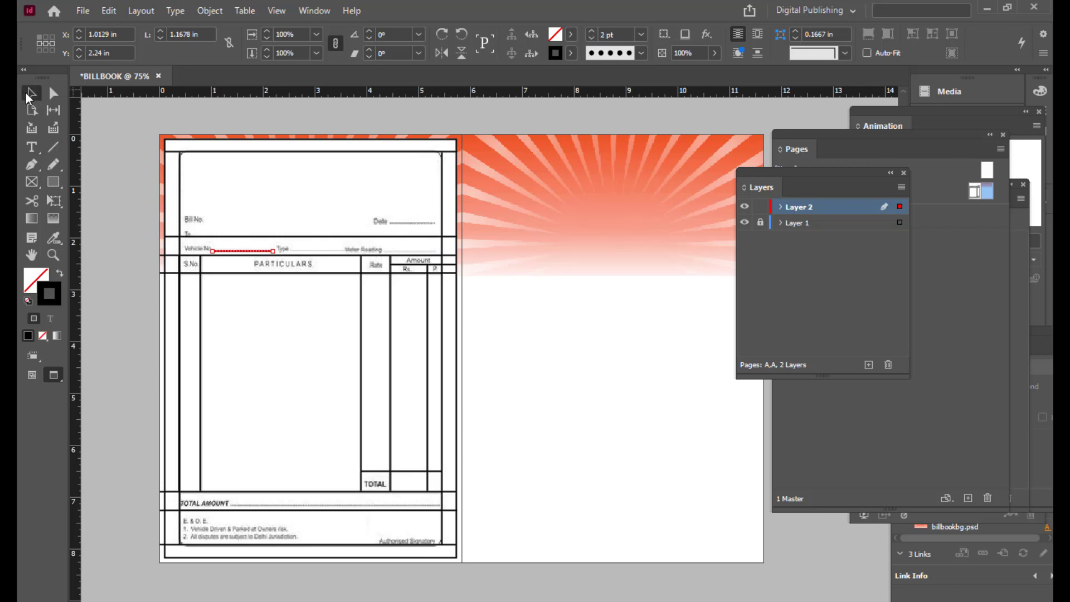
pyautogui.click(412, 222)
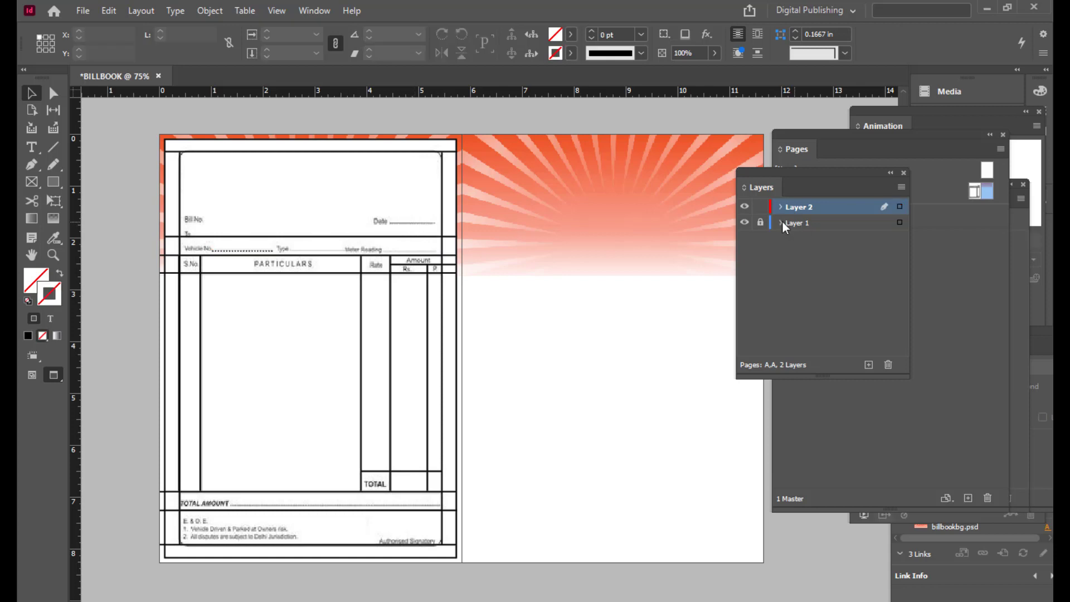
pyautogui.click(422, 222)
pyautogui.click(592, 31)
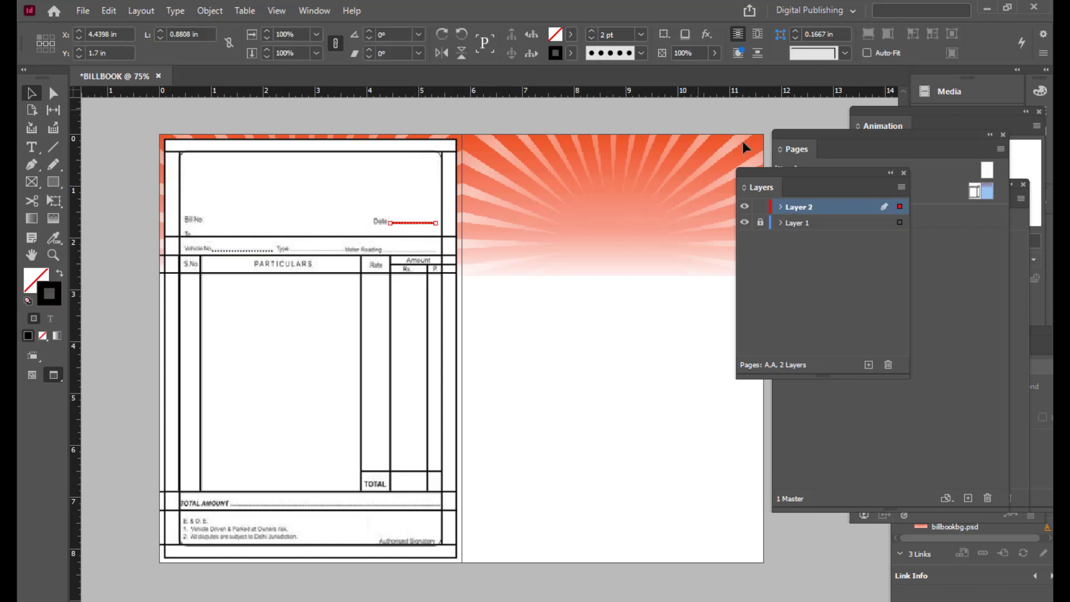
# Step: Hide and show Layer 2 and Layer 1 in turn to compare the dotted lines with the reference bill
pyautogui.click(745, 206)
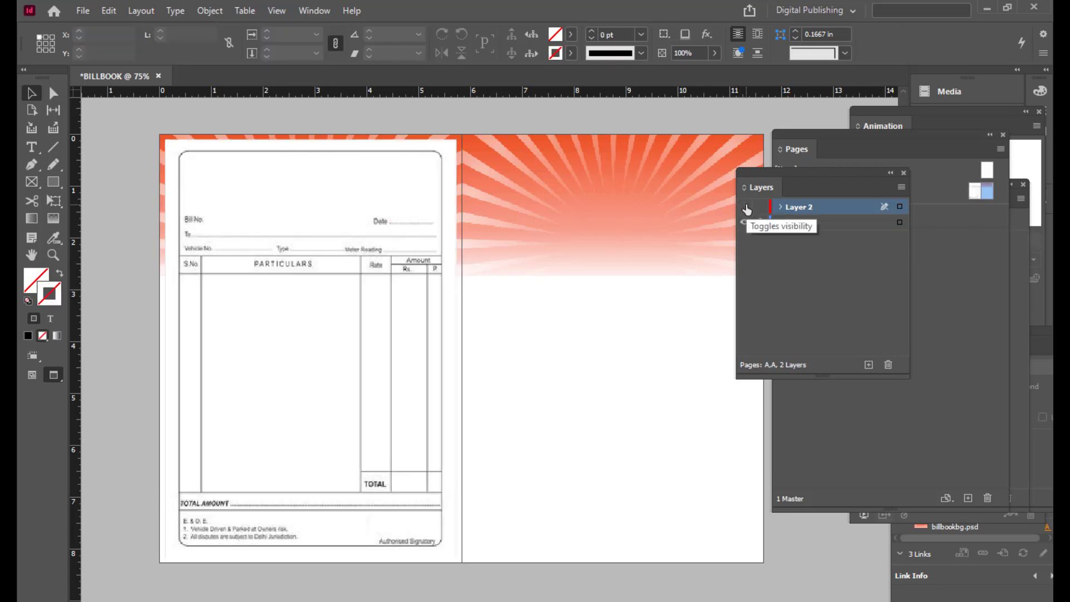
pyautogui.click(744, 207)
pyautogui.click(744, 222)
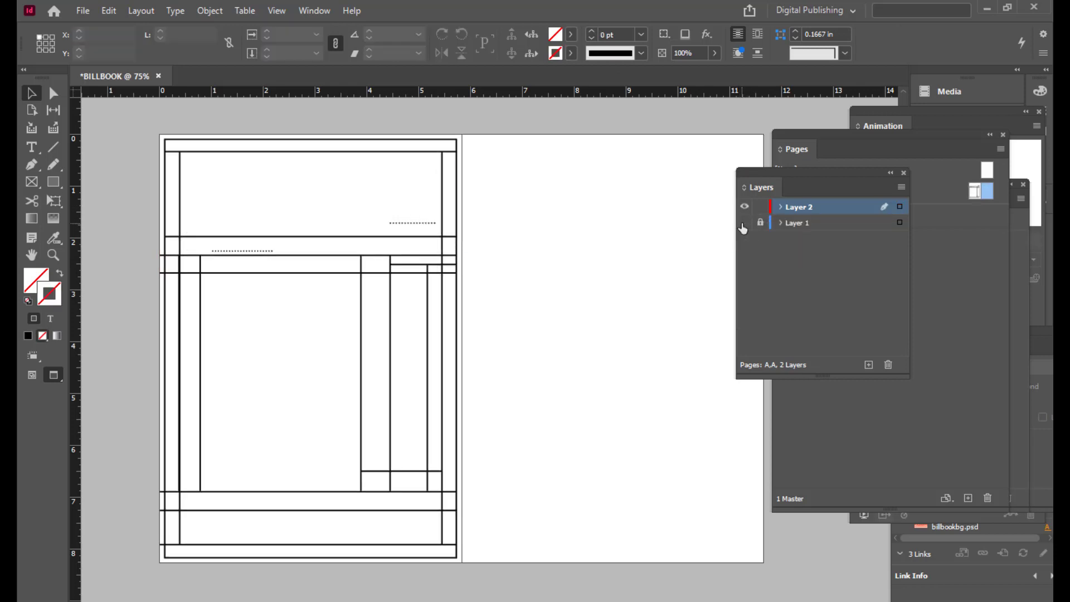
pyautogui.click(744, 222)
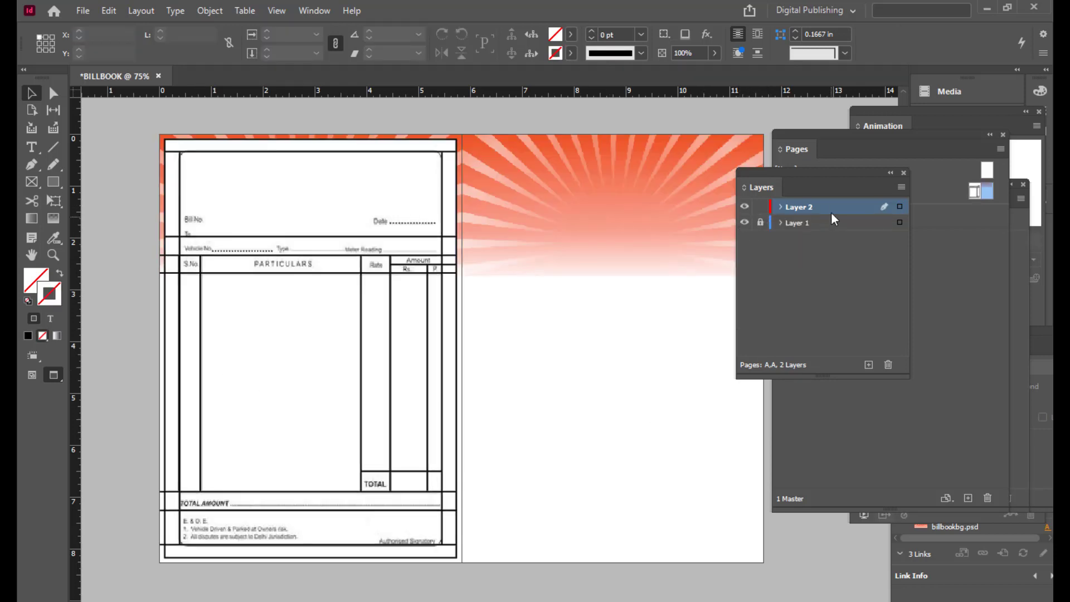
# Step: Draw a horizontal line about 0.98 in long after the Type label and give it a 2 pt [Black] Japanese Dots stroke
pyautogui.click(52, 146)
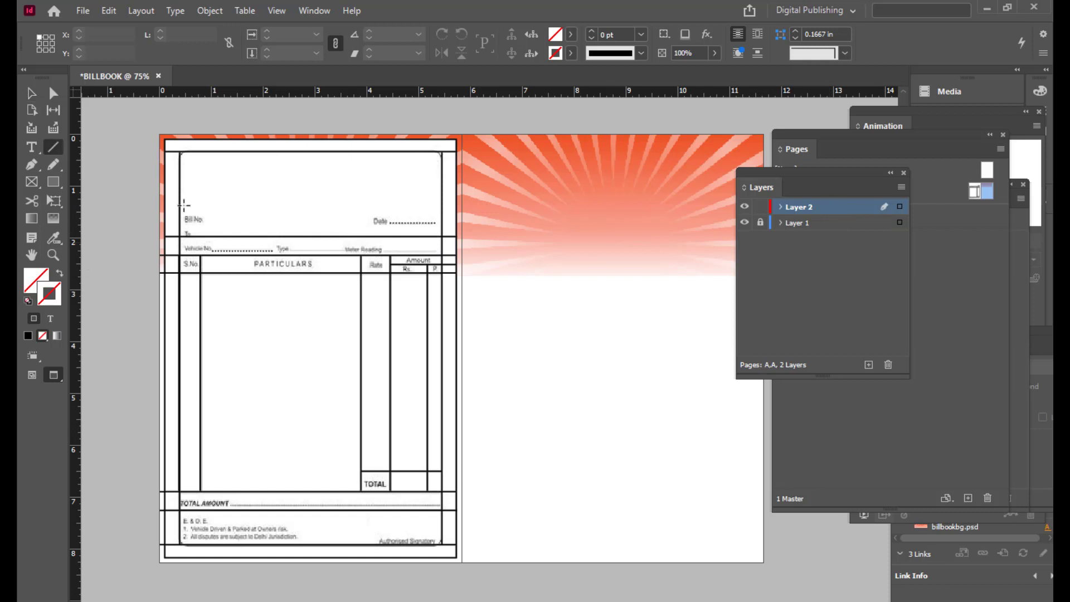
pyautogui.moveTo(292, 250)
pyautogui.mouseDown()
pyautogui.moveTo(390, 250)
pyautogui.moveTo(343, 250)
pyautogui.mouseUp()
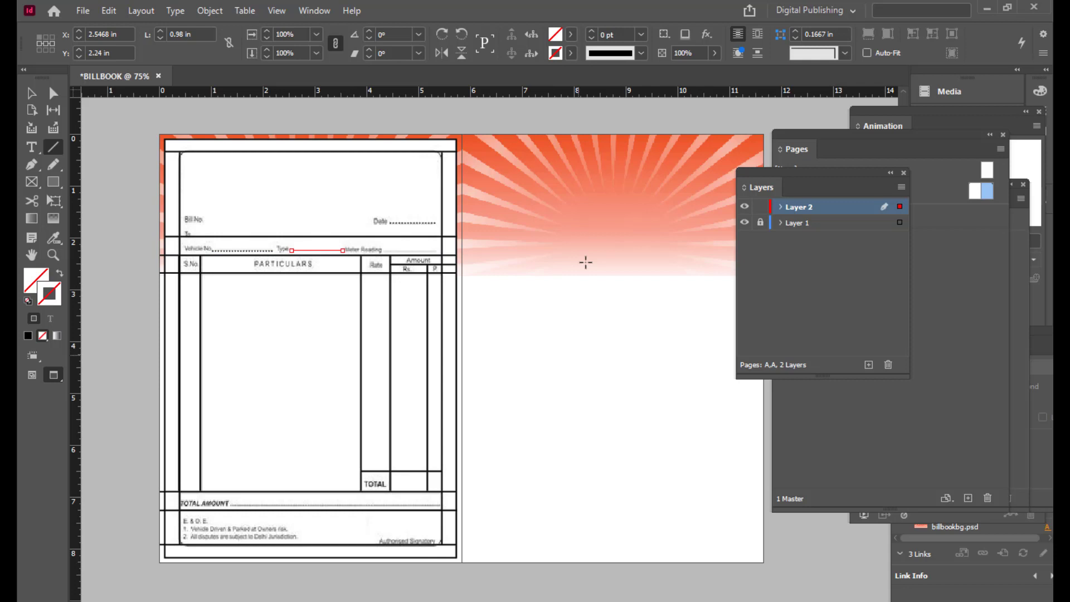
pyautogui.click(571, 53)
pyautogui.click(423, 146)
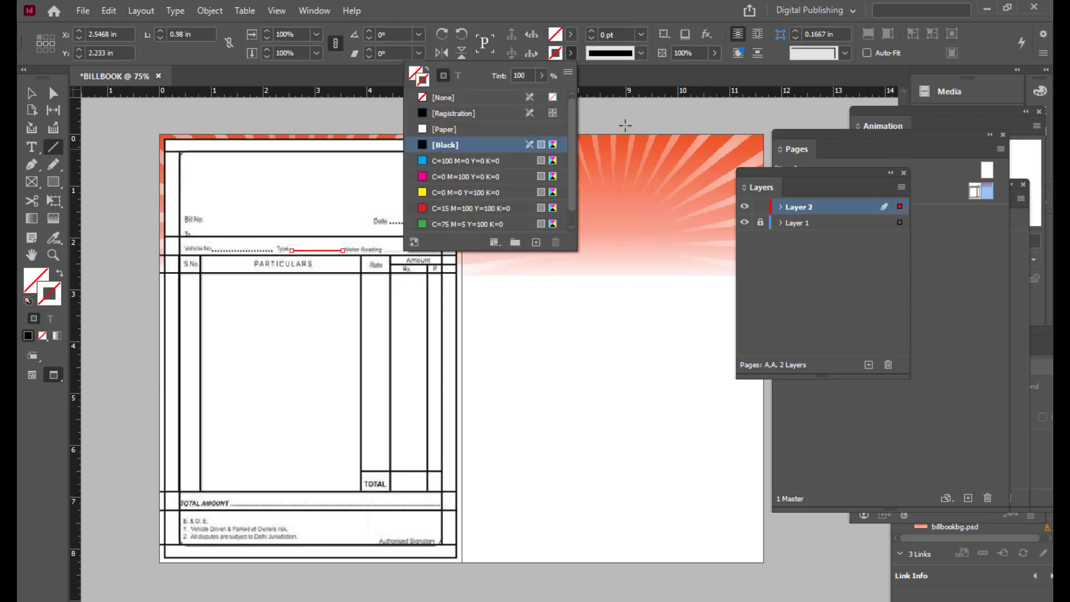
pyautogui.click(591, 31)
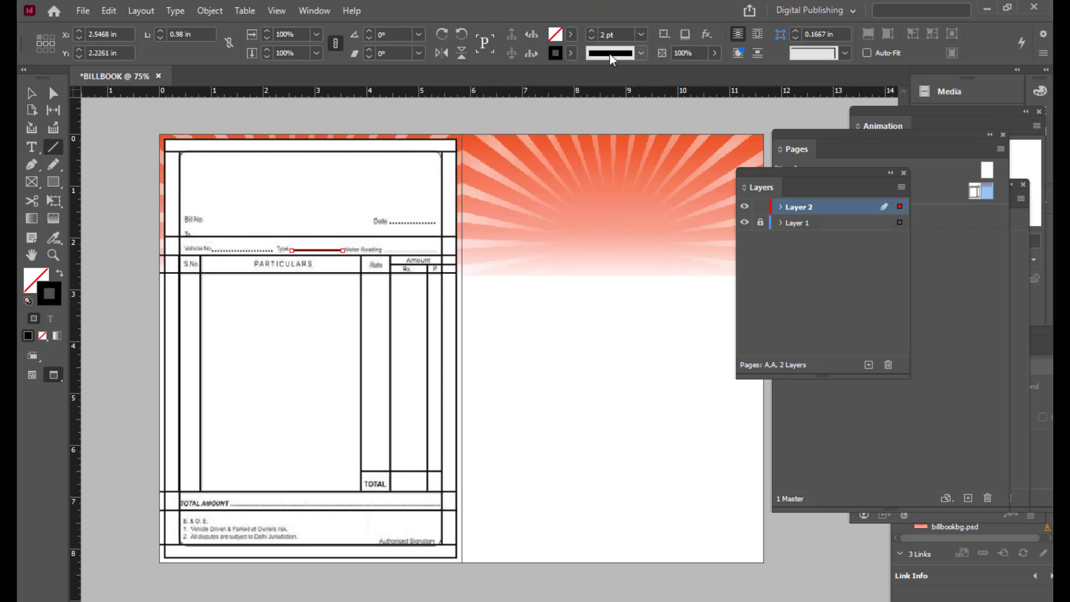
pyautogui.click(641, 53)
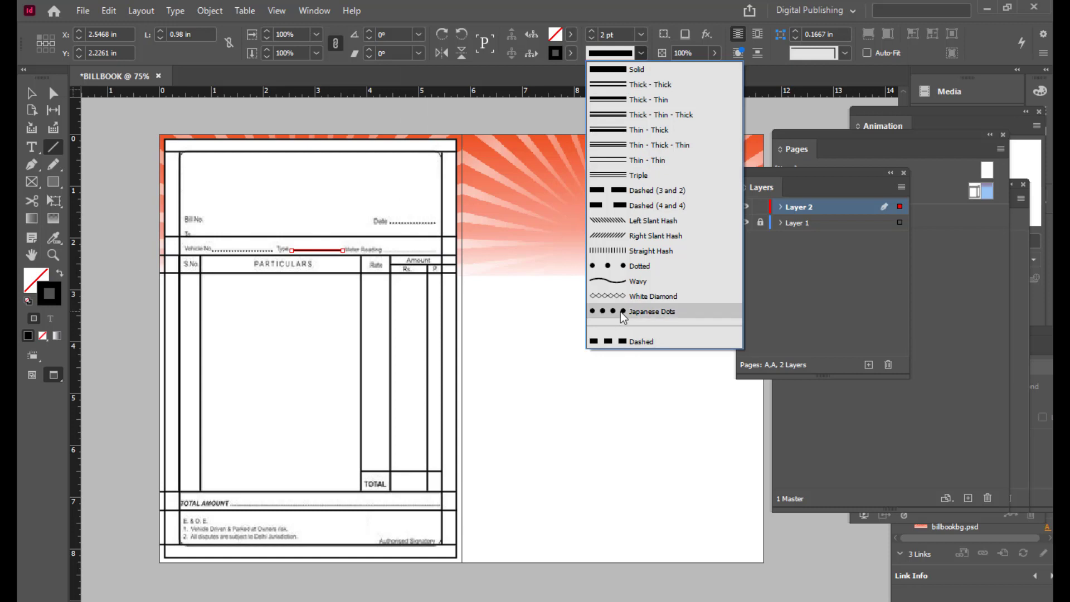
pyautogui.click(623, 312)
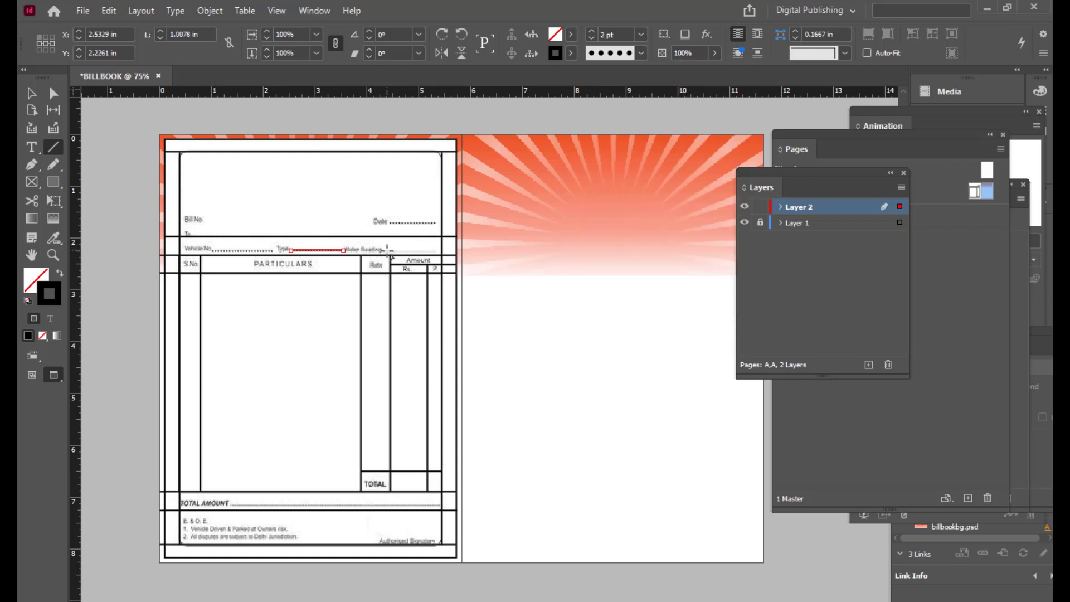
# Step: Draw a horizontal line about 1 in long after the Meter Reading label with a 2 pt [Black] Japanese Dots stroke
pyautogui.moveTo(412, 227); pyautogui.dragTo(441, 252)
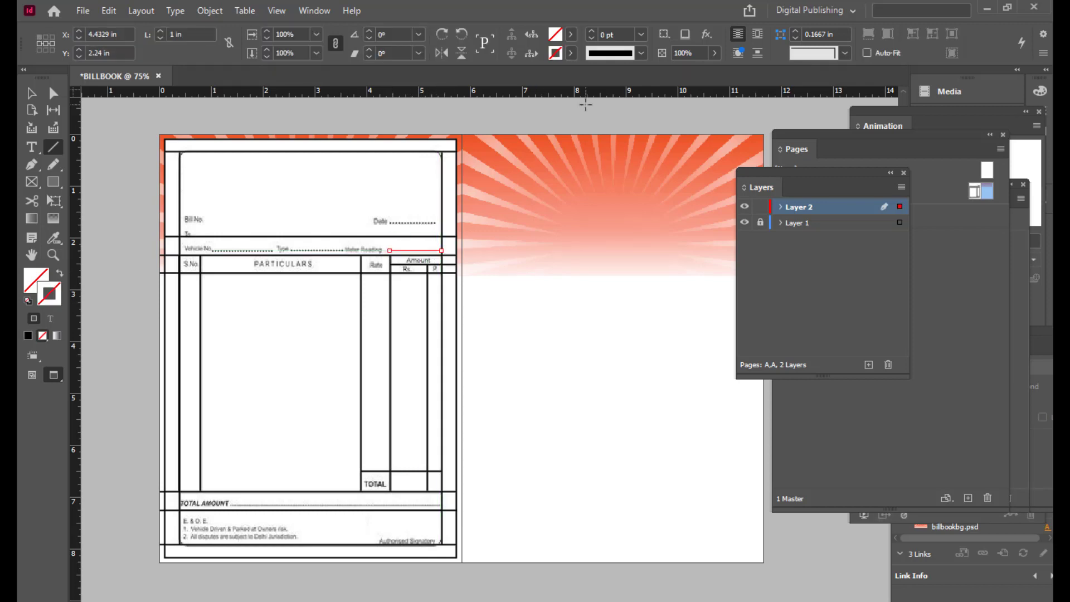
pyautogui.click(641, 53)
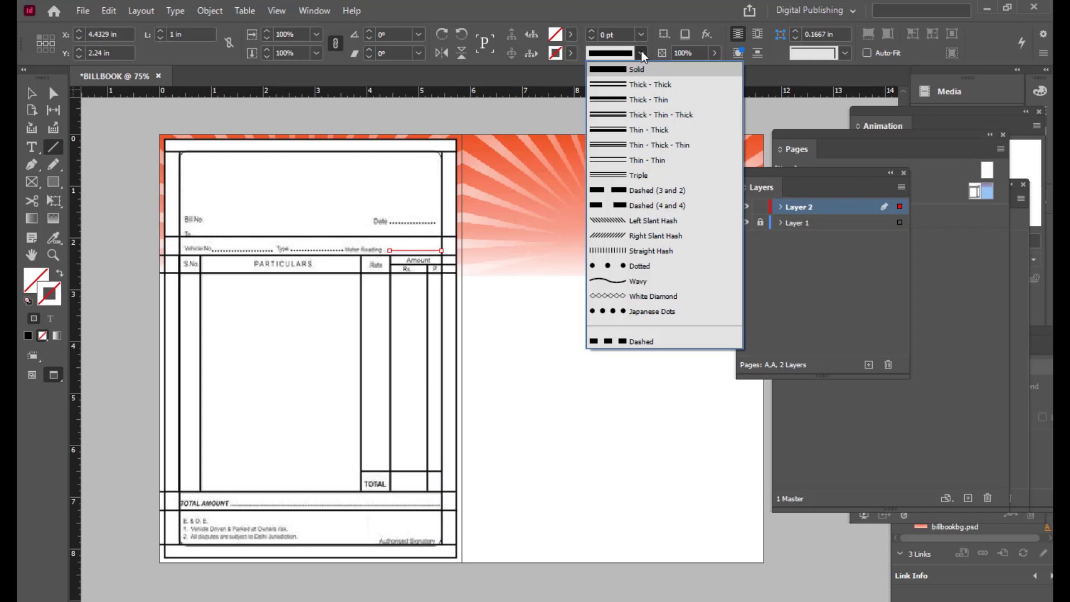
pyautogui.click(619, 312)
pyautogui.click(564, 54)
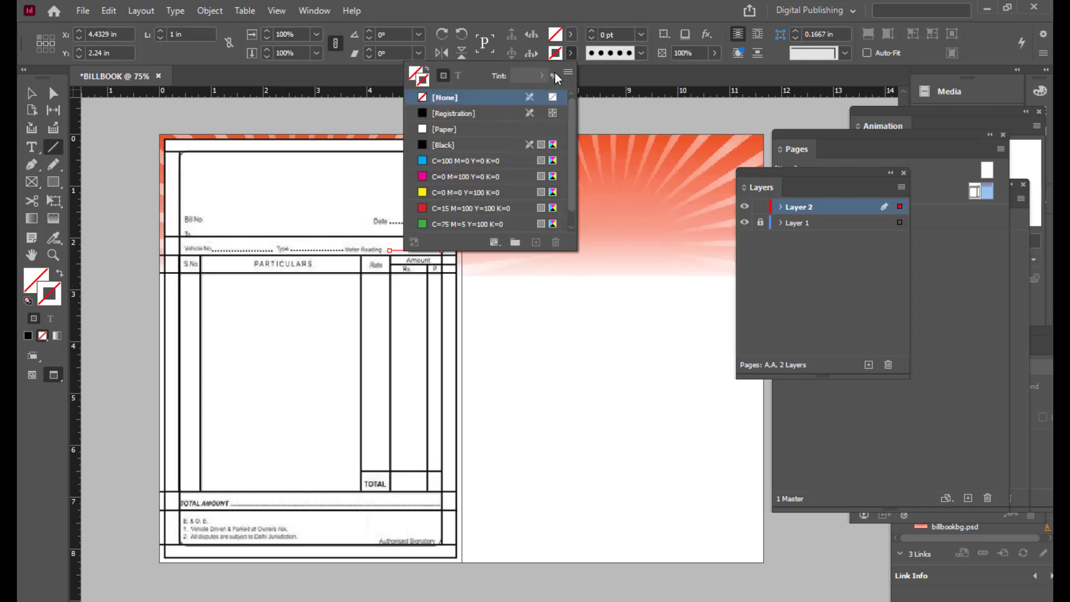
pyautogui.click(423, 145)
pyautogui.click(595, 31)
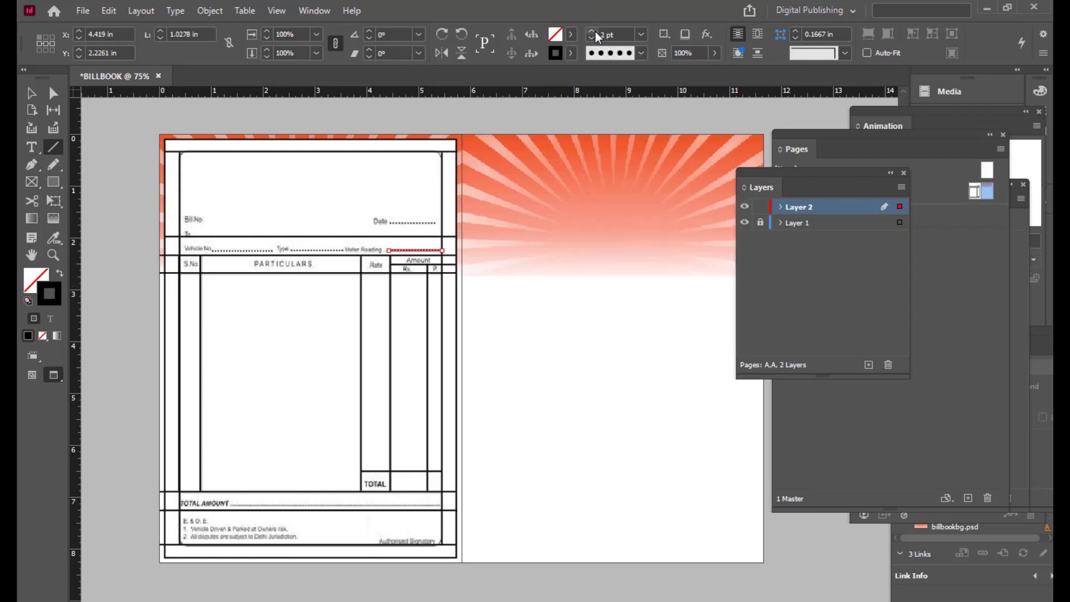
# Step: Deselect the line and inspect the traced layout with Layer 1 hidden, leaving Layer 1 visible again
pyautogui.click(31, 93)
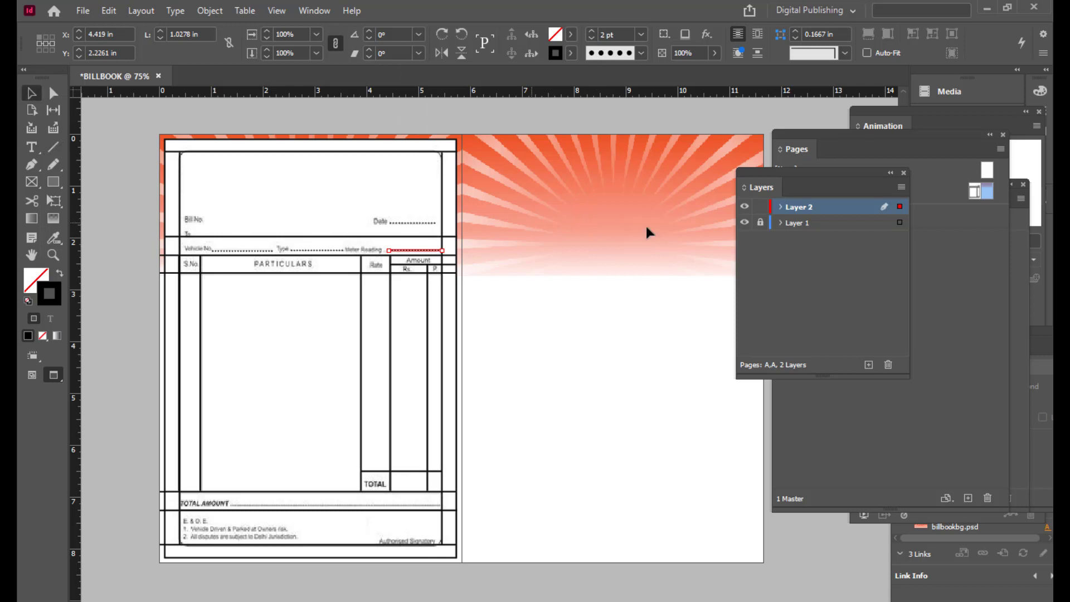
pyautogui.click(744, 223)
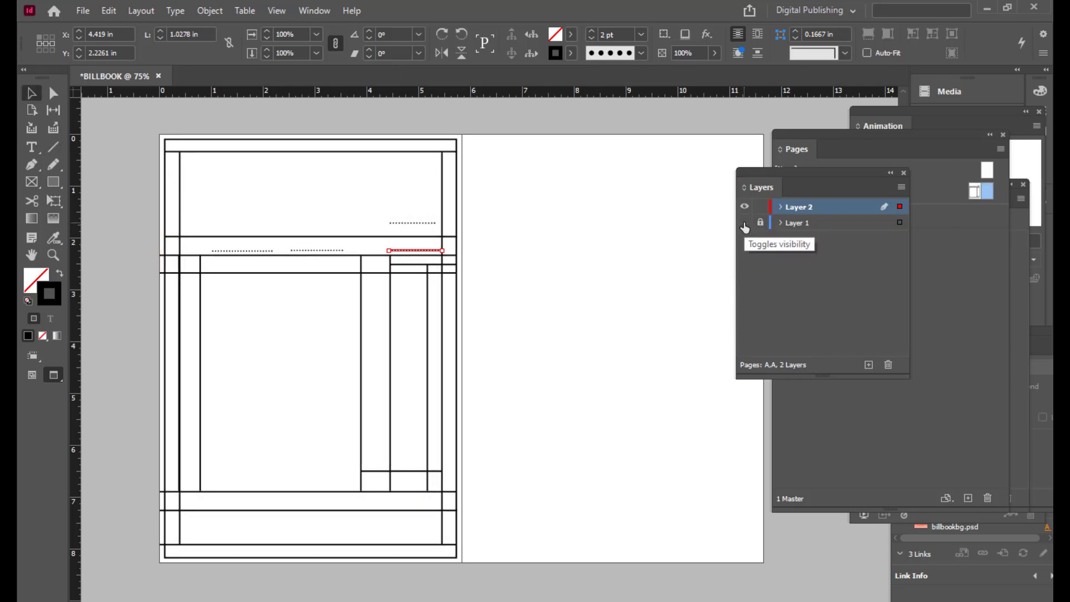
pyautogui.click(335, 117)
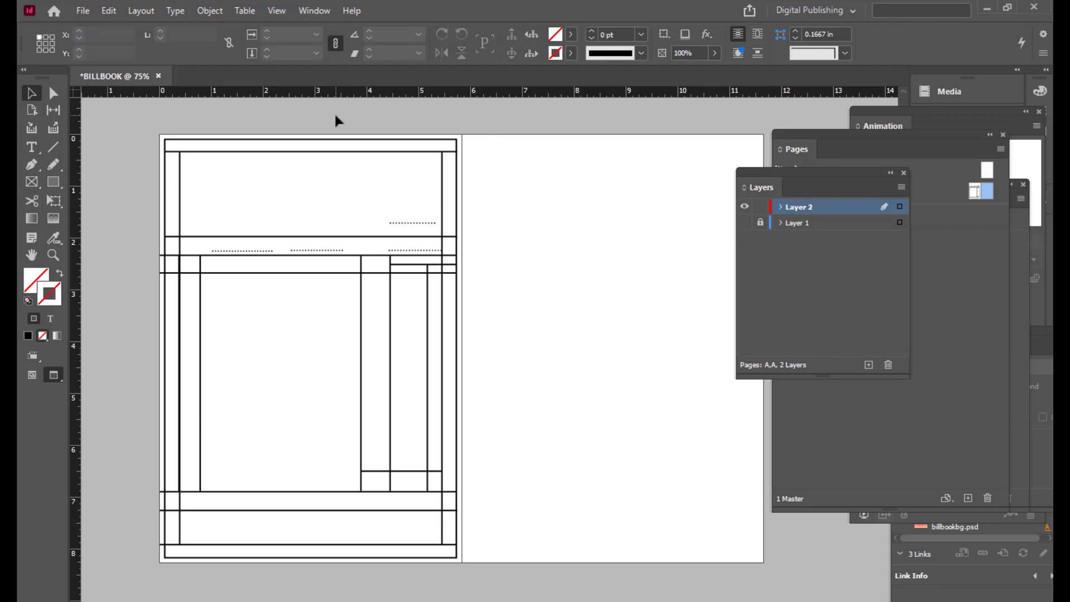
pyautogui.click(744, 223)
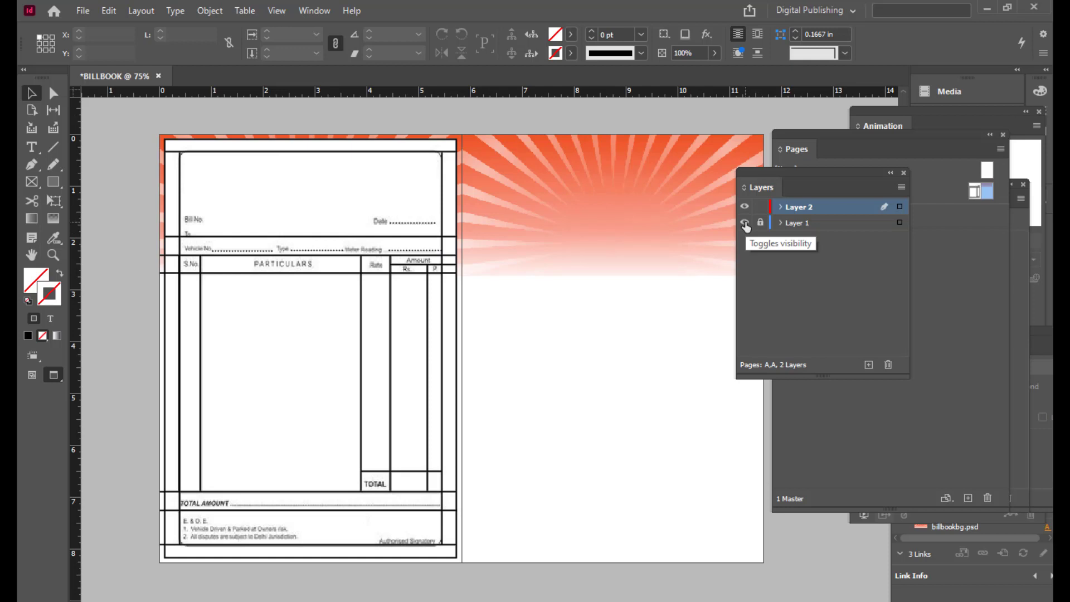
pyautogui.click(745, 223)
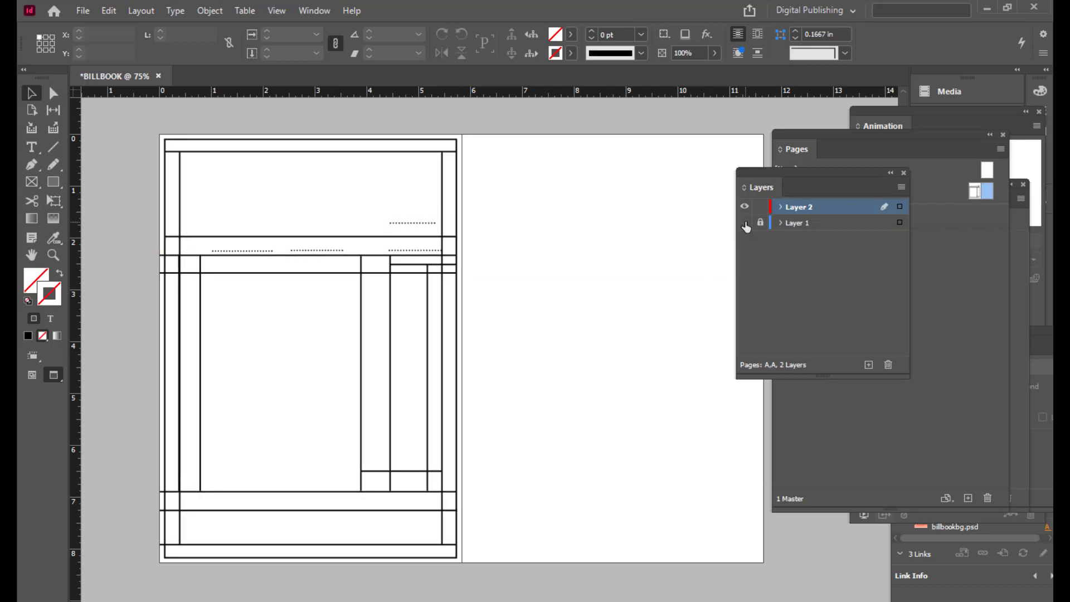
pyautogui.click(745, 223)
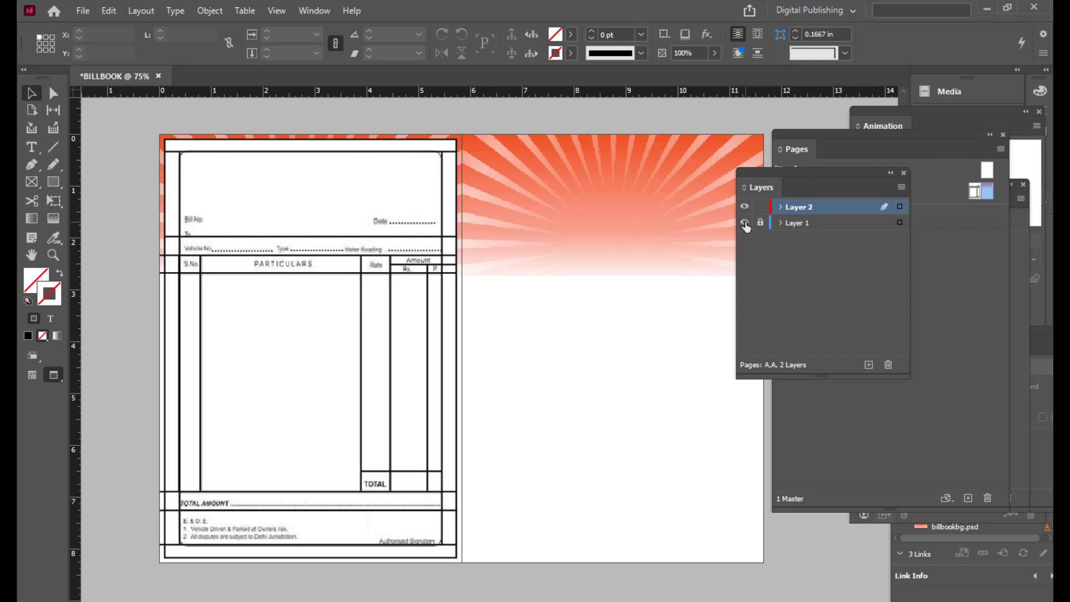
pyautogui.click(745, 223)
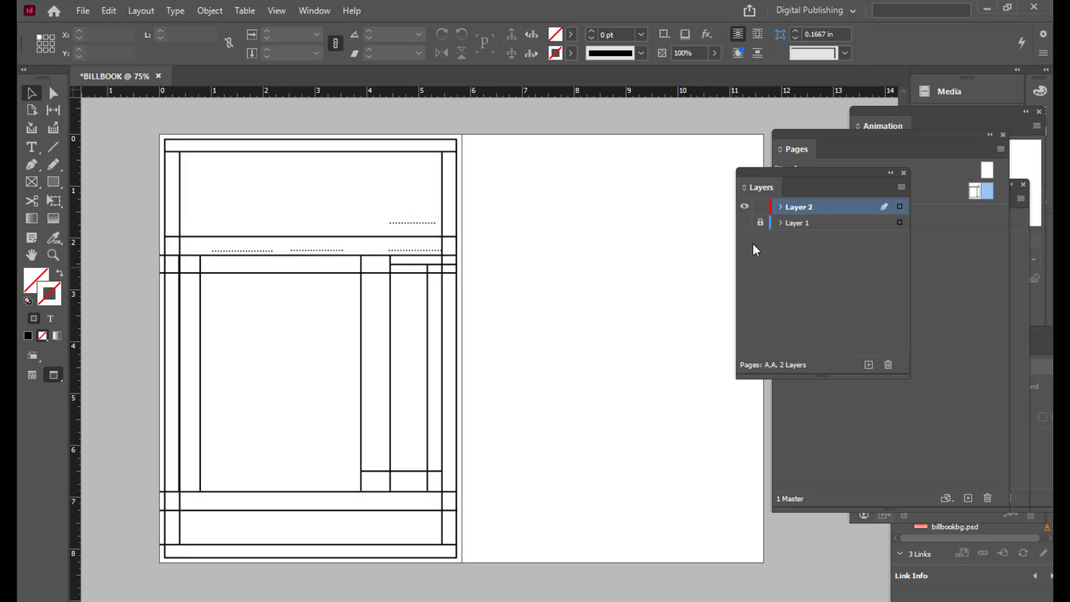
pyautogui.click(745, 223)
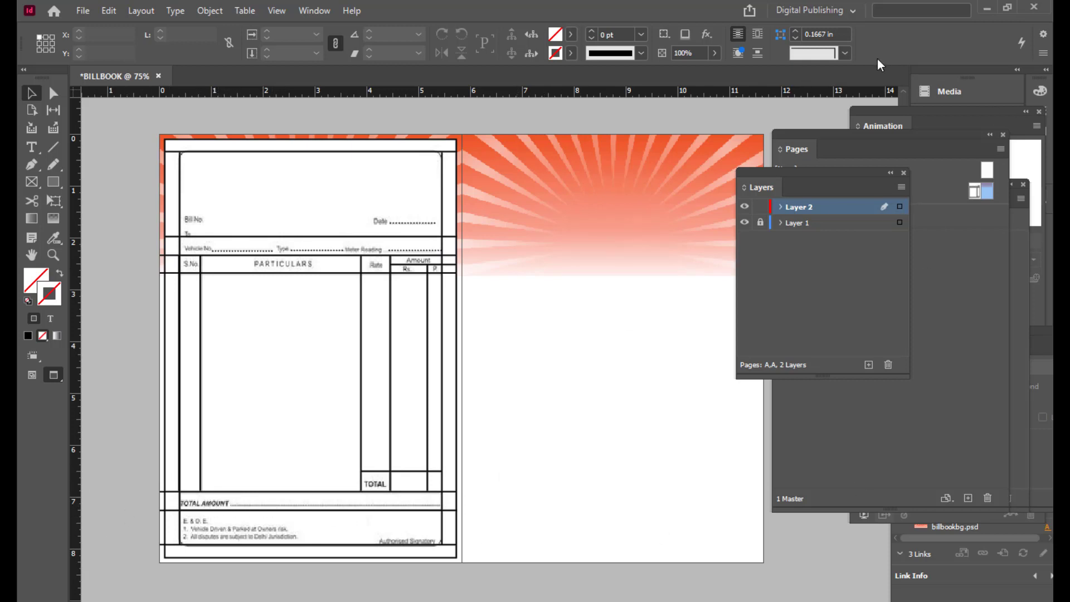
# Step: Draw a horizontal line about 4.07 in long after the TOTAL AMOUNT label and give it a 2 pt [Black] Japanese Dots stroke
pyautogui.click(53, 148)
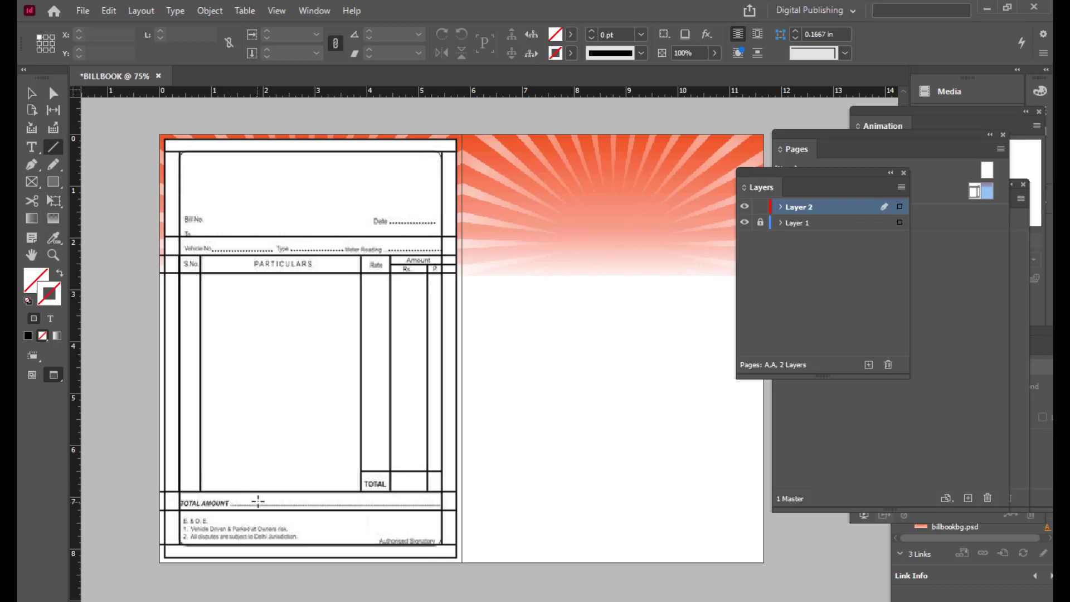
pyautogui.moveTo(232, 508); pyautogui.dragTo(440, 506)
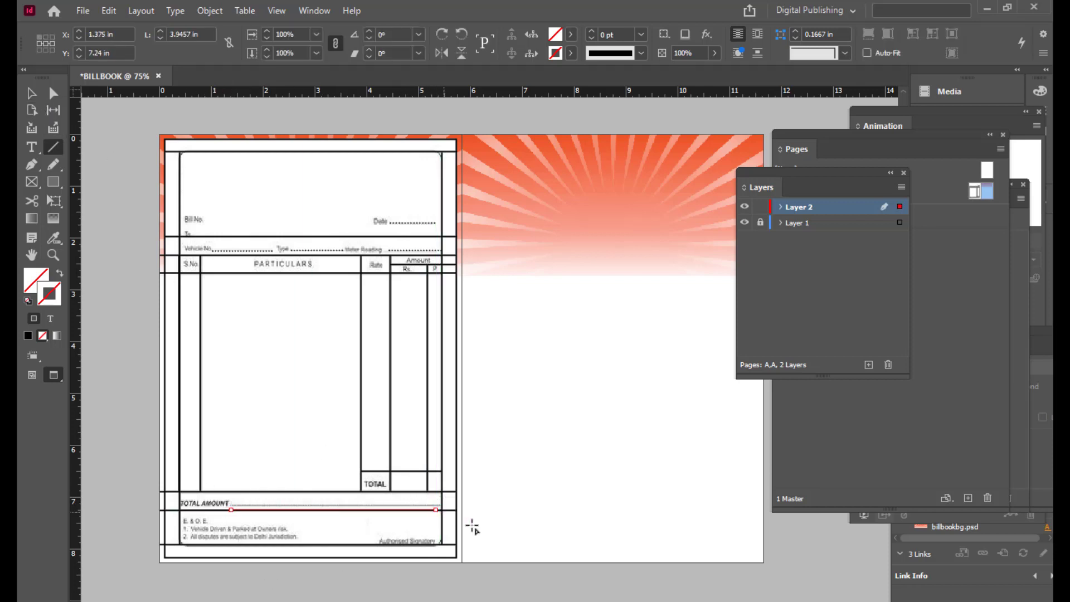
pyautogui.hotkey('ctrl', 'shift', 'a')
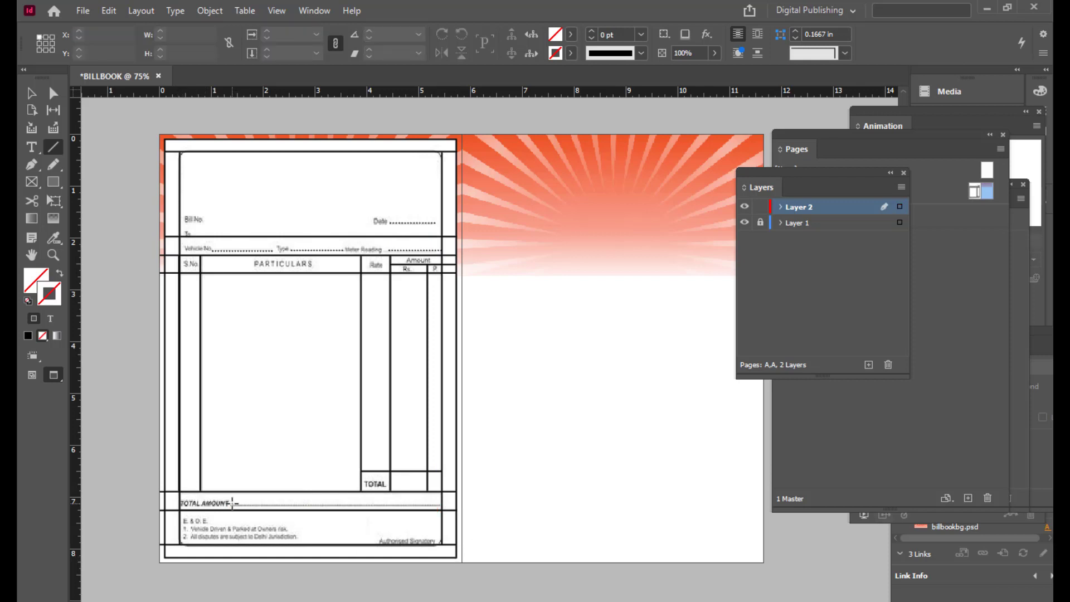
pyautogui.moveTo(231, 503); pyautogui.dragTo(445, 504)
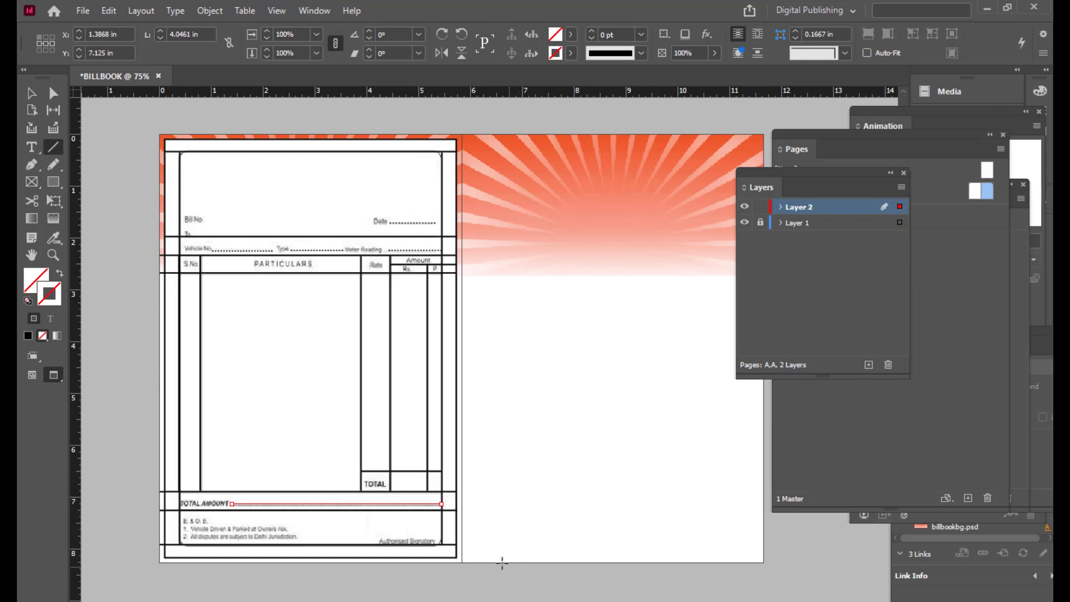
pyautogui.click(571, 53)
pyautogui.click(427, 144)
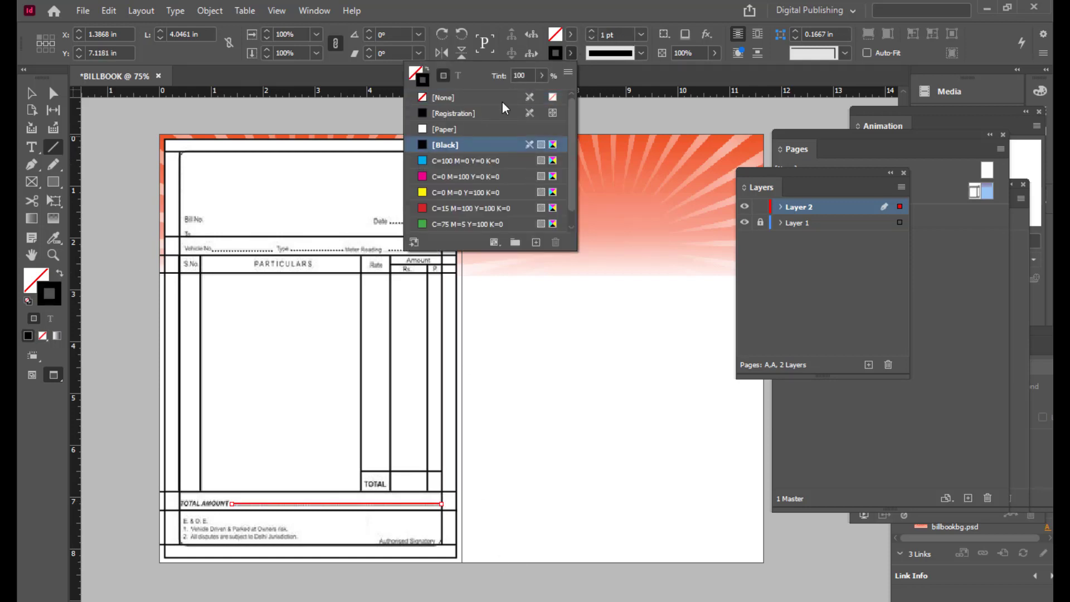
pyautogui.click(592, 32)
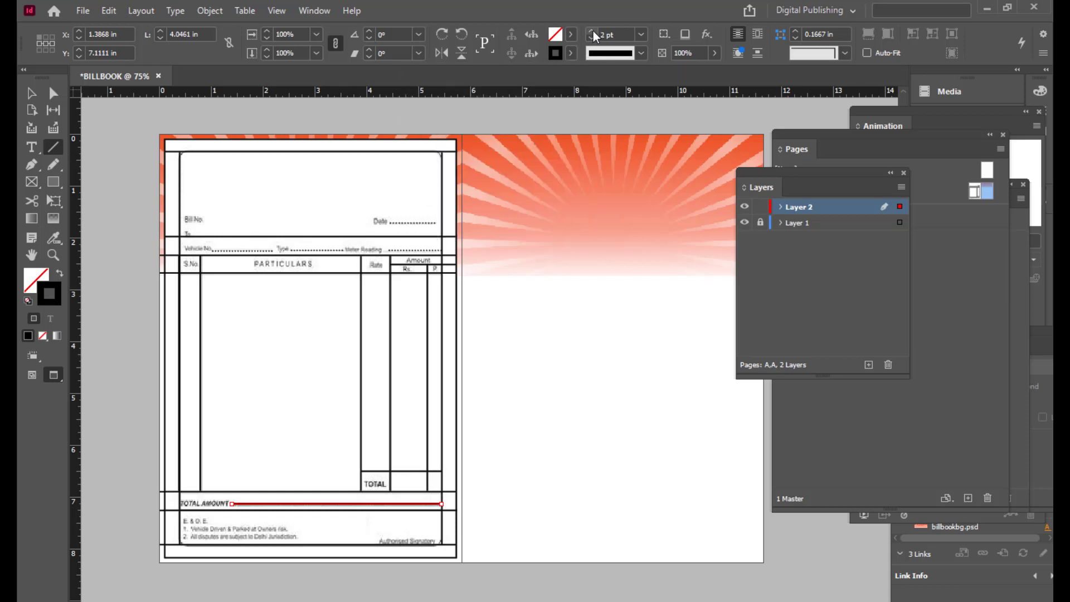
pyautogui.click(641, 53)
pyautogui.click(616, 309)
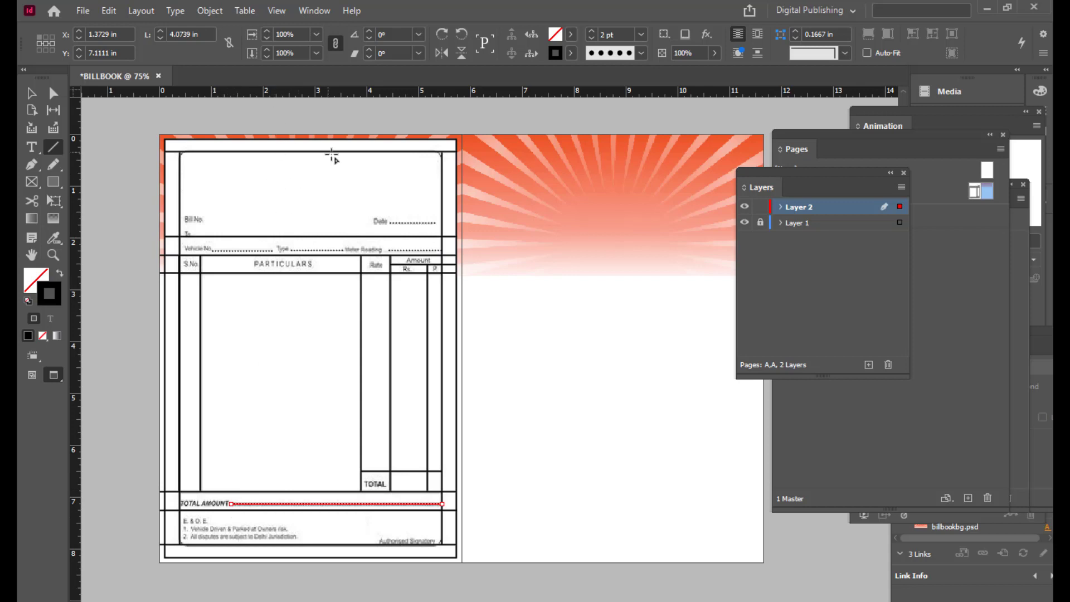
# Step: Hide Layer 1, deselect the dotted line and examine the traced lines and outer border on their own
pyautogui.click(744, 222)
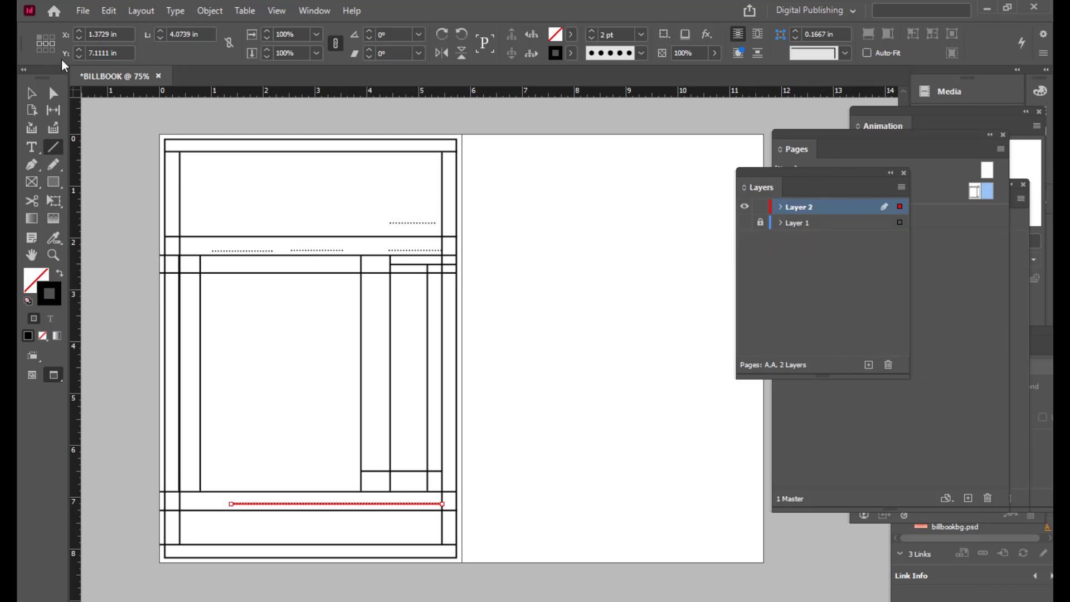
pyautogui.click(31, 93)
pyautogui.click(346, 112)
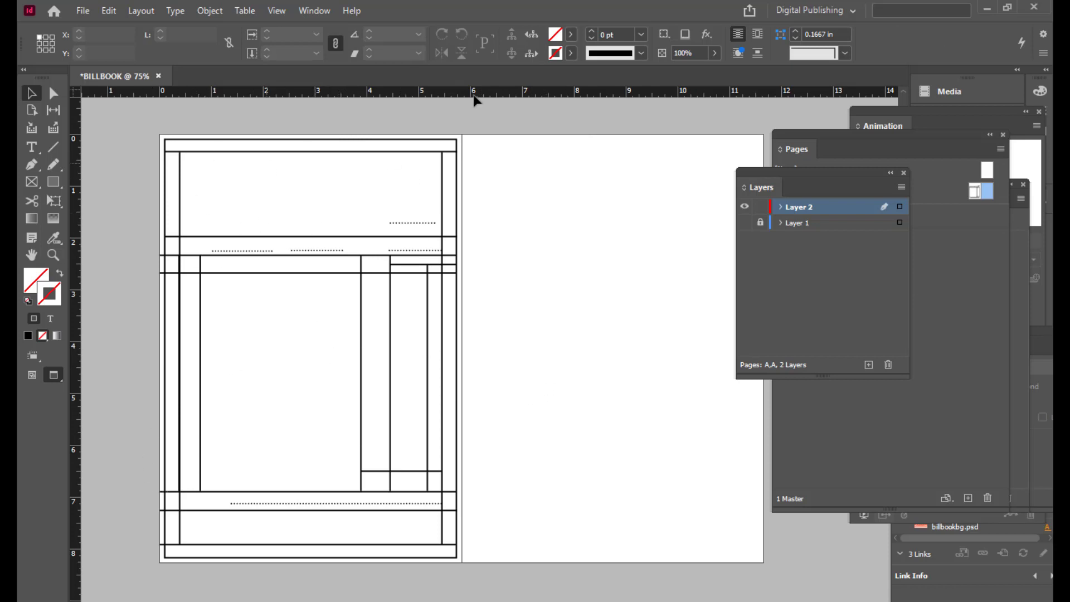
pyautogui.click(166, 144)
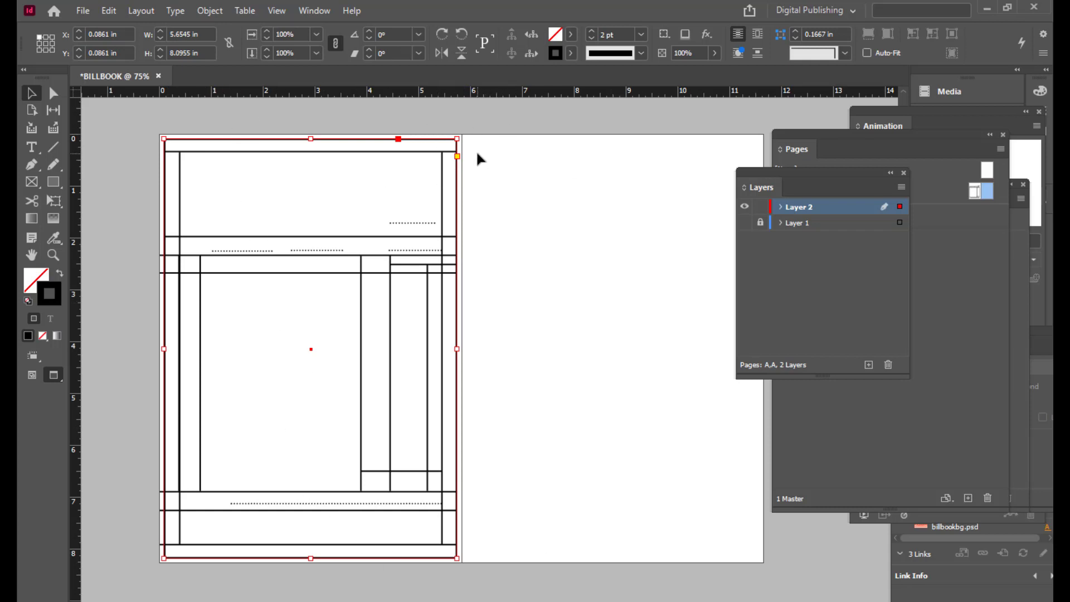
pyautogui.click(483, 108)
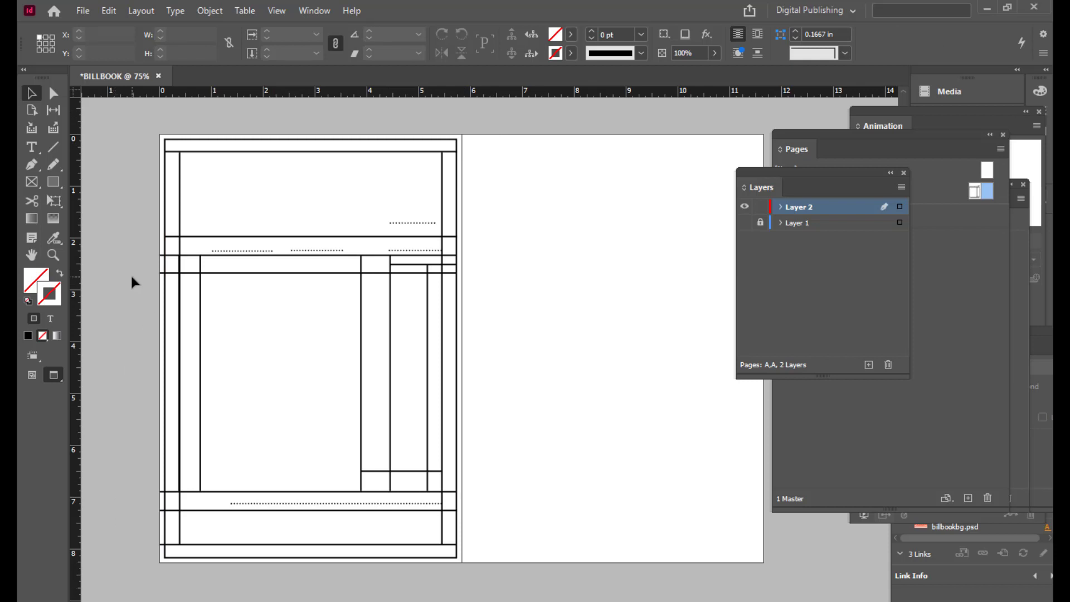
# Step: Shorten the left ends of the horizontal lines above and below the table heading row to meet the outer border at X 0.1 in
pyautogui.click(161, 255)
pyautogui.moveTo(162, 256); pyautogui.dragTo(165, 273)
pyautogui.click(160, 273)
# Step: Shorten the left ends of the lines above and below the total amount row to meet the outer border at X 0.1 in
pyautogui.click(167, 492)
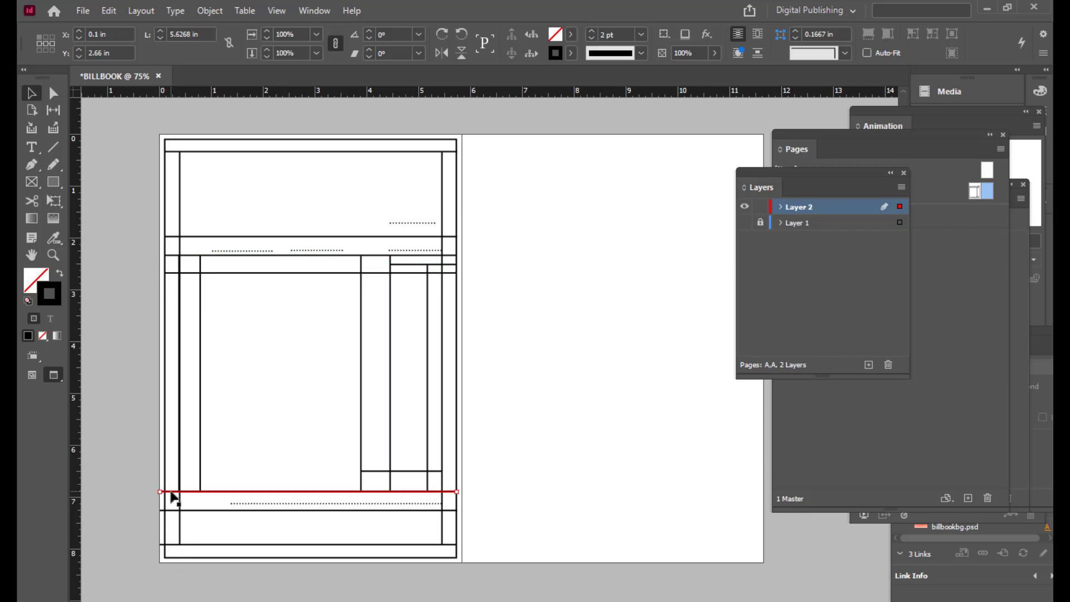
pyautogui.moveTo(161, 492); pyautogui.dragTo(163, 492)
pyautogui.scroll(1, 175, 513)
pyautogui.hotkey('ctrl', '=')
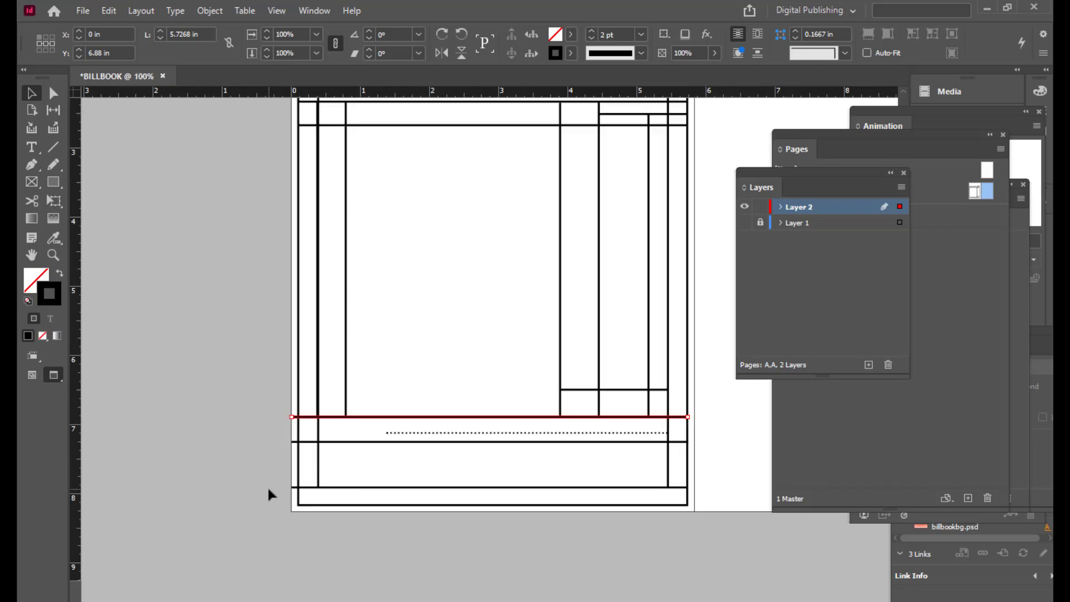
pyautogui.moveTo(291, 417); pyautogui.dragTo(299, 442)
pyautogui.click(298, 442)
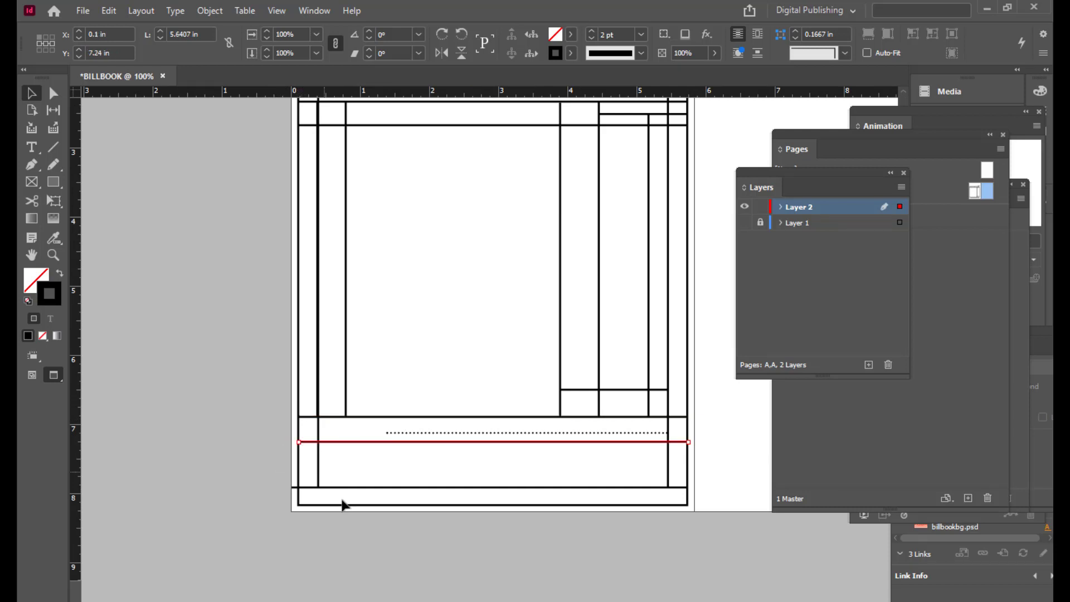
# Step: Shorten the left end of the lowest horizontal line to meet the outer border at X 0.1 in, leaving nothing selected
pyautogui.click(342, 487)
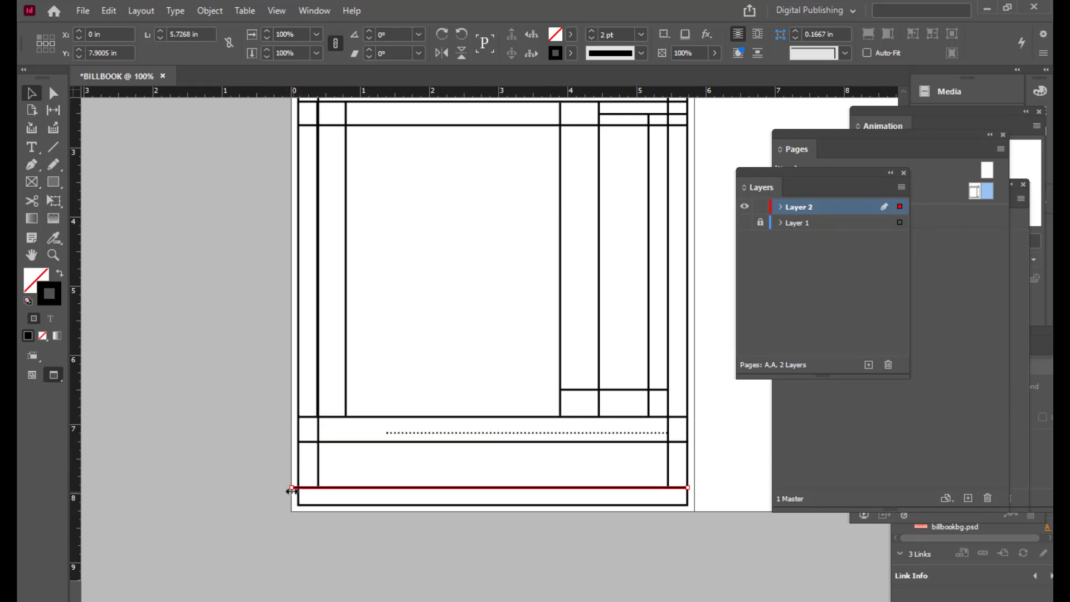
pyautogui.moveTo(292, 488); pyautogui.dragTo(298, 487)
pyautogui.scroll(3, 654, 342)
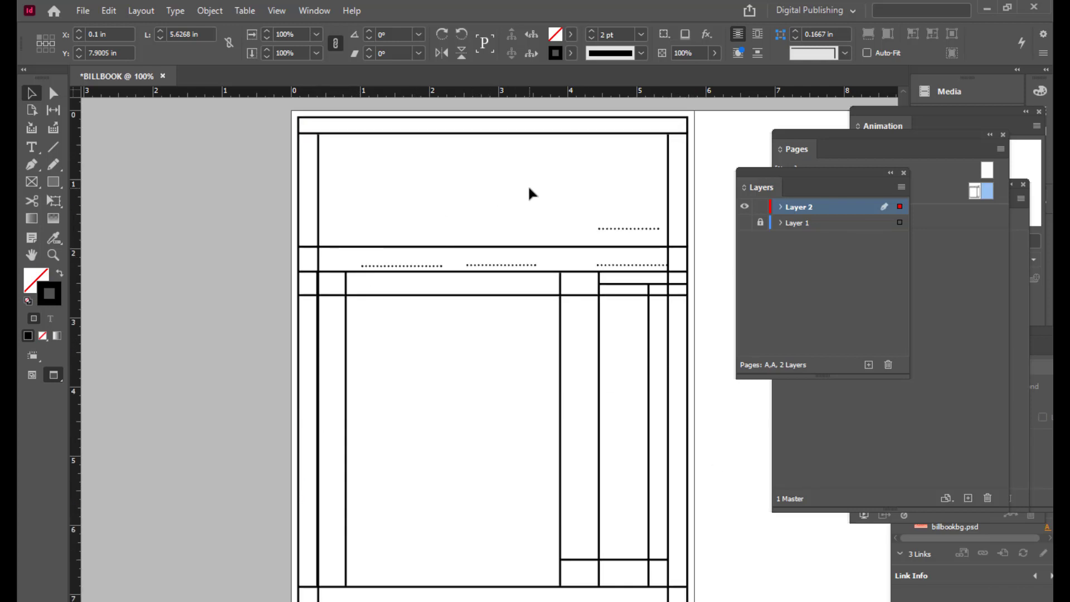
pyautogui.scroll(-2, 449, 223)
pyautogui.hotkey('ctrl', '-')
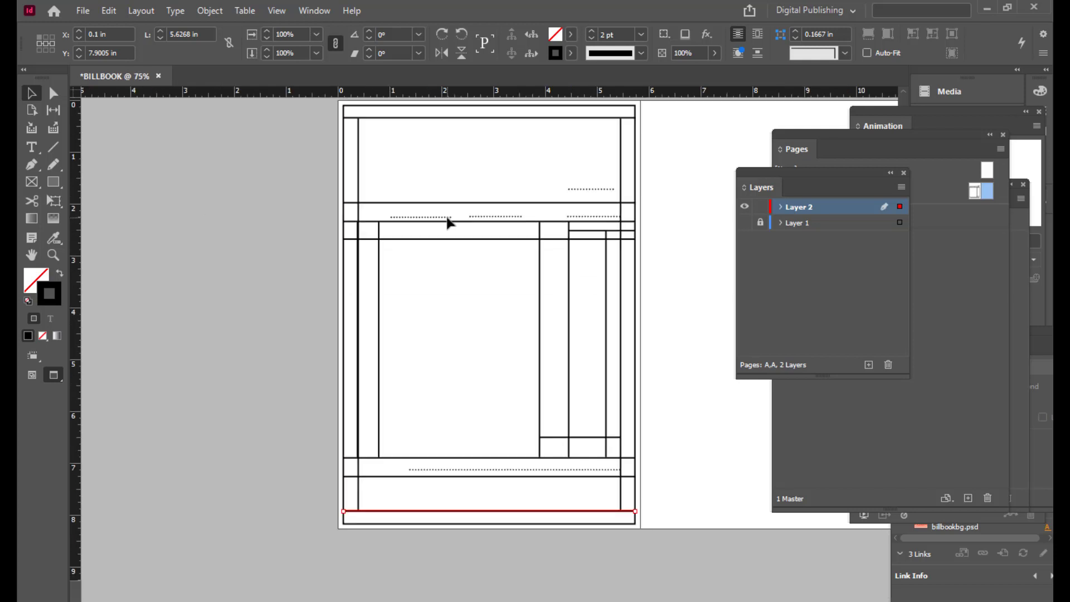
pyautogui.click(269, 245)
pyautogui.scroll(1, 675, 306)
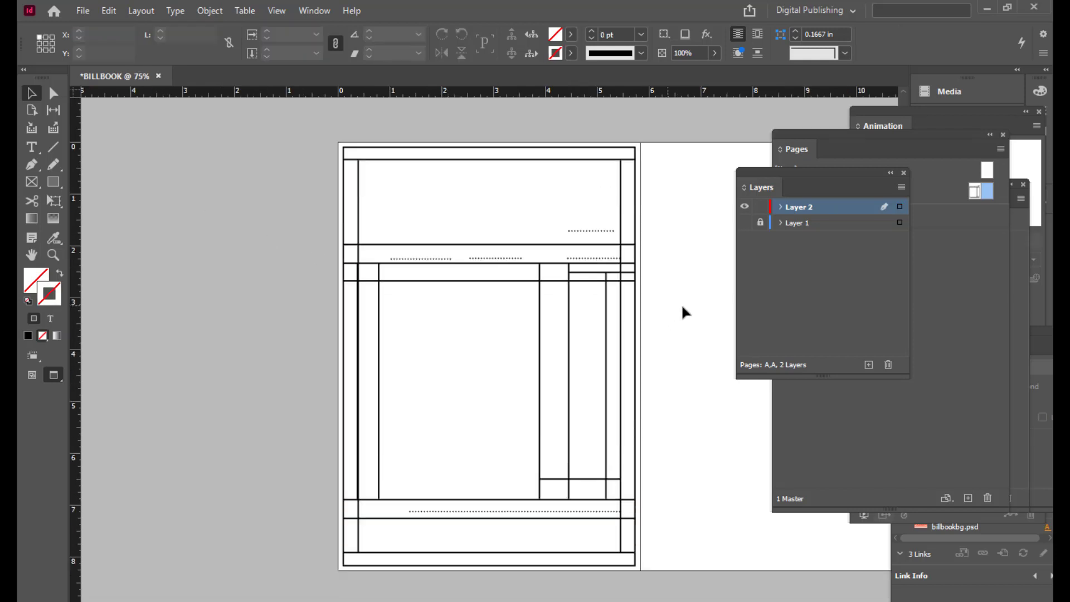
# Step: Convert the outer border rectangle to a rounded rectangle with the Pathfinder Convert Shape options and deselect it
pyautogui.click(635, 153)
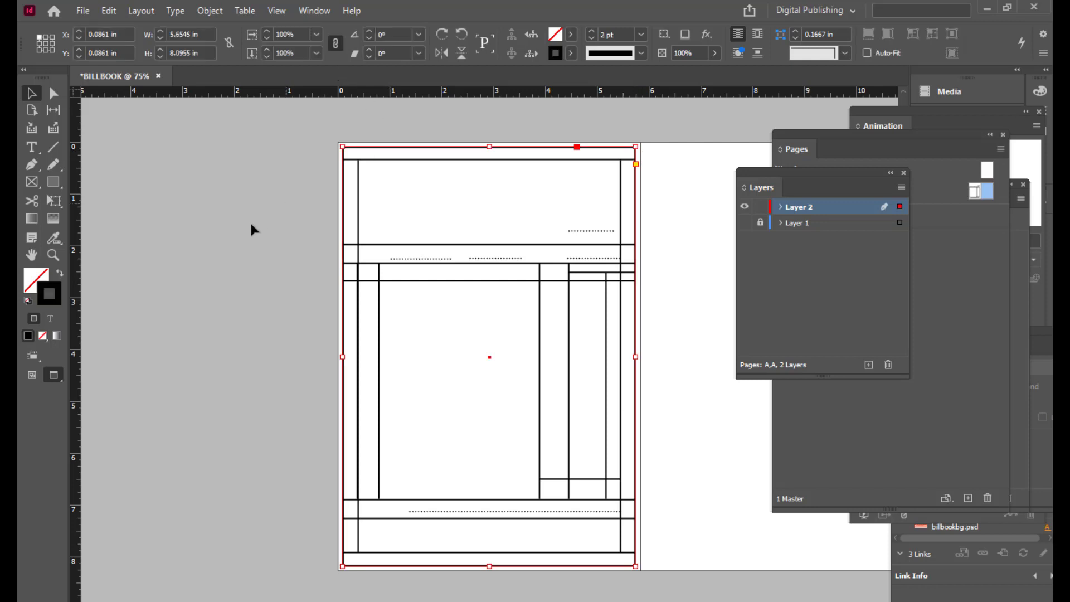
pyautogui.click(313, 13)
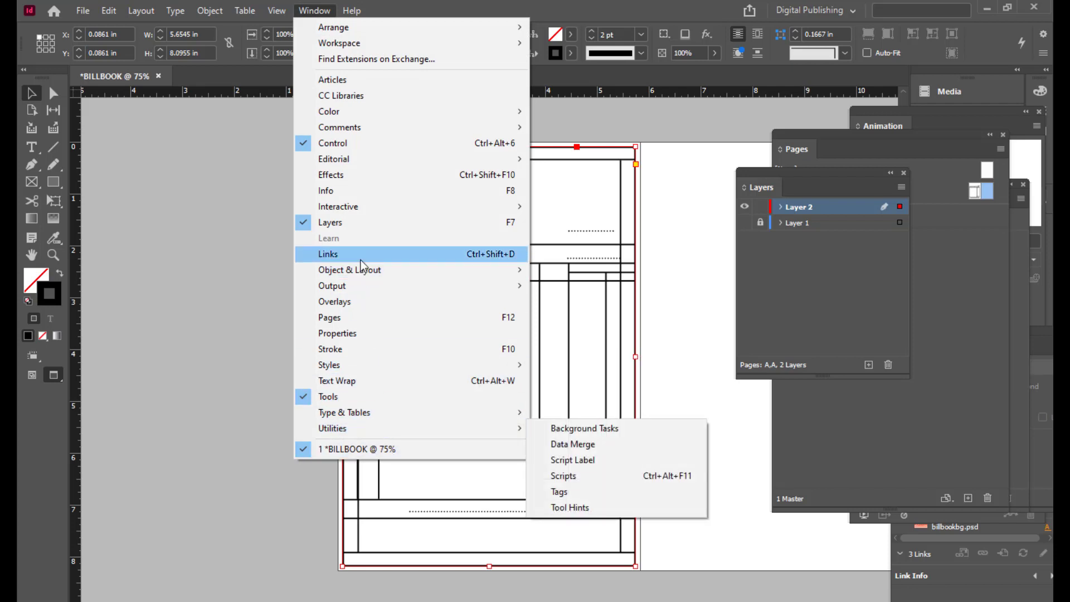
pyautogui.moveTo(363, 289)
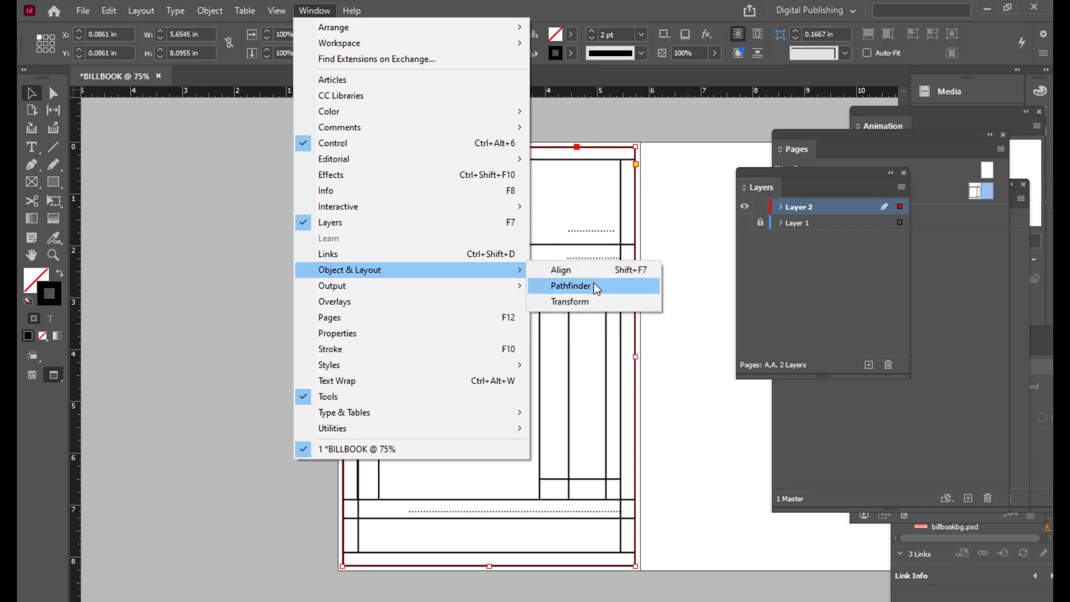
pyautogui.click(603, 288)
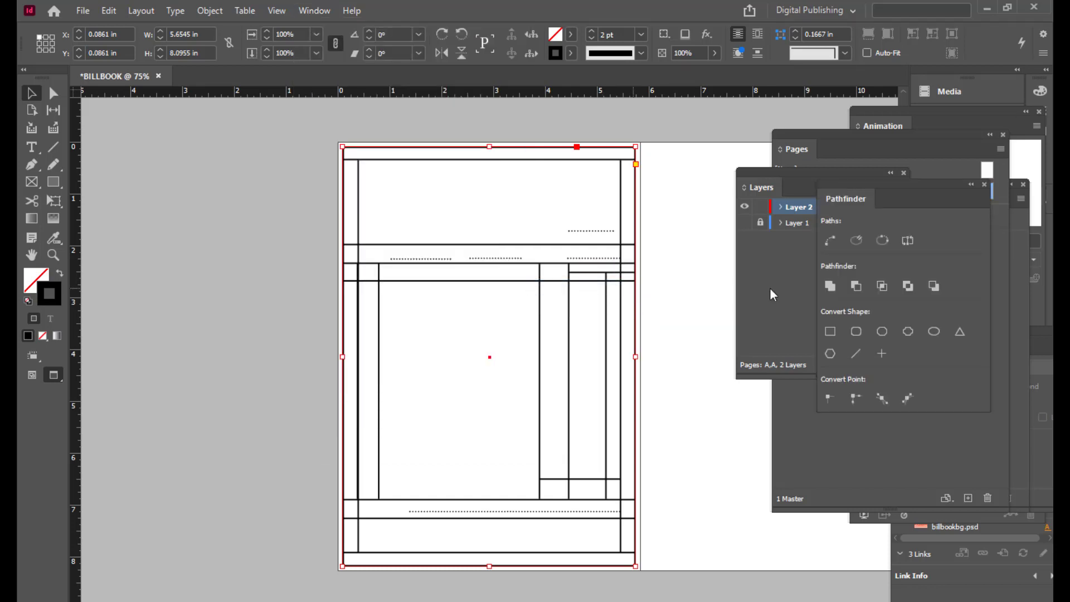
pyautogui.moveTo(848, 196); pyautogui.dragTo(732, 135)
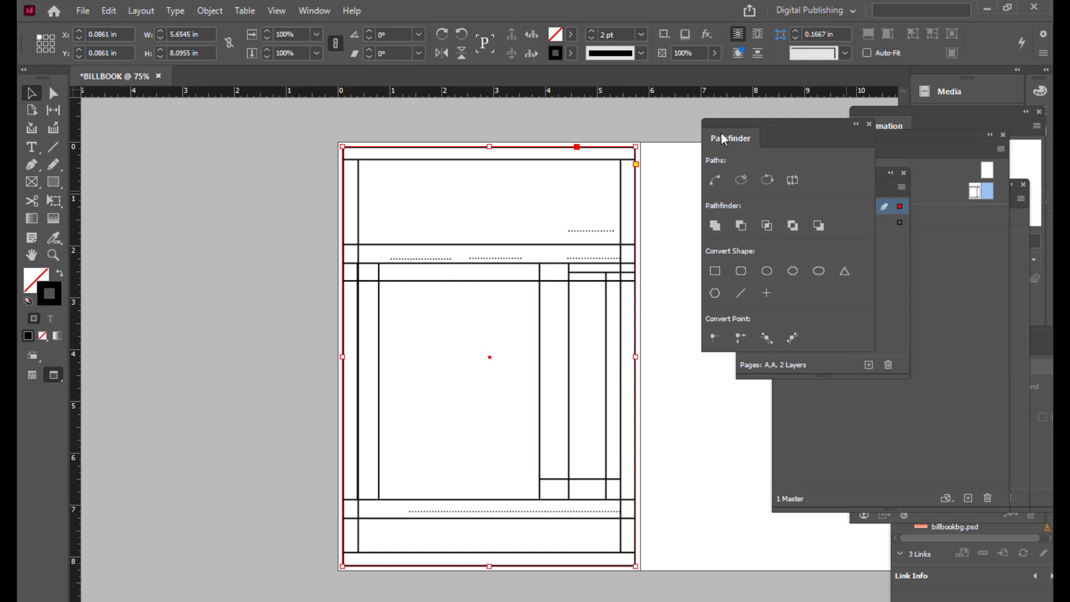
pyautogui.click(740, 273)
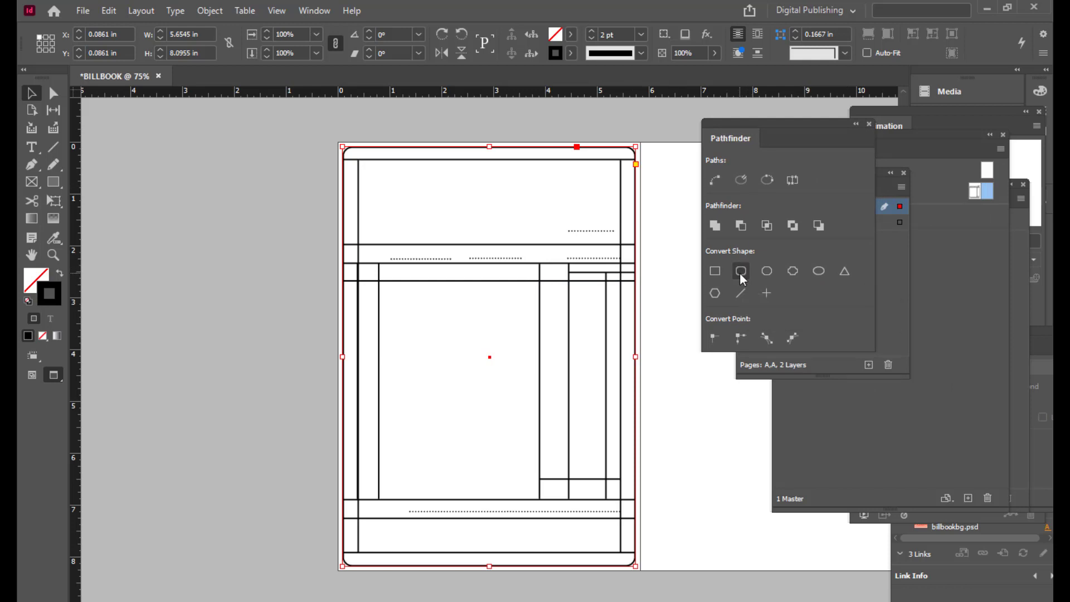
pyautogui.click(216, 167)
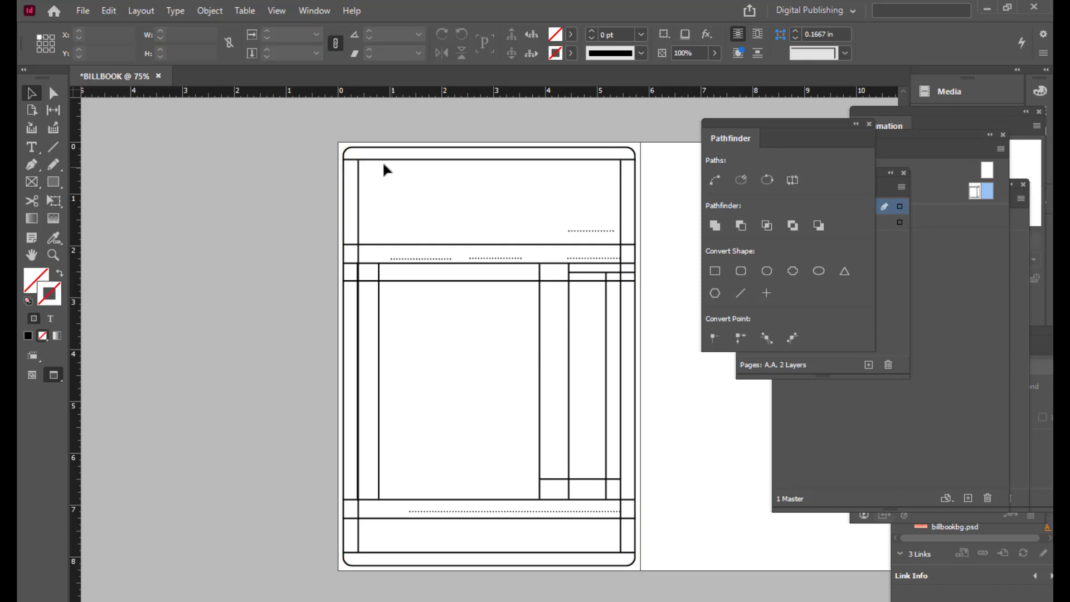
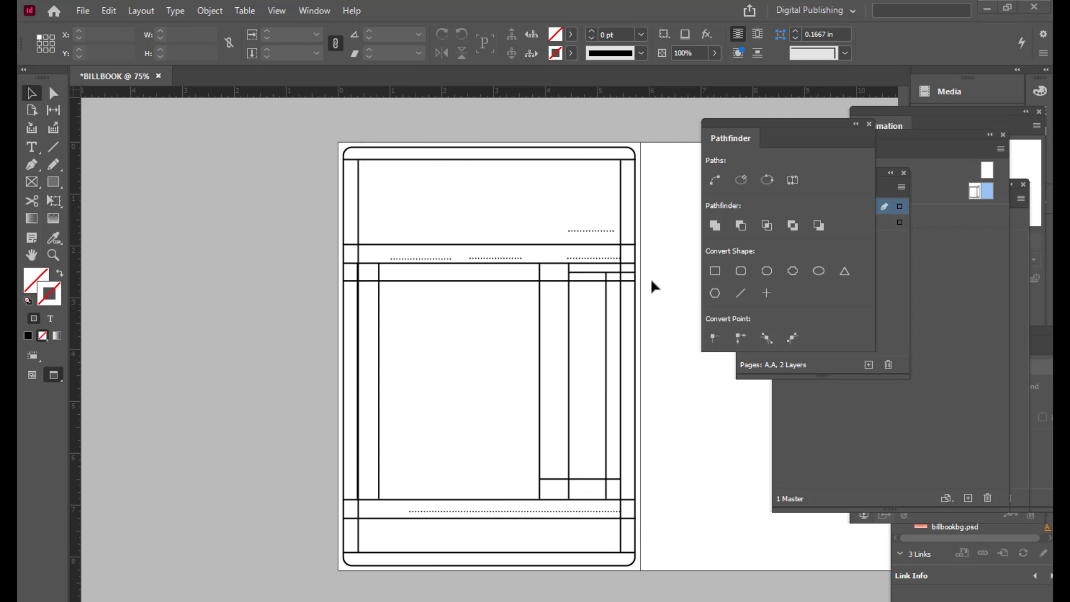
# Step: Lock Layer 2 and make Layer 1 with the reference bill visible again
pyautogui.scroll(1, 675, 104)
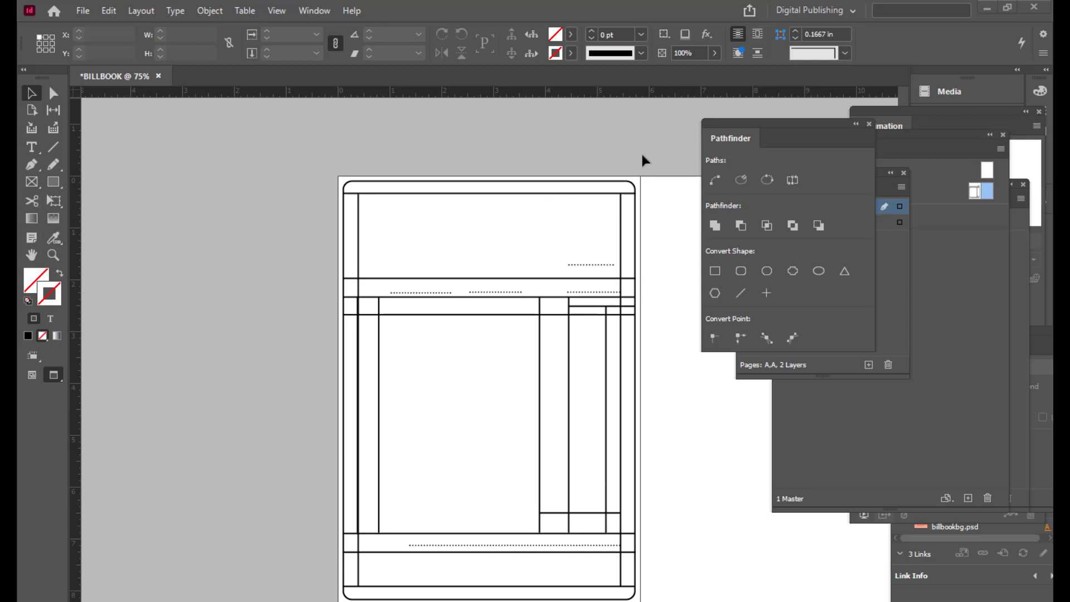
pyautogui.moveTo(752, 122); pyautogui.dragTo(813, 317)
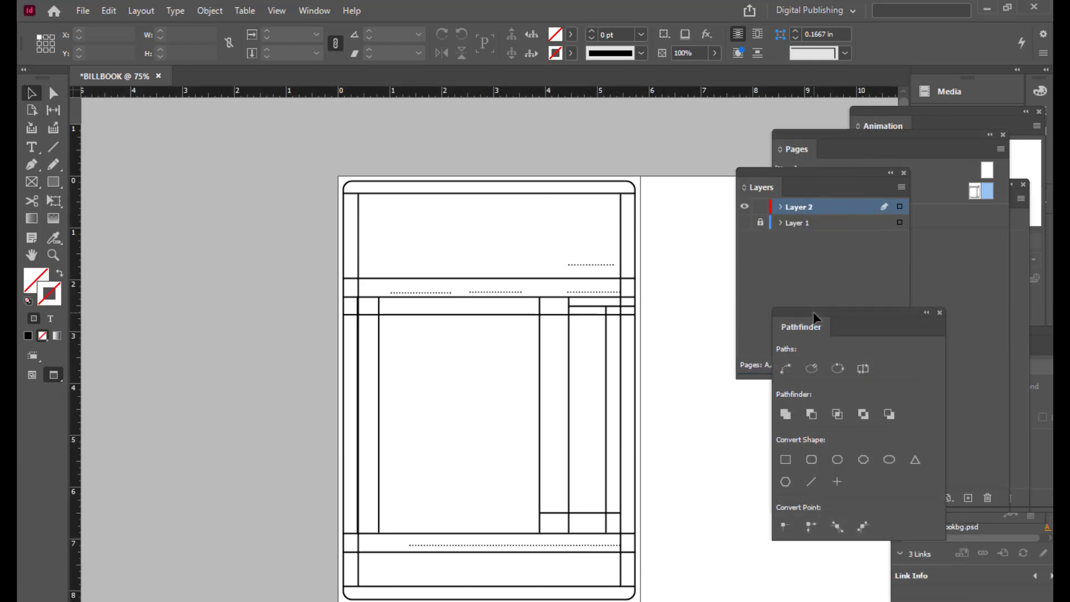
pyautogui.moveTo(756, 172); pyautogui.dragTo(743, 172)
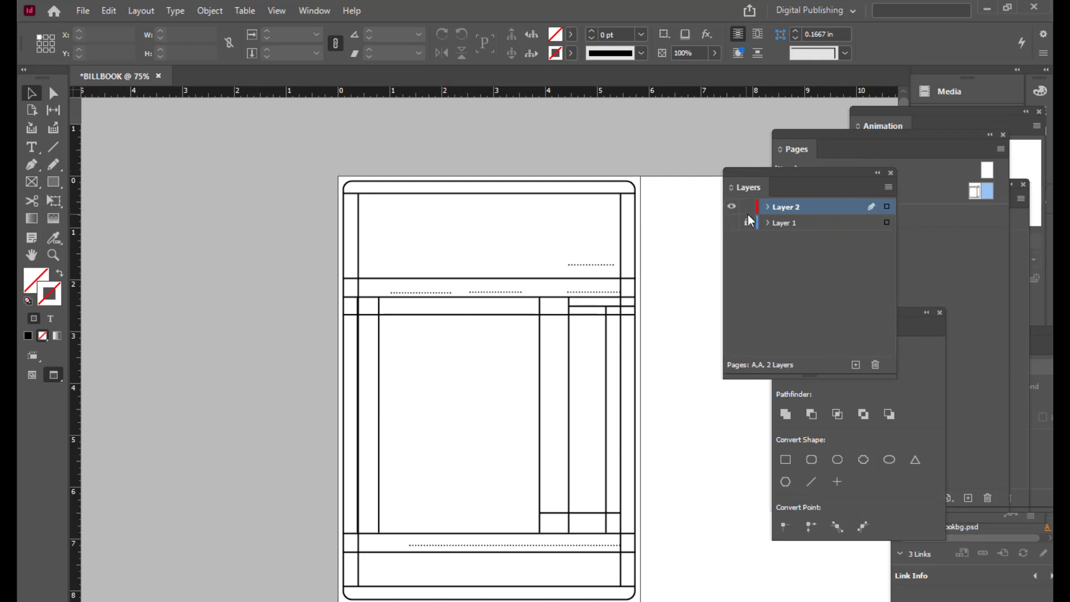
pyautogui.click(747, 206)
pyautogui.click(732, 223)
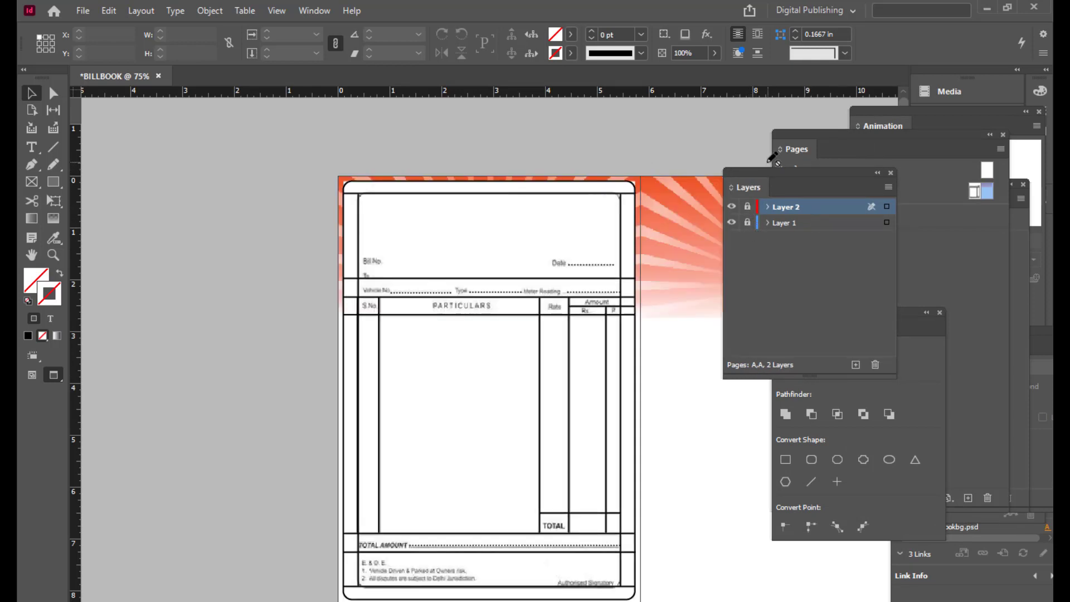
# Step: Add a new layer above Layer 2, uncover the artwork beside the Layers panel and activate the Type tool
pyautogui.moveTo(760, 177); pyautogui.dragTo(810, 137)
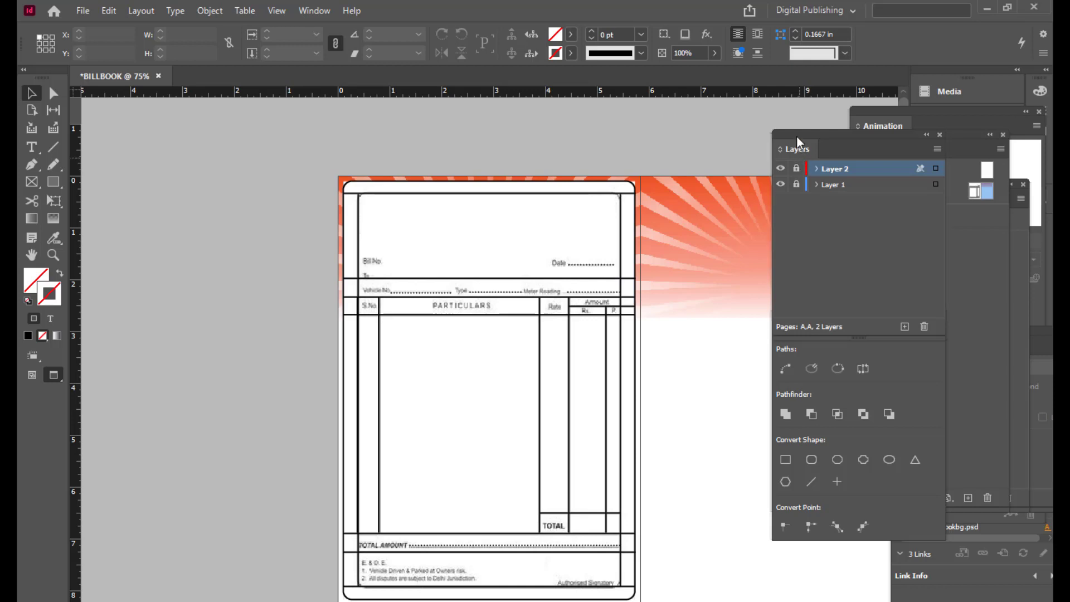
pyautogui.moveTo(797, 136); pyautogui.dragTo(775, 136)
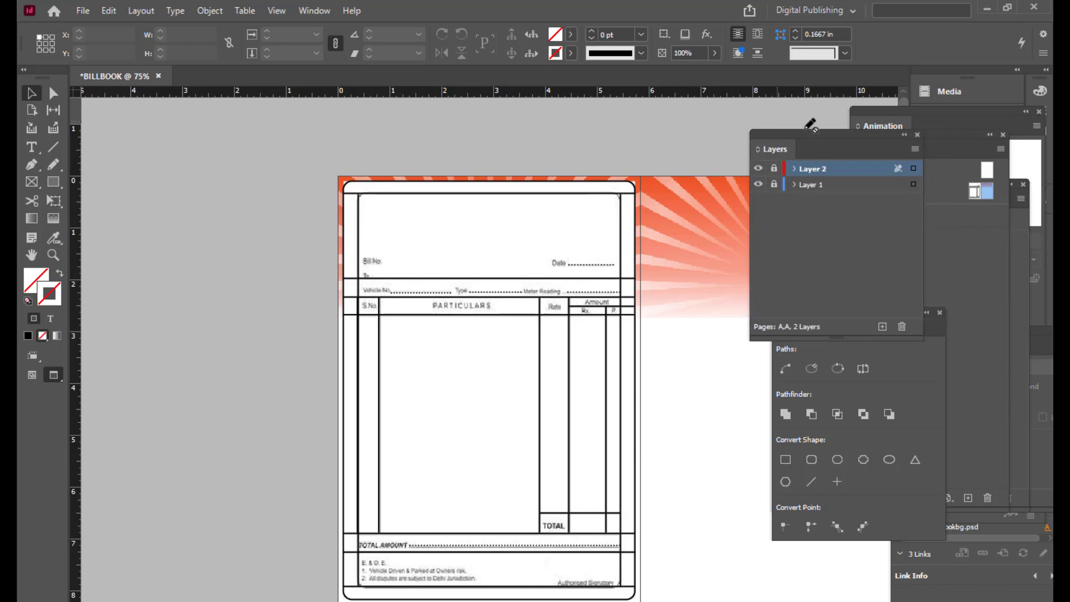
pyautogui.click(882, 327)
pyautogui.moveTo(788, 132); pyautogui.dragTo(809, 132)
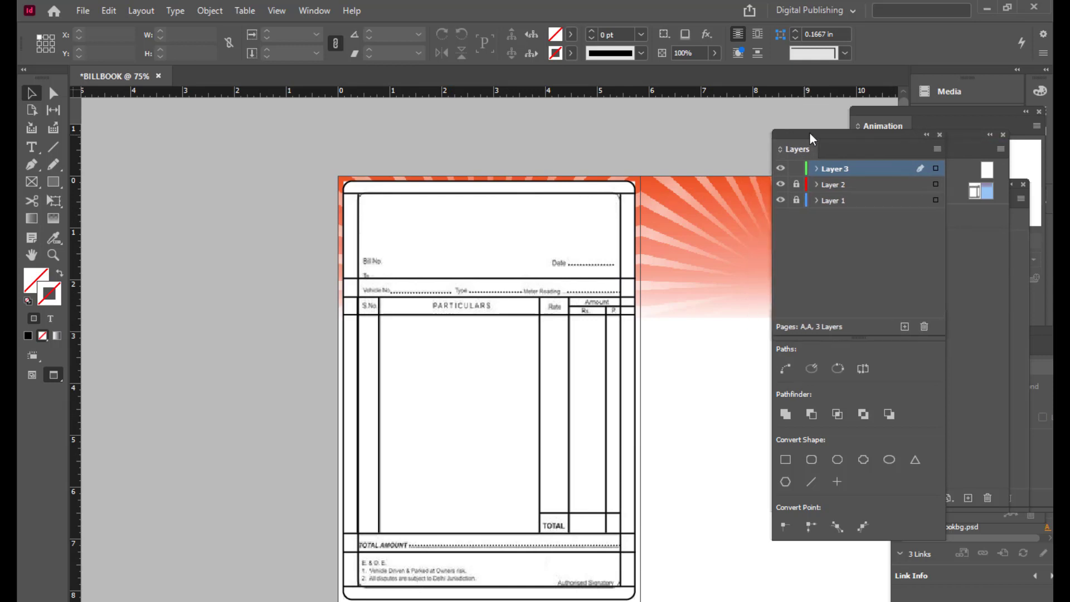
pyautogui.moveTo(809, 132); pyautogui.dragTo(701, 145)
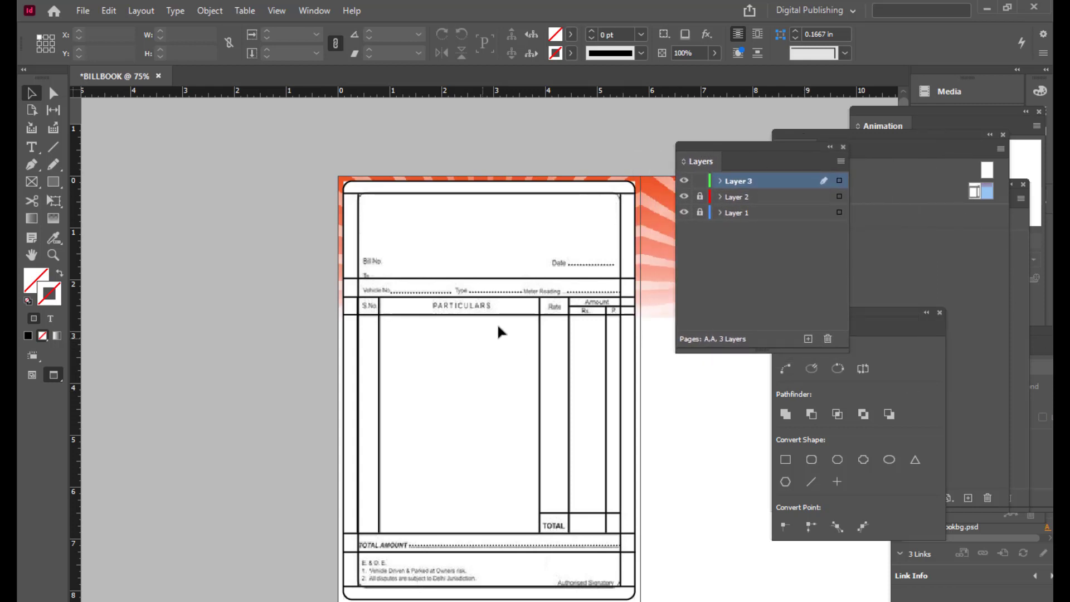
pyautogui.click(28, 148)
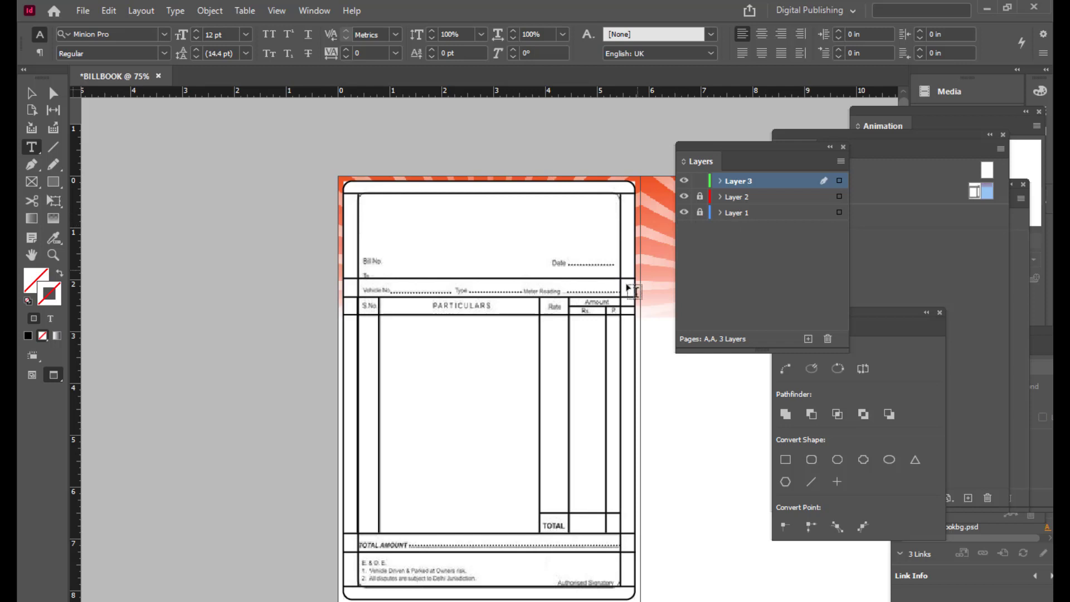
# Step: Hide Layer 1 and add a text frame reading "Date" on Layer 3, near the dotted line in the header area
pyautogui.click(683, 217)
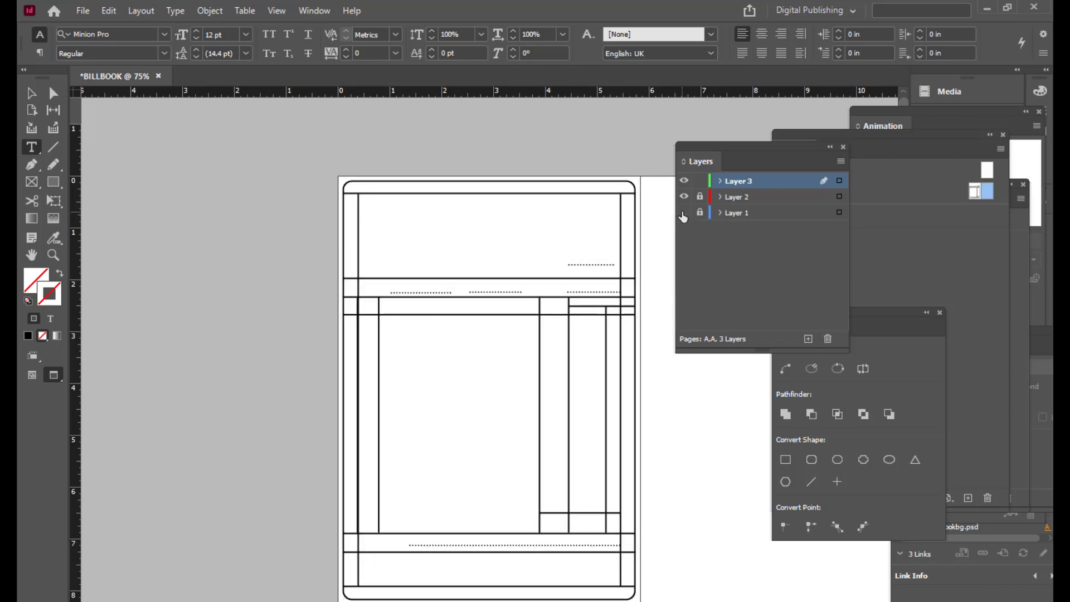
pyautogui.click(683, 216)
pyautogui.click(683, 216)
pyautogui.moveTo(502, 253); pyautogui.dragTo(563, 262)
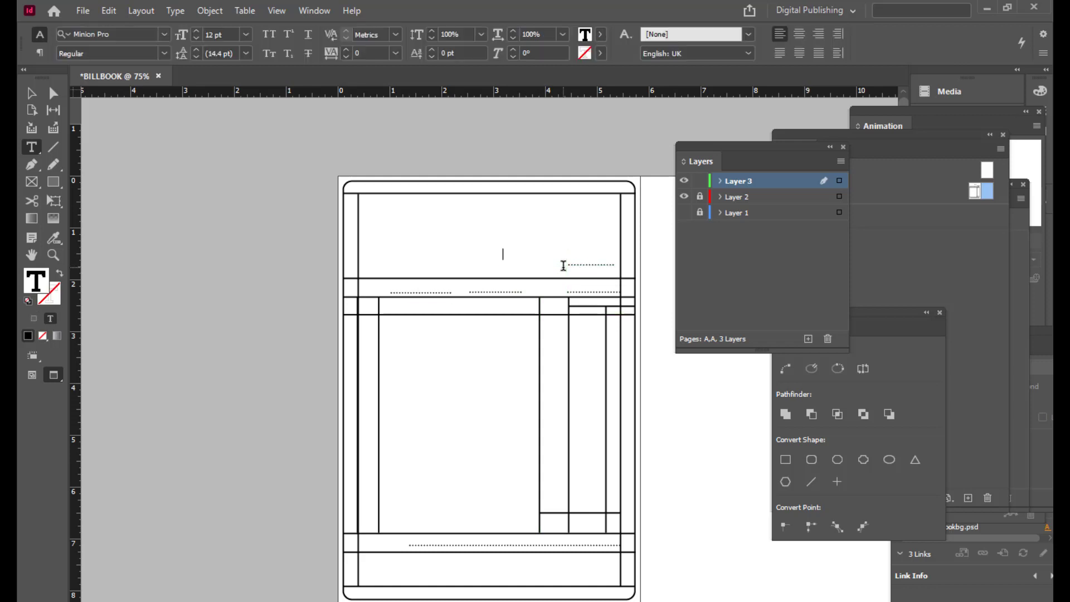
pyautogui.write('Date')
# Step: Format the "Date" text as Times New Roman Bold and align it right within its frame
pyautogui.doubleClick(521, 254)
pyautogui.click(118, 36)
pyautogui.write('t')
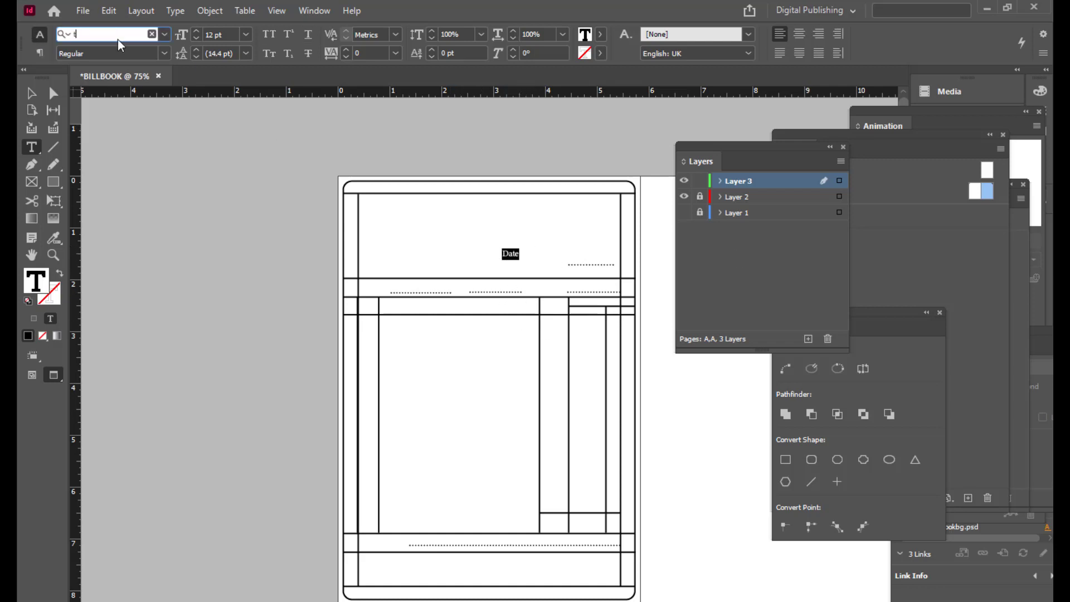
pyautogui.write('ime')
pyautogui.click(125, 103)
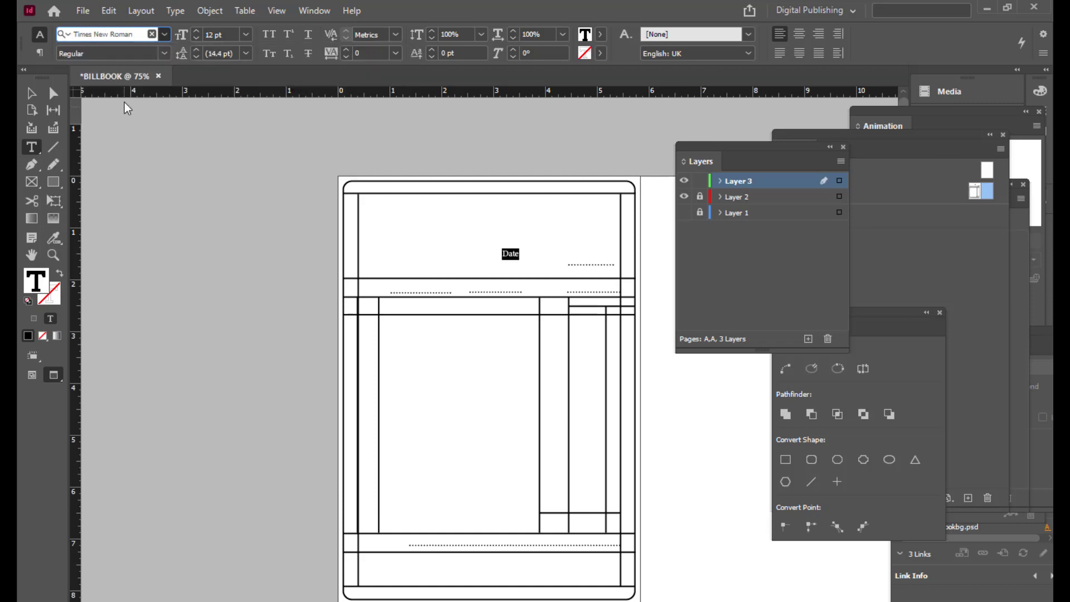
pyautogui.click(31, 93)
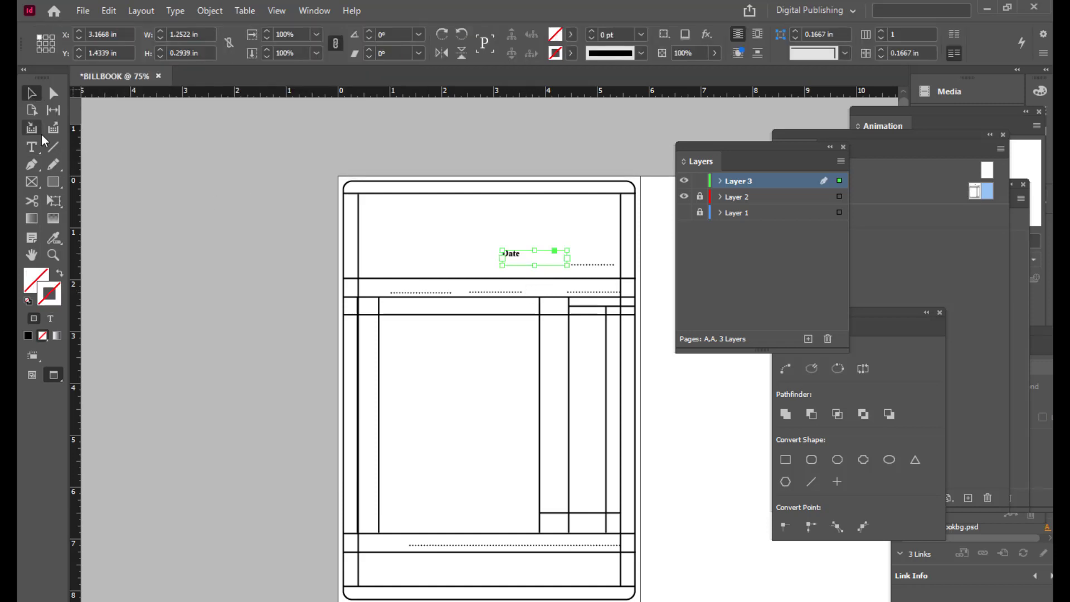
pyautogui.click(31, 147)
pyautogui.moveTo(522, 254); pyautogui.dragTo(450, 250)
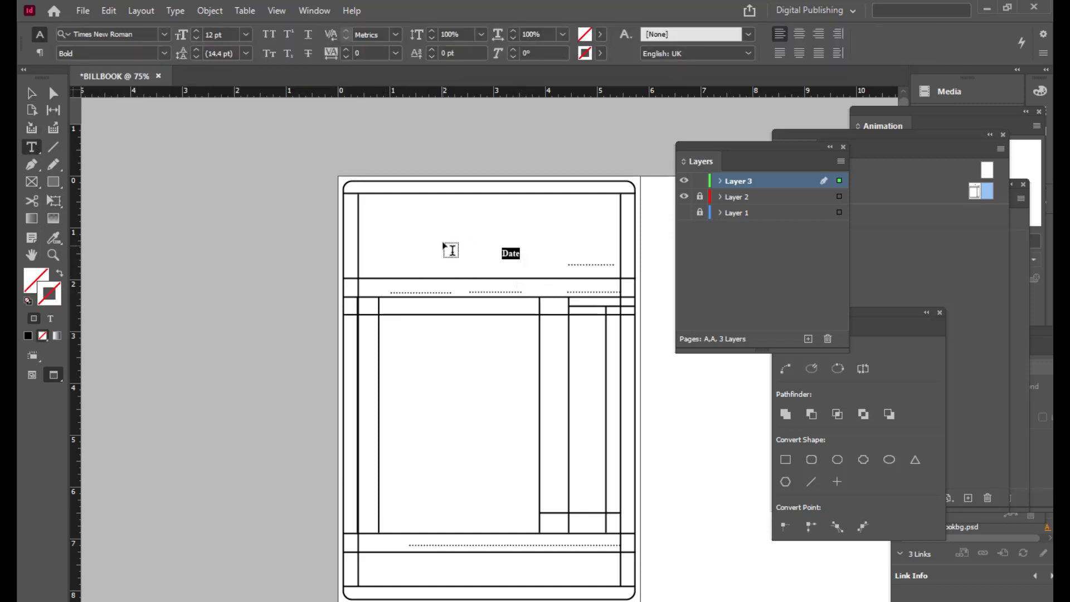
pyautogui.click(819, 34)
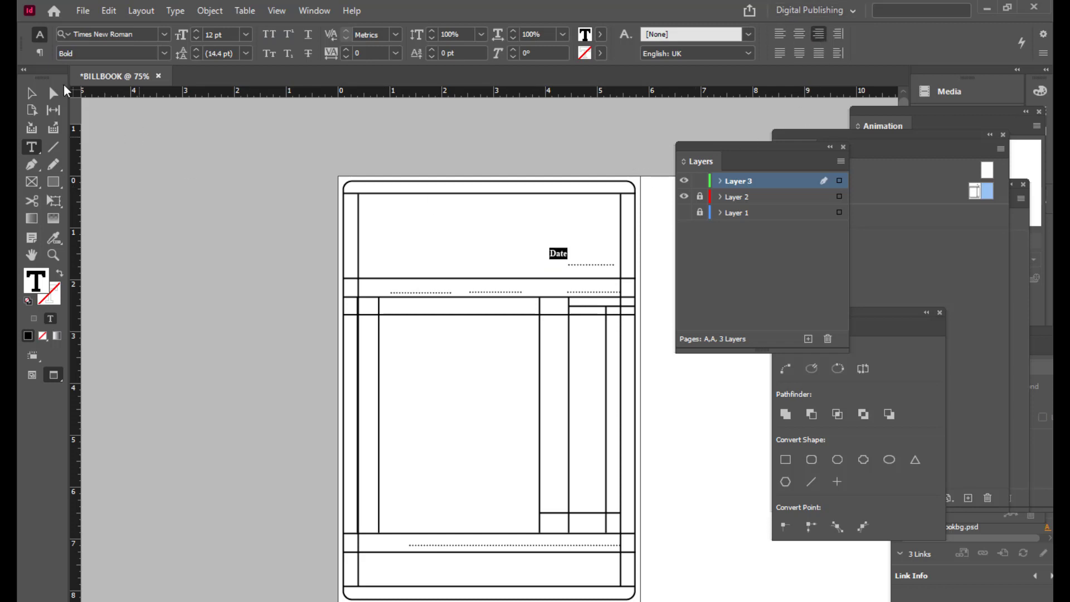
# Step: Move the "Date" frame to about X 3.11 in, Y 1.61 in, directly before its dotted line, and deselect it
pyautogui.click(31, 93)
pyautogui.moveTo(564, 255); pyautogui.dragTo(560, 266)
pyautogui.press('Left')
pyautogui.press('Left')
pyautogui.press('Left')
pyautogui.press('Left')
pyautogui.press('Left')
pyautogui.press('Left')
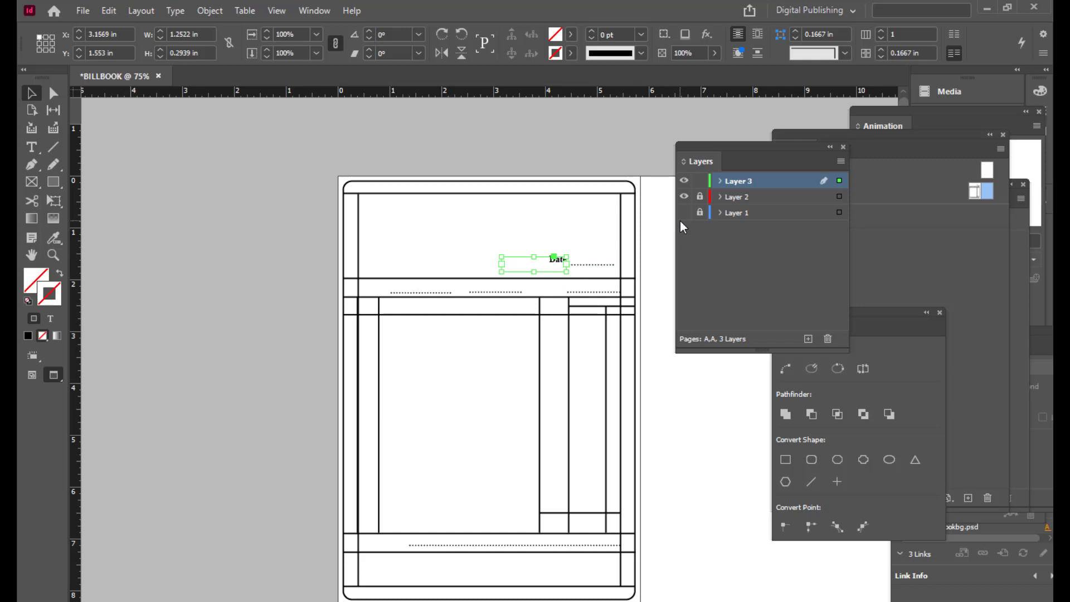
pyautogui.press('Down')
pyautogui.press('Down')
pyautogui.press('Down')
pyautogui.press('Down')
pyautogui.press('Down')
pyautogui.press('Down')
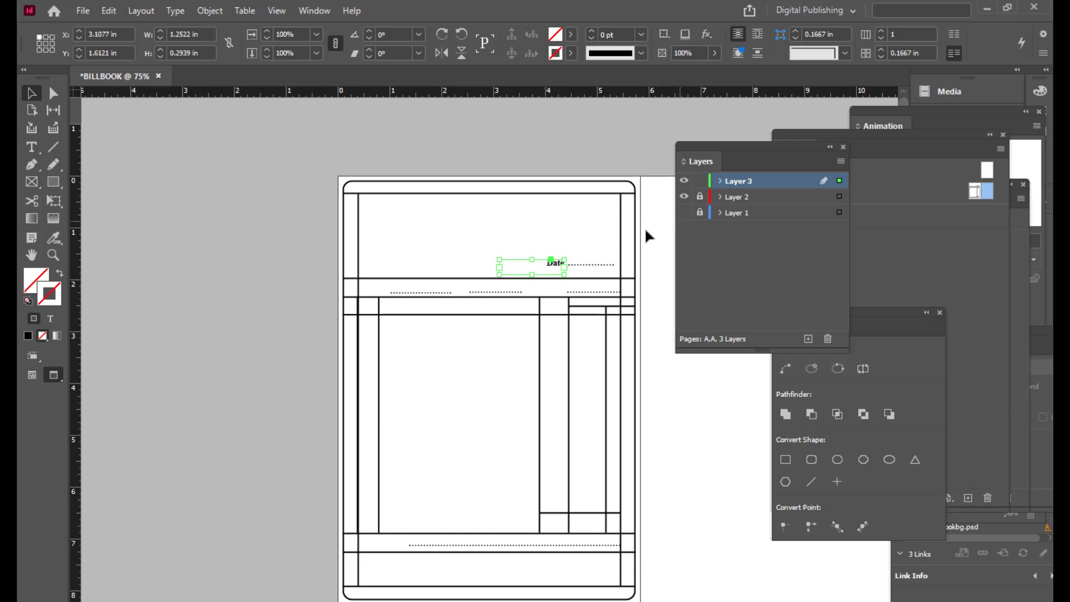
pyautogui.click(476, 143)
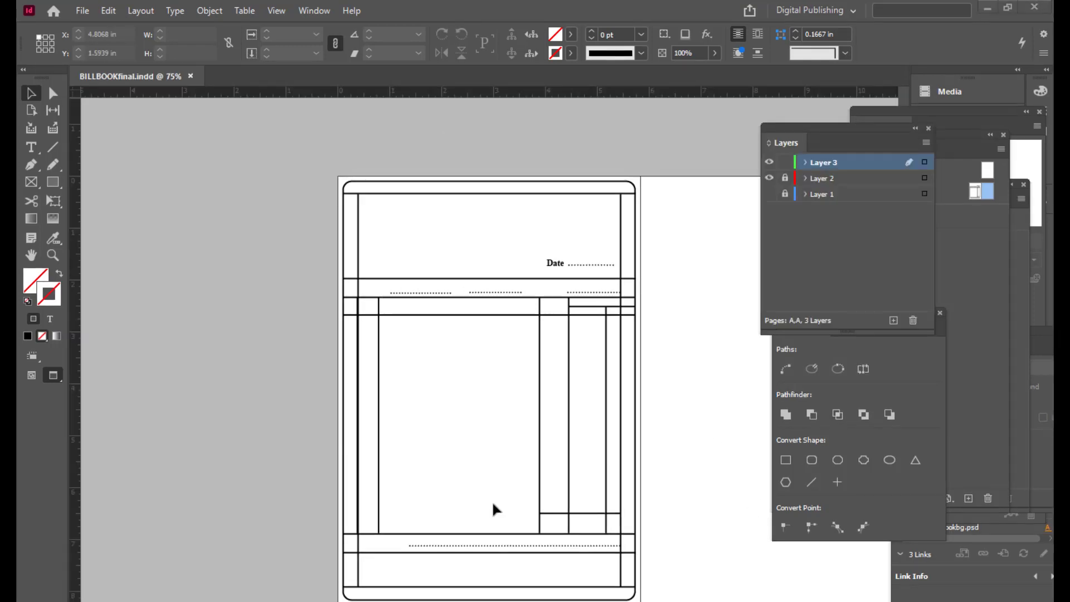
# Step: Unlock Layer 2 and draw on it a horizontal line about 2.77 in long to the left of the "Date" label
pyautogui.click(50, 144)
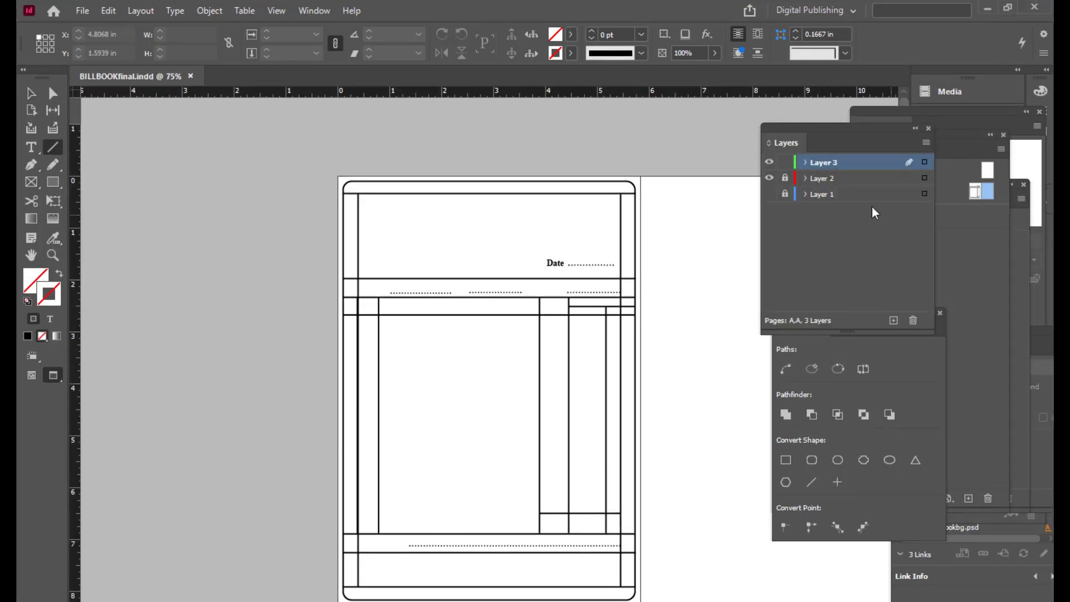
pyautogui.click(784, 178)
pyautogui.click(849, 180)
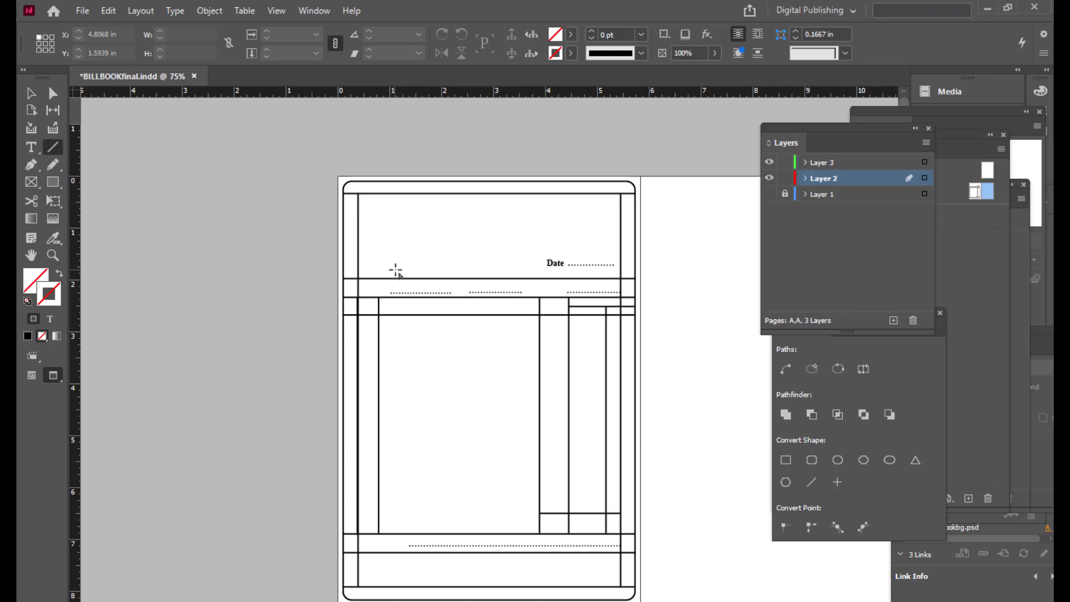
pyautogui.moveTo(395, 270); pyautogui.dragTo(539, 275)
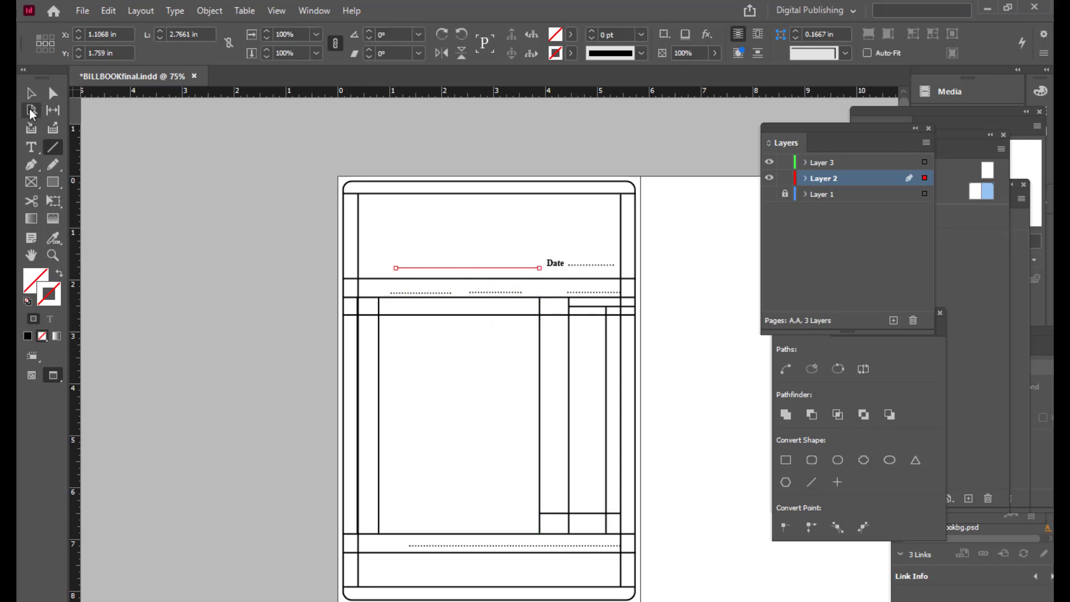
# Step: Give the new header line a black 2 pt stroke in the Japanese Dots style
pyautogui.click(30, 93)
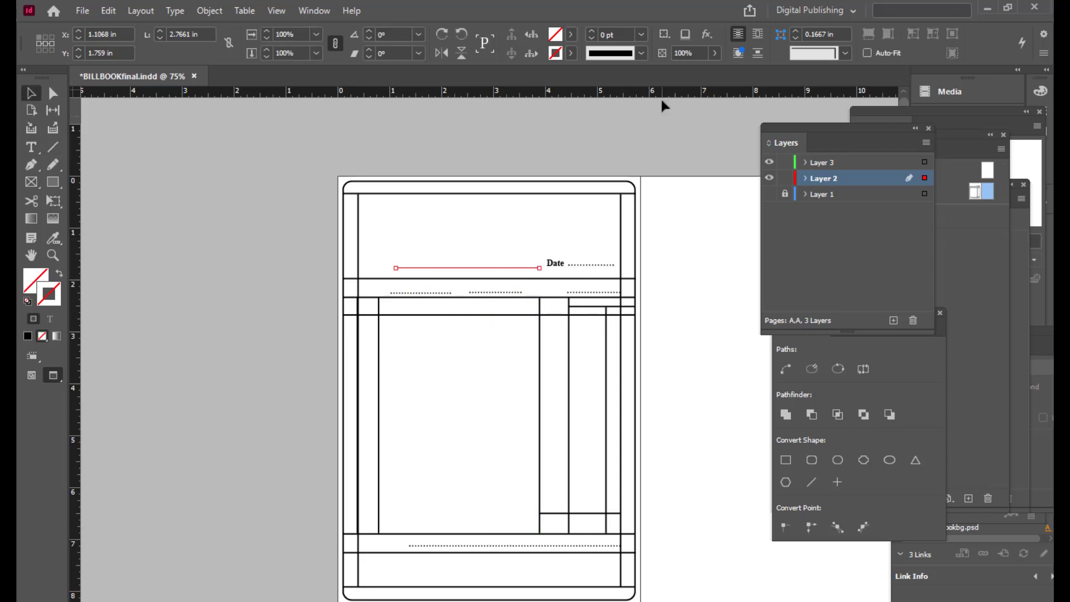
pyautogui.click(572, 53)
pyautogui.click(427, 146)
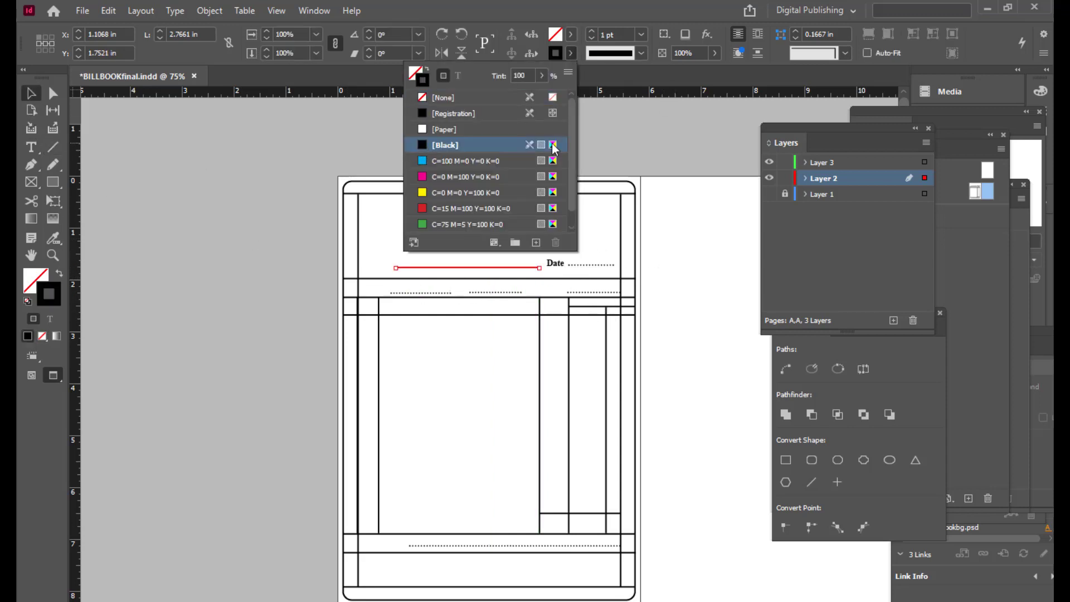
pyautogui.click(592, 32)
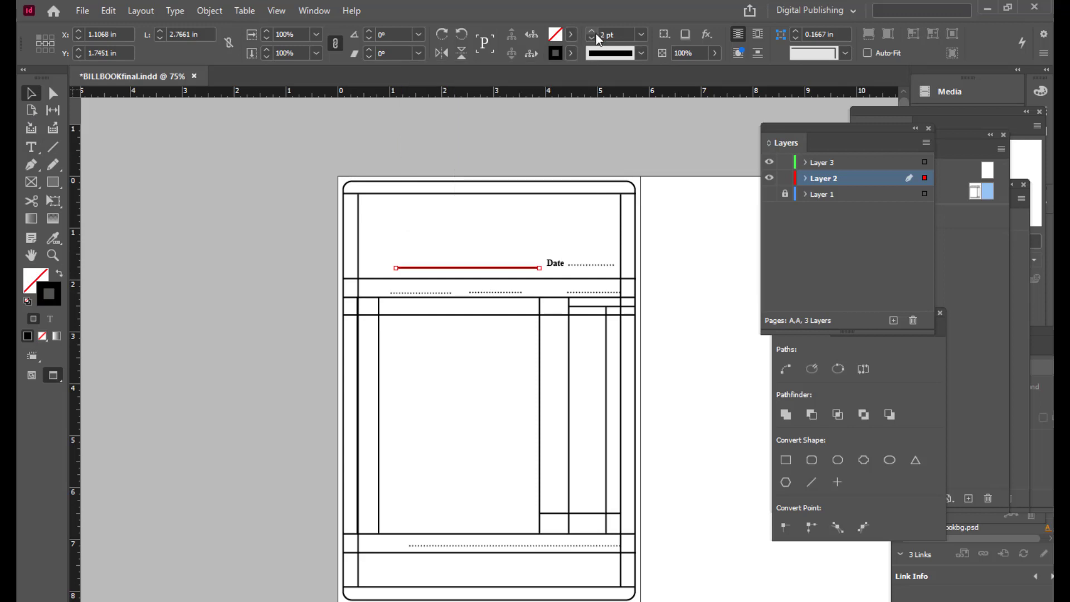
pyautogui.click(641, 53)
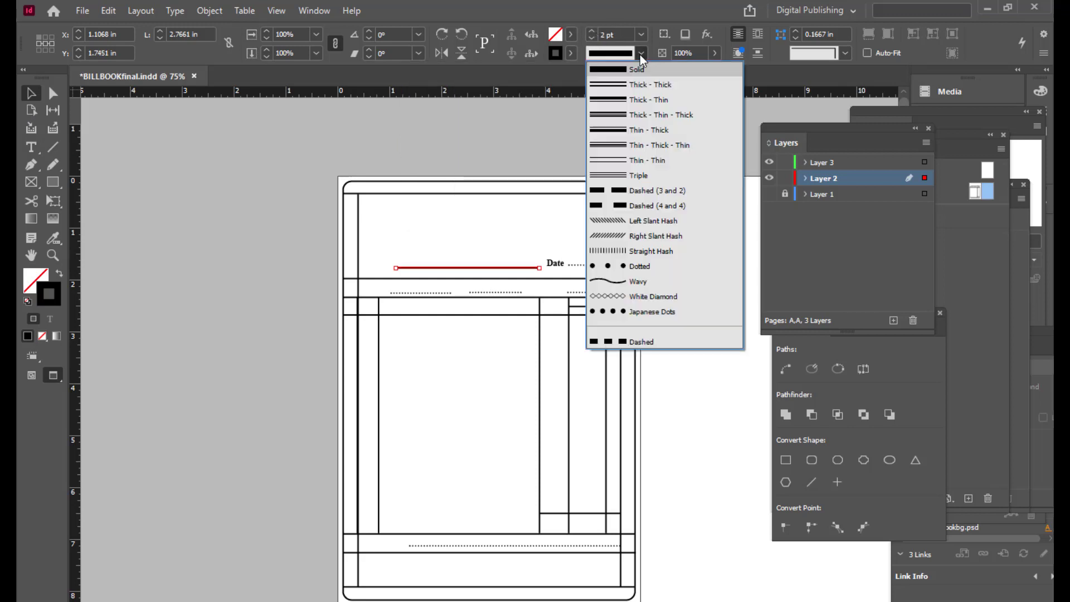
pyautogui.click(614, 315)
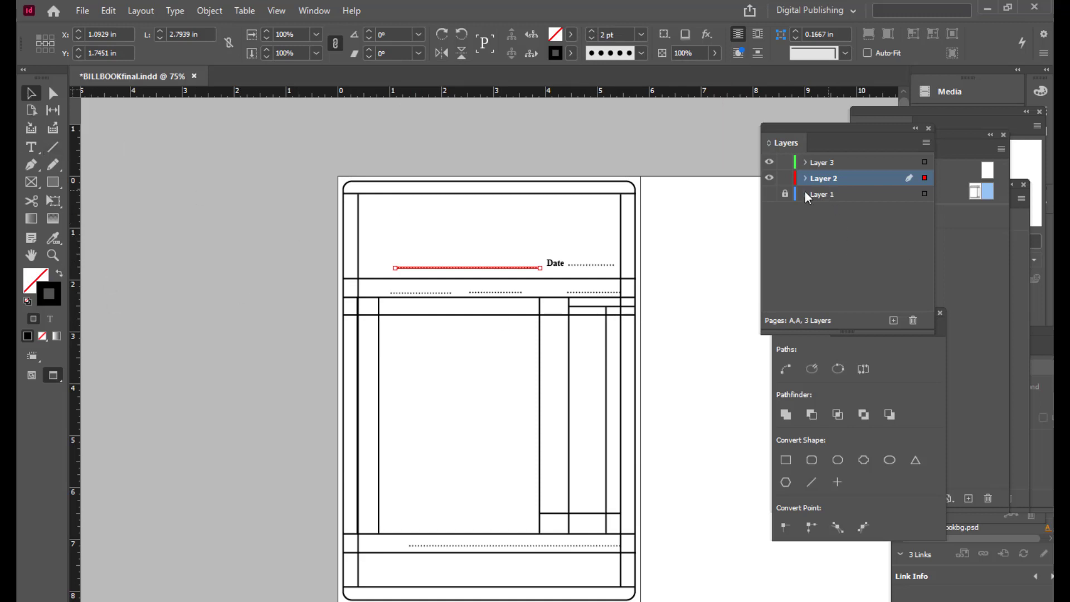
# Step: Select the "Date" label together with its short dotted line and move both up, clear of the long dotted line
pyautogui.click(851, 165)
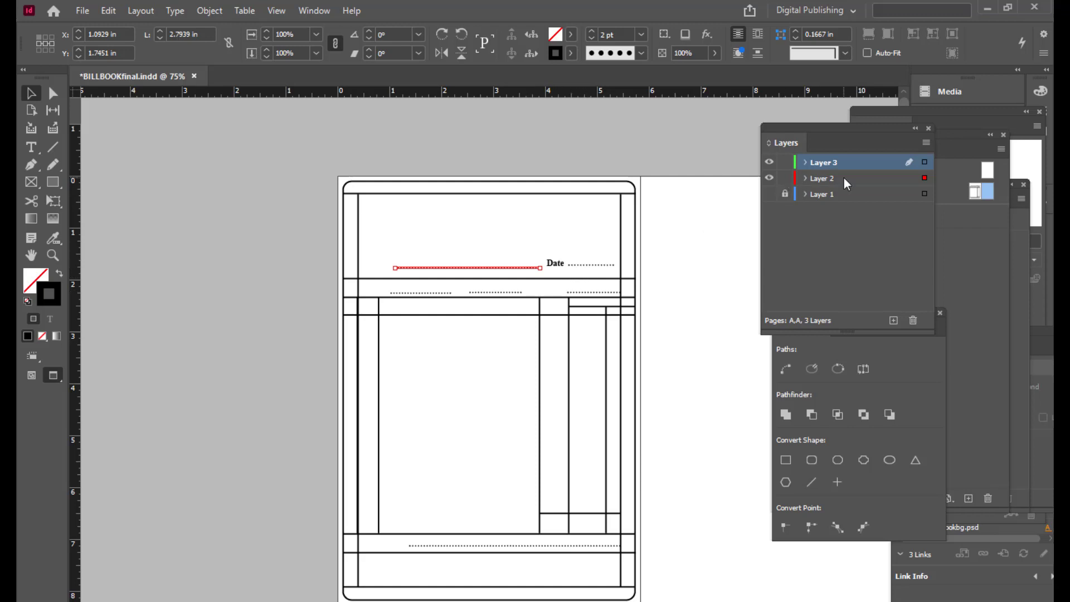
pyautogui.click(844, 178)
pyautogui.click(584, 266)
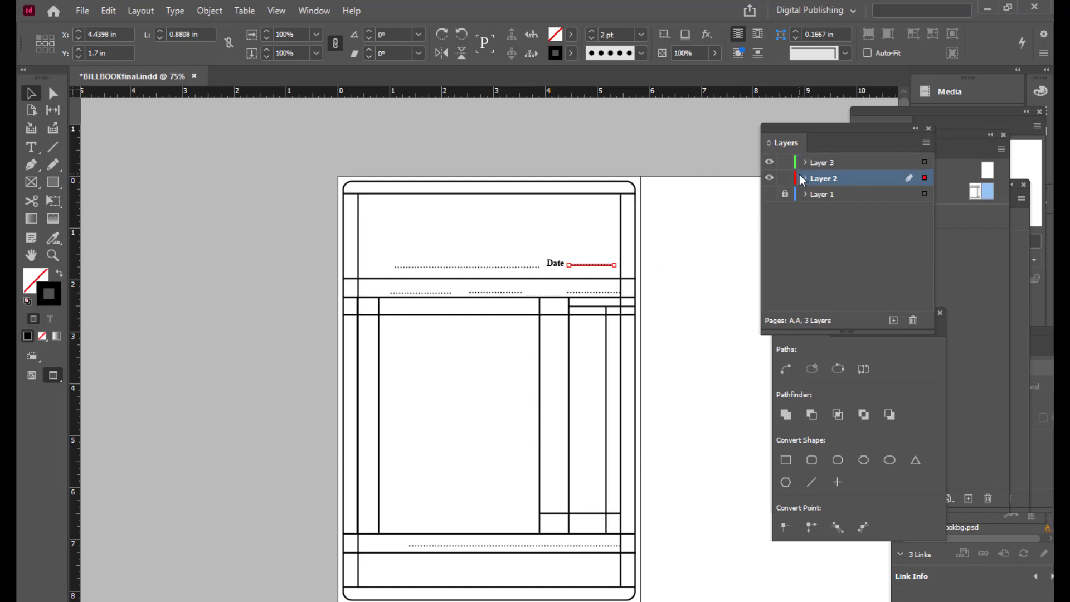
pyautogui.keyDown('shift'); pyautogui.click(559, 268); pyautogui.keyUp('shift')
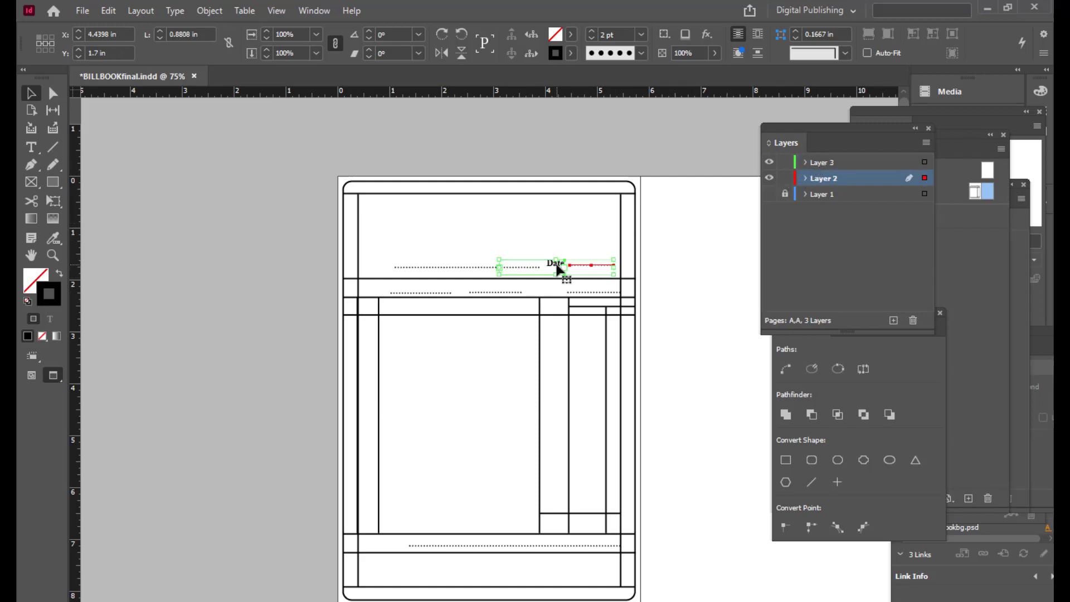
pyautogui.hotkey('shift', 'Up')
pyautogui.hotkey('shift', 'Up')
pyautogui.hotkey('shift', 'Up')
pyautogui.hotkey('shift', 'Up')
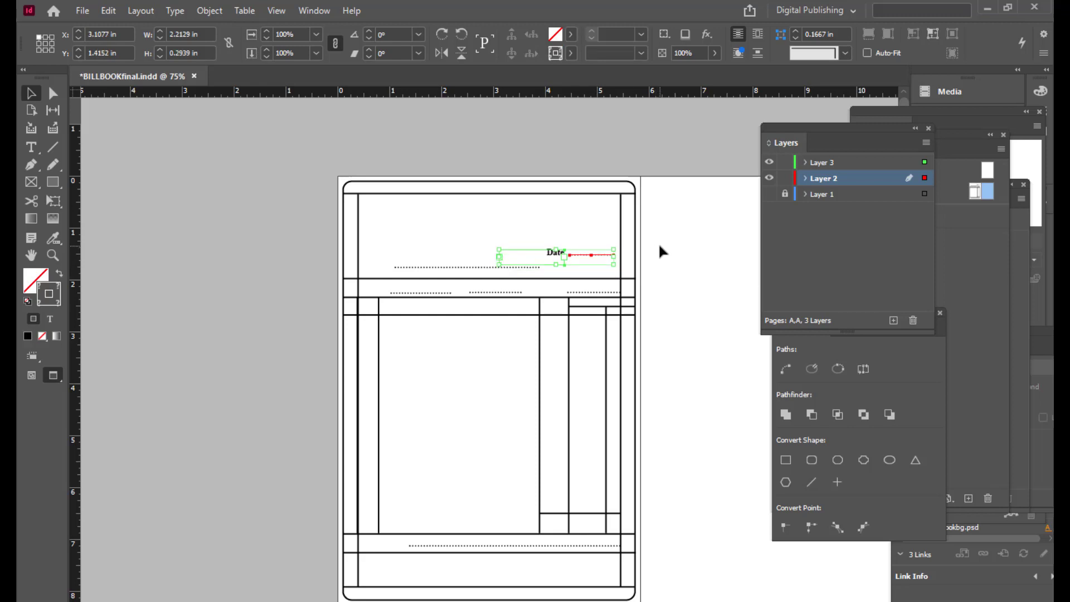
pyautogui.hotkey('shift', 'Down')
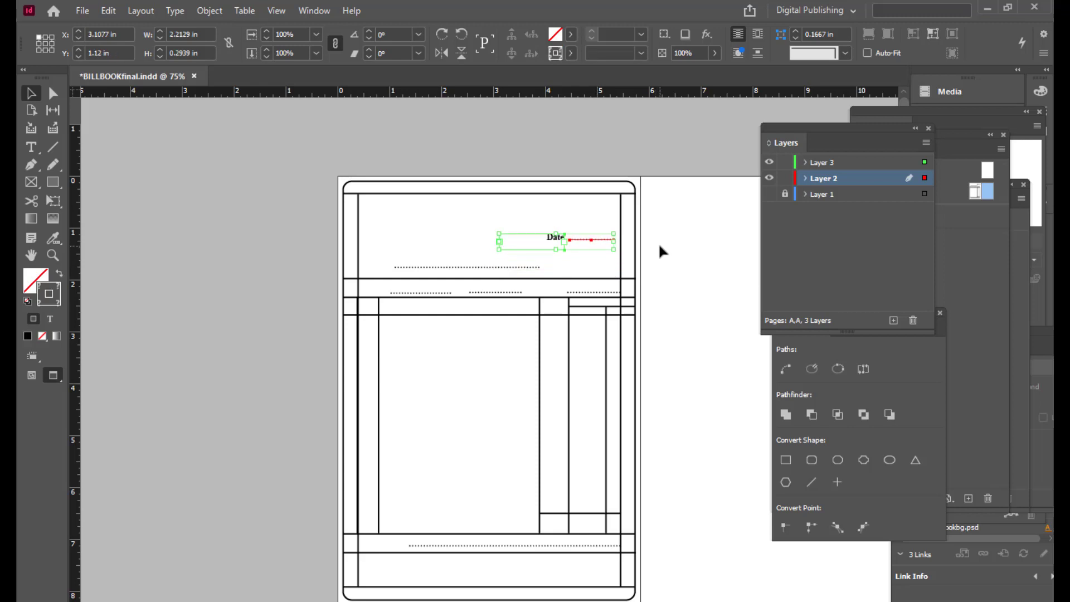
# Step: Add a small text frame reading "To" above the left end of the long dotted line
pyautogui.click(422, 269)
pyautogui.click(34, 147)
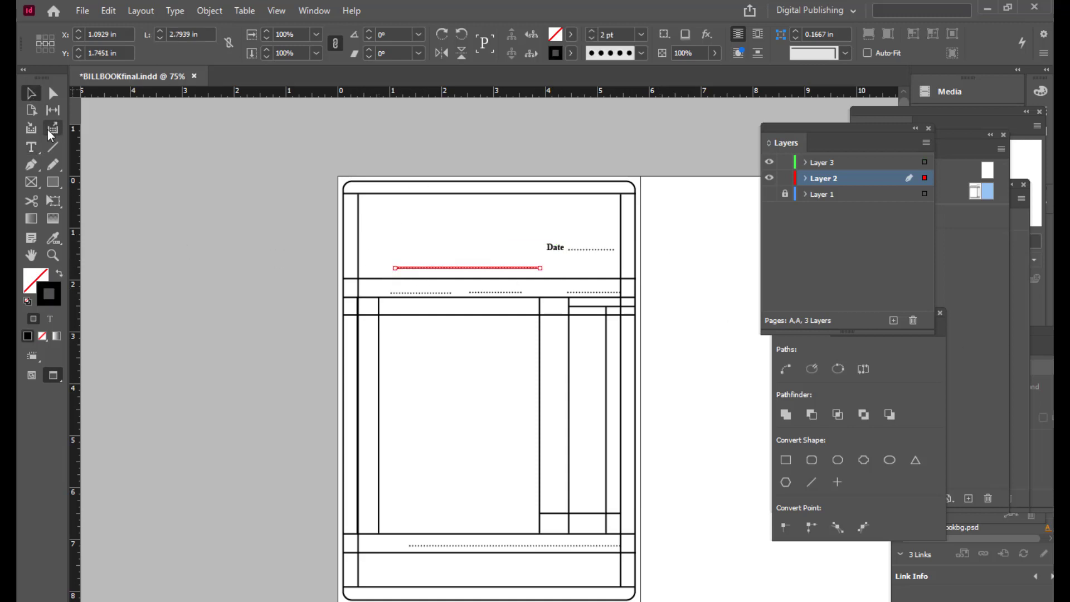
pyautogui.click(34, 147)
pyautogui.click(92, 165)
pyautogui.moveTo(395, 235); pyautogui.dragTo(432, 254)
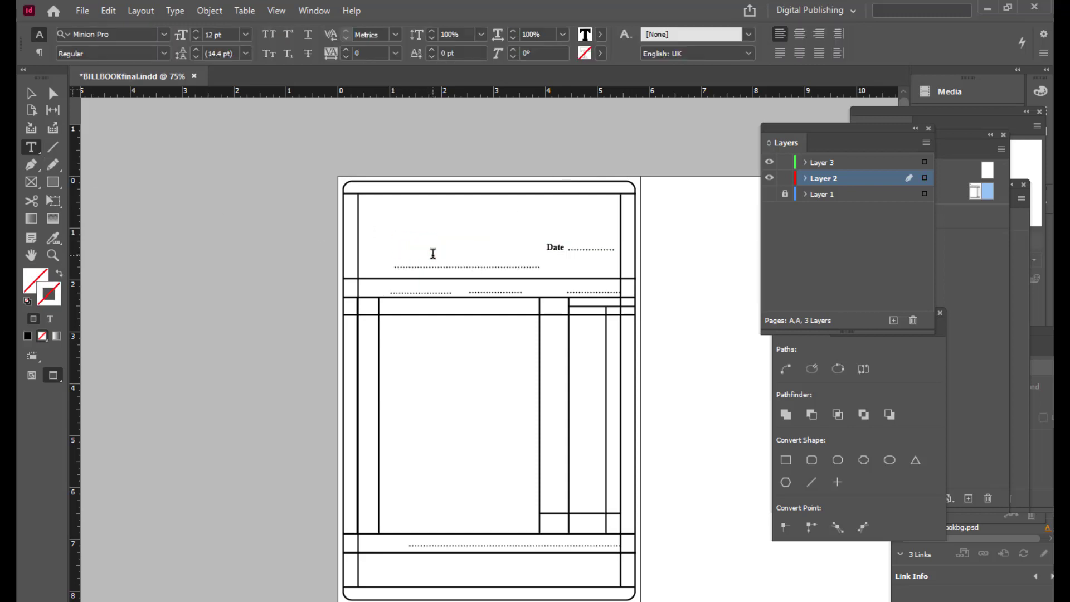
pyautogui.write('To')
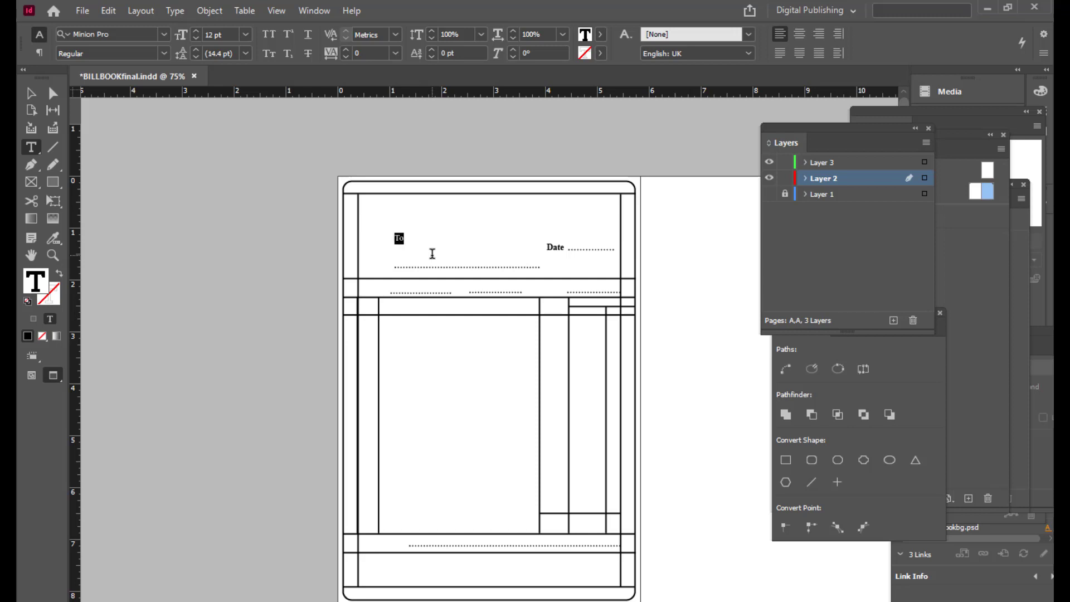
# Step: Set the "To" text in Times New Roman Bold
pyautogui.click(115, 31)
pyautogui.write('t')
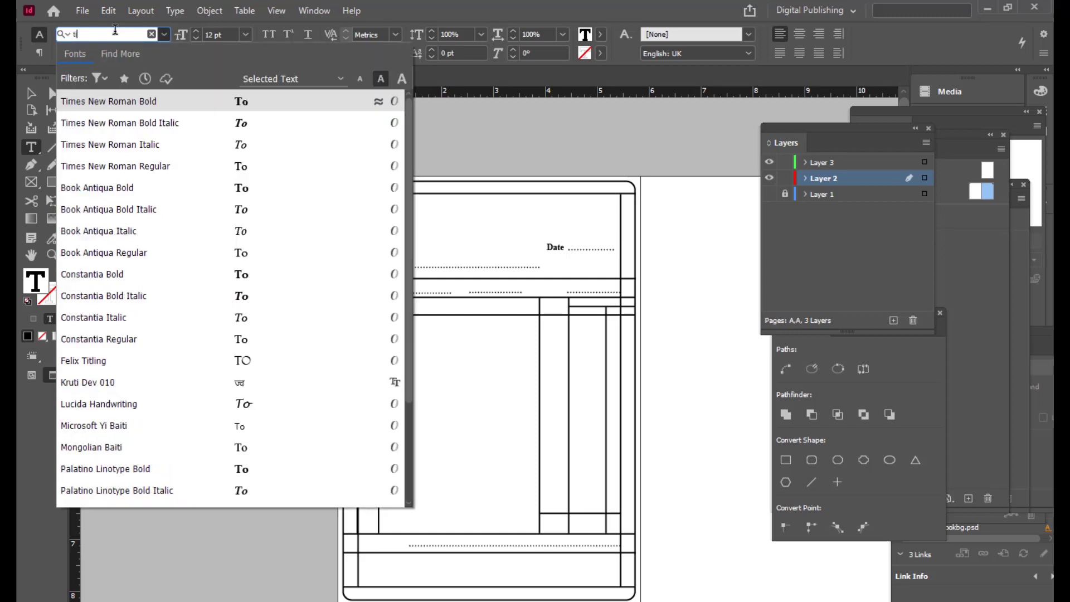
pyautogui.write('imes')
pyautogui.click(149, 101)
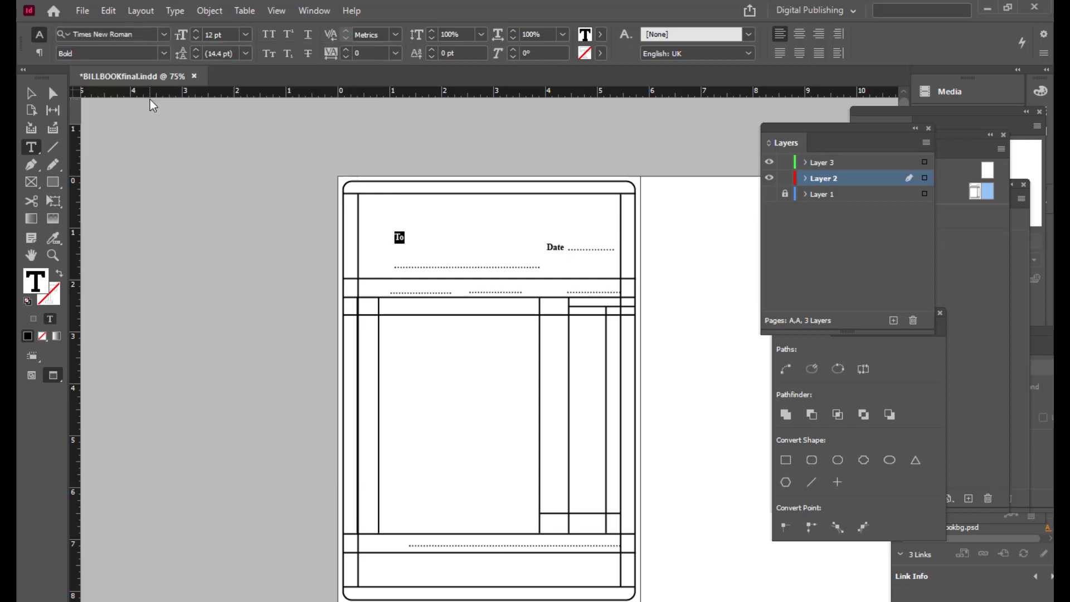
# Step: Shrink the "To" frame to about 0.28 by 0.28 in and place it before the long dotted line
pyautogui.click(31, 93)
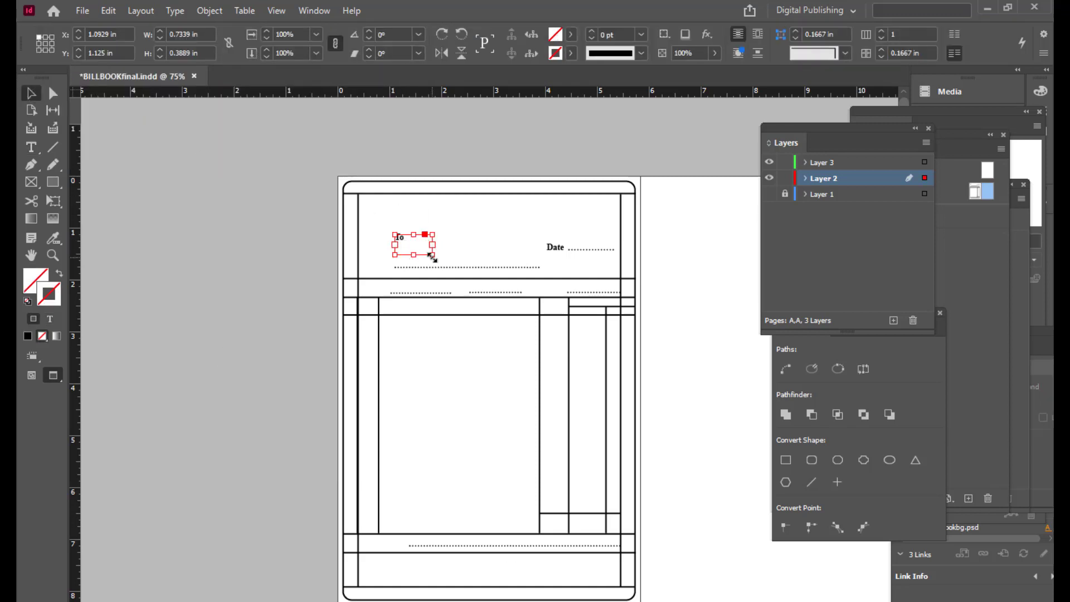
pyautogui.moveTo(432, 255); pyautogui.dragTo(386, 269)
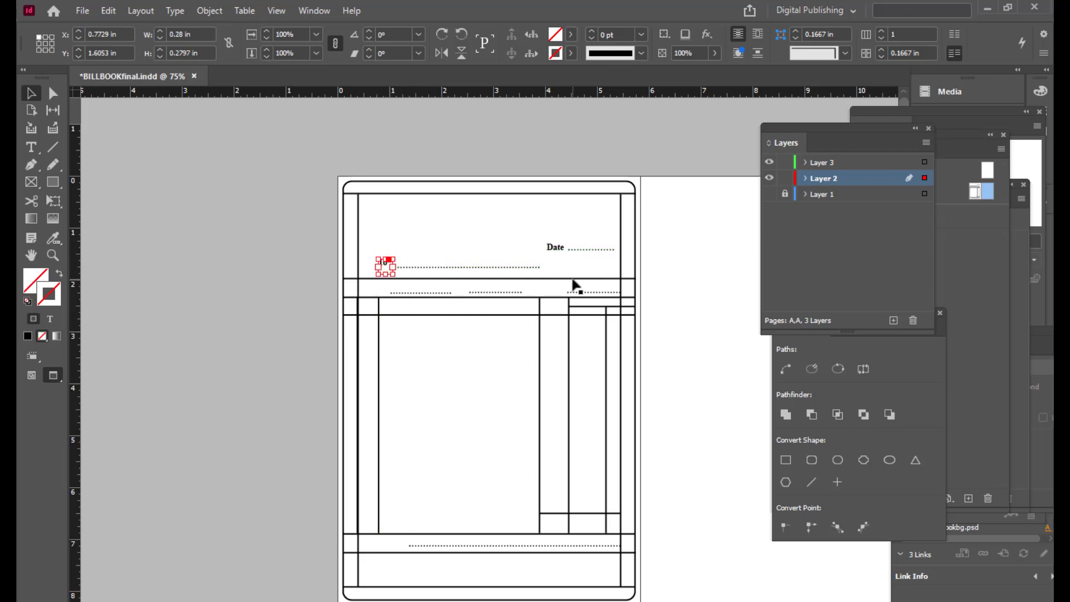
pyautogui.press('Down')
pyautogui.press('Down')
pyautogui.press('Down')
pyautogui.press('Down')
pyautogui.press('Up')
pyautogui.click(660, 258)
# Step: Transfer the "To" label from Layer 2 to Layer 3 and place it at about X 0.77 in, Y 1.61 in
pyautogui.click(861, 165)
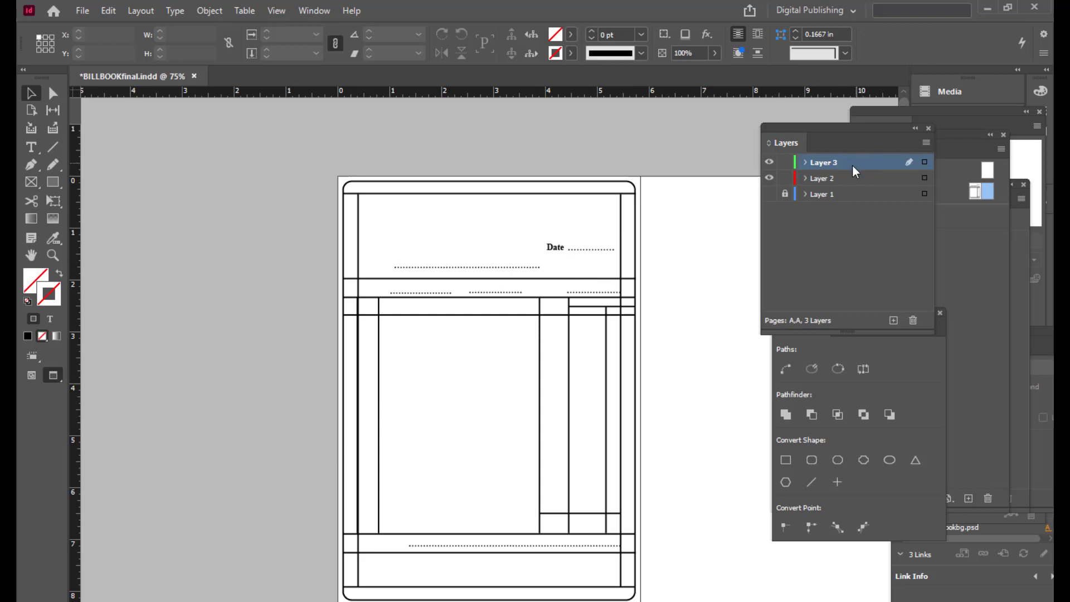
pyautogui.hotkey('ctrl', 'v')
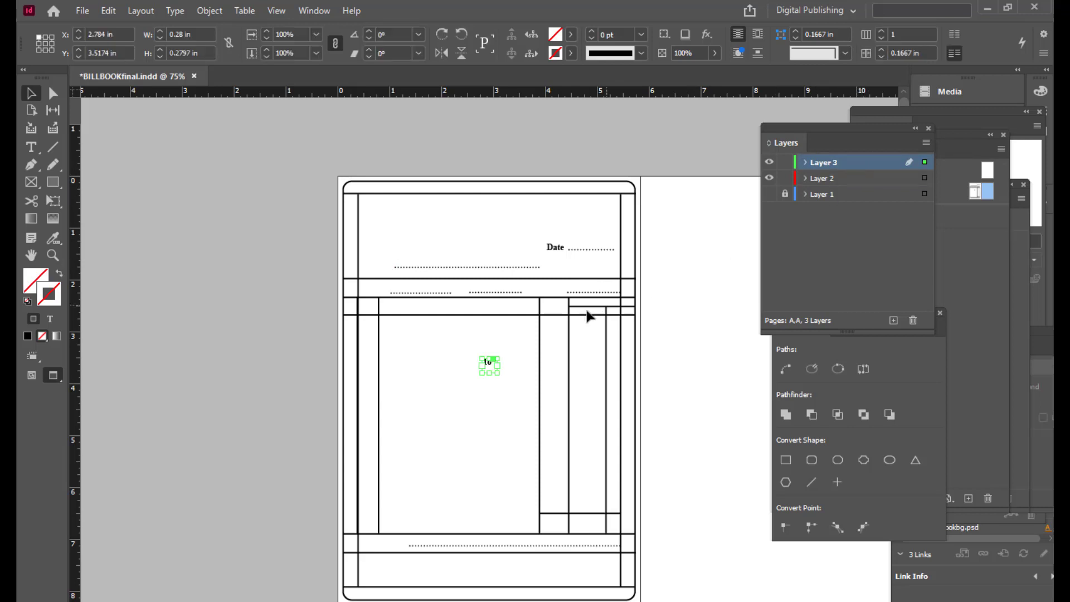
pyautogui.moveTo(488, 366); pyautogui.dragTo(387, 268)
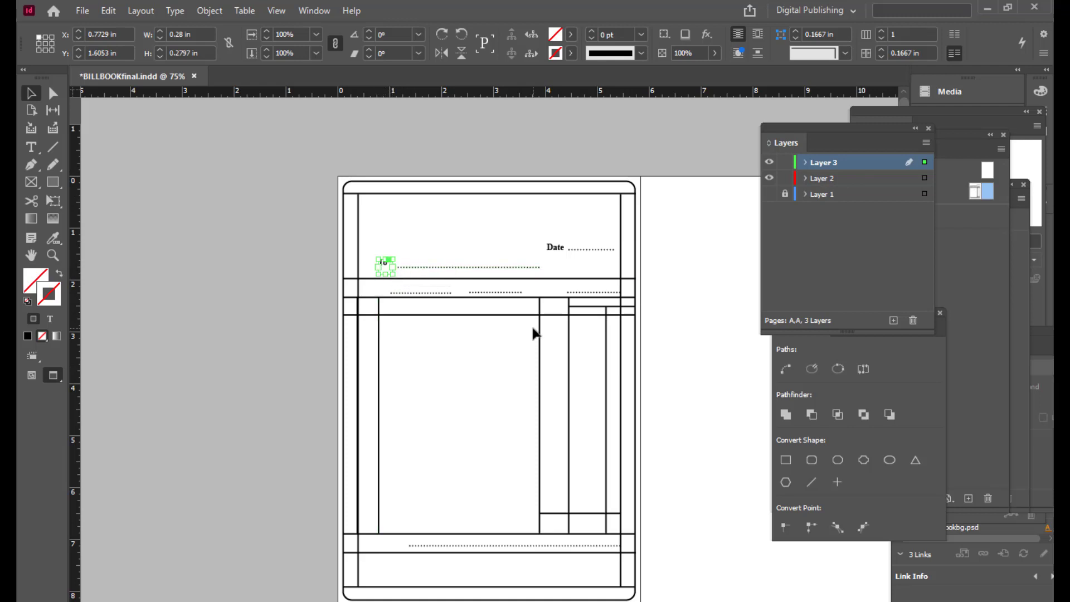
# Step: Nudge the "To" label down and right to line up with the start of the long dotted line, leaving nothing selected
pyautogui.press('Down')
pyautogui.press('Down')
pyautogui.press('Down')
pyautogui.press('Down')
pyautogui.press('Right')
pyautogui.press('Right')
pyautogui.click(189, 208)
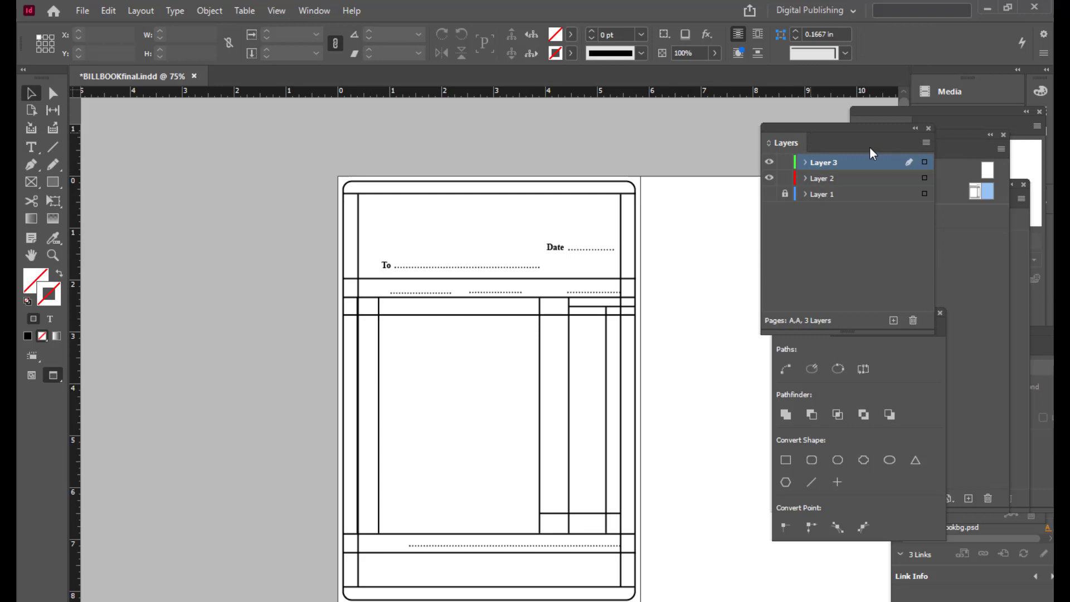
pyautogui.moveTo(812, 131); pyautogui.dragTo(805, 126)
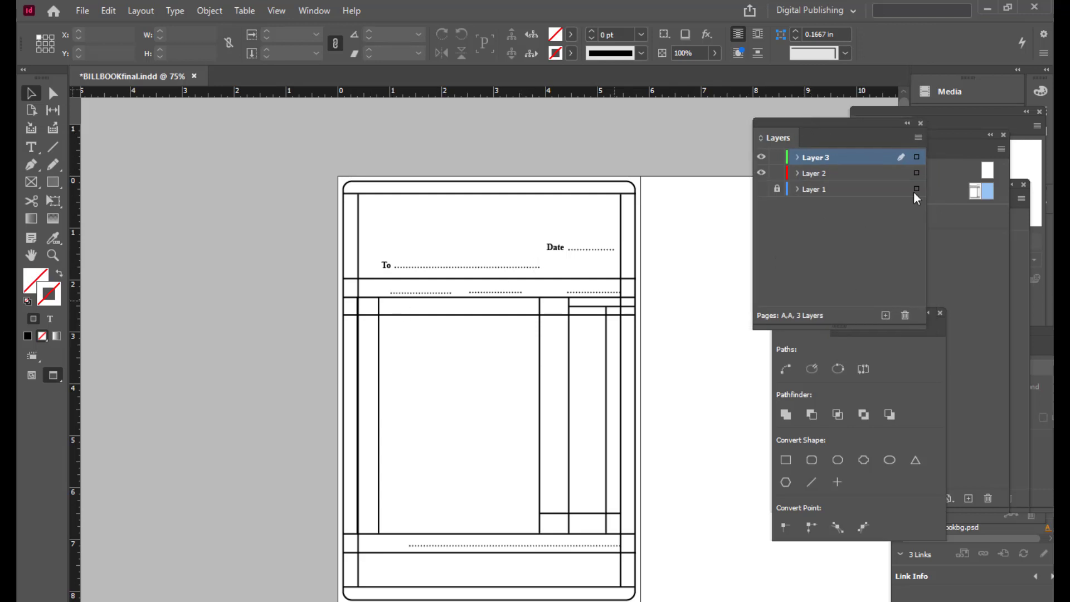
# Step: Lock Layer 2, then show Layer 1 to check the reference bill's labels and hide it again
pyautogui.scroll(-1, 418, 319)
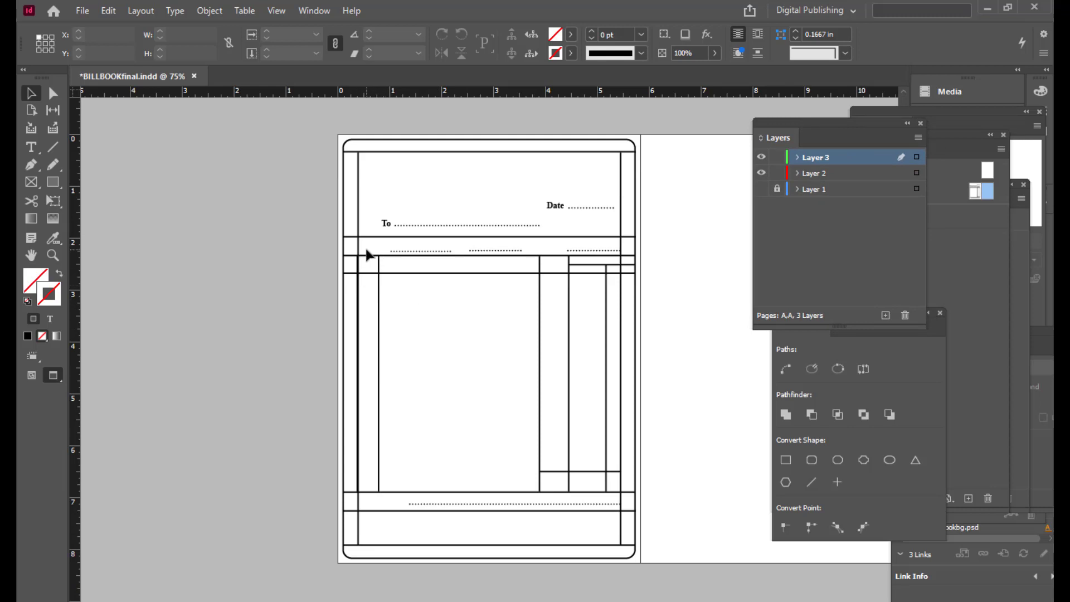
pyautogui.click(31, 148)
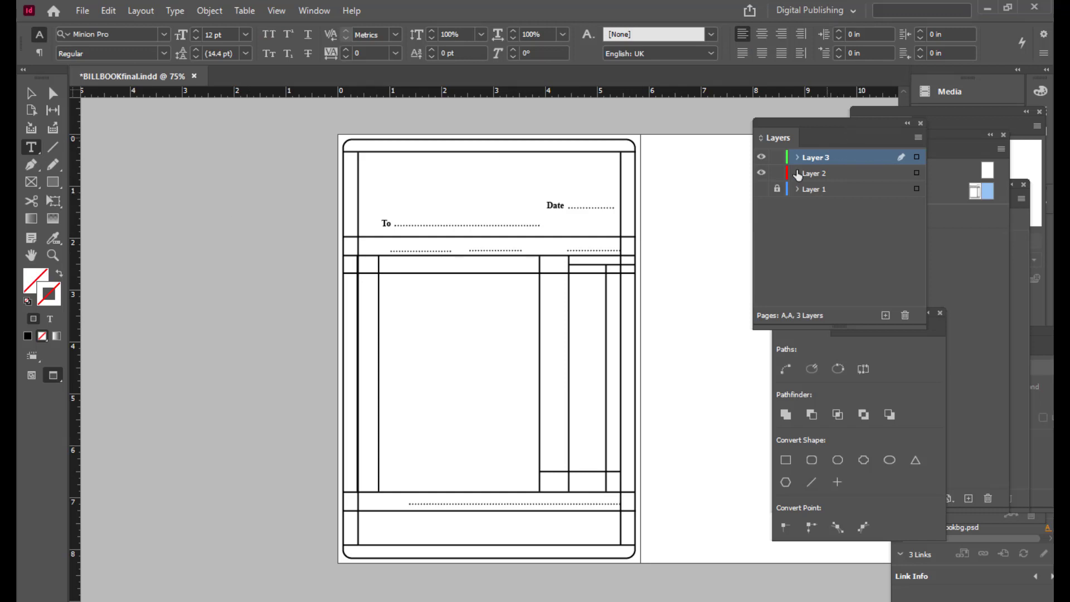
pyautogui.click(776, 172)
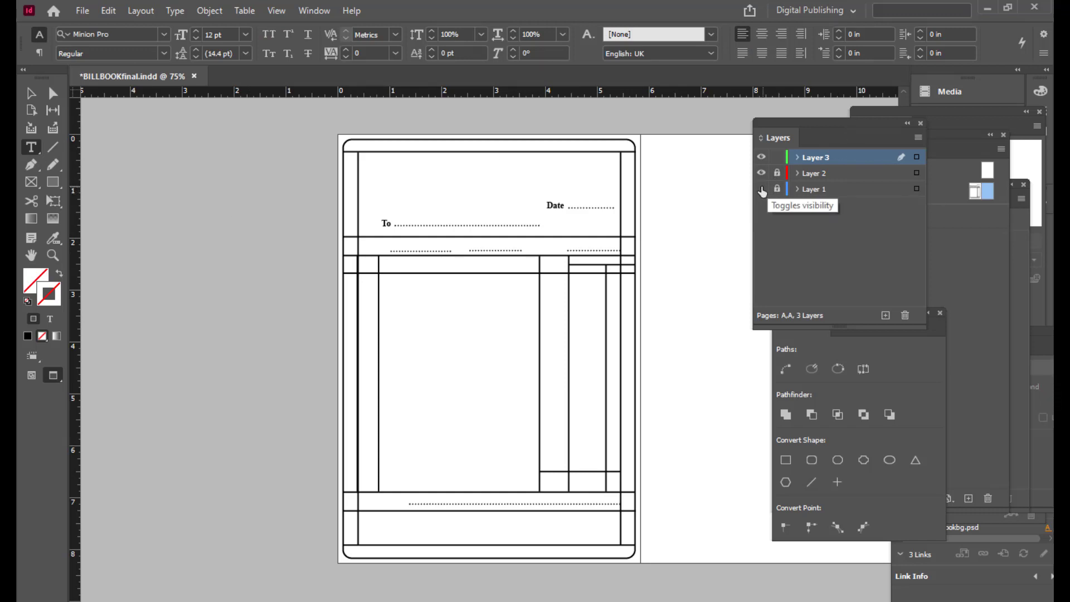
pyautogui.click(761, 189)
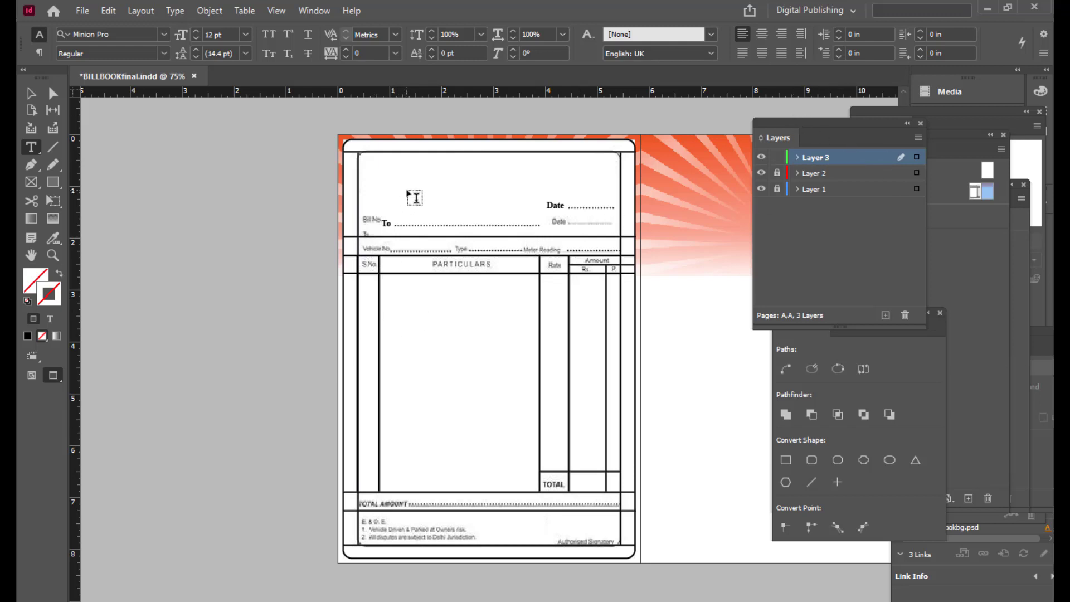
pyautogui.click(762, 189)
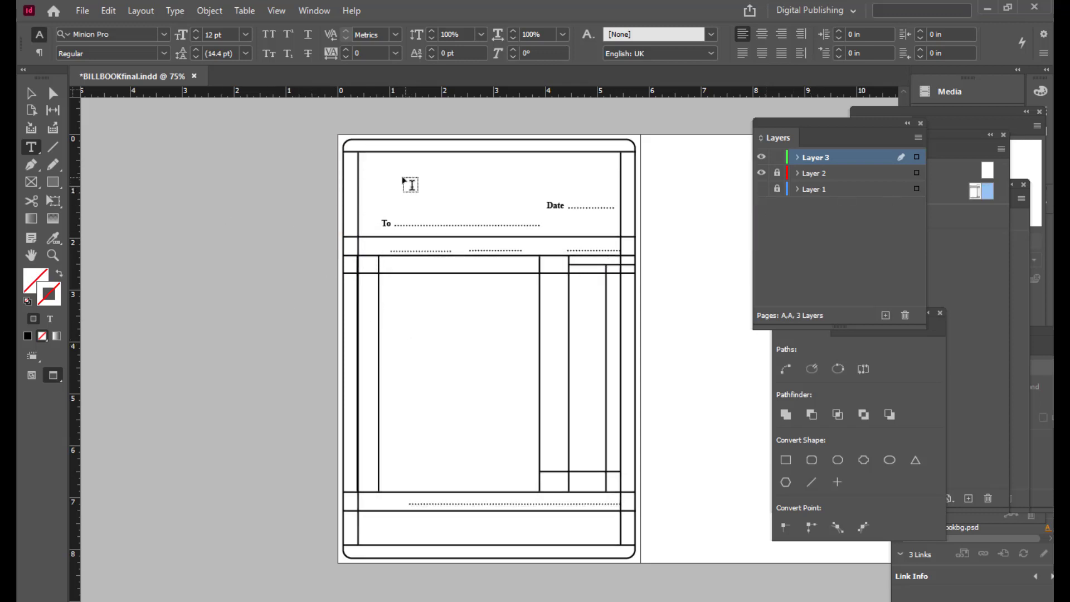
# Step: Add a "Product" text frame of about 1.67 by 0.44 in in the bill's header and set its text in Times New Roman Bold
pyautogui.moveTo(396, 171); pyautogui.dragTo(483, 194)
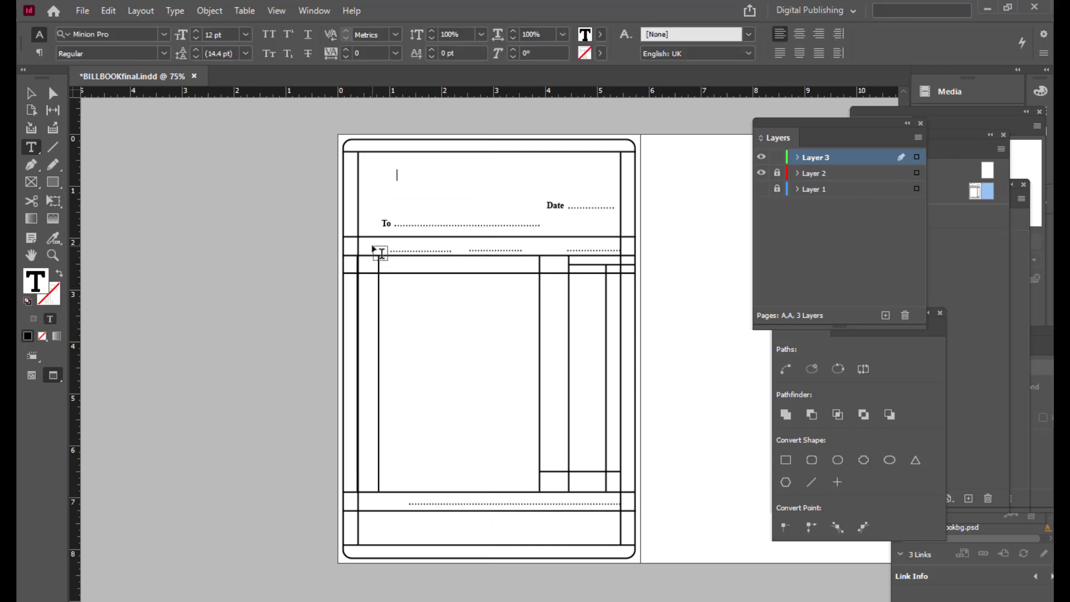
pyautogui.write('Product')
pyautogui.moveTo(424, 174); pyautogui.dragTo(389, 171)
pyautogui.click(111, 34)
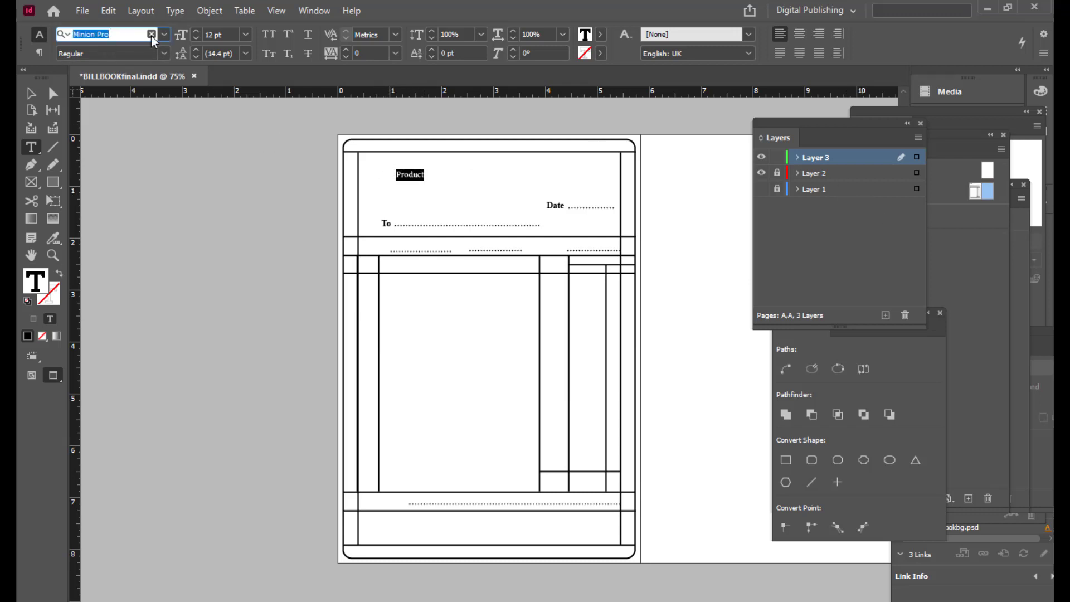
pyautogui.write('T')
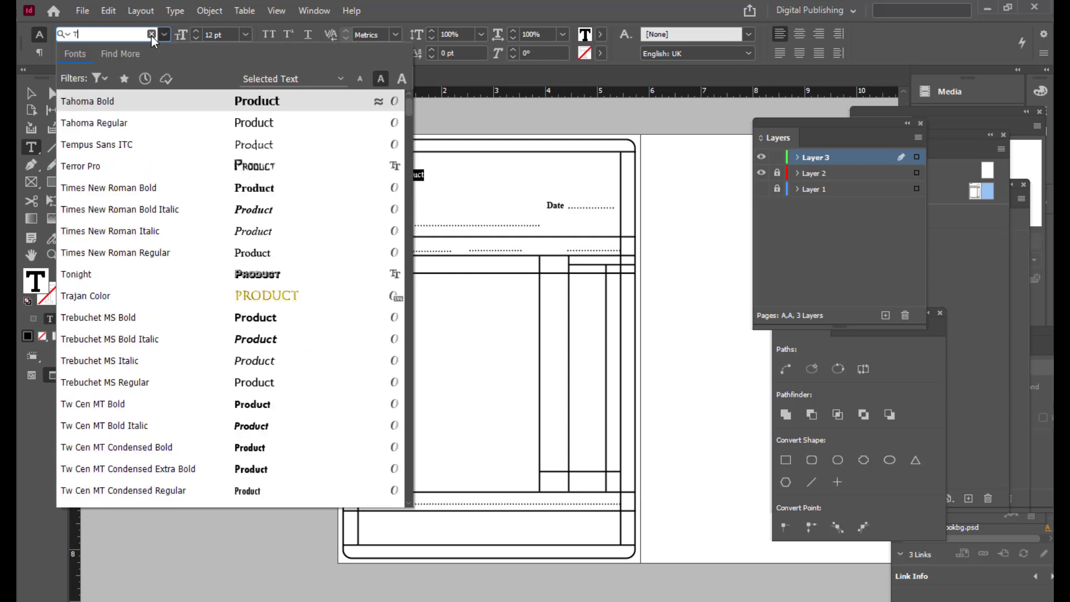
pyautogui.write('i')
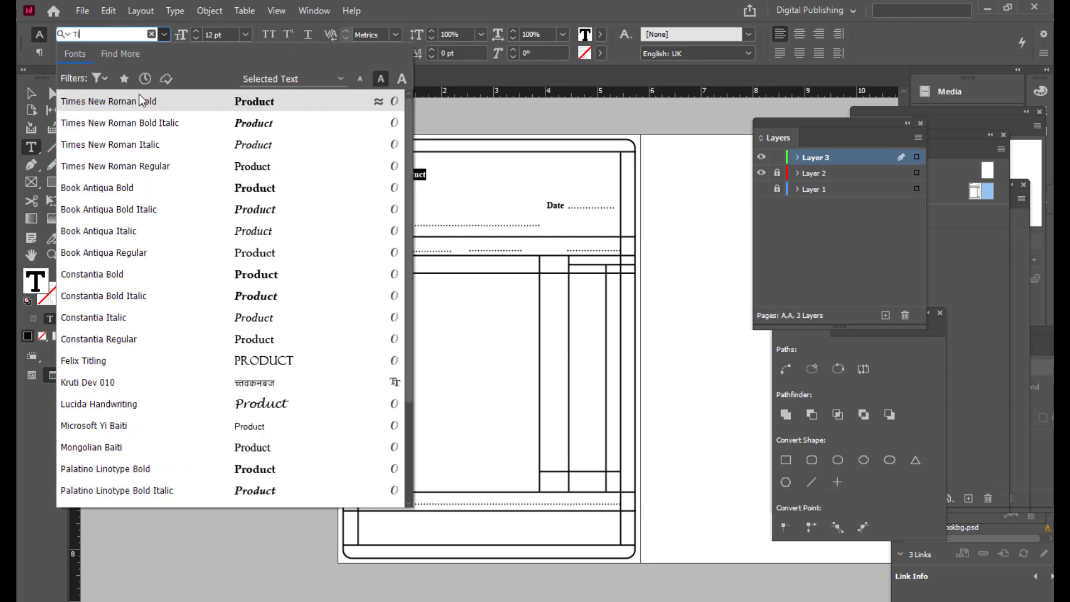
pyautogui.click(138, 102)
# Step: Place the "Product" label before the first short dotted line below "To", at about X 0.40 in, Y 2.14 in
pyautogui.click(31, 94)
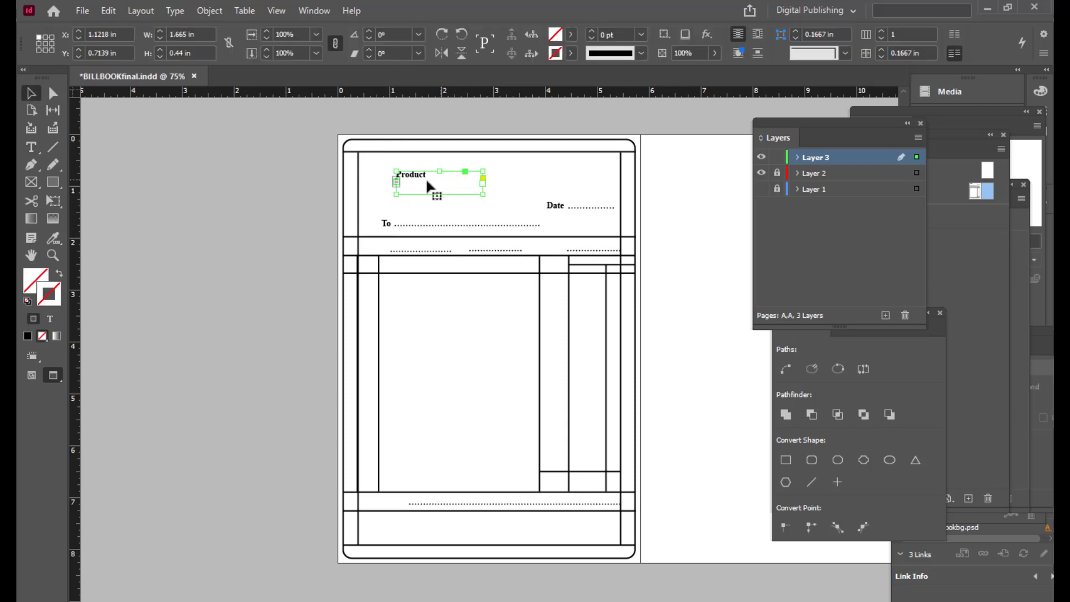
pyautogui.moveTo(419, 178); pyautogui.dragTo(379, 255)
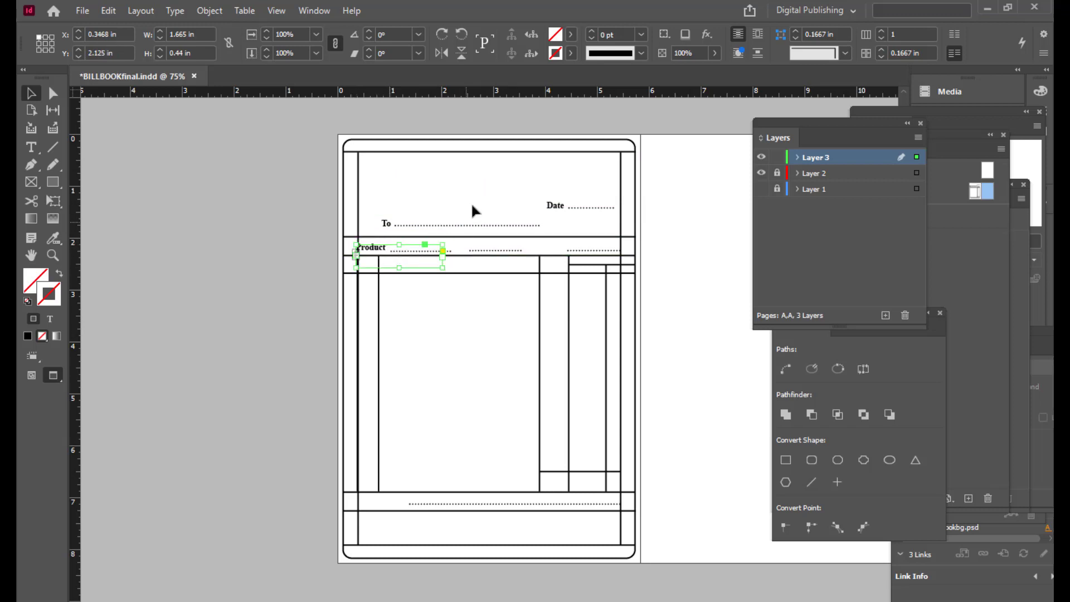
pyautogui.press('Down')
pyautogui.press('Right')
pyautogui.press('Right')
pyautogui.press('Right')
pyautogui.press('Right')
pyautogui.press('Right')
pyautogui.press('Down')
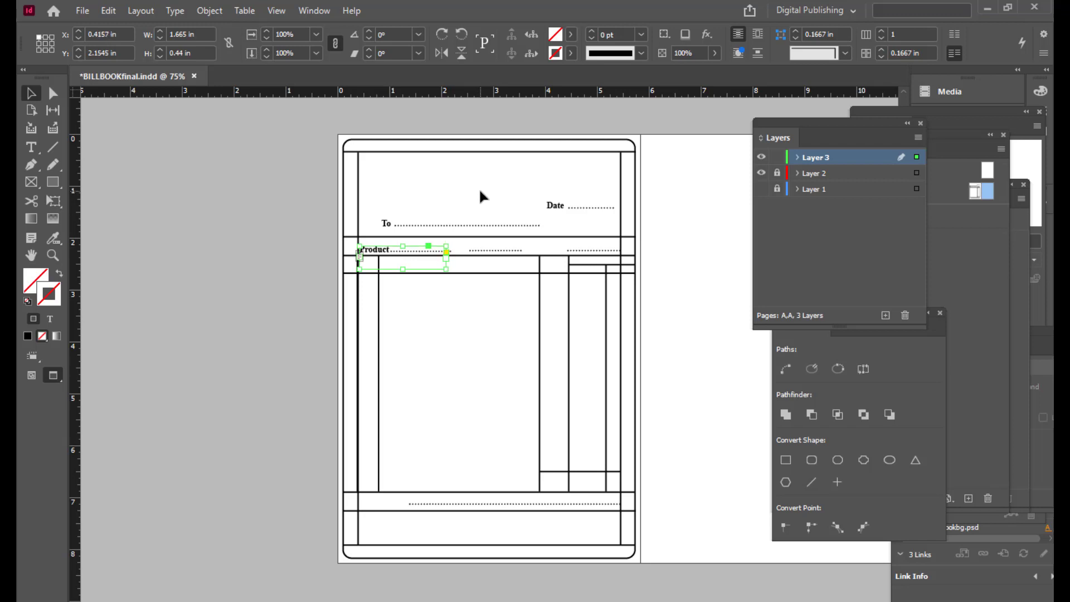
pyautogui.press('Up')
pyautogui.press('Left')
pyautogui.press('Left')
pyautogui.press('Down')
pyautogui.press('Up')
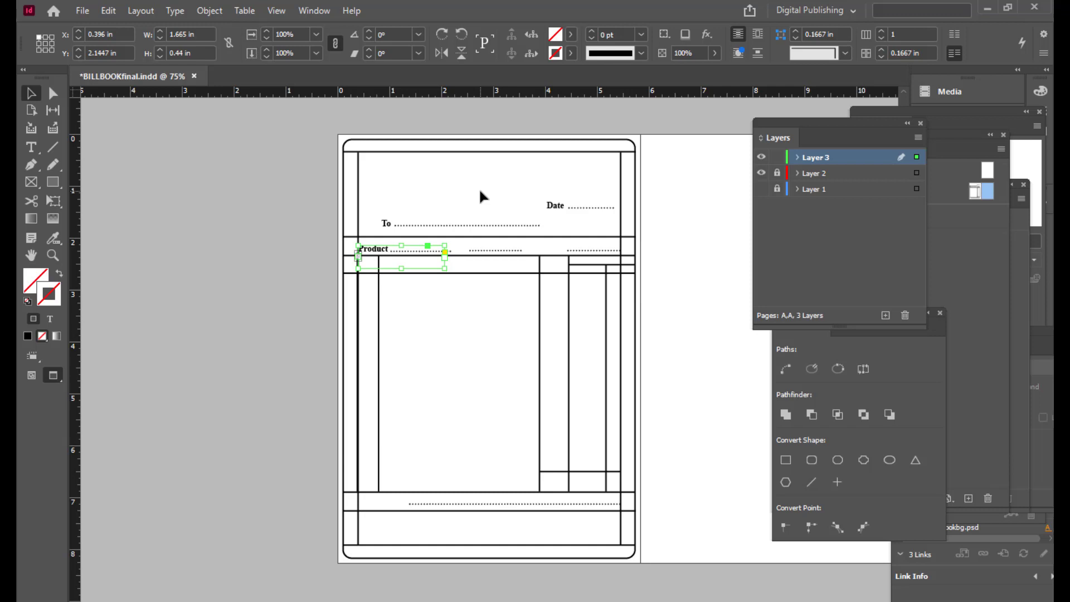
# Step: Switch to the normal screen mode with frame edges and shift the "Product" label right to about X 0.43 in, leaving nothing selected
pyautogui.click(196, 170)
pyautogui.press('w')
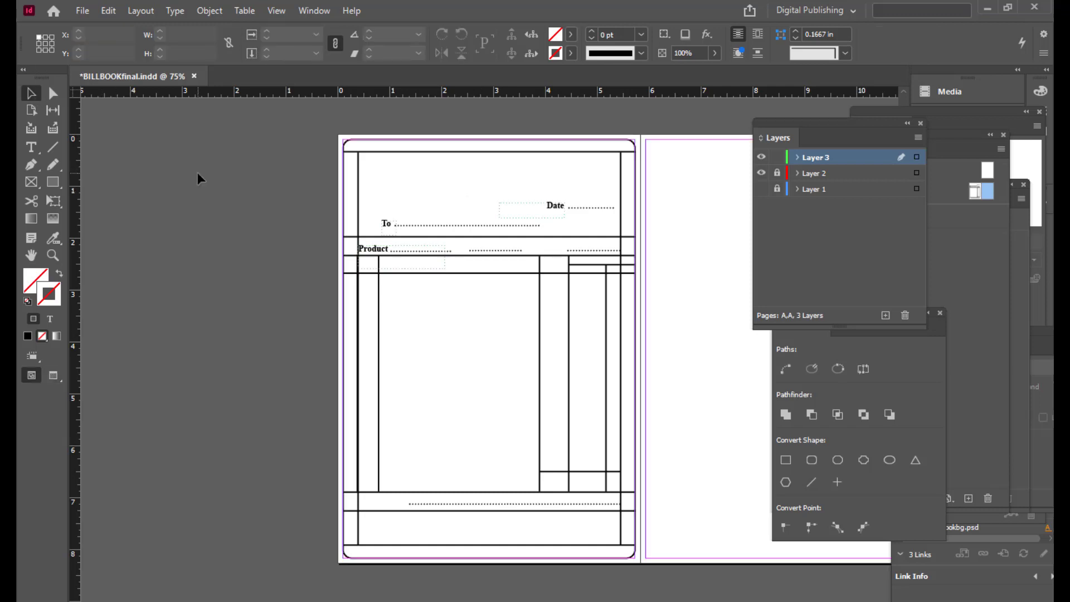
pyautogui.click(377, 250)
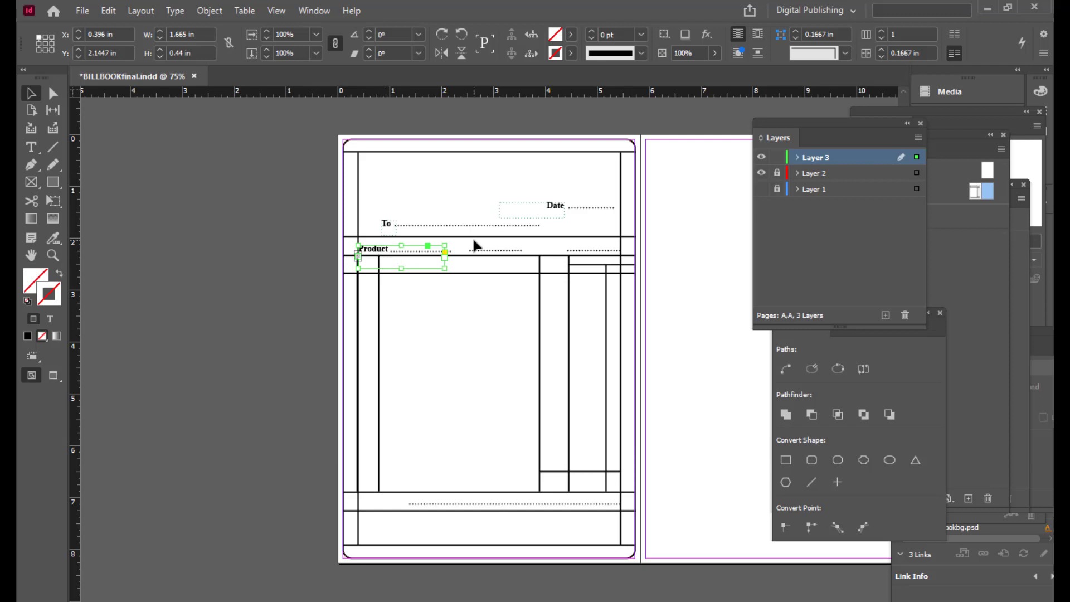
pyautogui.click(362, 204)
pyautogui.click(378, 252)
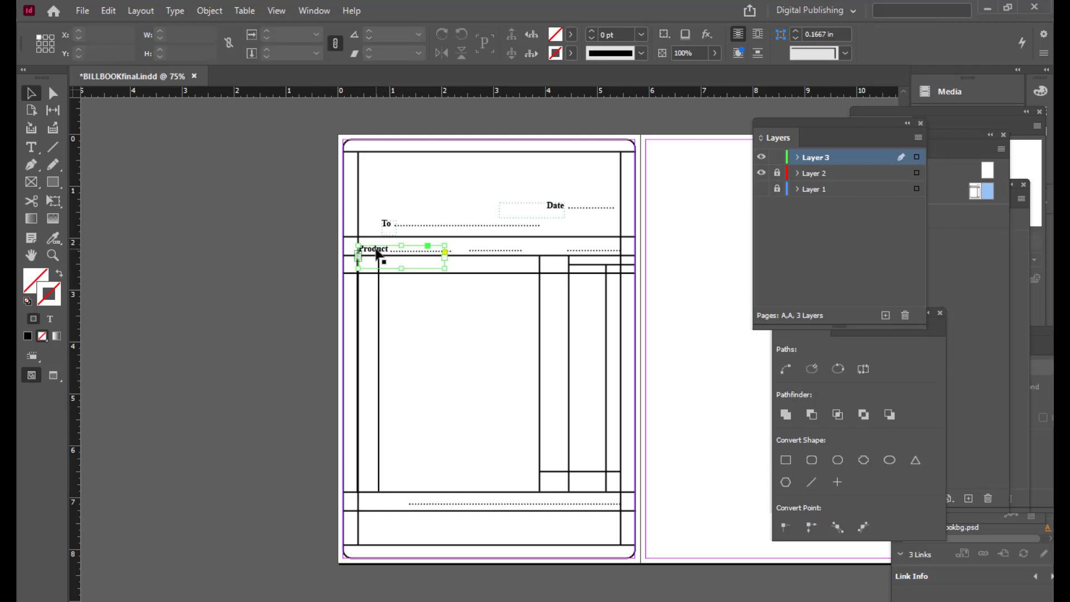
pyautogui.moveTo(377, 252); pyautogui.dragTo(379, 252)
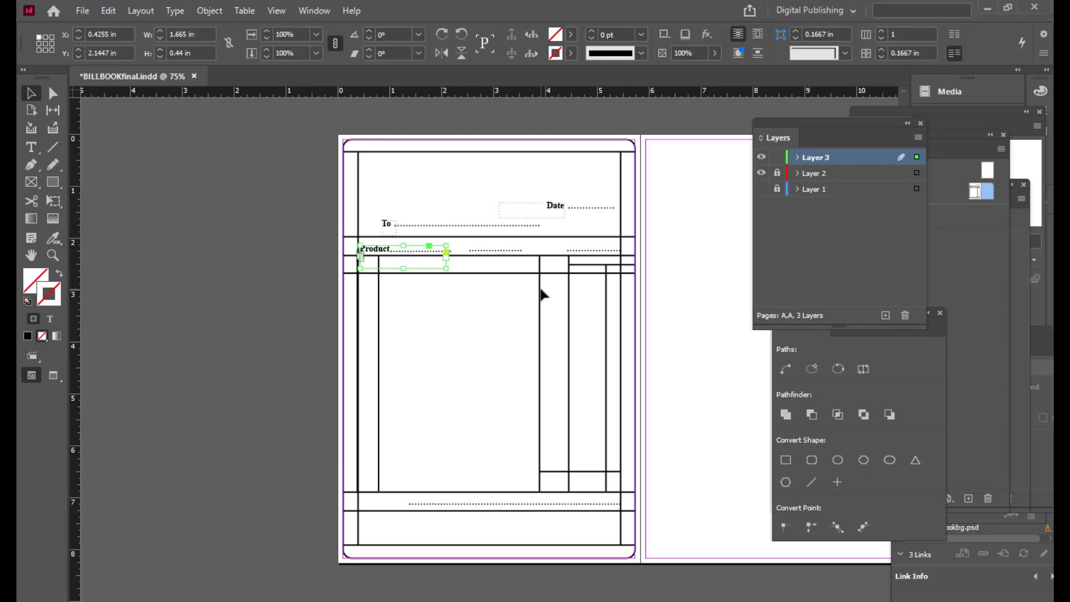
pyautogui.press('Up')
pyautogui.click(146, 167)
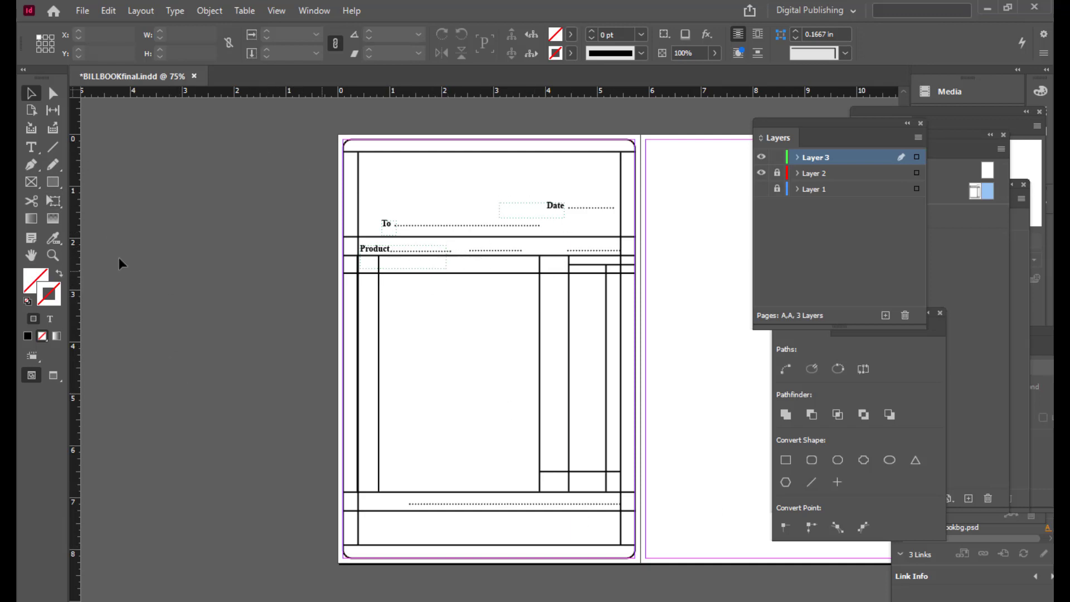
# Step: Add a "Type" text frame of about 1.27 by 0.29 in in the bill's header and set its text in Times New Roman Bold
pyautogui.click(31, 147)
pyautogui.moveTo(409, 169); pyautogui.dragTo(476, 188)
pyautogui.write('Type')
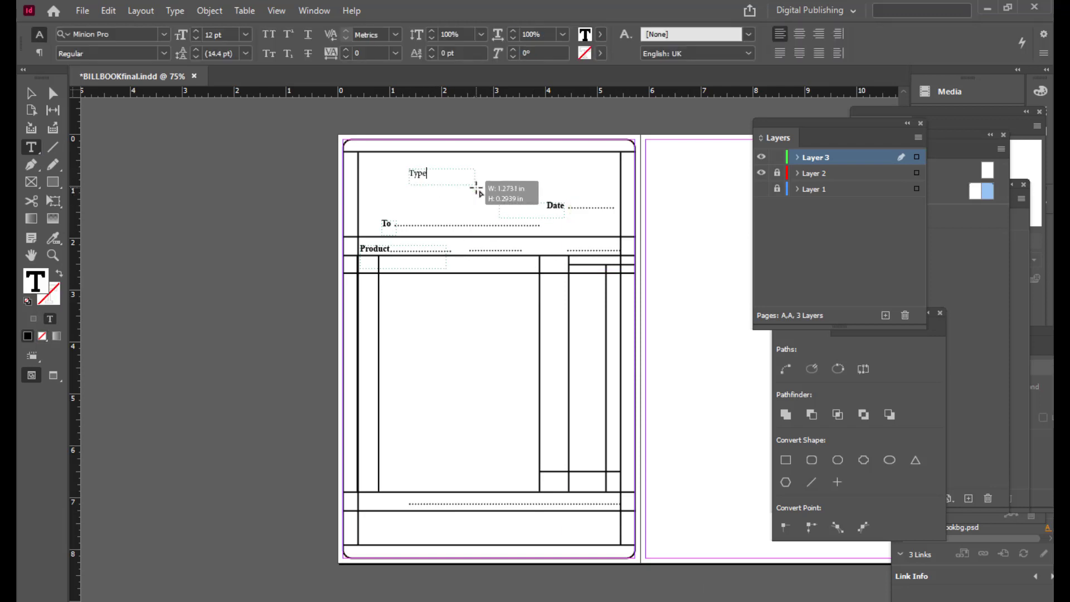
pyautogui.doubleClick(424, 173)
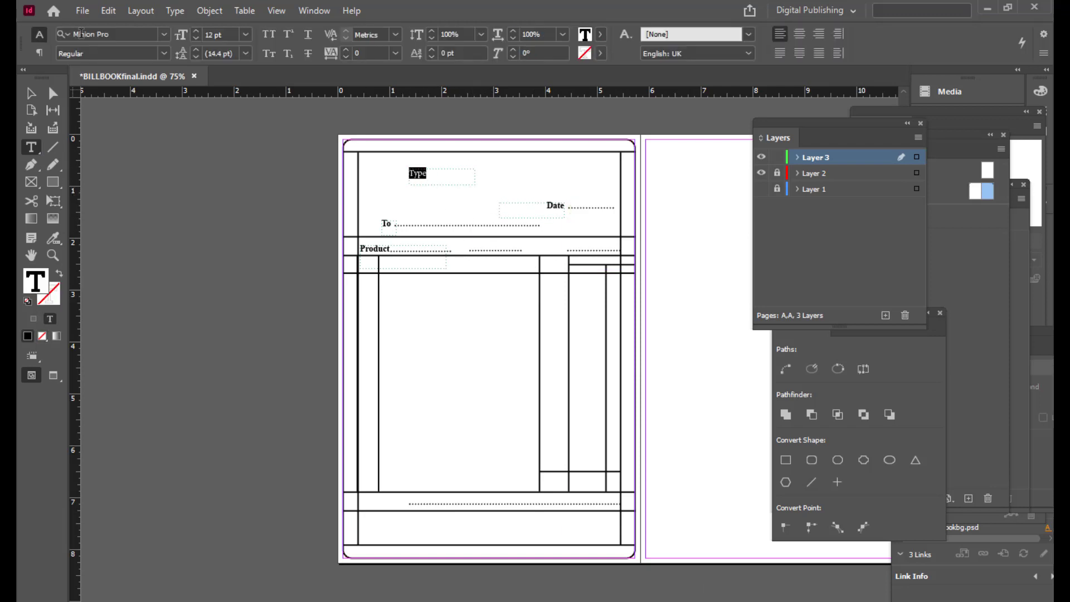
pyautogui.click(120, 32)
pyautogui.write('time')
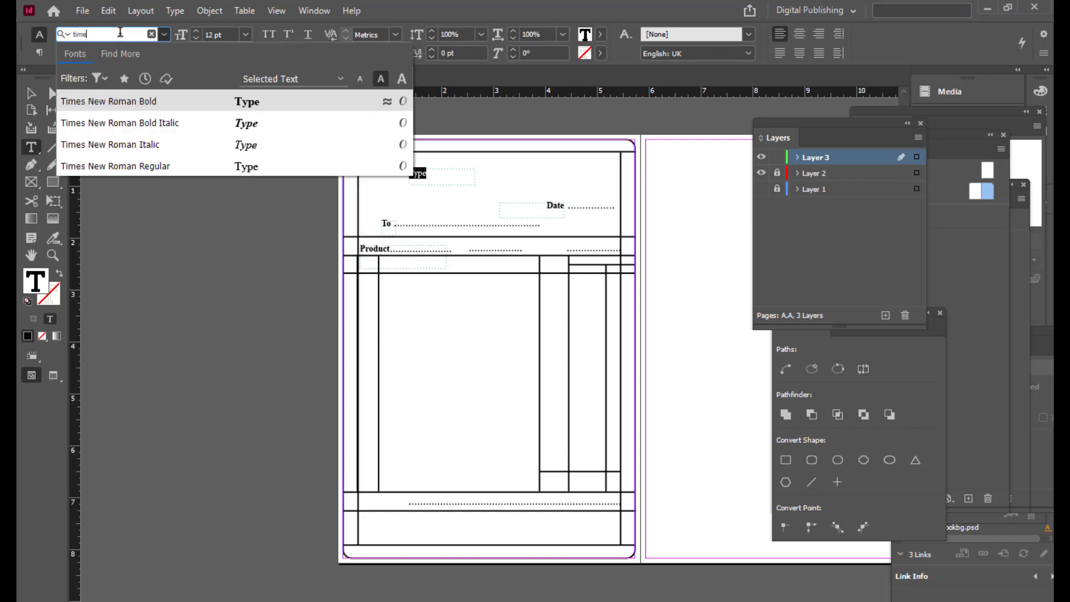
pyautogui.click(139, 103)
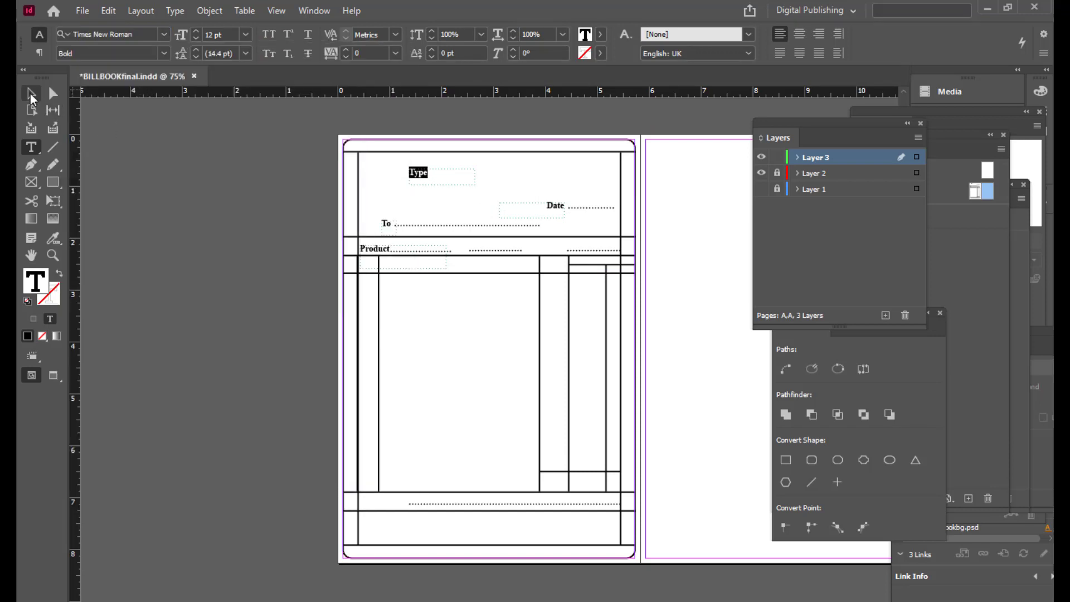
# Step: Right-align the "Type" text within its frame
pyautogui.click(31, 93)
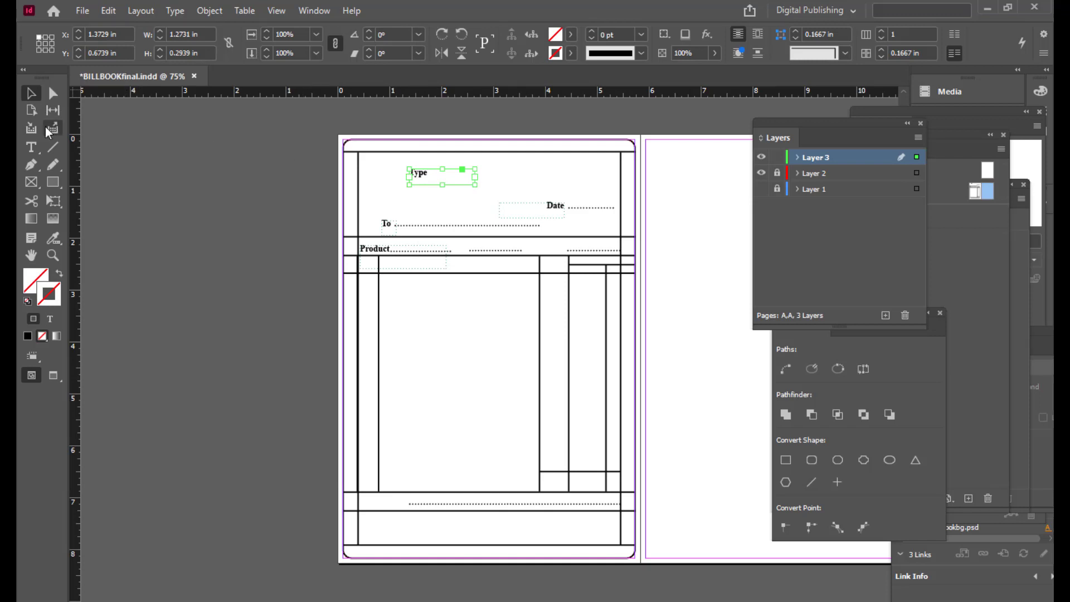
pyautogui.click(30, 147)
pyautogui.doubleClick(422, 172)
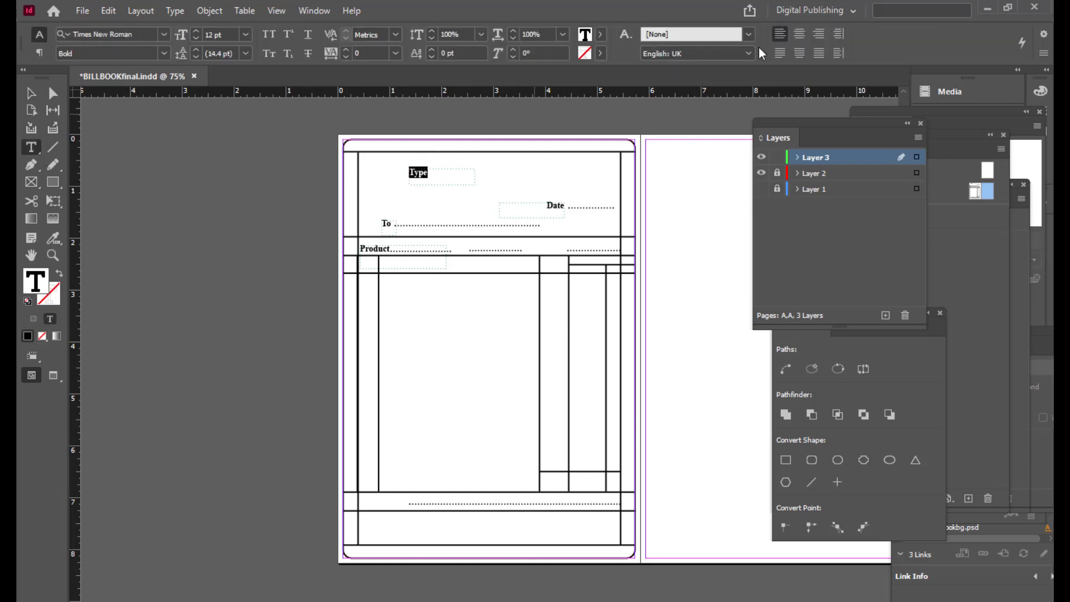
pyautogui.click(818, 34)
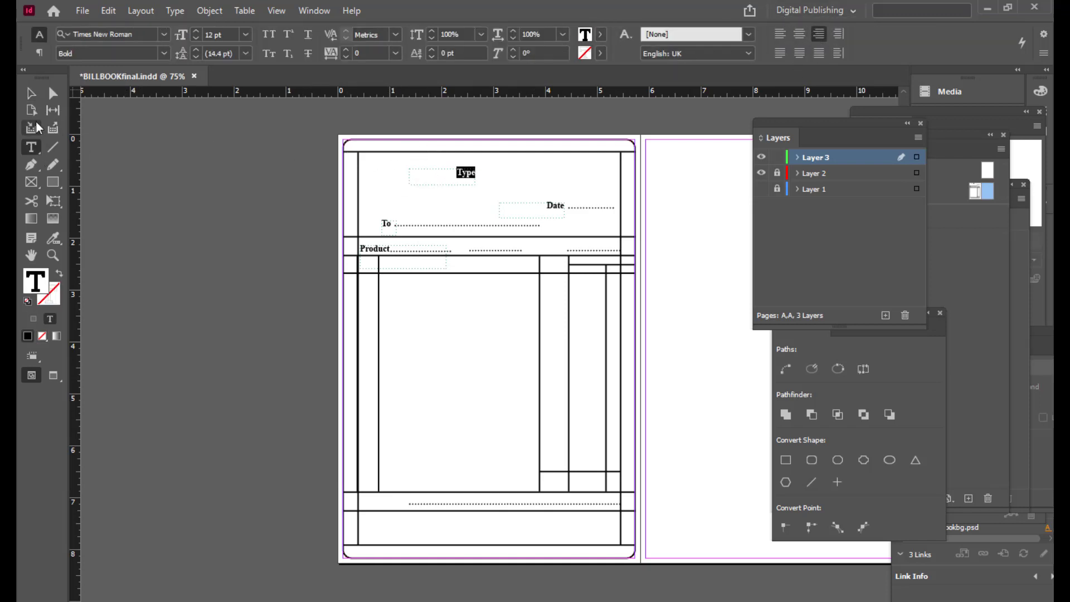
# Step: Place the "Type" label between the first and second short dotted lines, at about X 1.26 in, Y 2.15 in
pyautogui.click(30, 93)
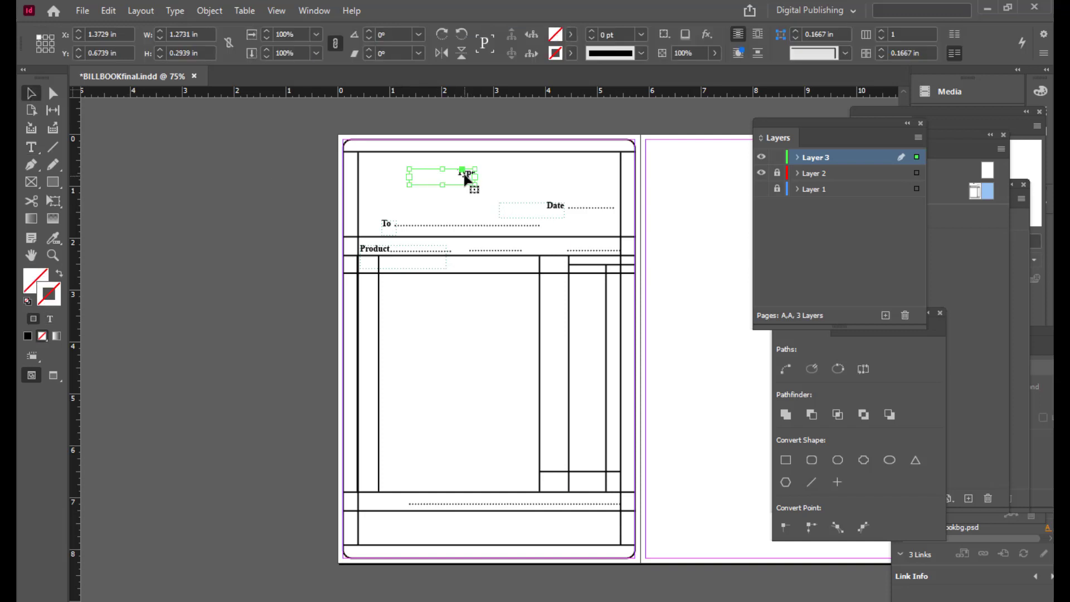
pyautogui.moveTo(467, 177); pyautogui.dragTo(464, 251)
pyautogui.moveTo(458, 252); pyautogui.dragTo(462, 258)
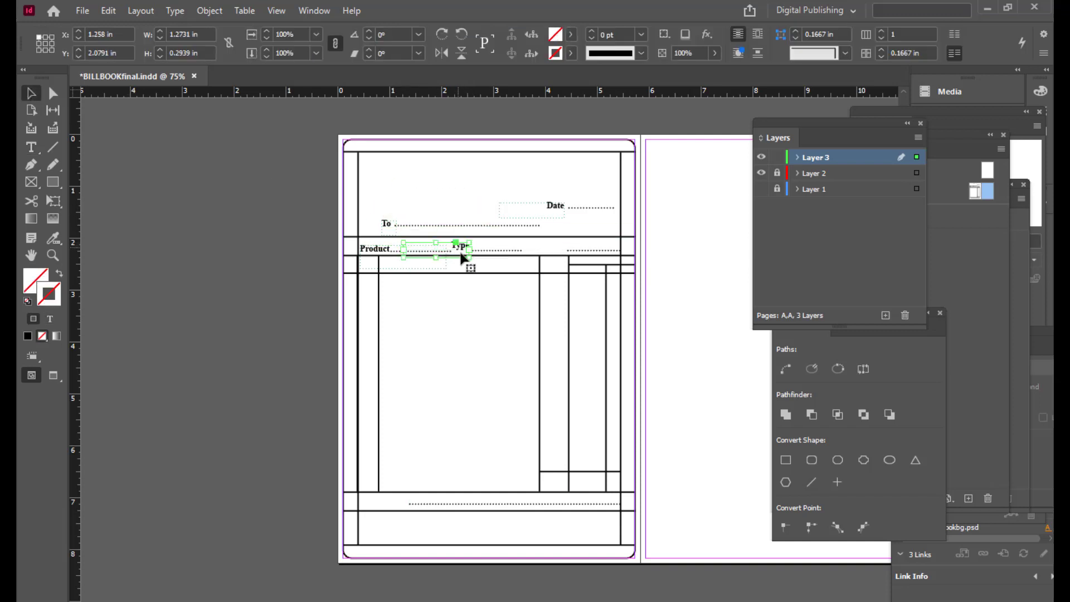
pyautogui.press('Down')
pyautogui.press('Down')
pyautogui.press('Down')
pyautogui.press('Down')
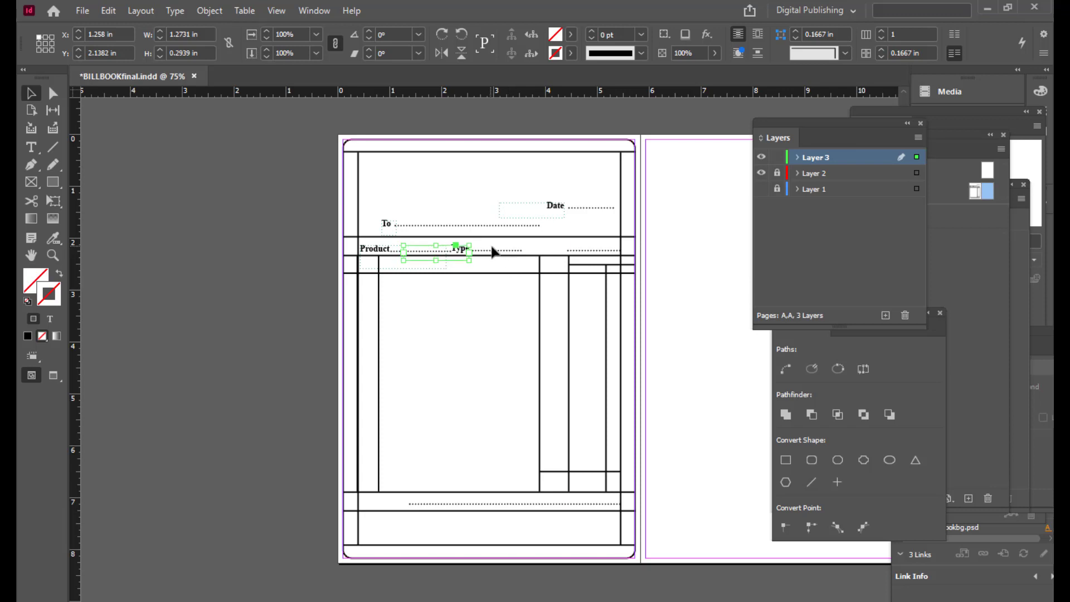
pyautogui.hotkey('ctrl', '=')
pyautogui.hotkey('ctrl', '=')
pyautogui.hotkey('ctrl', '=')
pyautogui.hotkey('ctrl', '=')
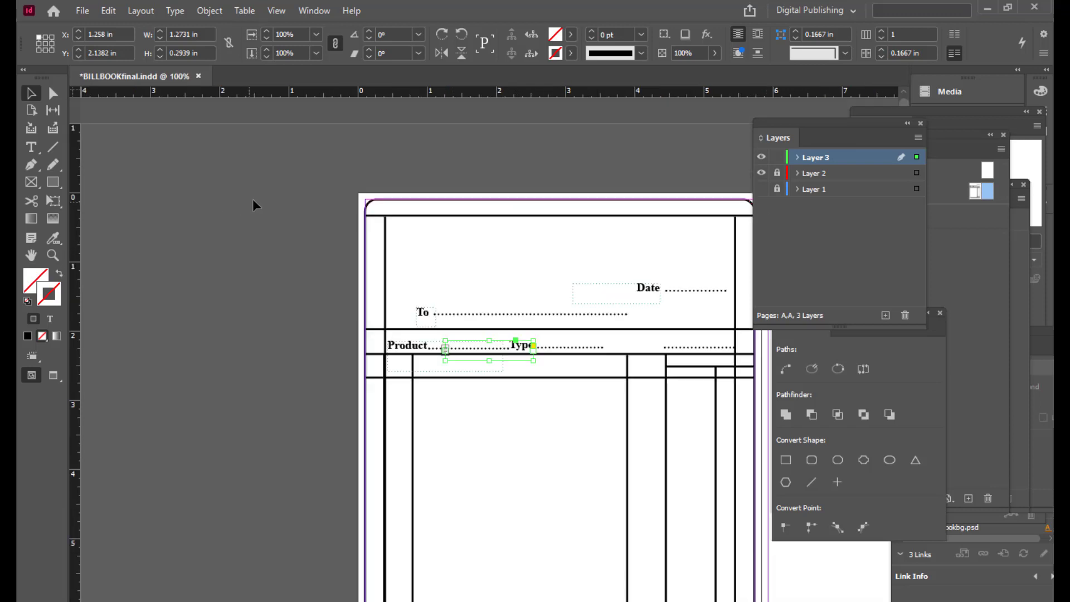
pyautogui.moveTo(558, 349); pyautogui.dragTo(558, 347)
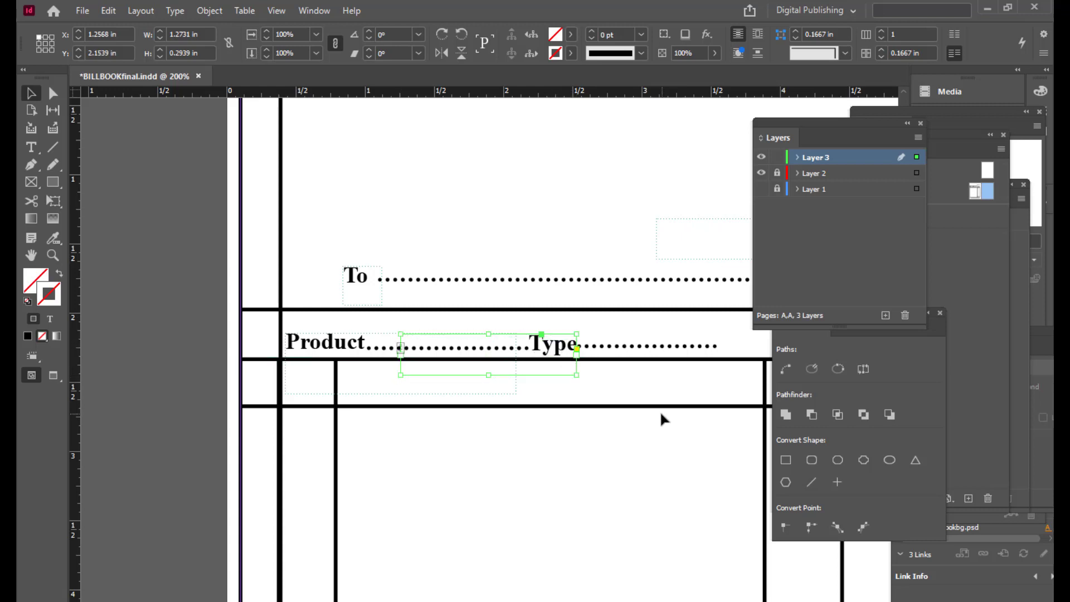
# Step: Unlock Layer 2 and shift the dotted line after "Type" right to about X 2.63 in
pyautogui.click(778, 173)
pyautogui.click(820, 175)
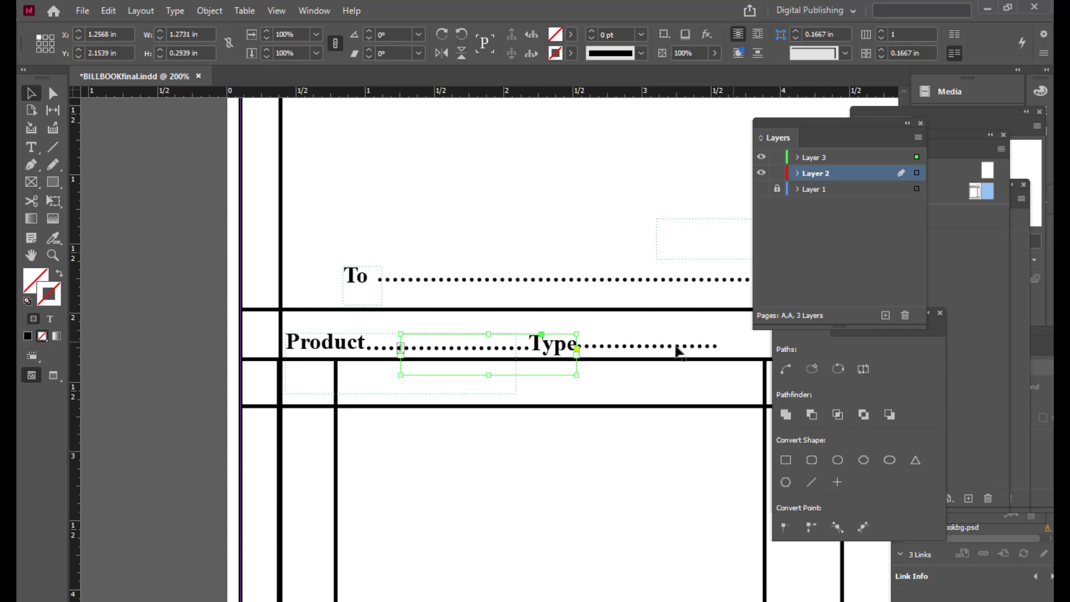
pyautogui.click(642, 346)
pyautogui.hotkey('shift', 'Right')
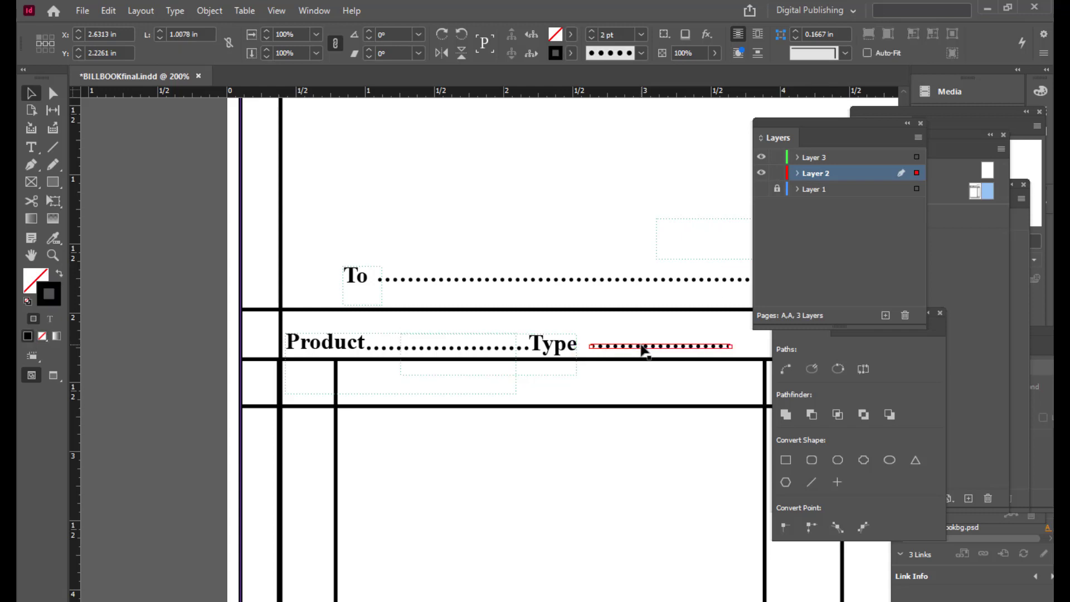
# Step: Nudge the "Type" label right to about X 1.34 in so it meets the start of its dotted line
pyautogui.click(559, 350)
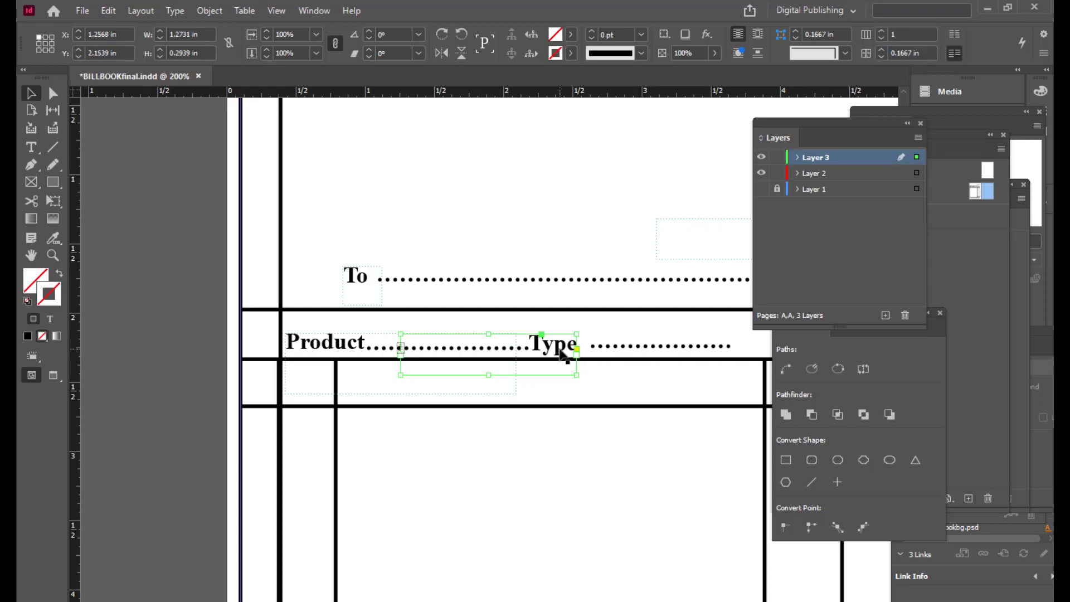
pyautogui.press('Right')
pyautogui.press('Right')
pyautogui.press('Right')
pyautogui.press('Right')
pyautogui.press('Right')
pyautogui.press('Right')
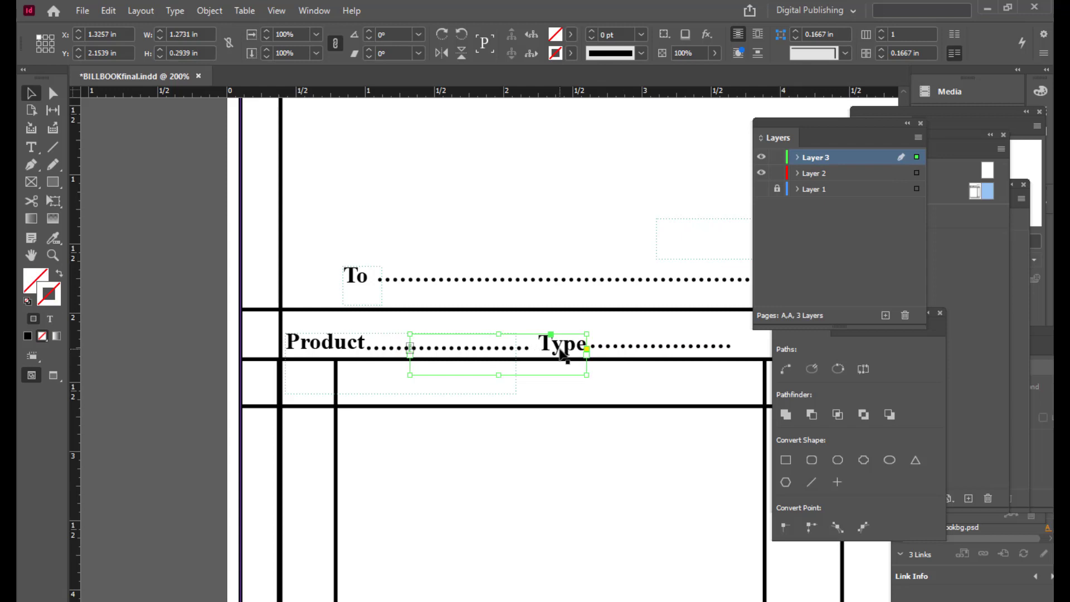
pyautogui.press('Left')
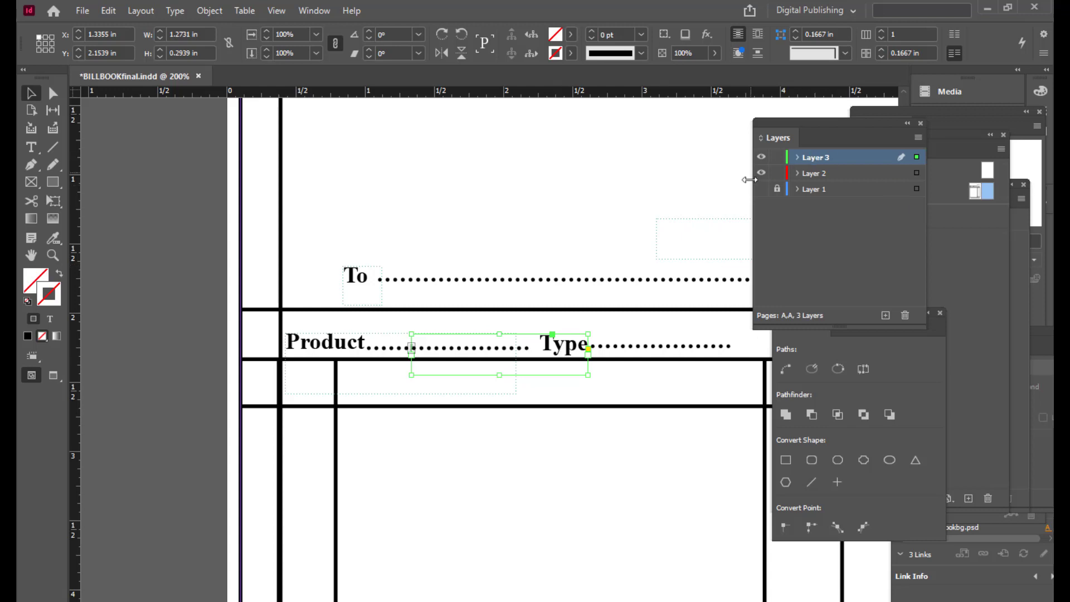
# Step: Lock Layer 2, briefly show Layer 1 to compare the labels with the reference bill, and clear the selection
pyautogui.click(777, 173)
pyautogui.click(761, 189)
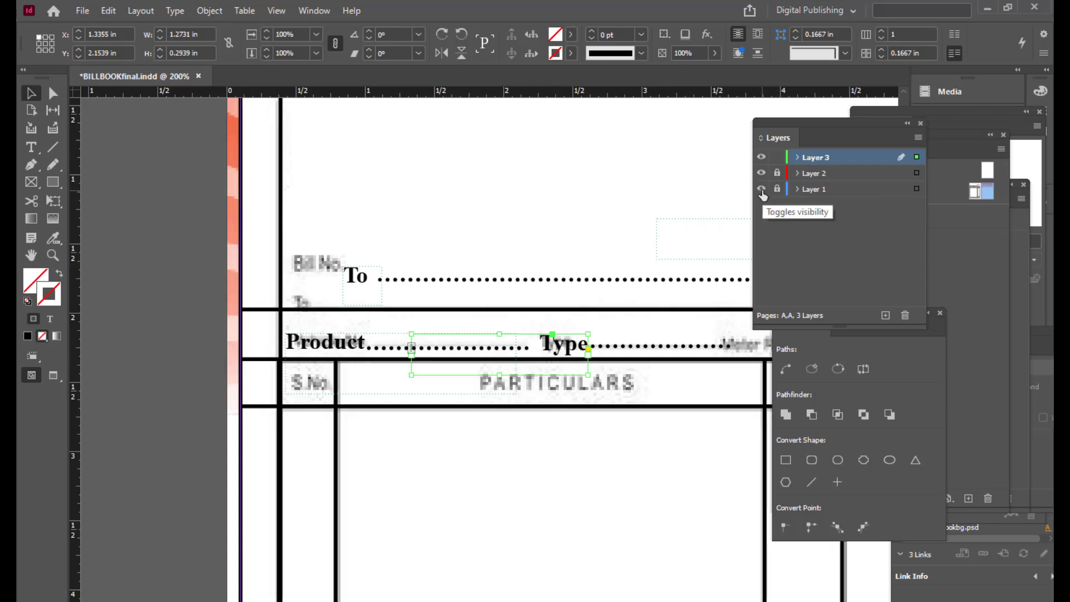
pyautogui.click(761, 189)
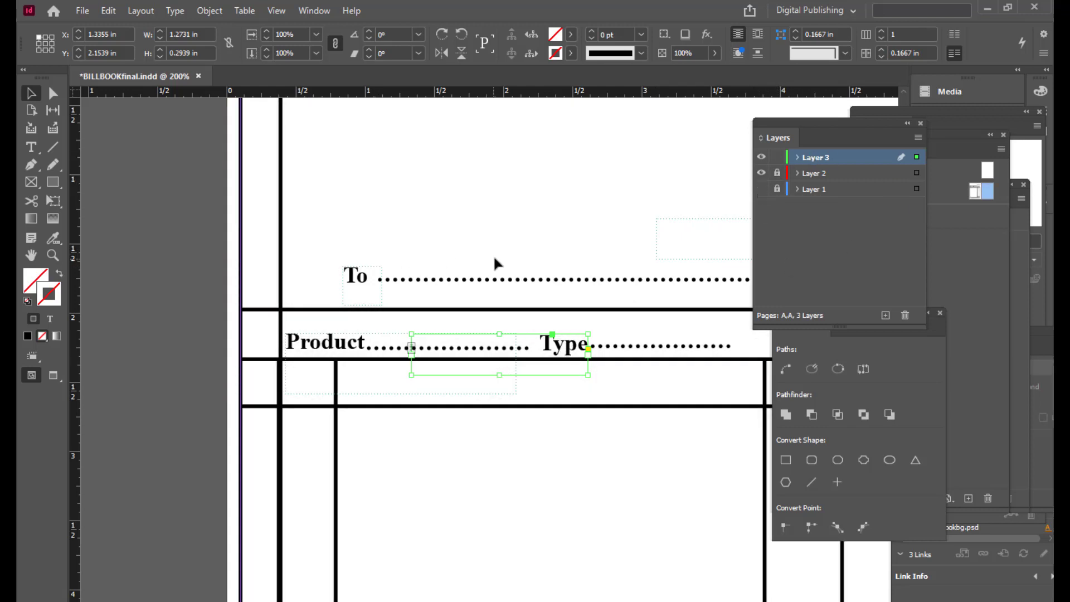
pyautogui.hotkey('ctrl', '-')
pyautogui.hotkey('ctrl', '-')
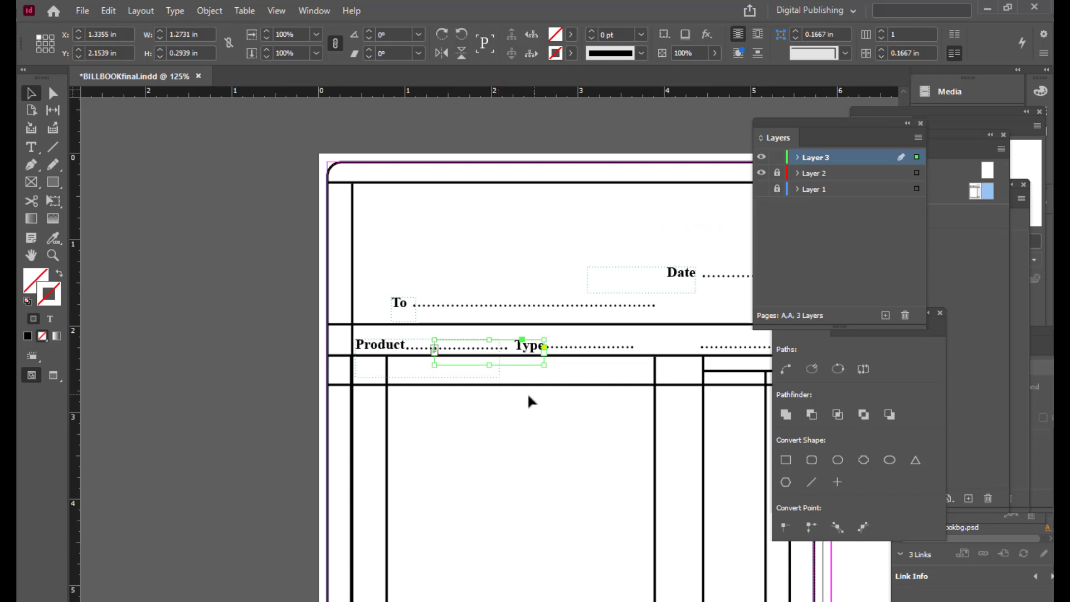
pyautogui.click(156, 235)
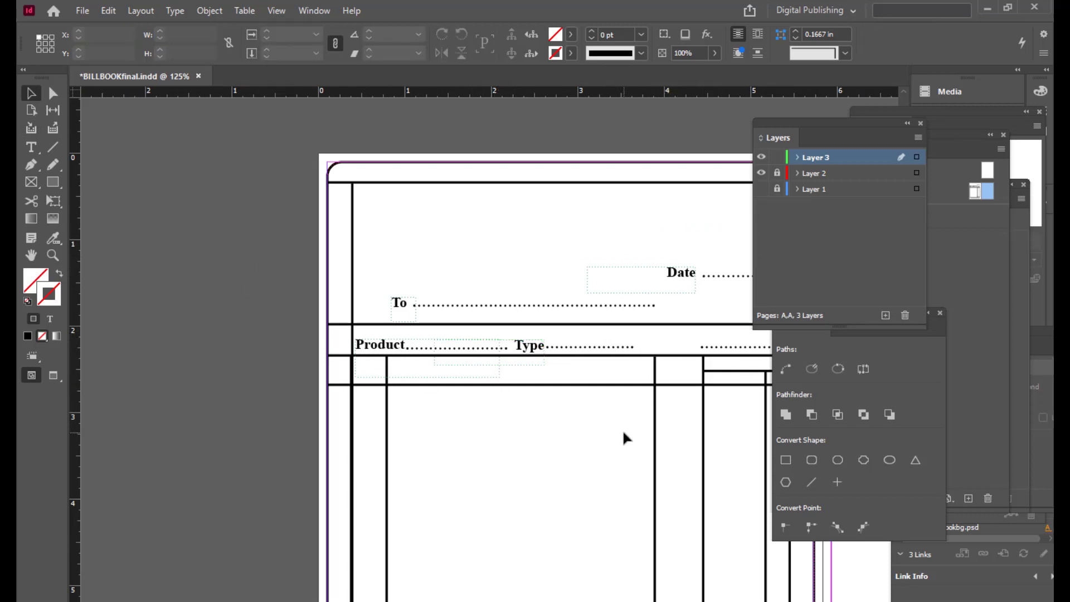
# Step: Switch to the BILLBOOKCONTENT Notepad file, copy the word "Service" and return to the InDesign layout
pyautogui.press('h')
pyautogui.moveTo(612, 422); pyautogui.dragTo(536, 351)
pyautogui.hotkey('alt', 'Tab')
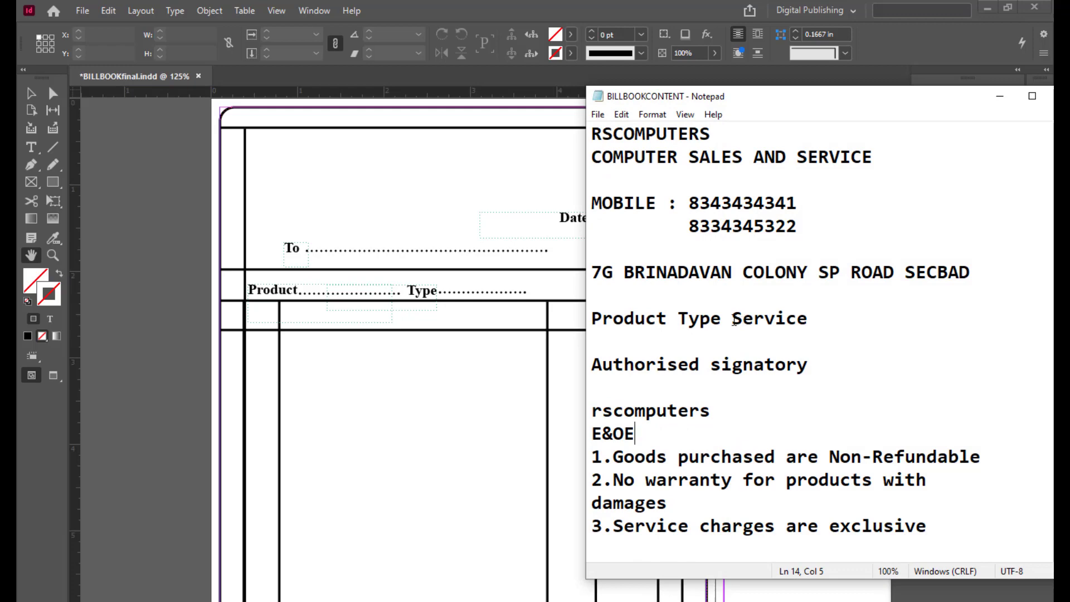
pyautogui.moveTo(733, 319); pyautogui.dragTo(809, 319)
pyautogui.rightClick(794, 316)
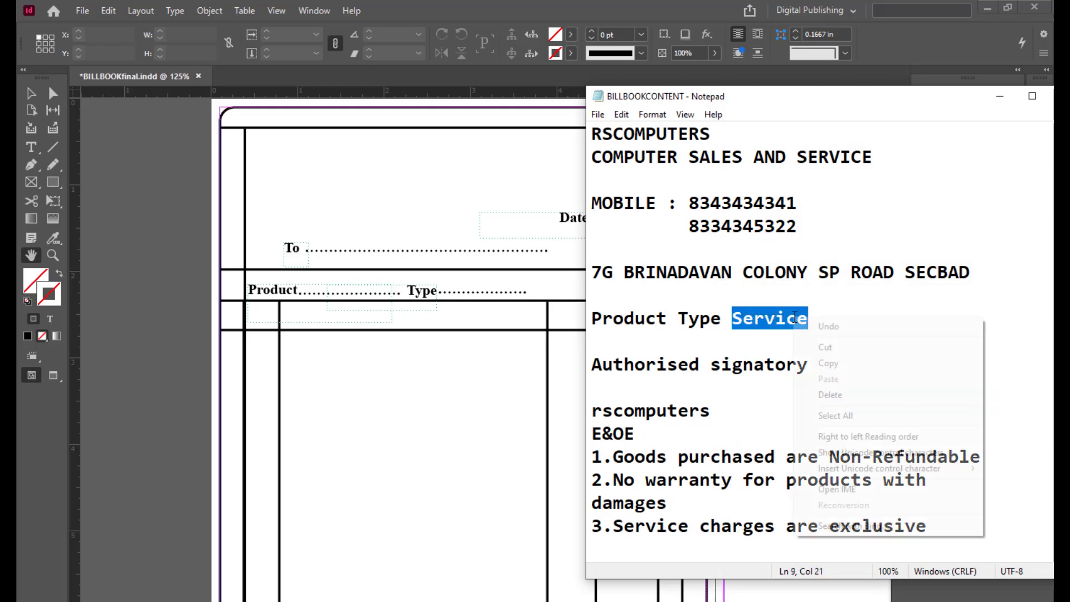
pyautogui.click(824, 362)
pyautogui.click(999, 96)
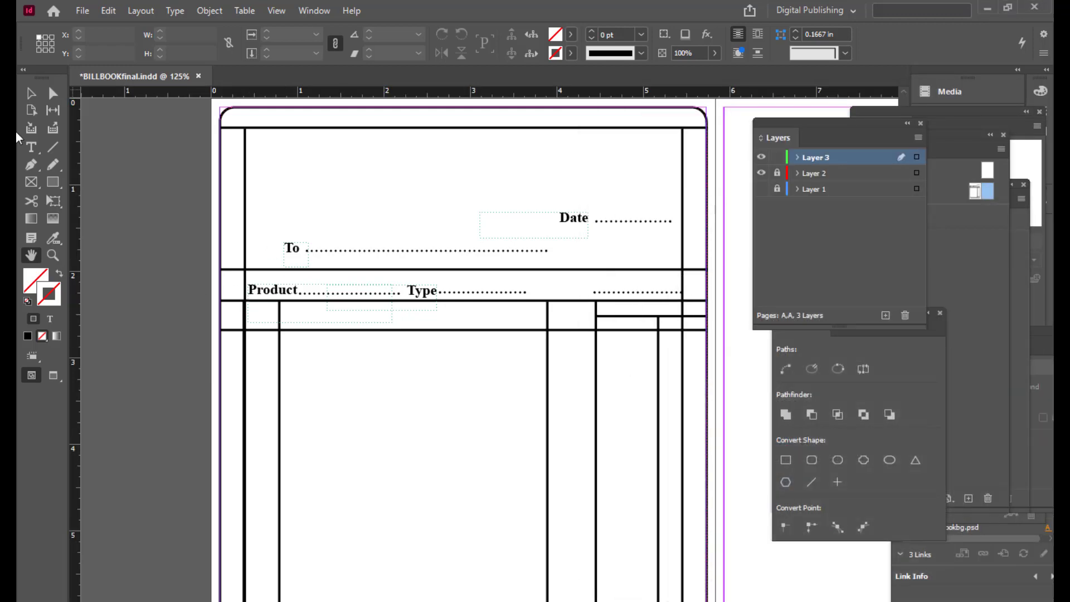
# Step: Create a text frame about 0.72 in by 0.19 in between the last two short dotted lines and enter "Service"
pyautogui.click(31, 147)
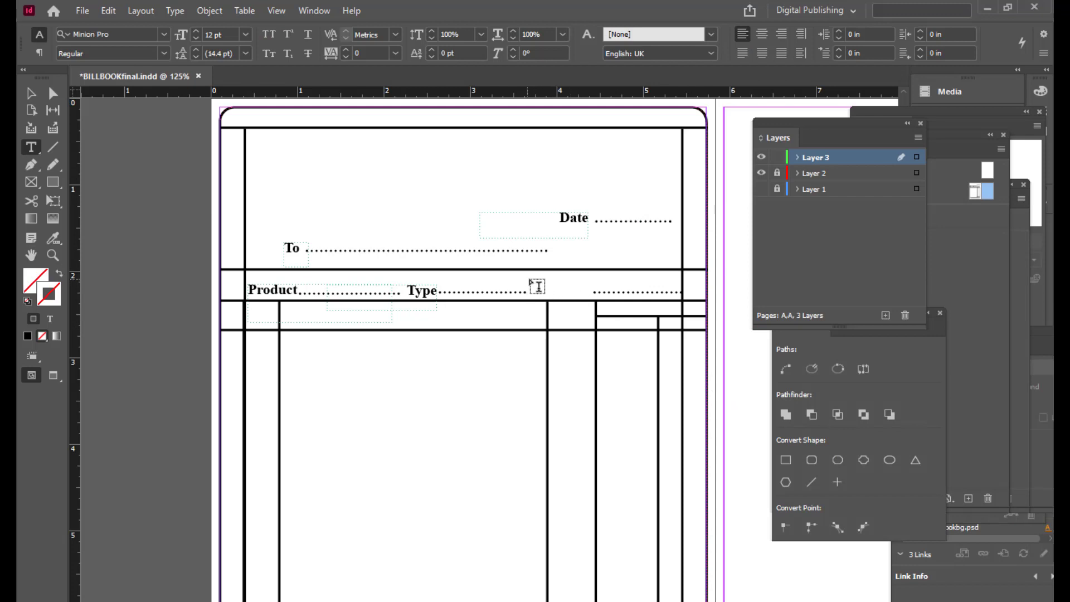
pyautogui.moveTo(526, 279); pyautogui.dragTo(588, 292)
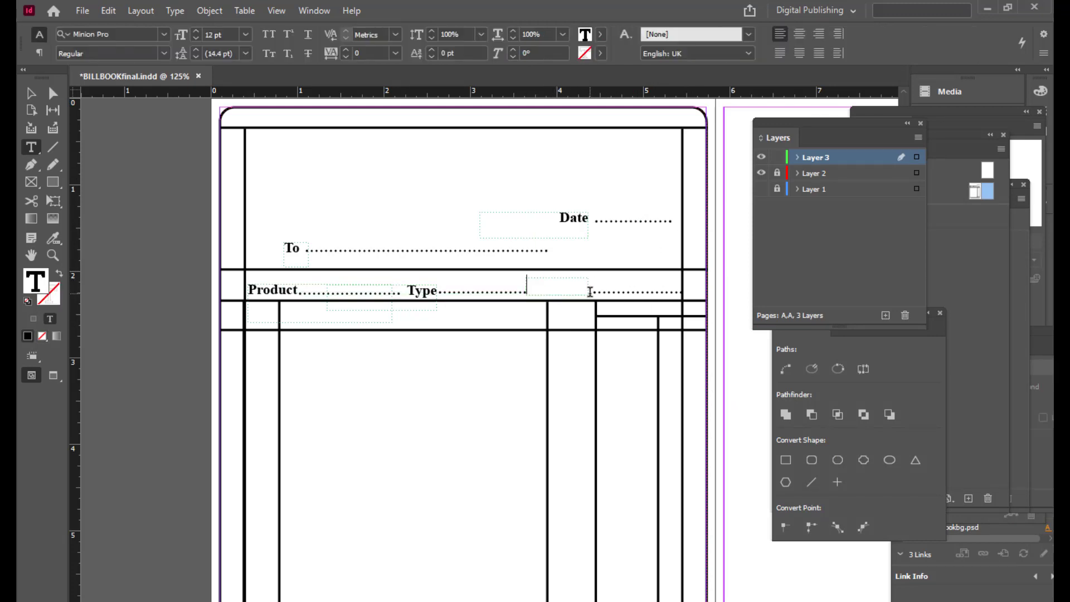
pyautogui.write('Service')
# Step: Format the "Service" text in Times New Roman Bold and right-align it within its frame
pyautogui.moveTo(571, 286); pyautogui.dragTo(491, 278)
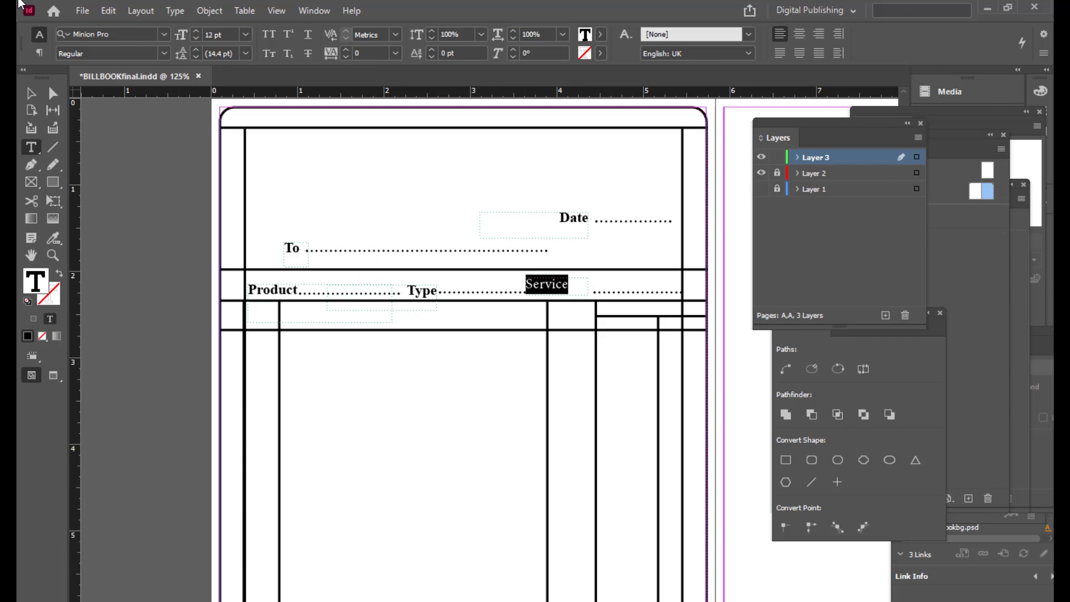
pyautogui.click(140, 30)
pyautogui.write('Tim')
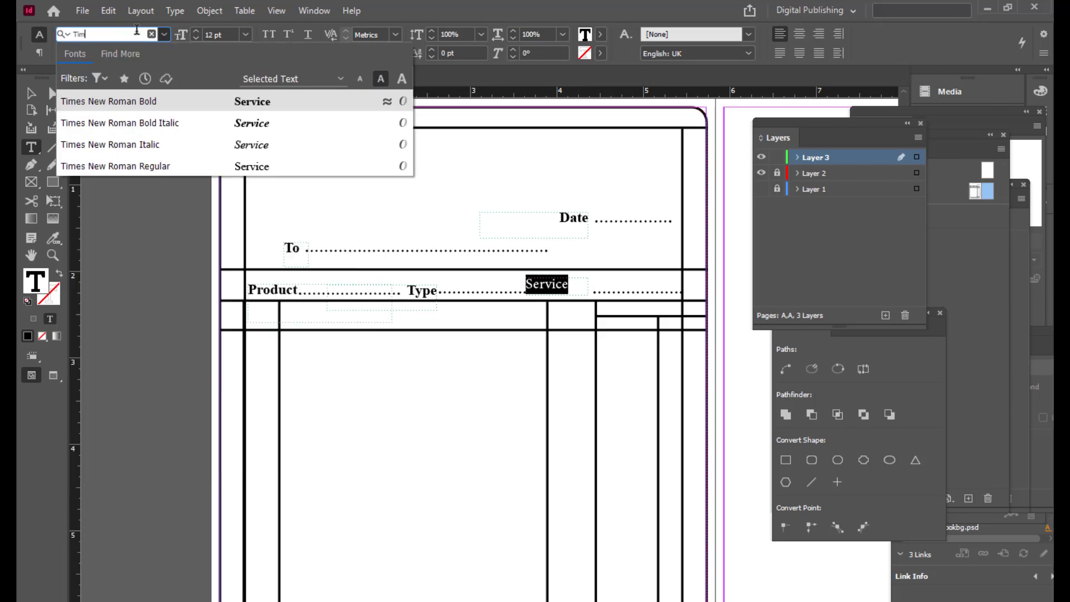
pyautogui.click(135, 105)
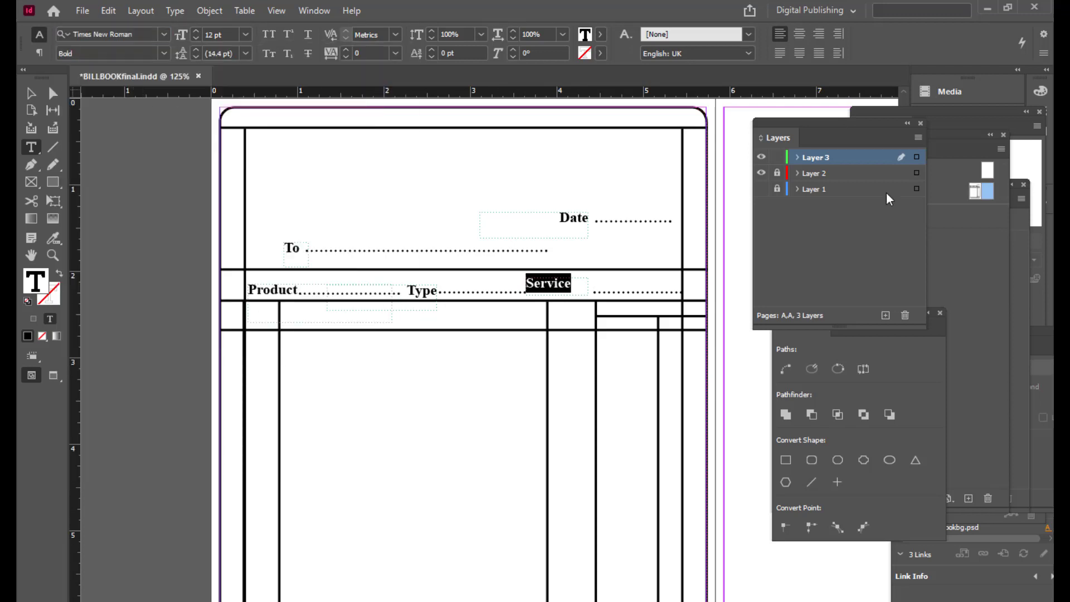
pyautogui.click(818, 34)
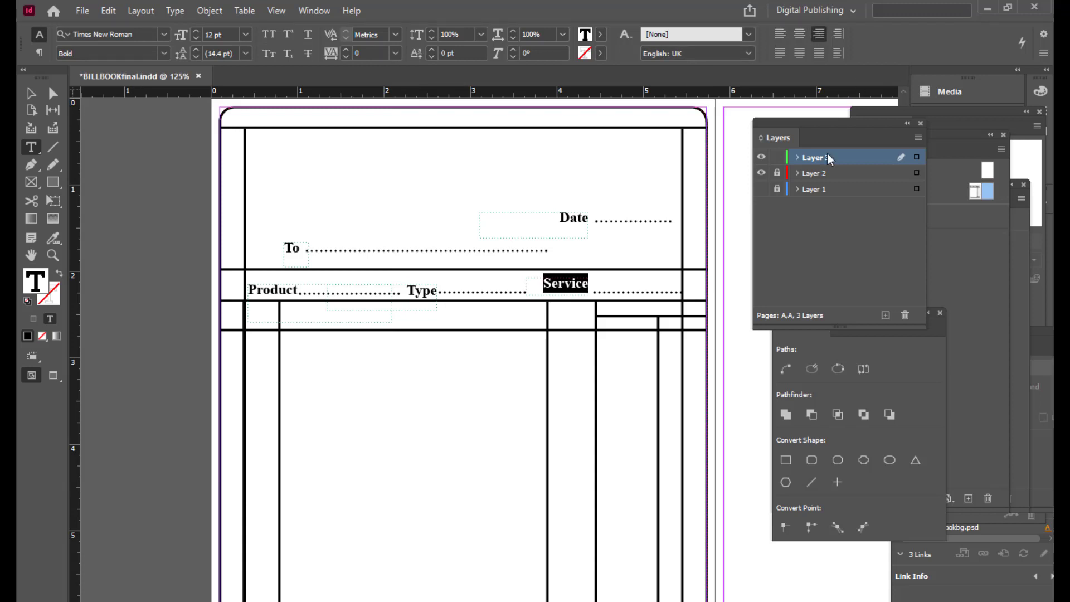
# Step: Place the "Service" label against the start of the last short dotted line, at about X 3.66 in, Y 2.16 in, and preview the page
pyautogui.click(31, 94)
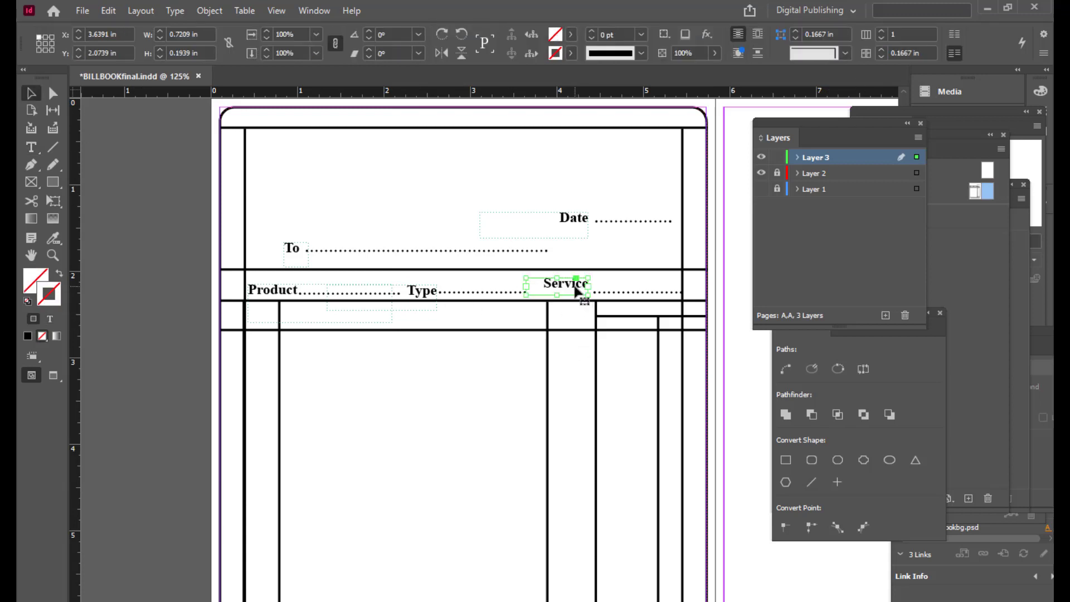
pyautogui.moveTo(577, 291); pyautogui.dragTo(577, 298)
pyautogui.press('Up')
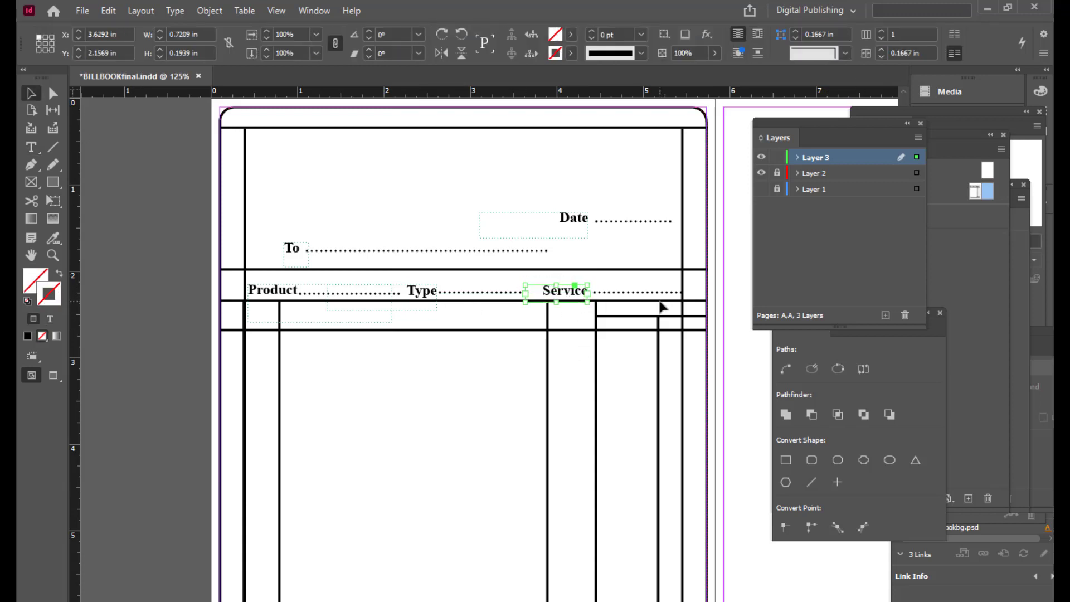
pyautogui.press('Left')
pyautogui.moveTo(573, 290); pyautogui.dragTo(569, 293)
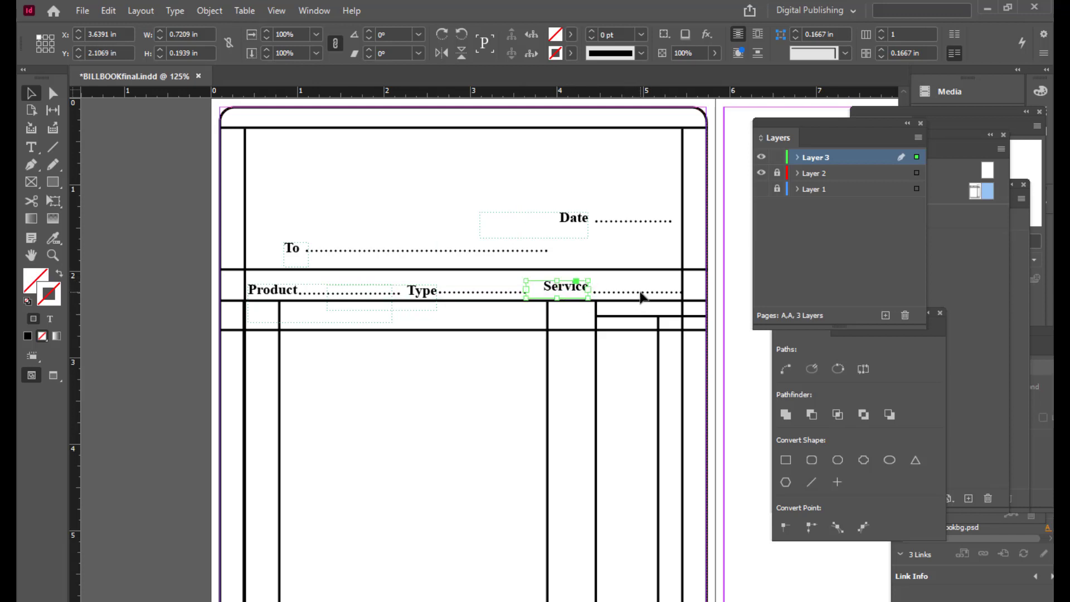
pyautogui.press('Down')
pyautogui.press('Down')
pyautogui.press('Down')
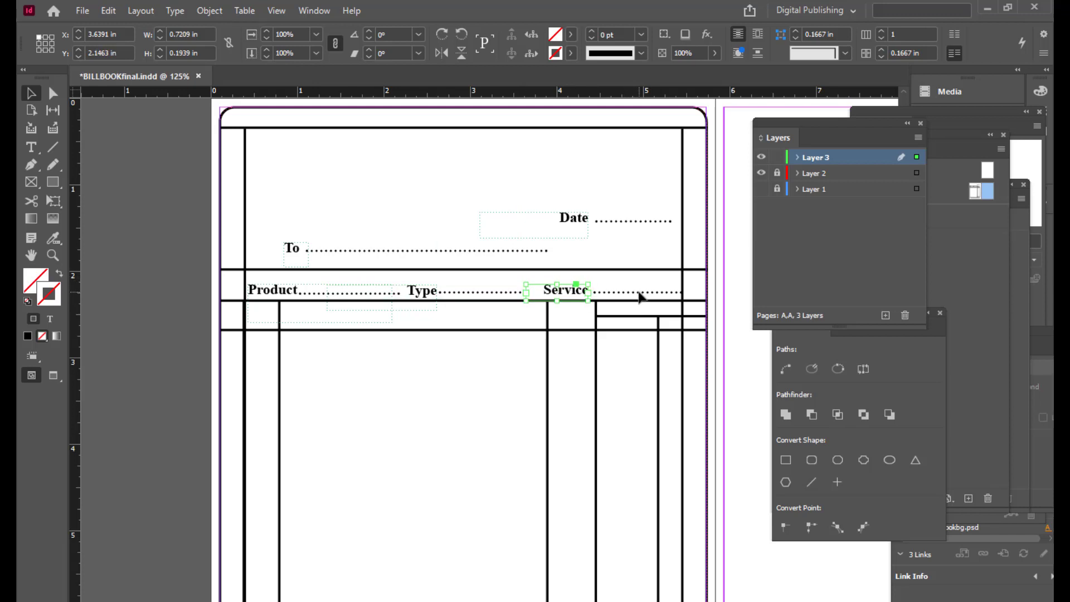
pyautogui.press('Right')
pyautogui.press('Right')
pyautogui.press('Left')
pyautogui.press('Left')
pyautogui.moveTo(564, 297); pyautogui.dragTo(559, 296)
pyautogui.press('Right')
pyautogui.press('Right')
pyautogui.press('Right')
pyautogui.press('Right')
pyautogui.press('Right')
pyautogui.press('Right')
pyautogui.press('Right')
pyautogui.press('Right')
pyautogui.press('Right')
pyautogui.press('Right')
pyautogui.press('Right')
pyautogui.press('Right')
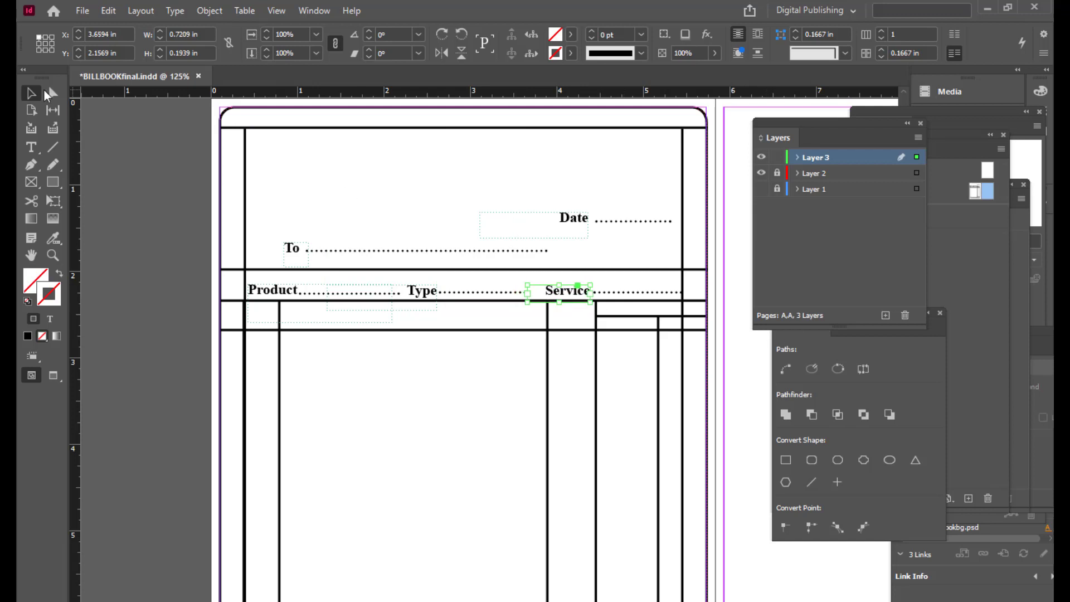
pyautogui.click(148, 148)
pyautogui.press('w')
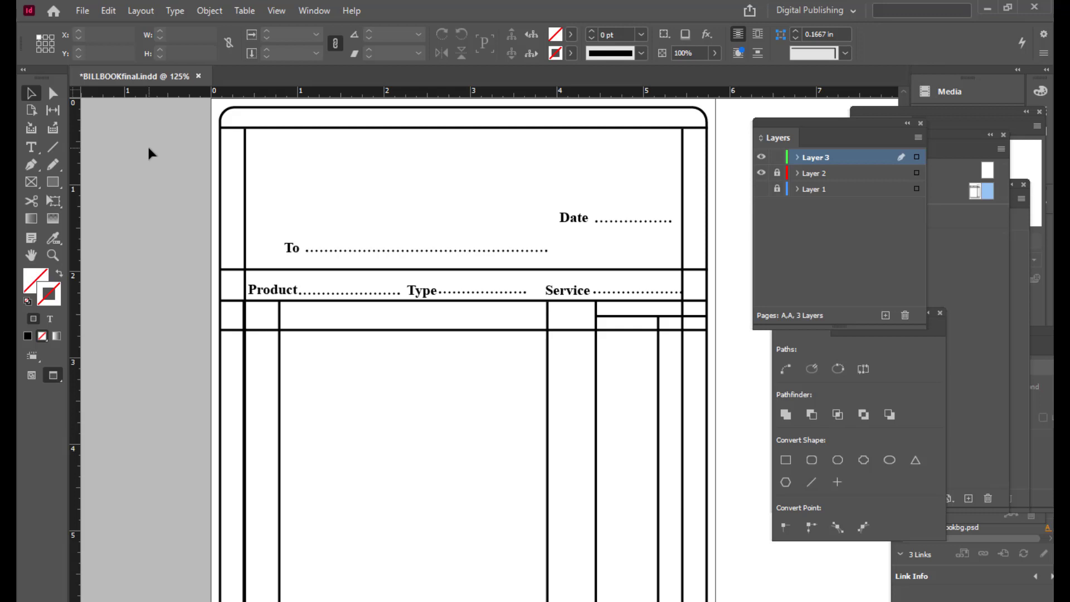
pyautogui.press('w')
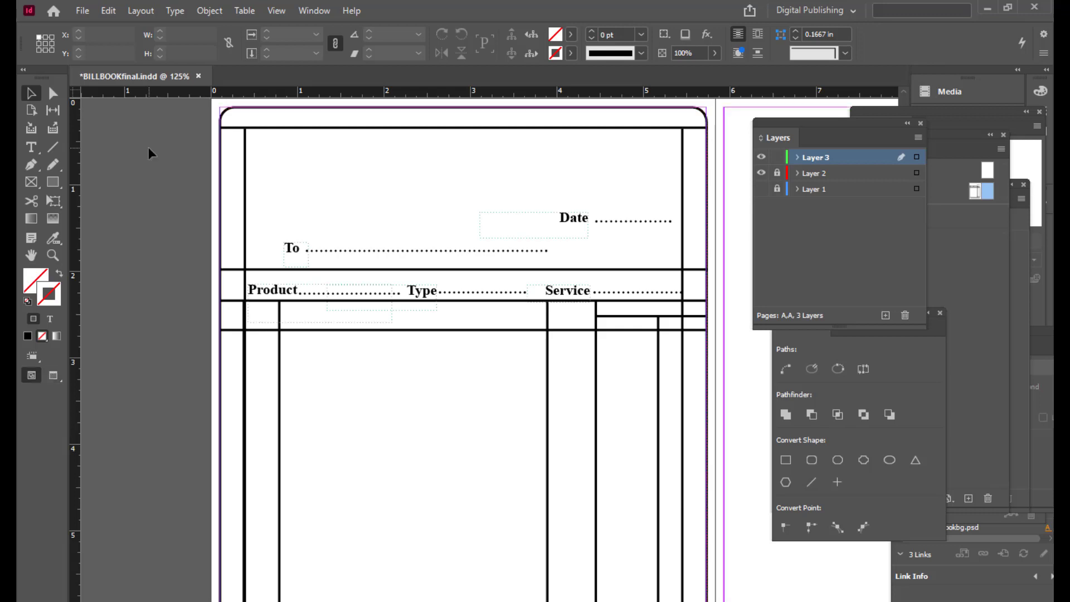
# Step: Unlock Layer 2 and shift the "Type" label together with its dotted line right to about X 1.4 in
pyautogui.click(777, 172)
pyautogui.click(851, 178)
pyautogui.click(481, 292)
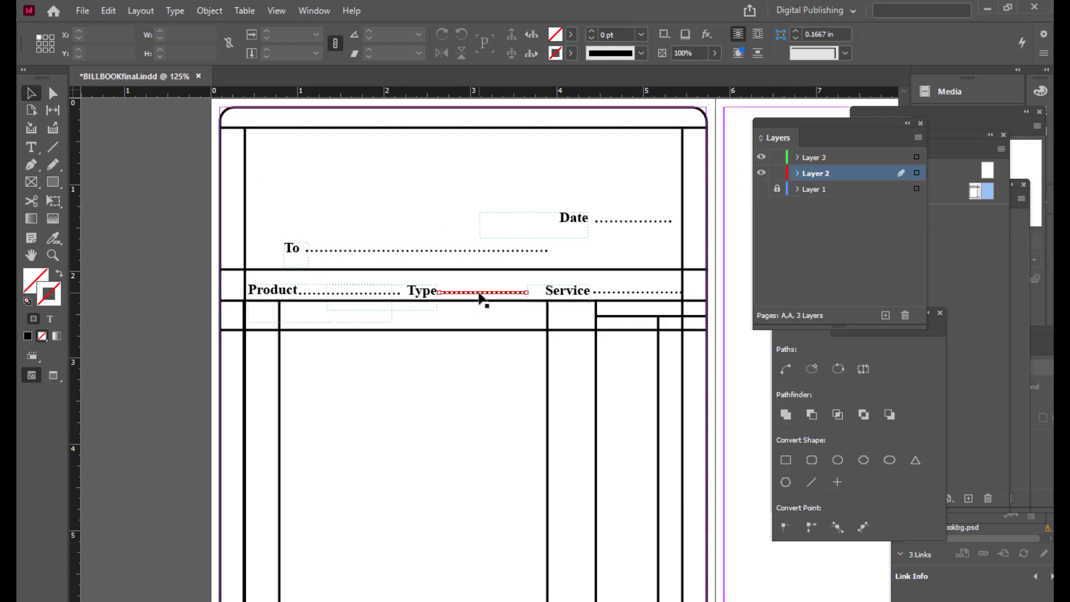
pyautogui.keyDown('shift'); pyautogui.click(418, 296); pyautogui.keyUp('shift')
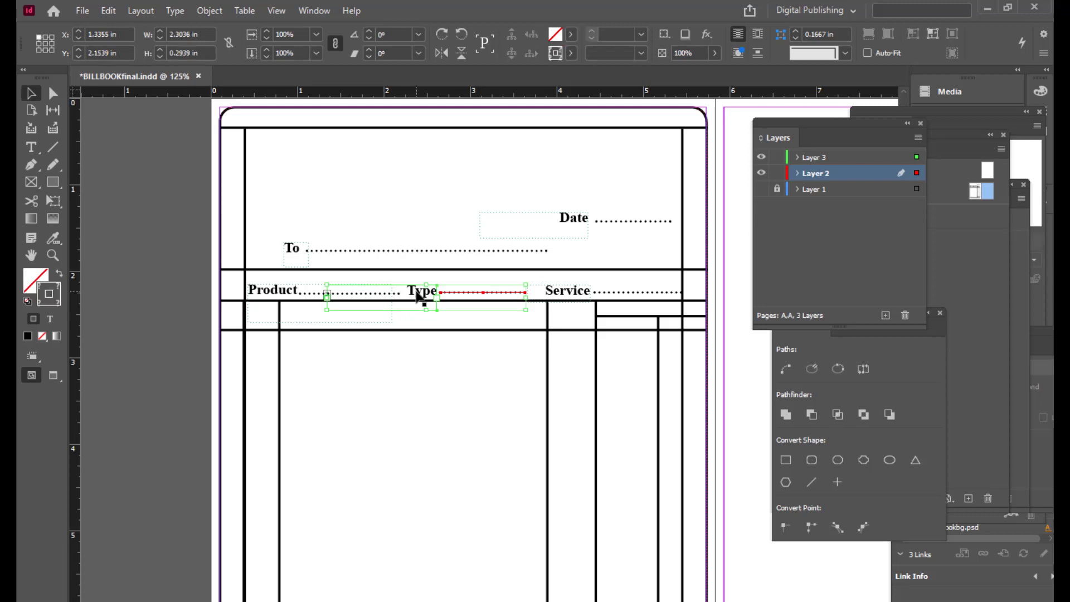
pyautogui.hotkey('shift', 'Right')
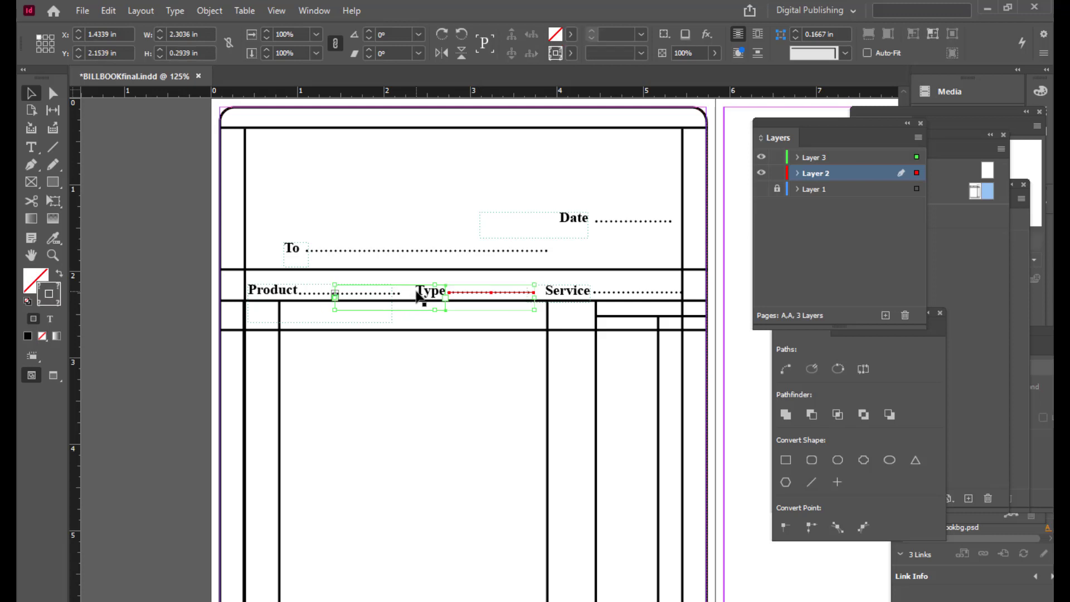
pyautogui.press('Left')
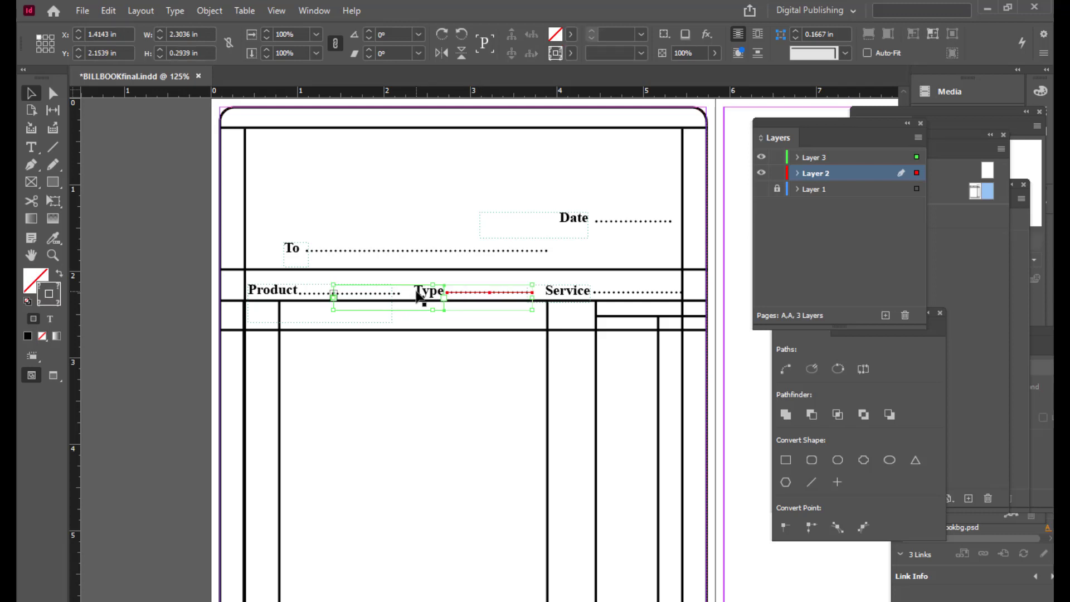
pyautogui.click(152, 181)
# Step: Examine the whole bill page from header to footer for areas that still need labels
pyautogui.scroll(-6, 313, 298)
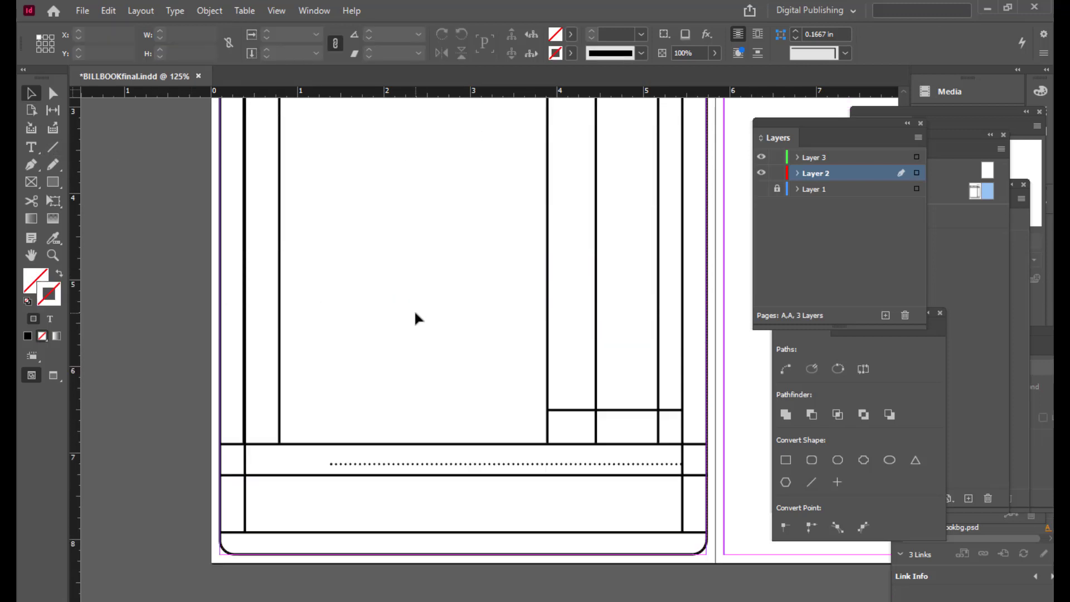
pyautogui.scroll(4, 416, 312)
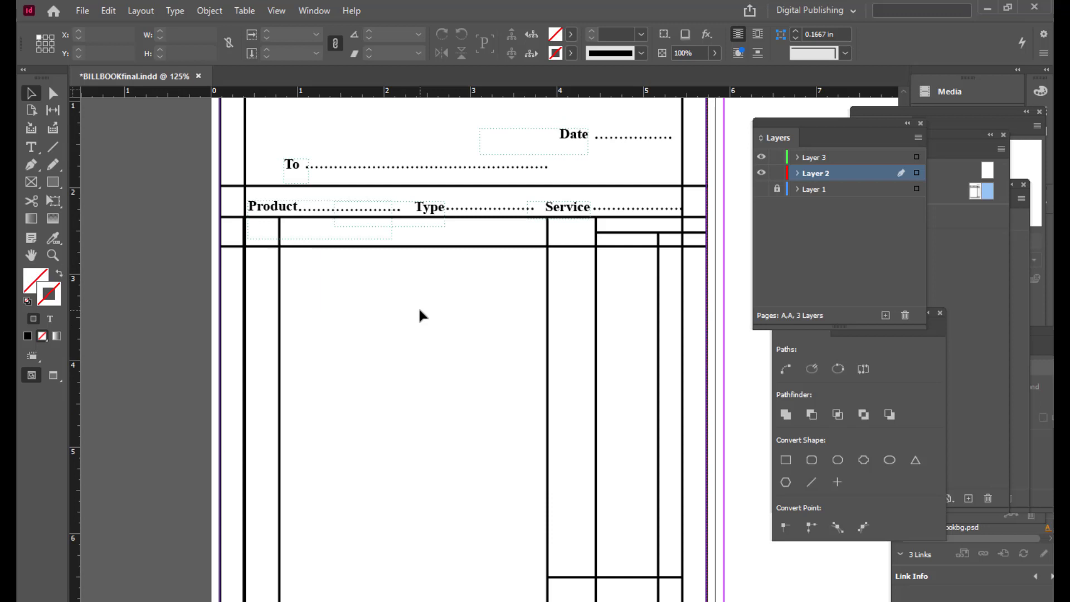
pyautogui.hotkey('ctrl', '-')
pyautogui.scroll(-3, 474, 223)
pyautogui.scroll(3, 476, 218)
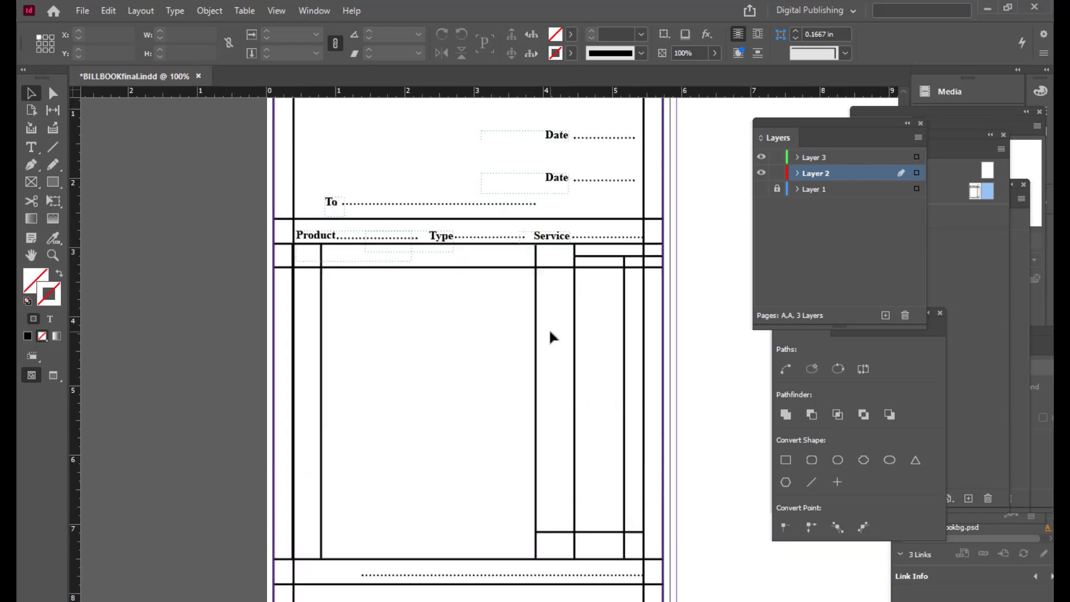
pyautogui.scroll(-3, 444, 275)
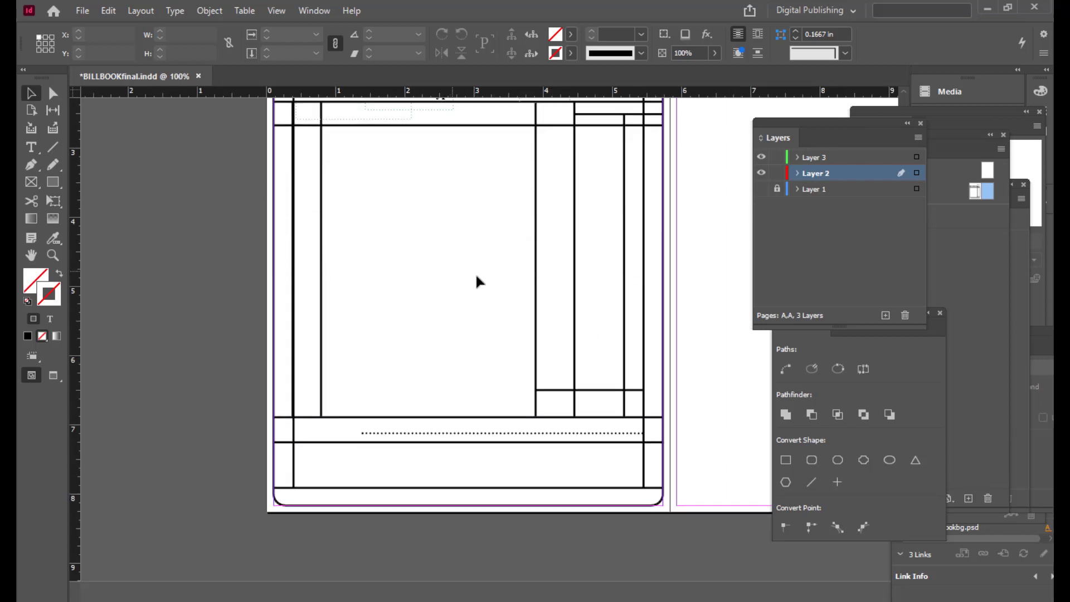
pyautogui.scroll(3, 523, 257)
pyautogui.scroll(2, 539, 262)
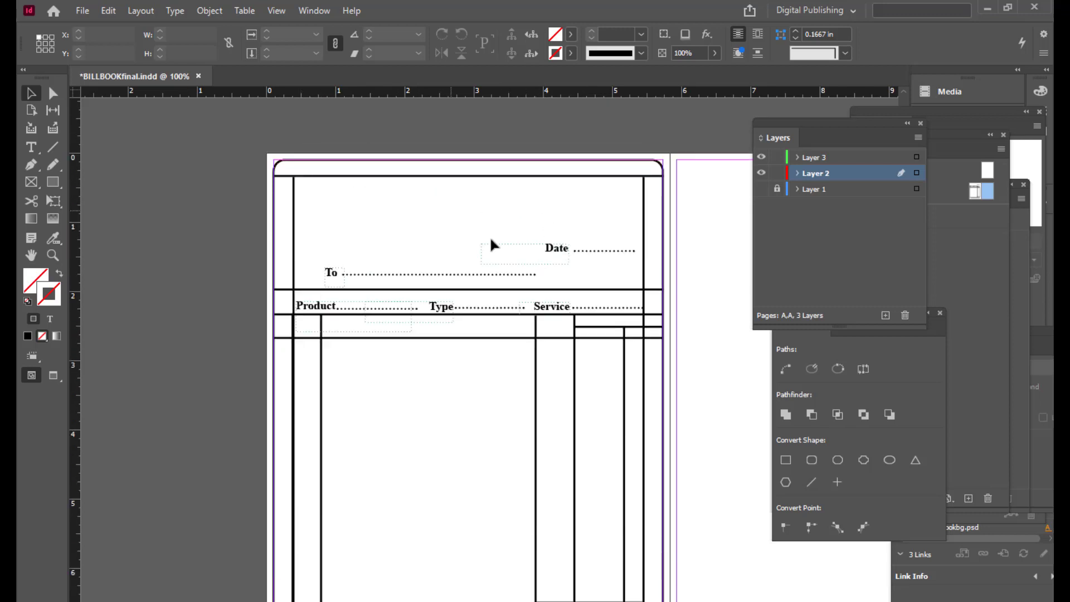
pyautogui.scroll(-5, 492, 241)
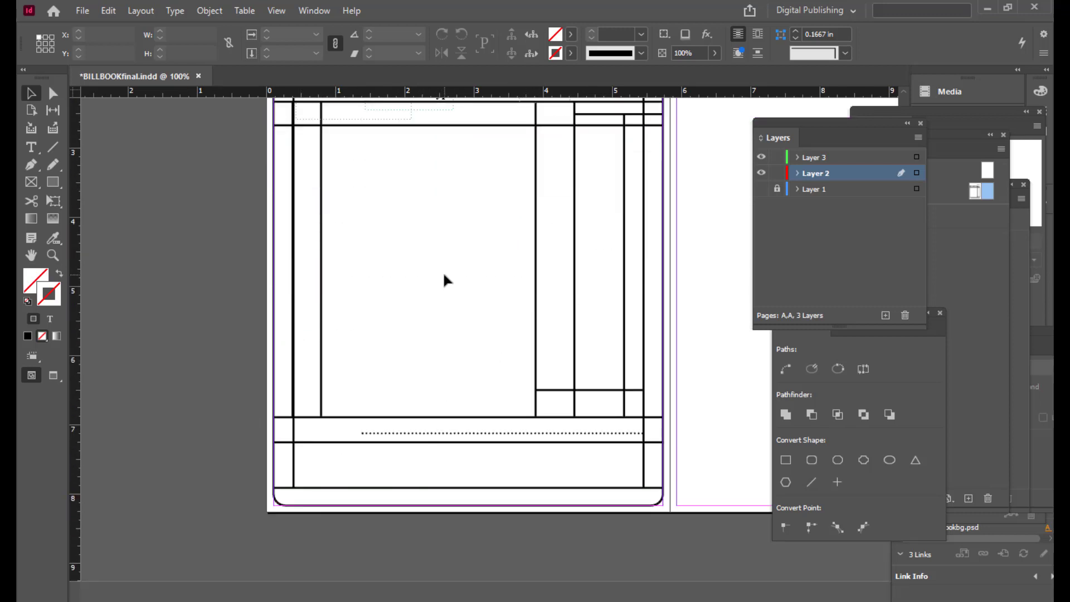
pyautogui.scroll(1, 461, 300)
pyautogui.scroll(2, 468, 295)
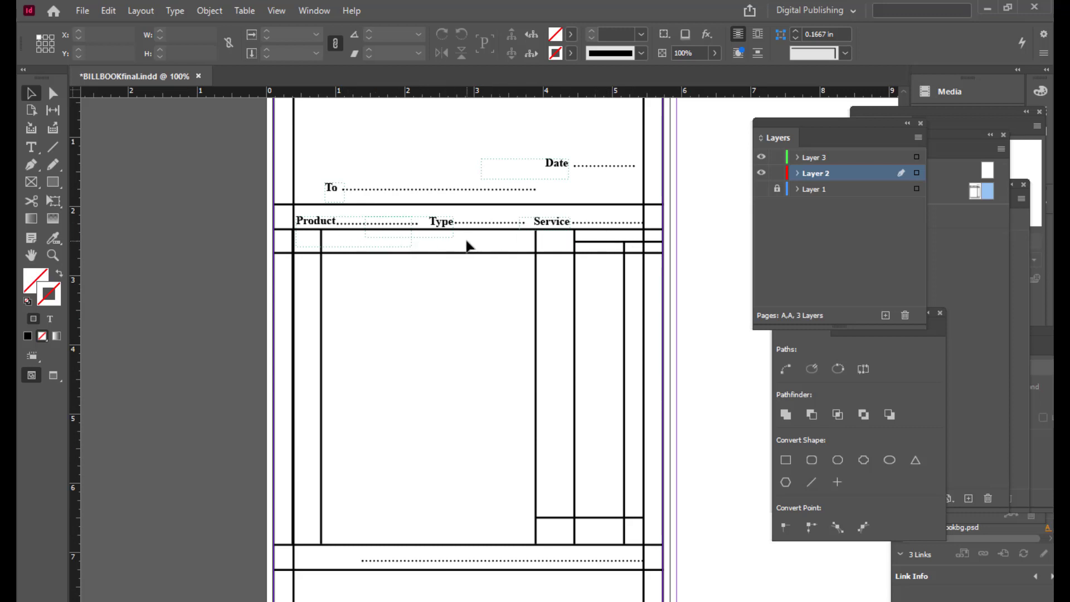
# Step: Open the reference billbooktemplate.jpg in Photos, examine its table headings and footer labels, and return to InDesign
pyautogui.click(717, 601)
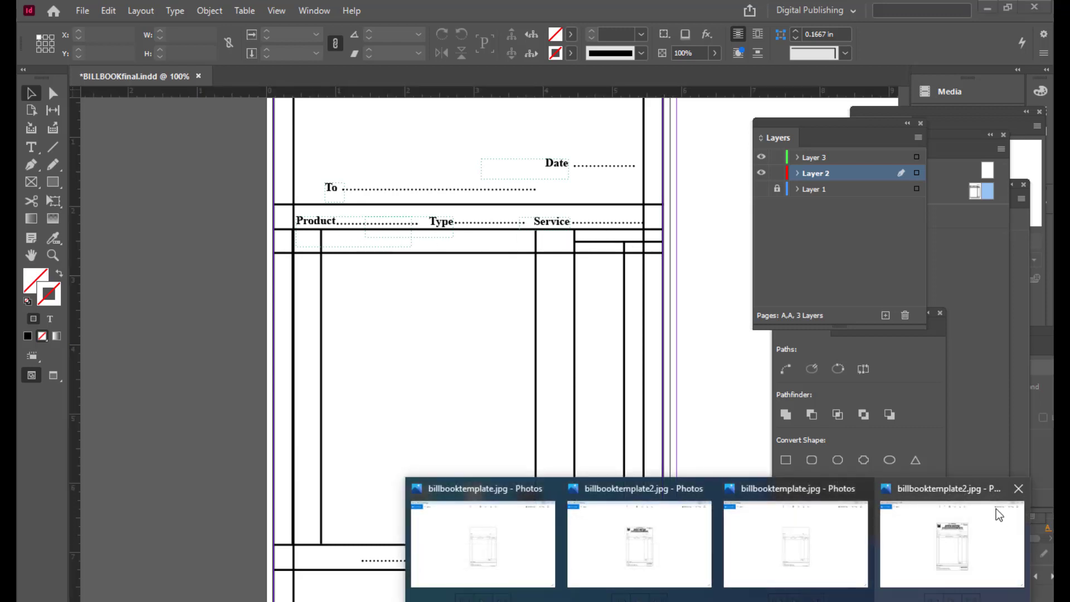
pyautogui.click(491, 542)
pyautogui.scroll(4, 522, 268)
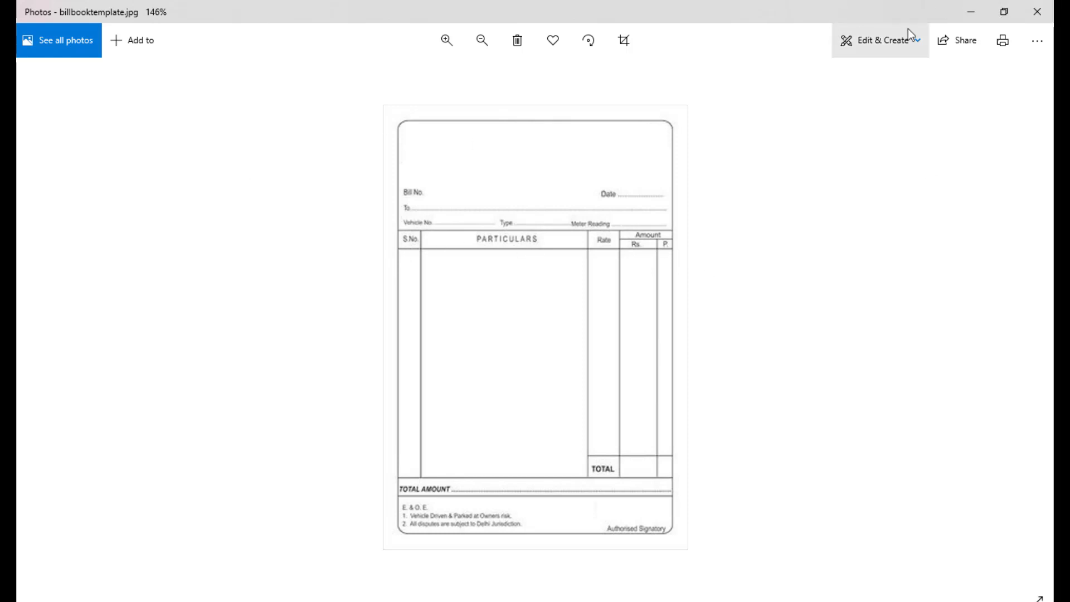
pyautogui.click(971, 12)
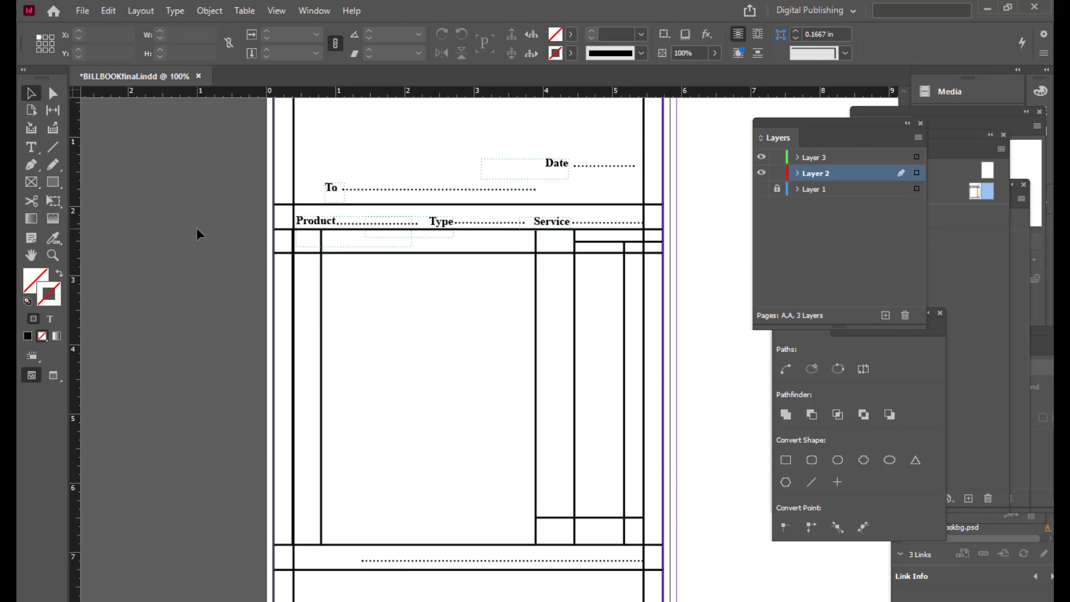
# Step: Activate Layer 3, lock Layer 2, and add a text frame about 1.15 × 0.76 in reading "S.NO" in the table body
pyautogui.click(32, 147)
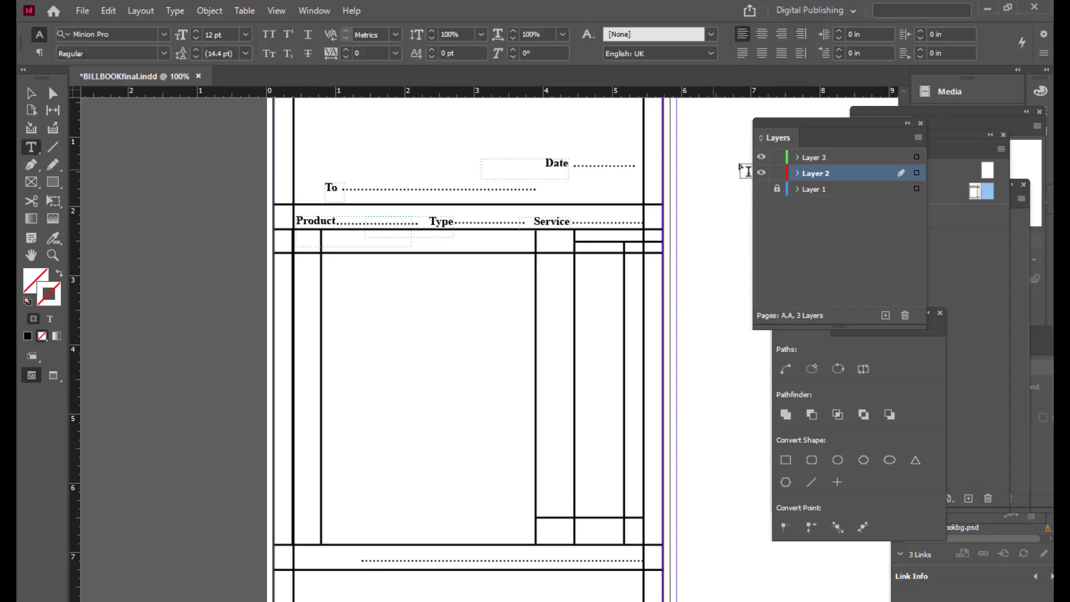
pyautogui.click(828, 154)
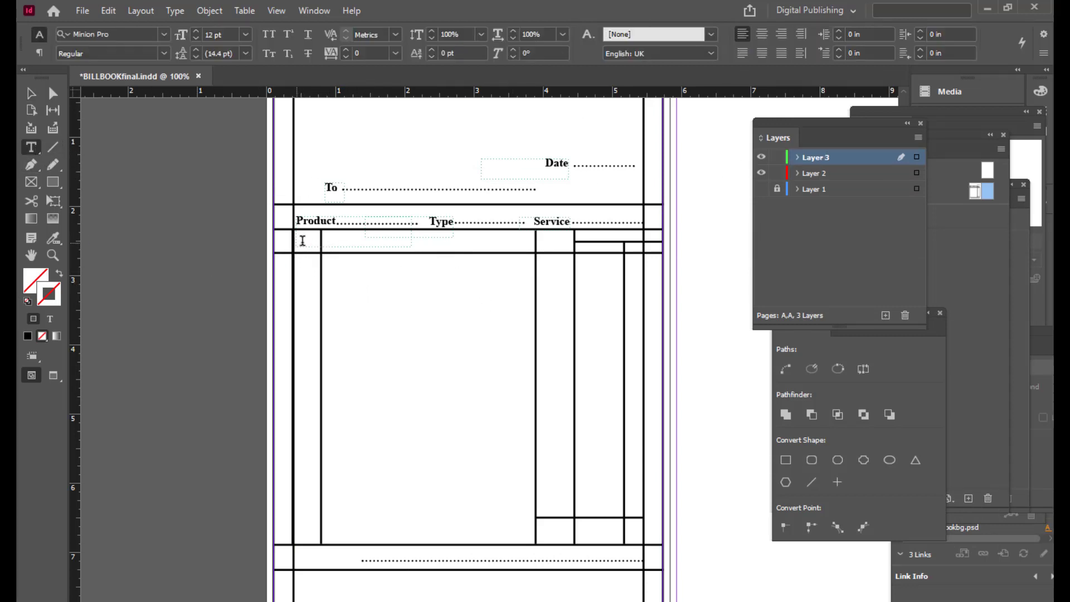
pyautogui.click(777, 173)
pyautogui.moveTo(355, 281); pyautogui.dragTo(433, 334)
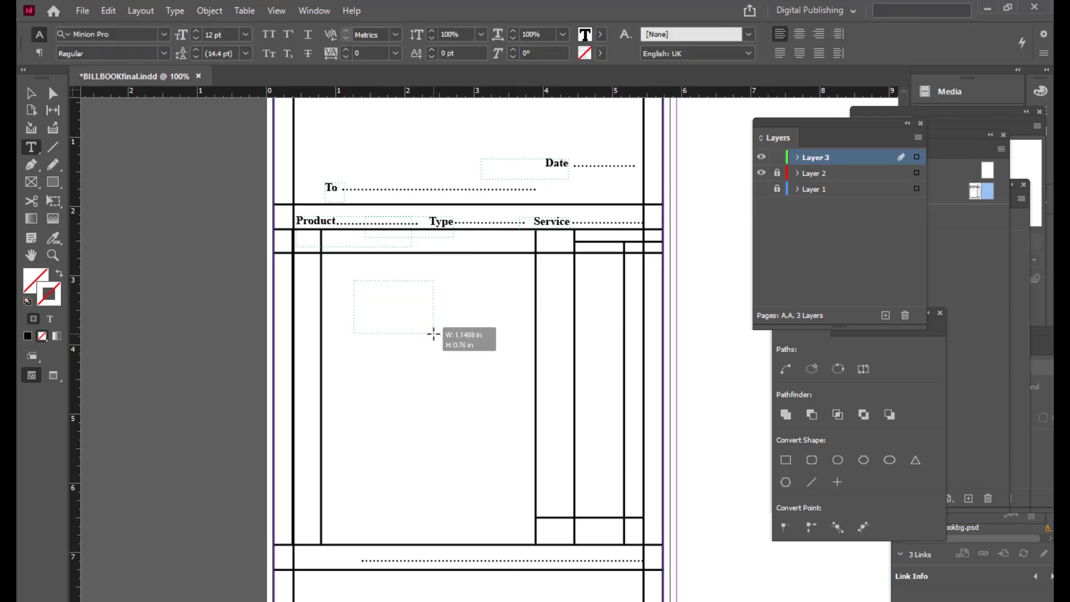
pyautogui.write('S')
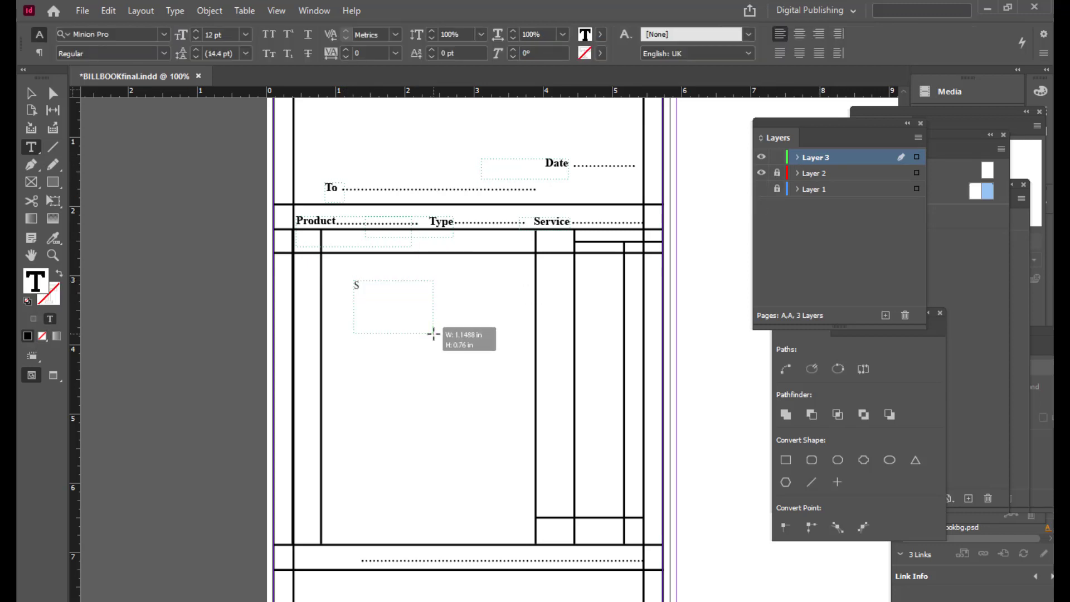
pyautogui.write('.N')
pyautogui.hotkey('shift', 'Left')
pyautogui.hotkey('shift', 'Left')
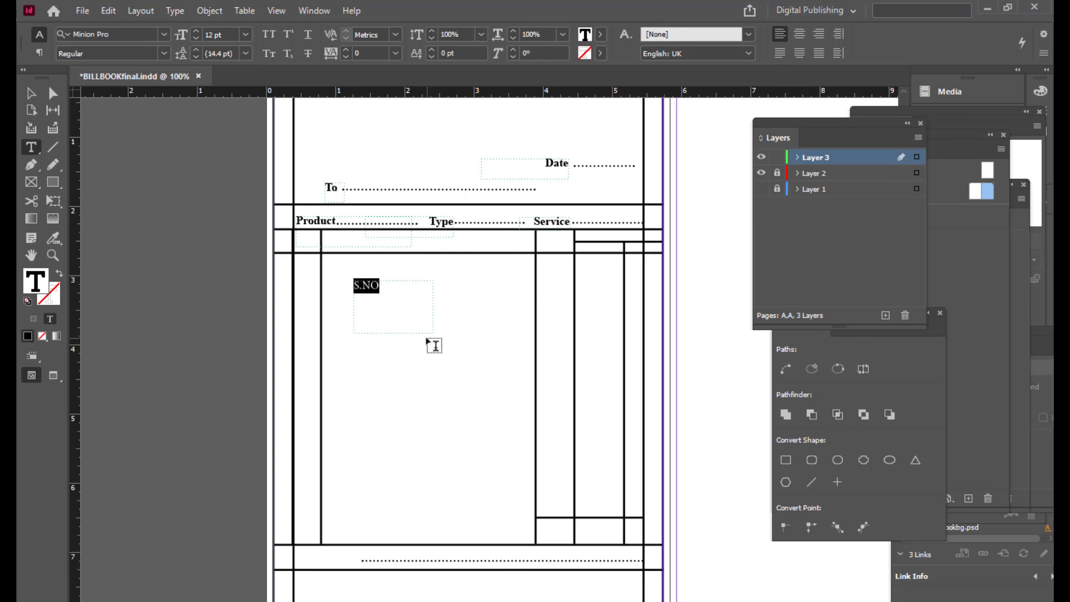
# Step: Format the "S.NO" text in Times New Roman Bold and reduce its size by one increment
pyautogui.click(137, 34)
pyautogui.write('TIM')
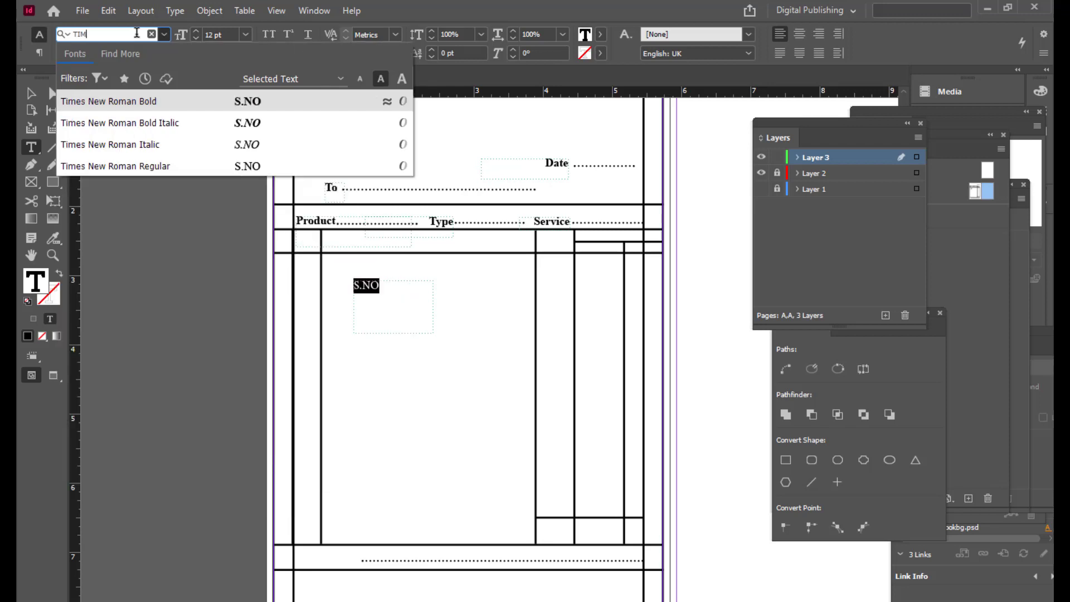
pyautogui.click(172, 100)
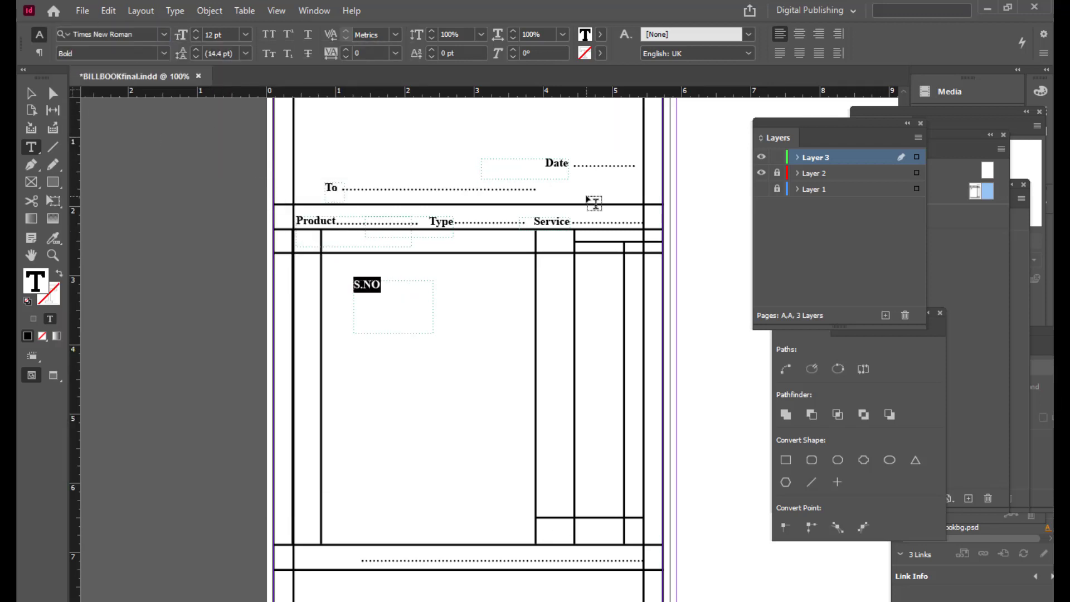
pyautogui.hotkey('ctrl', 'shift', ',')
# Step: Shrink the "S.NO" frame to about 0.39 × 0.19 in and place it in the narrow first column's heading cell, at about X 0.42 in, Y 2.44 in
pyautogui.click(30, 93)
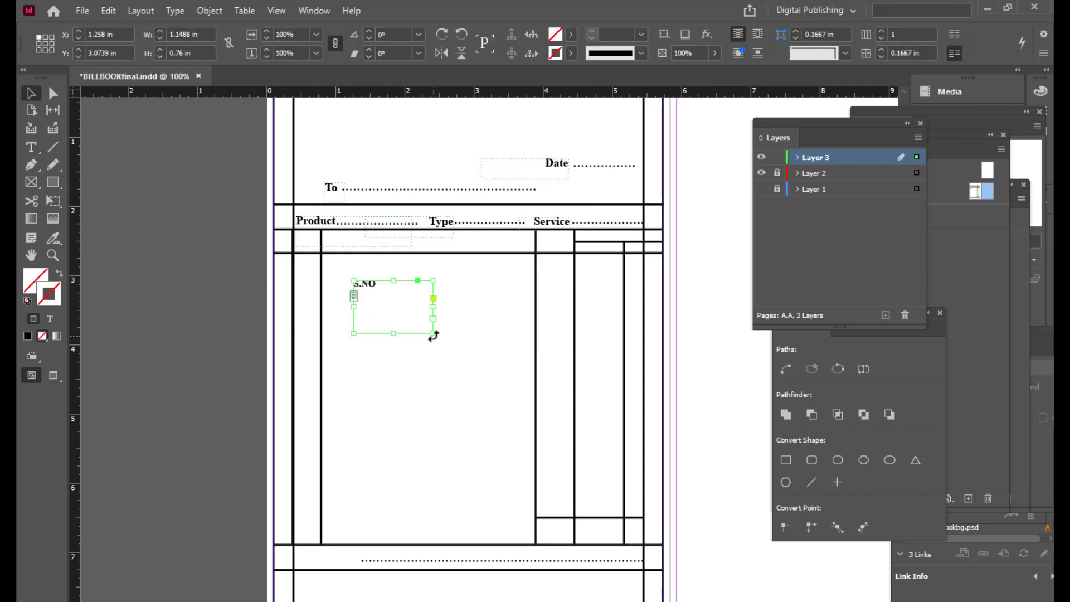
pyautogui.moveTo(433, 334); pyautogui.dragTo(312, 243)
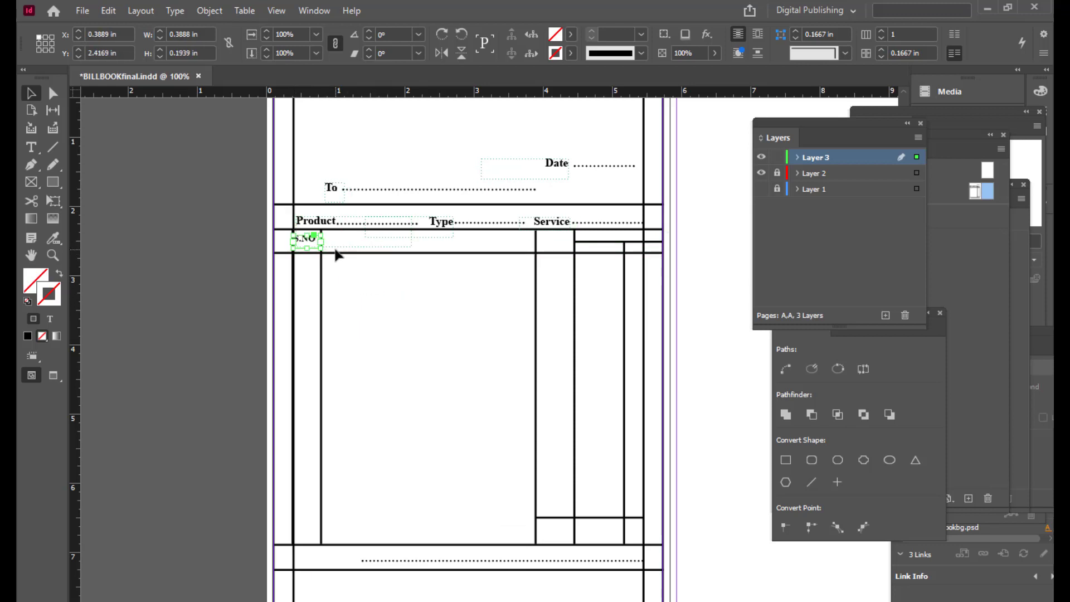
pyautogui.press('Right')
pyautogui.press('Down')
pyautogui.click(171, 191)
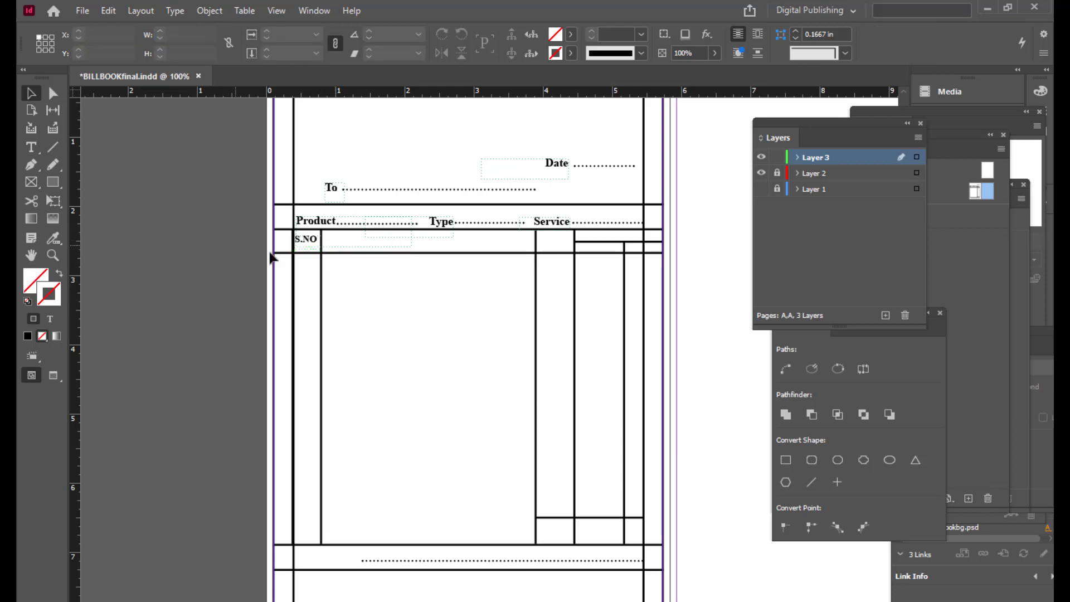
pyautogui.click(310, 242)
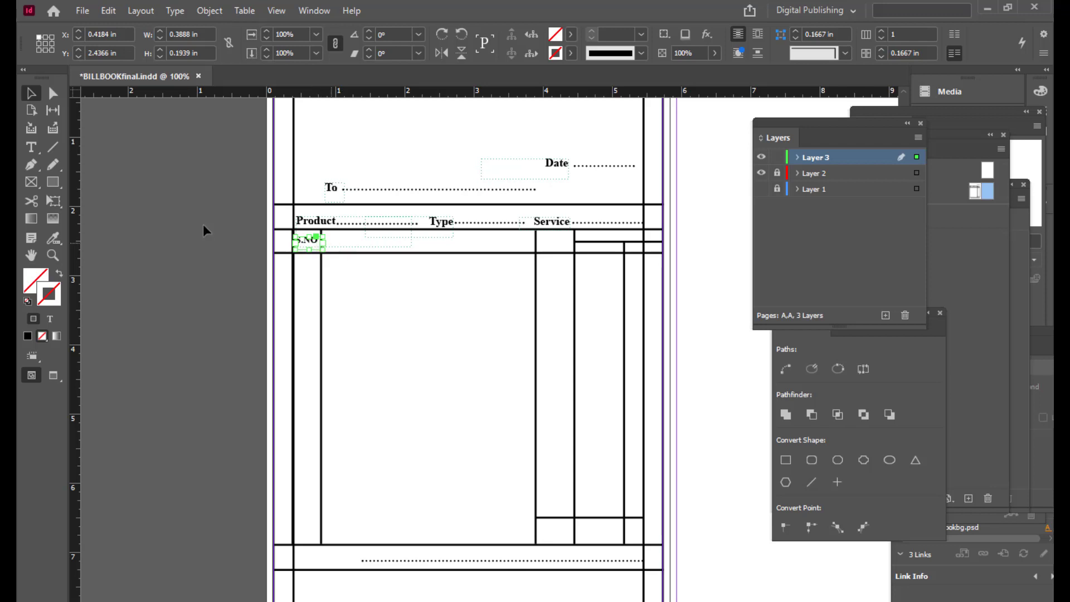
pyautogui.click(252, 262)
# Step: Add a text frame about 2.49 × 0.44 in reading "Particulars" in the wide table column and select its text
pyautogui.click(32, 147)
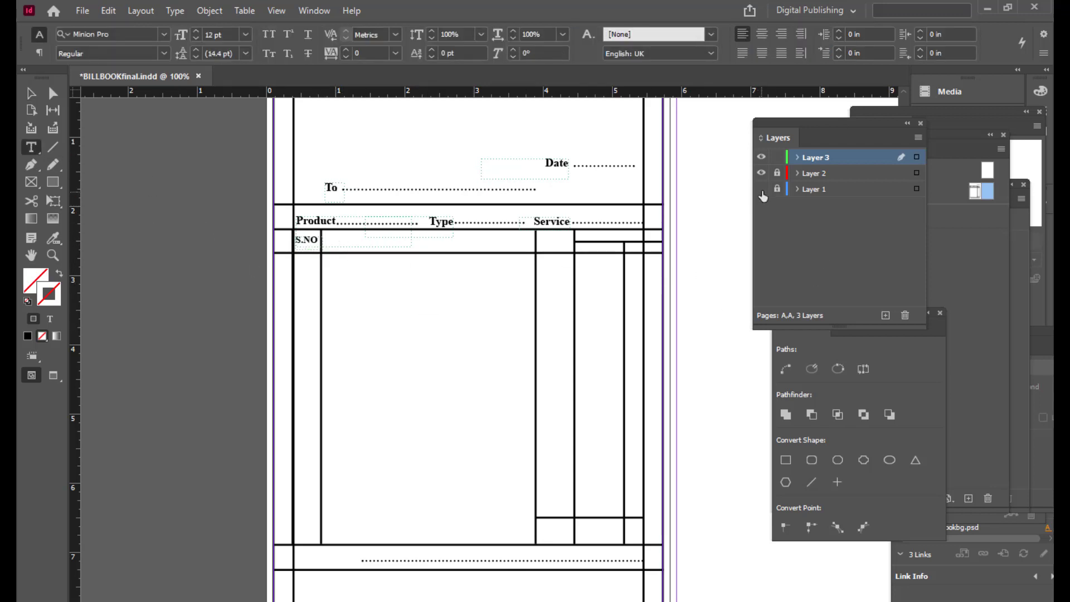
pyautogui.moveTo(344, 269); pyautogui.dragTo(516, 301)
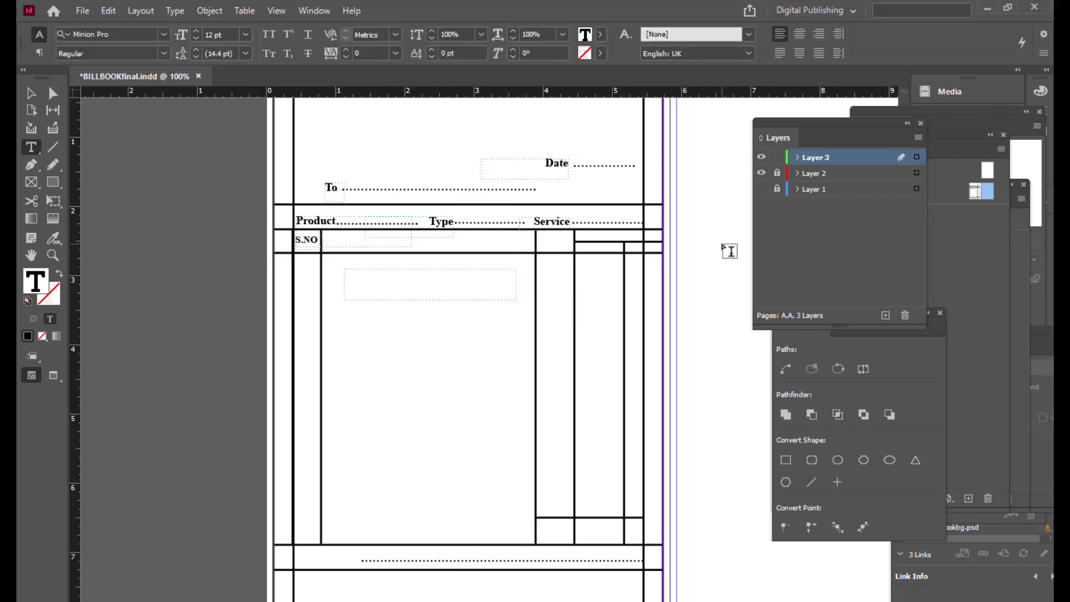
pyautogui.write('P')
pyautogui.hotkey('shift', 'Left')
pyautogui.hotkey('shift', 'Left')
pyautogui.hotkey('shift', 'Left')
pyautogui.hotkey('shift', 'Left')
pyautogui.hotkey('shift', 'Left')
pyautogui.hotkey('shift', 'Left')
pyautogui.hotkey('shift', 'Left')
pyautogui.hotkey('shift', 'Left')
pyautogui.hotkey('shift', 'Left')
pyautogui.hotkey('shift', 'Left')
pyautogui.hotkey('shift', 'Left')
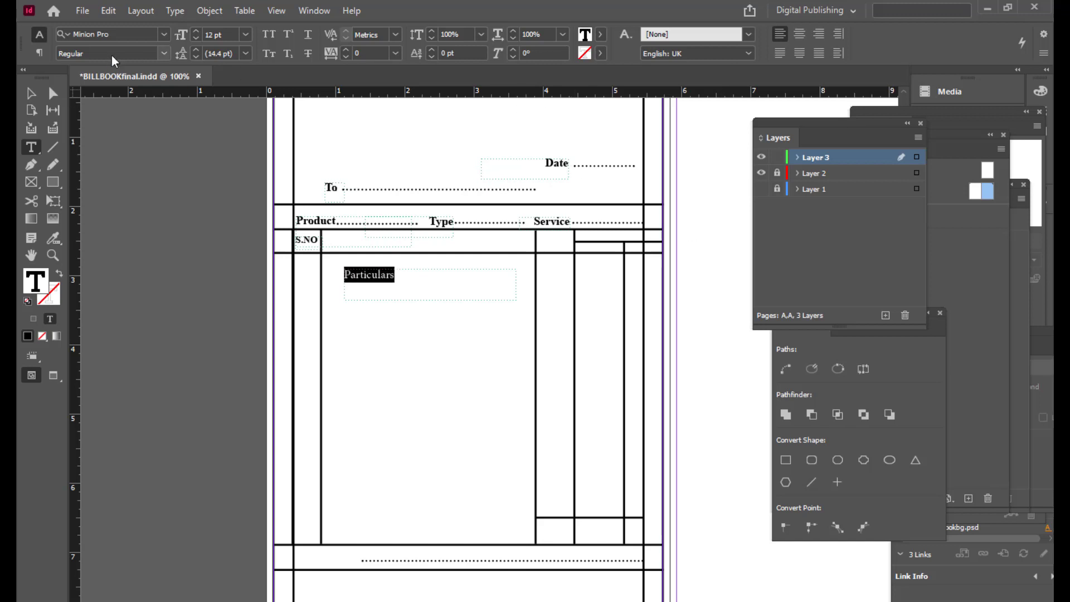
# Step: Format the "Particulars" text in Times New Roman Bold, center it in its frame, and enlarge it by one size increment
pyautogui.click(119, 35)
pyautogui.write('Ti')
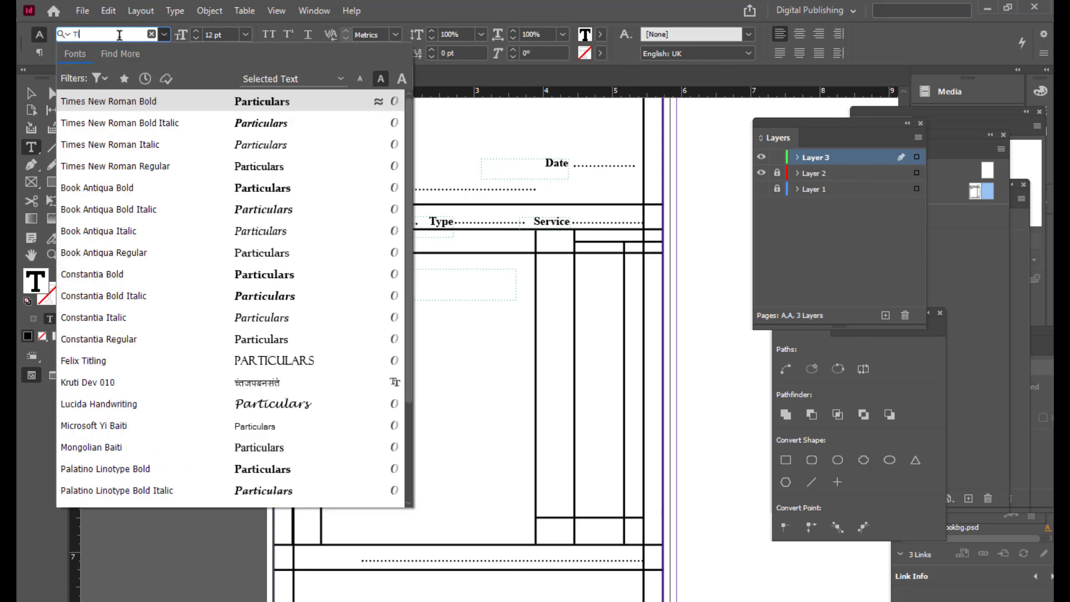
pyautogui.click(113, 101)
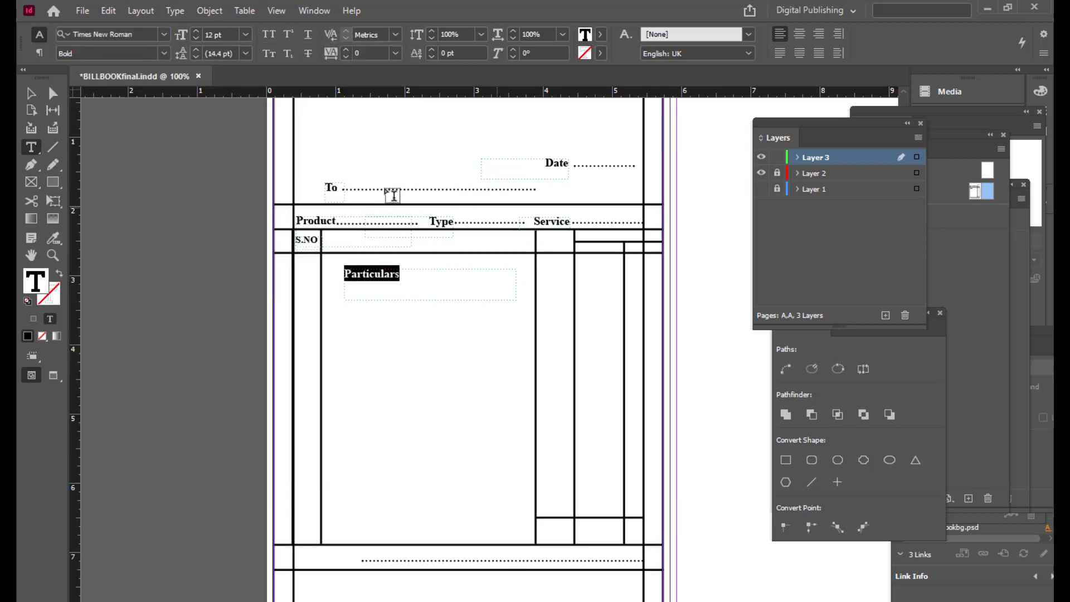
pyautogui.click(799, 34)
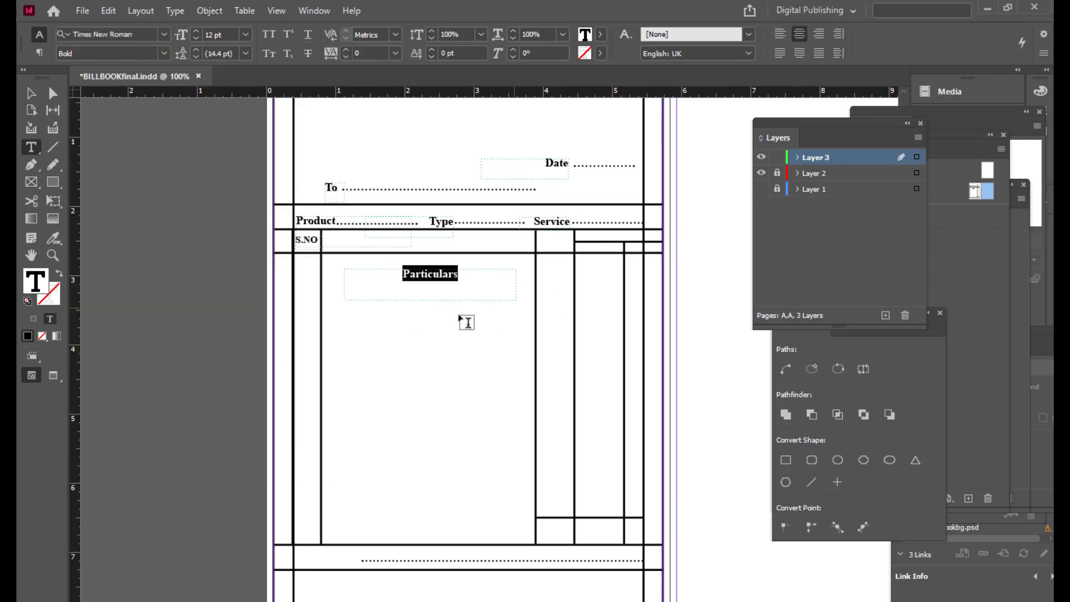
pyautogui.hotkey('ctrl', 'shift', '.')
pyautogui.hotkey('ctrl', 'shift', '.')
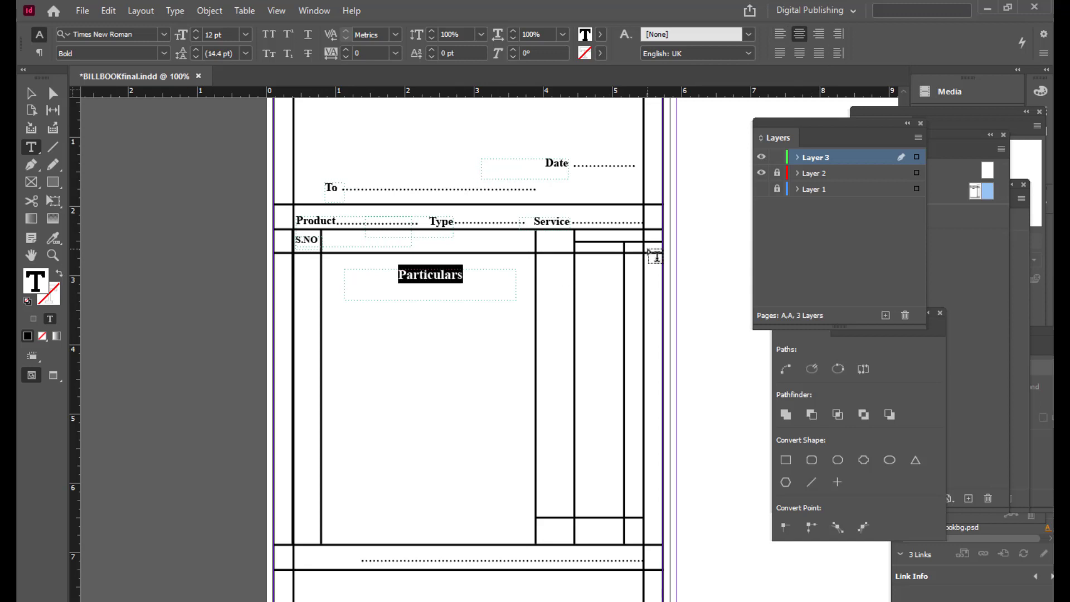
pyautogui.hotkey('ctrl', 'shift', ',')
# Step: Place the "Particulars" label in the wide column's heading cell, at about X 1.01 in, Y 2.43 in
pyautogui.press('Escape')
pyautogui.moveTo(463, 279); pyautogui.dragTo(461, 246)
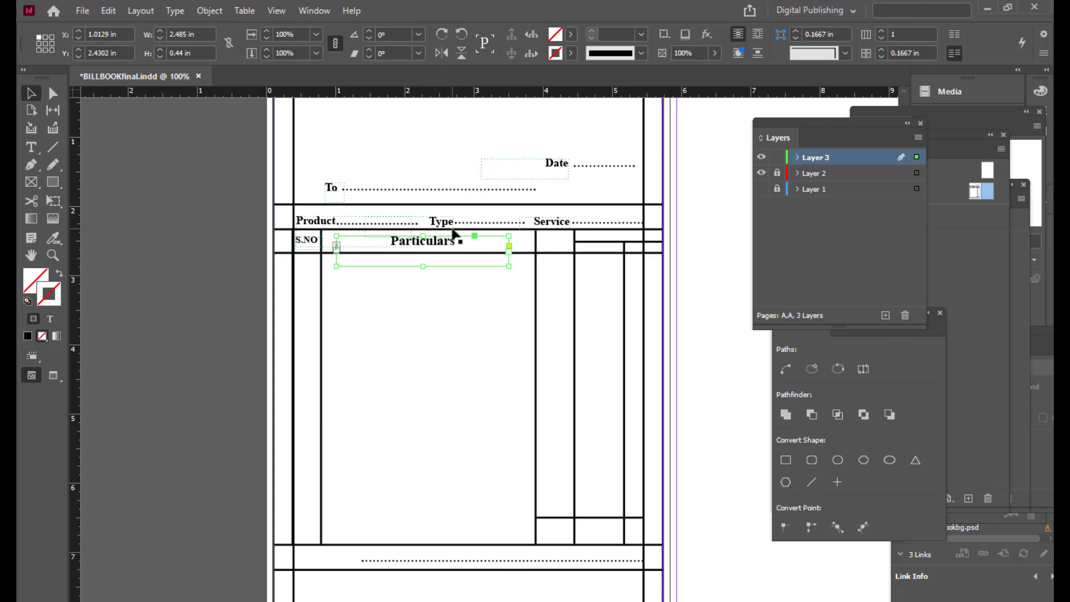
pyautogui.click(208, 232)
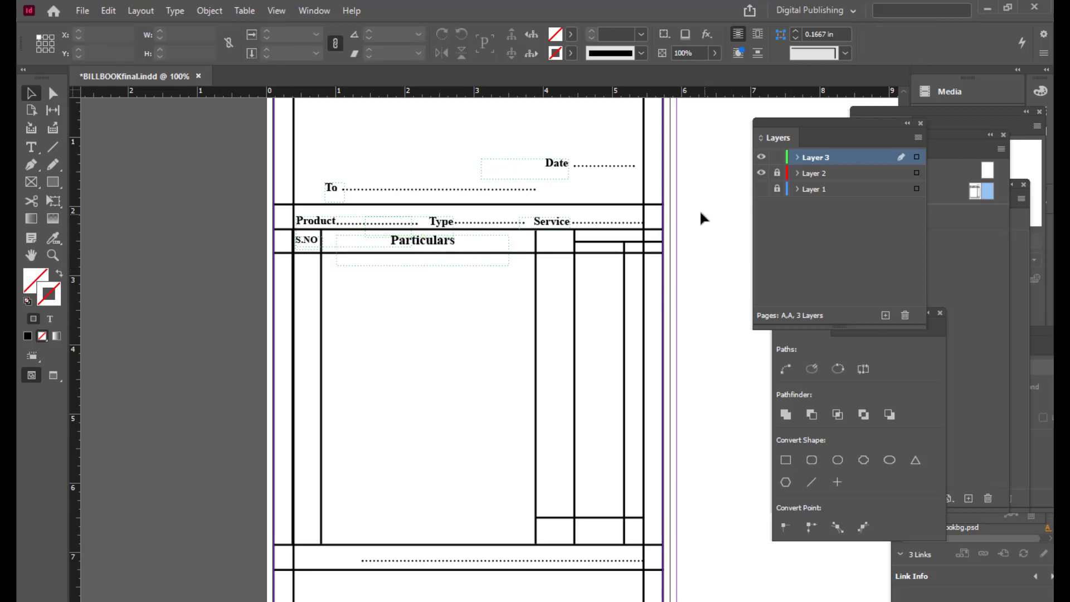
# Step: Add a text frame about 1.27 × 0.44 in reading "Rate" in the table body and select its text
pyautogui.press('t')
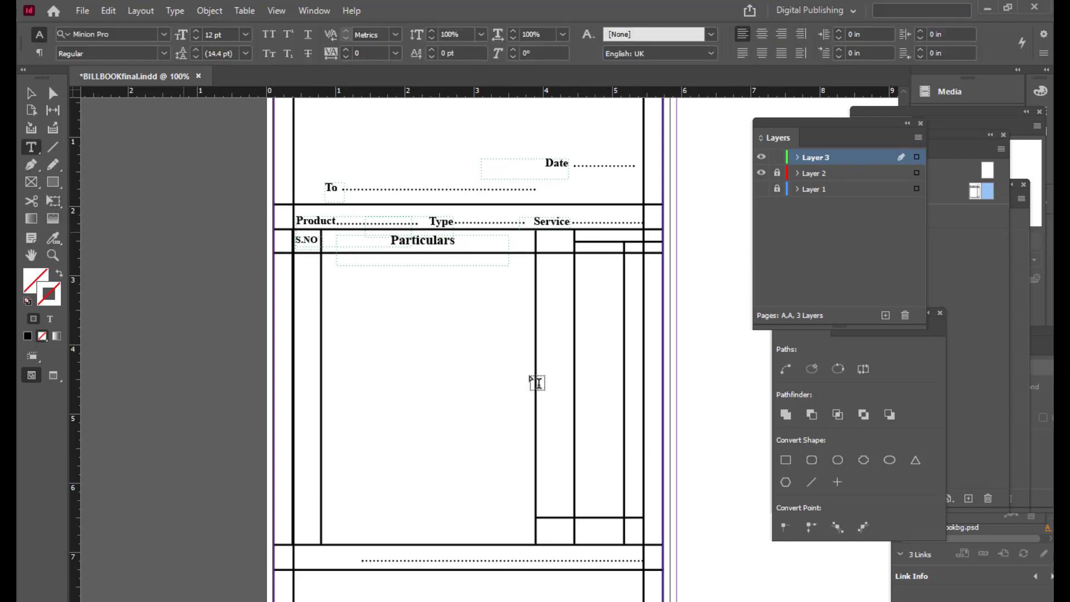
pyautogui.moveTo(382, 317); pyautogui.dragTo(470, 346)
pyautogui.write('T')
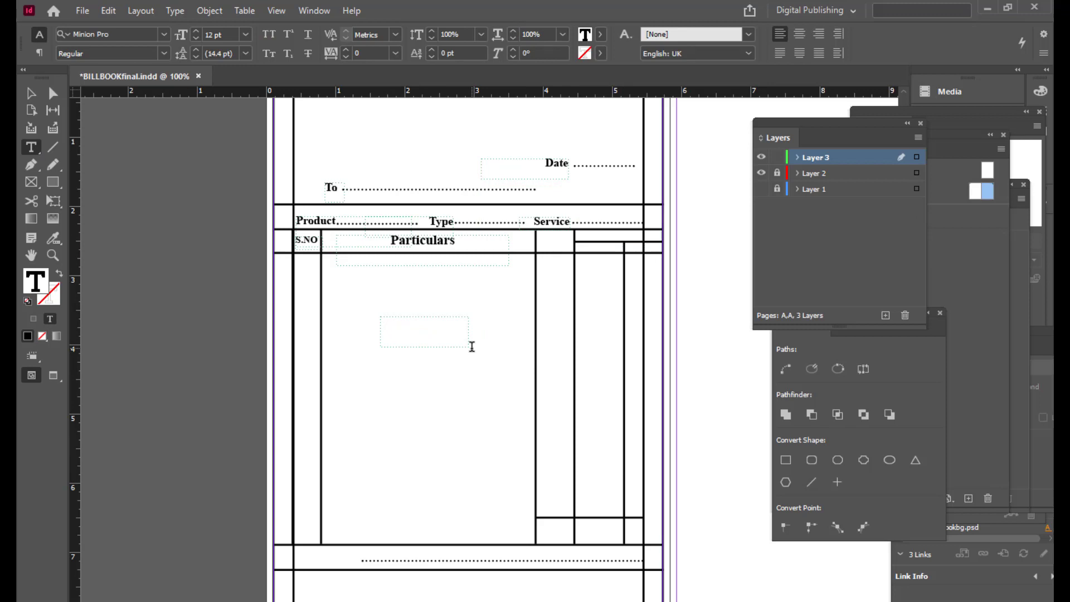
pyautogui.write('Rat')
pyautogui.hotkey('shift', 'Left')
pyautogui.hotkey('shift', 'Left')
pyautogui.hotkey('shift', 'Left')
# Step: Format the "Rate" text in Times New Roman Bold at 14 pt
pyautogui.click(129, 34)
pyautogui.write('tim')
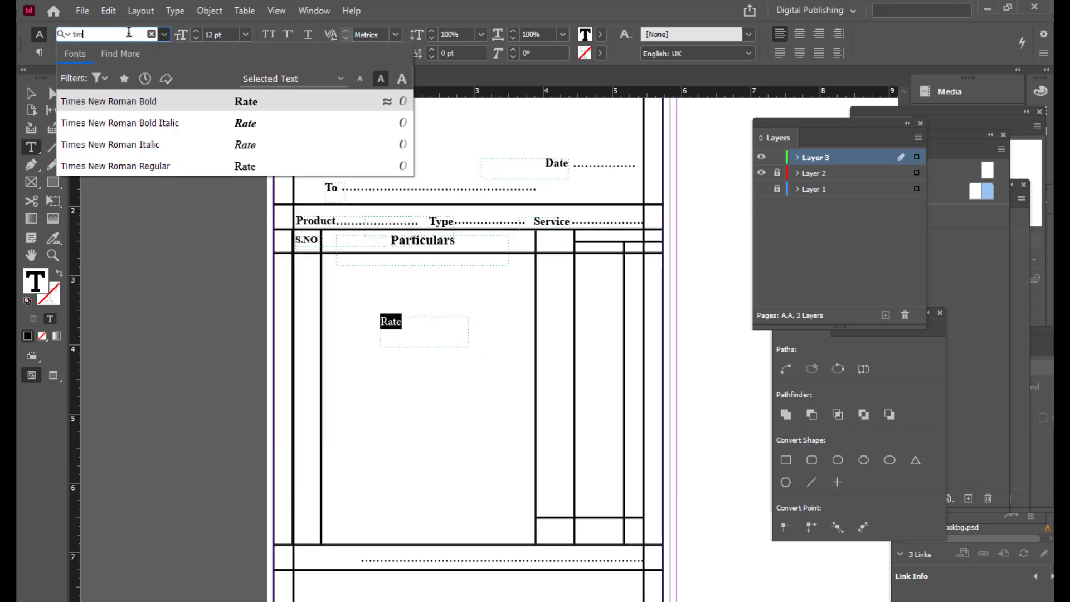
pyautogui.click(125, 102)
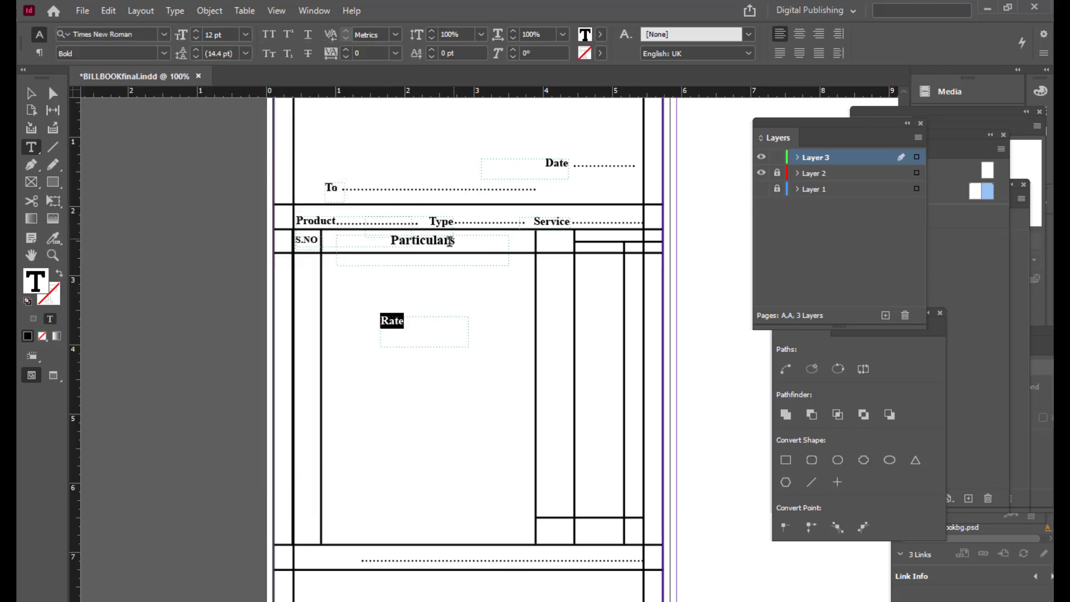
pyautogui.hotkey('ctrl', 'shift', '.')
pyautogui.hotkey('ctrl', 'shift', '.')
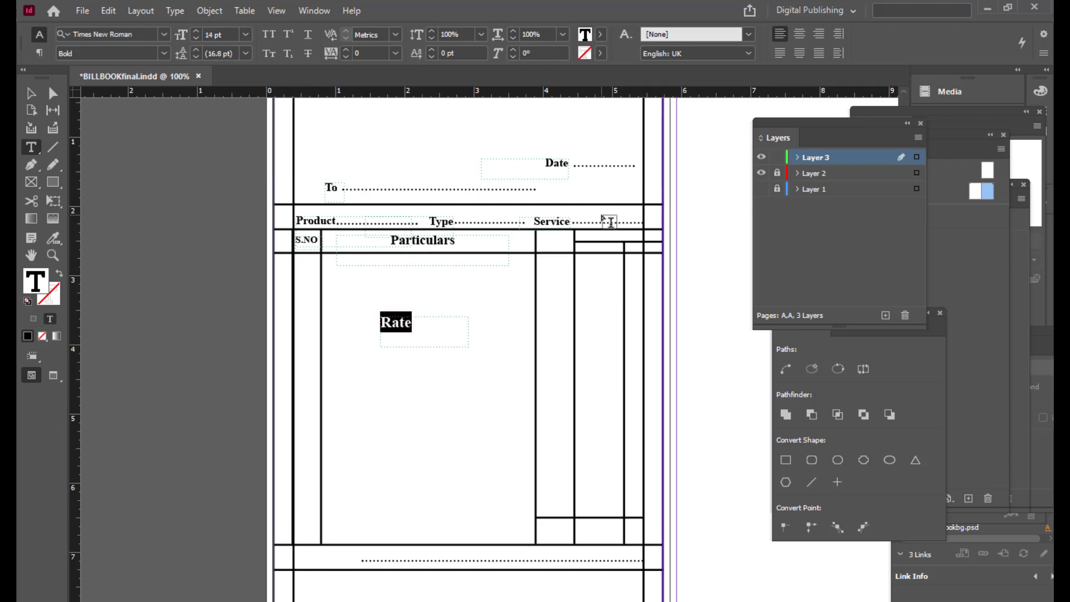
pyautogui.hotkey('ctrl', 'shift', ',')
pyautogui.hotkey('ctrl', 'shift', ',')
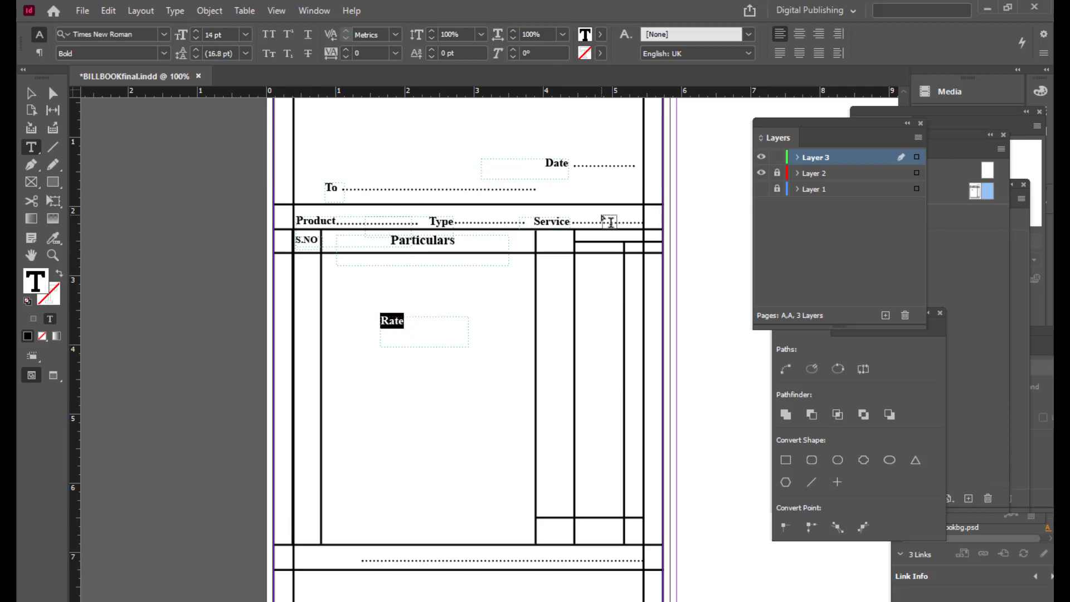
pyautogui.press('Escape')
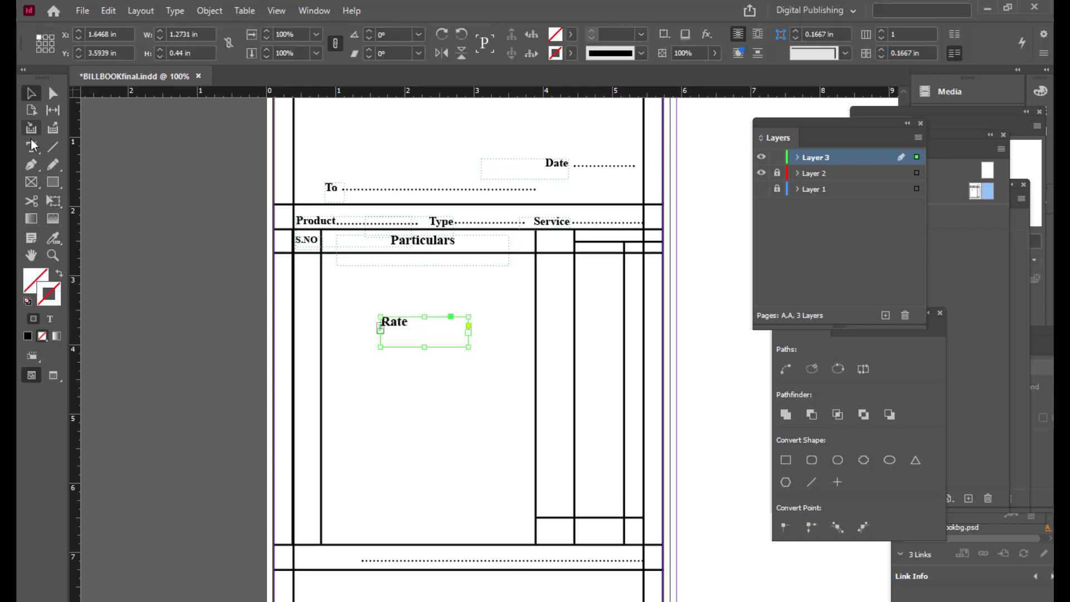
# Step: Center the "Rate" text within its frame and select the frame as an object
pyautogui.press('t')
pyautogui.doubleClick(409, 322)
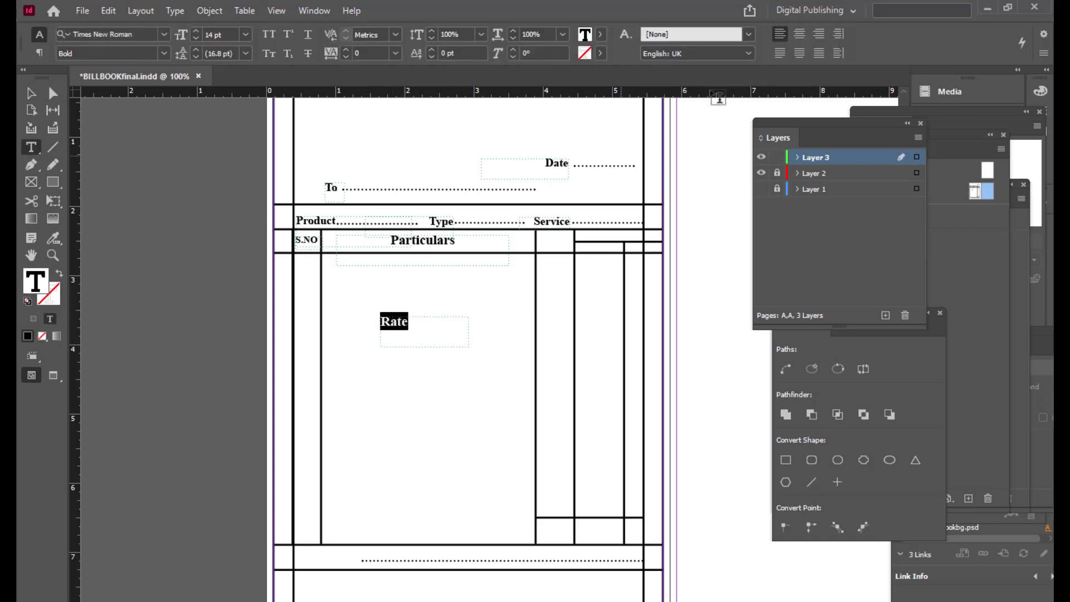
pyautogui.click(799, 34)
pyautogui.click(30, 94)
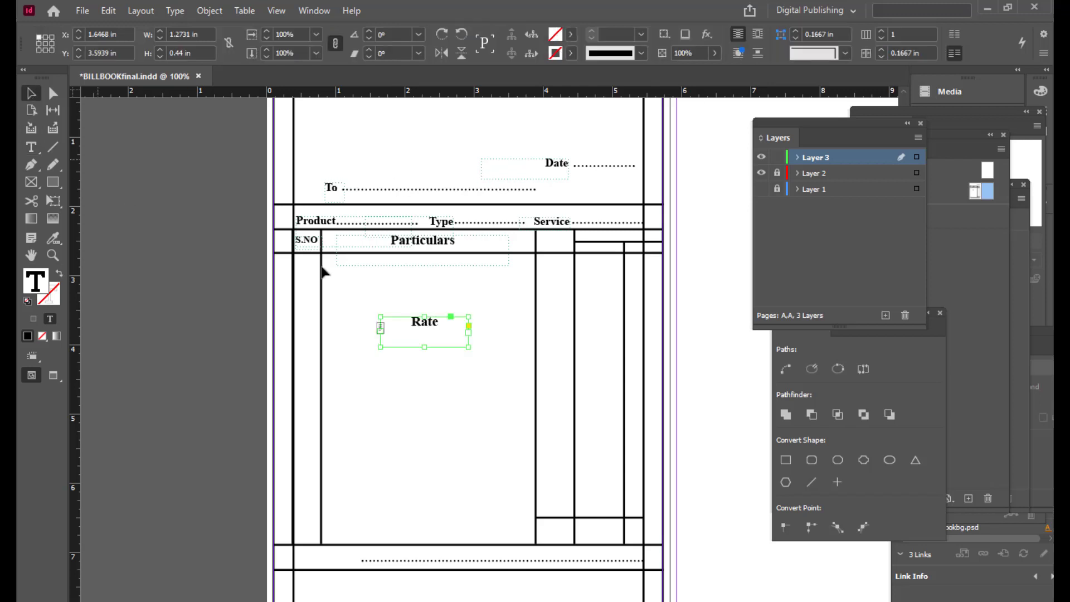
# Step: Move the Rate heading into the header cell beside Particulars and switch the page to Preview mode
pyautogui.moveTo(432, 335); pyautogui.dragTo(562, 246)
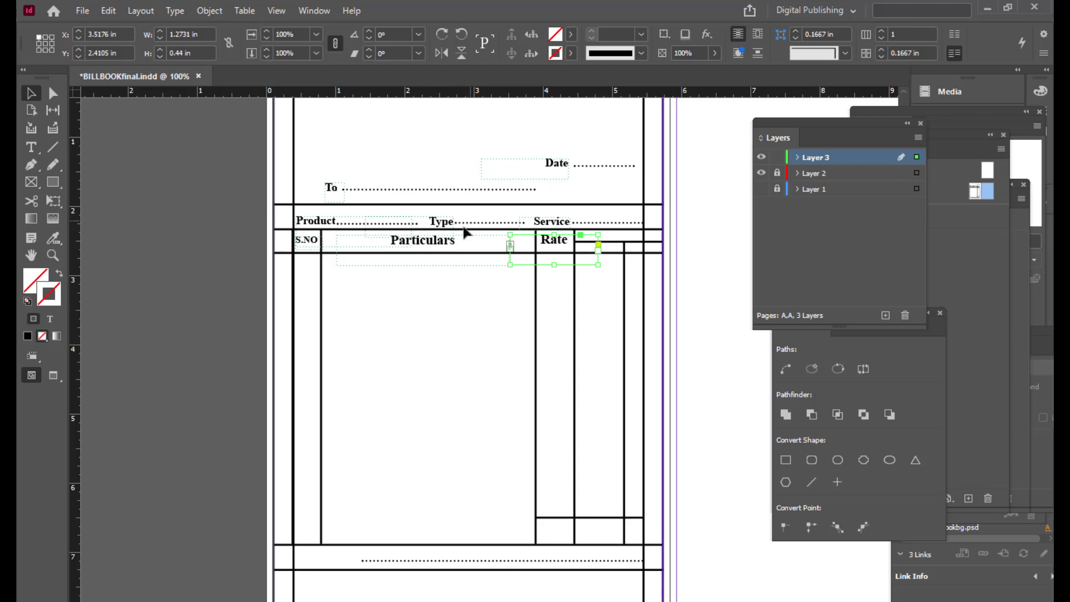
pyautogui.click(245, 179)
pyautogui.press('w')
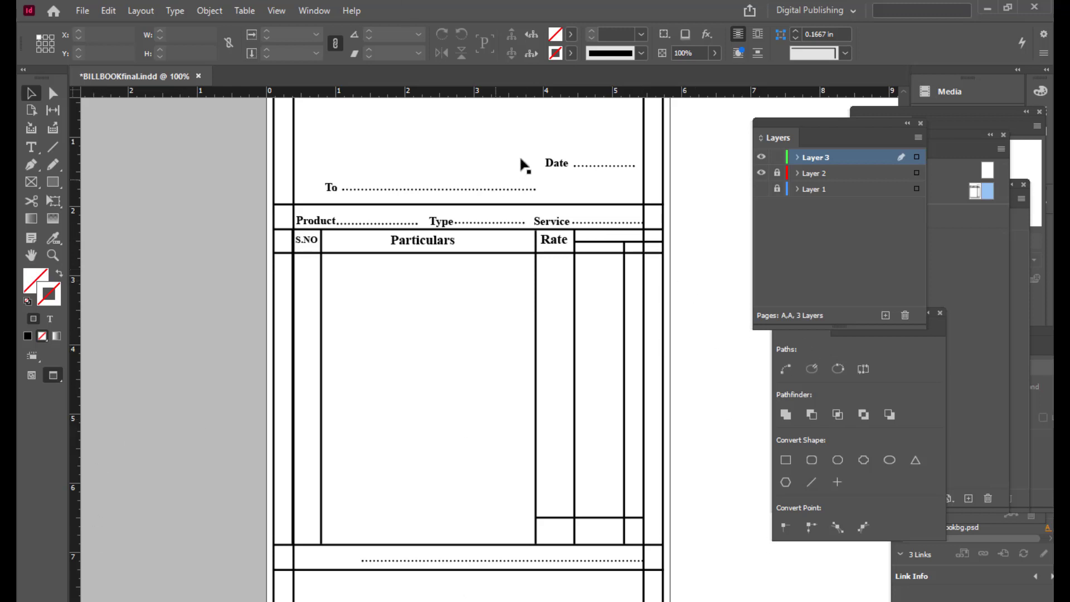
# Step: Add a text frame about 1.38 by 0.28 in reading "Amount" and set it in Times New Roman Bold
pyautogui.click(31, 147)
pyautogui.moveTo(365, 290); pyautogui.dragTo(465, 305)
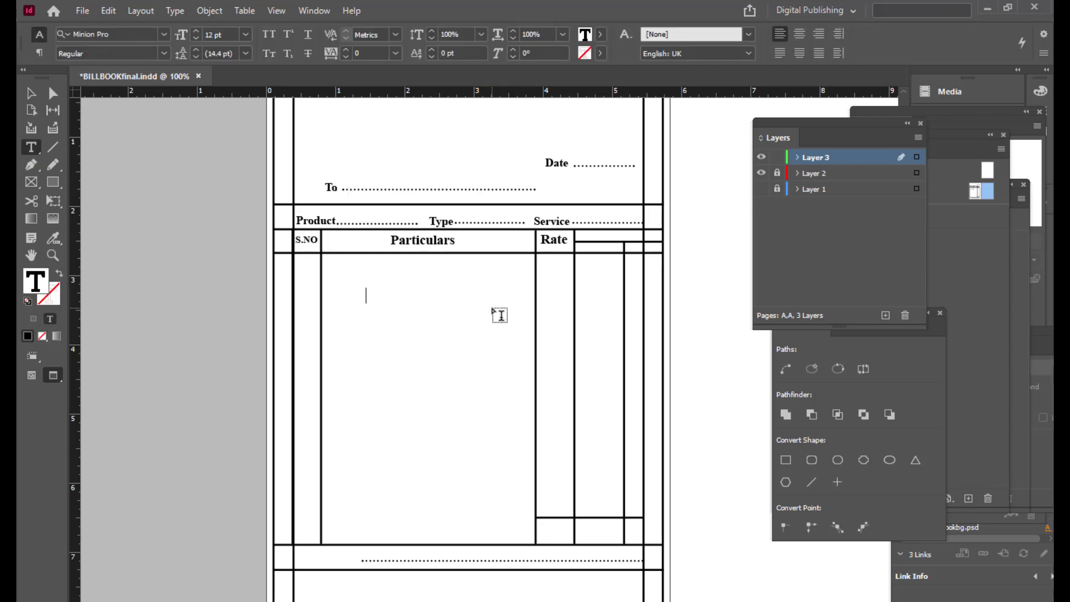
pyautogui.write('Amount')
pyautogui.doubleClick(406, 293)
pyautogui.click(117, 34)
pyautogui.write('t')
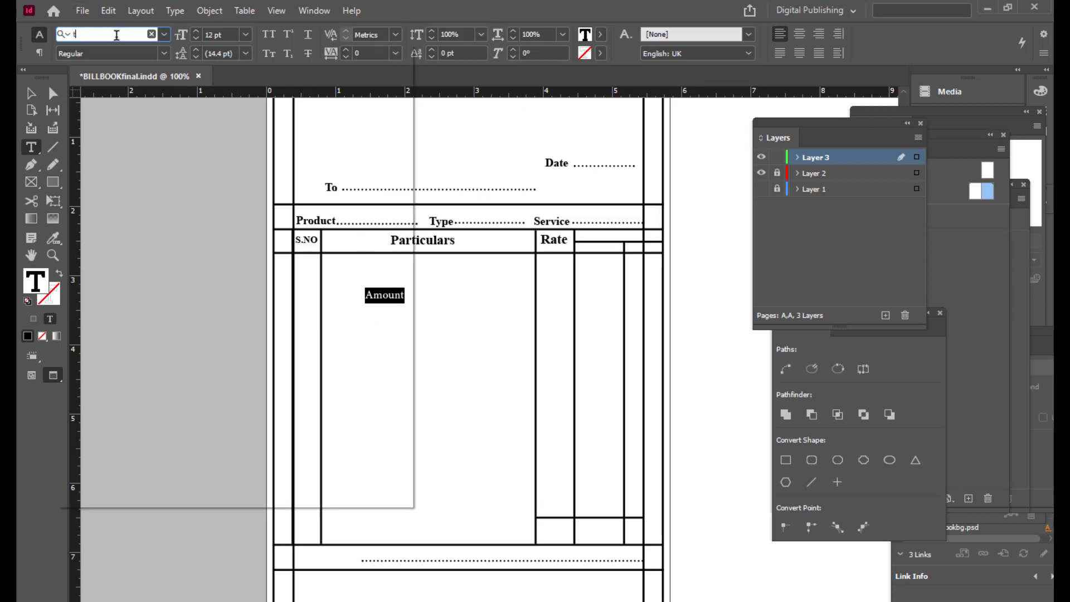
pyautogui.write('i')
pyautogui.click(130, 101)
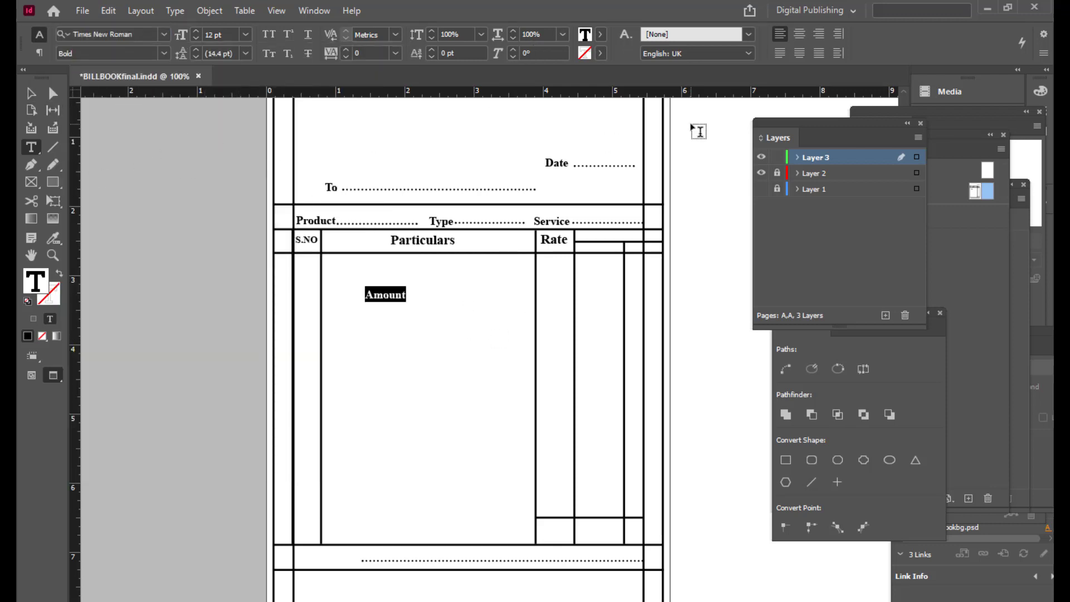
pyautogui.click(31, 95)
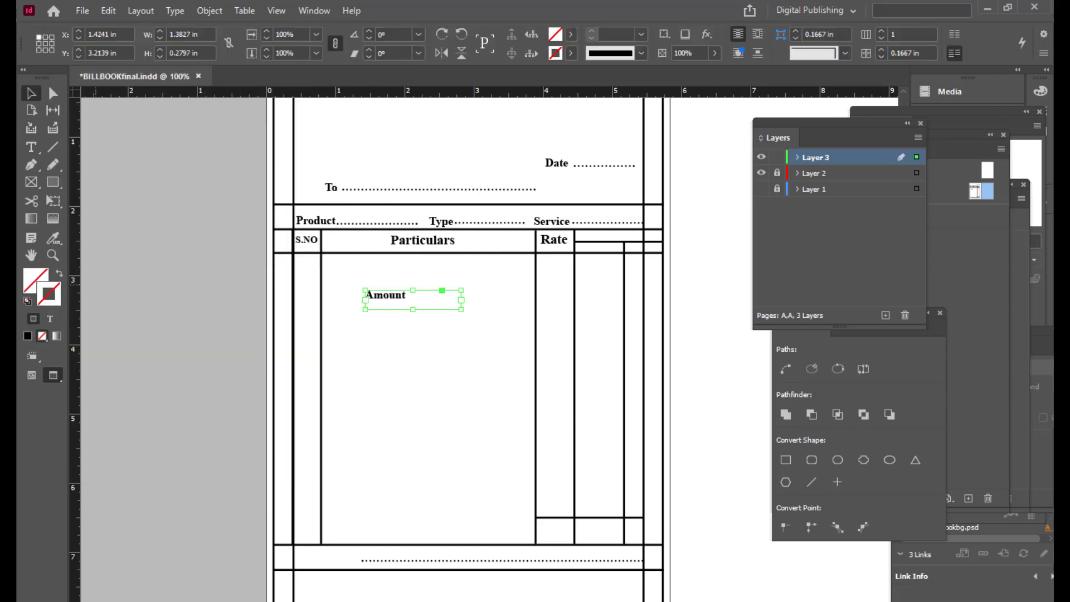
# Step: Centre-align the "Amount" text within its frame
pyautogui.click(30, 147)
pyautogui.doubleClick(414, 297)
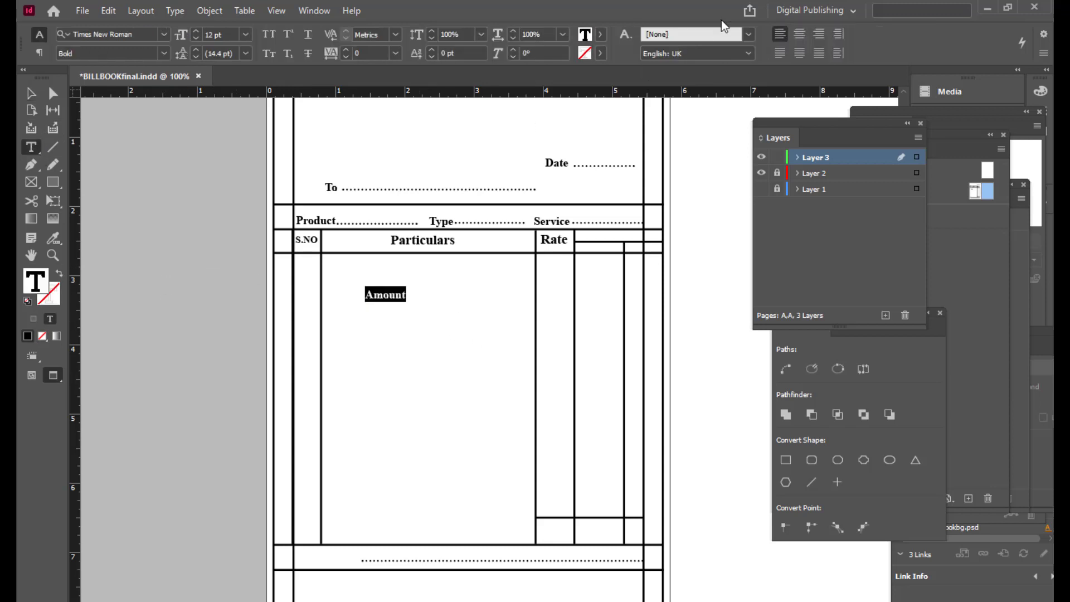
pyautogui.click(799, 34)
pyautogui.press('Escape')
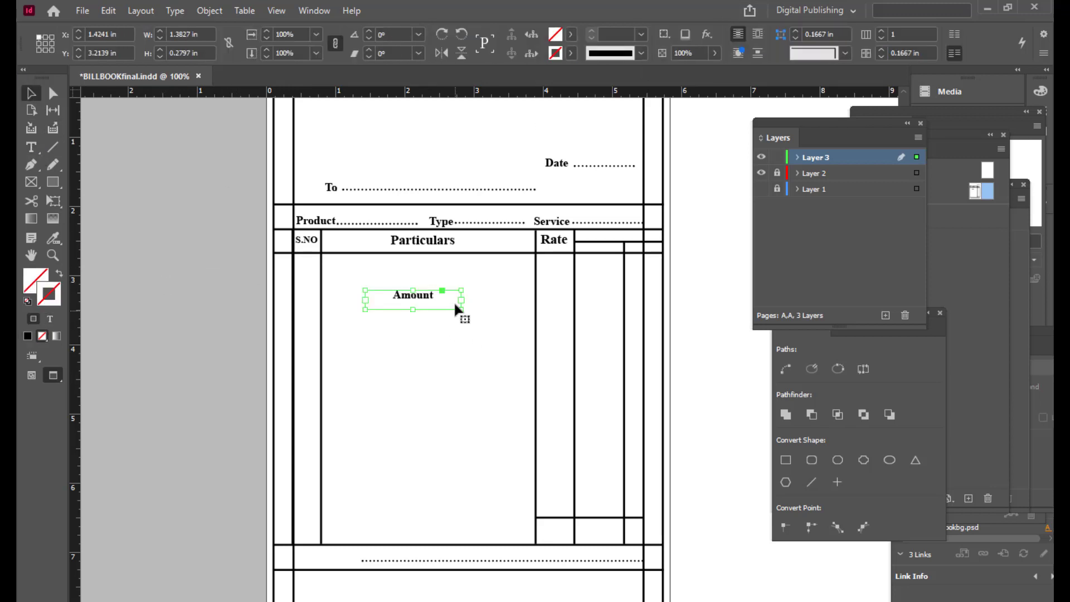
# Step: Move the Amount heading into the upper header cell beside Rate, centring it above the two money columns
pyautogui.moveTo(427, 299); pyautogui.dragTo(645, 247)
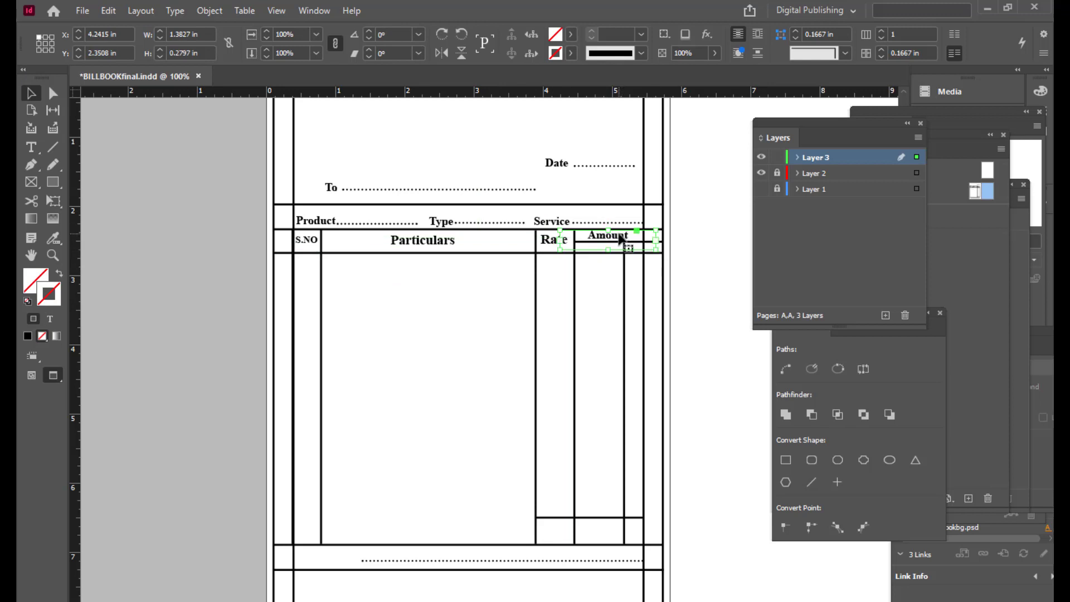
pyautogui.press('Right')
pyautogui.press('Right')
pyautogui.press('Right')
pyautogui.press('Right')
pyautogui.press('Right')
pyautogui.press('Right')
pyautogui.press('Right')
pyautogui.press('Right')
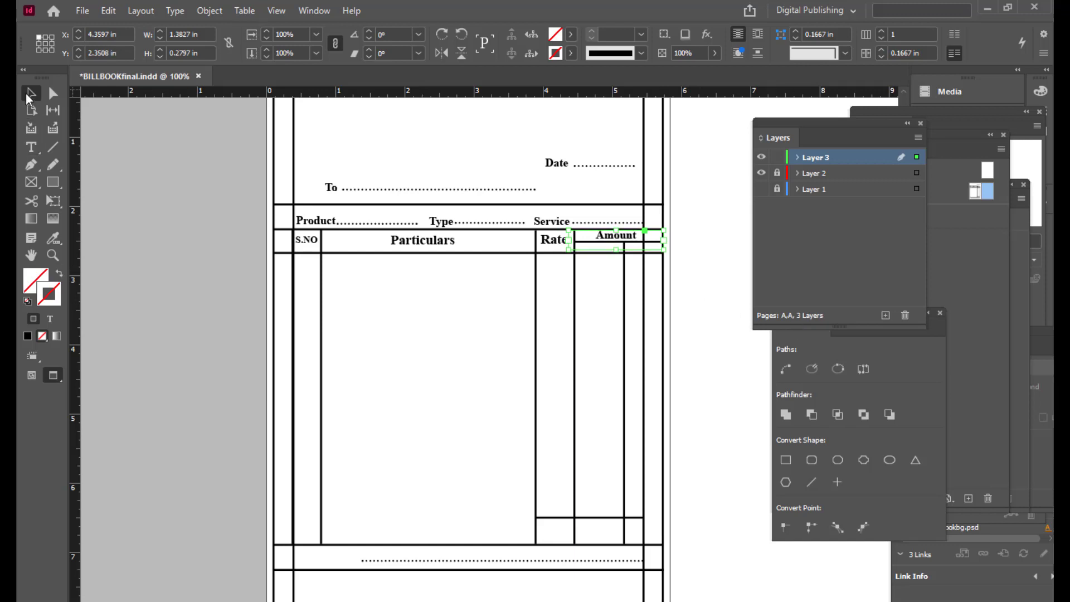
pyautogui.click(181, 233)
# Step: Add a text frame about 1.59 by 0.42 in above the Date line reading "Rupees" in Times New Roman Bold
pyautogui.scroll(1, 181, 232)
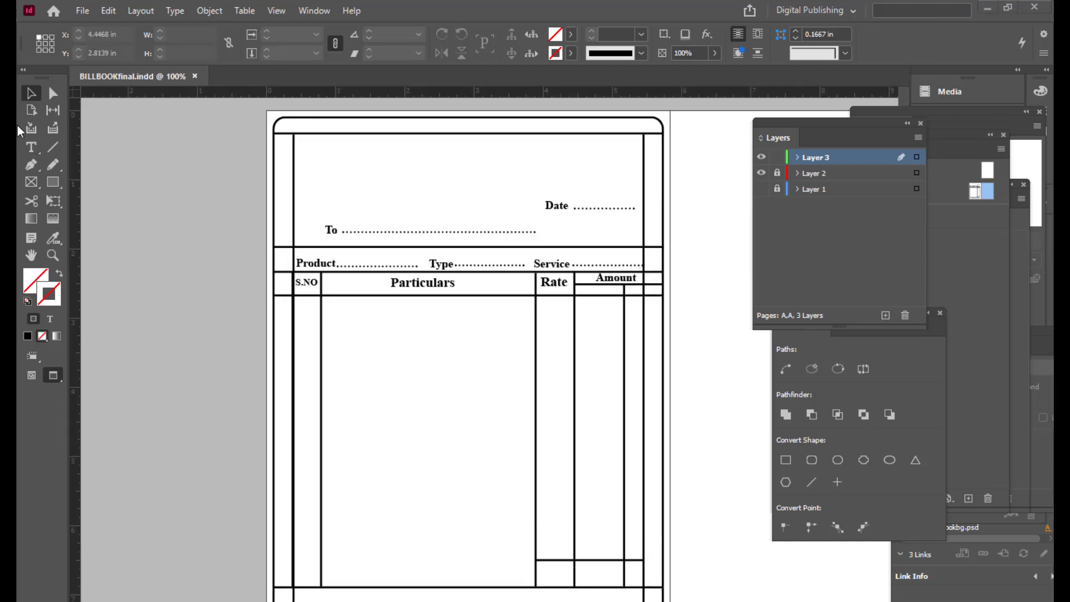
pyautogui.click(32, 147)
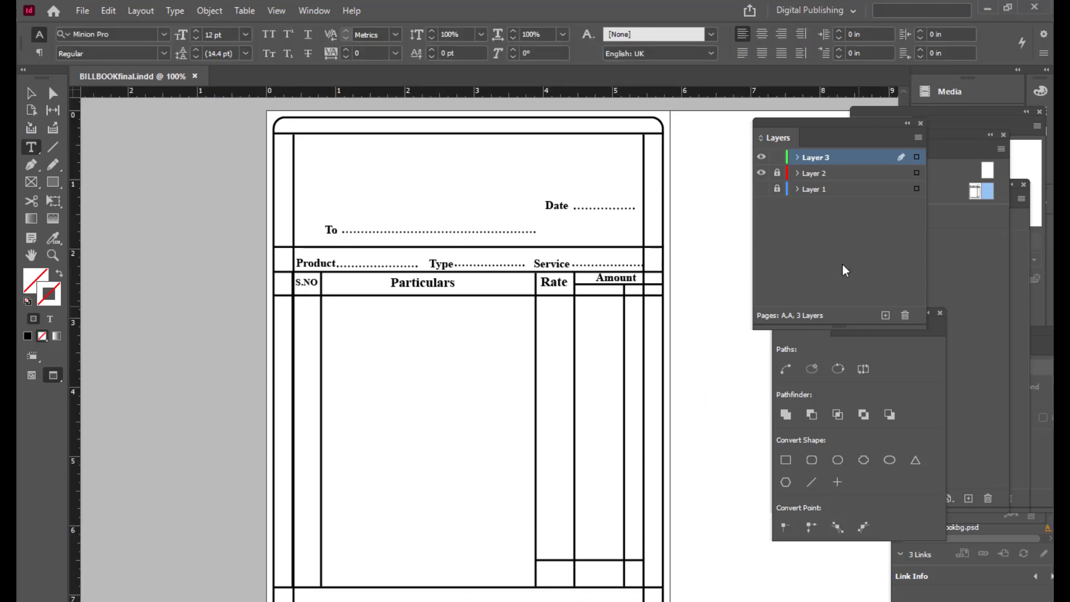
pyautogui.moveTo(434, 168); pyautogui.dragTo(542, 196)
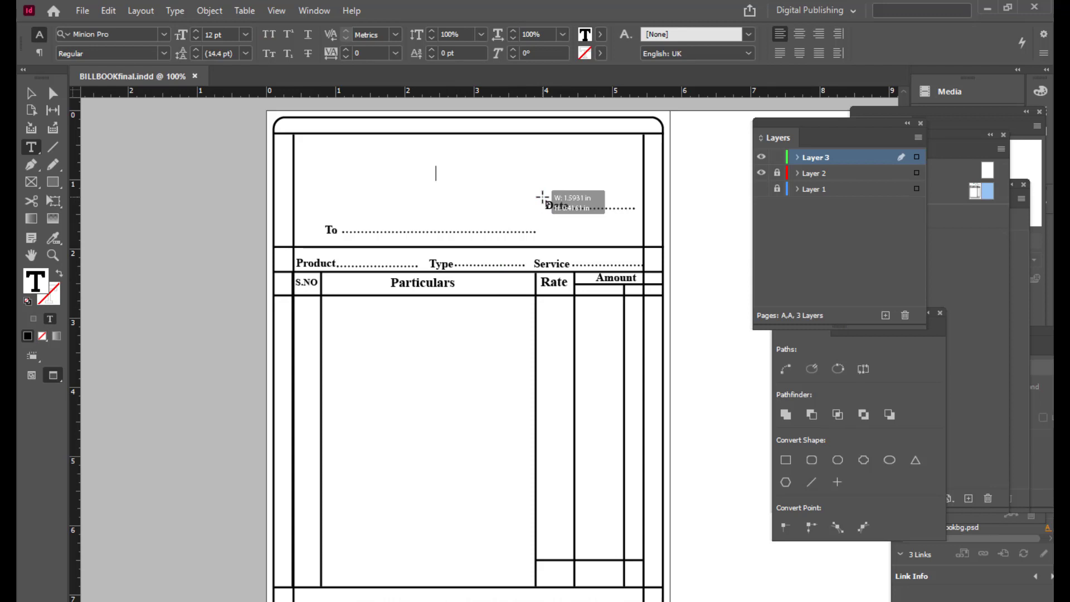
pyautogui.write('rupees')
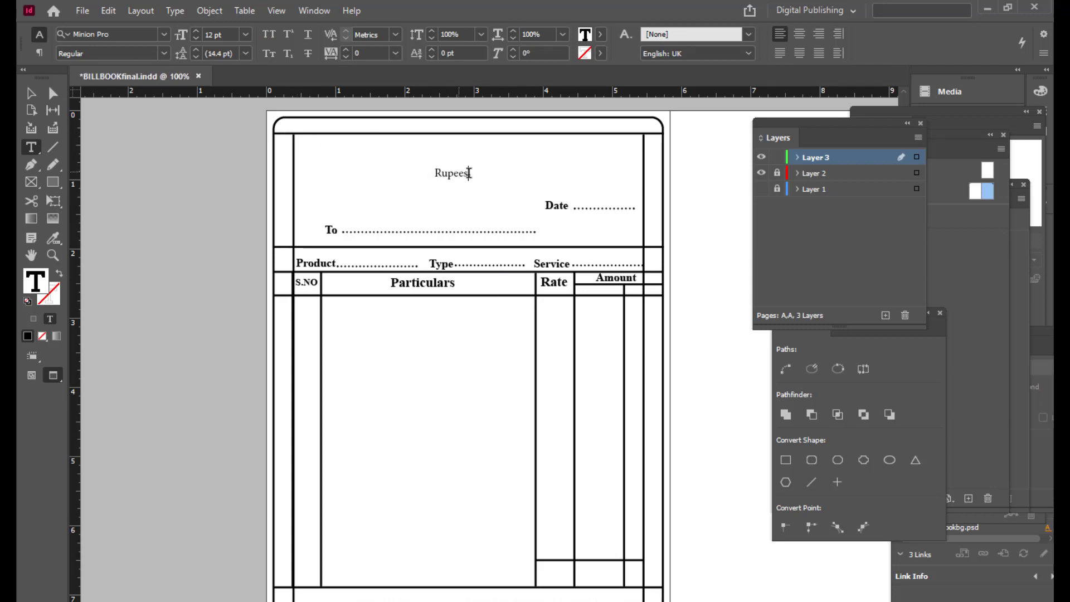
pyautogui.moveTo(471, 175); pyautogui.dragTo(413, 167)
pyautogui.click(132, 34)
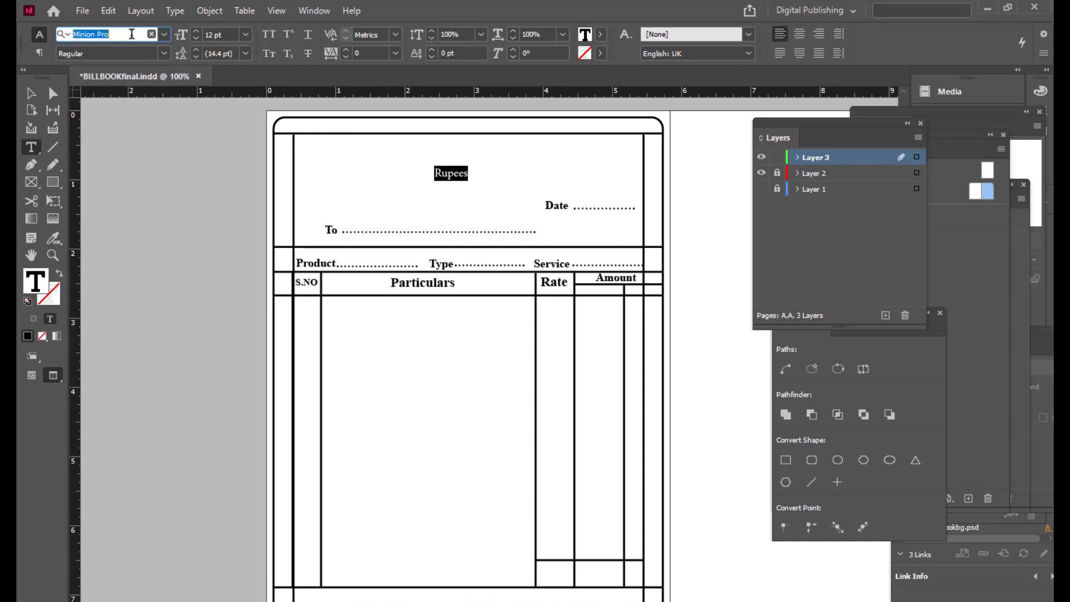
pyautogui.write('Ti')
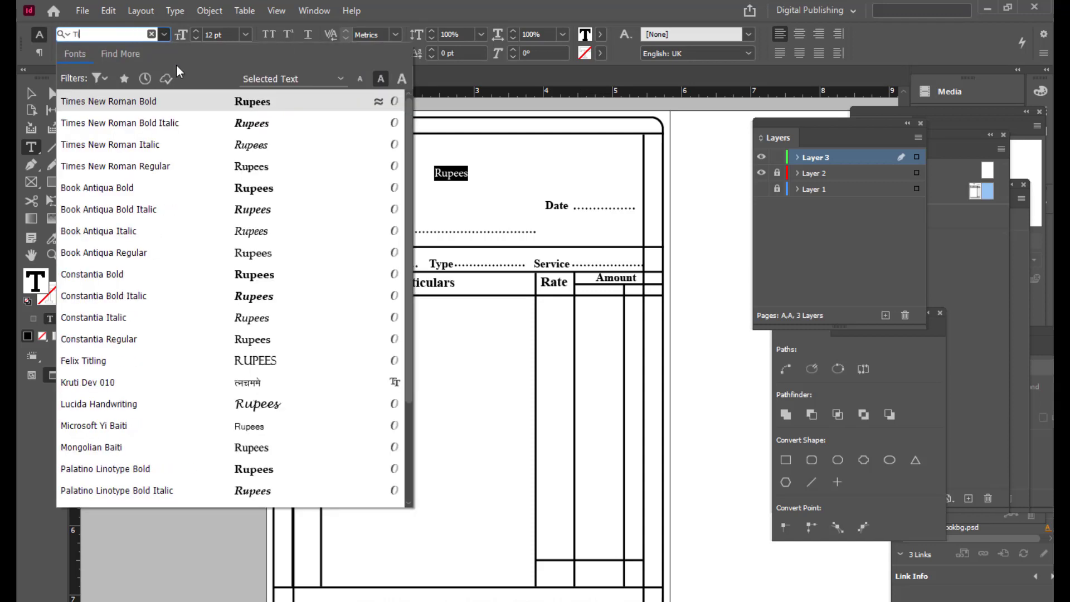
pyautogui.click(136, 99)
pyautogui.click(31, 93)
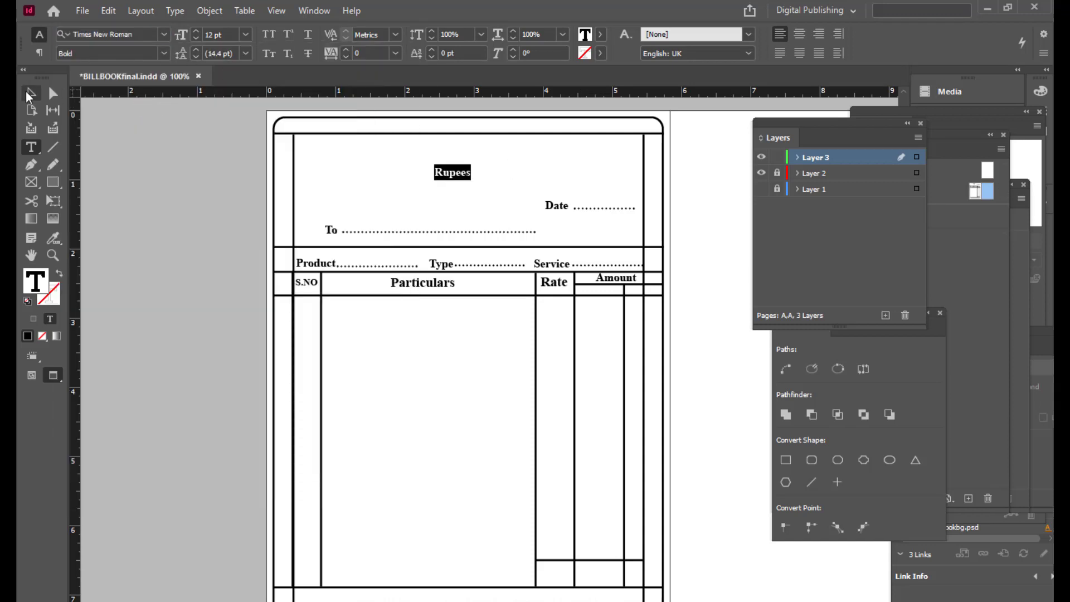
# Step: Reduce the "Rupees" text to 8 pt
pyautogui.click(30, 147)
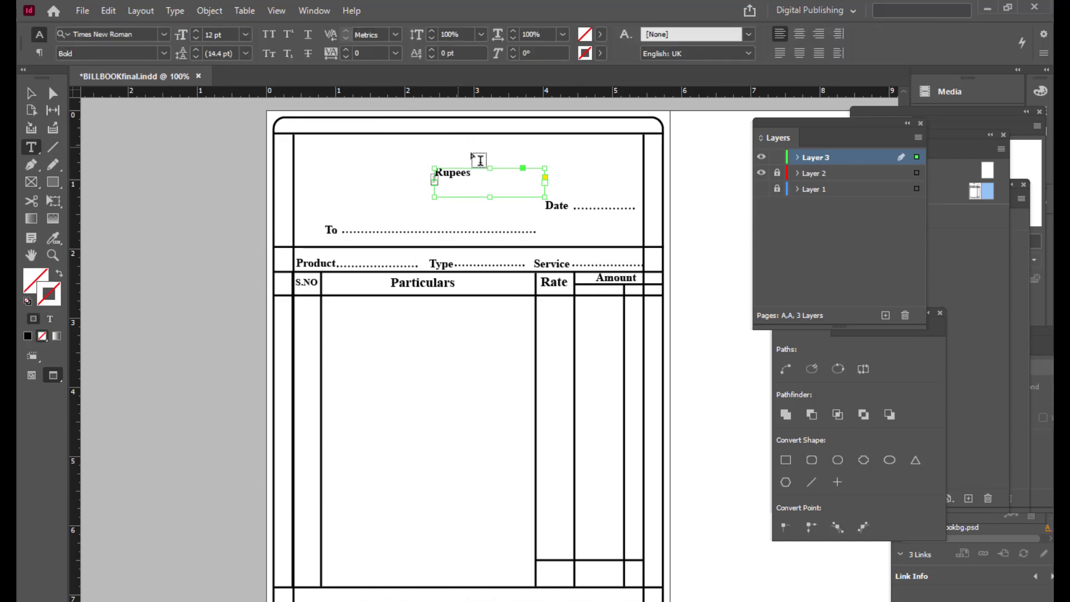
pyautogui.moveTo(476, 170); pyautogui.dragTo(434, 186)
pyautogui.click(30, 93)
pyautogui.click(33, 148)
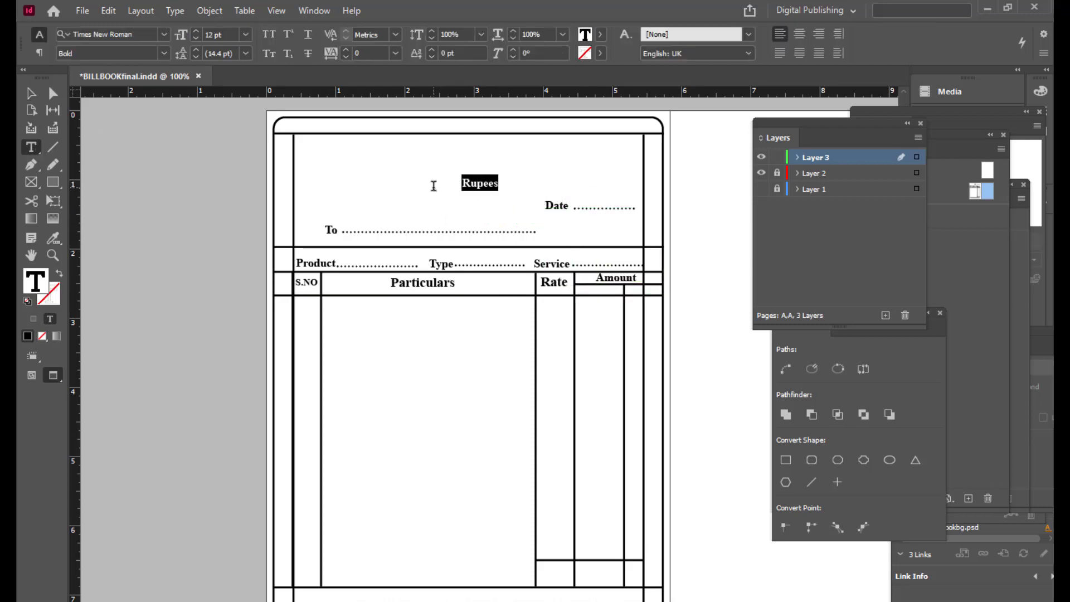
pyautogui.hotkey('ctrl', 'shift', ',')
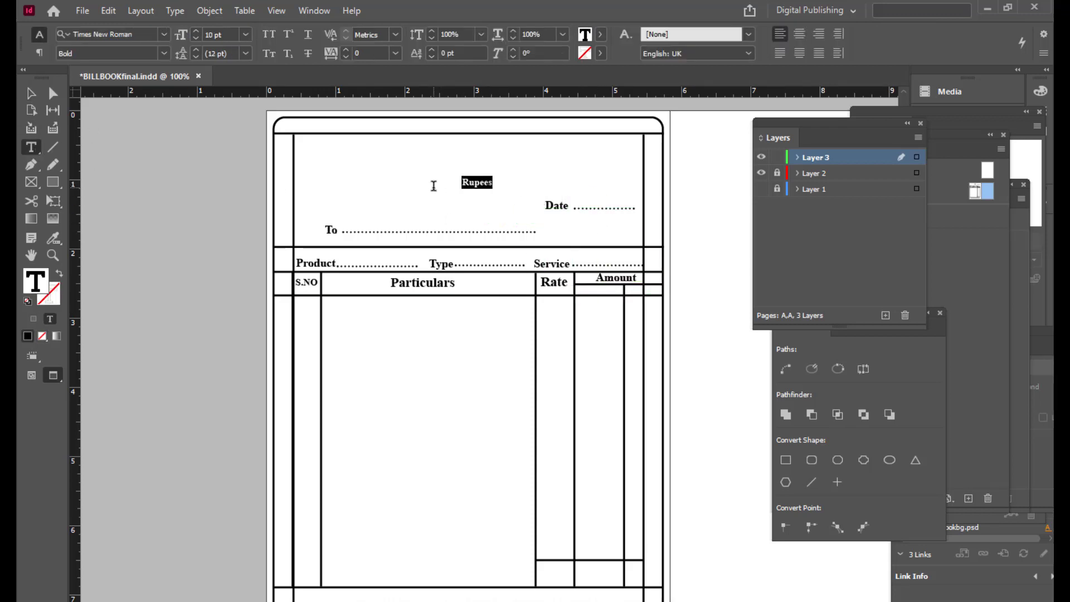
pyautogui.hotkey('ctrl', 'shift', ',')
pyautogui.click(31, 93)
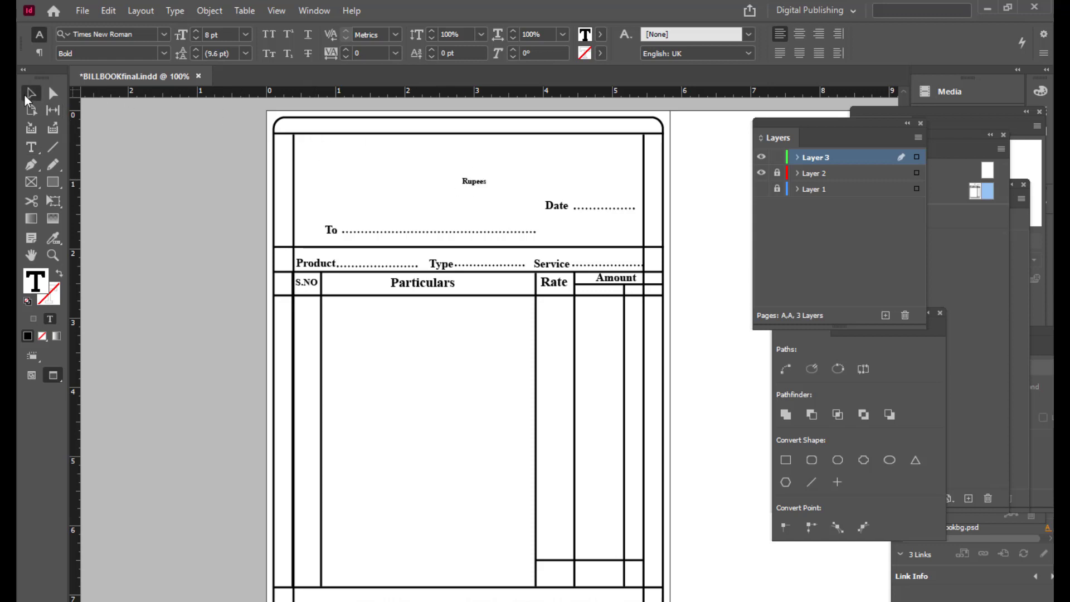
# Step: Centre-align the "Rupees" text within its frame
pyautogui.click(31, 147)
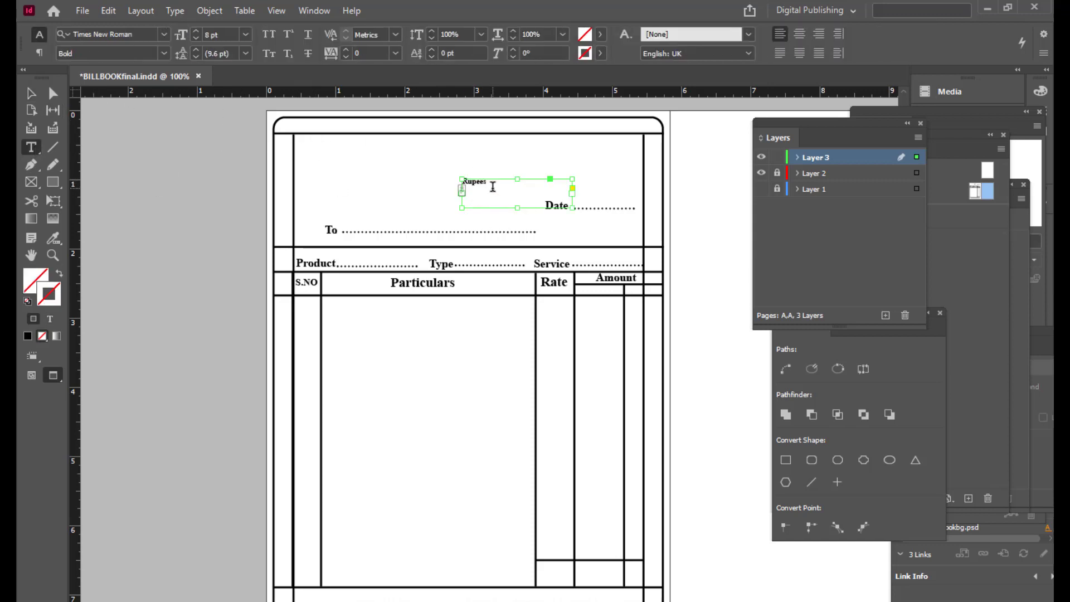
pyautogui.moveTo(490, 184); pyautogui.dragTo(418, 172)
pyautogui.click(799, 34)
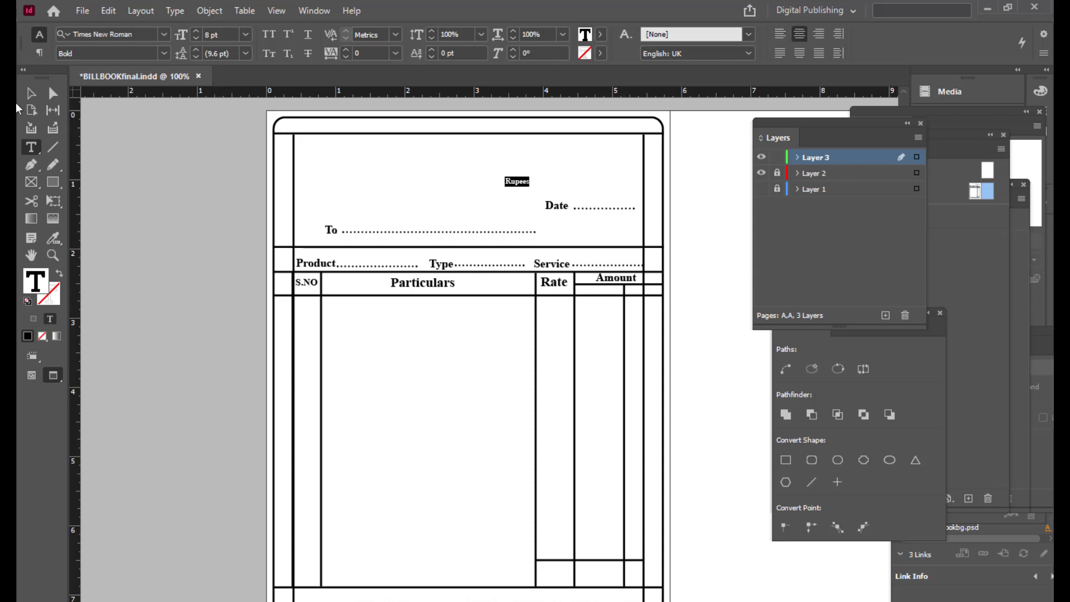
# Step: Move the Rupees label under Amount, centred in the header cell of the wider money column
pyautogui.click(31, 93)
pyautogui.moveTo(524, 187); pyautogui.dragTo(599, 288)
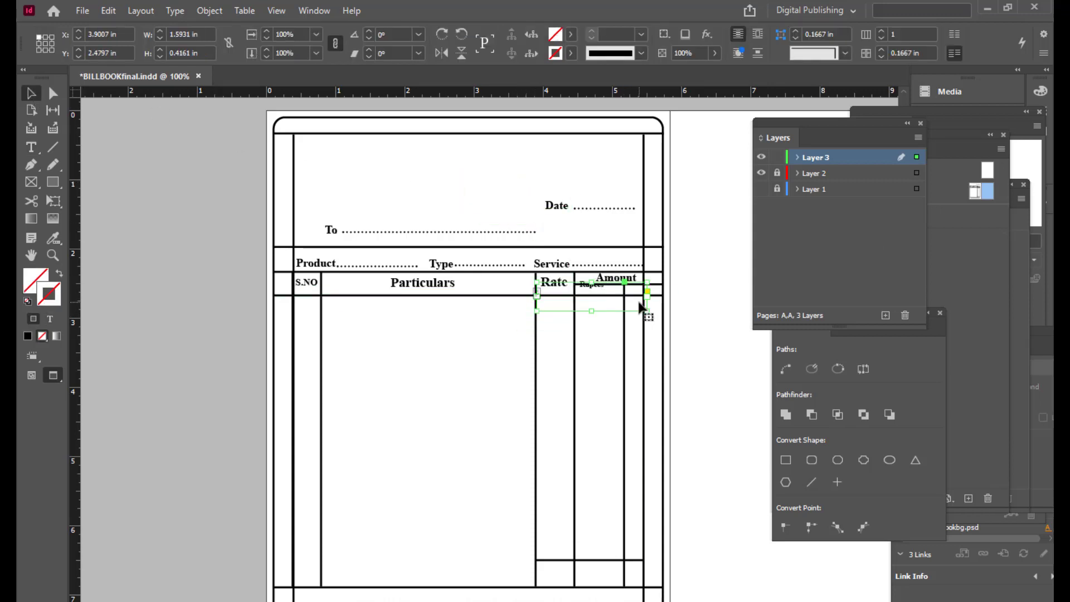
pyautogui.press('Down')
pyautogui.press('Down')
pyautogui.press('Down')
pyautogui.press('Right')
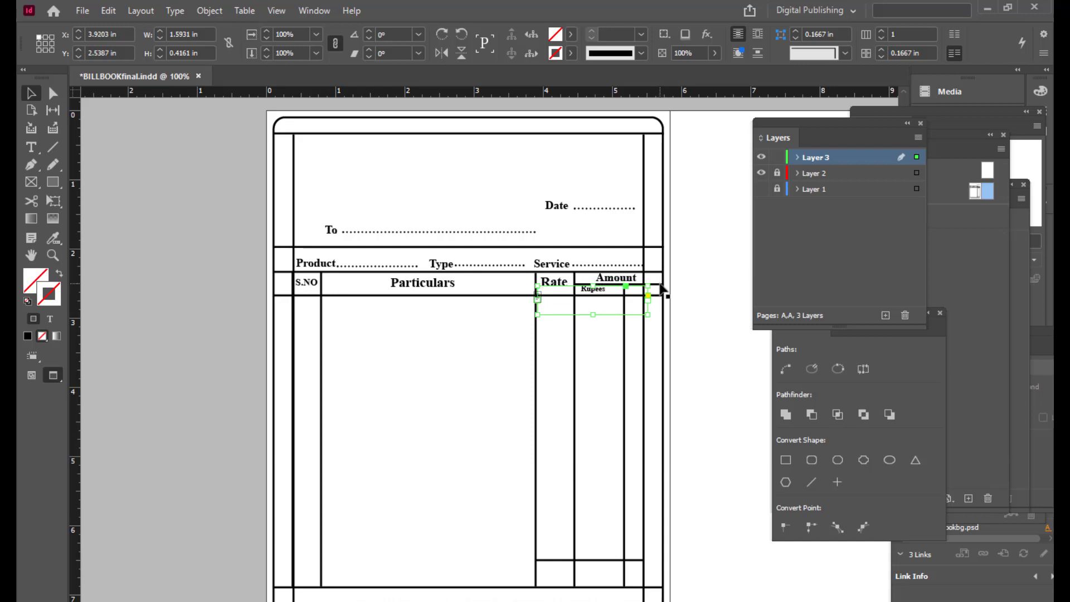
pyautogui.press('Right')
pyautogui.press('Right')
pyautogui.press('Down')
pyautogui.press('Right')
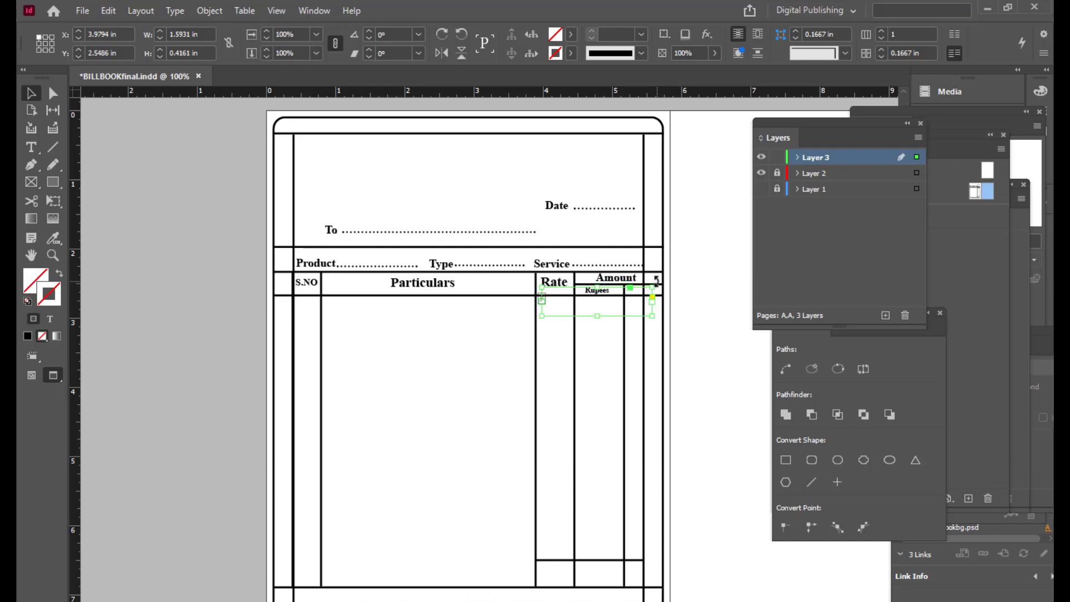
pyautogui.press('Up')
pyautogui.press('Right')
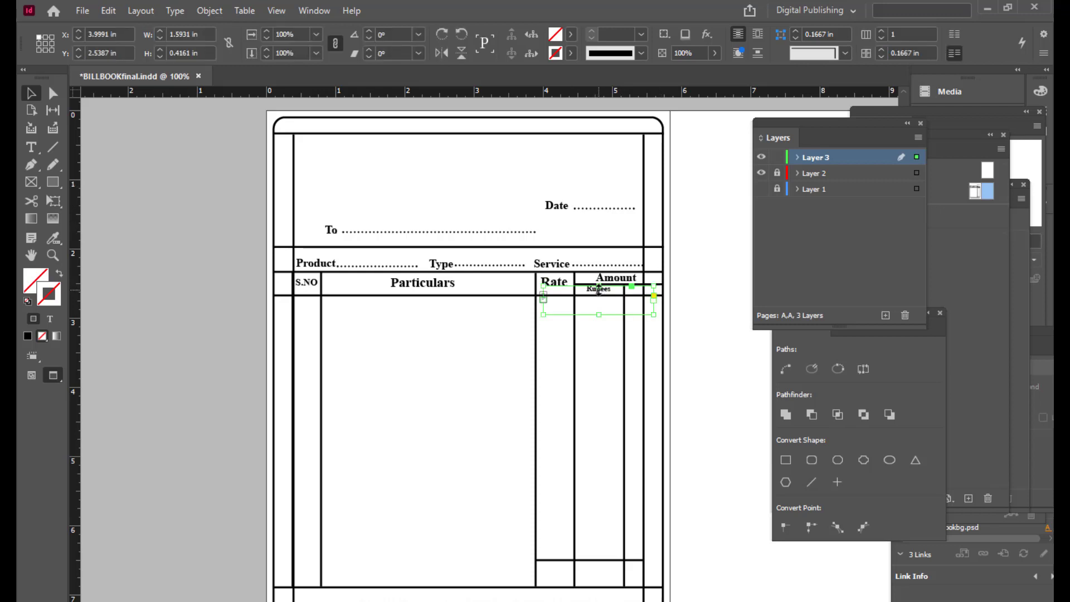
pyautogui.press('Down')
# Step: Duplicate the Rupees label into the narrow column beside it and change the copy's text to "Ps"
pyautogui.moveTo(604, 295); pyautogui.dragTo(642, 295)
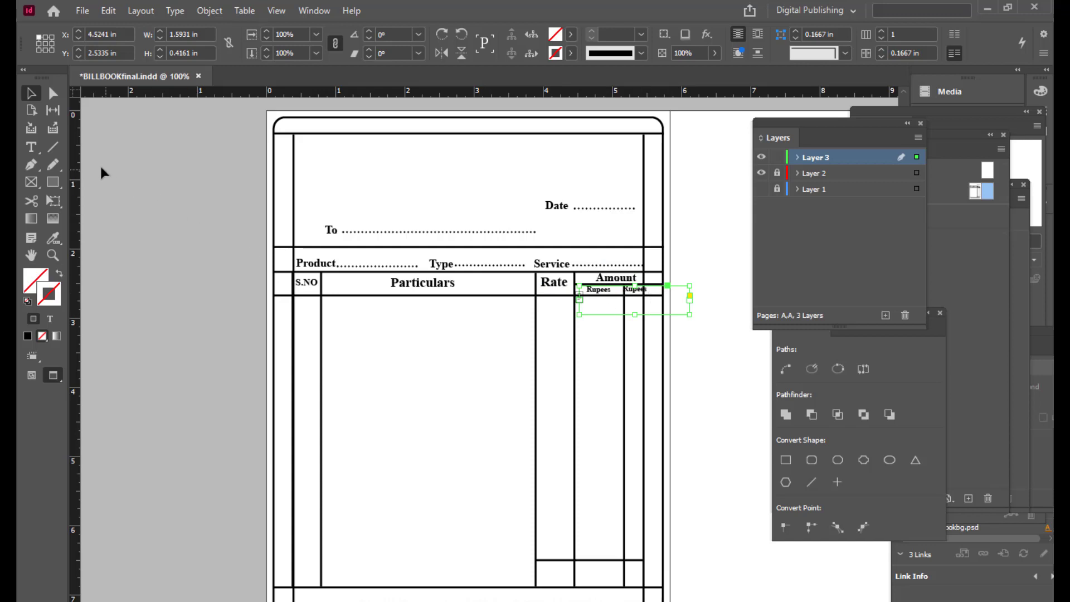
pyautogui.click(25, 146)
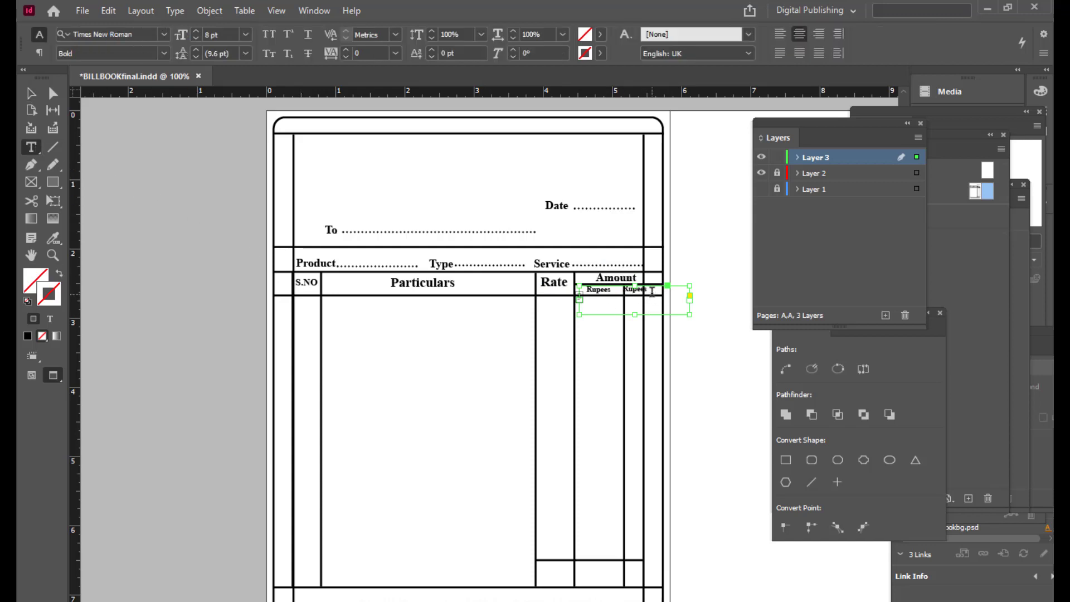
pyautogui.moveTo(647, 289); pyautogui.dragTo(626, 288)
pyautogui.press('BackSpace')
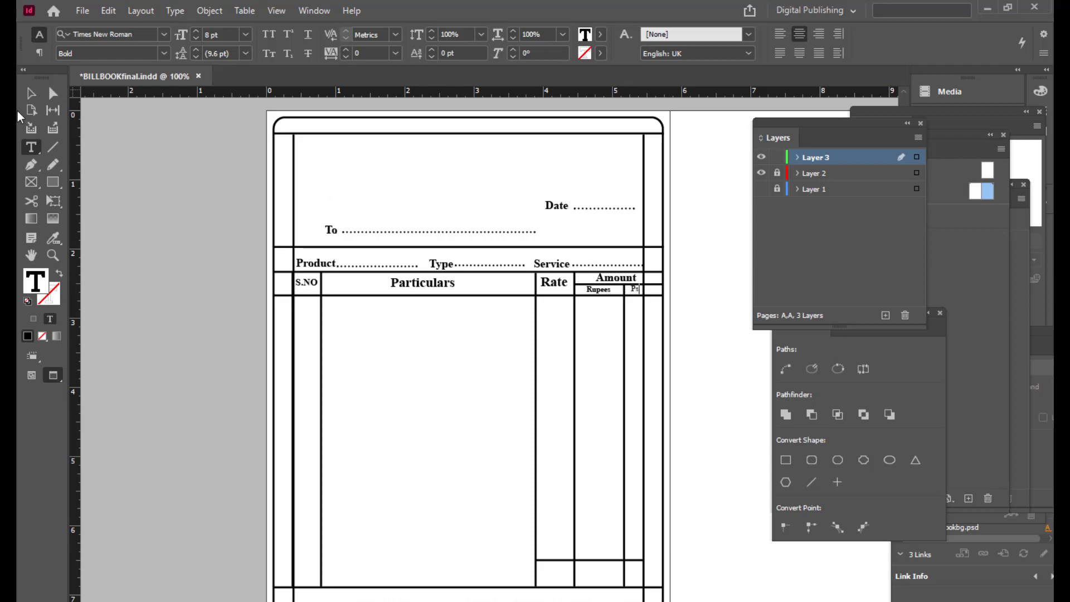
pyautogui.click(31, 94)
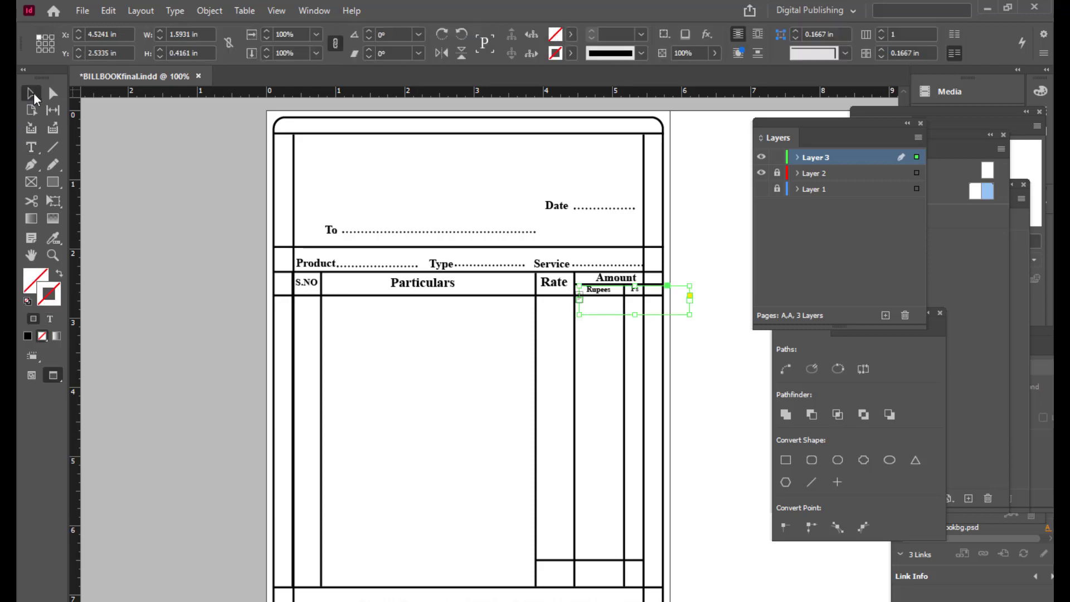
pyautogui.click(31, 148)
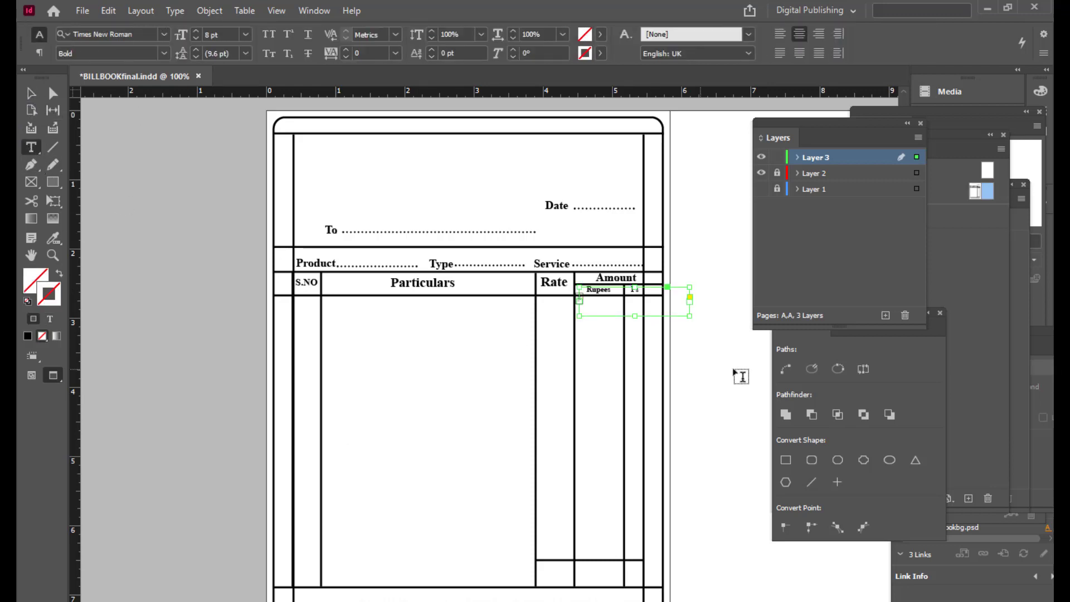
# Step: Add a text frame about 1.35 by 0.36 in in the Particulars column reading "Total"
pyautogui.scroll(-3, 661, 298)
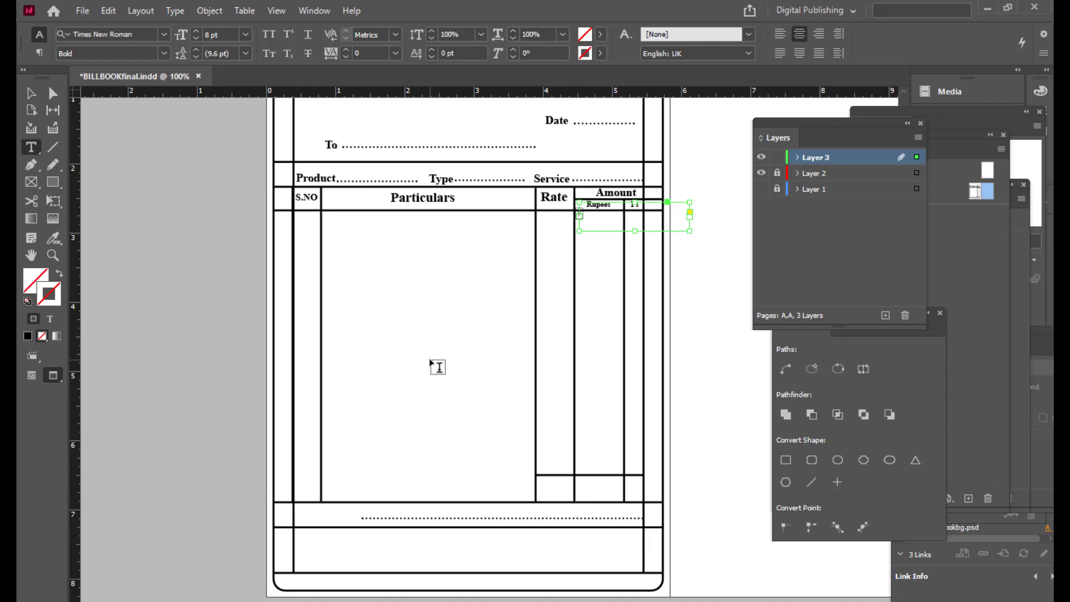
pyautogui.moveTo(426, 358); pyautogui.dragTo(517, 383)
pyautogui.write('Total')
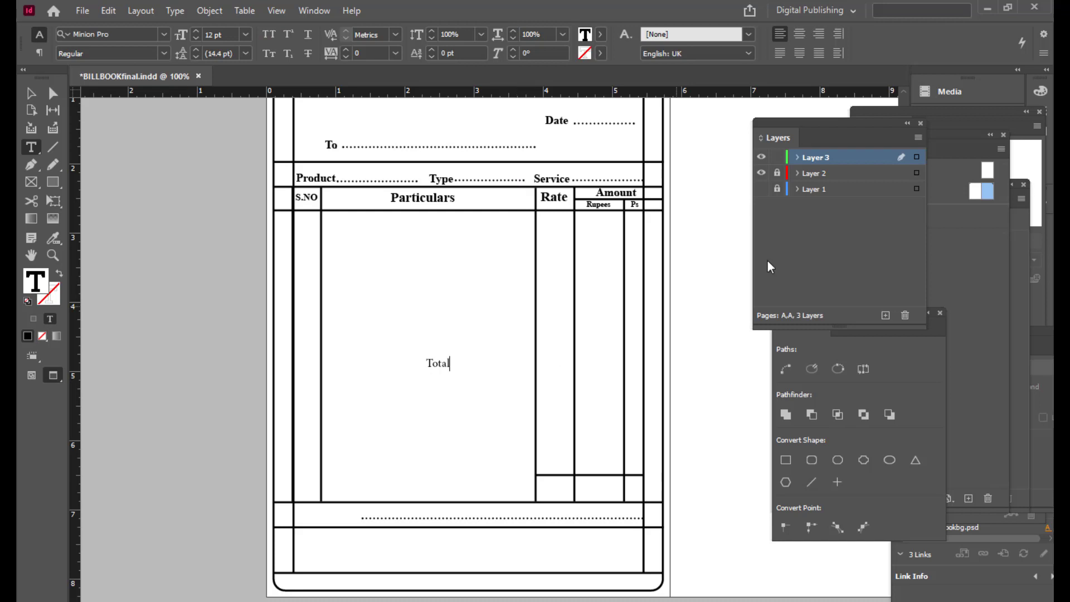
pyautogui.click(31, 93)
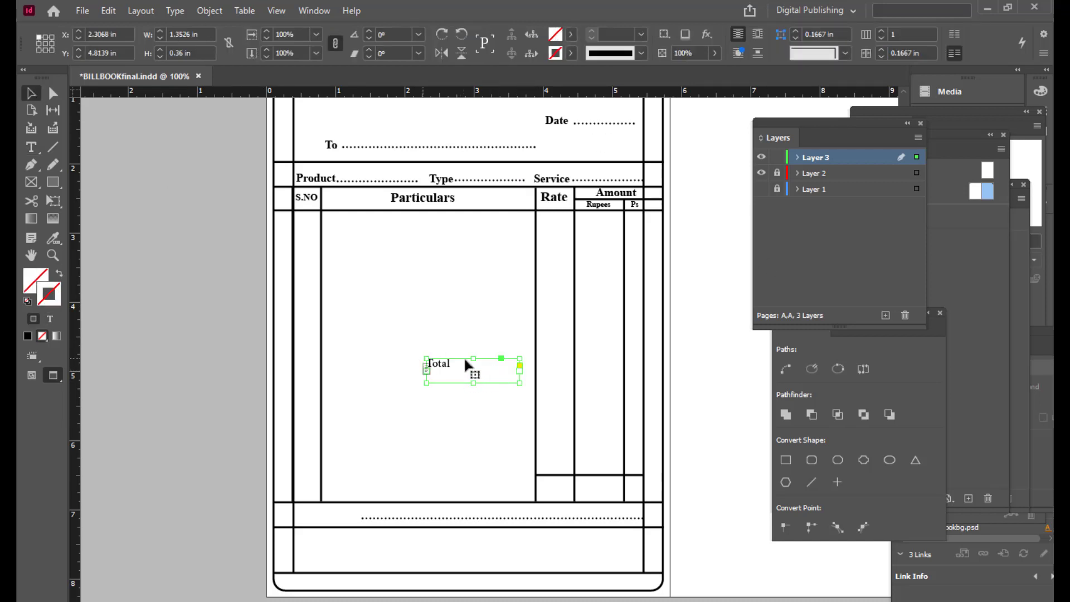
# Step: Enlarge the "Total" text in the Particulars column to 18 pt and centre-align it within its frame
pyautogui.click(31, 147)
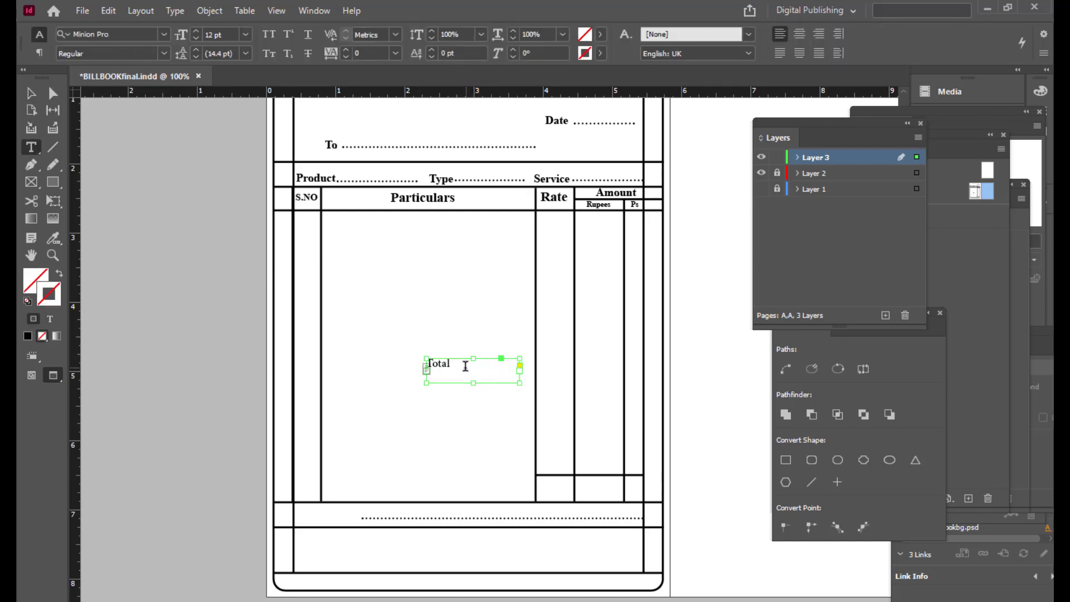
pyautogui.moveTo(466, 363); pyautogui.dragTo(423, 359)
pyautogui.hotkey('ctrl', 'shift', '.')
pyautogui.hotkey('ctrl', 'shift', '.')
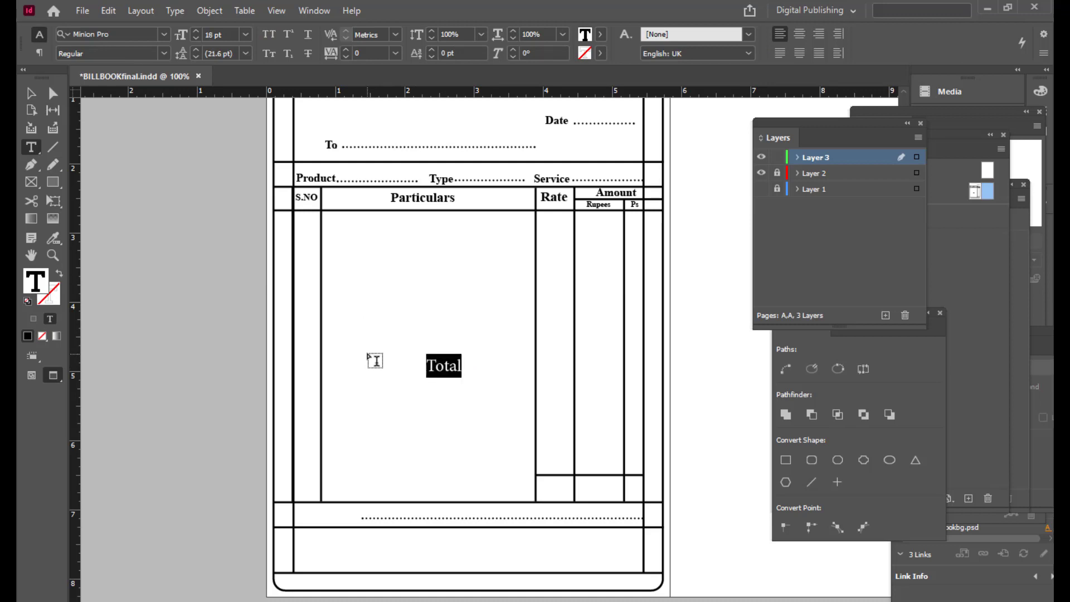
pyautogui.click(32, 93)
pyautogui.click(30, 146)
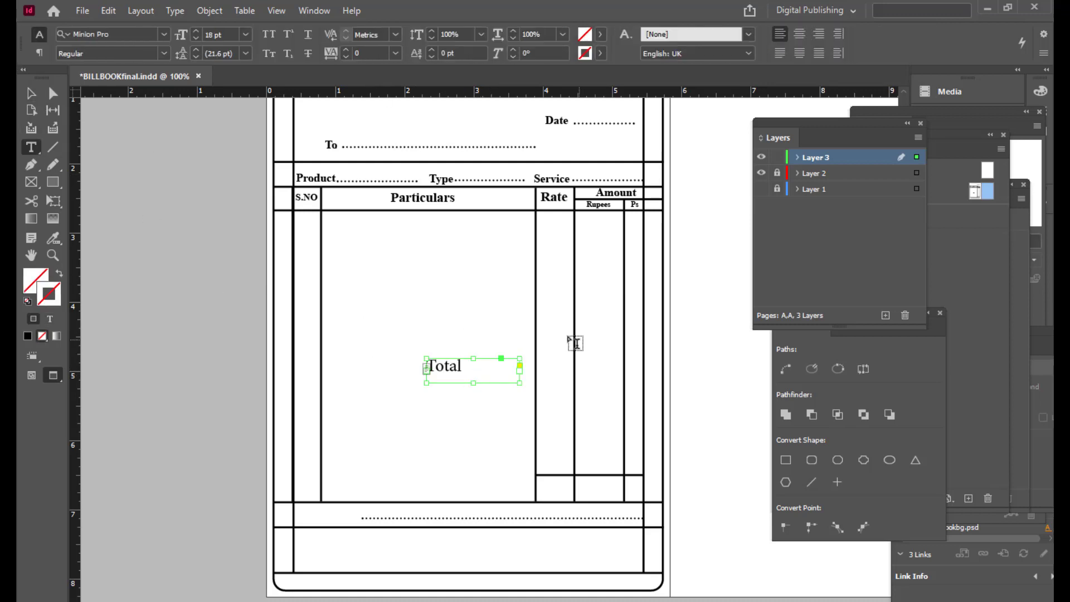
pyautogui.moveTo(470, 365); pyautogui.dragTo(351, 363)
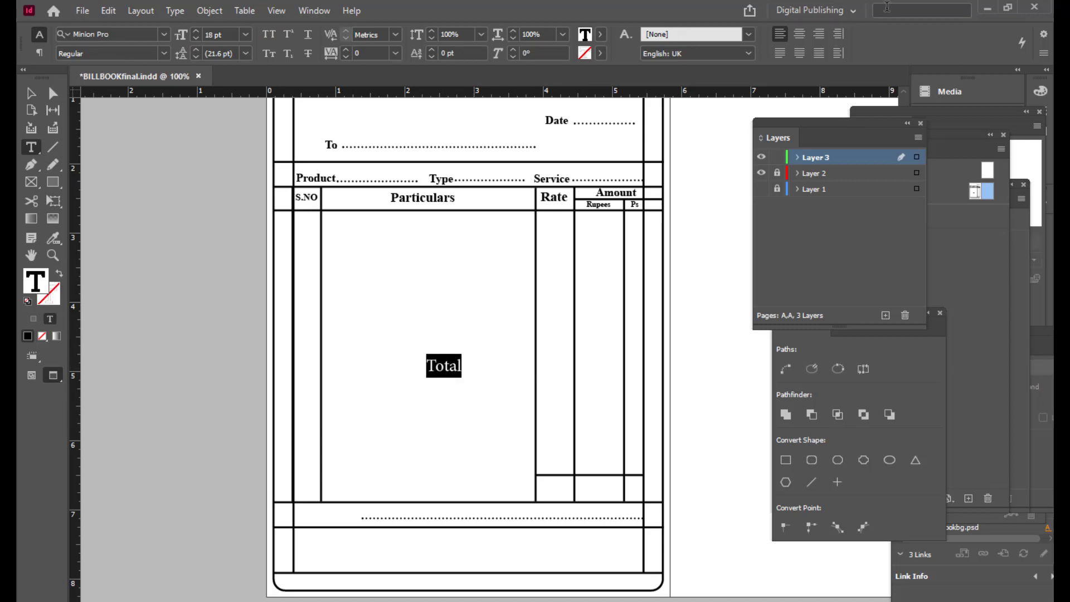
pyautogui.click(799, 34)
pyautogui.click(31, 94)
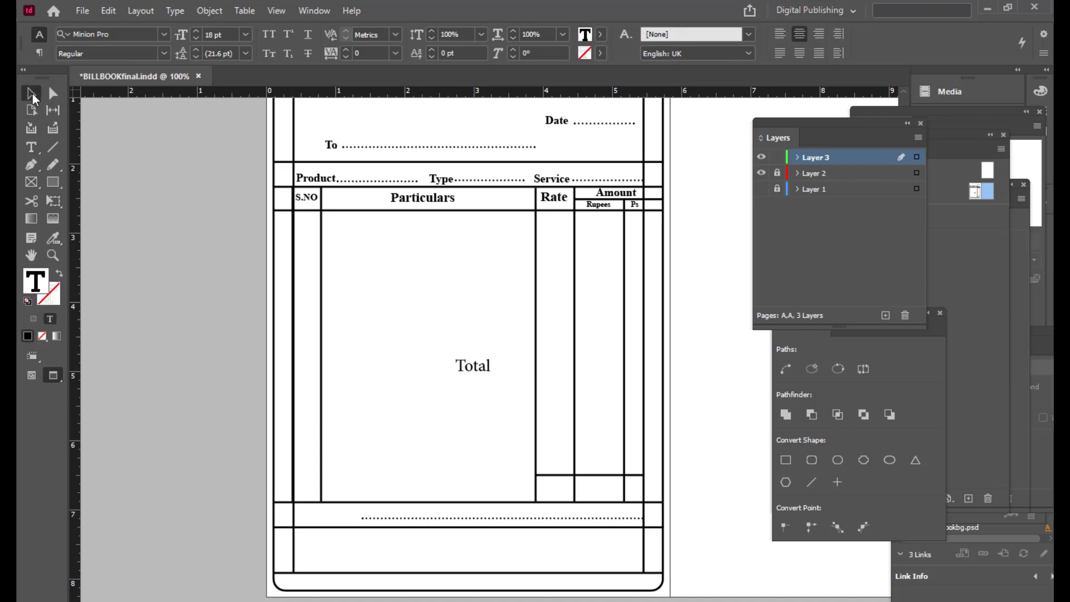
# Step: Move the Total label into the boxed cell at the foot of the Rate column
pyautogui.moveTo(486, 370); pyautogui.dragTo(572, 494)
pyautogui.press('Down')
pyautogui.press('Down')
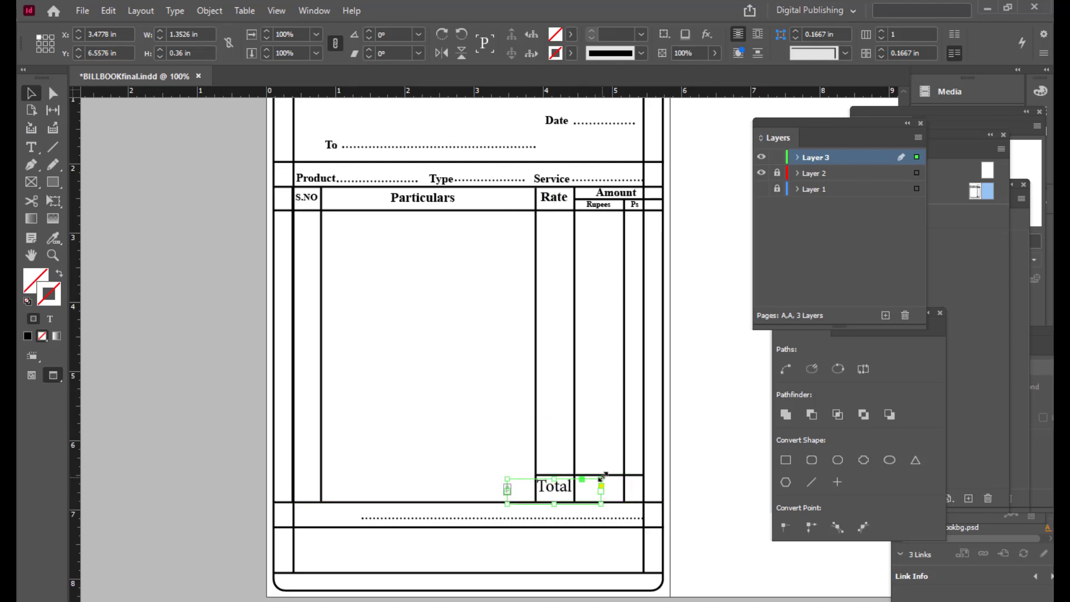
# Step: Reduce the Total text to 14 pt and nudge its frame vertically to sit centred in the cell
pyautogui.click(31, 147)
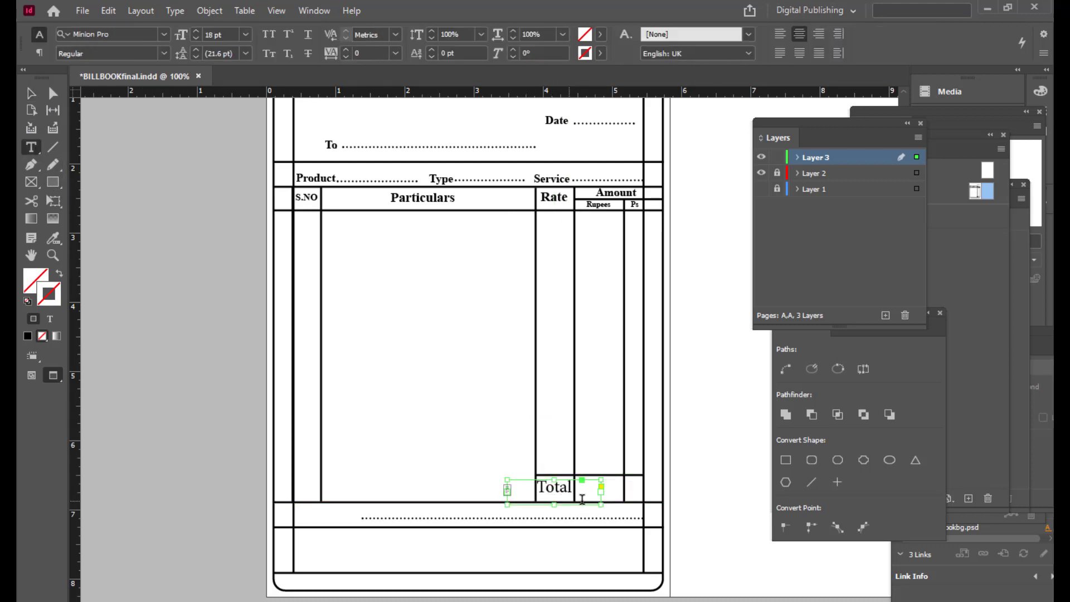
pyautogui.moveTo(574, 489); pyautogui.dragTo(508, 488)
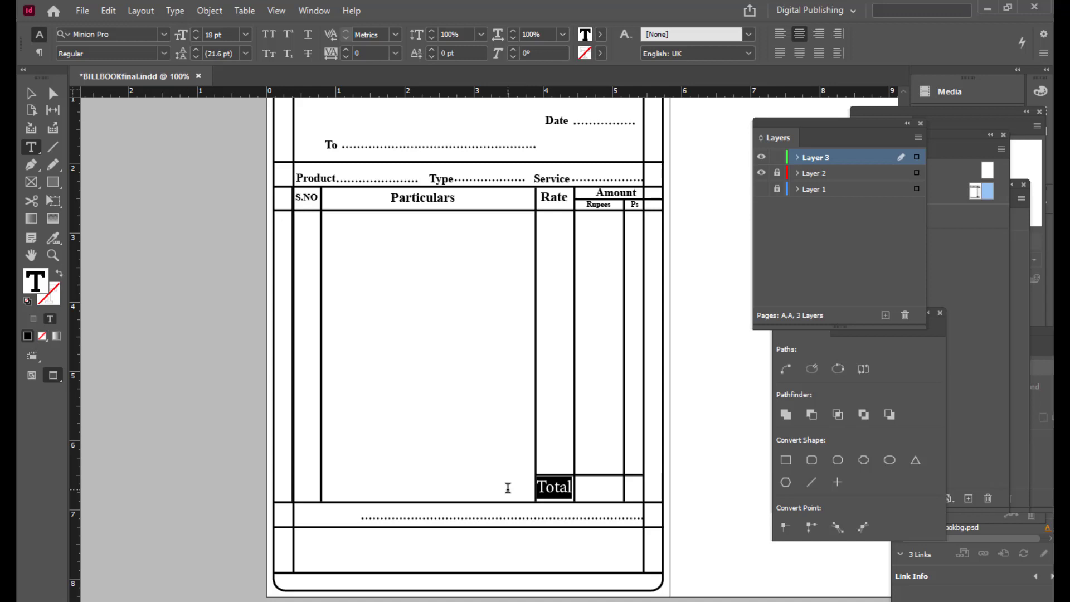
pyautogui.press('ctrl+shift+less')
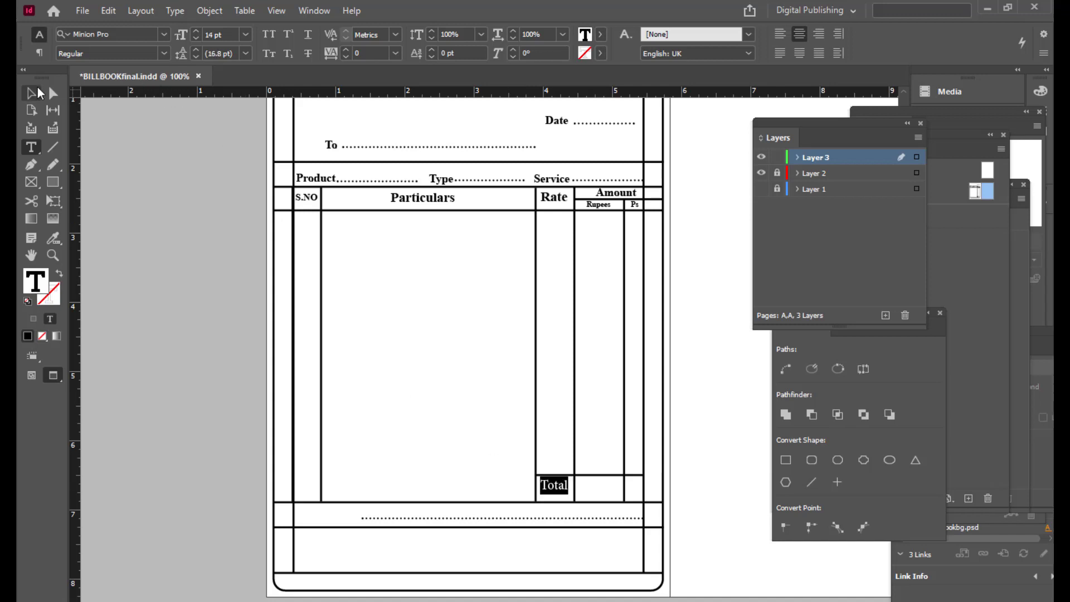
pyautogui.click(39, 90)
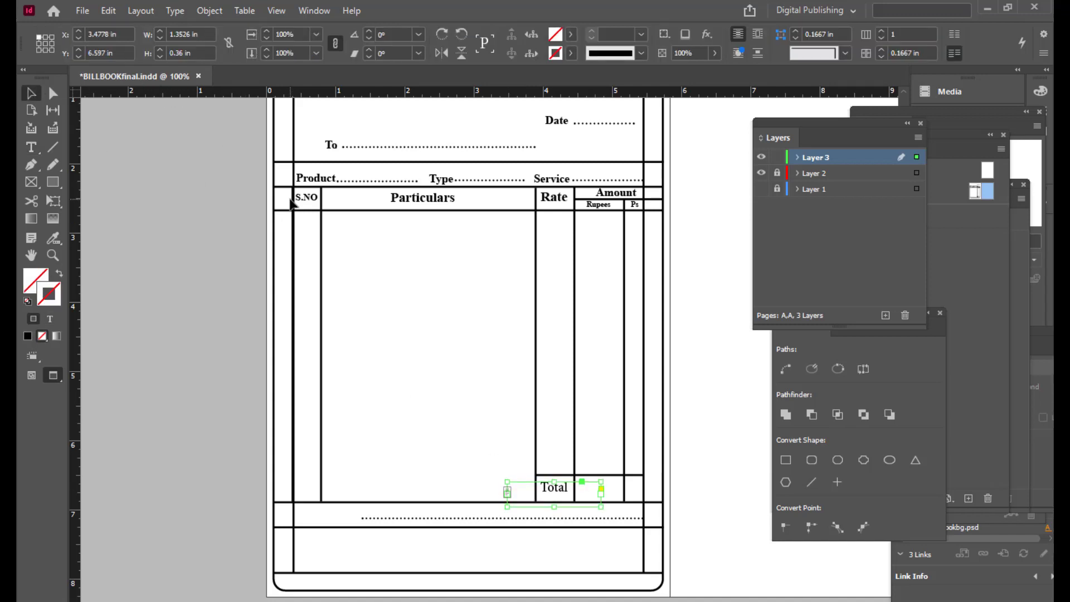
pyautogui.press('Up')
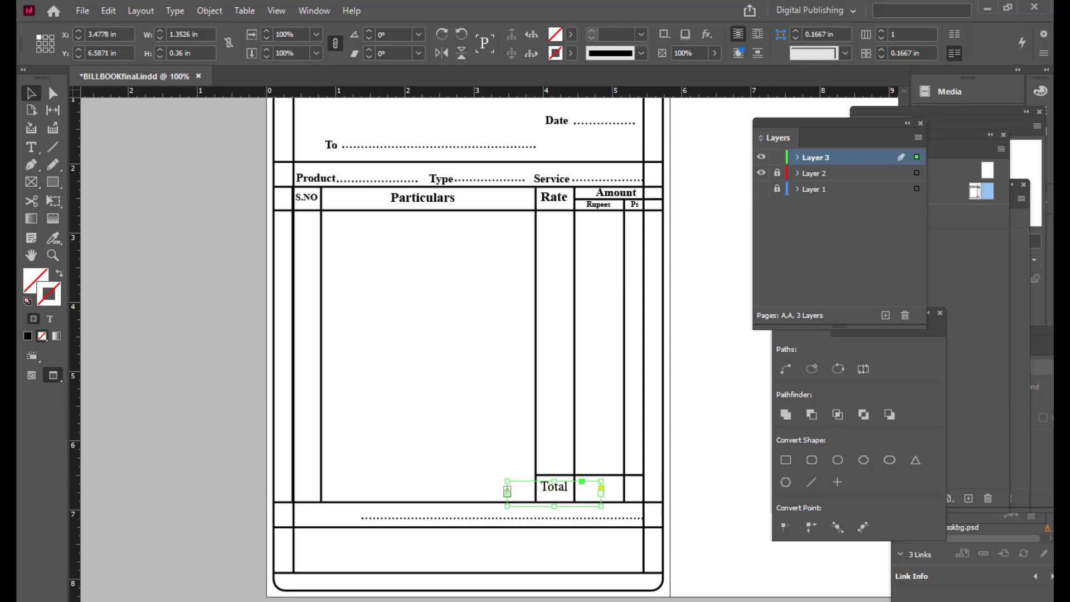
# Step: Examine the billbooktemplate.jpg reference in Photos for the text below the table, and return to the InDesign layout
pyautogui.click(717, 601)
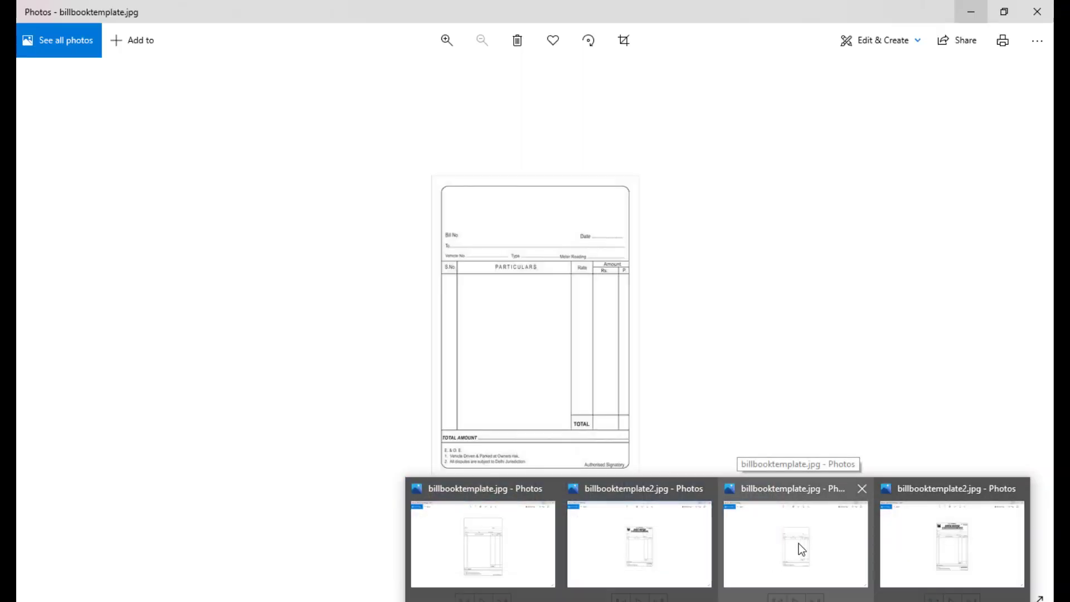
pyautogui.click(800, 548)
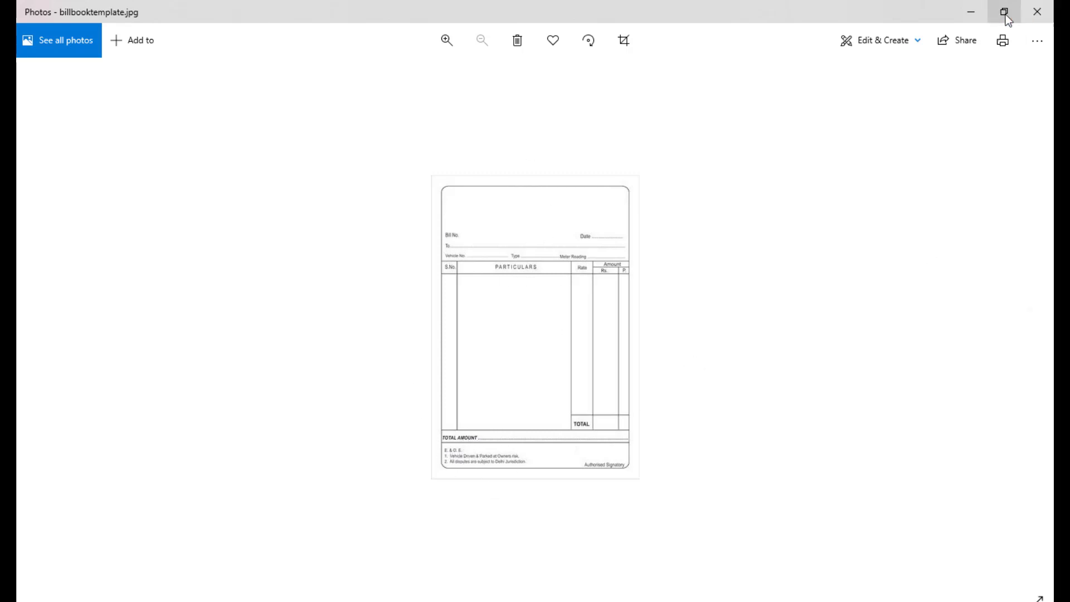
pyautogui.click(980, 12)
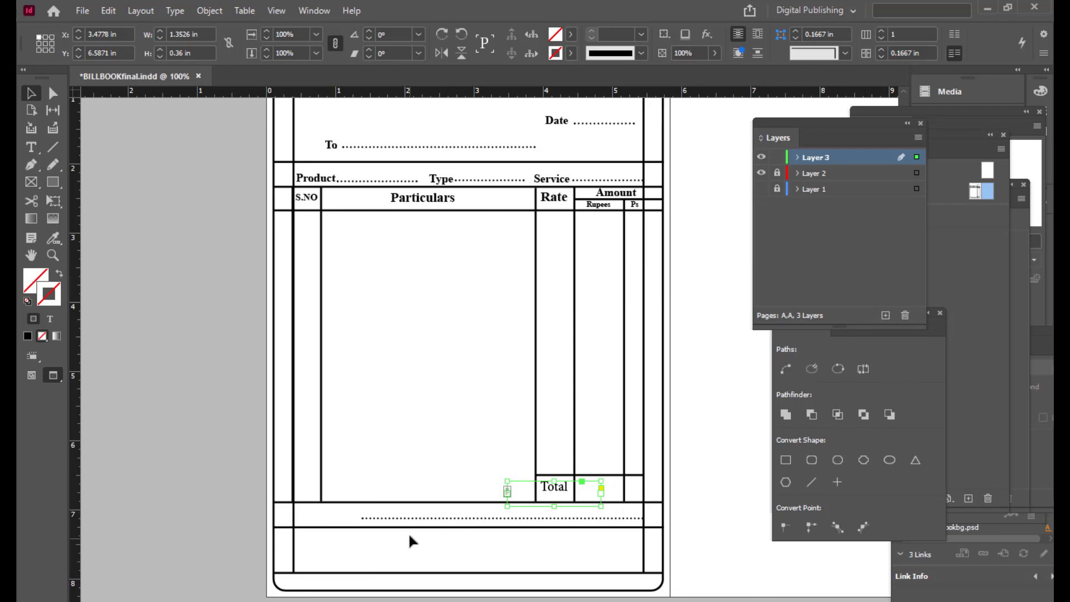
# Step: Add a text frame about 0.95 by 0.29 in before the dotted line below the table, reading "Total Amount"
pyautogui.click(31, 147)
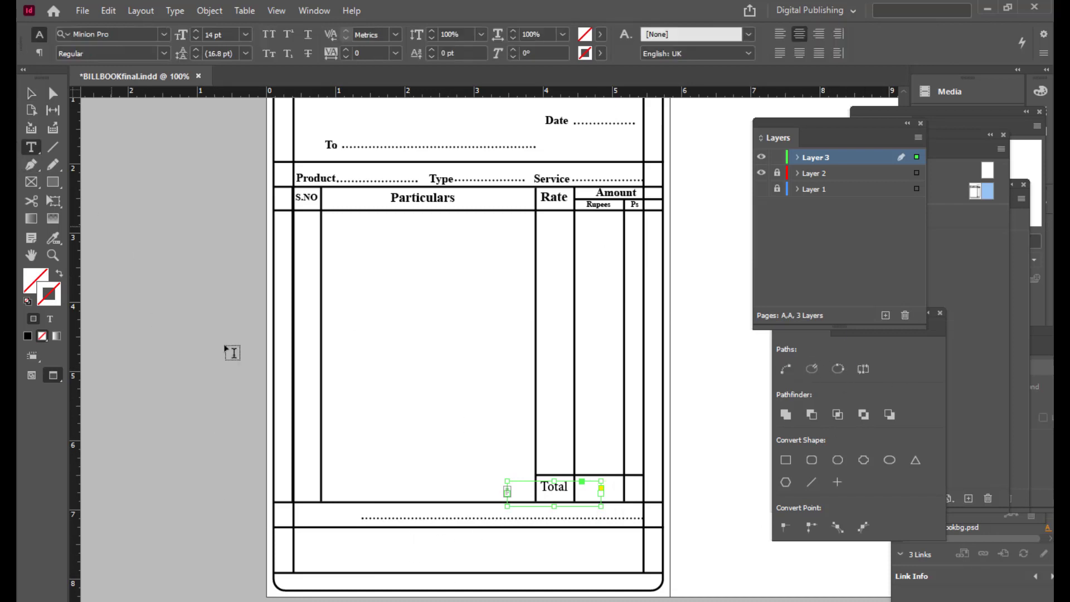
pyautogui.moveTo(297, 507); pyautogui.dragTo(362, 526)
pyautogui.write('Total Amount')
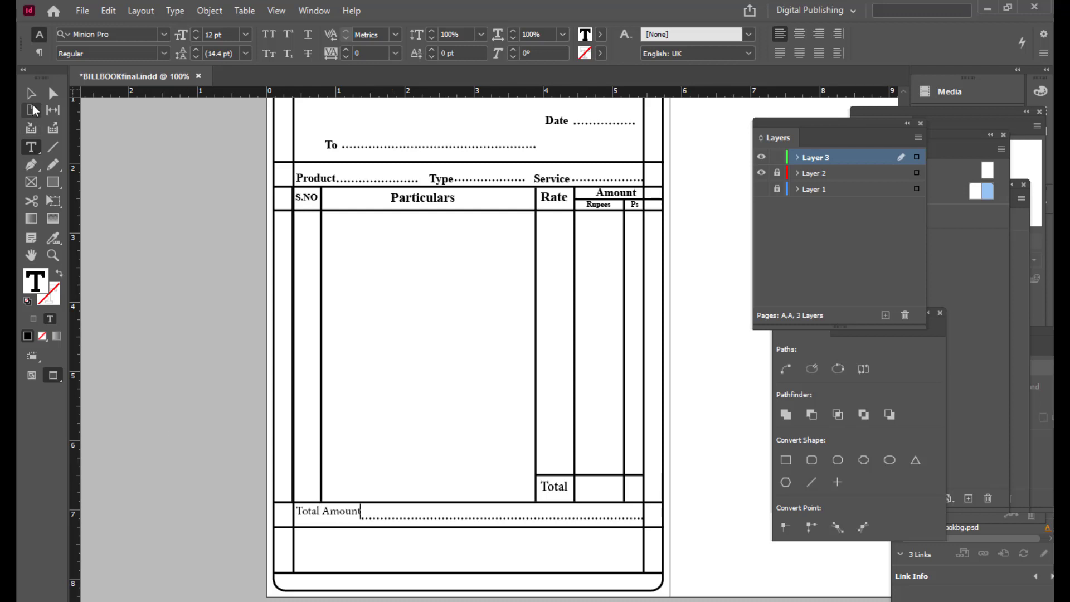
# Step: Set the "Total Amount" text size to 10 pt
pyautogui.moveTo(362, 509); pyautogui.dragTo(257, 509)
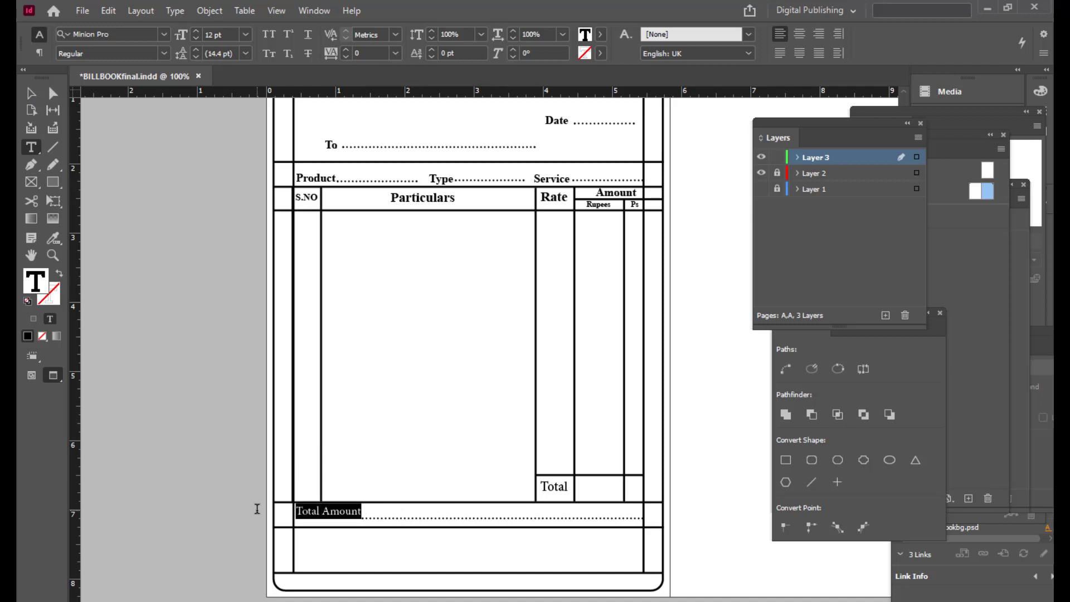
pyautogui.hotkey('ctrl', 'shift', ',')
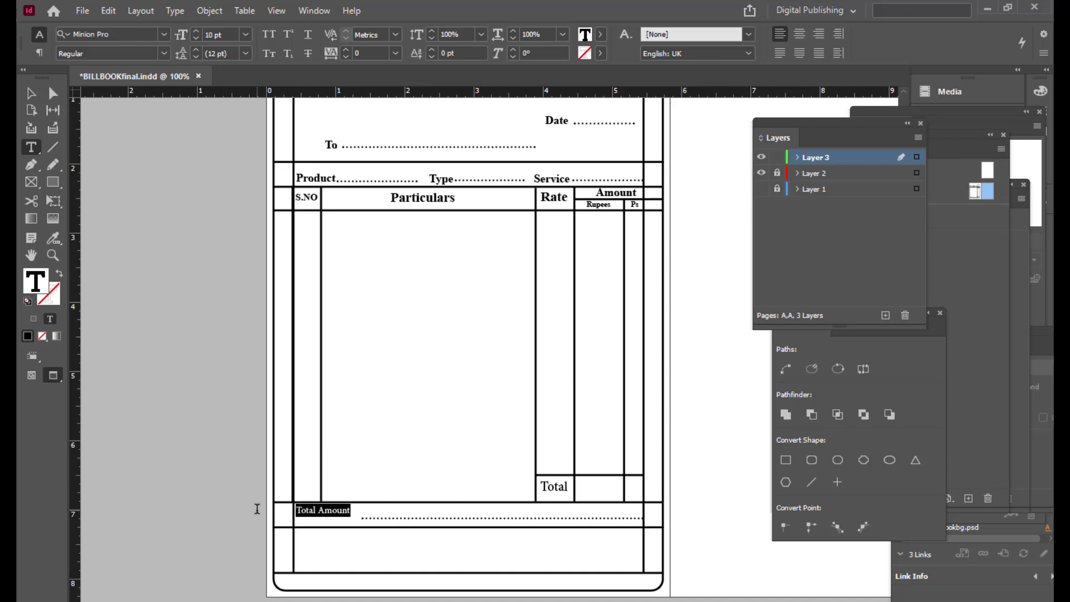
pyautogui.hotkey('ctrl', 'shift', '.')
pyautogui.hotkey('ctrl', 'shift', ',')
pyautogui.click(30, 94)
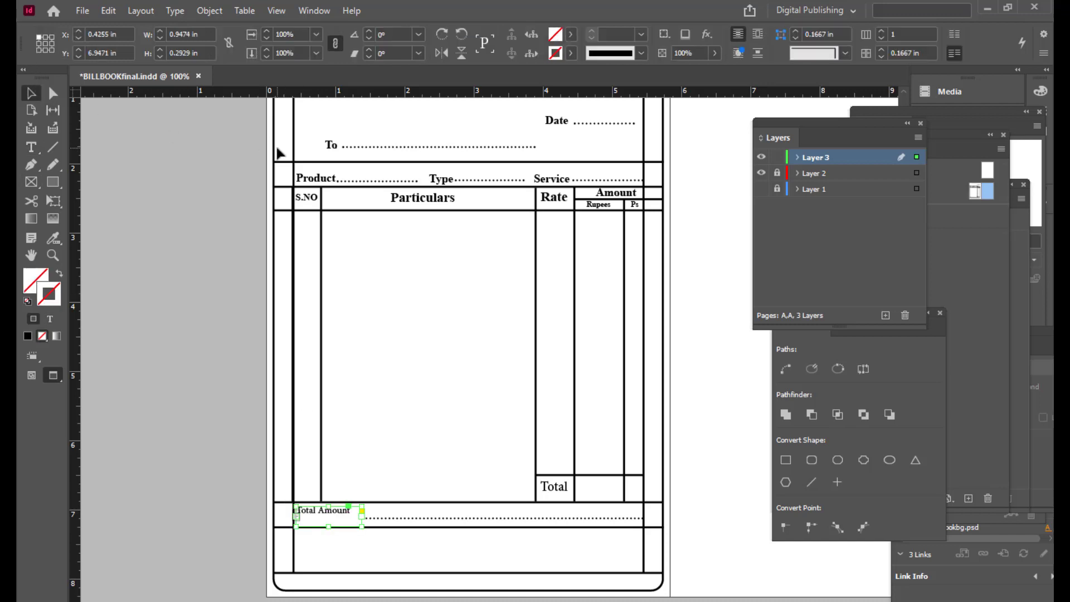
# Step: Nudge the Total Amount frame down and right until its text lines up with the start of the dotted line
pyautogui.press('Down')
pyautogui.press('Down')
pyautogui.press('Down')
pyautogui.press('Down')
pyautogui.press('Down')
pyautogui.press('Right')
pyautogui.press('Right')
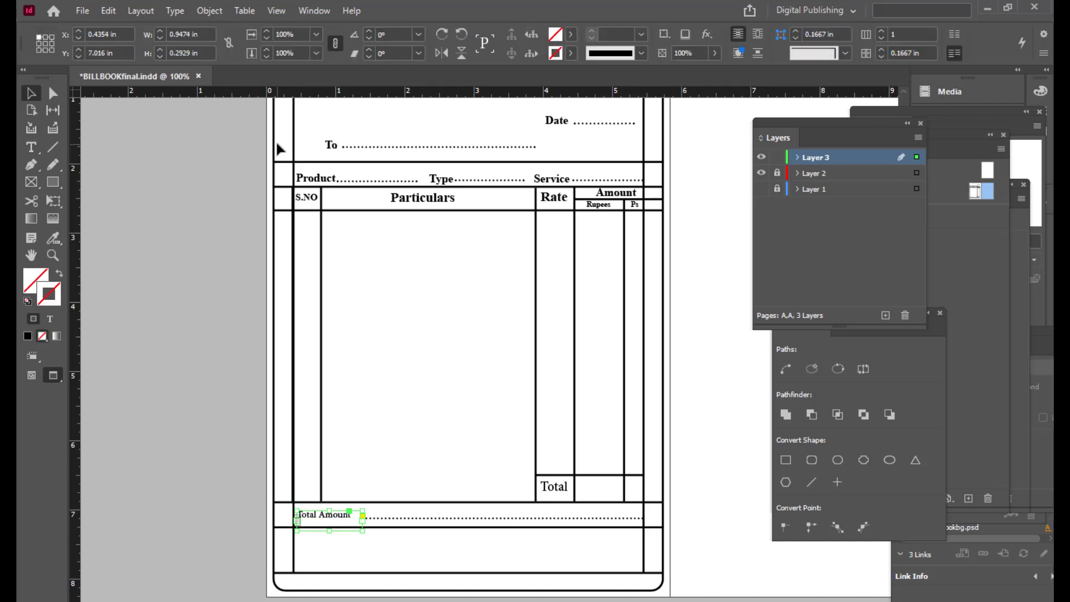
pyautogui.press('Right')
pyautogui.press('Right')
pyautogui.press('Down')
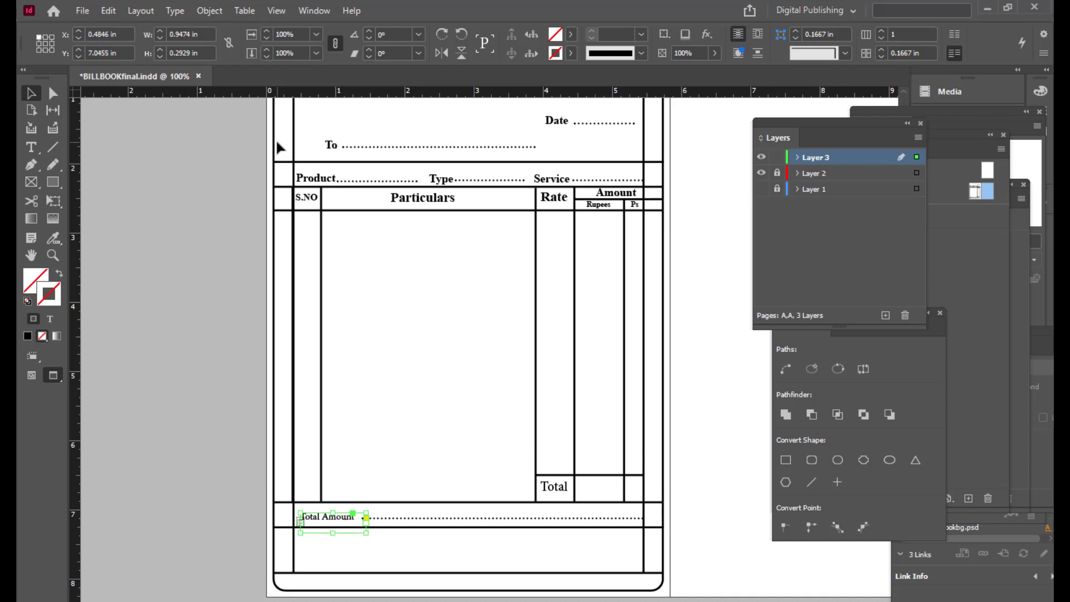
pyautogui.click(196, 185)
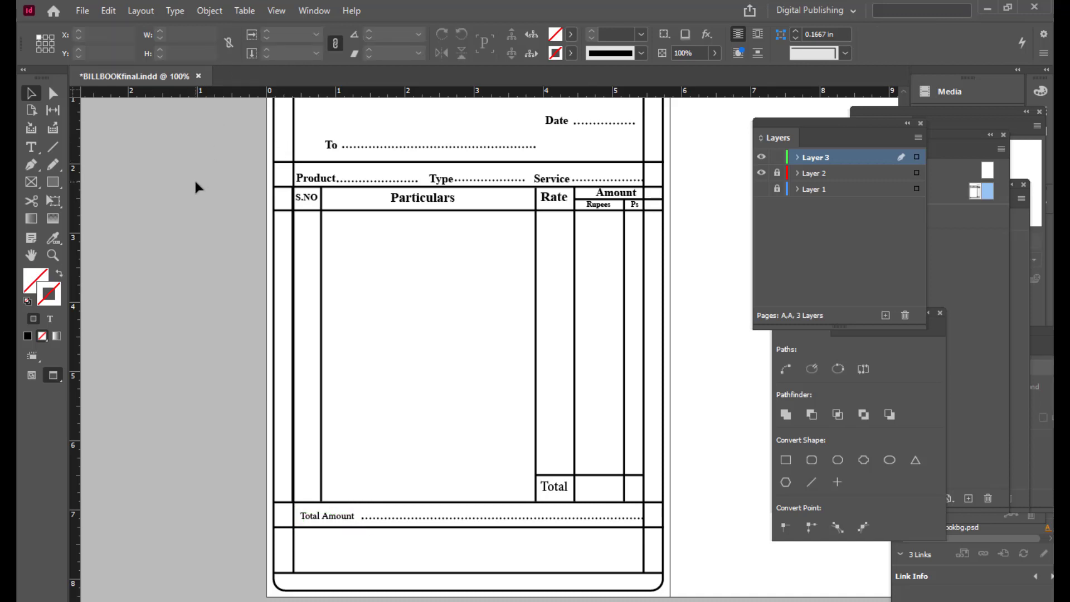
pyautogui.click(347, 518)
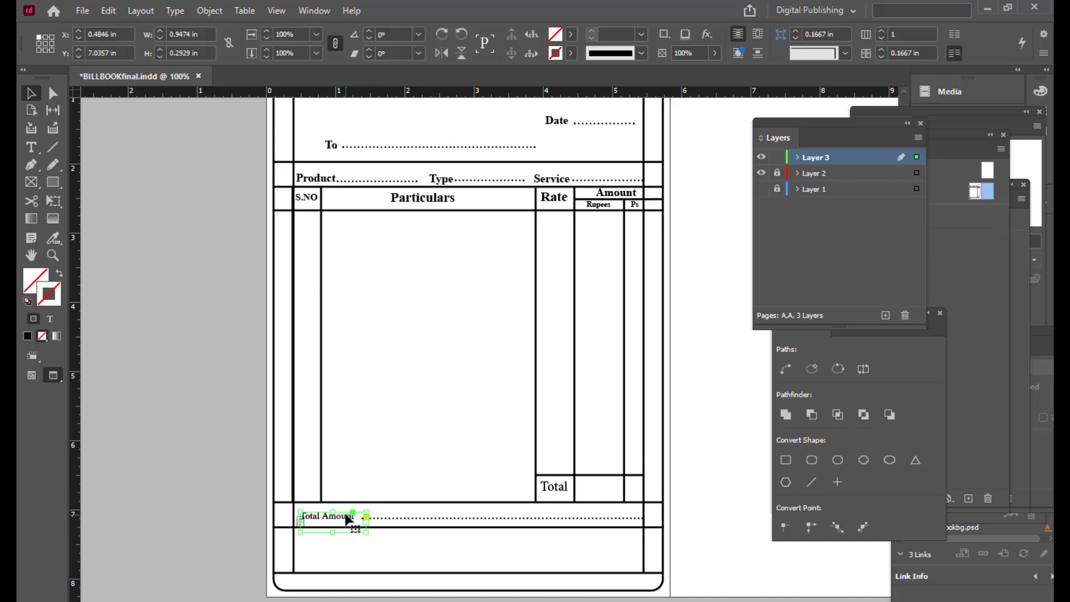
pyautogui.press('Down')
pyautogui.press('Up')
pyautogui.click(137, 341)
pyautogui.scroll(-2, 417, 397)
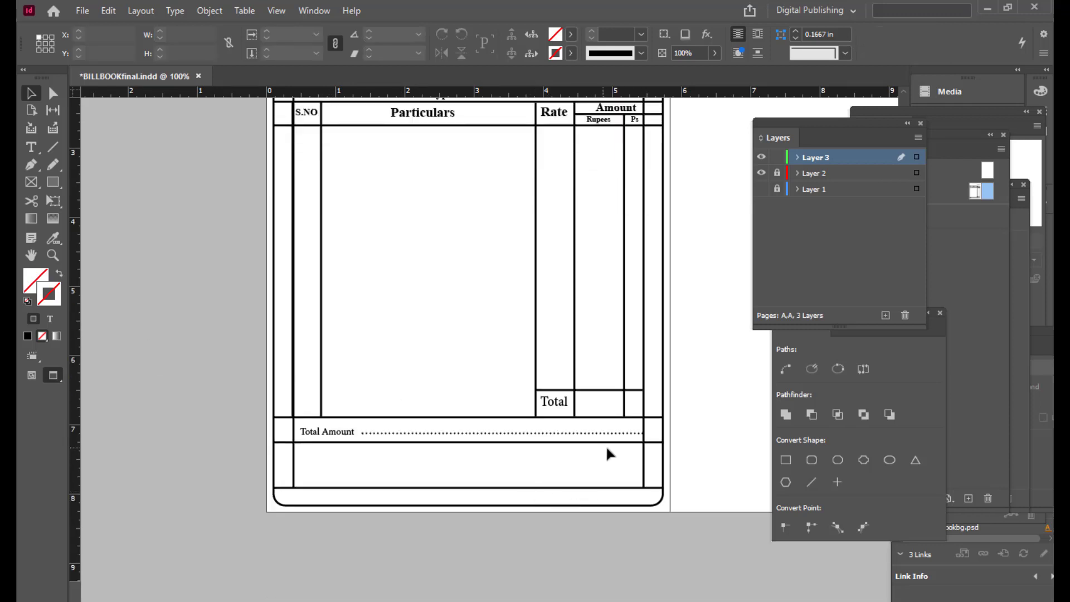
pyautogui.scroll(1, 589, 476)
pyautogui.scroll(3, 544, 322)
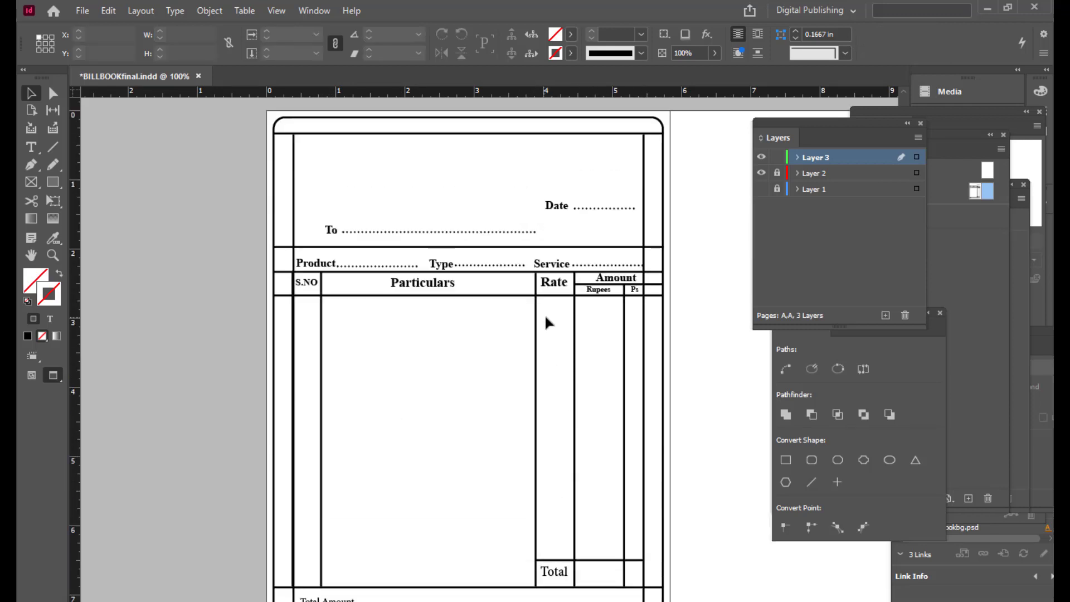
pyautogui.scroll(-2, 543, 344)
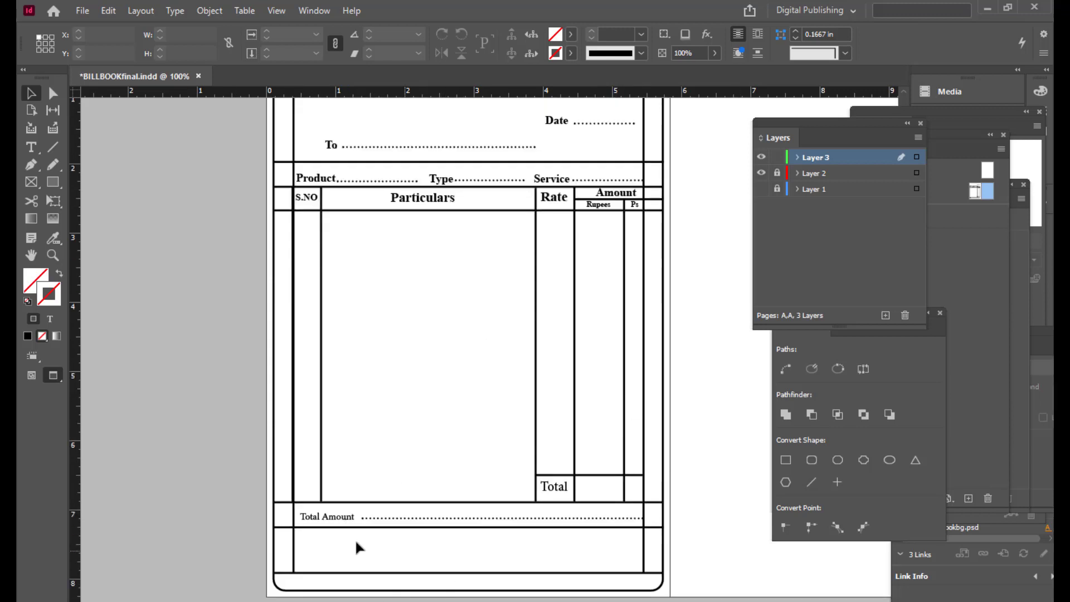
pyautogui.scroll(2, 571, 295)
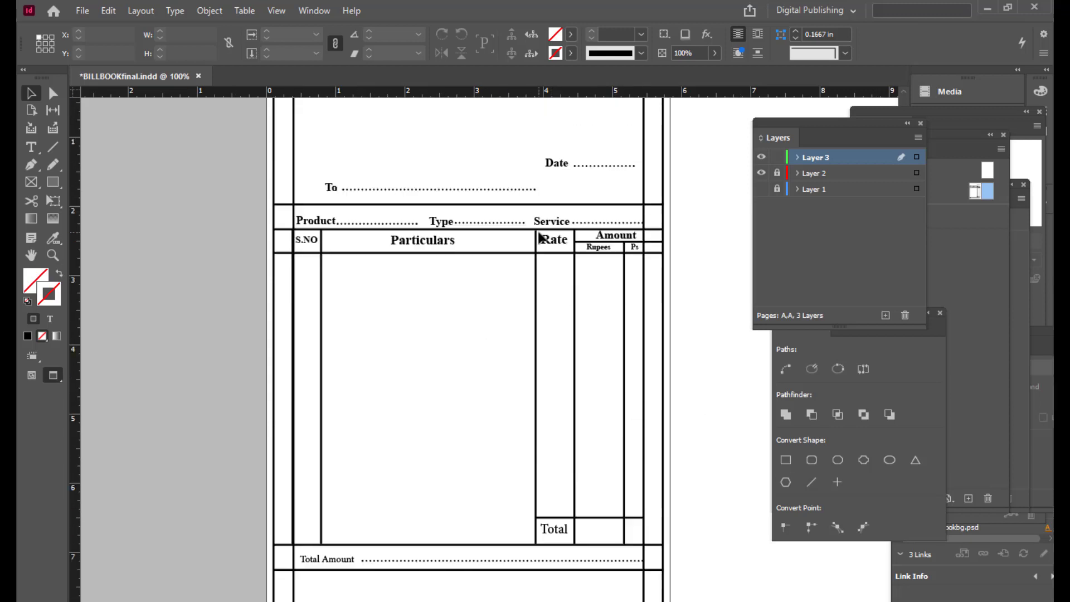
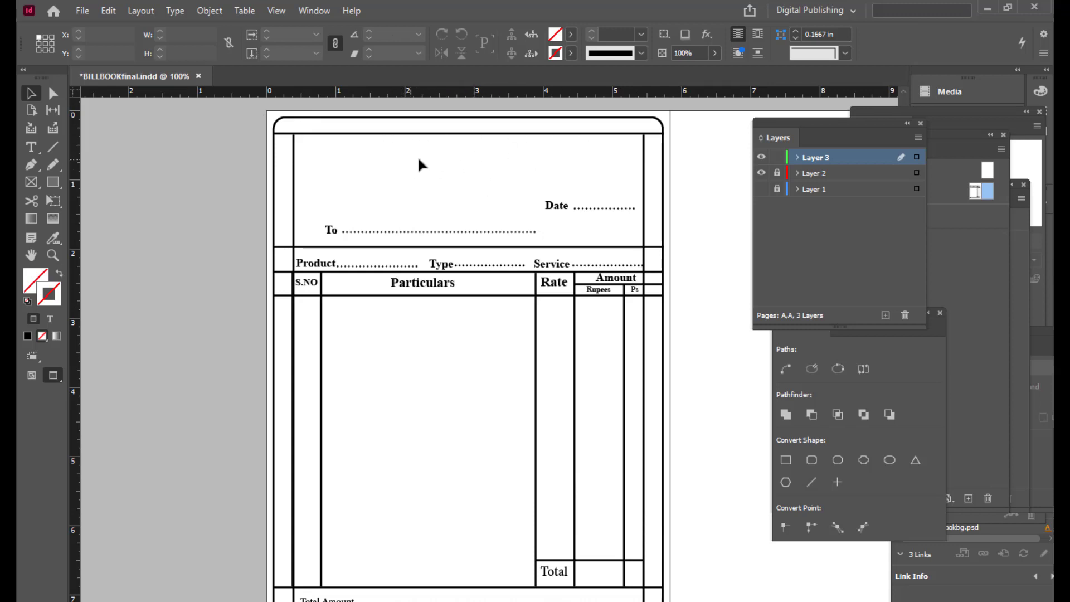
# Step: Draw a wide, shallow text frame in the right half of the empty footer row below Total Amount
pyautogui.scroll(-4, 472, 245)
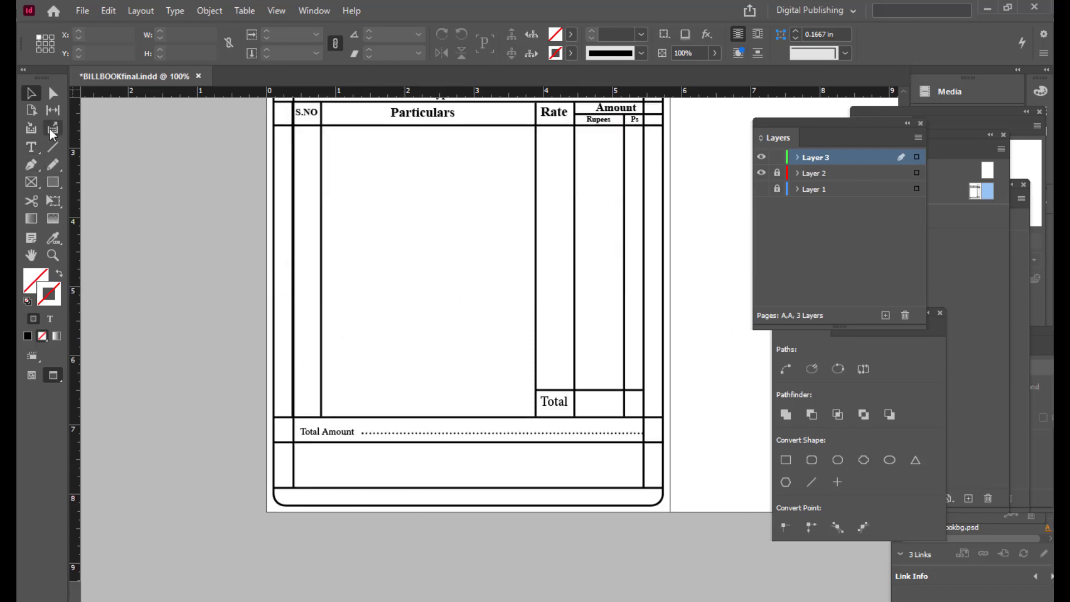
pyautogui.click(32, 147)
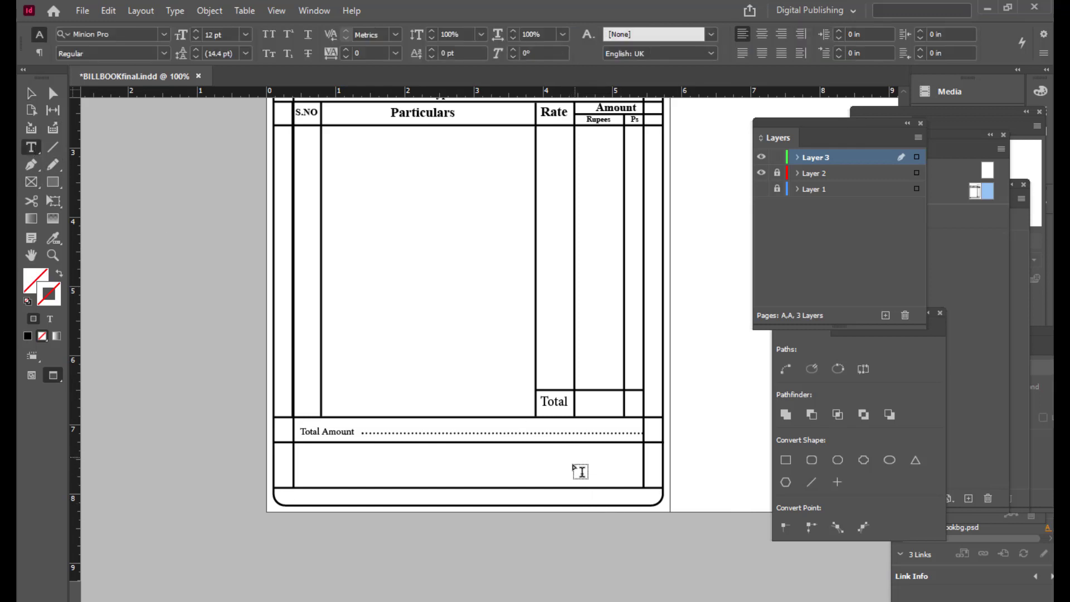
pyautogui.moveTo(514, 465); pyautogui.dragTo(645, 477)
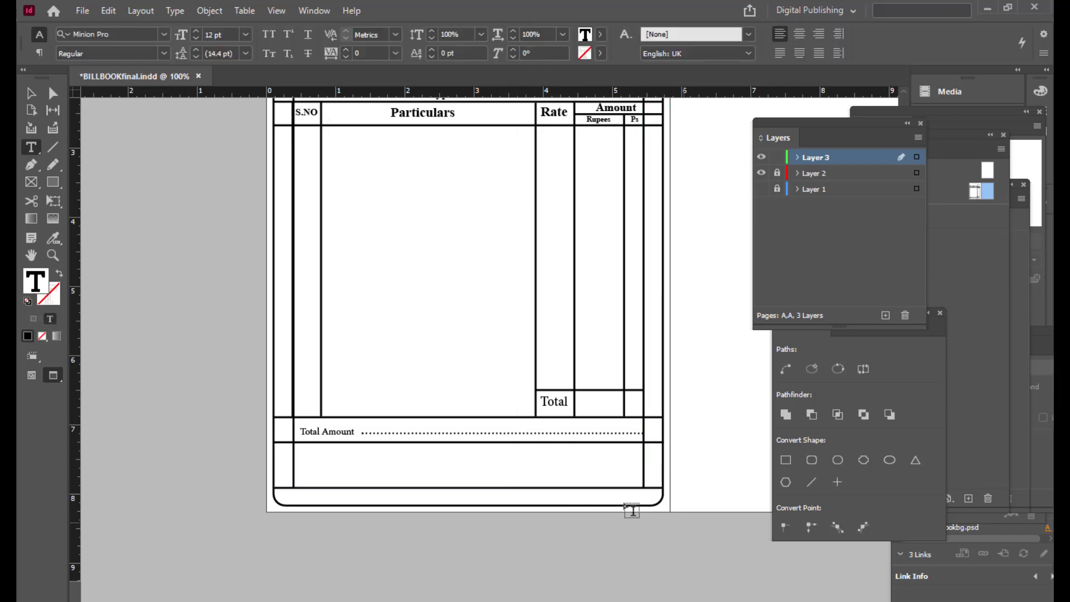
# Step: Copy the line "Authorised signatory" from the BILLBOOKCONTENT file in Notepad and return to the InDesign layout
pyautogui.hotkey('alt', 'Tab')
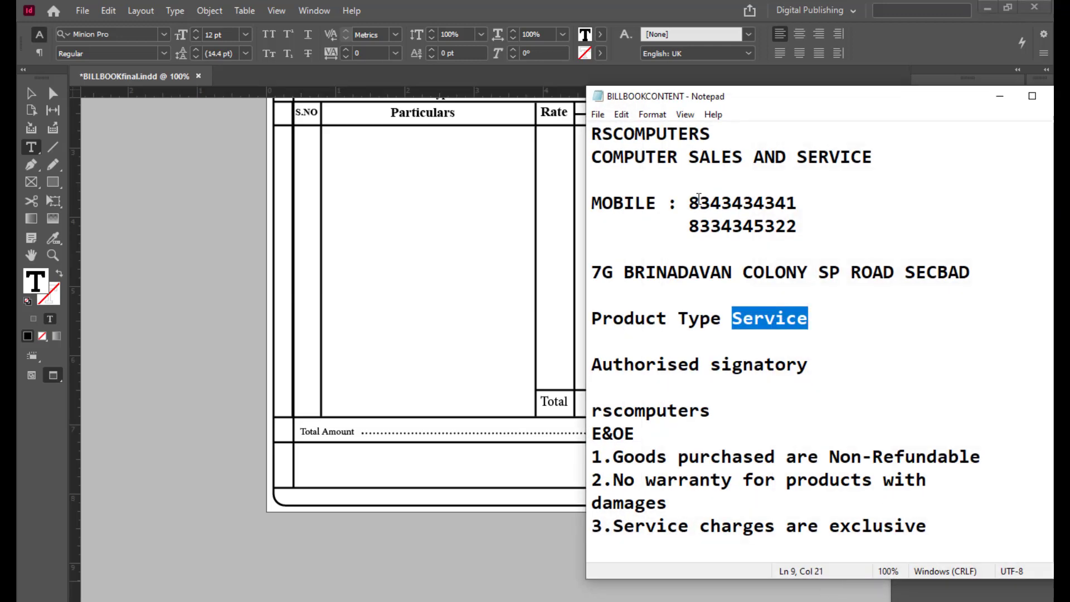
pyautogui.moveTo(737, 92); pyautogui.dragTo(395, 93)
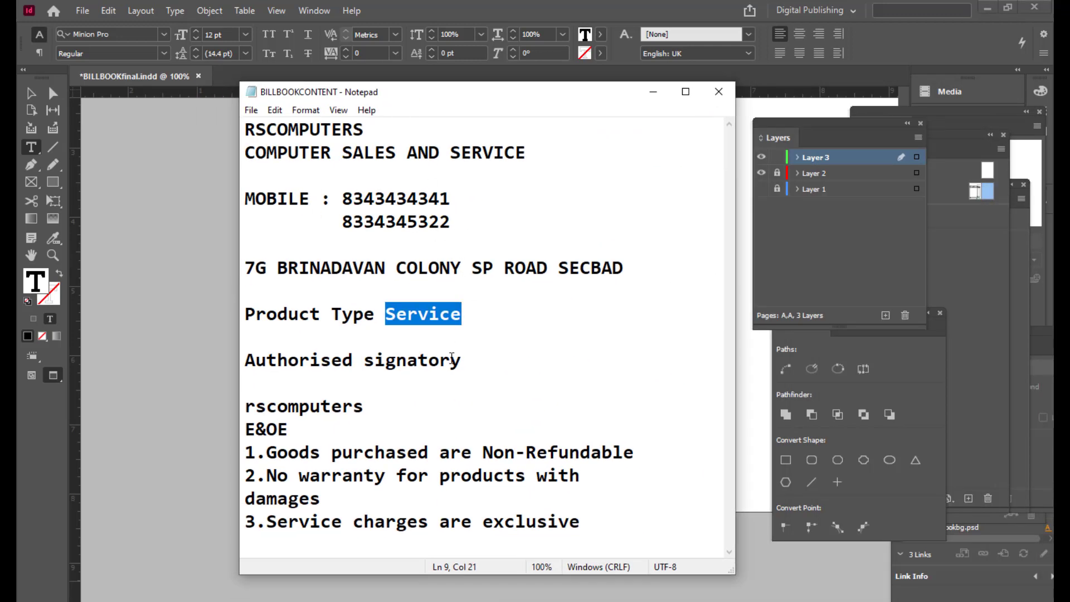
pyautogui.moveTo(475, 359); pyautogui.dragTo(229, 358)
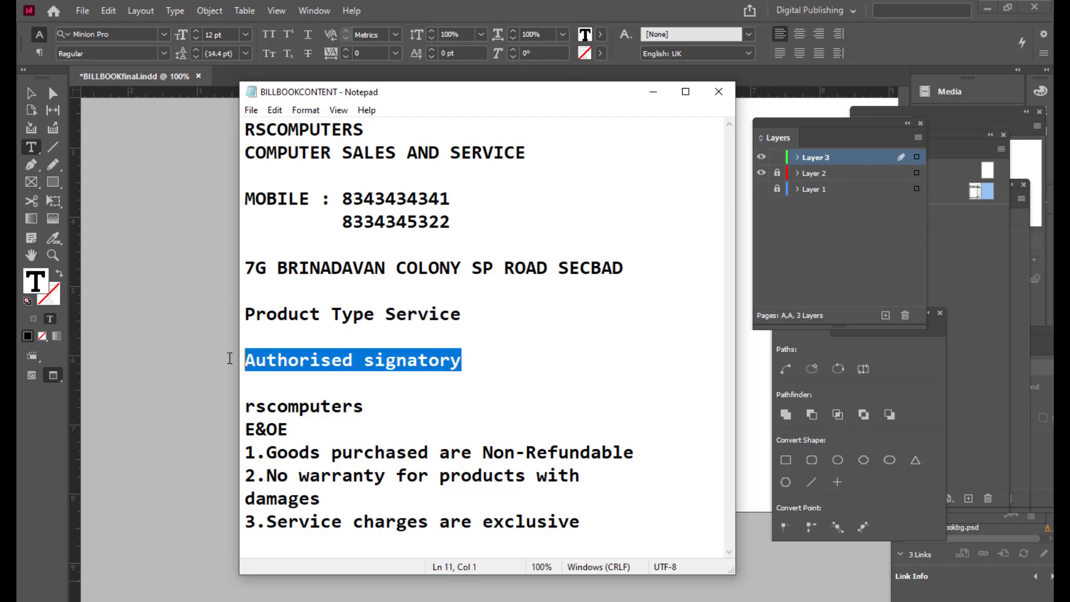
pyautogui.rightClick(295, 360)
pyautogui.click(390, 402)
pyautogui.click(653, 91)
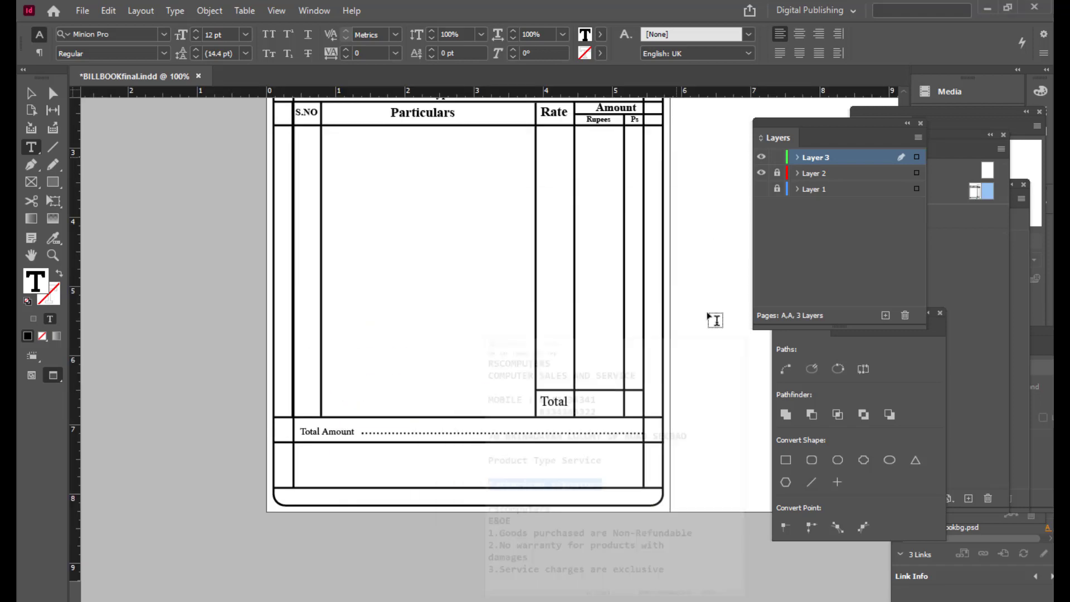
# Step: Paste "Authorised signatory" into the footer text frame and centre the text
pyautogui.hotkey('ctrl', 'v')
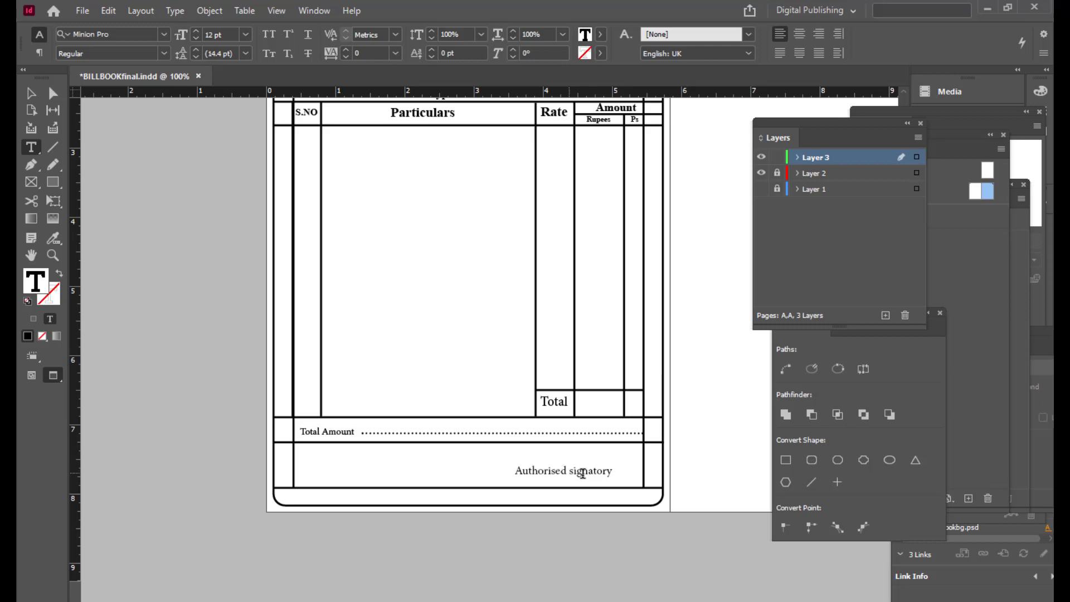
pyautogui.moveTo(614, 471); pyautogui.dragTo(499, 469)
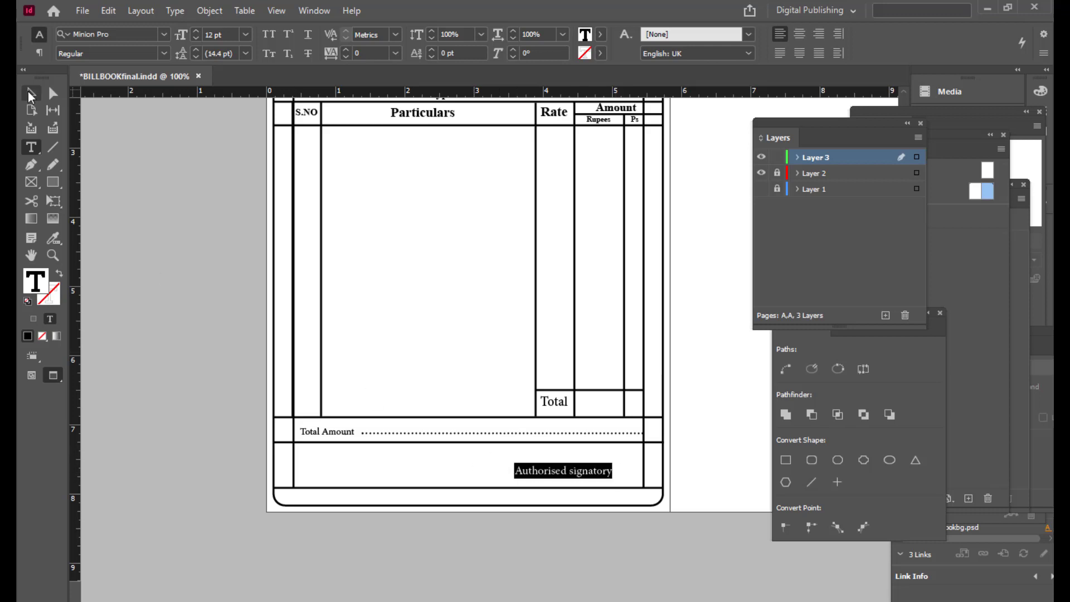
pyautogui.press('Escape')
pyautogui.moveTo(604, 476); pyautogui.dragTo(437, 457)
pyautogui.press('t')
pyautogui.click(799, 34)
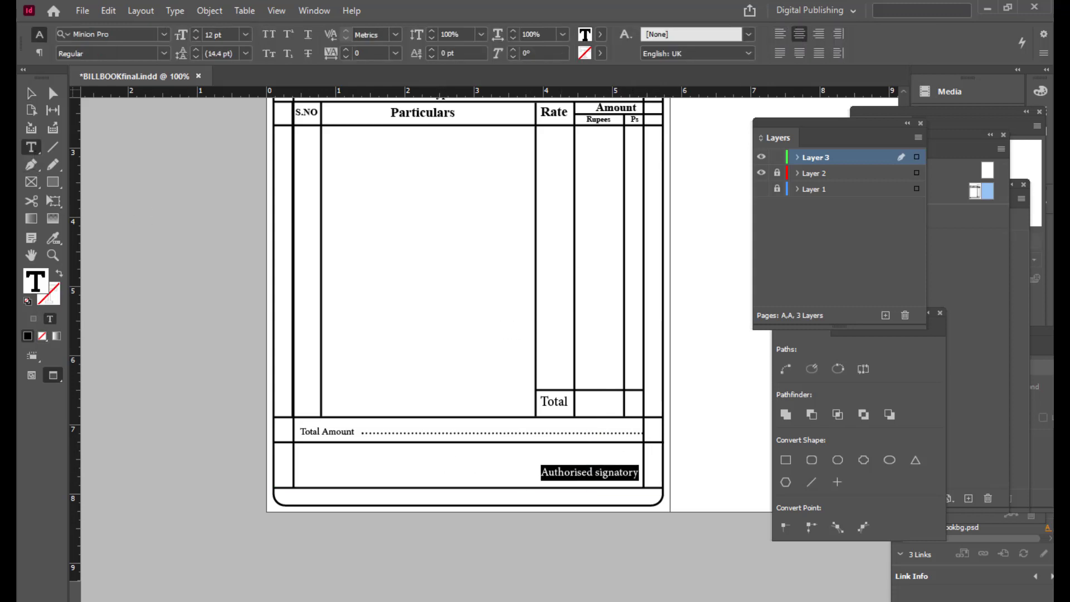
# Step: Nudge the Authorised signatory frame down so its text sits just above the footer row's lower line
pyautogui.press('Escape')
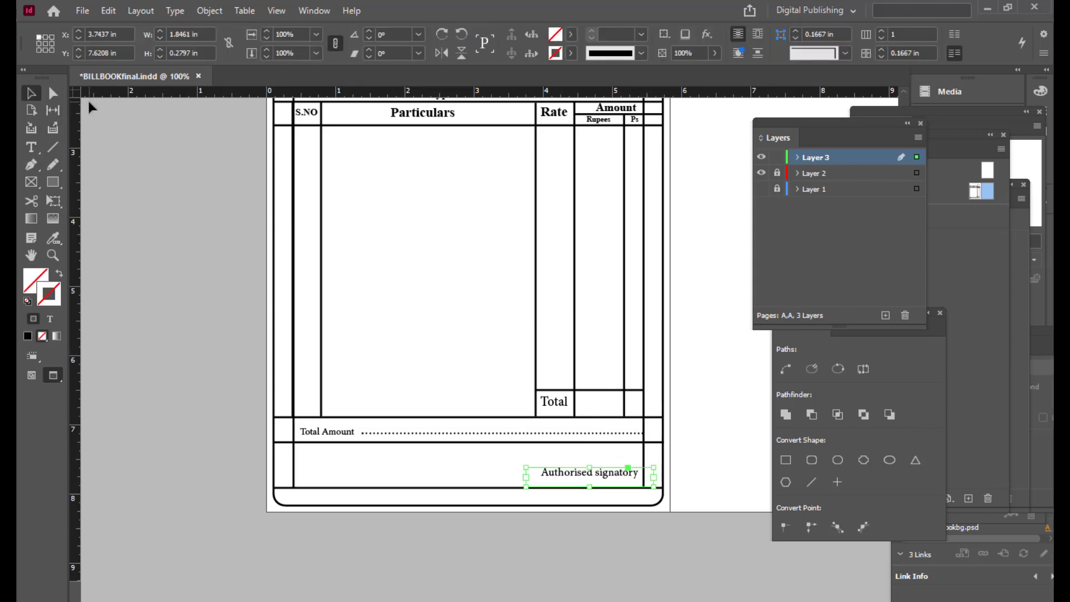
pyautogui.press('Down')
pyautogui.press('Down')
pyautogui.press('Down')
pyautogui.press('Down')
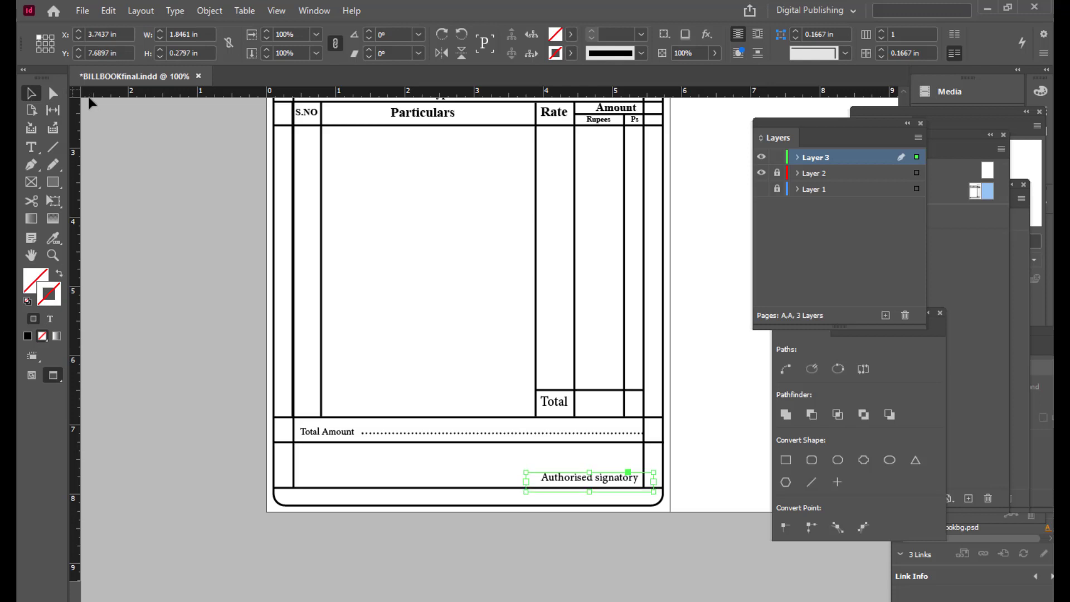
pyautogui.click(142, 471)
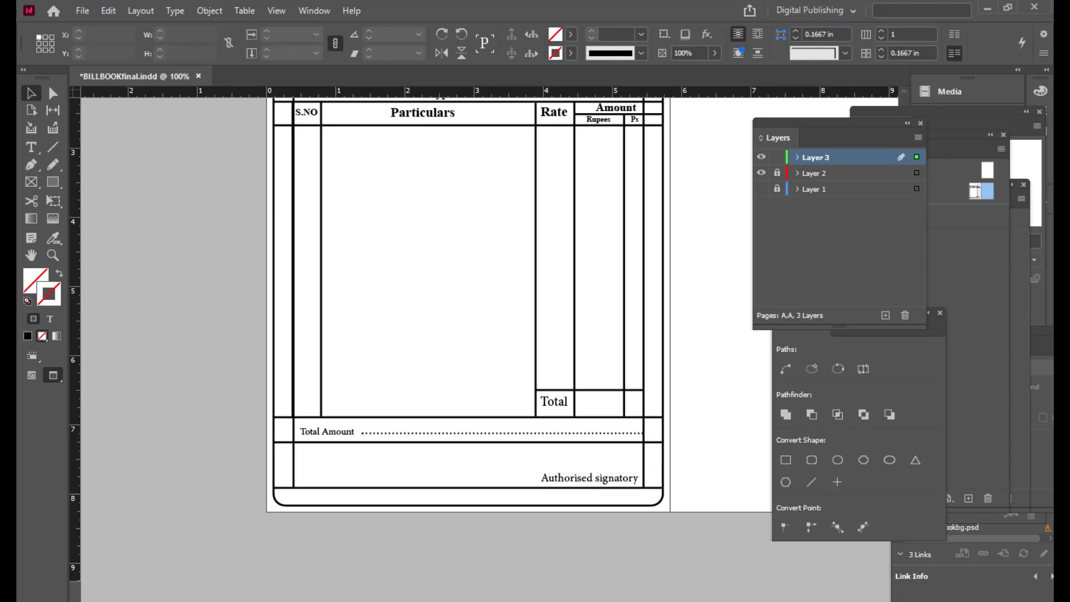
# Step: Copy the text from "E&OE" through "3.Service charges are exclusive" from the BILLBOOKCONTENT file in Notepad and return to the InDesign layout
pyautogui.scroll(3, 197, 349)
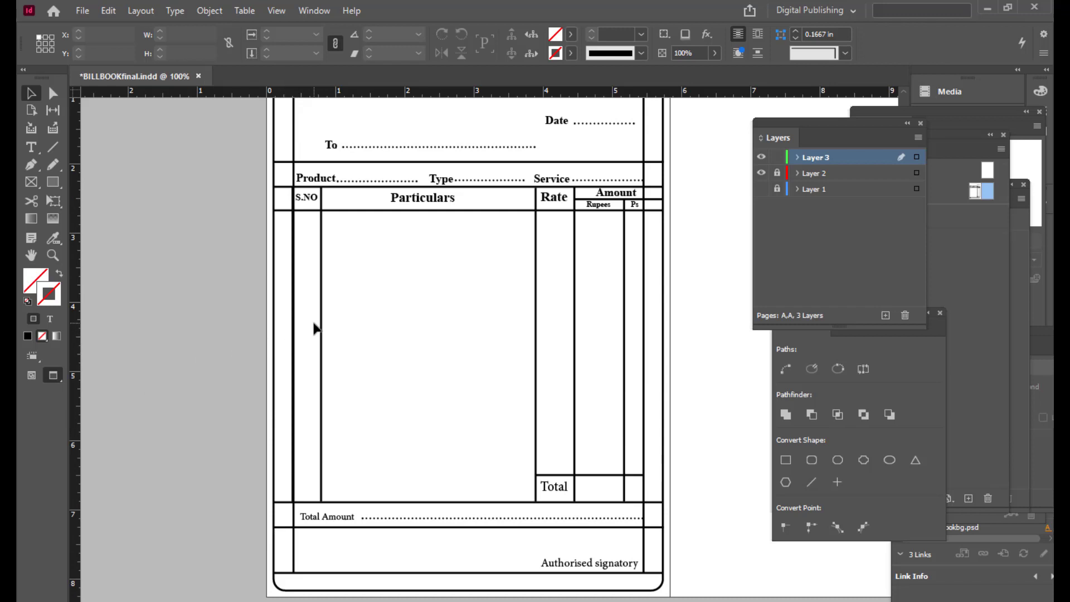
pyautogui.scroll(-1, 313, 328)
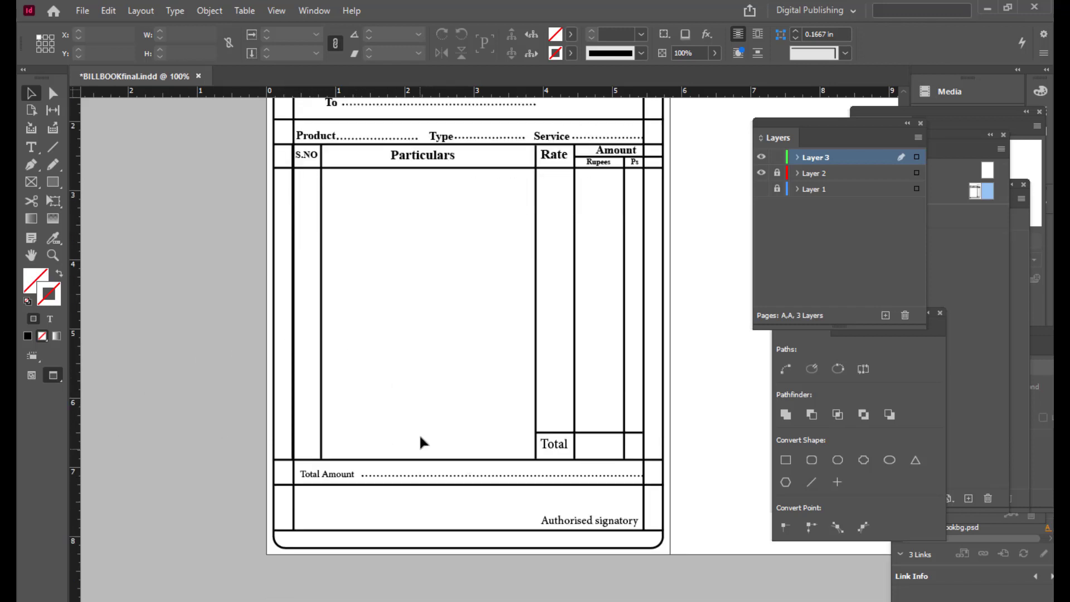
pyautogui.hotkey('alt', 'Tab')
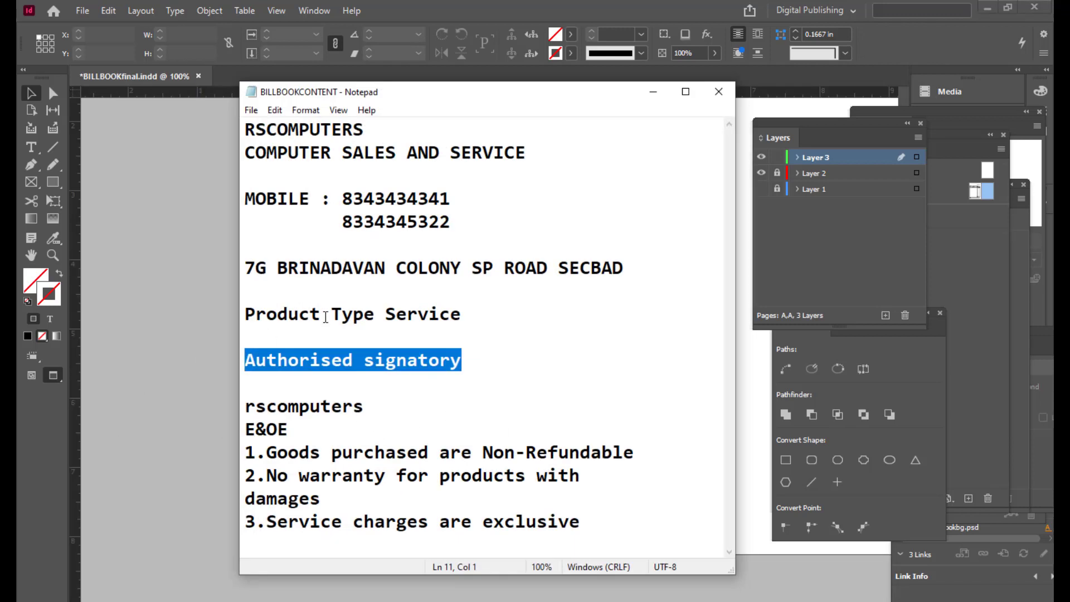
pyautogui.moveTo(436, 93); pyautogui.dragTo(476, 56)
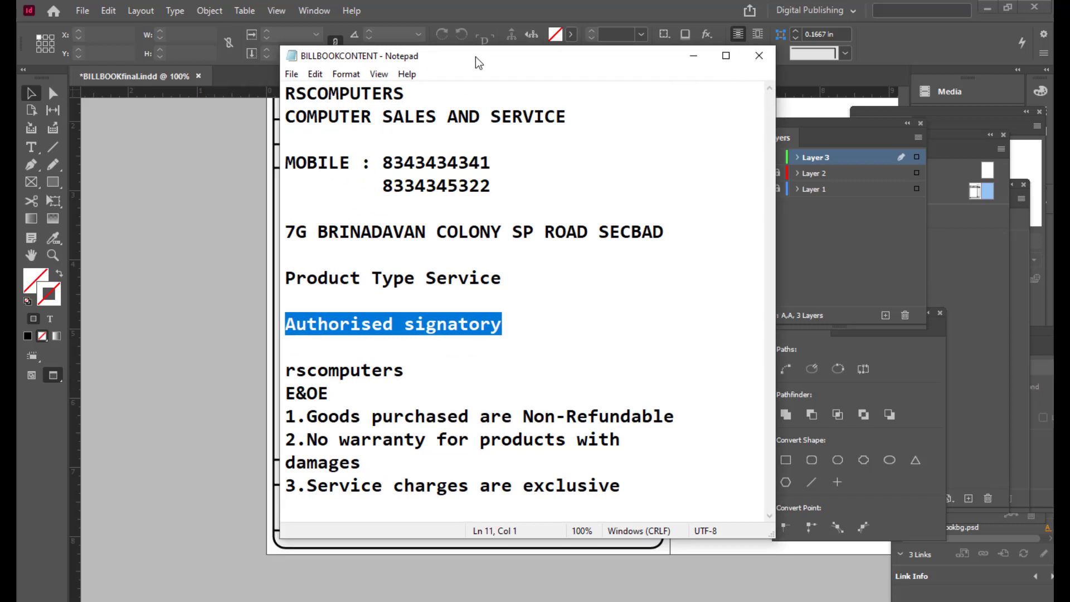
pyautogui.moveTo(286, 394); pyautogui.dragTo(640, 485)
pyautogui.rightClick(607, 424)
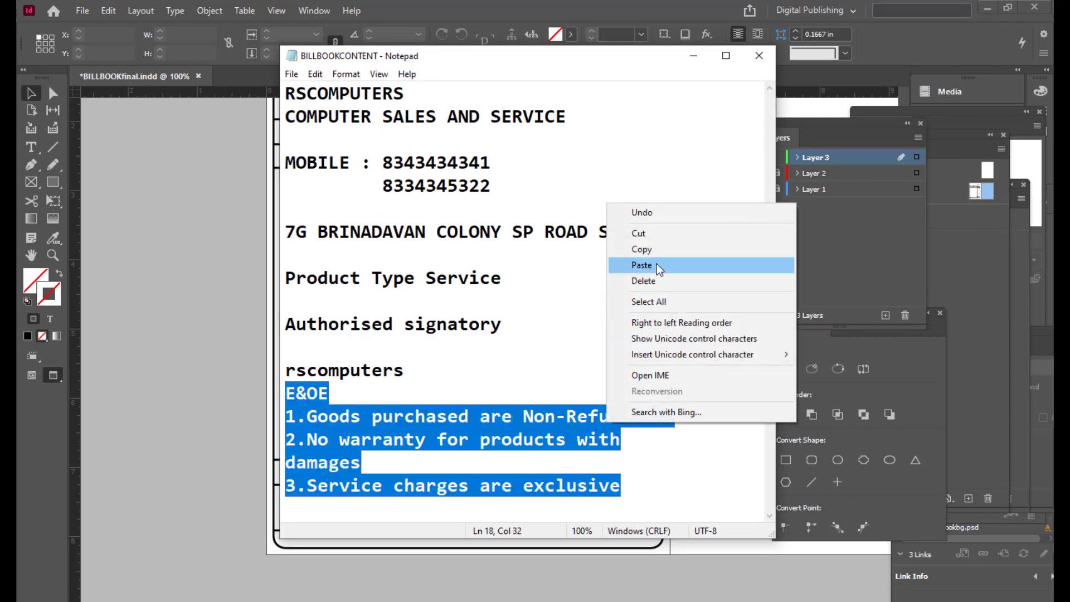
pyautogui.click(659, 250)
pyautogui.click(693, 55)
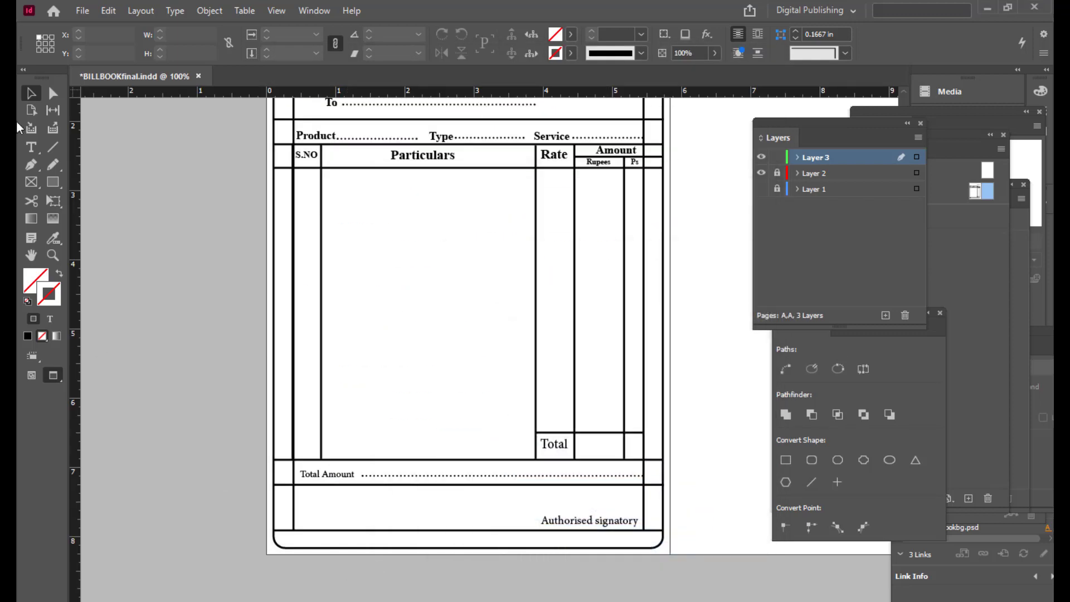
pyautogui.click(31, 147)
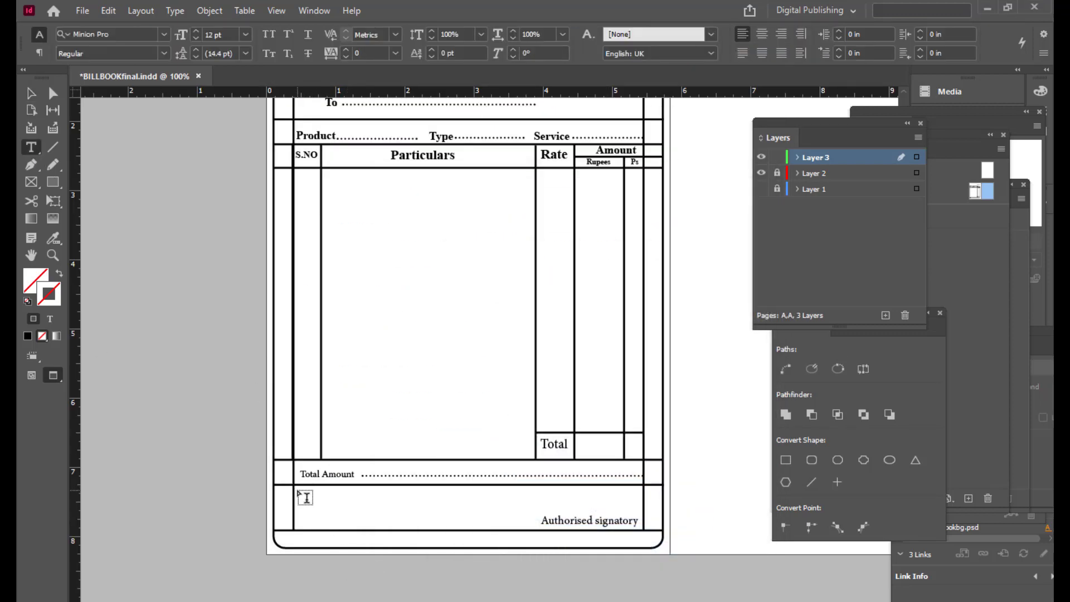
pyautogui.moveTo(298, 492); pyautogui.dragTo(421, 524)
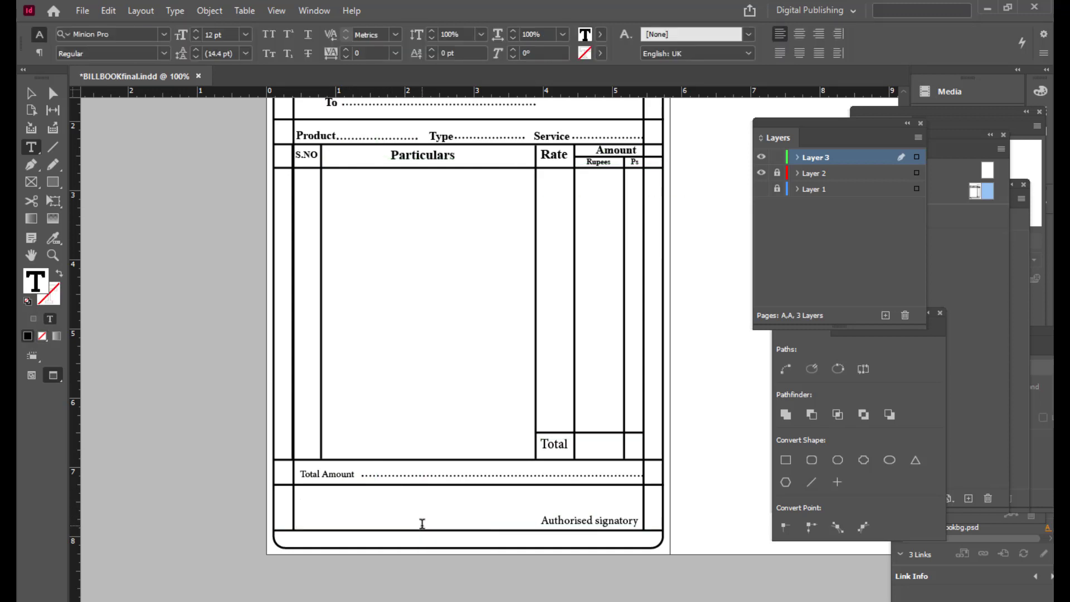
pyautogui.hotkey('ctrl', 'v')
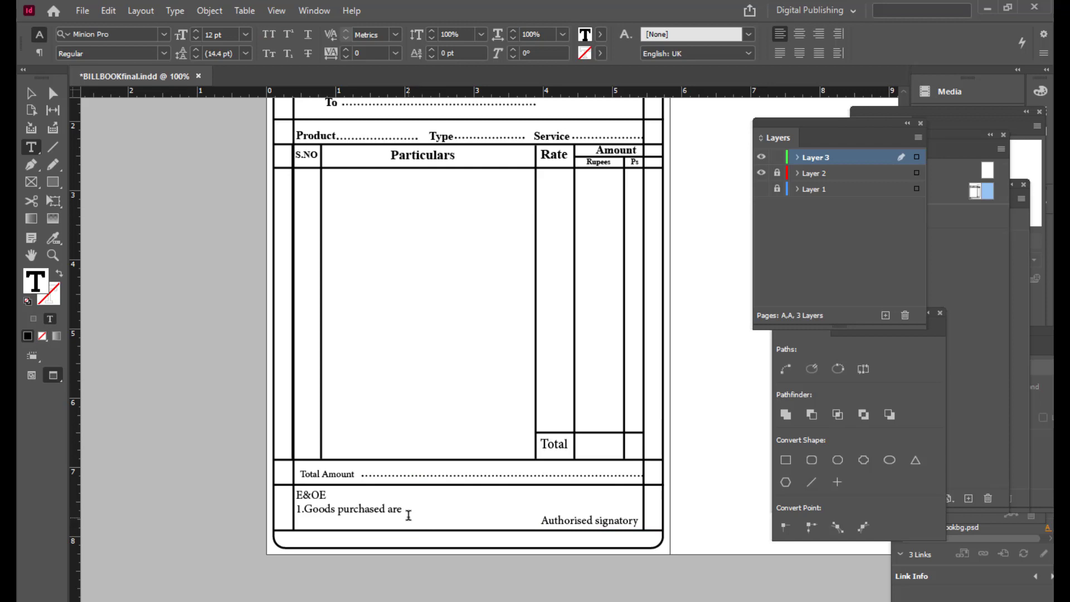
pyautogui.moveTo(295, 493); pyautogui.dragTo(440, 538)
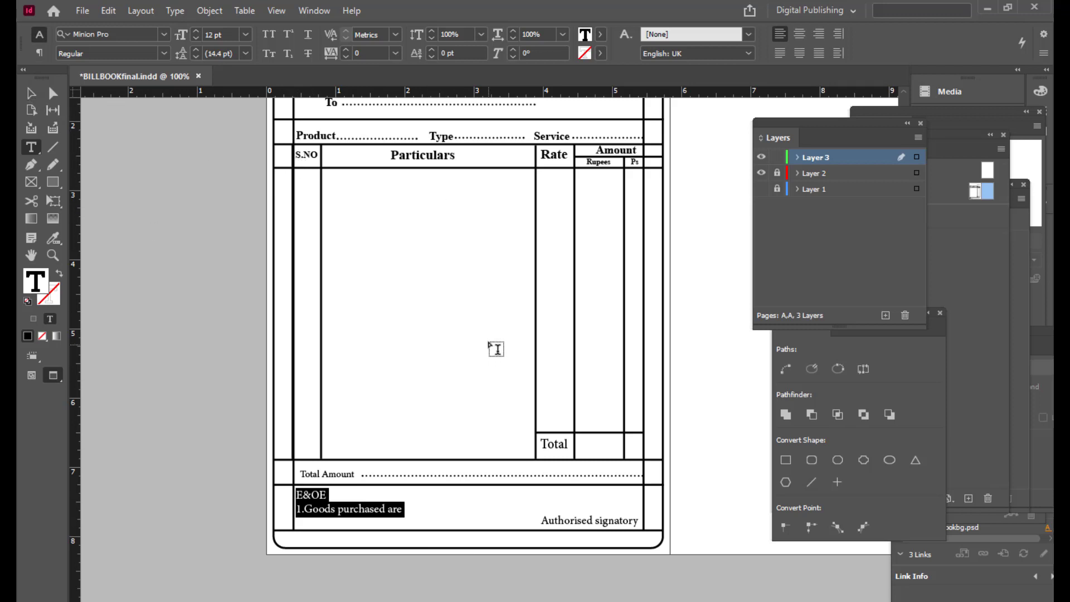
pyautogui.hotkey('ctrl', 'shift', ',')
pyautogui.hotkey('ctrl', 'shift', ',')
pyautogui.hotkey('ctrl', 'shift', ',')
pyautogui.hotkey('ctrl', 'shift', ',')
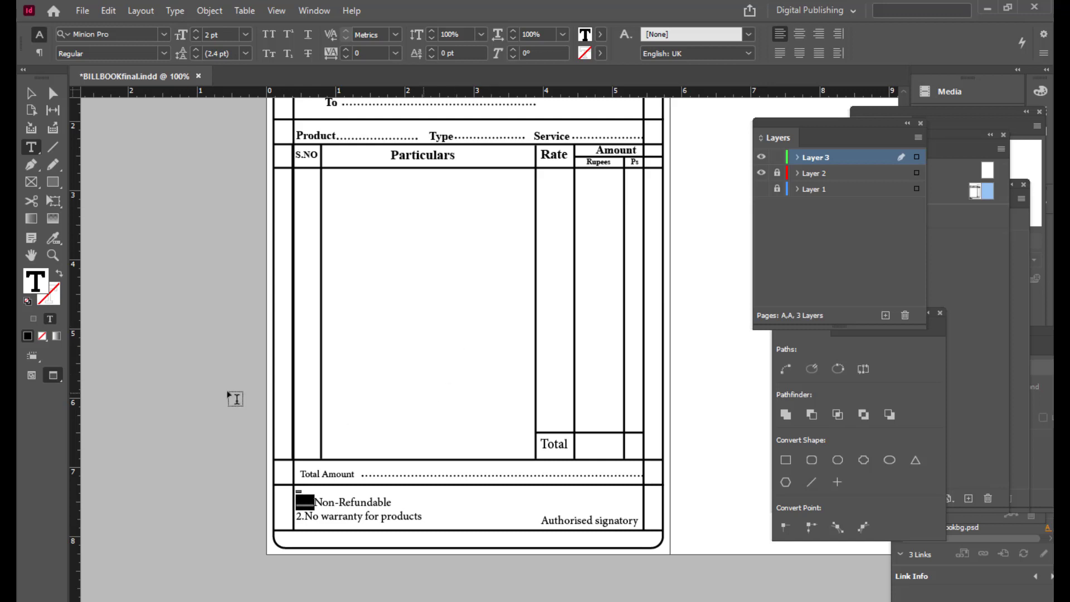
pyautogui.click(32, 93)
pyautogui.press('Delete')
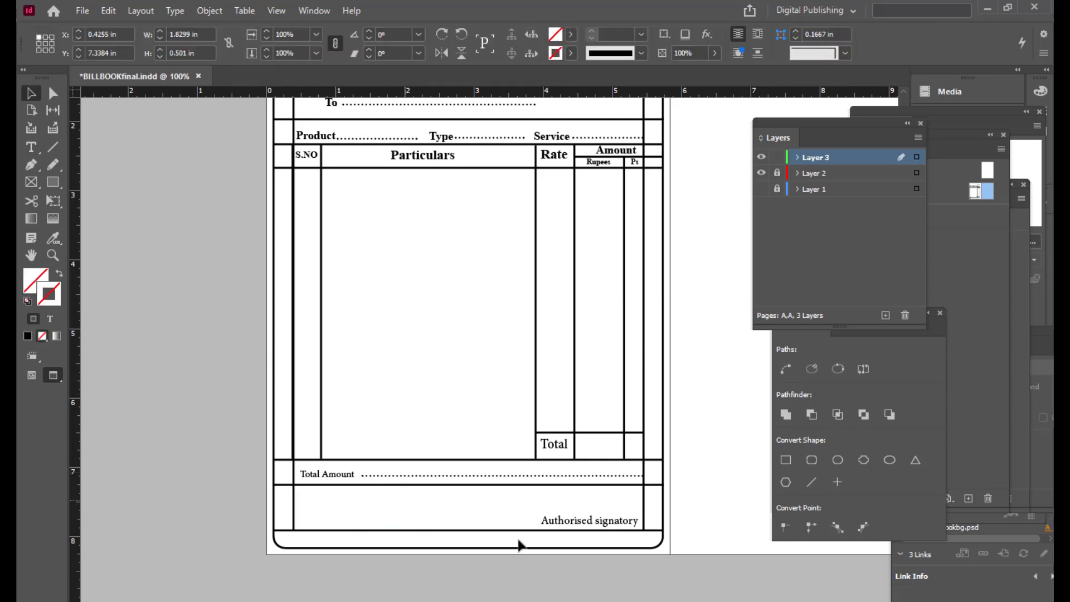
# Step: Paste the E&OE terms into a new text frame about 3.7 by 1.8 in across the blank table body, joining "damages" to item 2's line
pyautogui.scroll(3, 461, 302)
pyautogui.scroll(3, 184, 229)
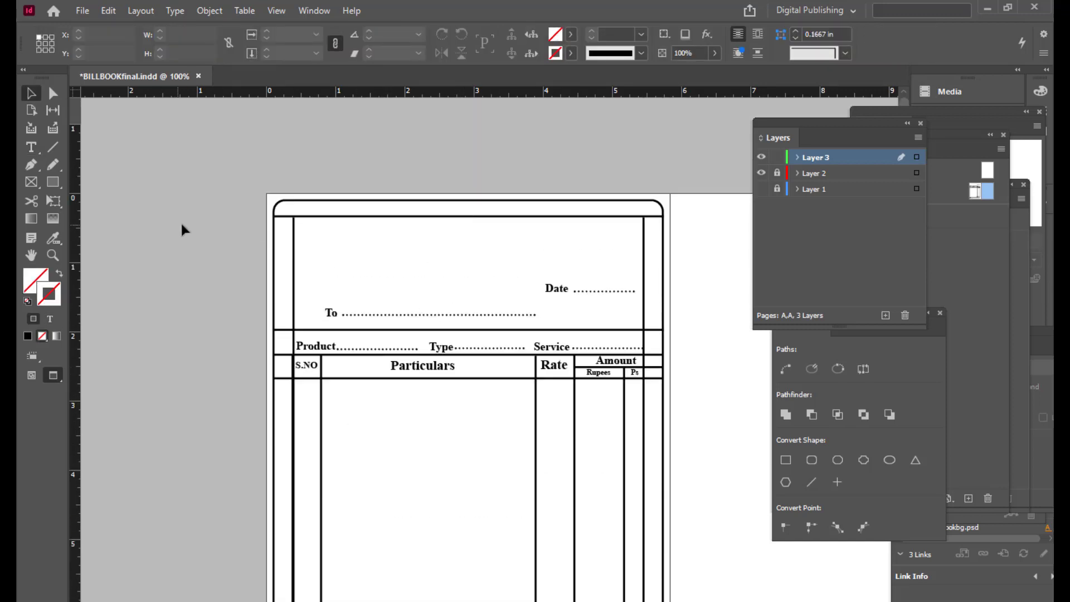
pyautogui.click(32, 146)
pyautogui.scroll(-3, 425, 370)
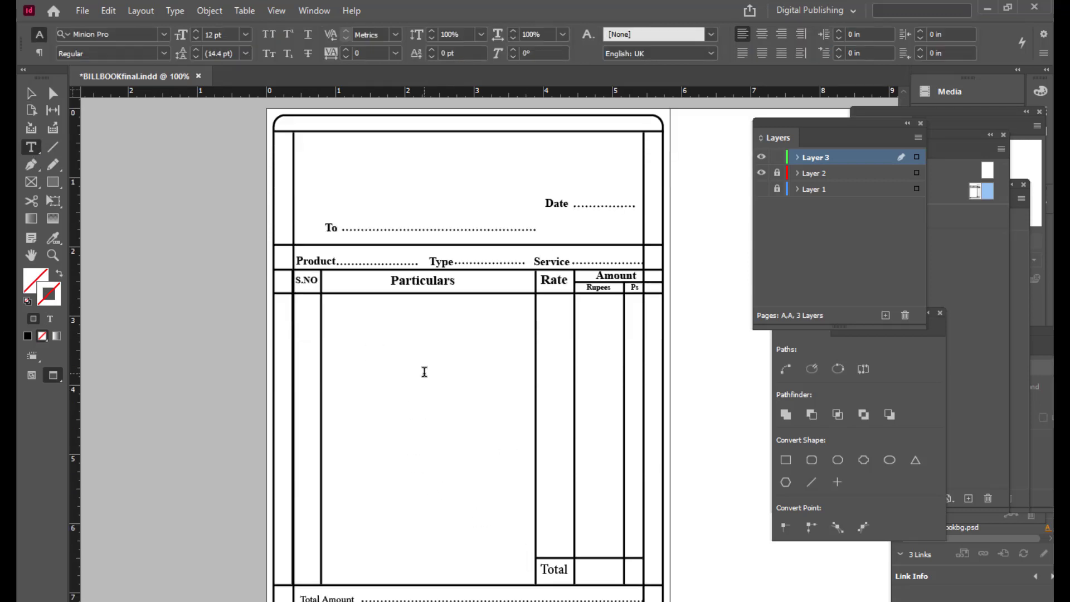
pyautogui.moveTo(333, 349); pyautogui.dragTo(589, 473)
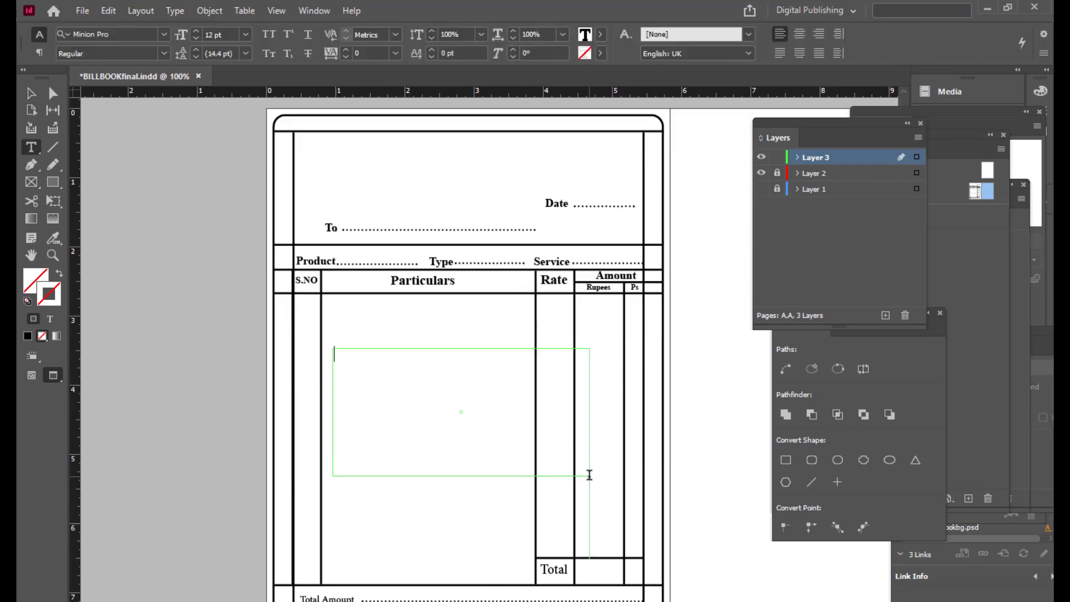
pyautogui.hotkey('ctrl', 'v')
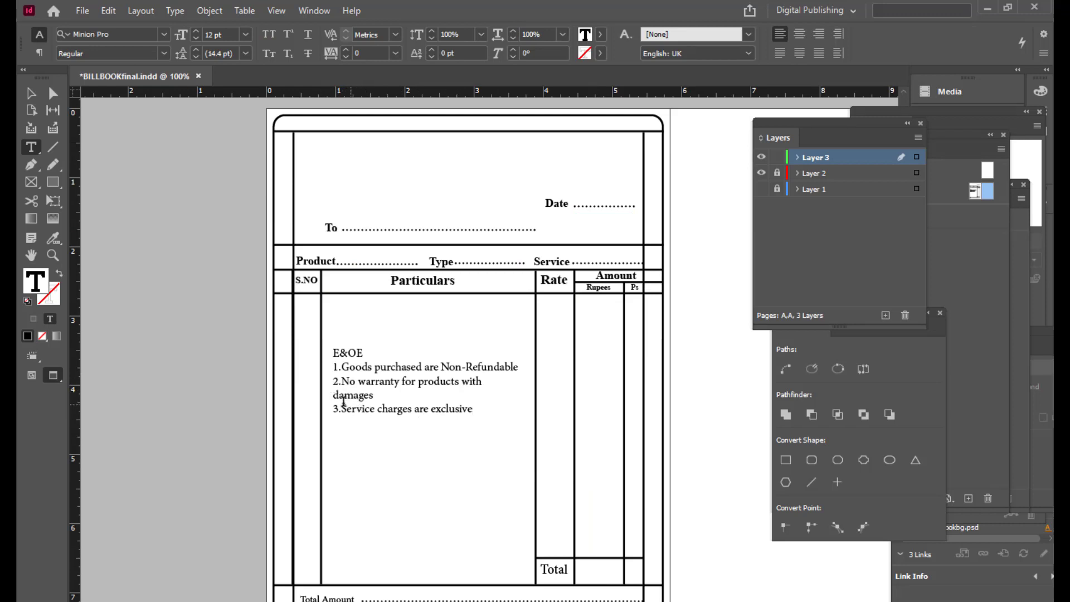
pyautogui.press('BackSpace')
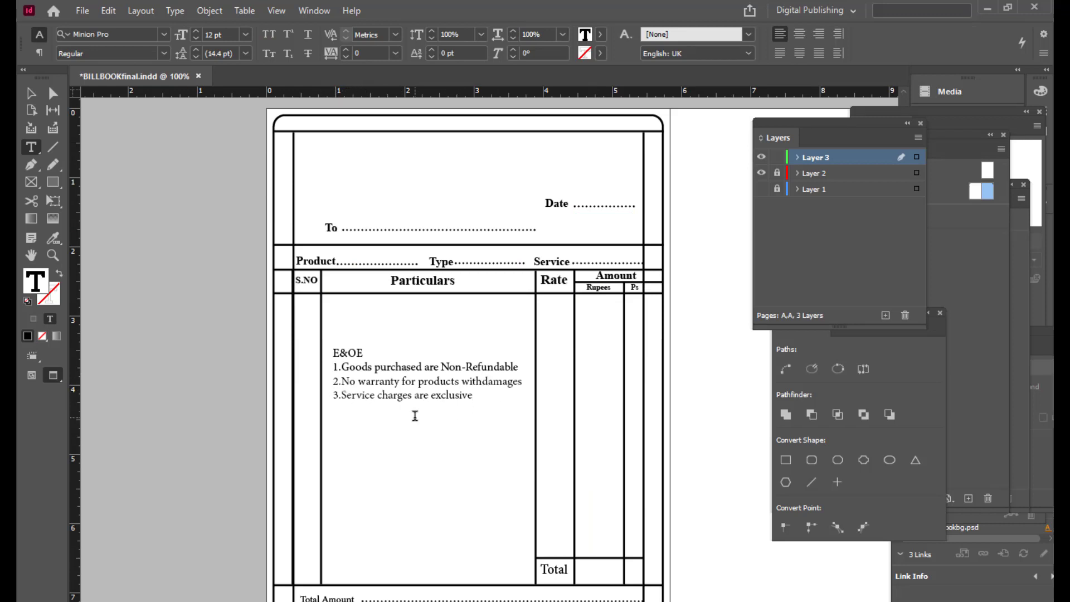
# Step: Set all of the E&OE terms text to Times New Roman Regular at 8 pt
pyautogui.moveTo(476, 395); pyautogui.dragTo(329, 352)
pyautogui.hotkey('ctrl', 'shift', ',')
pyautogui.hotkey('ctrl', 'shift', ',')
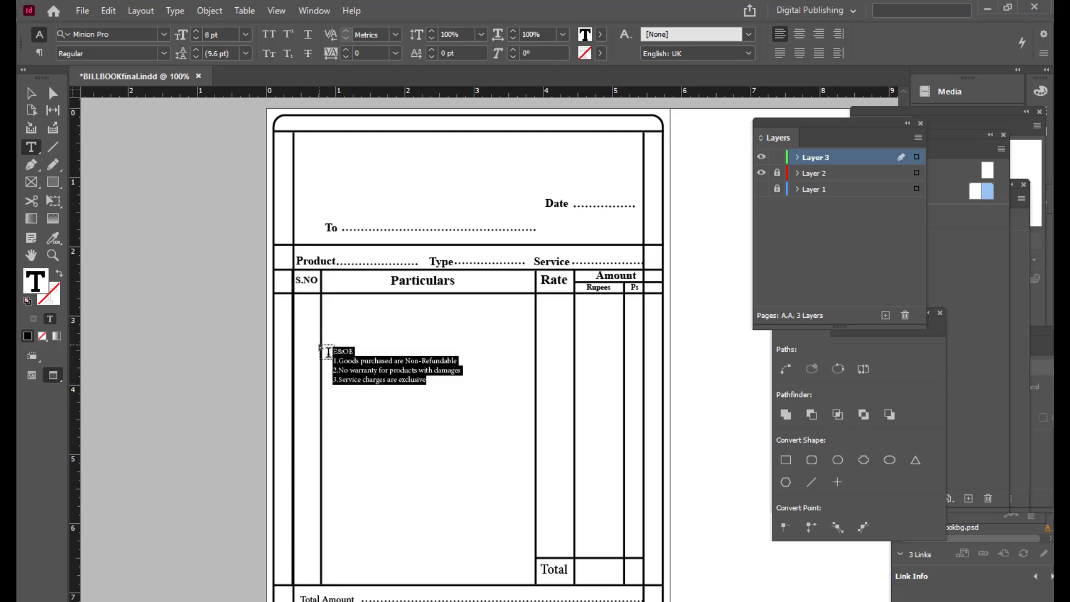
pyautogui.click(112, 34)
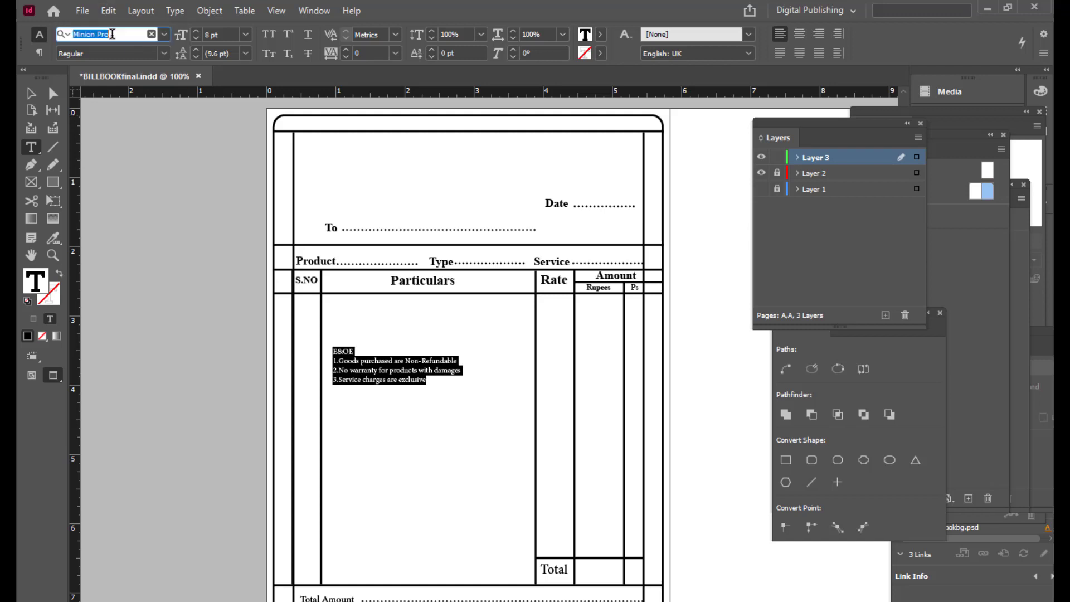
pyautogui.write('tim')
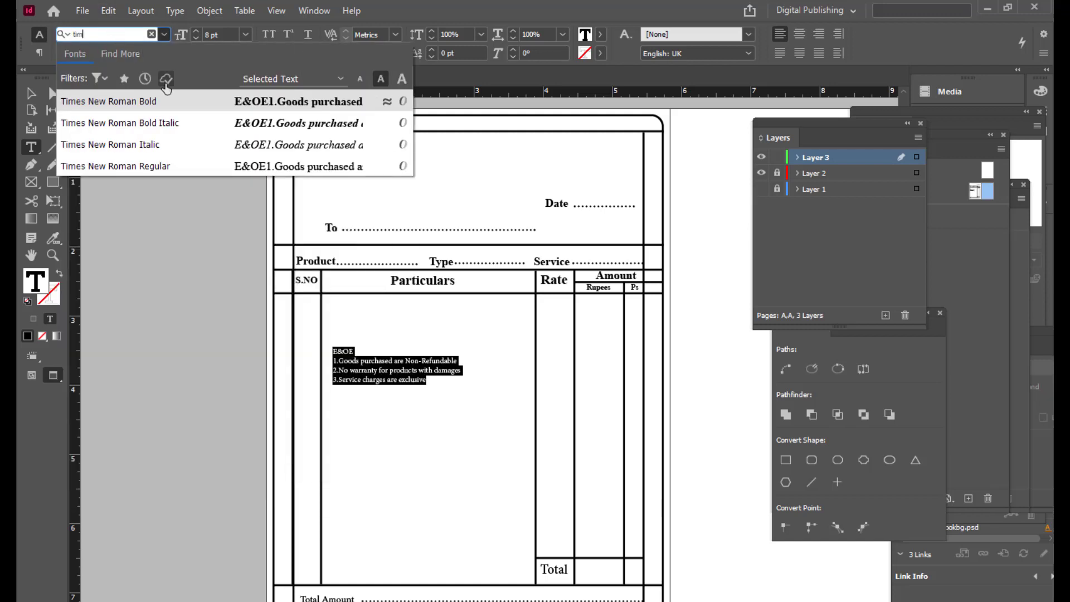
pyautogui.click(145, 166)
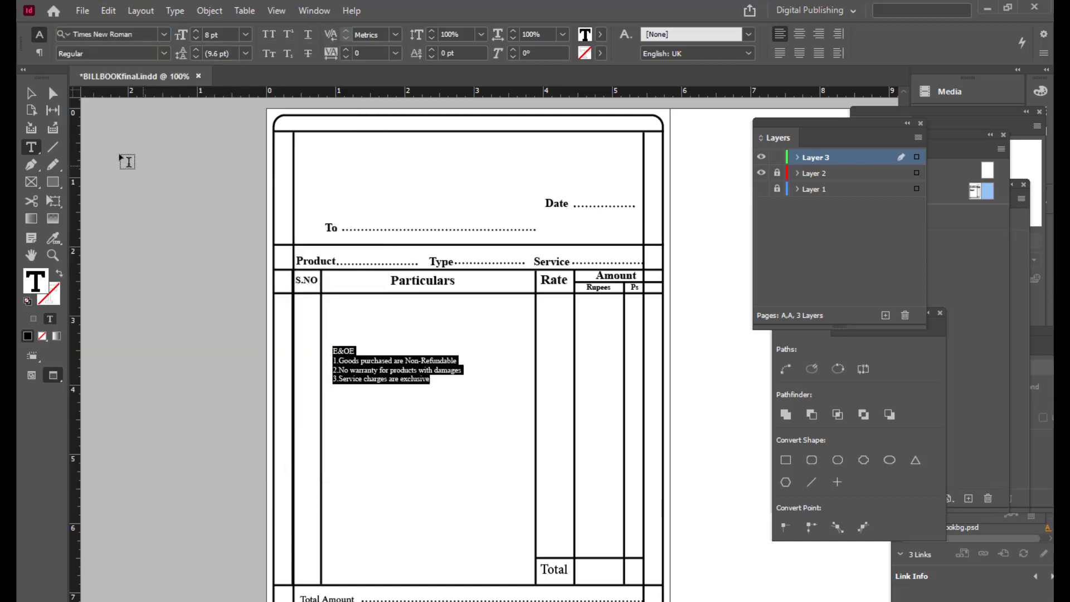
# Step: Move the E&OE terms frame into the left part of the footer row below Total Amount, fitting the four lines between the row's borders
pyautogui.click(31, 93)
pyautogui.scroll(-3, 390, 385)
pyautogui.scroll(2, 435, 345)
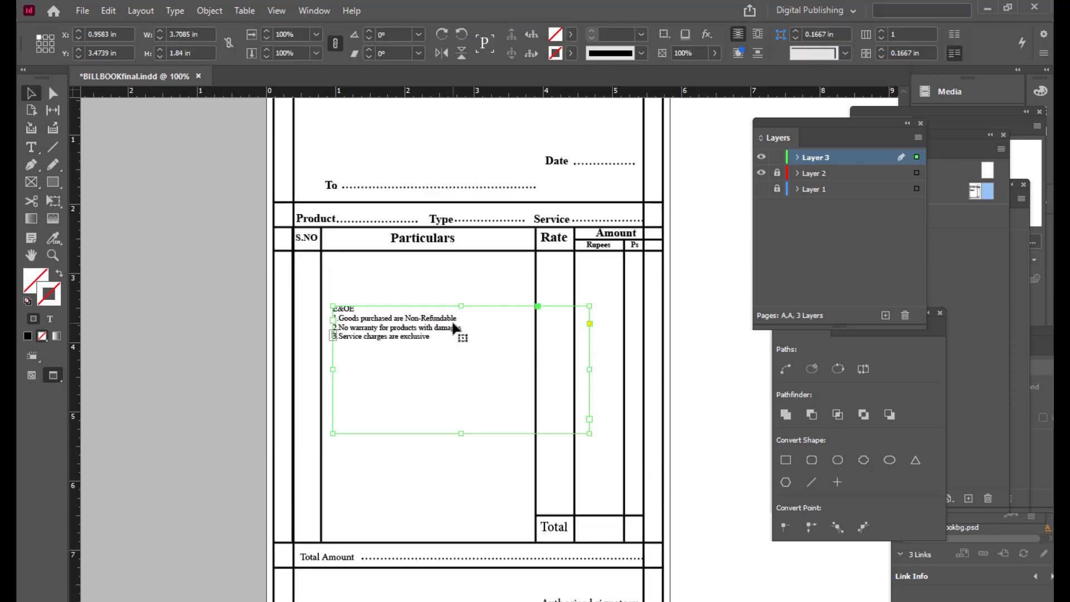
pyautogui.scroll(-2, 452, 312)
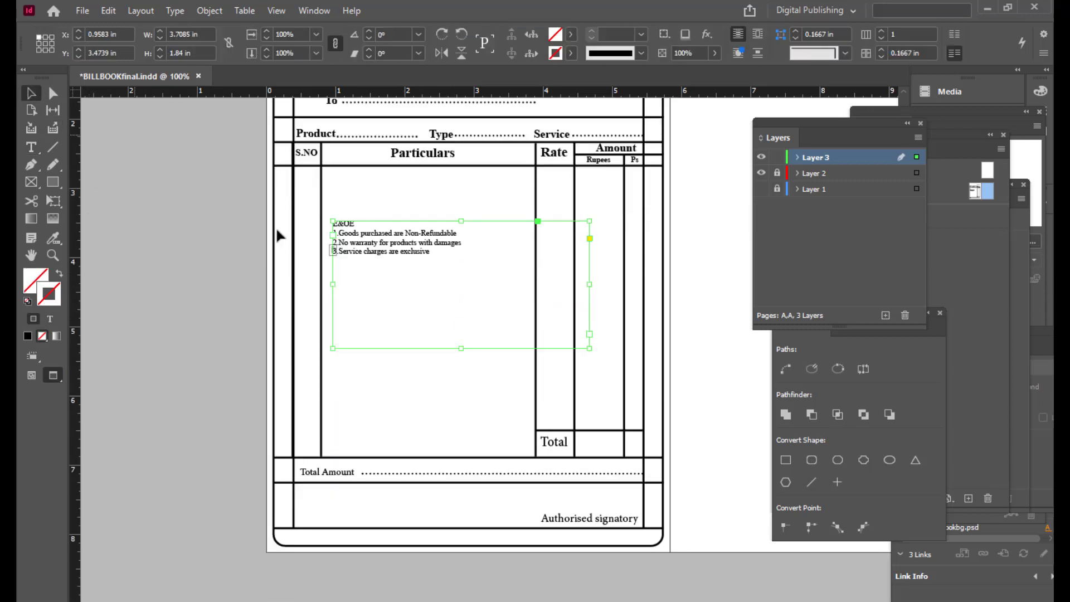
pyautogui.moveTo(404, 242)
pyautogui.mouseDown()
pyautogui.moveTo(377, 507)
pyautogui.moveTo(361, 509)
pyautogui.mouseUp()
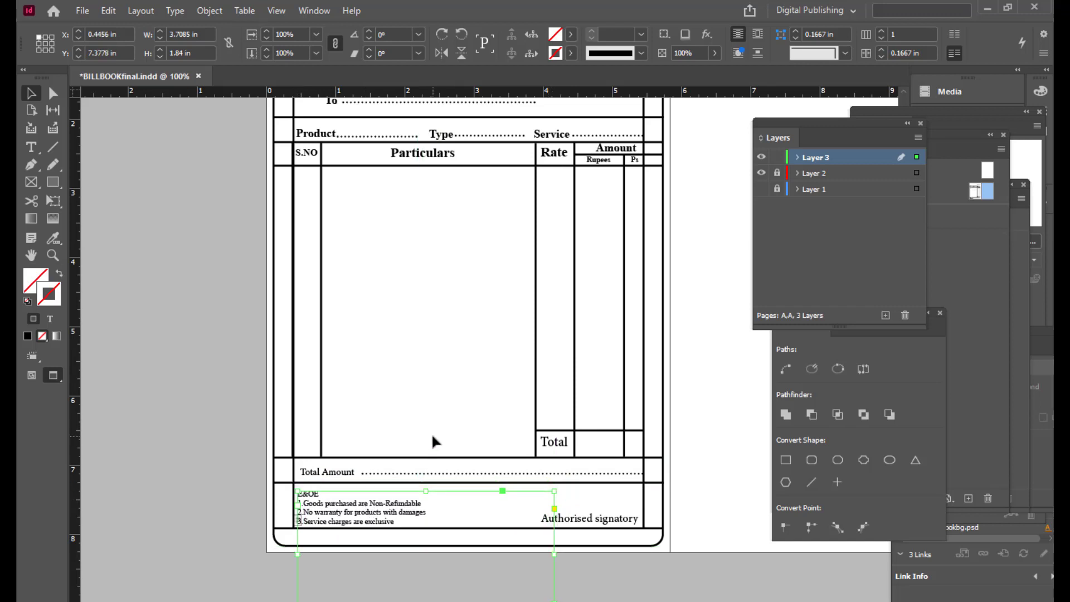
pyautogui.press('Down')
pyautogui.press('Up')
pyautogui.press('Up')
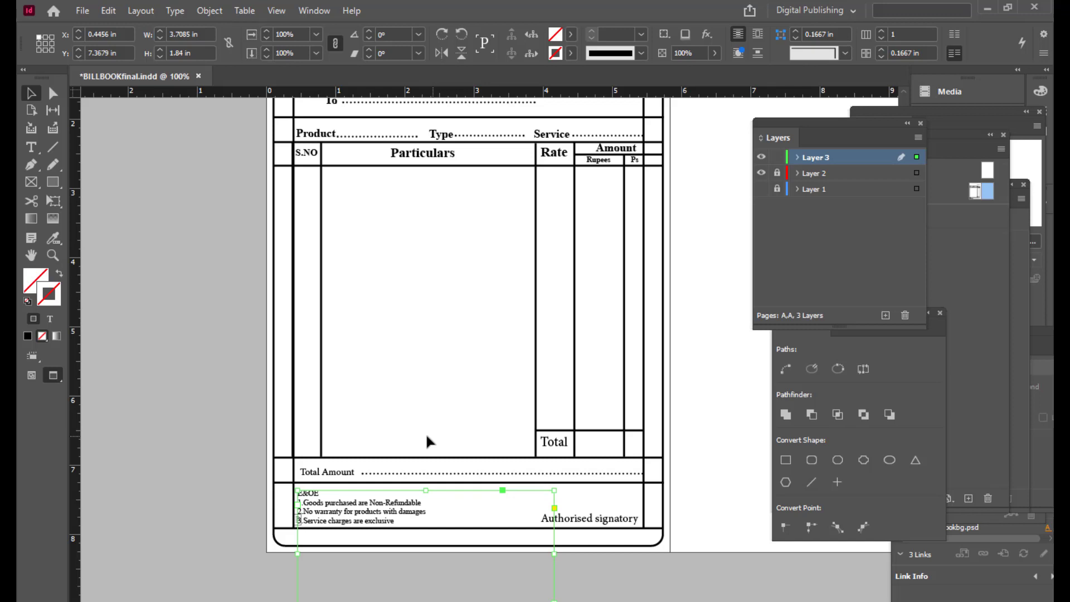
pyautogui.click(177, 370)
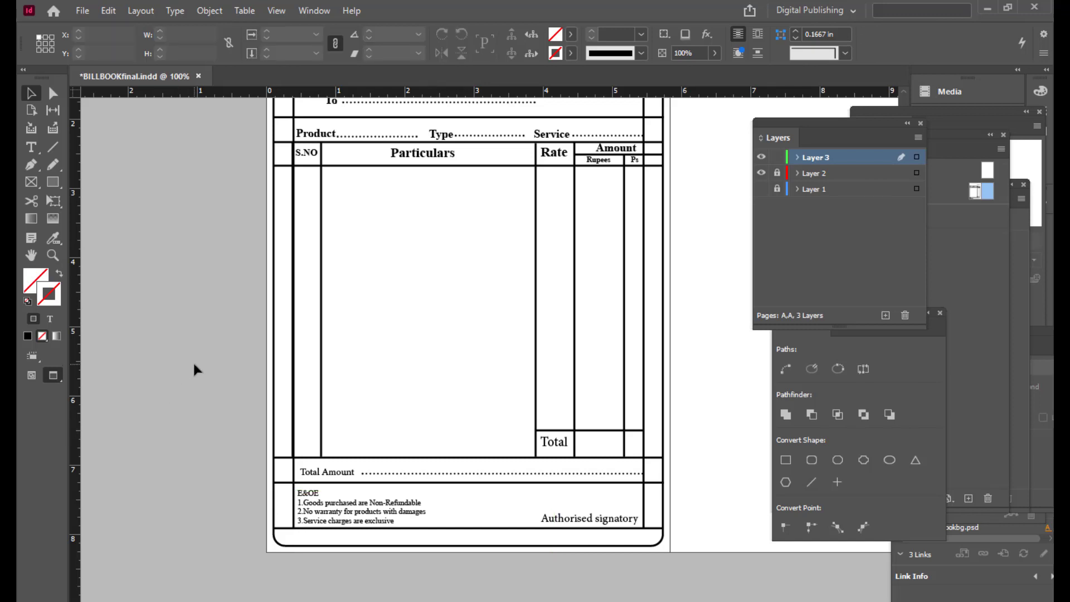
pyautogui.scroll(3, 463, 249)
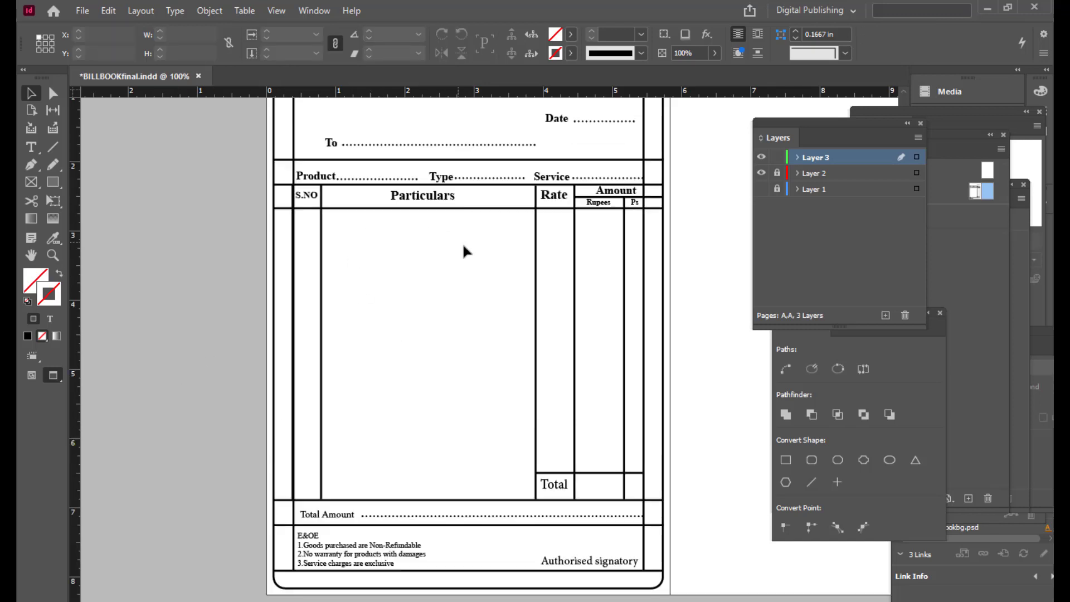
pyautogui.scroll(-3, 535, 259)
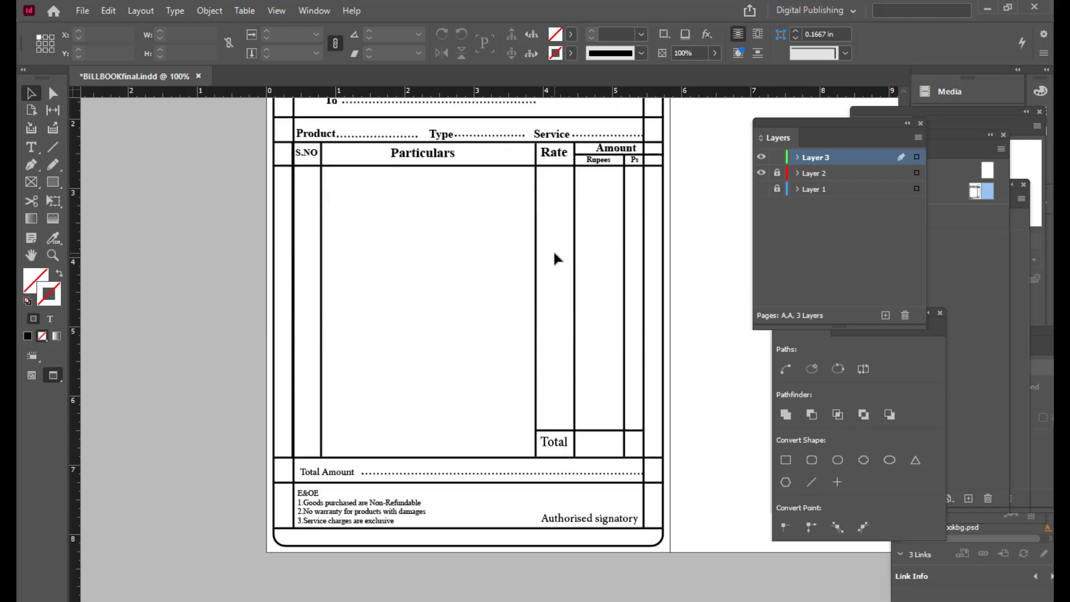
pyautogui.scroll(2, 560, 265)
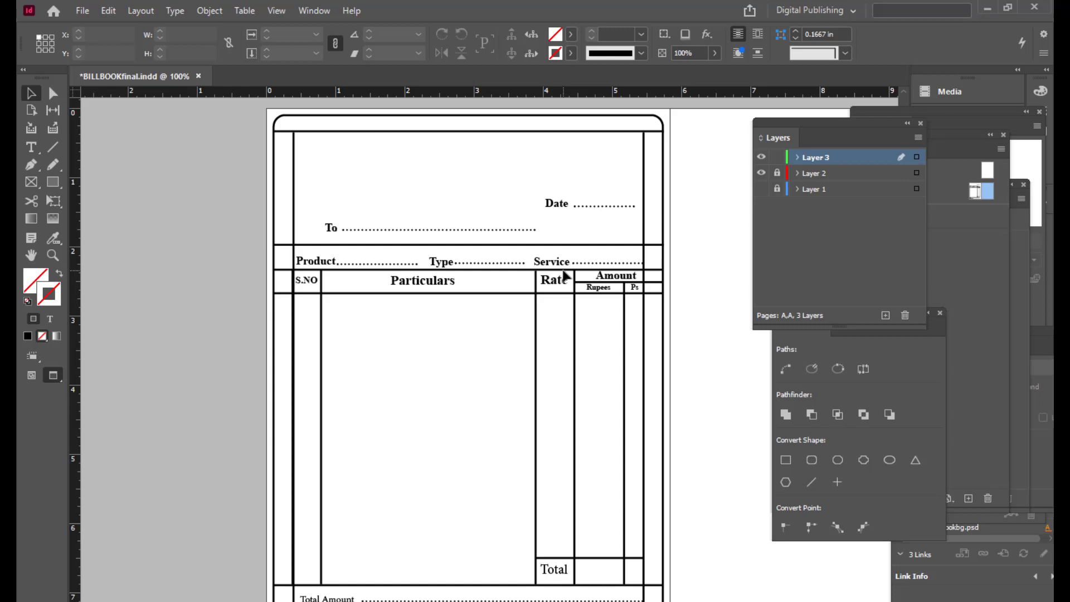
# Step: Add a "Bill No" text frame above the To line and set its text to Times New Roman Bold
pyautogui.scroll(1, 448, 292)
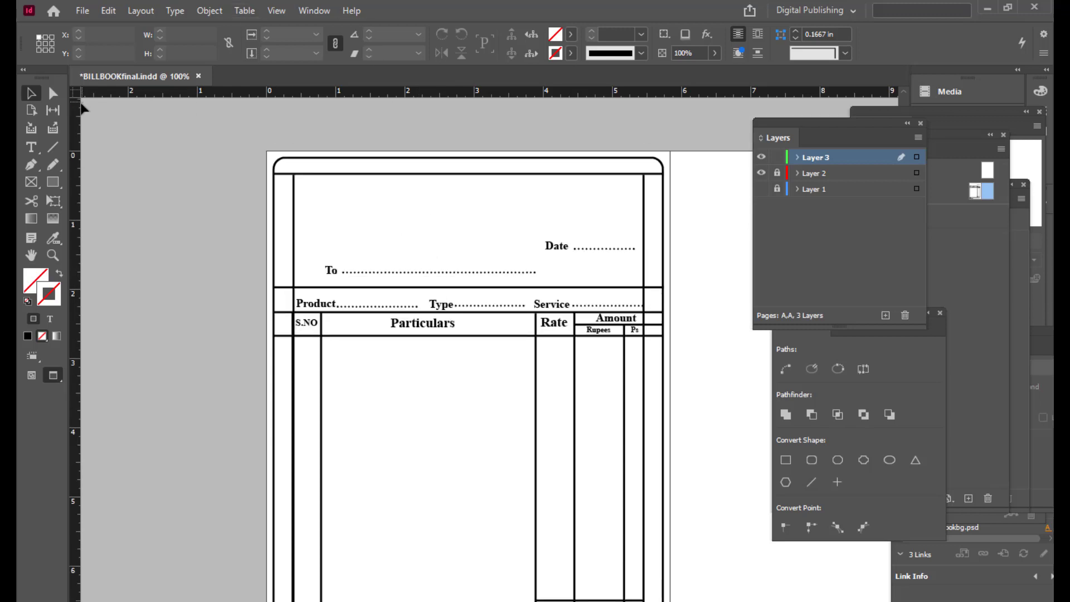
pyautogui.click(29, 147)
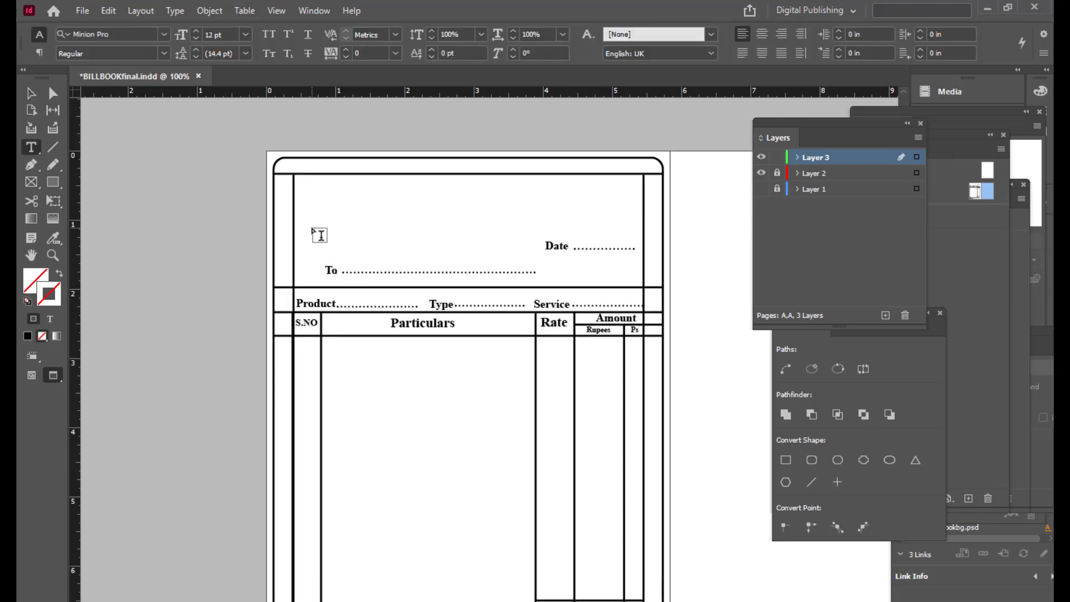
pyautogui.moveTo(313, 229)
pyautogui.mouseDown()
pyautogui.moveTo(389, 243)
pyautogui.moveTo(373, 250)
pyautogui.mouseUp()
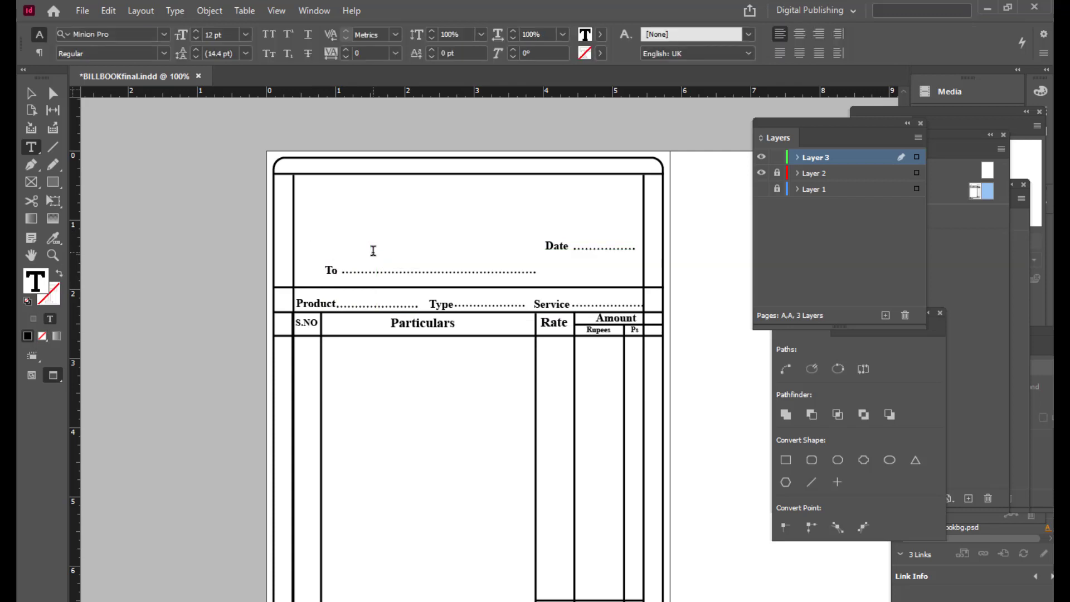
pyautogui.write('Bill No')
pyautogui.moveTo(343, 233); pyautogui.dragTo(308, 233)
pyautogui.click(134, 39)
pyautogui.write('tim')
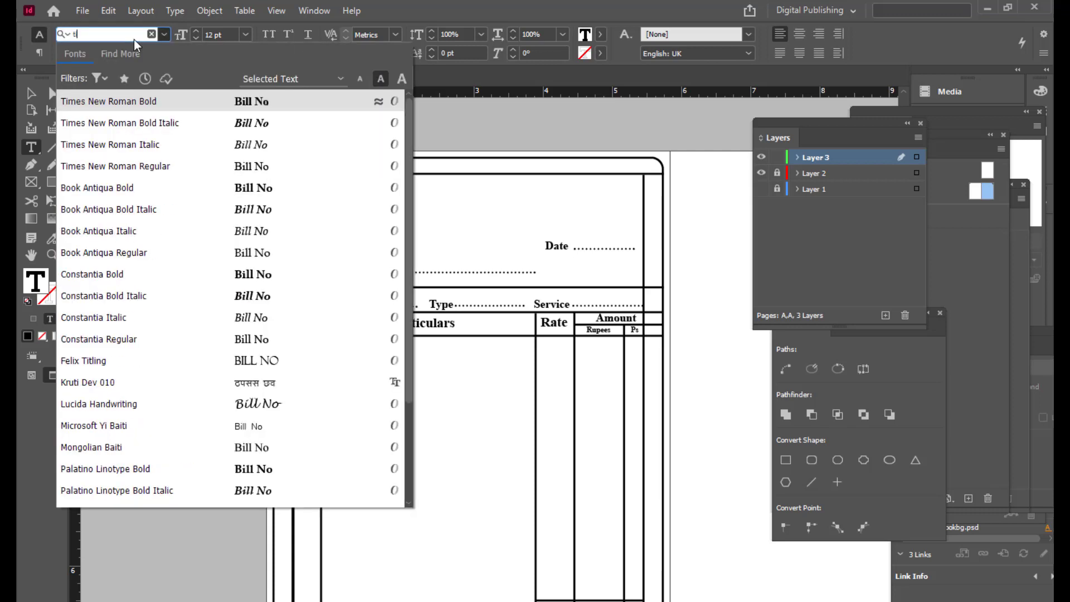
pyautogui.click(134, 102)
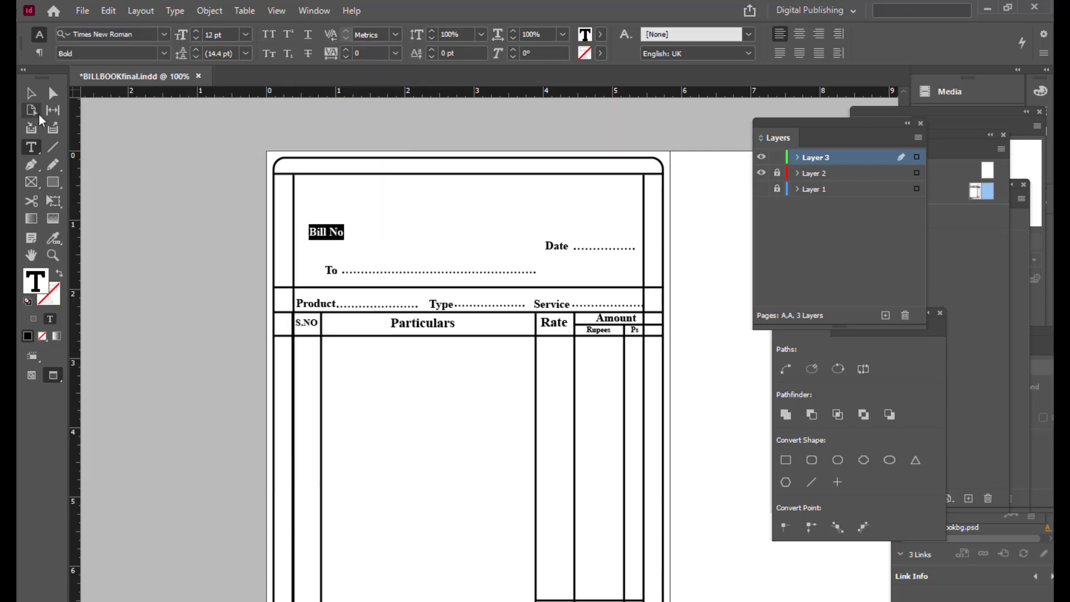
# Step: Move the Bill No frame slightly right and down to about X 0.68 in, Y 1.25 in, above the To line
pyautogui.click(31, 93)
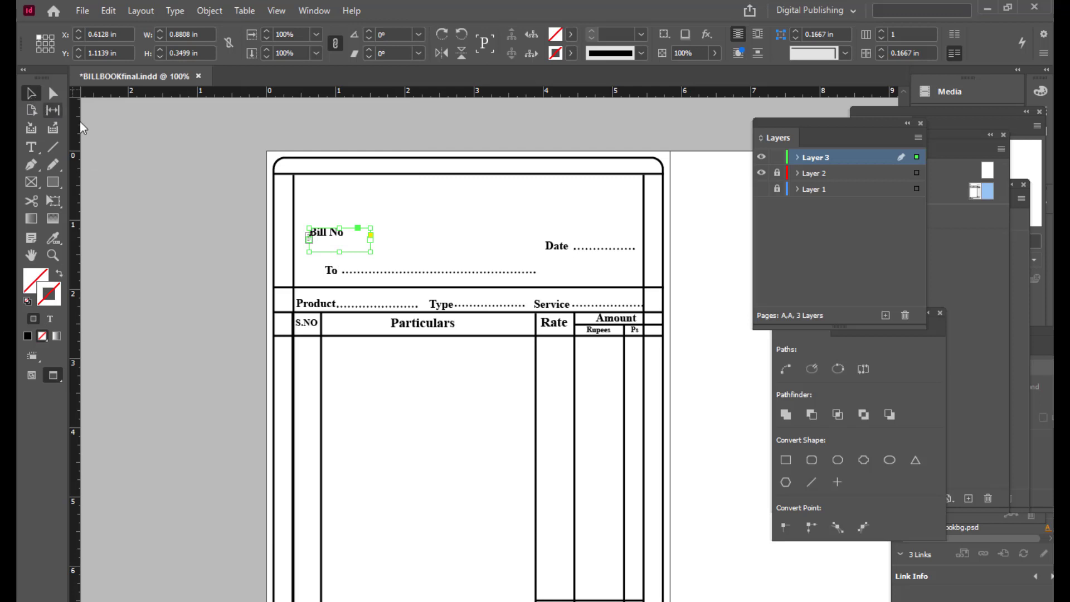
pyautogui.moveTo(327, 238); pyautogui.dragTo(337, 245)
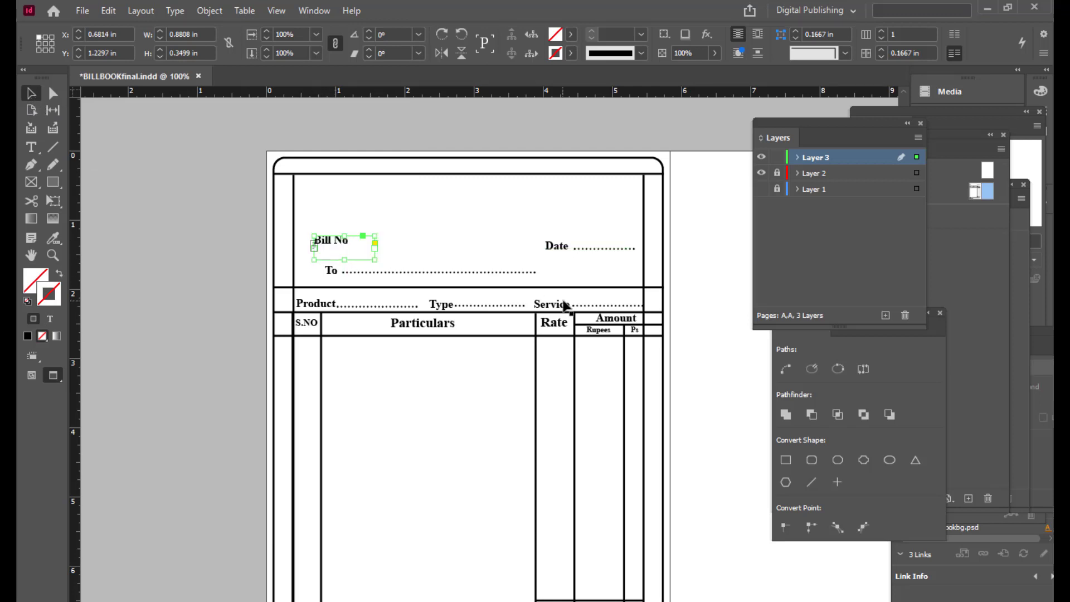
pyautogui.click(211, 196)
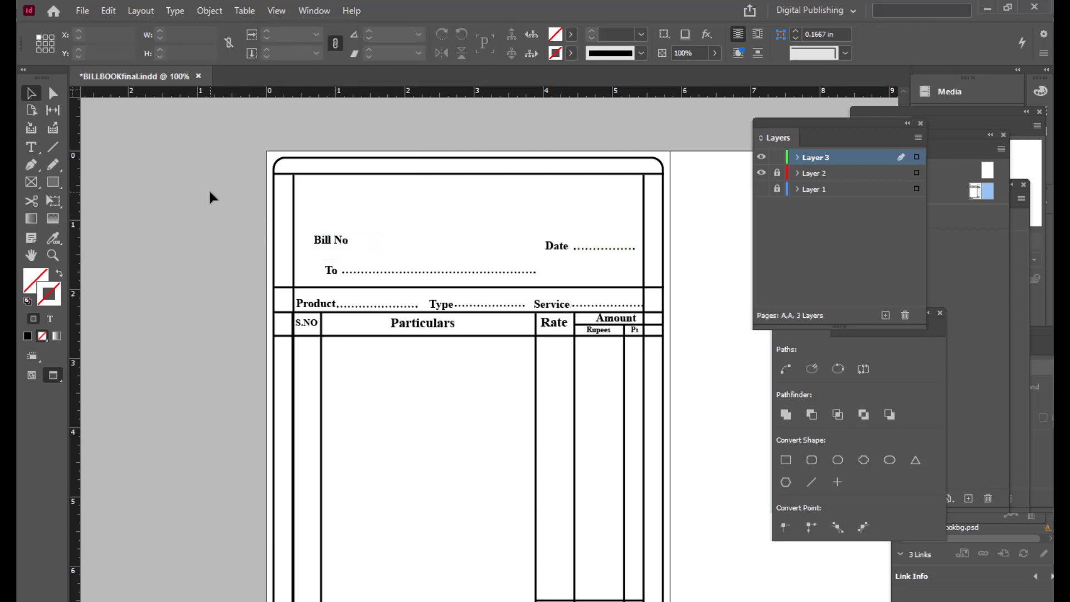
pyautogui.click(341, 238)
pyautogui.moveTo(342, 235); pyautogui.dragTo(341, 238)
pyautogui.press('Up')
pyautogui.press('Up')
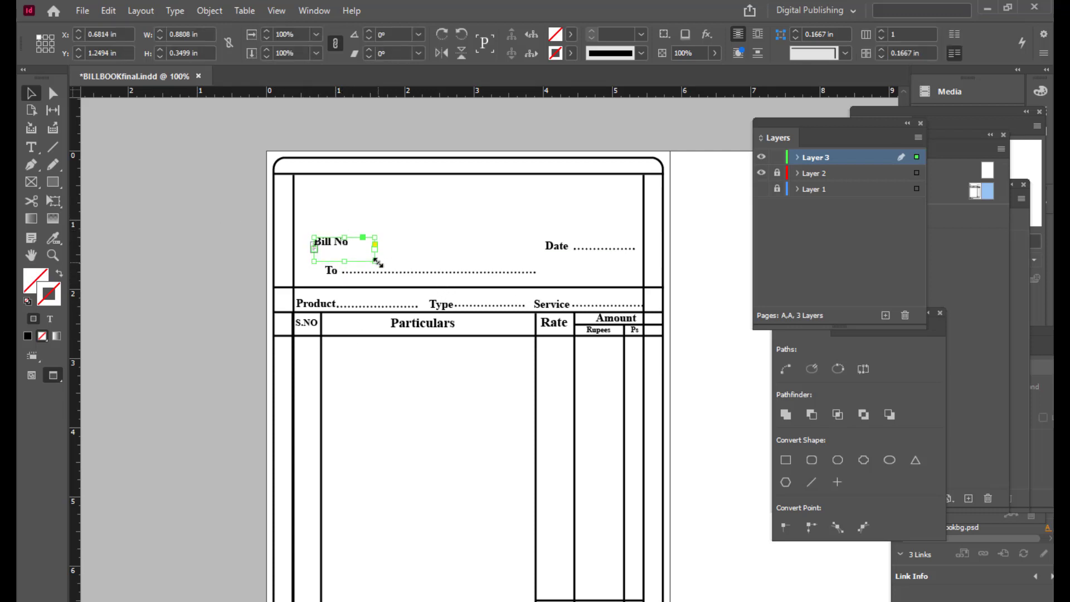
pyautogui.click(198, 222)
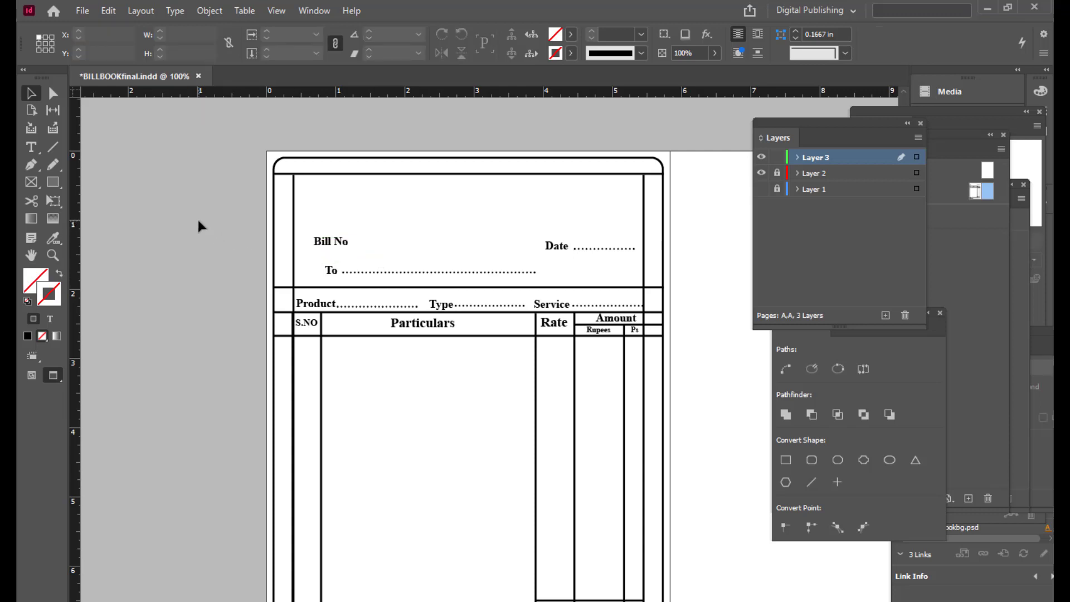
pyautogui.scroll(-3, 613, 353)
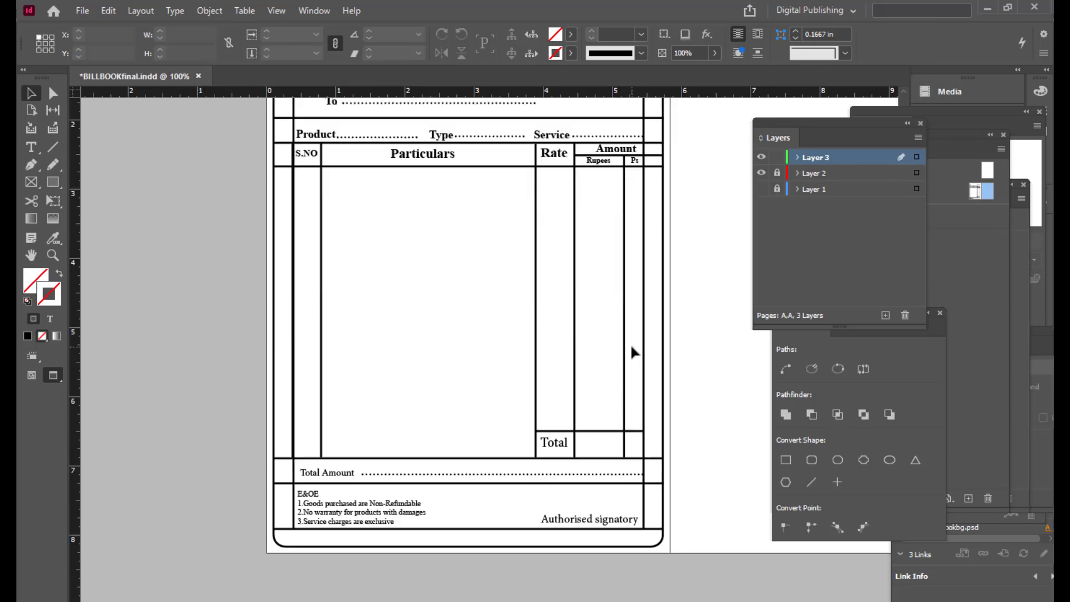
pyautogui.scroll(4, 578, 322)
pyautogui.scroll(-2, 578, 322)
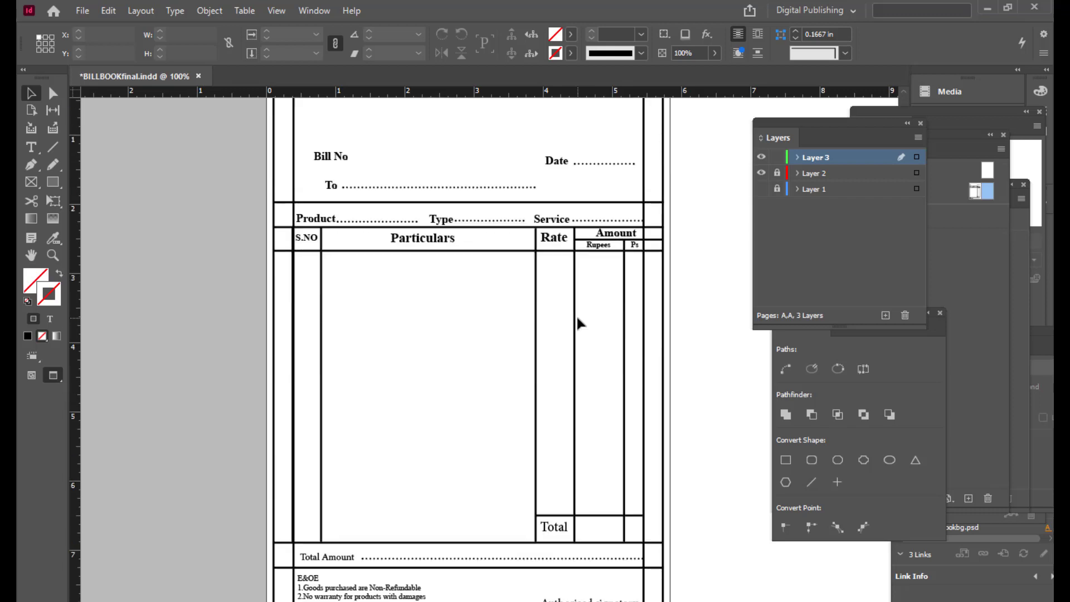
pyautogui.scroll(2, 577, 319)
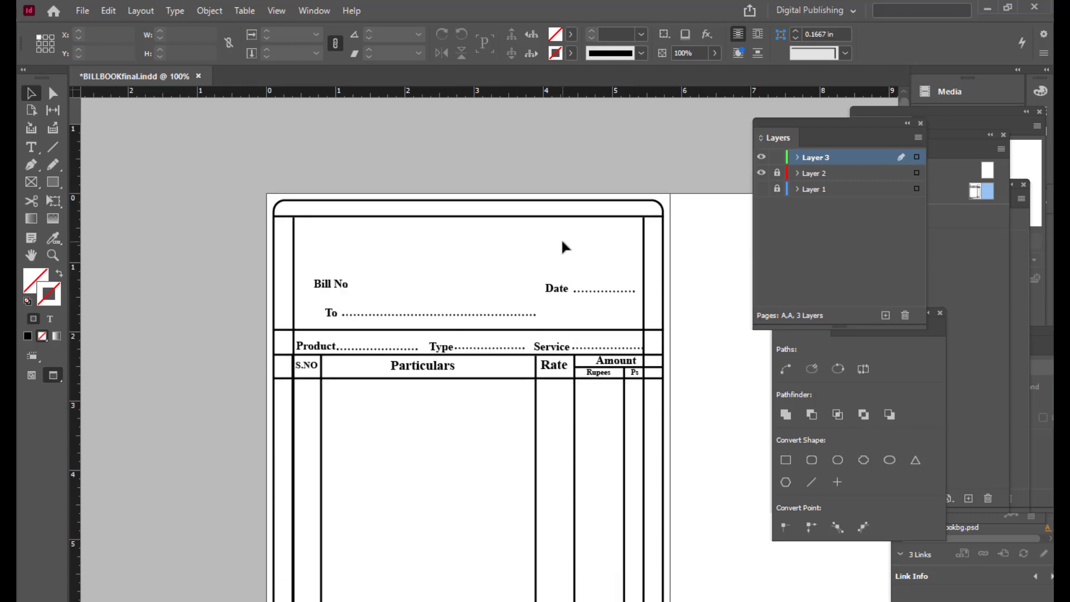
pyautogui.scroll(-2, 552, 262)
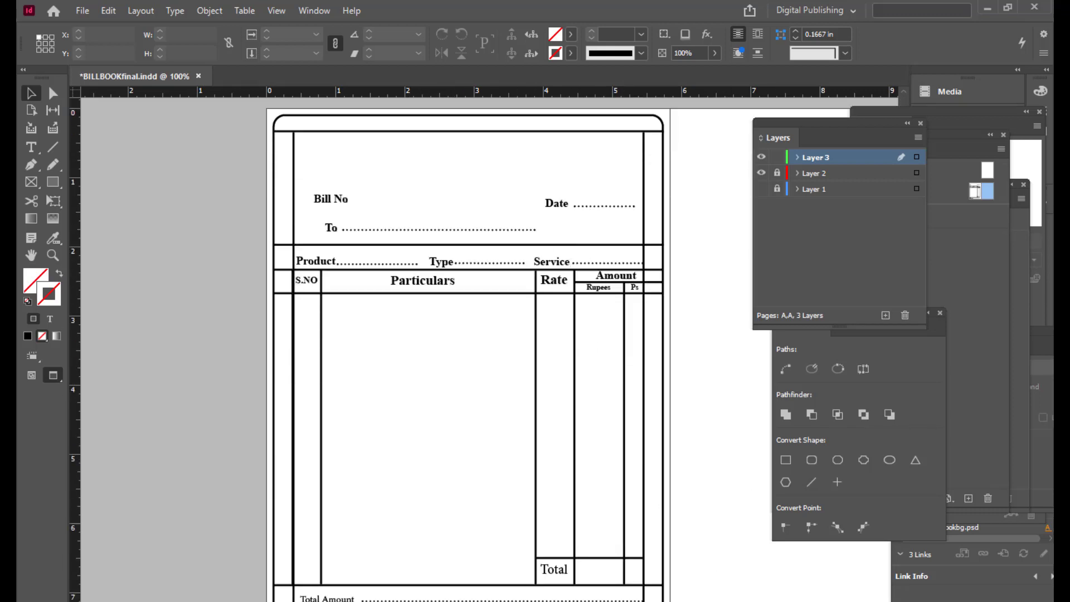
# Step: Copy "RSCOMPUTERS" from the BILLBOOKCONTENT file in Notepad and return to the InDesign layout
pyautogui.hotkey('alt', 'Tab')
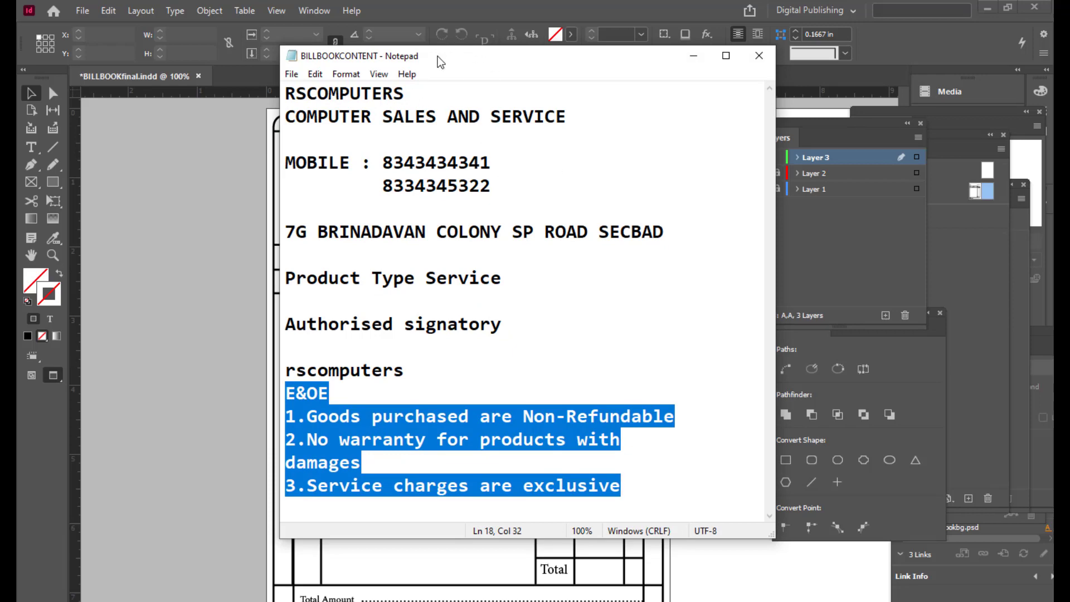
pyautogui.moveTo(437, 55); pyautogui.dragTo(646, 116)
pyautogui.moveTo(615, 155); pyautogui.dragTo(494, 154)
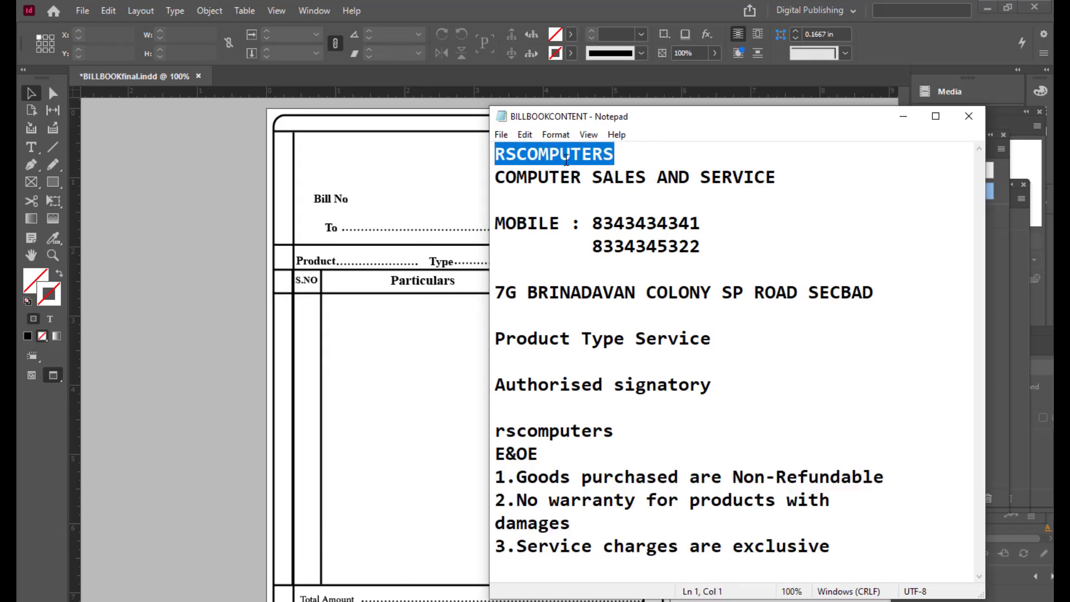
pyautogui.rightClick(566, 160)
pyautogui.click(593, 204)
pyautogui.click(904, 116)
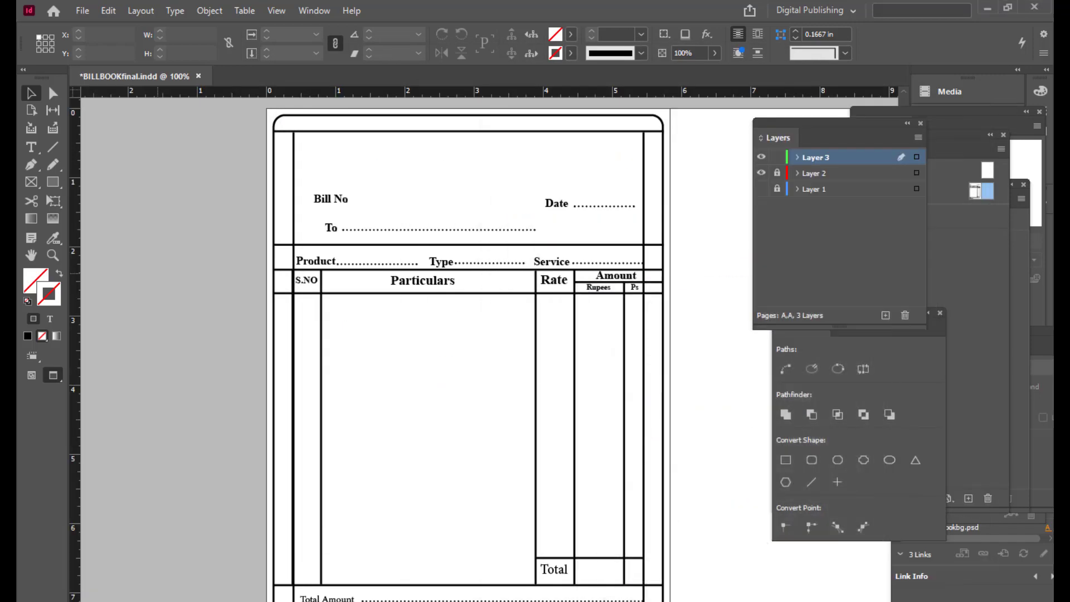
# Step: Paste the copied company name into a new text frame about 2.06 by 0.51 in at the top of the header
pyautogui.click(32, 147)
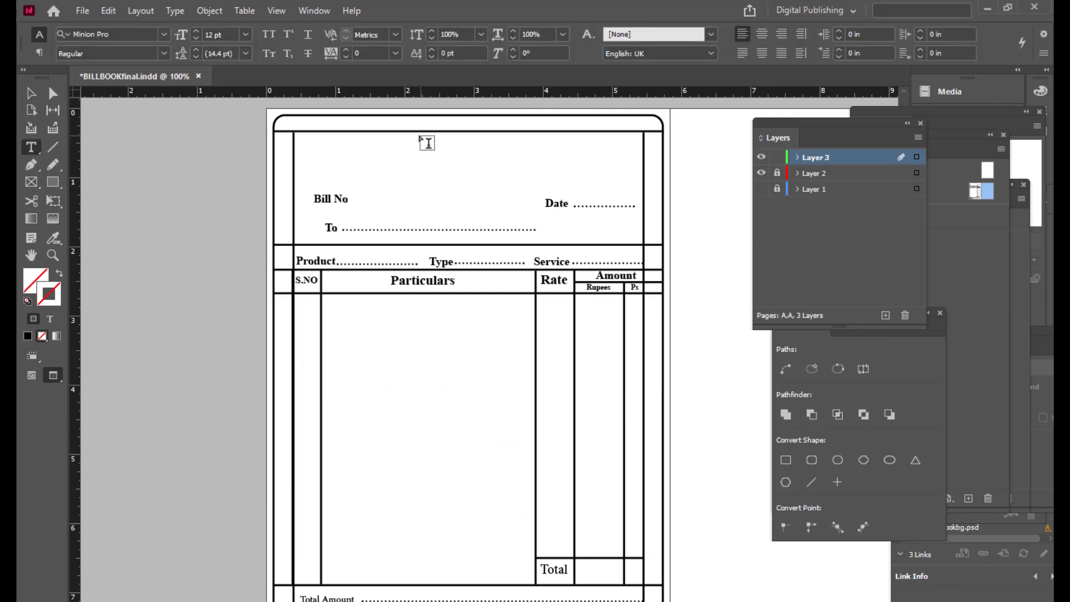
pyautogui.moveTo(411, 132); pyautogui.dragTo(551, 166)
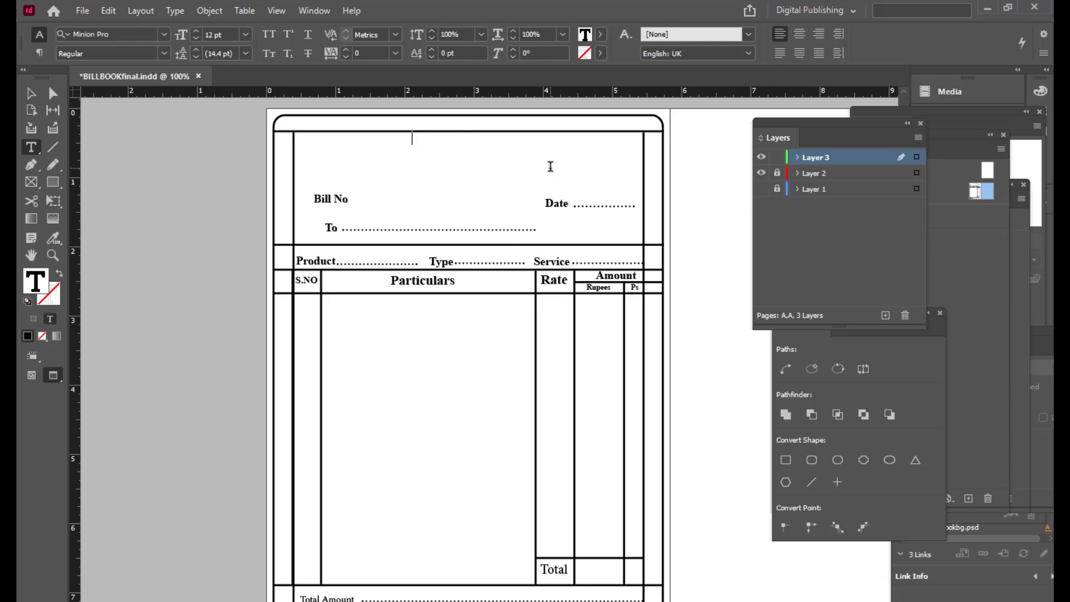
pyautogui.hotkey('ctrl', 'v')
# Step: Set the RSCOMPUTERS heading to Impact Regular and enlarge it to 22 pt
pyautogui.moveTo(491, 137); pyautogui.dragTo(345, 131)
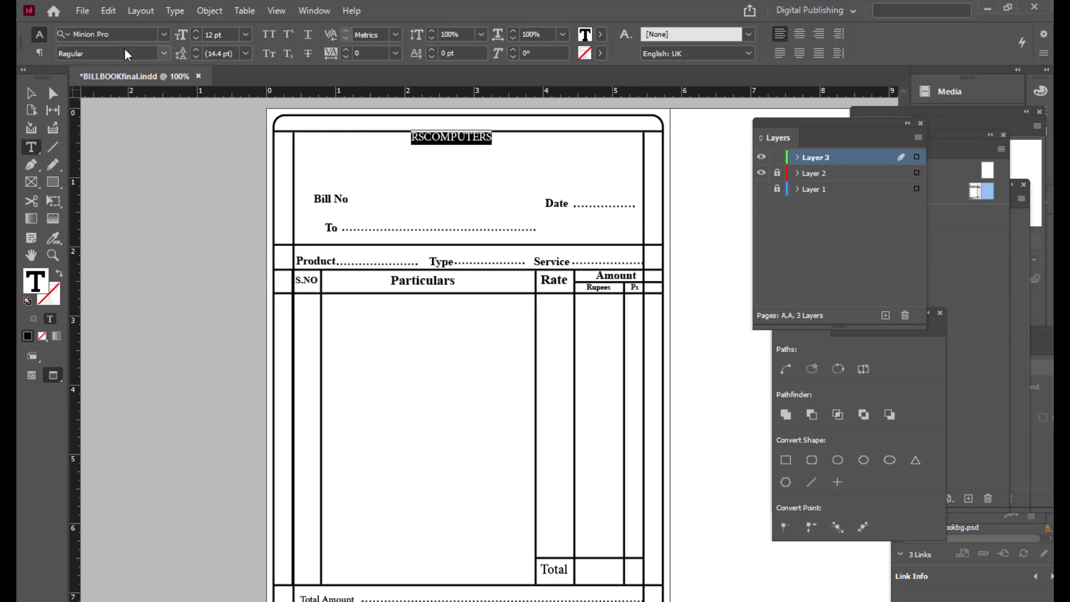
pyautogui.click(131, 30)
pyautogui.write('impca')
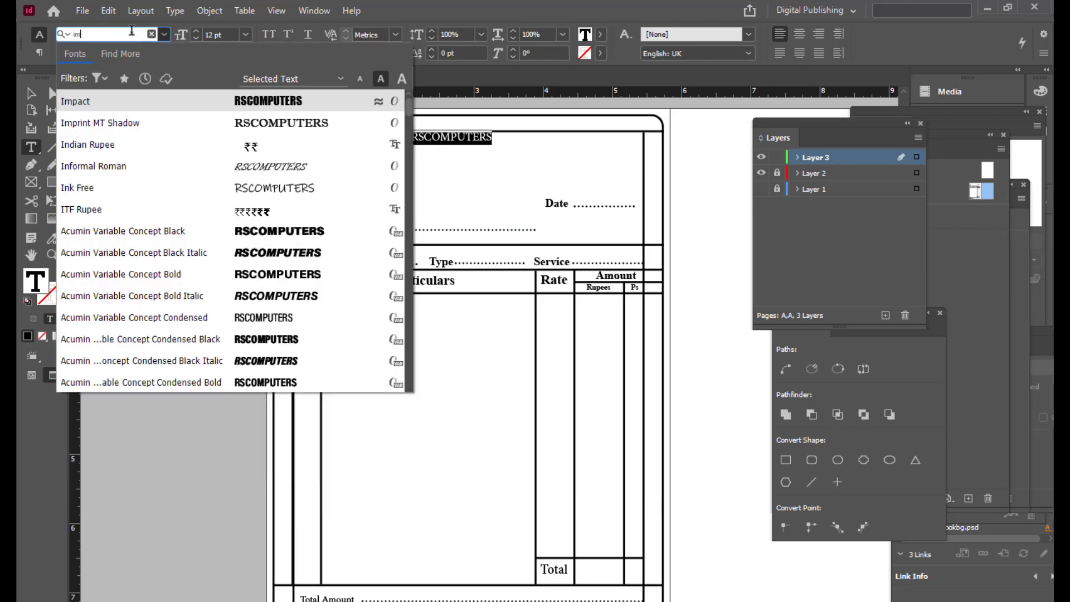
pyautogui.press('BackSpace')
pyautogui.press('BackSpace')
pyautogui.write('ac')
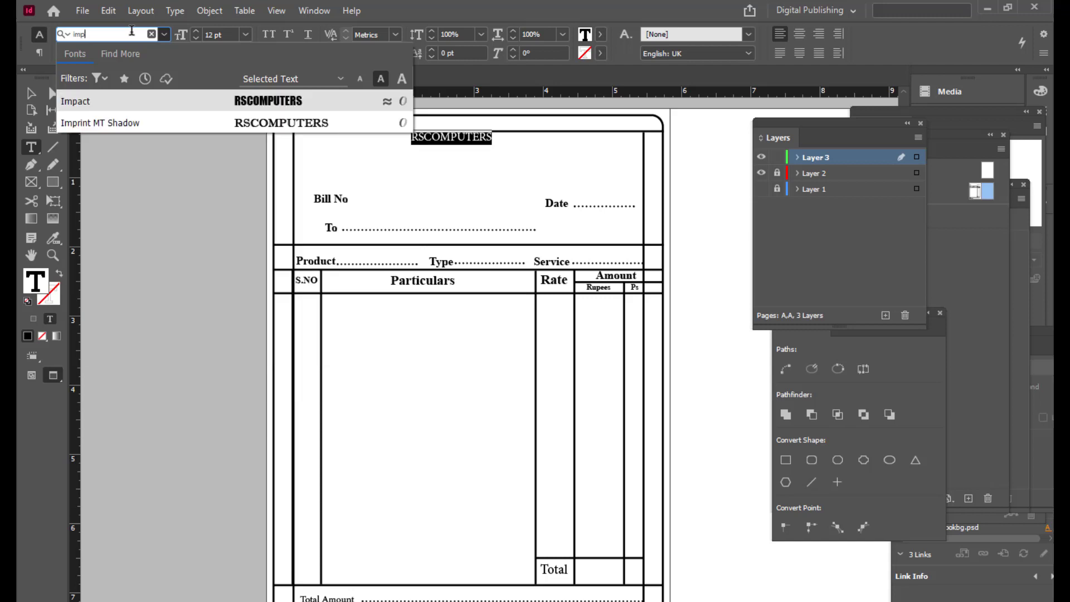
pyautogui.click(248, 103)
pyautogui.hotkey('ctrl', 'shift', '.')
pyautogui.hotkey('ctrl', 'shift', '.')
pyautogui.hotkey('ctrl', 'shift', '.')
pyautogui.hotkey('ctrl', 'shift', '.')
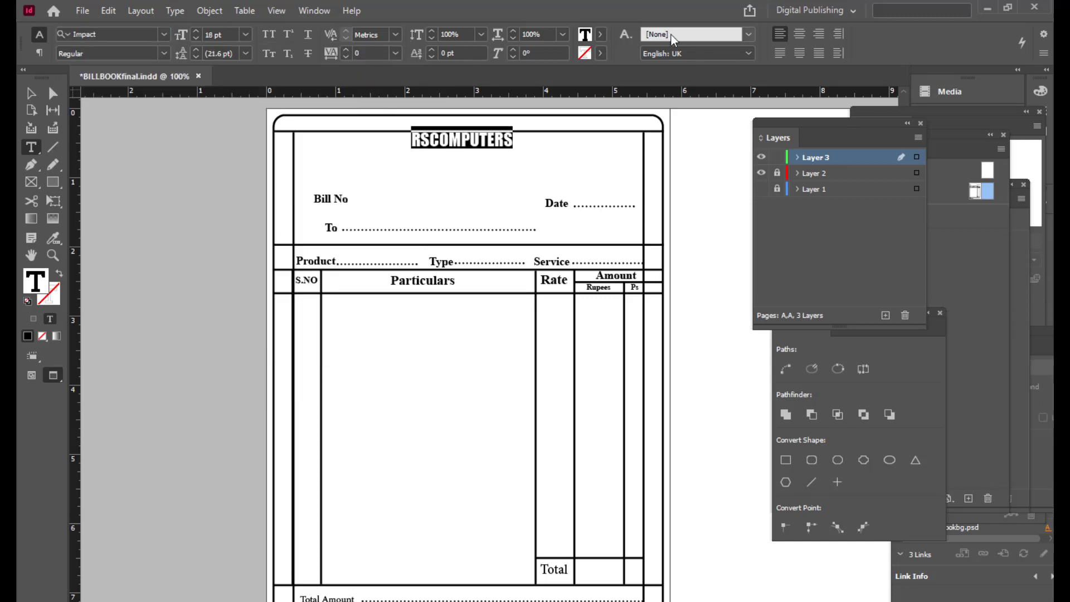
pyautogui.hotkey('ctrl', 'shift', '.')
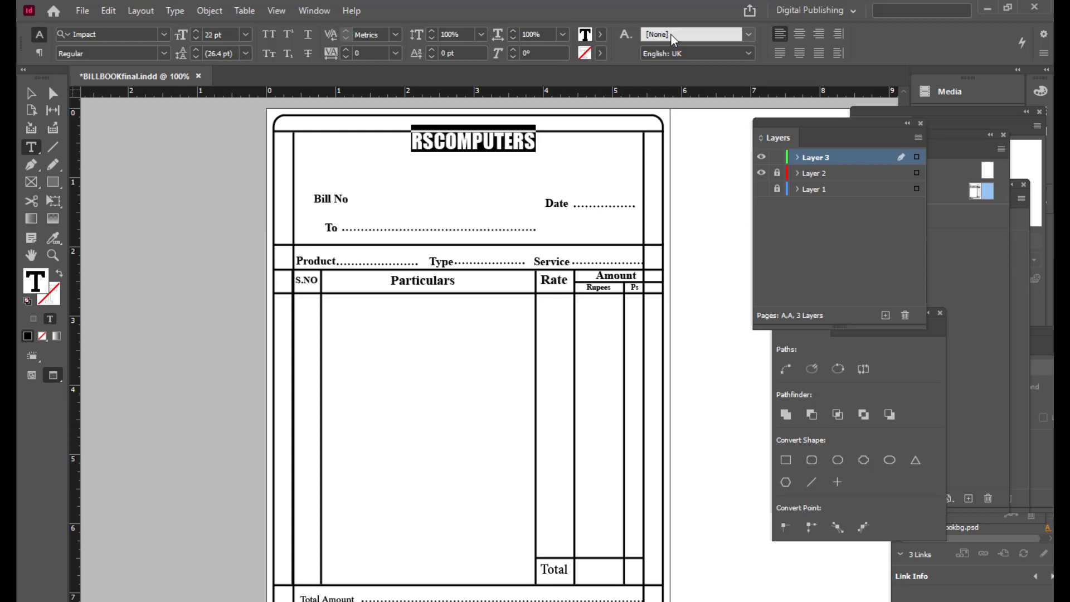
# Step: Centre-align the RSCOMPUTERS text in its frame and move the frame slightly down from the header's top border
pyautogui.click(31, 93)
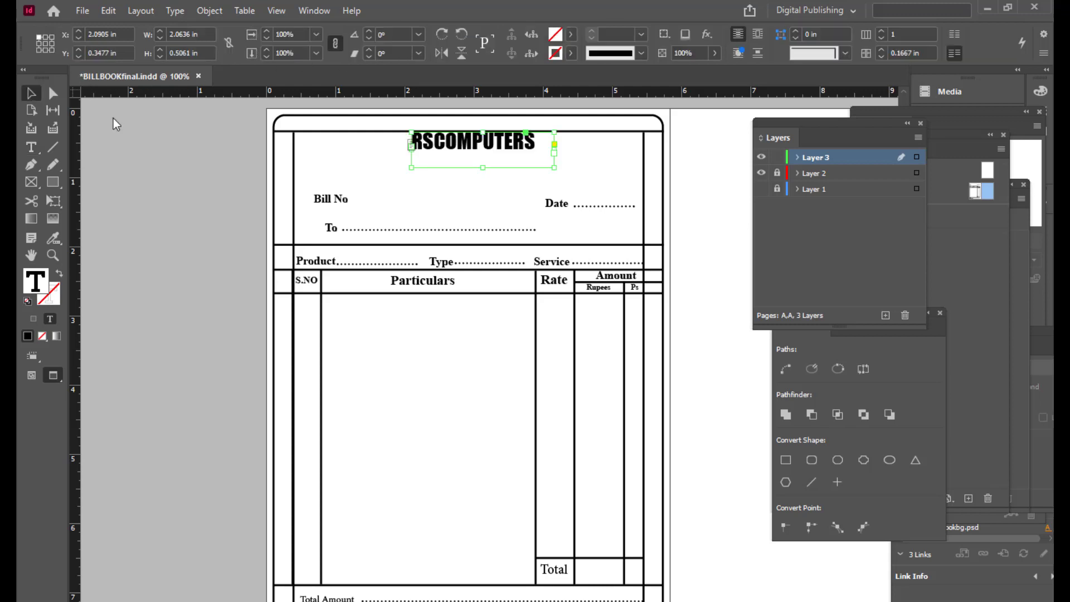
pyautogui.click(30, 147)
pyautogui.doubleClick(534, 140)
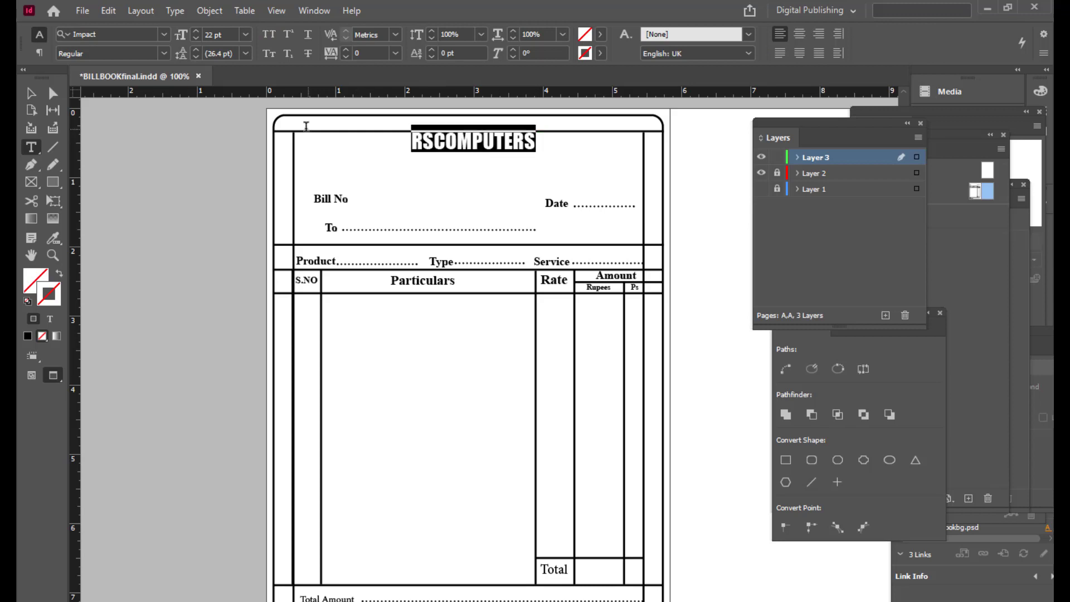
pyautogui.hotkey('ctrl', 'shift', 'c')
pyautogui.click(32, 93)
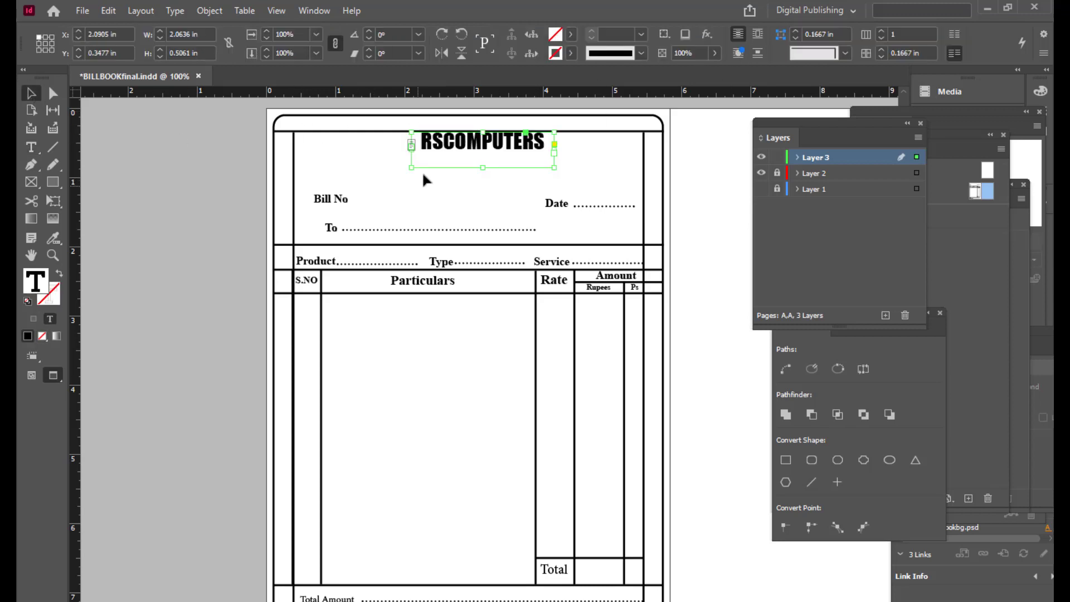
pyautogui.moveTo(499, 144); pyautogui.dragTo(520, 147)
pyautogui.click(236, 165)
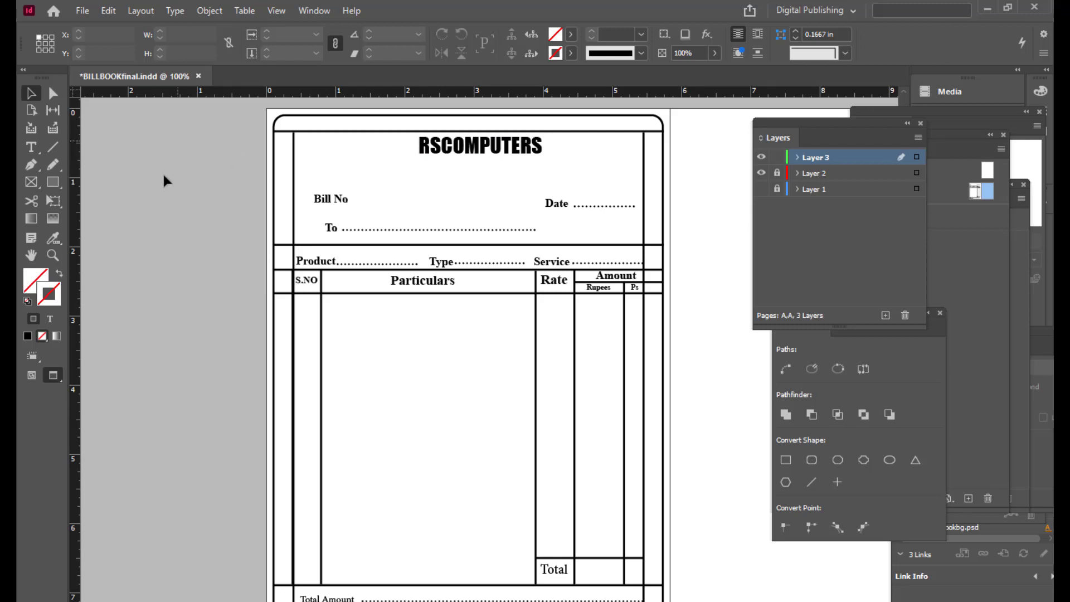
# Step: Draw a rectangle about 2.15 by 0.44 in directly below the RSCOMPUTERS heading
pyautogui.click(53, 182)
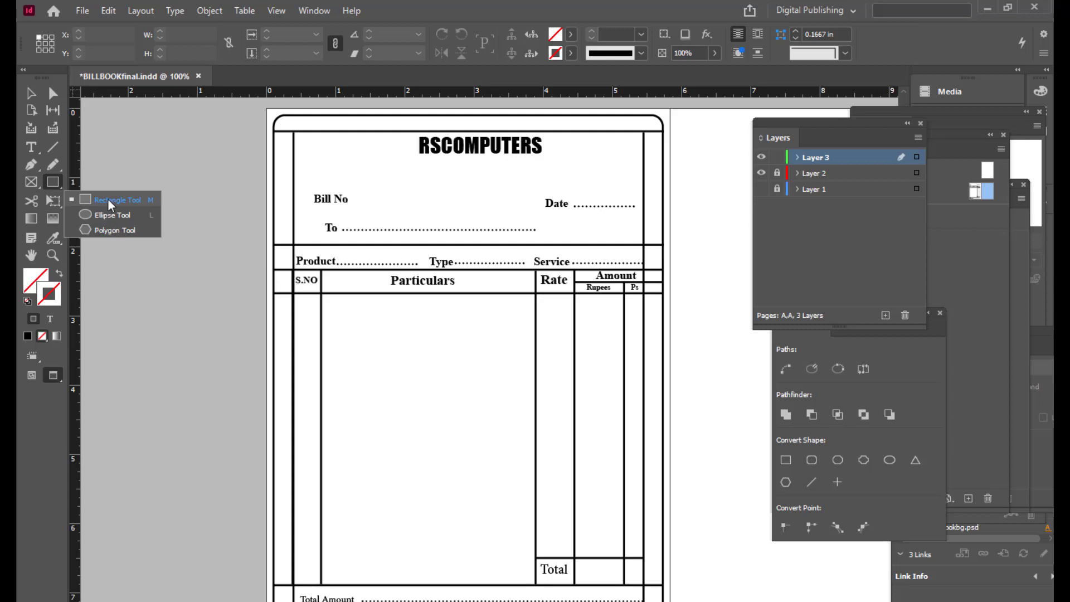
pyautogui.click(115, 202)
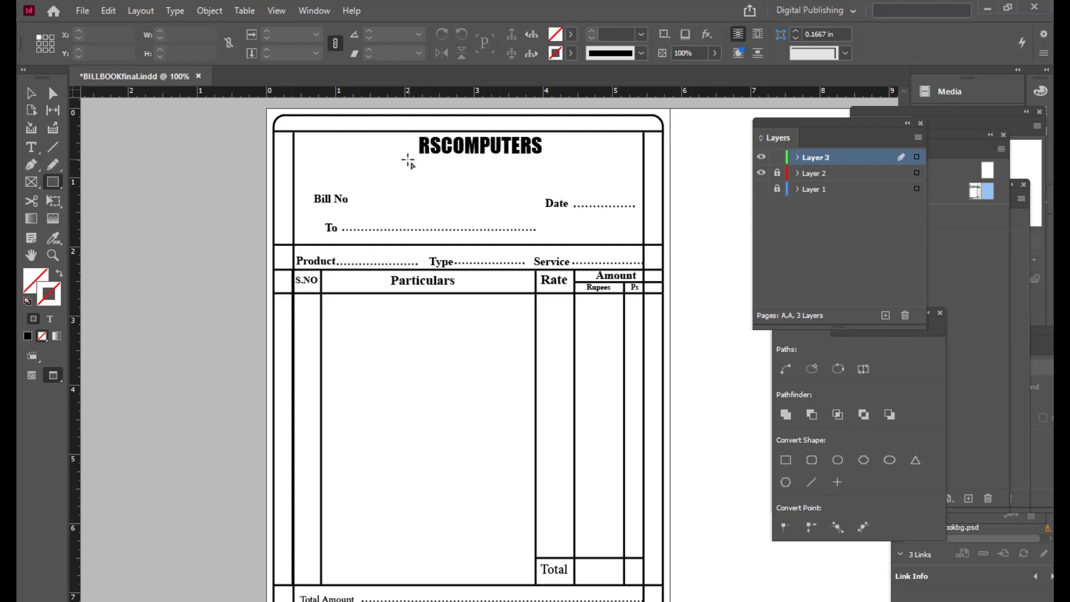
pyautogui.moveTo(405, 156); pyautogui.dragTo(554, 187)
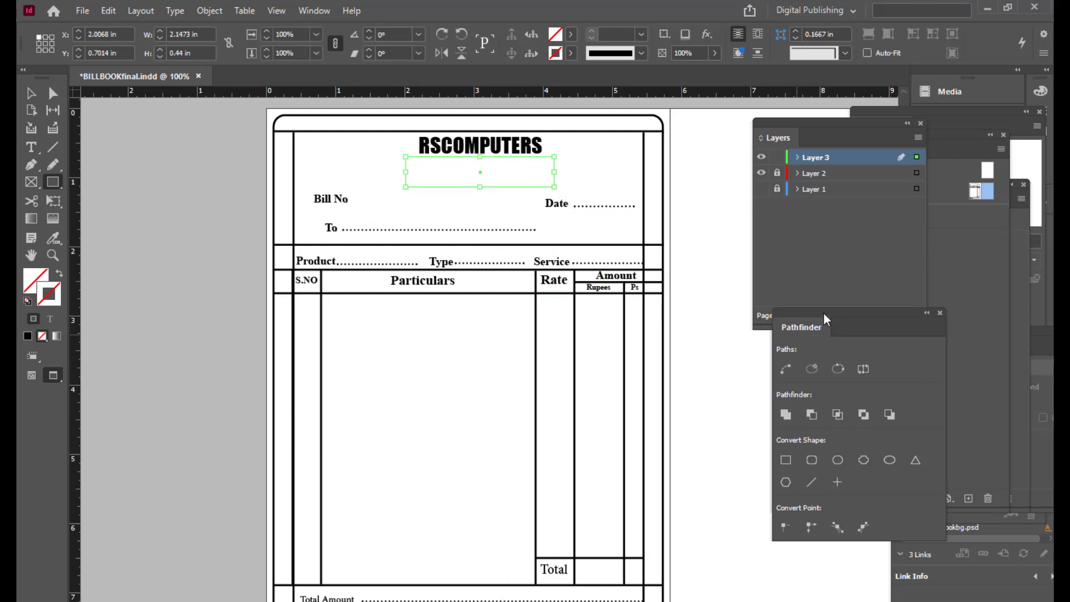
# Step: Convert the rectangle below the heading to a rounded rectangle and give it a C=0 M=0 Y=100 K=0 yellow stroke
pyautogui.moveTo(824, 312); pyautogui.dragTo(655, 166)
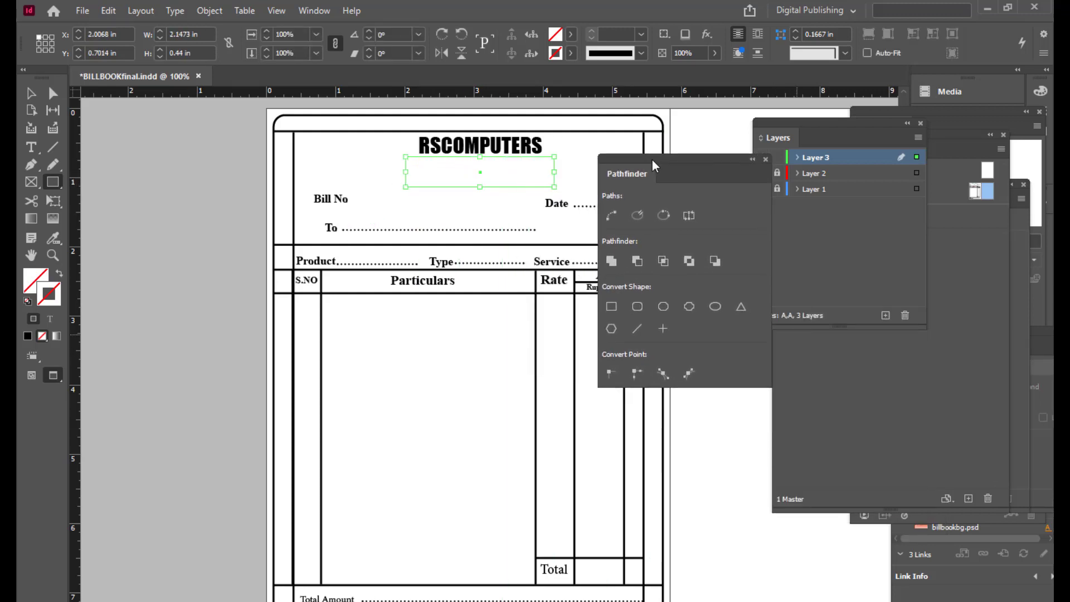
pyautogui.click(637, 308)
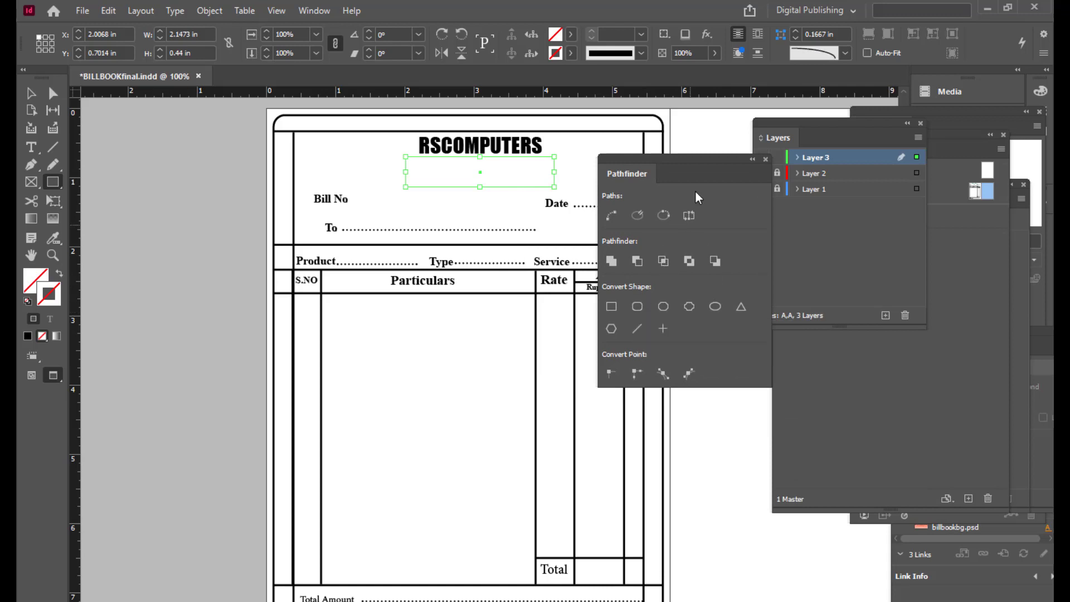
pyautogui.click(571, 53)
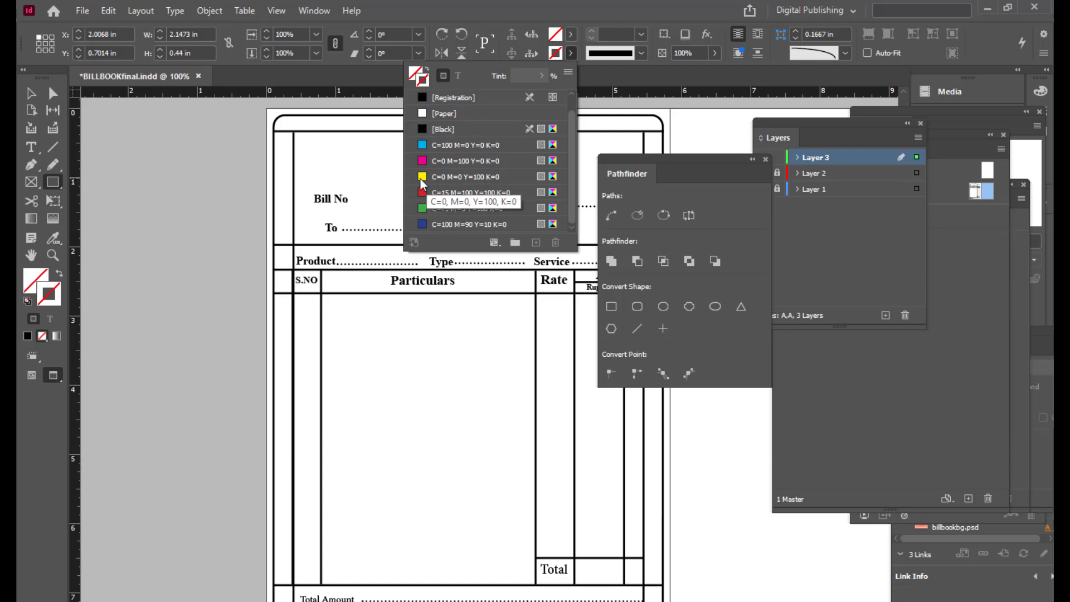
pyautogui.click(424, 192)
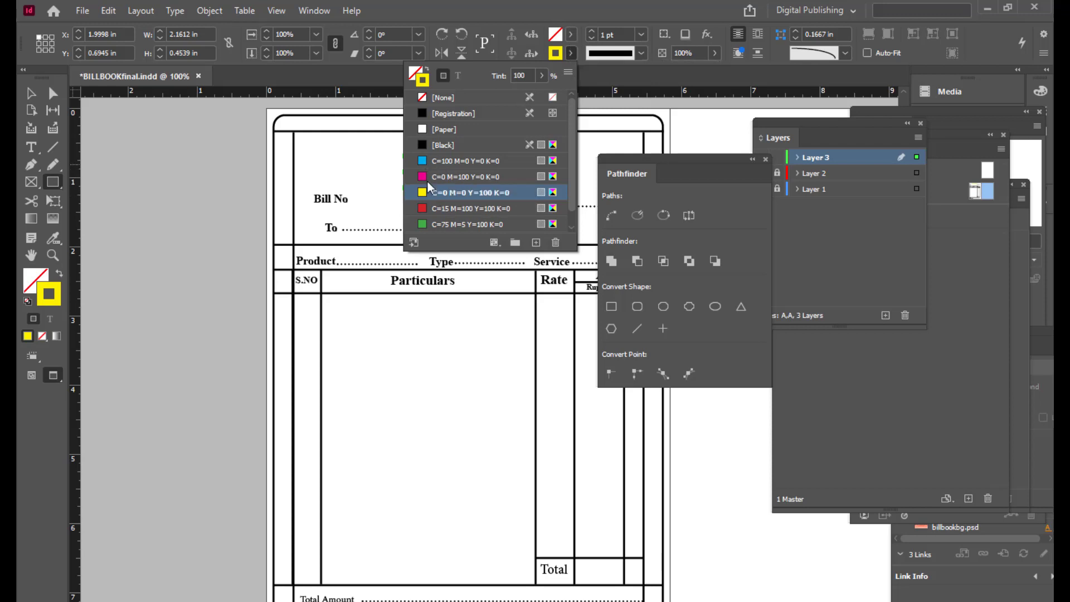
# Step: Fill the rounded rectangle below the RSCOMPUTERS heading with C=0 M=0 Y=100 K=0 yellow
pyautogui.scroll(-1, 449, 220)
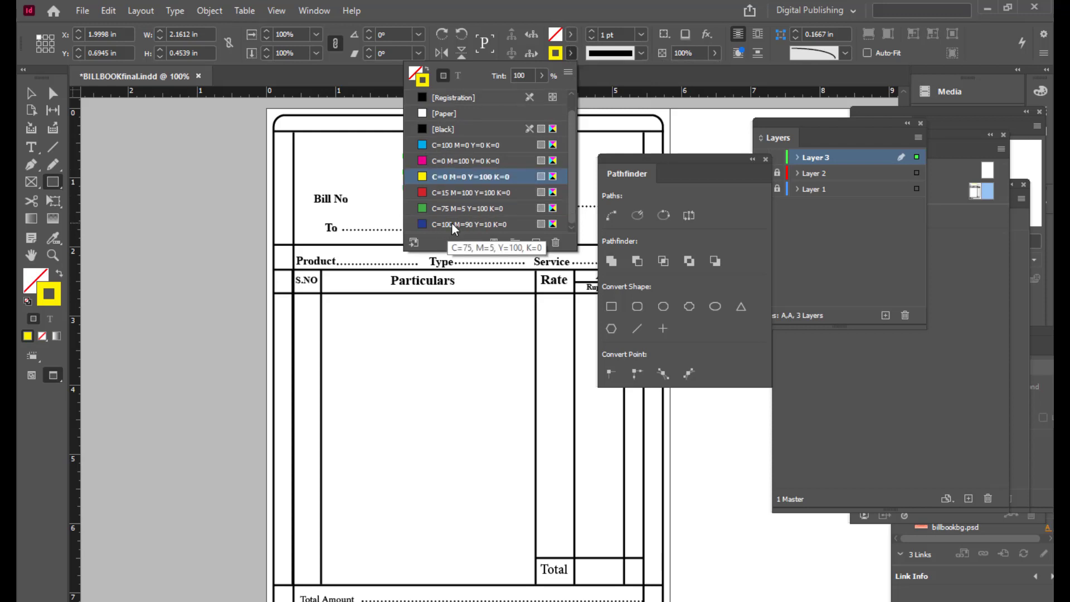
pyautogui.click(571, 34)
pyautogui.click(570, 35)
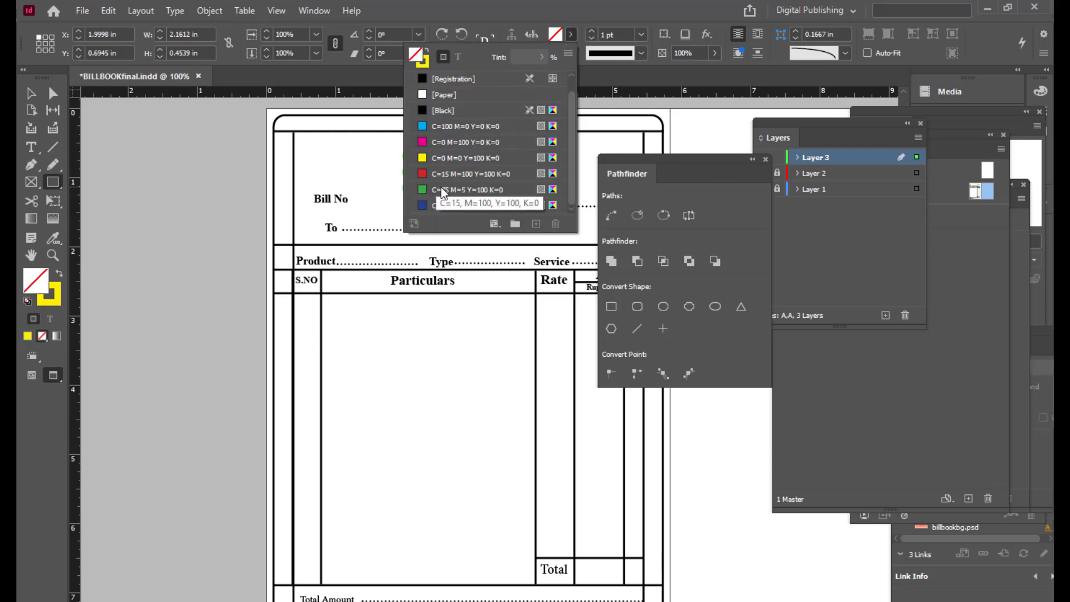
pyautogui.click(421, 159)
pyautogui.click(32, 95)
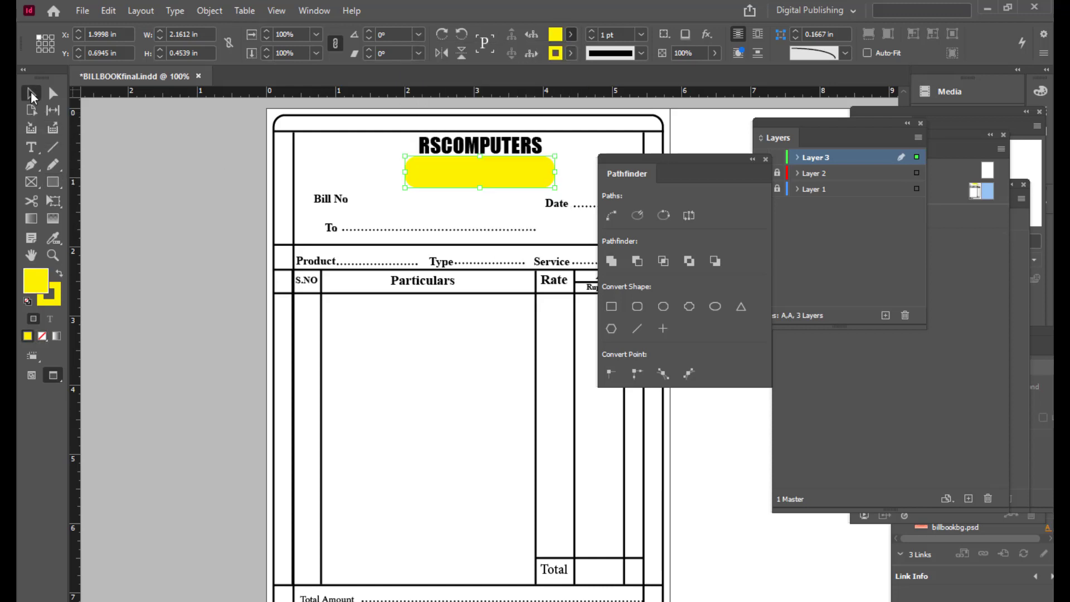
pyautogui.click(176, 146)
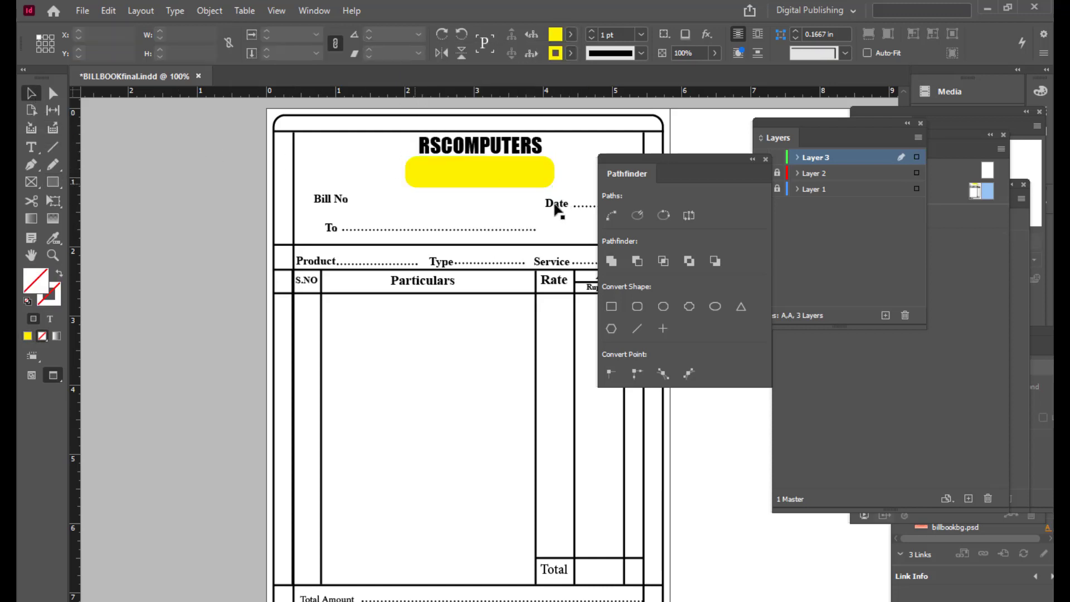
# Step: Move the floating Pathfinder window clear of the bill page so the whole header is unobstructed
pyautogui.click(519, 177)
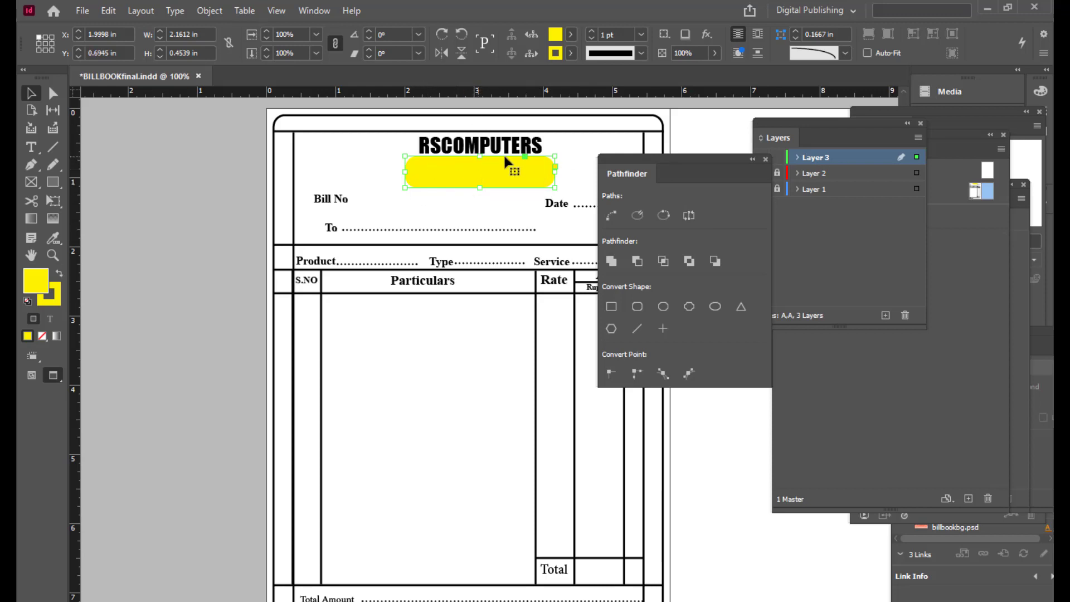
pyautogui.moveTo(613, 158); pyautogui.dragTo(734, 158)
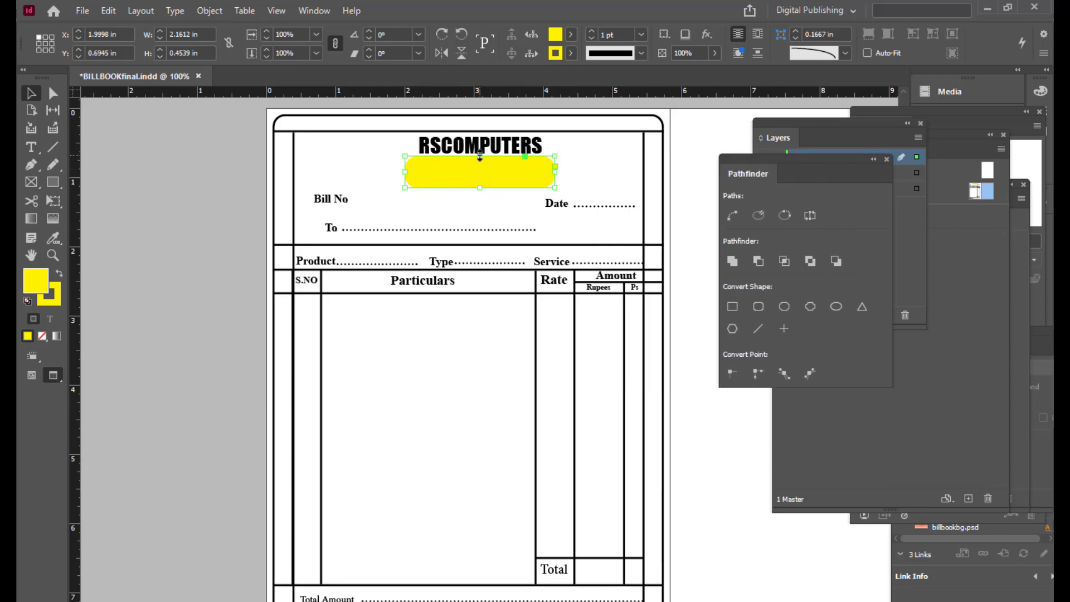
pyautogui.scroll(2, 508, 138)
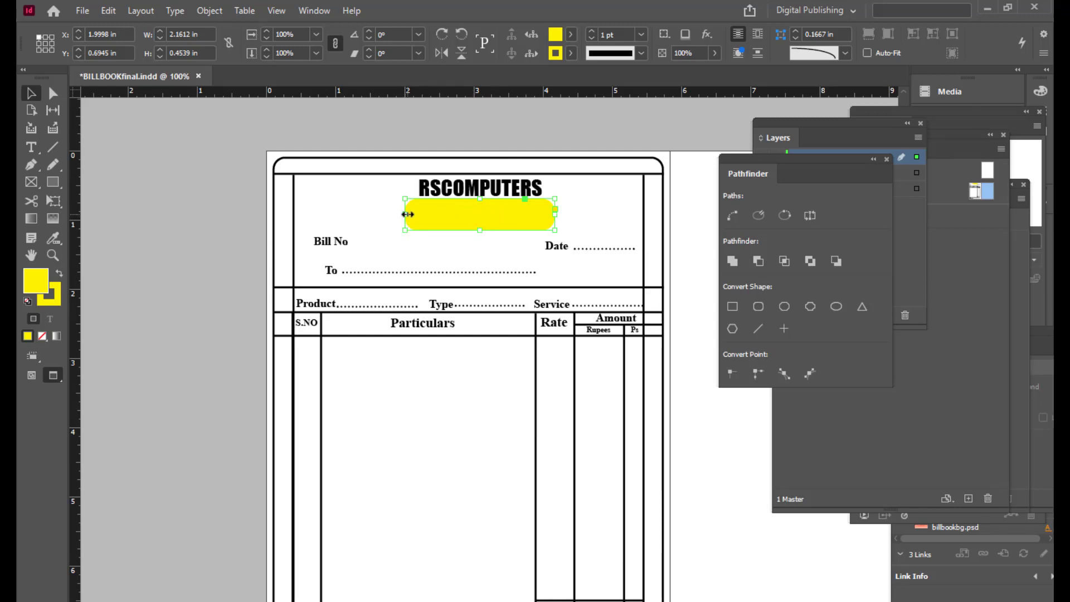
pyautogui.moveTo(756, 167); pyautogui.dragTo(834, 192)
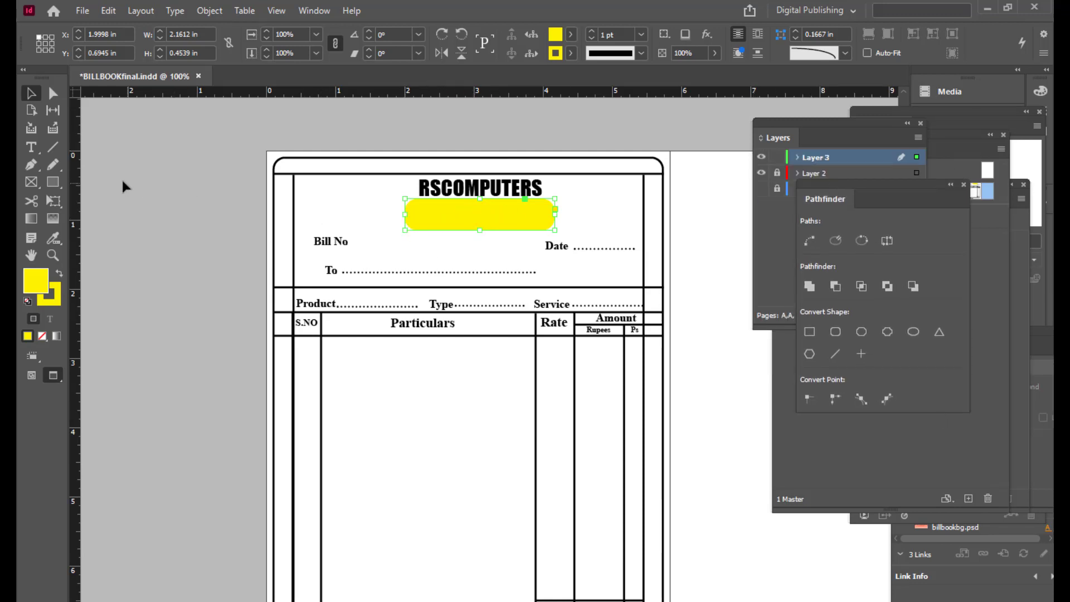
# Step: Create a text frame about 2.68 by 0.45 in in the Particulars column containing "Computer Sales & Service"
pyautogui.click(31, 146)
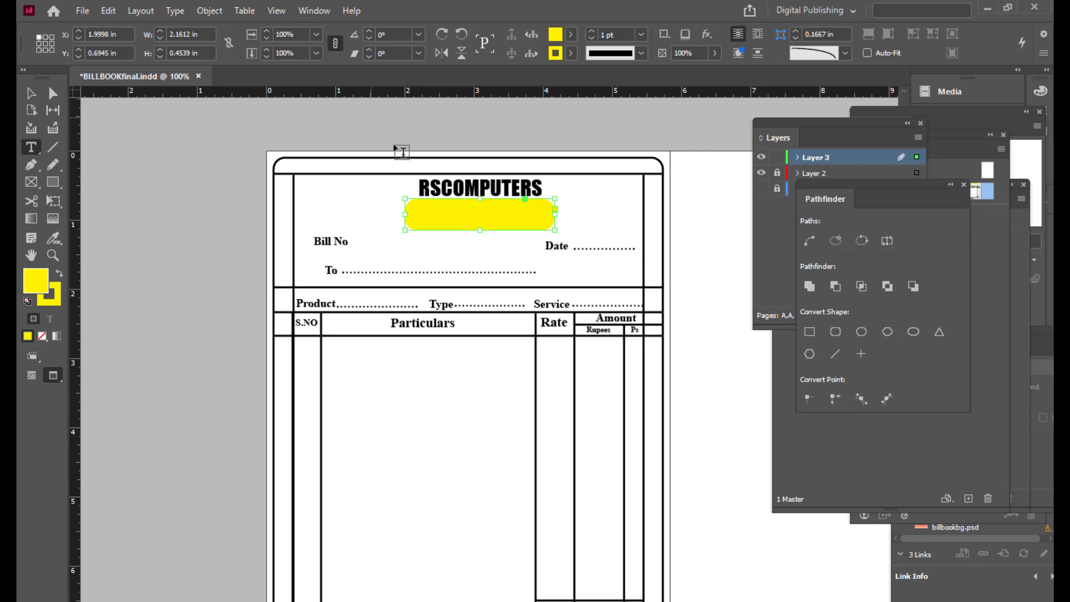
pyautogui.scroll(1, 401, 153)
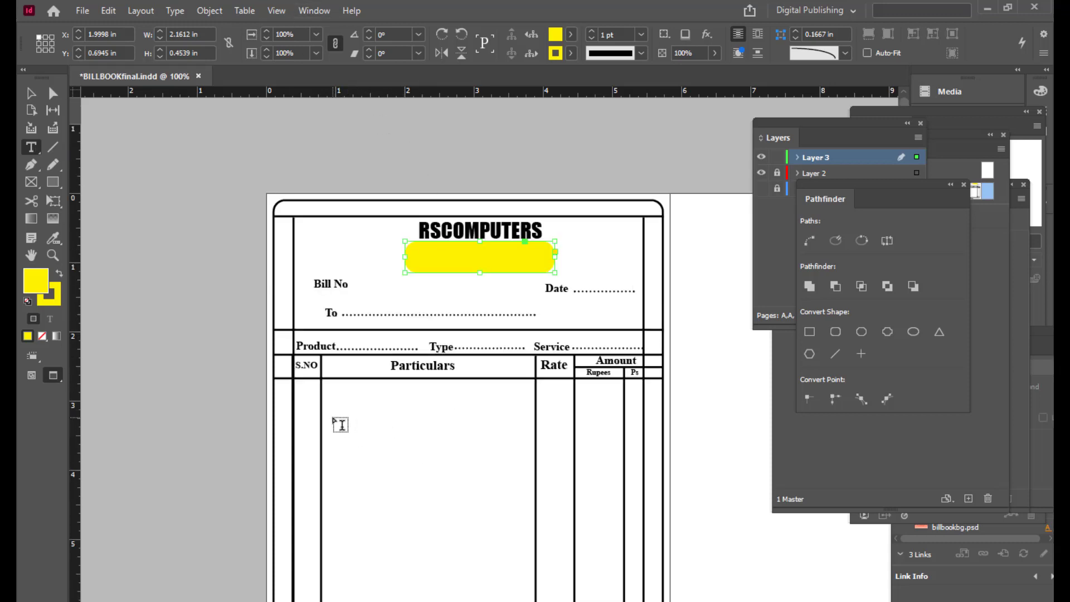
pyautogui.moveTo(334, 417); pyautogui.dragTo(518, 451)
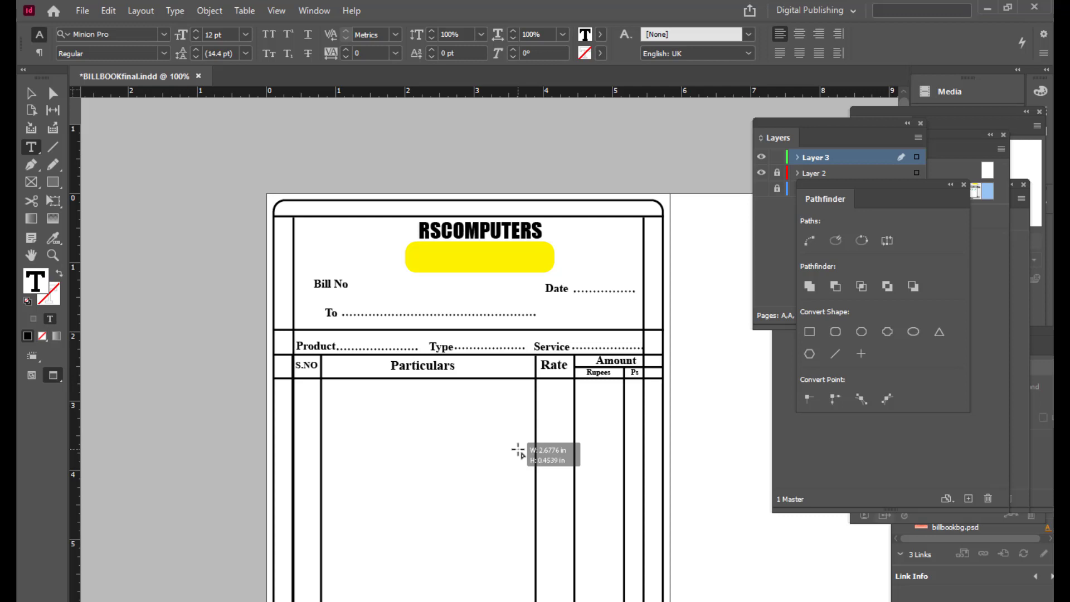
pyautogui.write('Computer Sales & Servi')
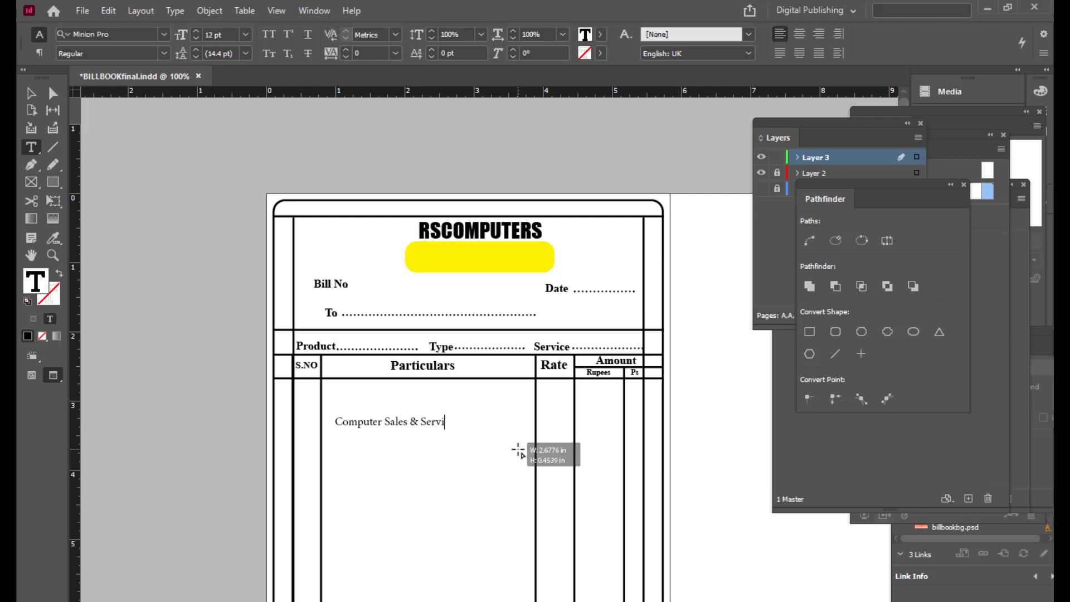
pyautogui.write('ce')
# Step: Set the whole Computer Sales & Service text to Times New Roman Bold
pyautogui.hotkey('shift', 'Left')
pyautogui.hotkey('shift', 'Left')
pyautogui.hotkey('shift', 'Left')
pyautogui.hotkey('shift', 'Left')
pyautogui.hotkey('shift', 'Left')
pyautogui.hotkey('shift', 'Left')
pyautogui.hotkey('shift', 'Left')
pyautogui.hotkey('shift', 'Left')
pyautogui.hotkey('shift', 'Left')
pyautogui.hotkey('shift', 'Left')
pyautogui.hotkey('shift', 'Left')
pyautogui.hotkey('shift', 'Left')
pyautogui.hotkey('shift', 'Left')
pyautogui.hotkey('shift', 'Left')
pyautogui.hotkey('shift', 'Left')
pyautogui.hotkey('shift', 'Left')
pyautogui.hotkey('shift', 'Left')
pyautogui.hotkey('shift', 'Left')
pyautogui.hotkey('shift', 'Left')
pyautogui.hotkey('shift', 'Left')
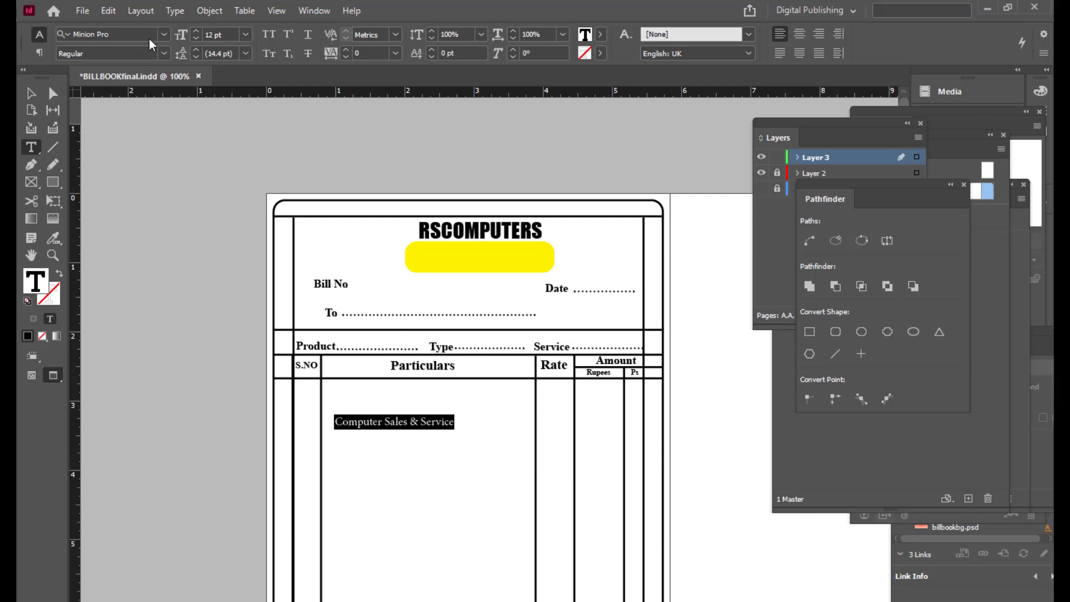
pyautogui.click(134, 34)
pyautogui.write('tim')
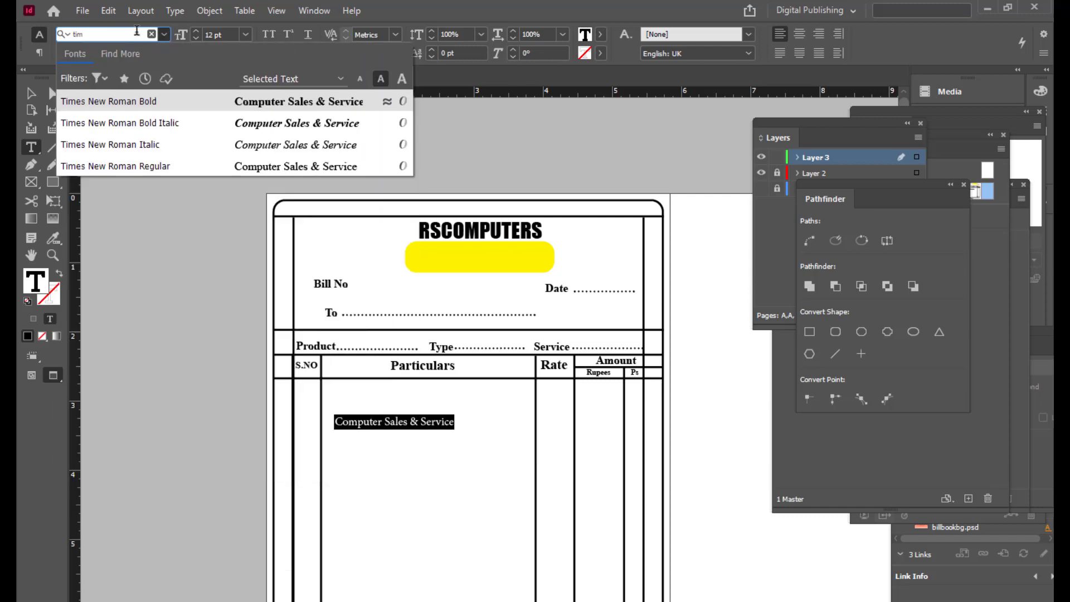
pyautogui.click(148, 100)
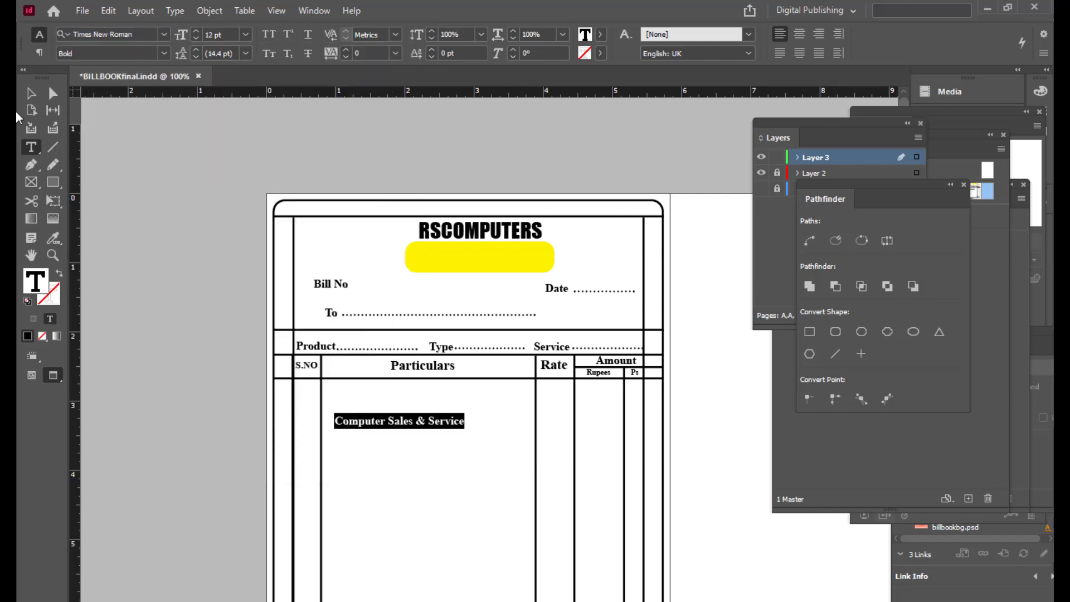
pyautogui.click(34, 95)
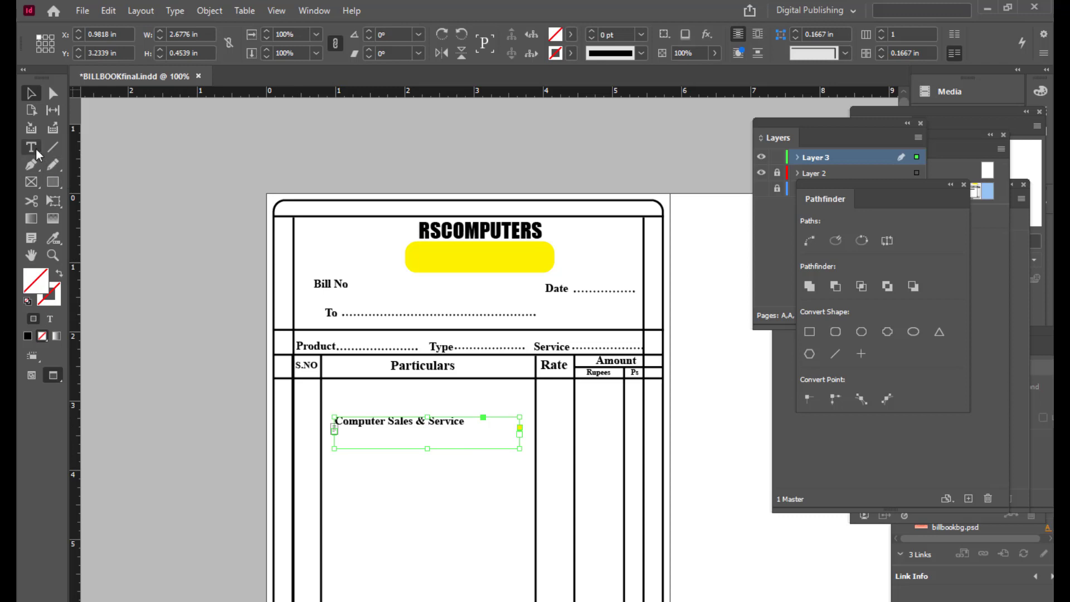
# Step: Enlarge the Computer Sales & Service text to 14 pt and centre-align it in its frame
pyautogui.click(33, 147)
pyautogui.moveTo(468, 421); pyautogui.dragTo(286, 418)
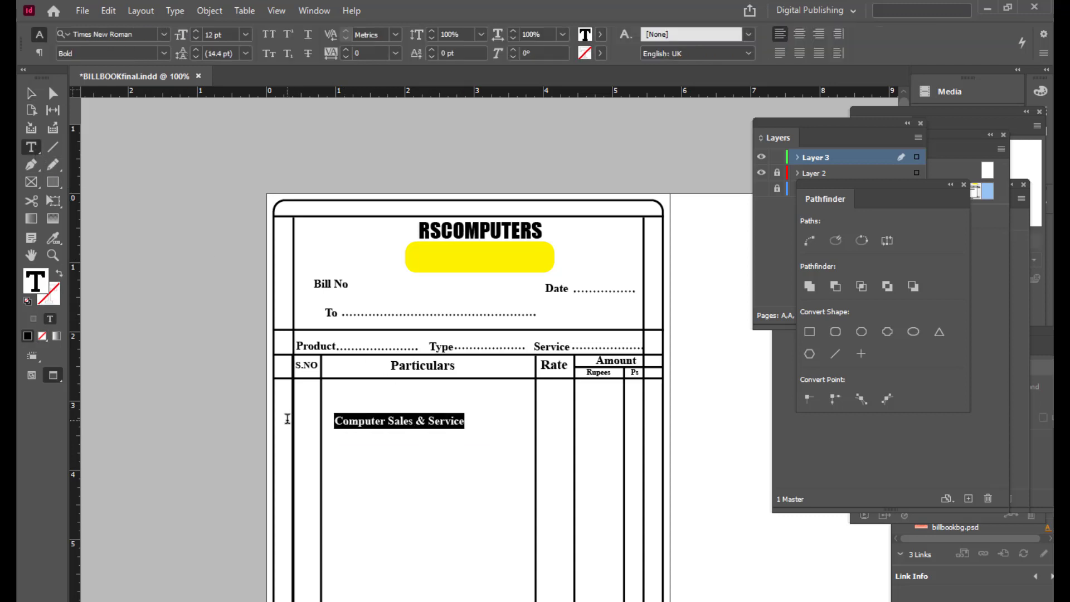
pyautogui.hotkey('ctrl', 'shift', '.')
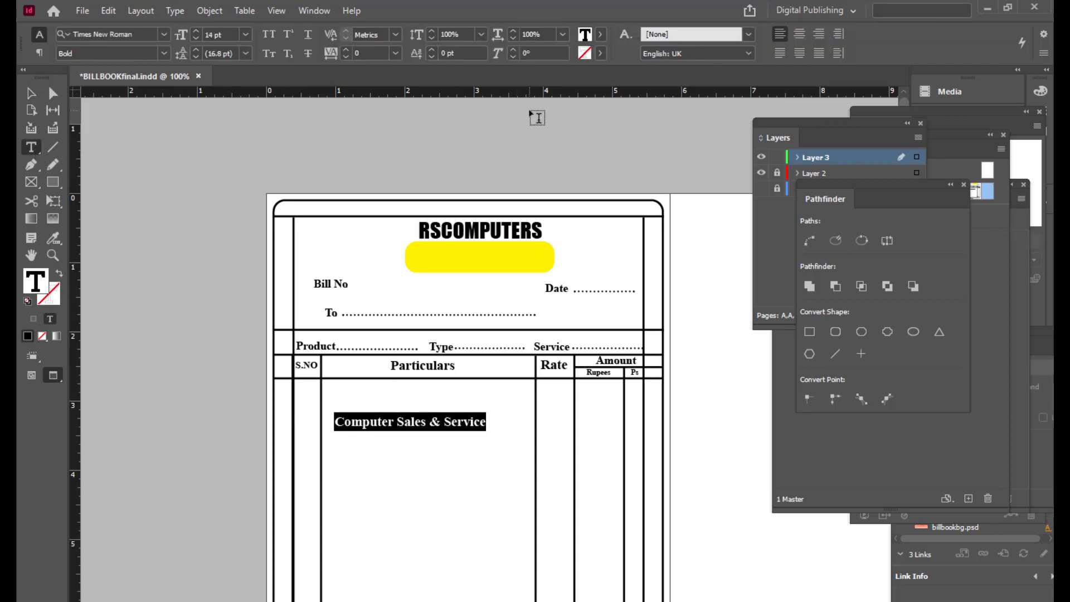
pyautogui.click(799, 34)
pyautogui.click(23, 96)
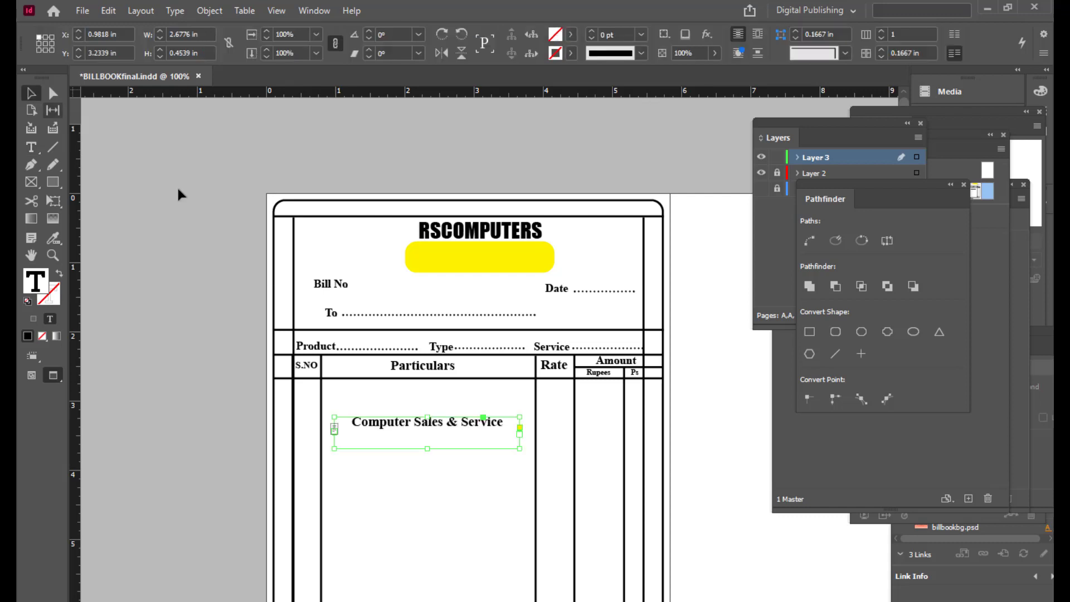
# Step: Move the Computer Sales & Service frame onto the yellow rounded box and reduce its text to 12 pt
pyautogui.moveTo(454, 430); pyautogui.dragTo(352, 252)
pyautogui.click(31, 148)
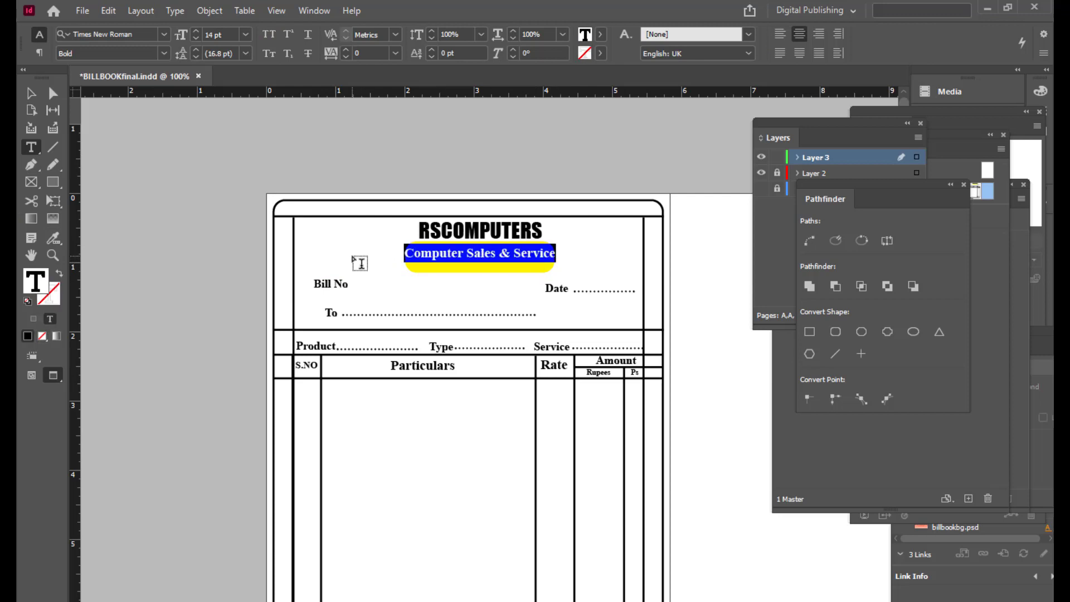
pyautogui.hotkey('ctrl', 'shift', ',')
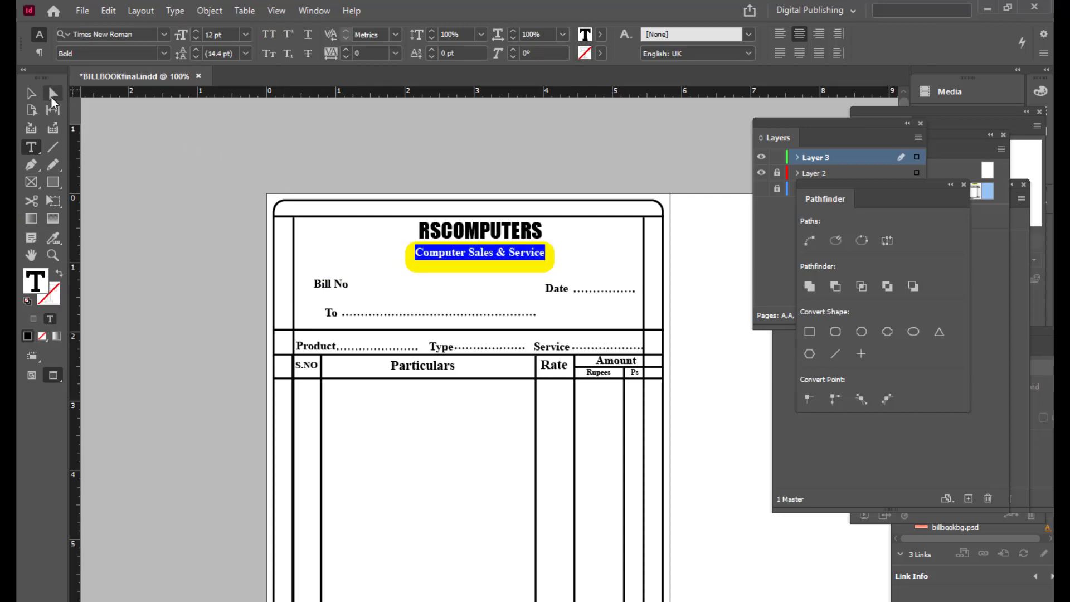
pyautogui.click(32, 94)
pyautogui.moveTo(506, 250); pyautogui.dragTo(505, 252)
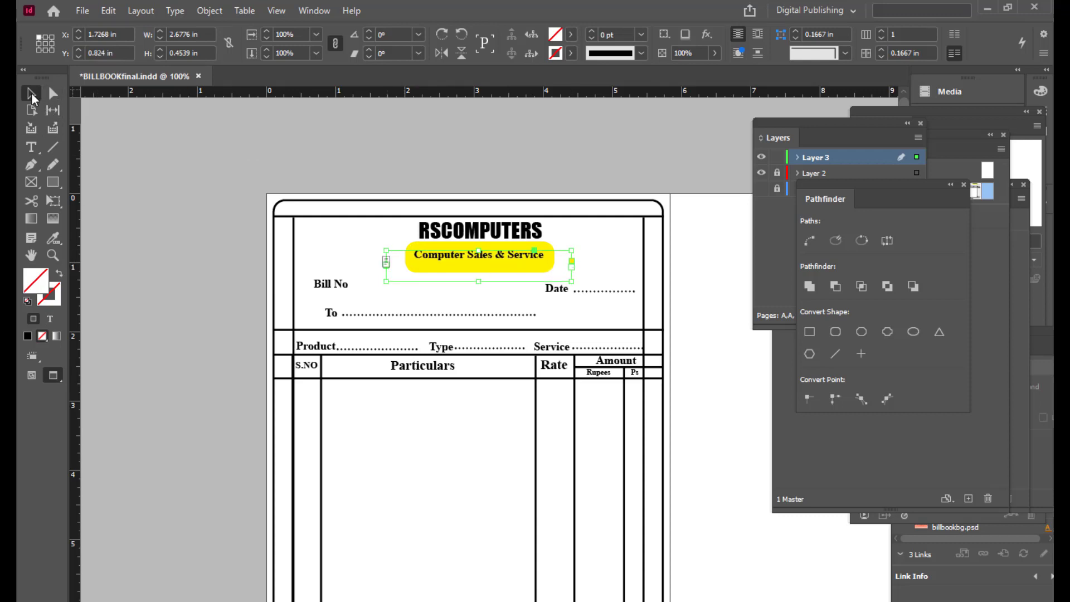
# Step: Enlarge the Computer Sales & Service text on the yellow box to 14 pt
pyautogui.click(33, 149)
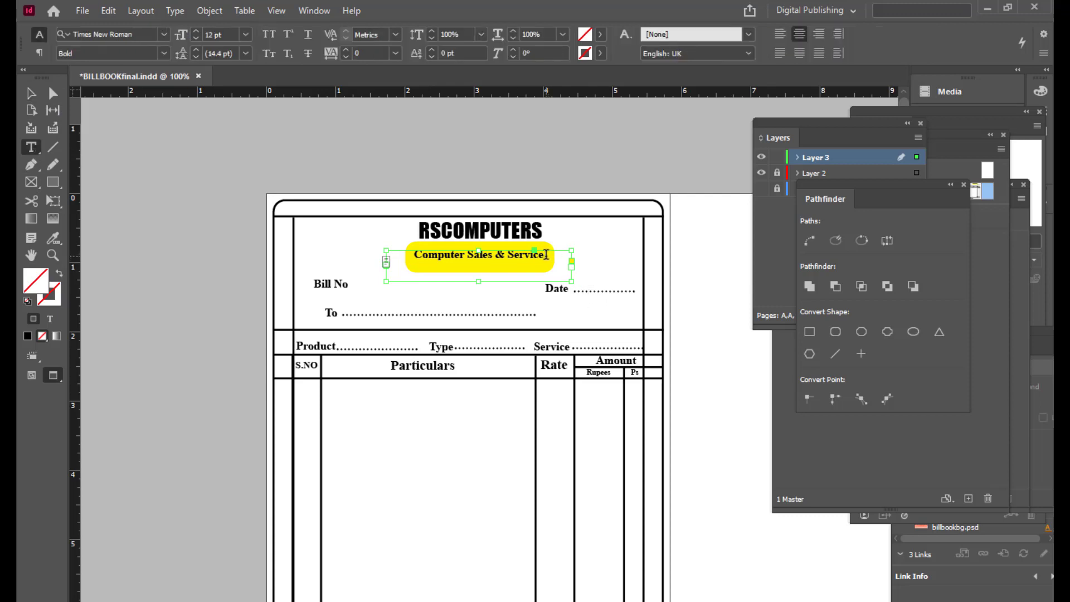
pyautogui.moveTo(545, 255); pyautogui.dragTo(412, 255)
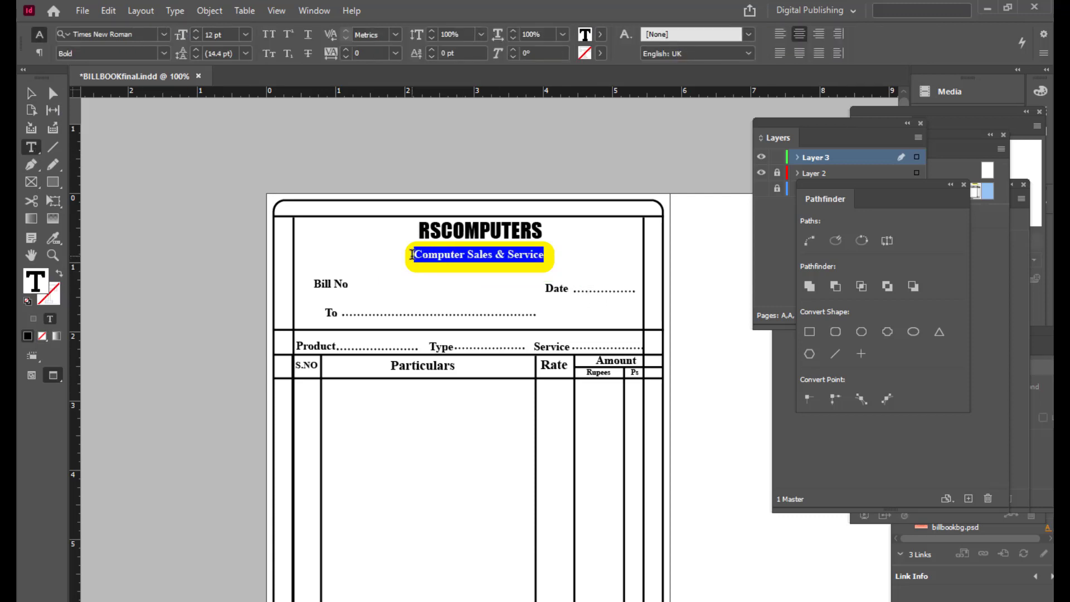
pyautogui.hotkey('ctrl', 'shift', '.')
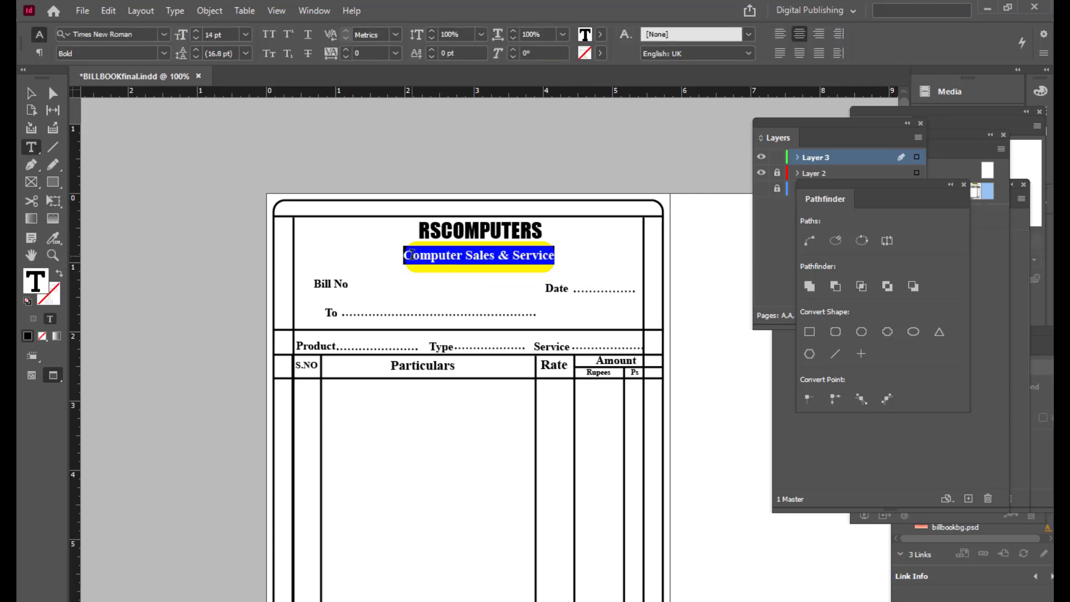
pyautogui.click(32, 93)
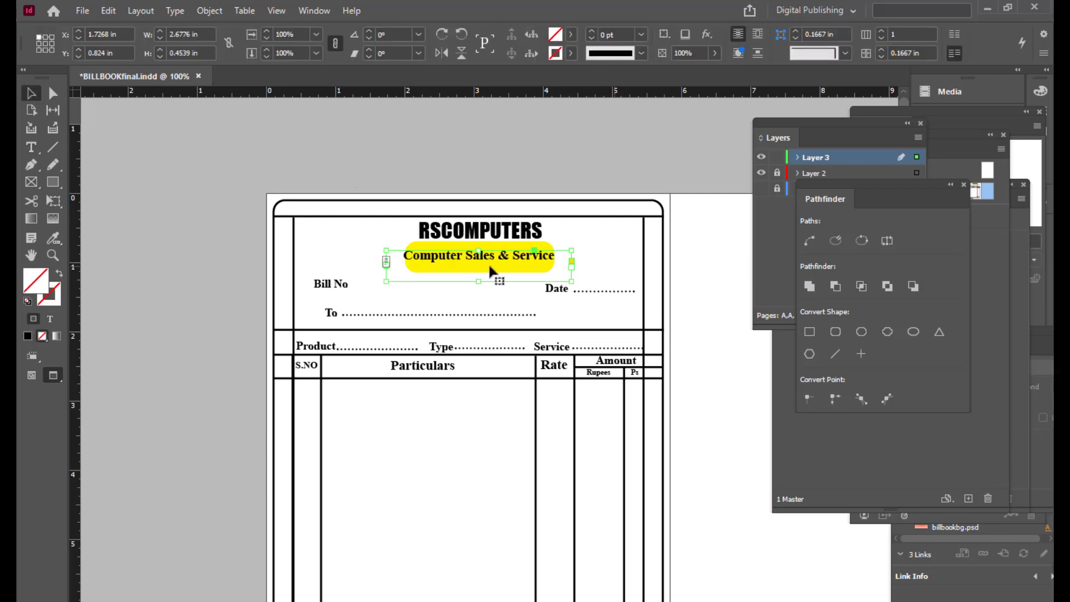
# Step: Widen the yellow rounded box on both sides to about 2.4 in so it extends past the Computer Sales & Service text
pyautogui.click(551, 245)
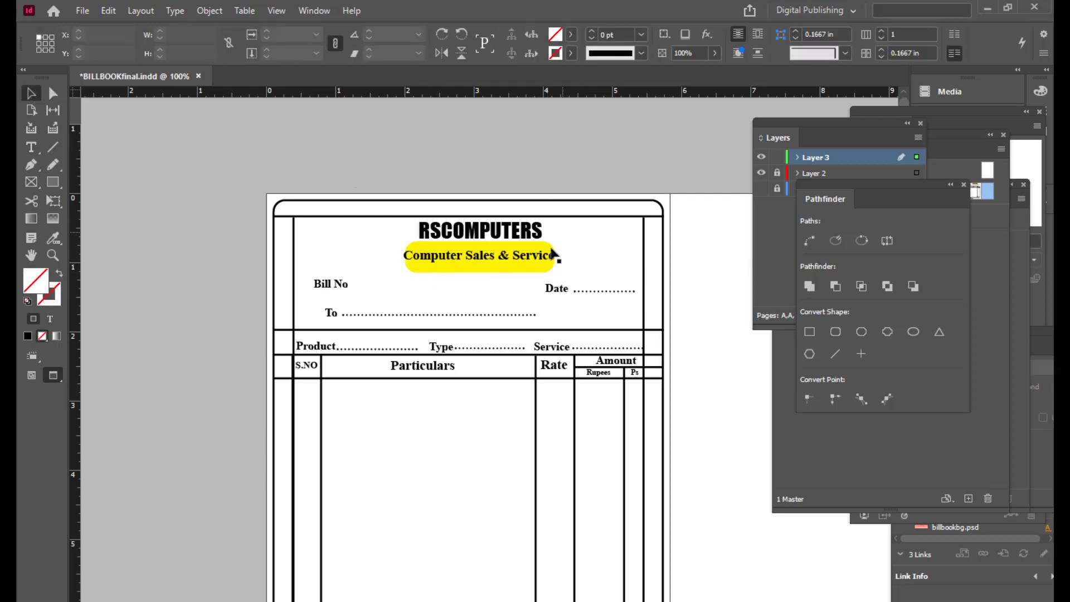
pyautogui.click(548, 244)
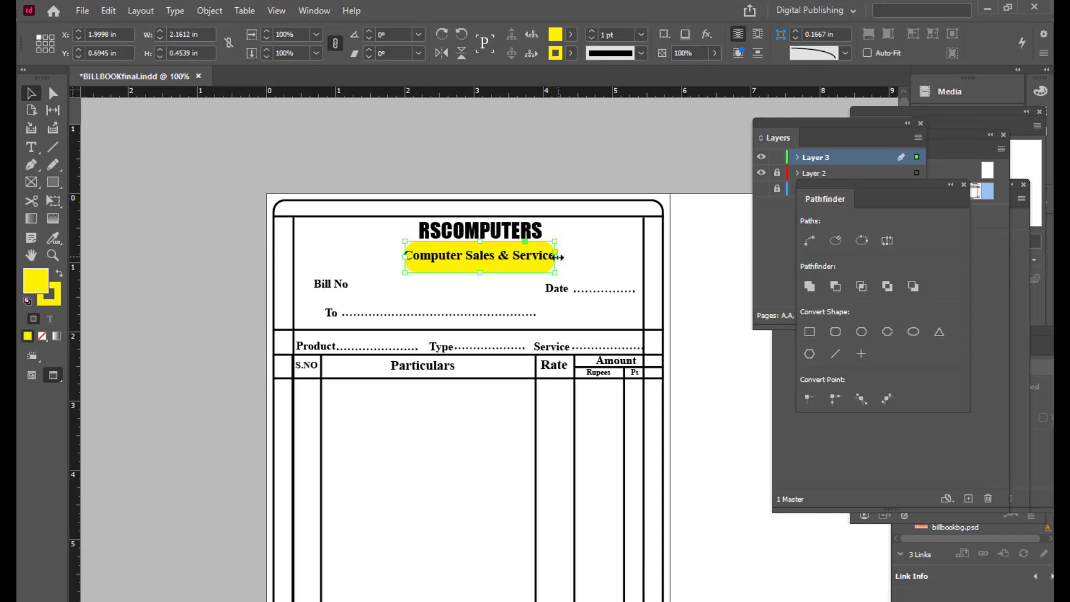
pyautogui.moveTo(555, 257); pyautogui.dragTo(564, 257)
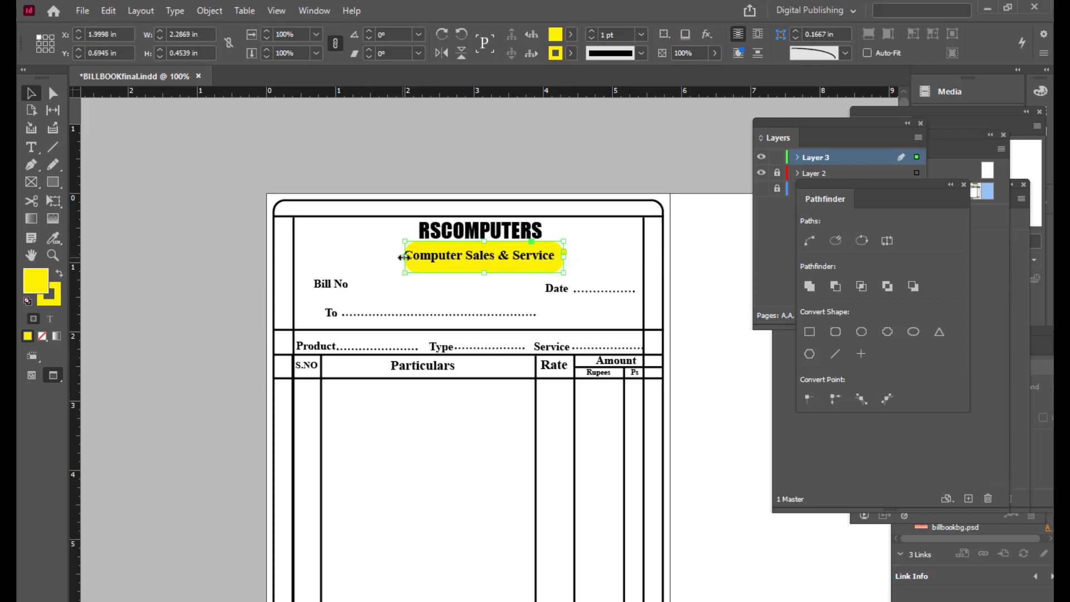
pyautogui.moveTo(404, 257); pyautogui.dragTo(396, 258)
pyautogui.press('Left')
pyautogui.press('Up')
pyautogui.press('Down')
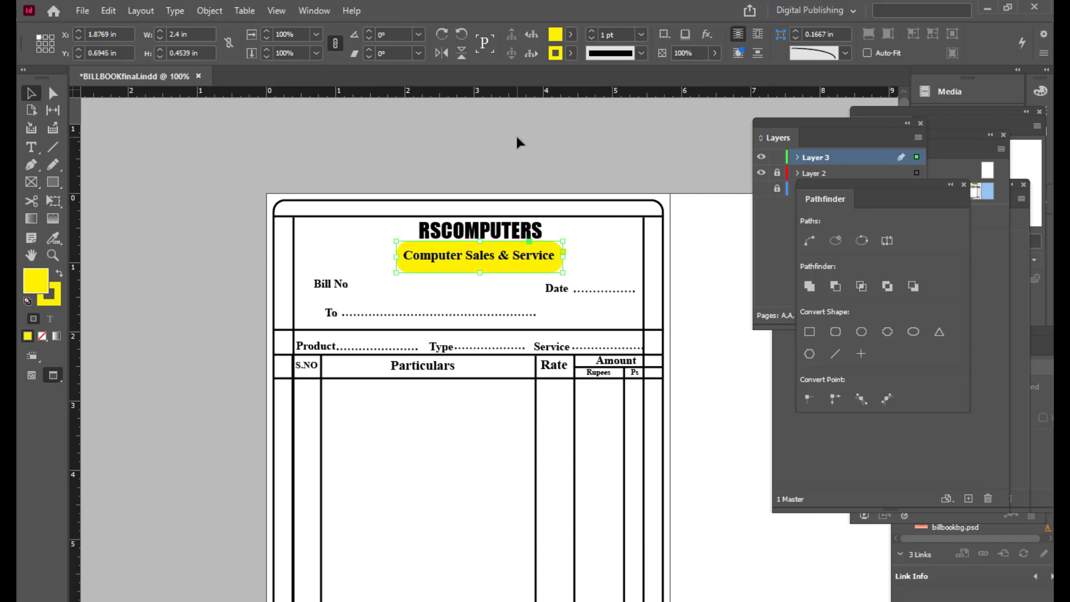
pyautogui.click(517, 137)
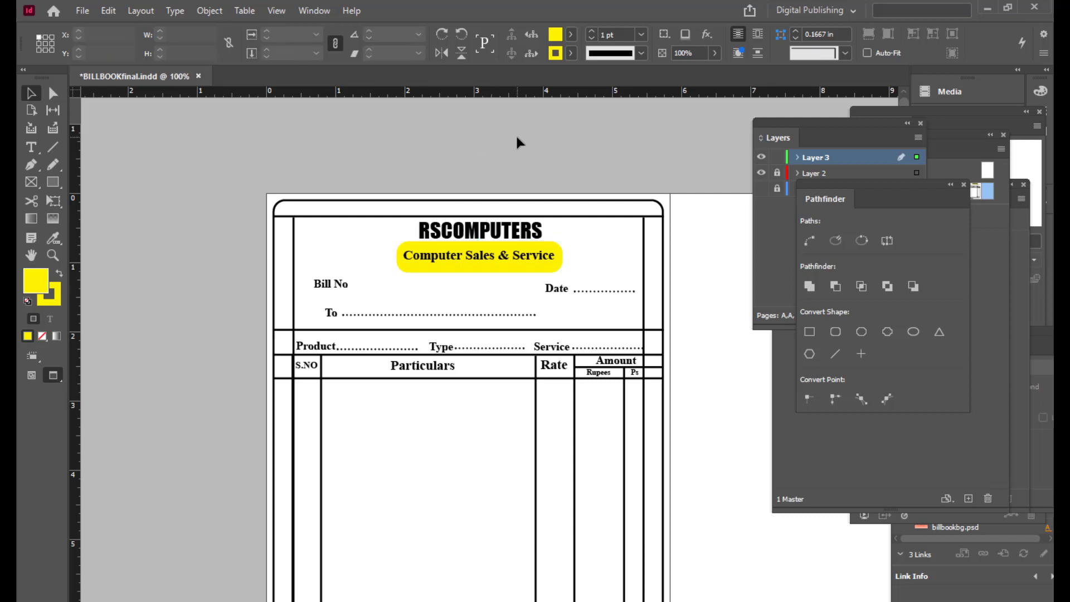
# Step: Nudge the Computer Sales & Service text frame slightly down within the yellow box and leave everything deselected
pyautogui.click(546, 265)
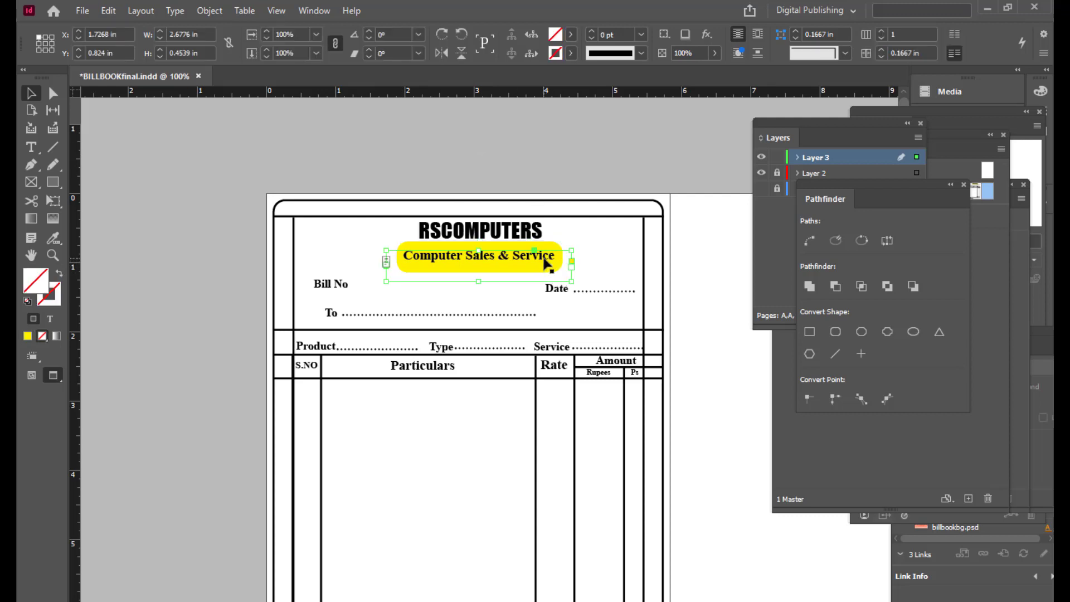
pyautogui.click(578, 146)
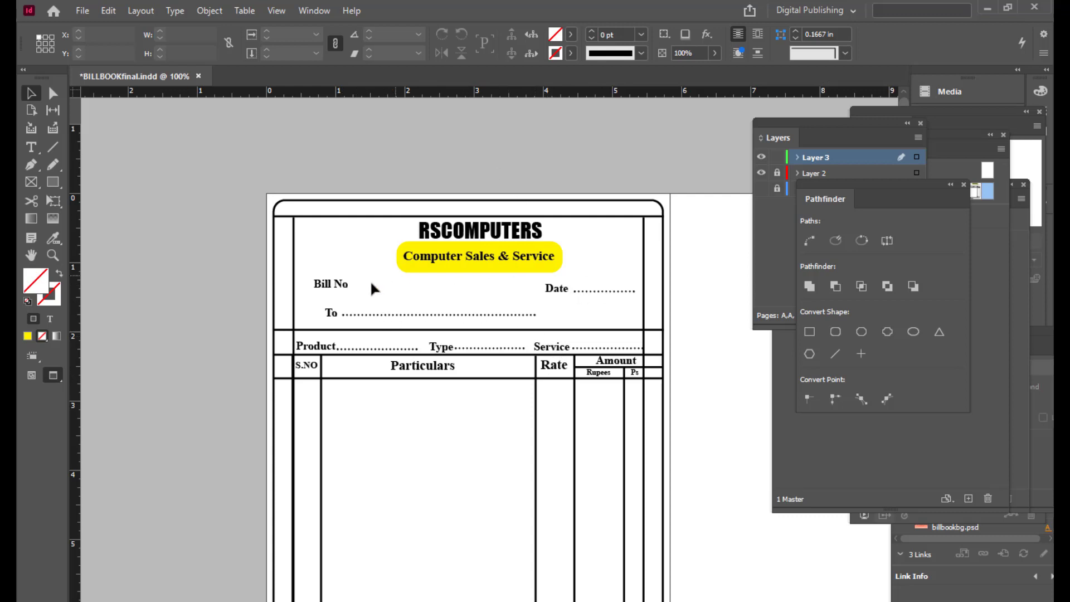
pyautogui.click(492, 273)
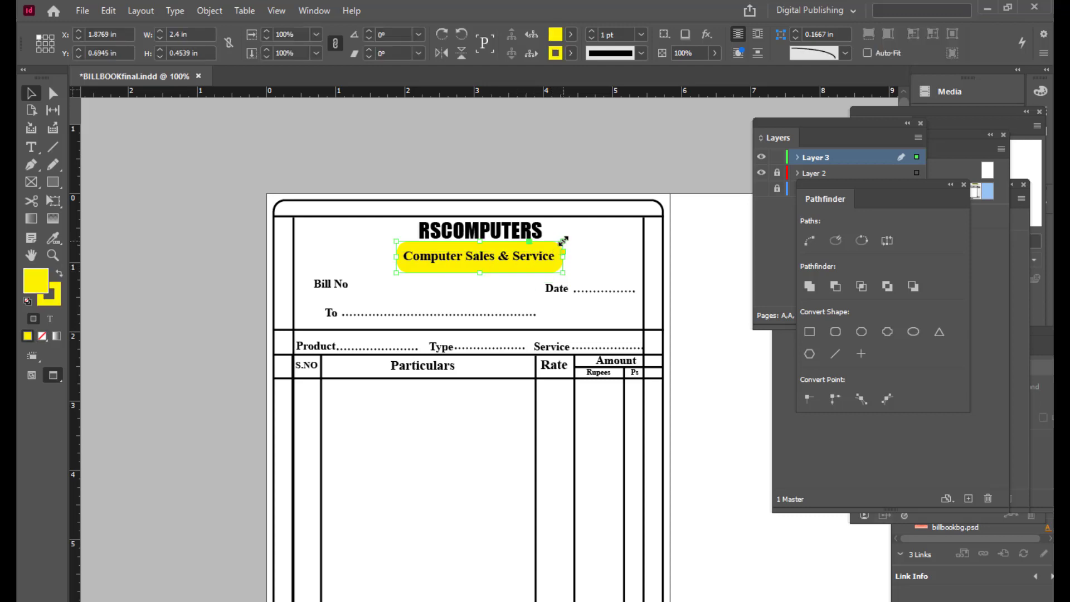
pyautogui.click(564, 268)
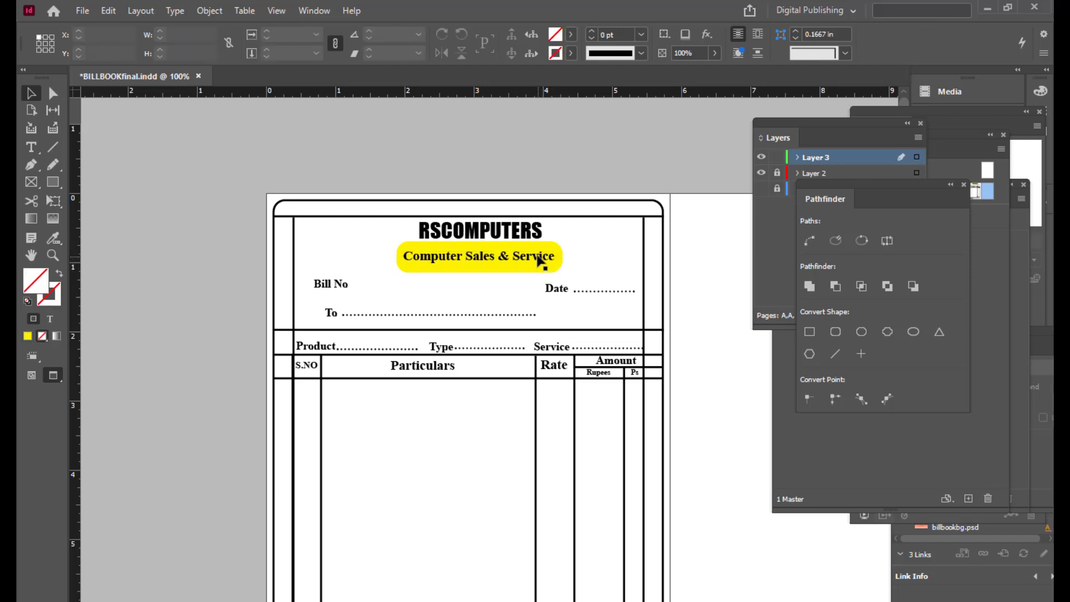
# Step: Scale the Computer Sales & Service frame and its yellow box down together to about 2.1 in wide, keeping them centred
pyautogui.click(538, 258)
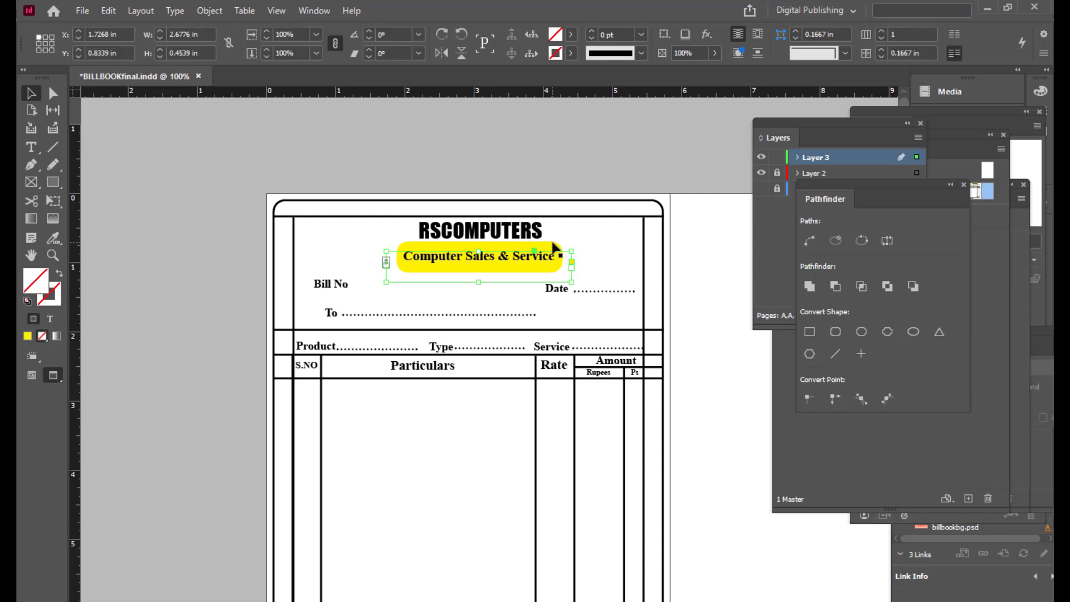
pyautogui.keyDown('shift'); pyautogui.click(554, 245); pyautogui.keyUp('shift')
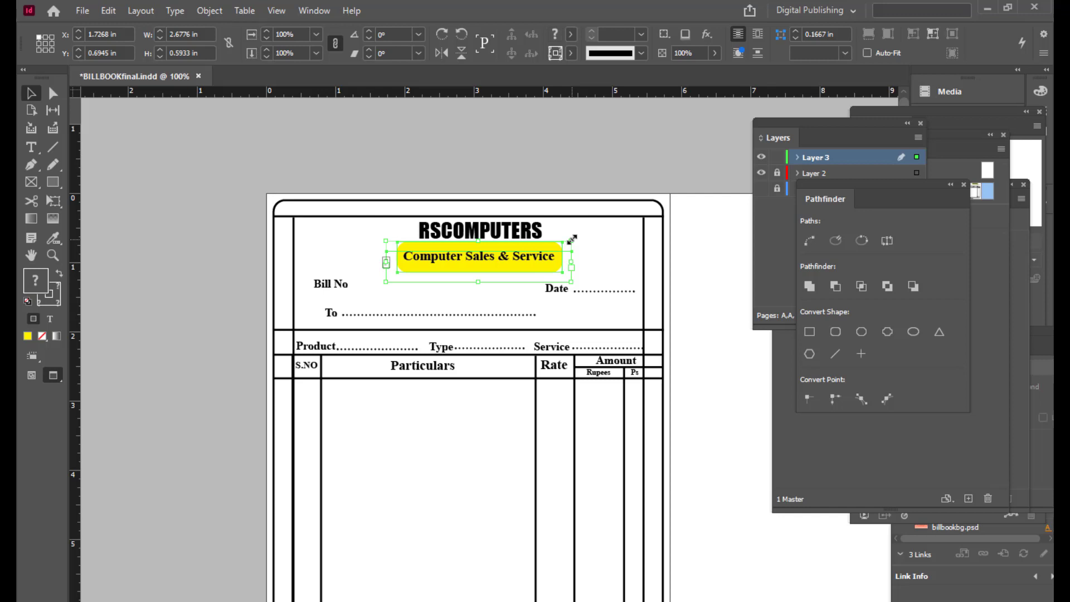
pyautogui.moveTo(571, 239); pyautogui.dragTo(552, 245)
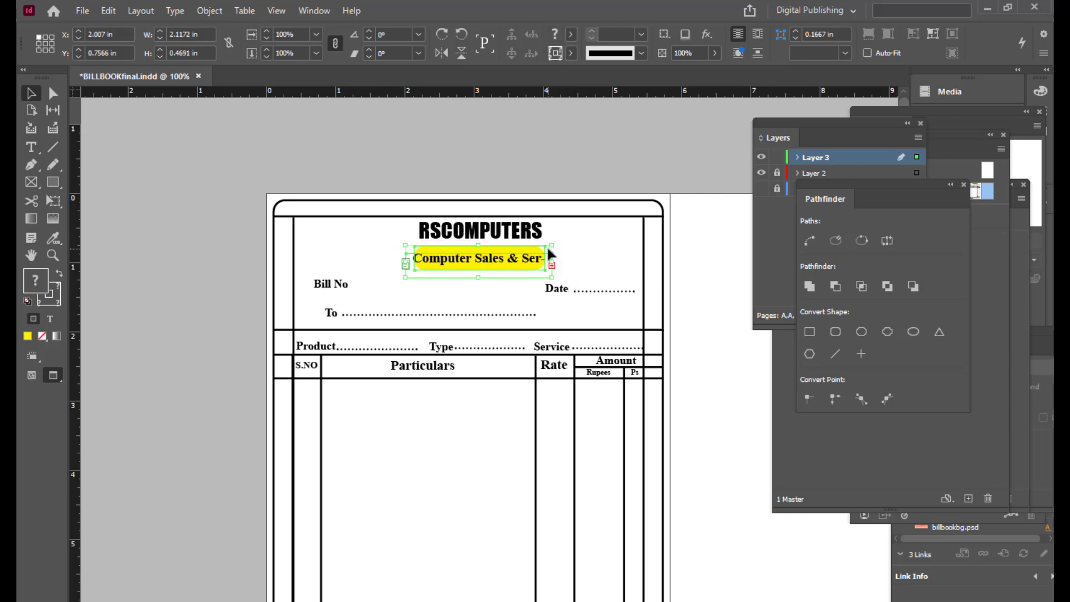
pyautogui.click(489, 172)
# Step: Reduce the Computer Sales & Service text to 12 pt so it fits its smaller frame
pyautogui.click(478, 260)
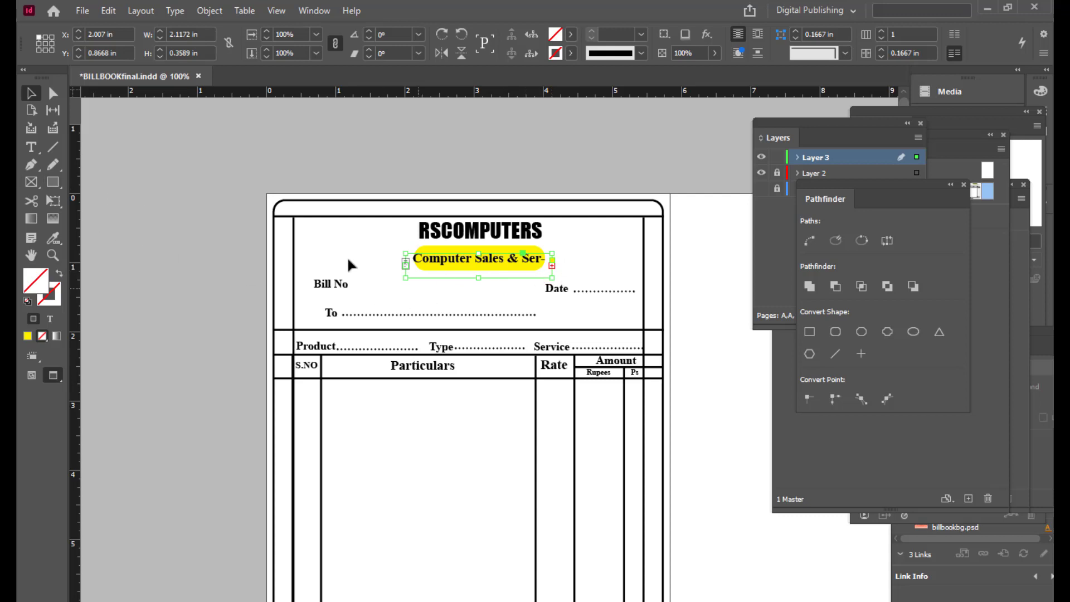
pyautogui.press('t')
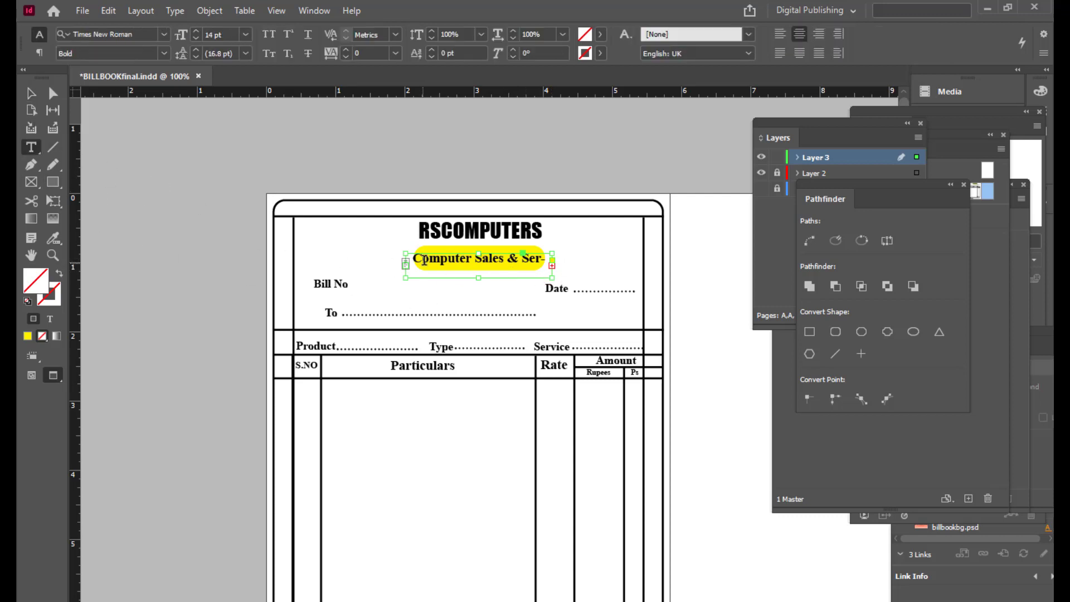
pyautogui.moveTo(412, 259); pyautogui.dragTo(554, 261)
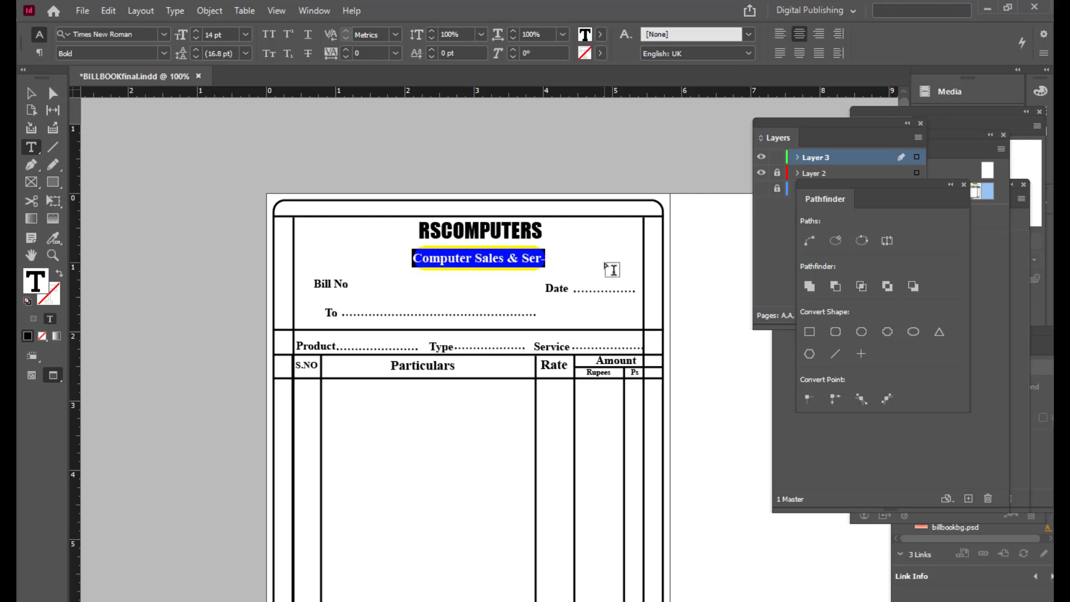
pyautogui.hotkey('ctrl', 'shift', ',')
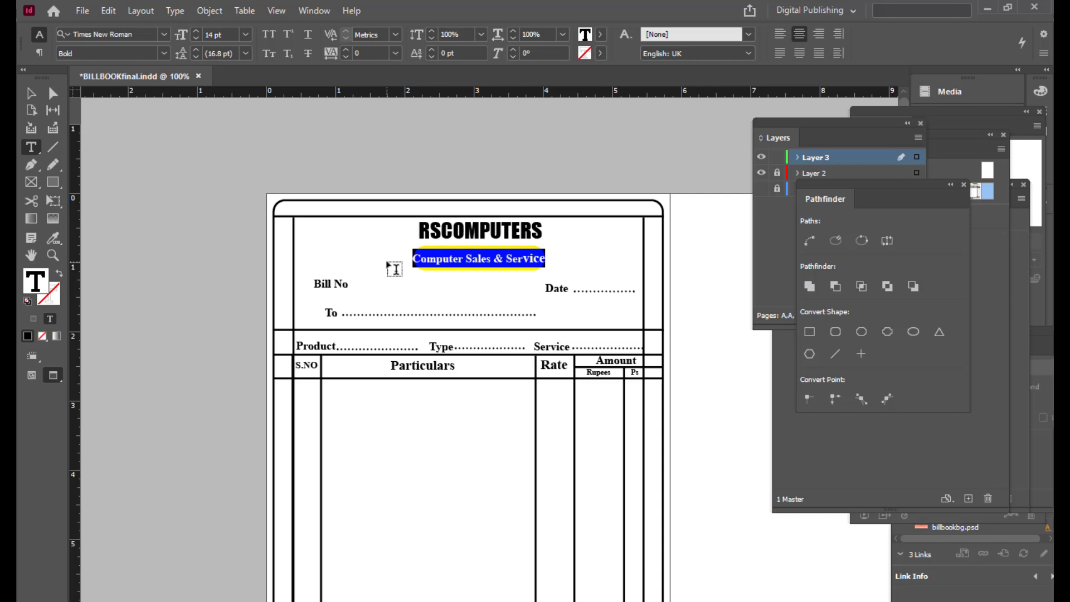
# Step: Replace the tagline text on the yellow box with "Computer sales & Service"
pyautogui.press('BackSpace')
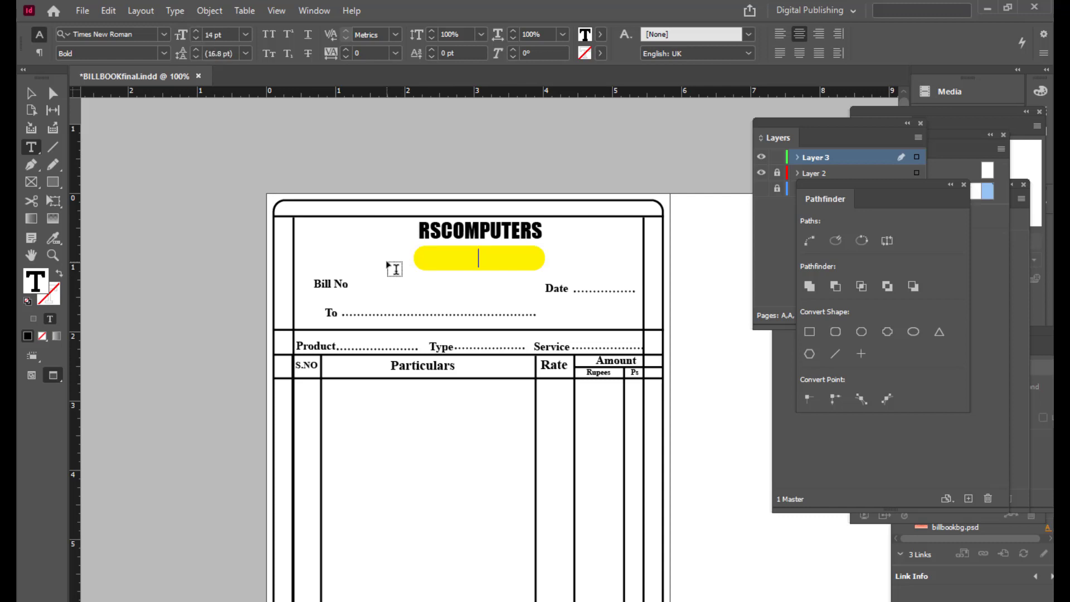
pyautogui.write('Computer sales and')
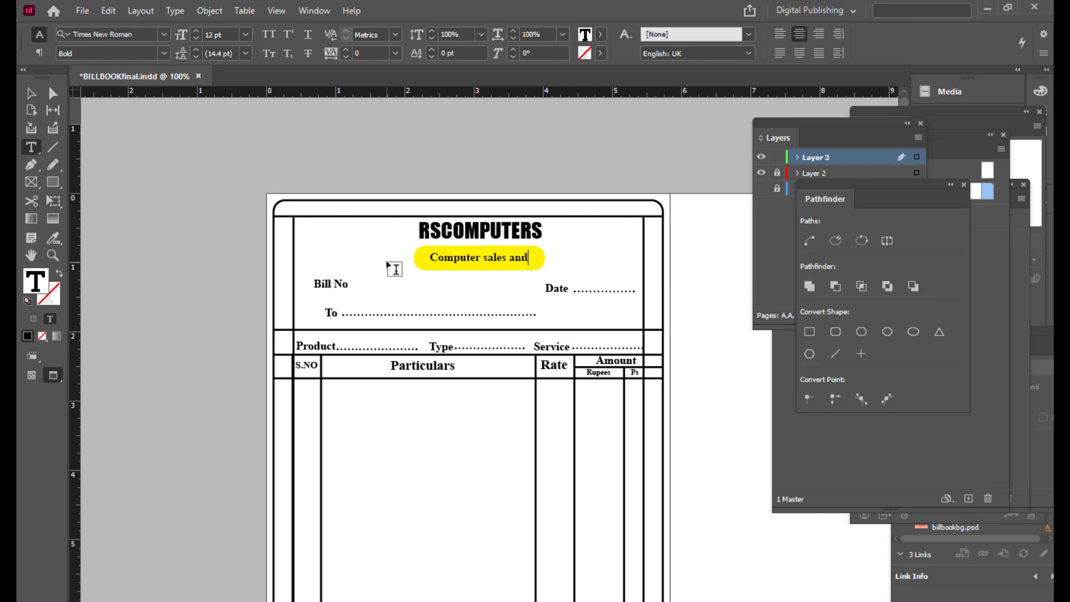
pyautogui.press('BackSpace')
pyautogui.press('BackSpace')
pyautogui.press('BackSpace')
pyautogui.write('&')
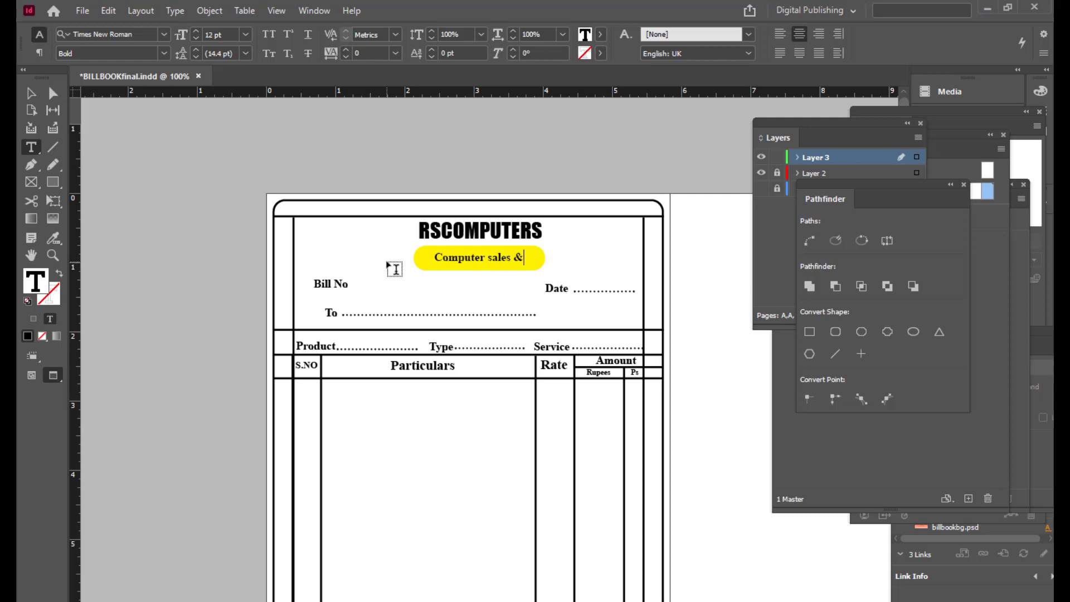
pyautogui.write(' sER')
pyautogui.press('BackSpace')
pyautogui.press('BackSpace')
pyautogui.press('BackSpace')
pyautogui.write('Serive')
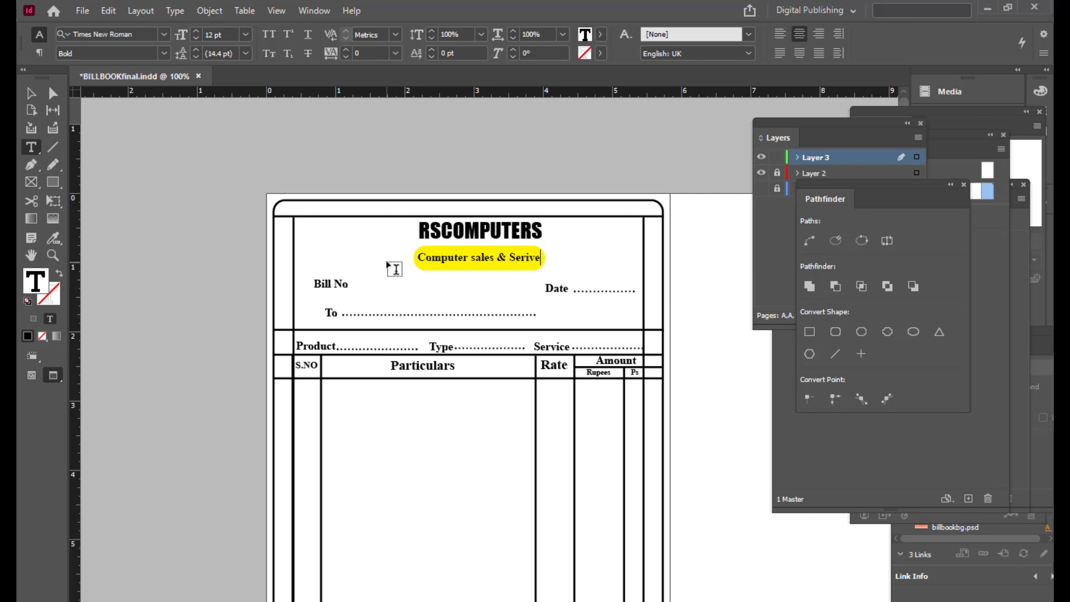
pyautogui.write('c')
pyautogui.press('BackSpace')
pyautogui.press('BackSpace')
pyautogui.press('BackSpace')
pyautogui.press('BackSpace')
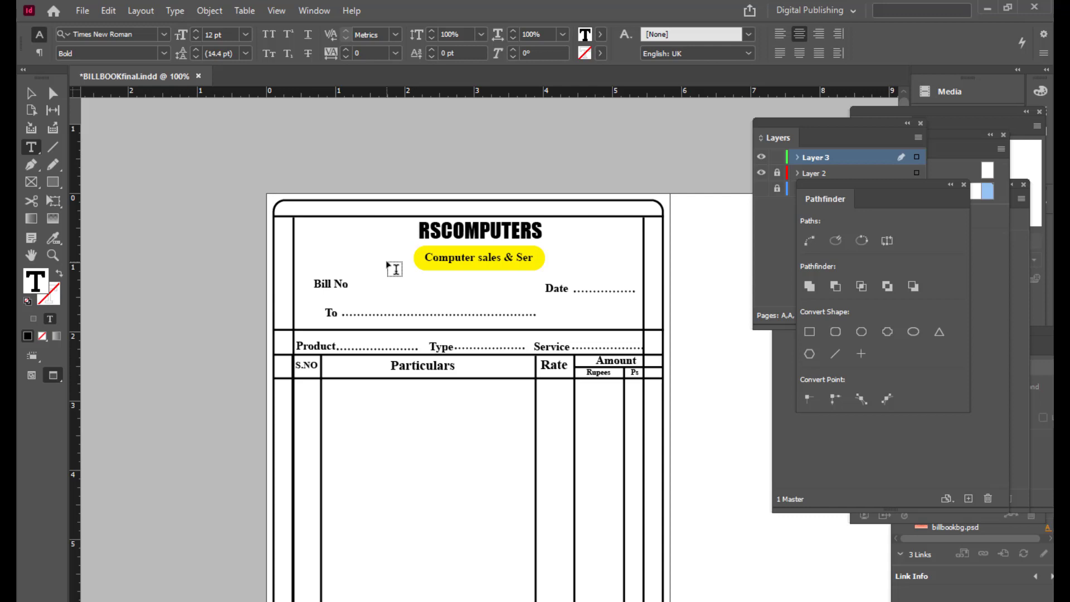
pyautogui.write('vice')
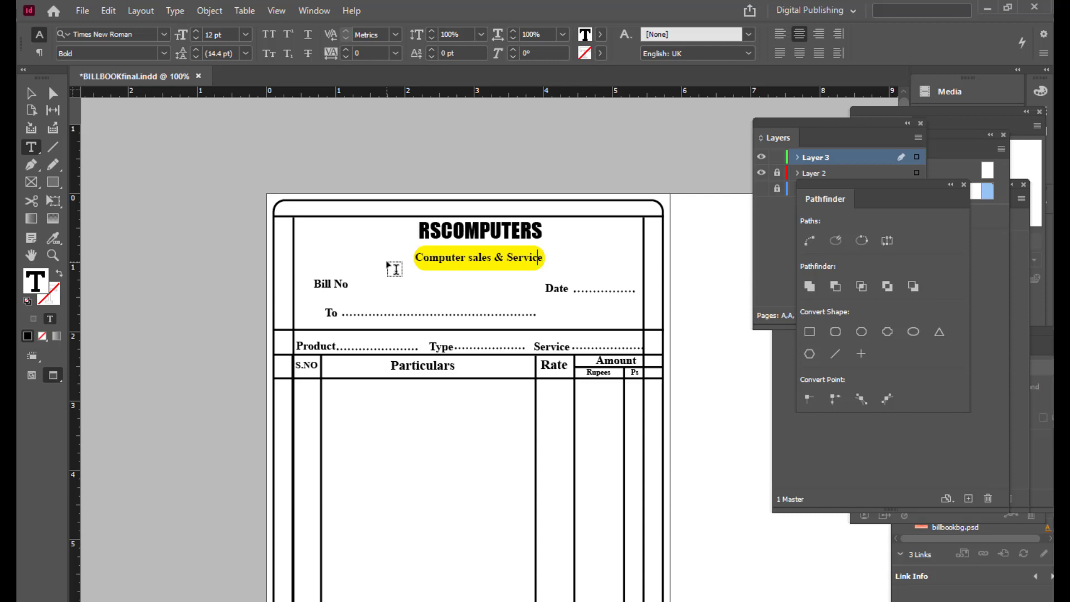
# Step: Capitalize the word "sales" in the tagline so it reads "Computer Sales & Service"
pyautogui.hotkey('ctrl', 'Left')
pyautogui.press('BackSpace')
pyautogui.write('S')
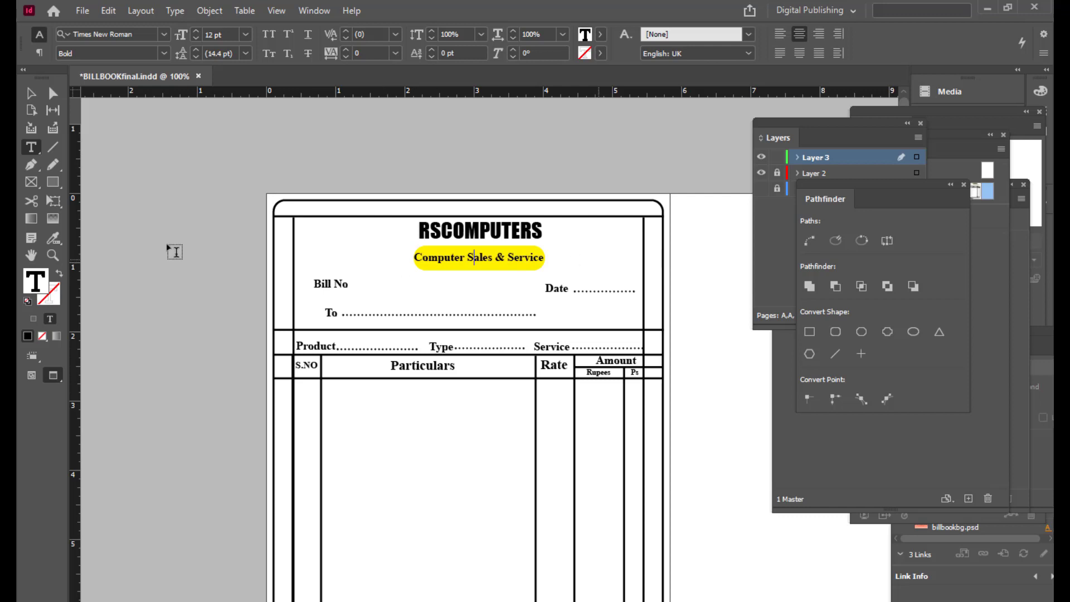
# Step: Reduce the whole Computer Sales & Service tagline to 10 pt and finish editing the text
pyautogui.moveTo(544, 256); pyautogui.dragTo(392, 260)
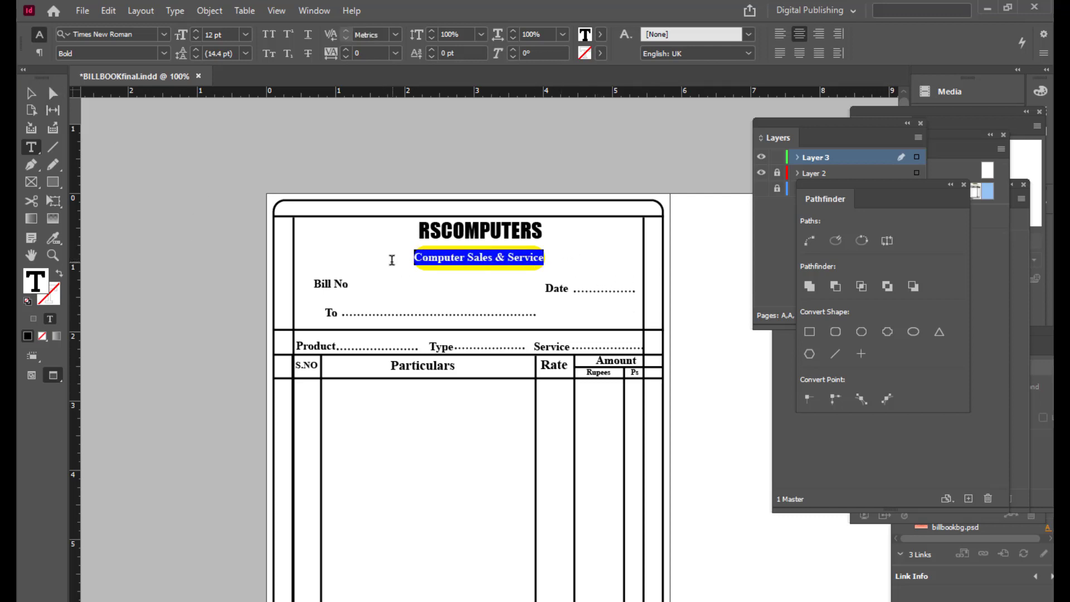
pyautogui.hotkey('ctrl', 'shift', ',')
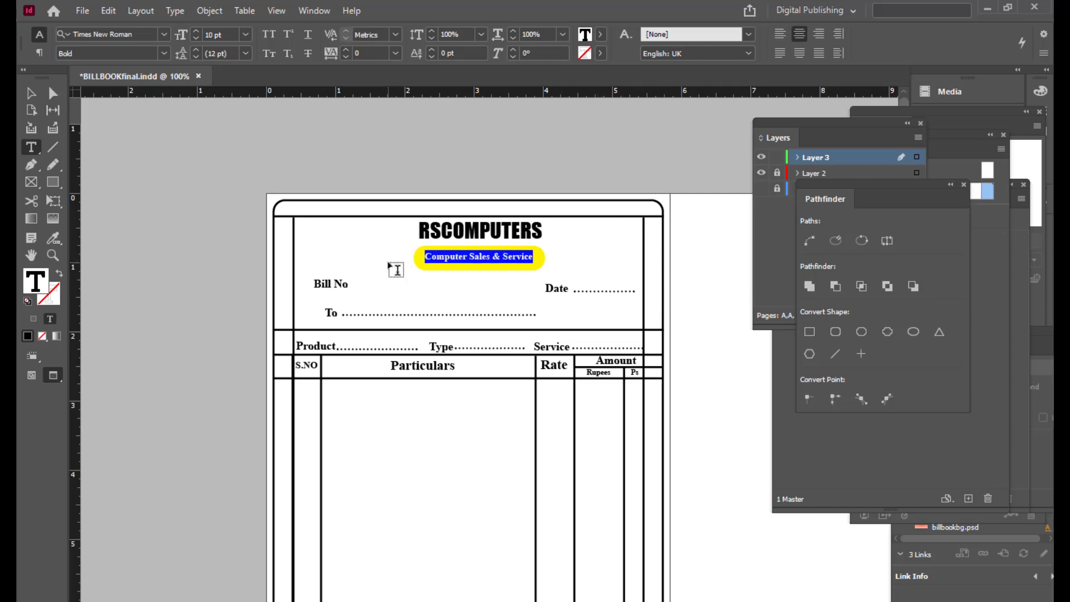
pyautogui.press('Escape')
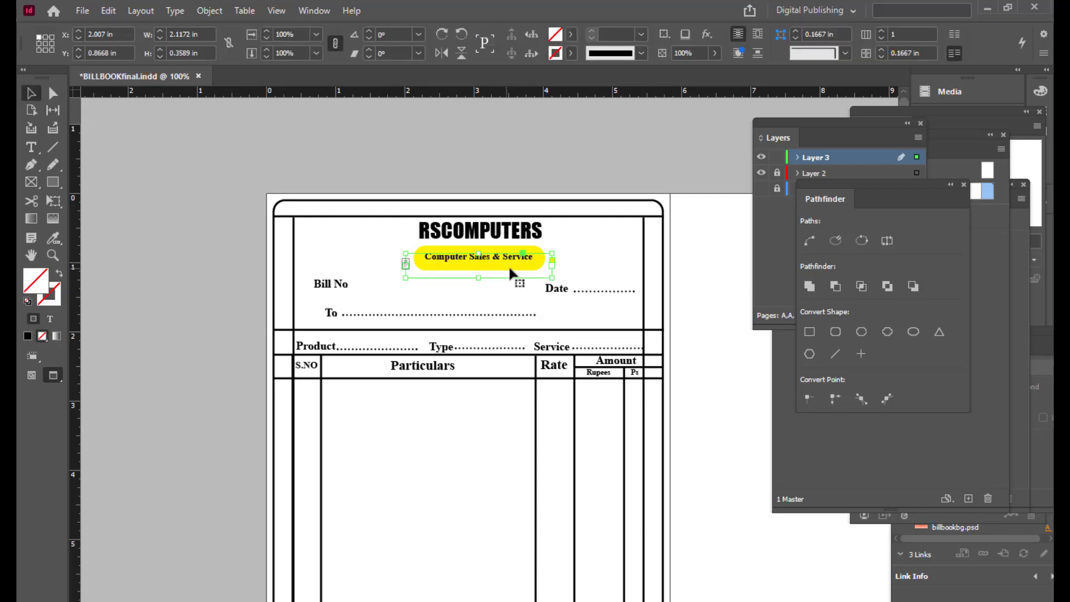
# Step: Nudge the yellow rounded box and the tagline frame slightly up toward the RSCOMPUTERS heading, then leave everything deselected
pyautogui.click(540, 252)
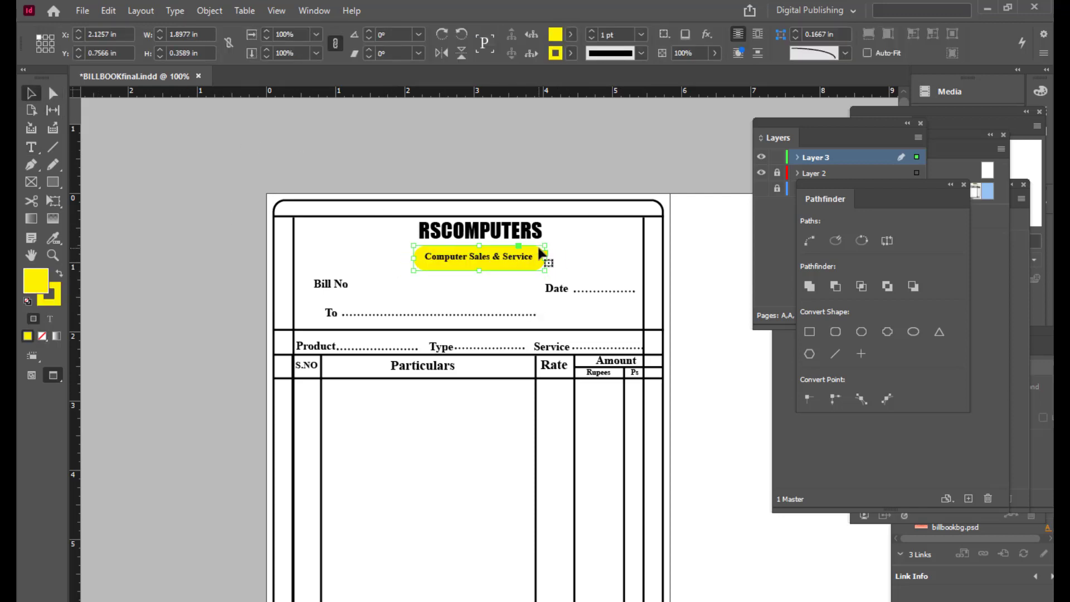
pyautogui.press('Up')
pyautogui.press('Up')
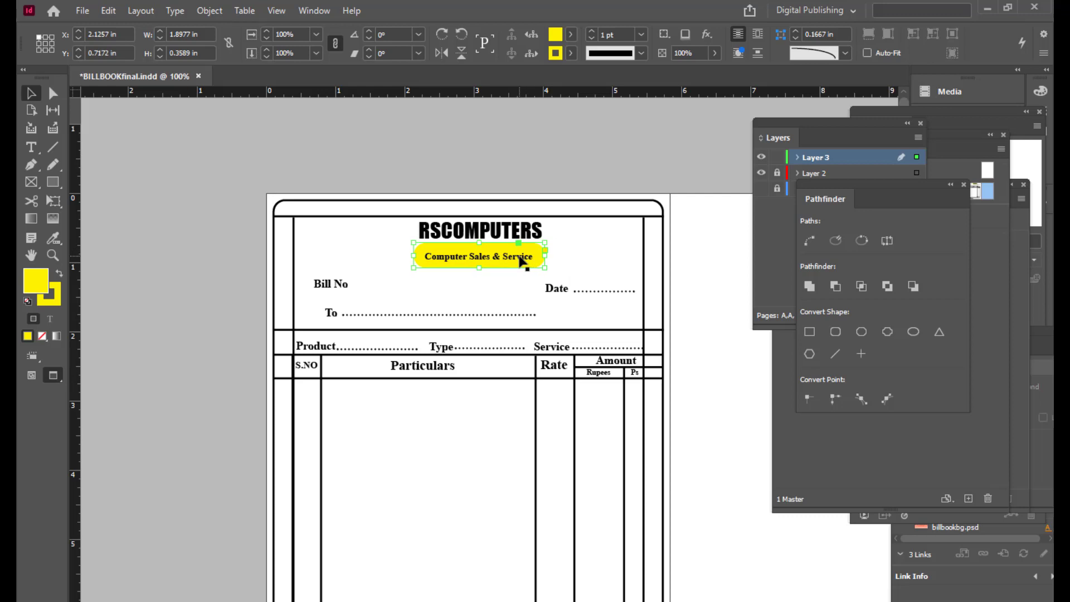
pyautogui.click(520, 258)
pyautogui.press('Up')
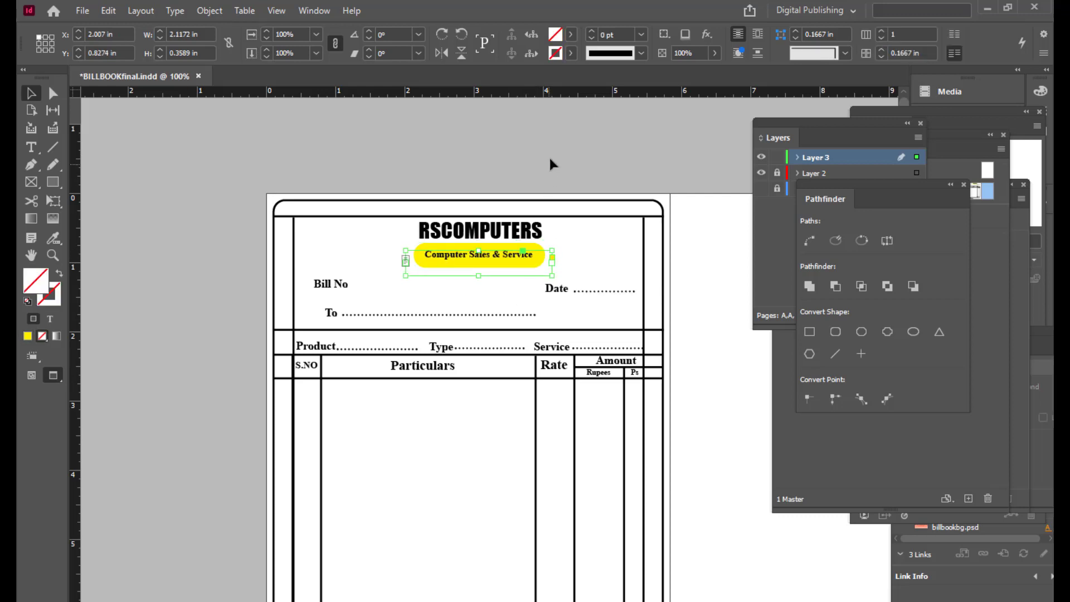
pyautogui.click(549, 154)
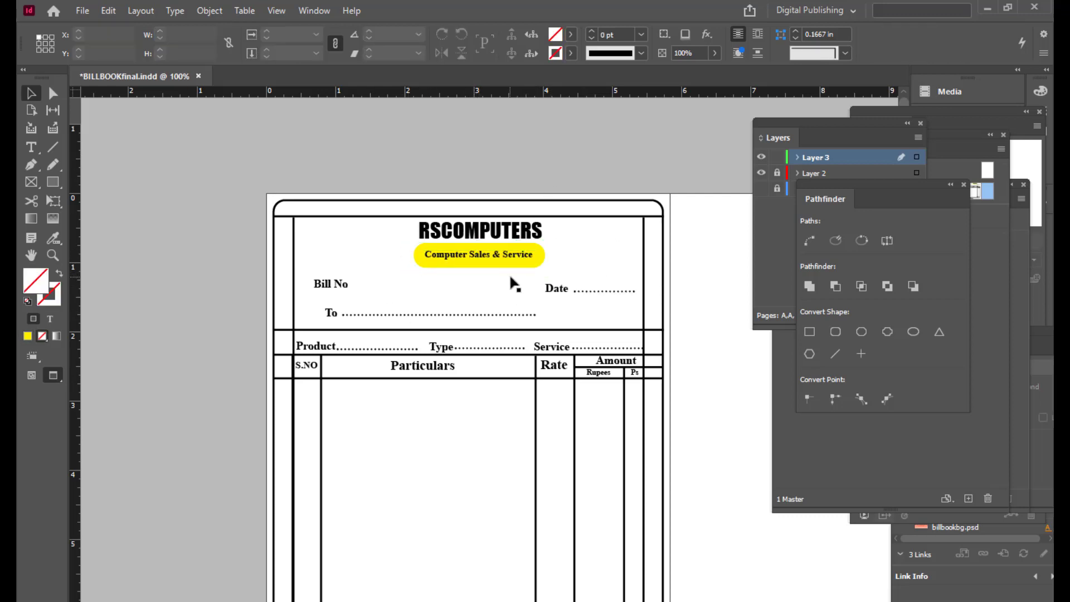
# Step: Switch to the BILLBOOKCONTENT file in Notepad, copy the shop's address line and minimize Notepad to return to InDesign
pyautogui.hotkey('alt', 'Tab')
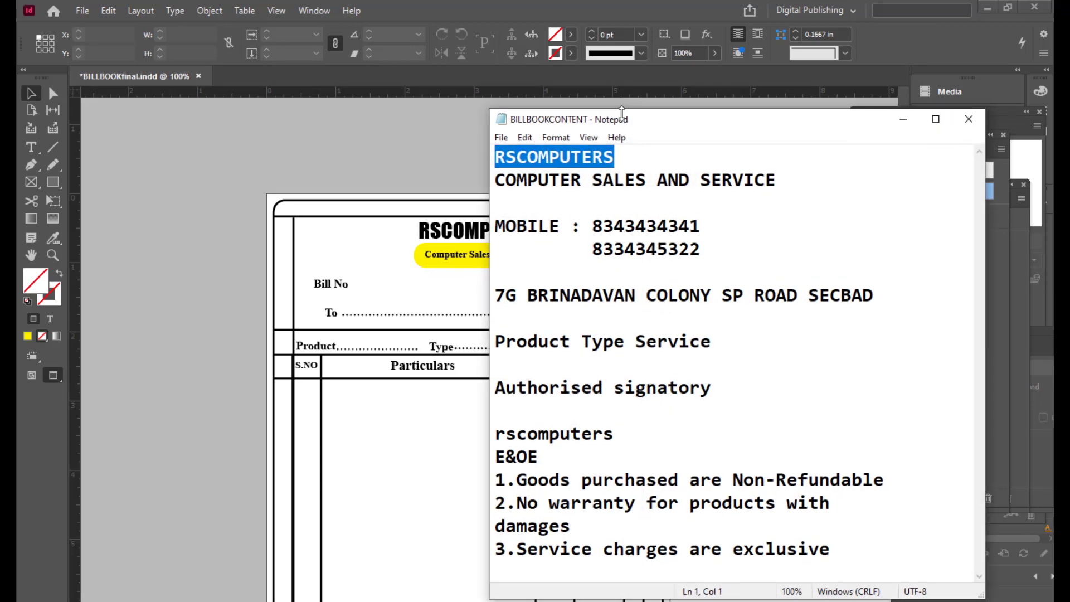
pyautogui.moveTo(671, 115); pyautogui.dragTo(588, 110)
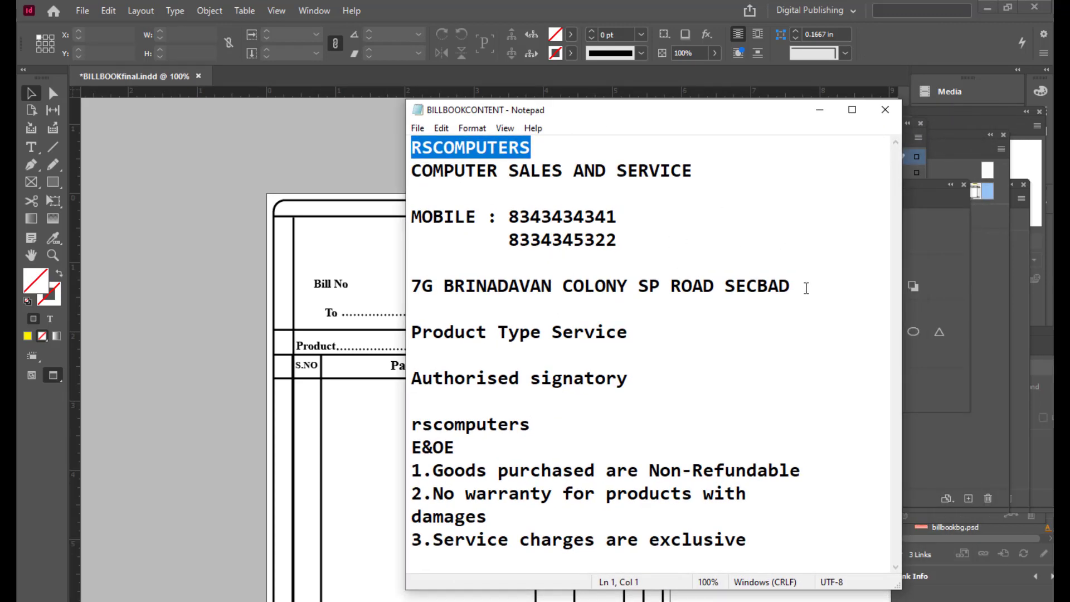
pyautogui.moveTo(809, 291); pyautogui.dragTo(303, 285)
pyautogui.rightClick(527, 291)
pyautogui.click(558, 339)
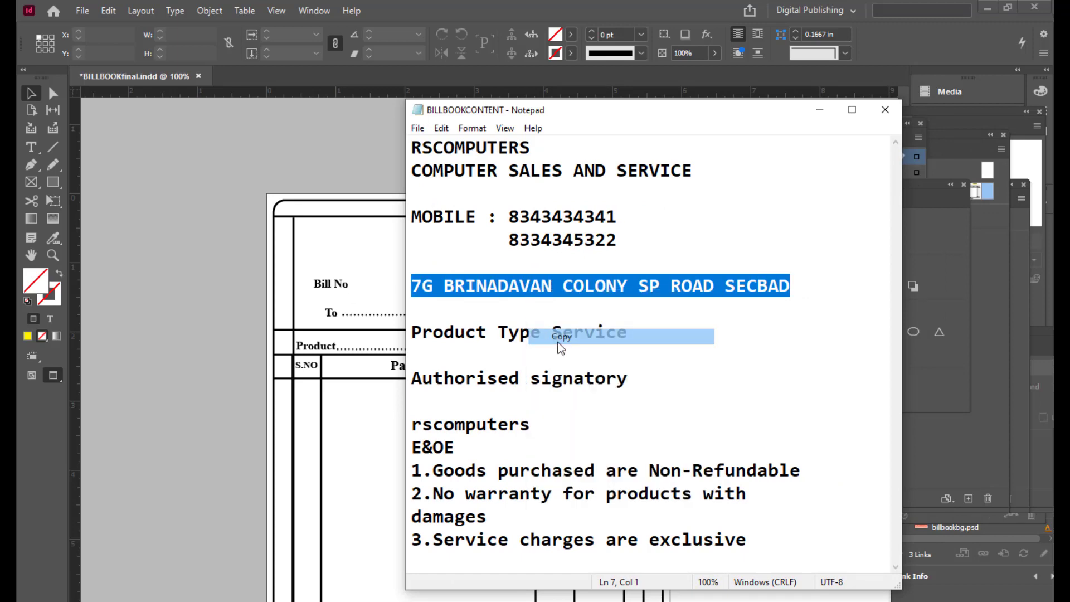
pyautogui.click(818, 109)
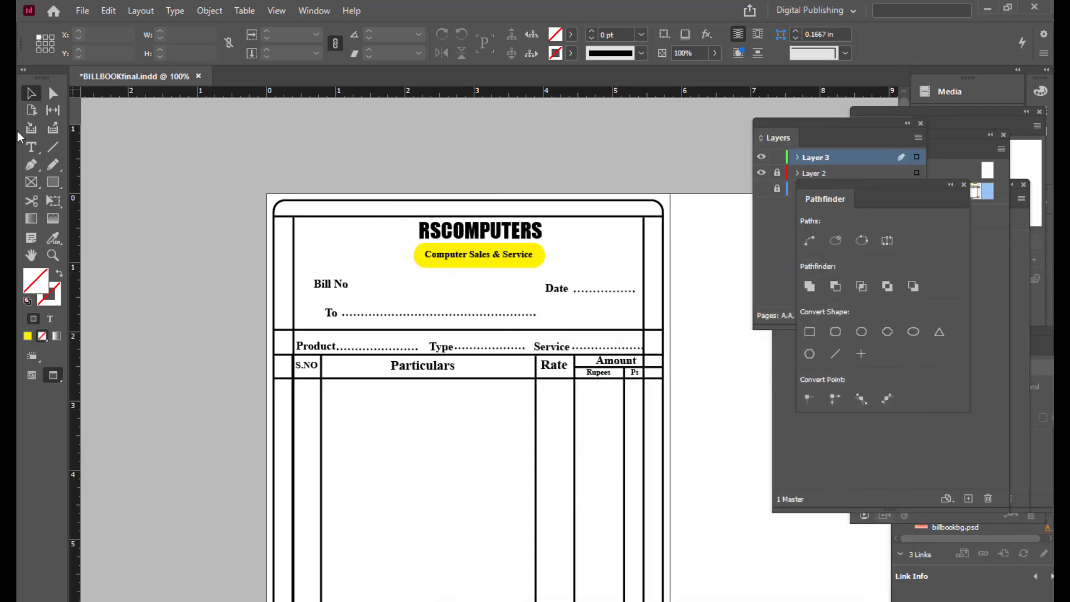
# Step: Draw a text frame about 2.2 in wide by 0.36 in high below the yellow box and paste the shop address into it
pyautogui.click(30, 148)
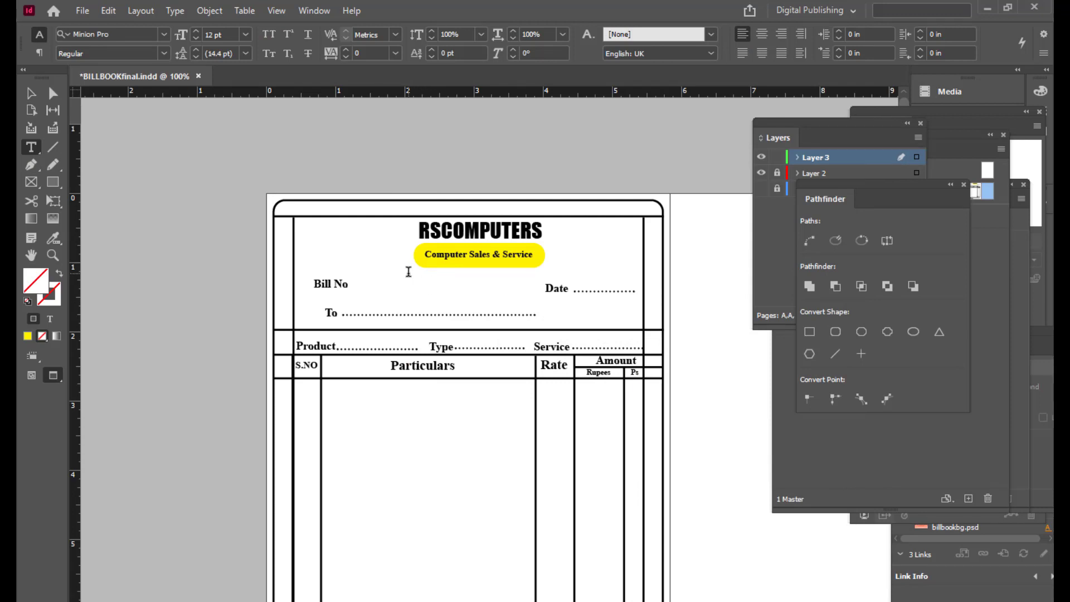
pyautogui.moveTo(418, 281); pyautogui.dragTo(573, 304)
pyautogui.hotkey('ctrl', 'v')
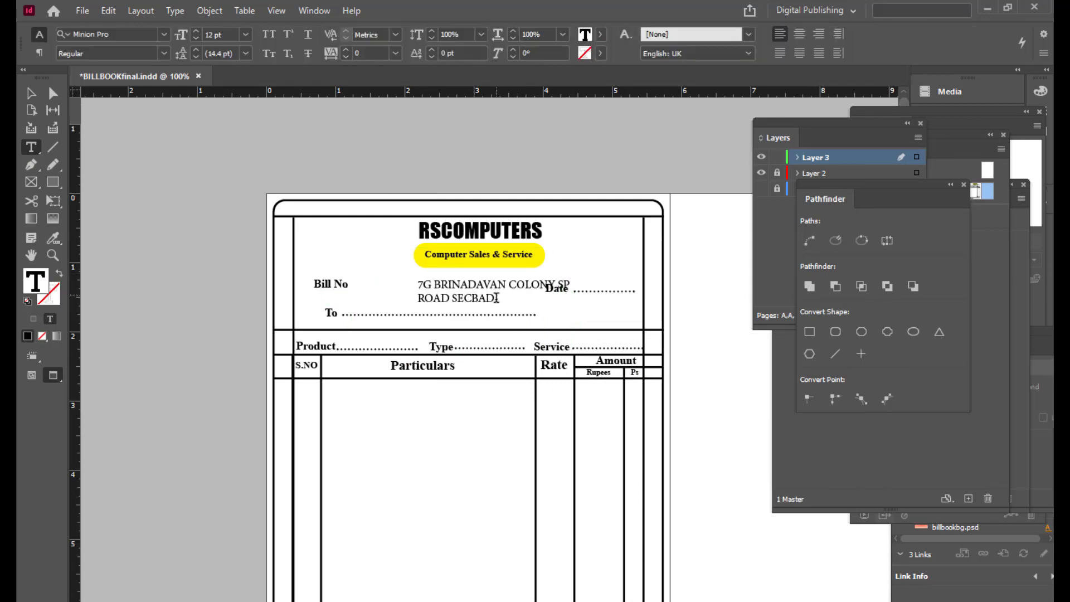
# Step: Format the pasted shop address in Times New Roman Bold at 6 pt
pyautogui.hotkey('ctrl', 'a')
pyautogui.hotkey('ctrl', 'shift', ',')
pyautogui.hotkey('ctrl', 'shift', ',')
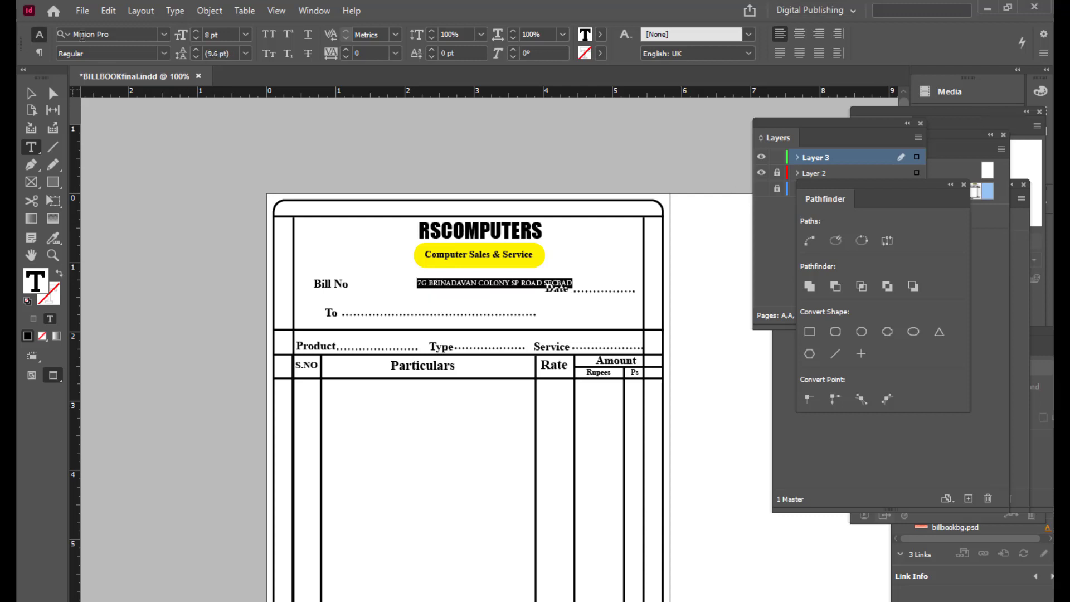
pyautogui.click(120, 34)
pyautogui.write('Times New Roman')
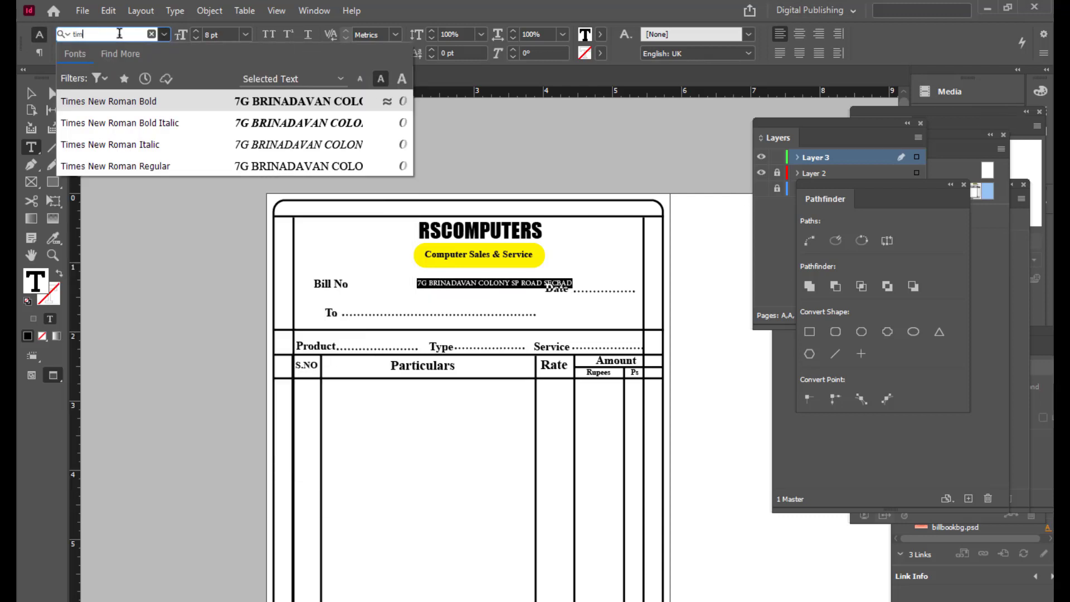
pyautogui.press('Return')
pyautogui.hotkey('ctrl', 'shift', 'b')
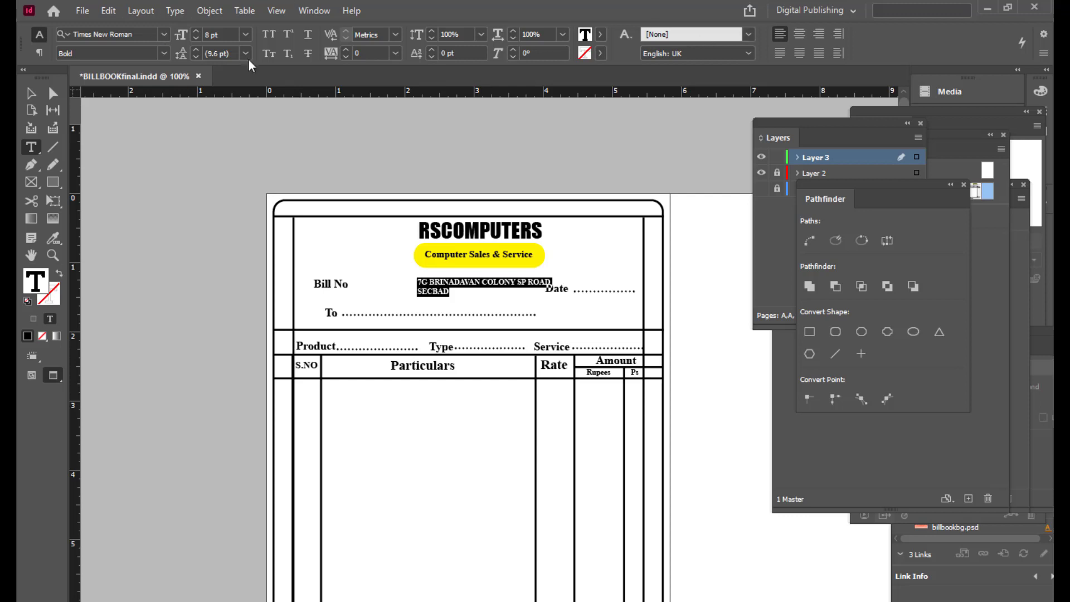
pyautogui.hotkey('ctrl', 'shift', ',')
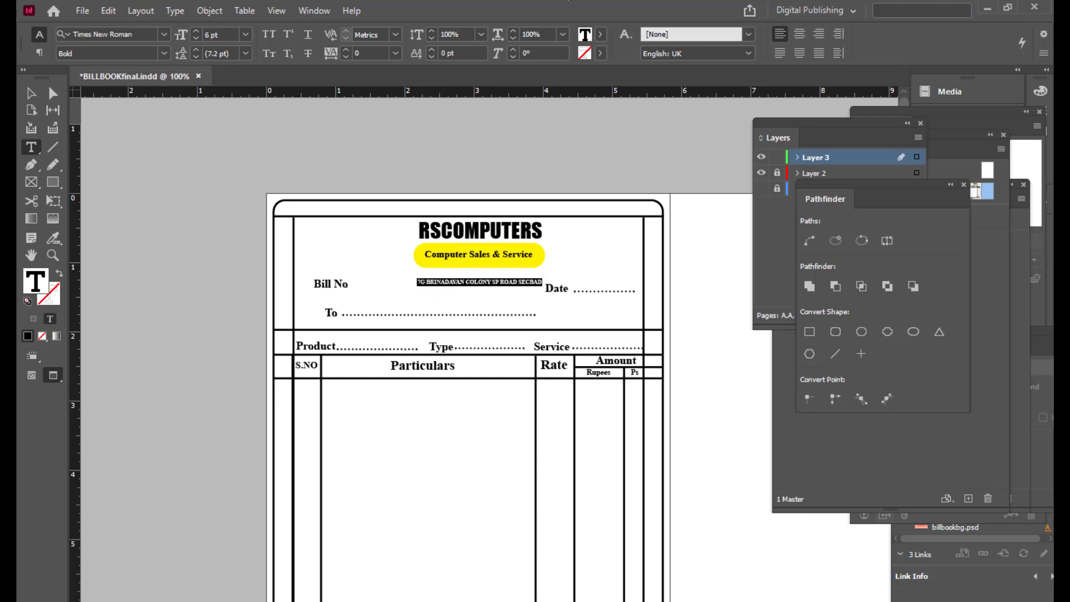
# Step: Center-align the shop address text and move its frame directly beneath the yellow tagline box
pyautogui.click(31, 94)
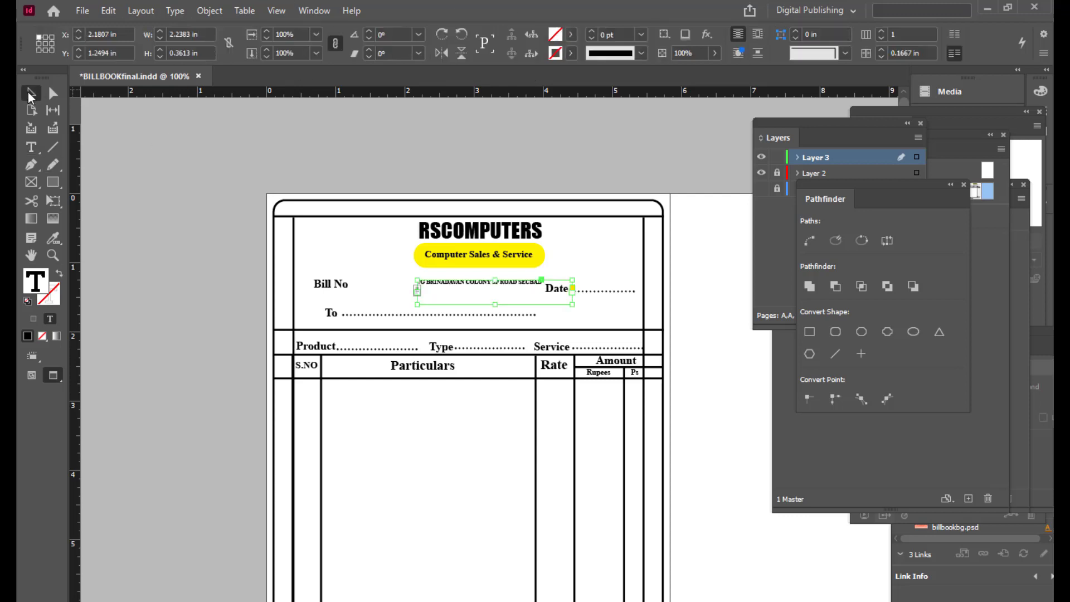
pyautogui.click(31, 148)
pyautogui.moveTo(545, 281); pyautogui.dragTo(415, 282)
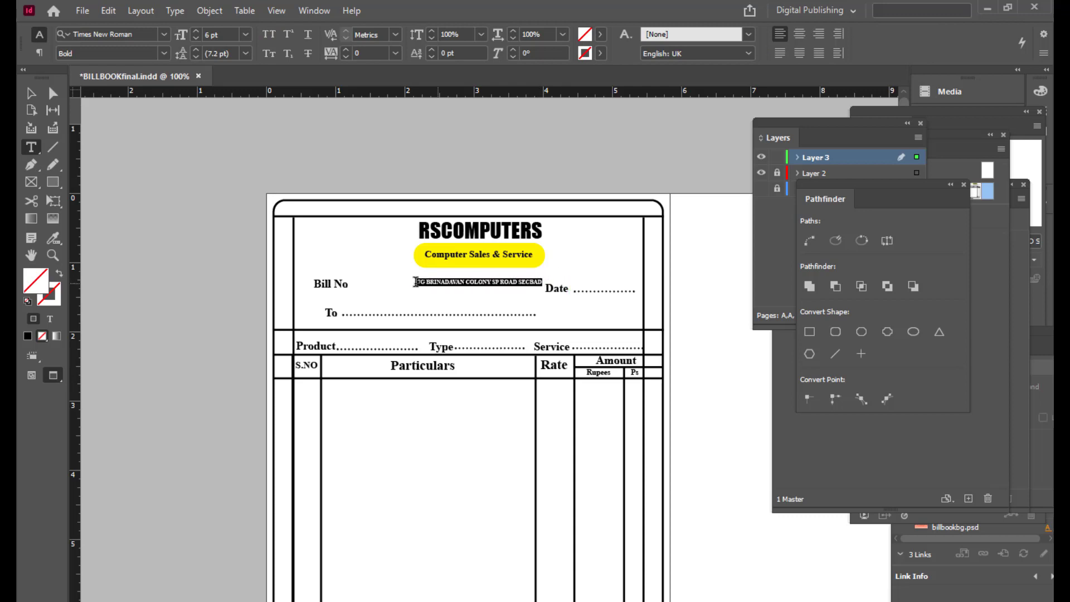
pyautogui.click(799, 34)
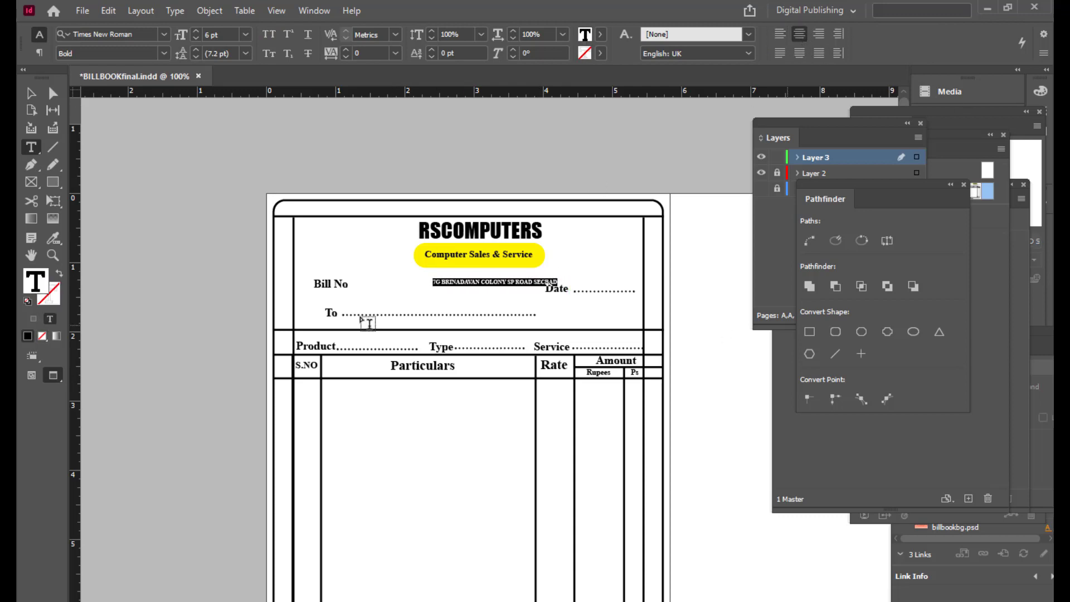
pyautogui.click(31, 94)
pyautogui.moveTo(489, 282); pyautogui.dragTo(484, 278)
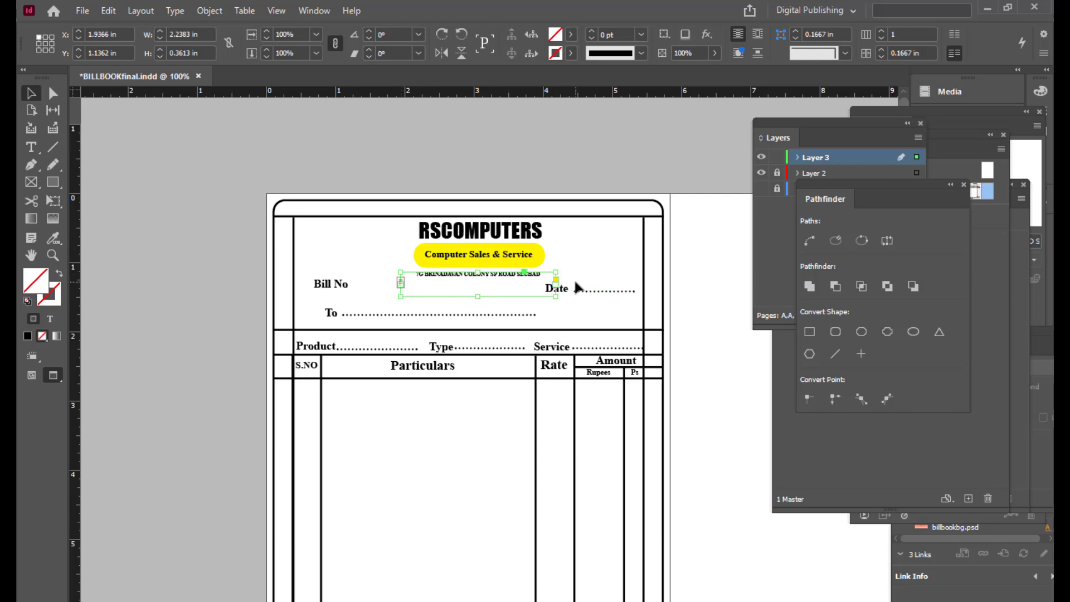
# Step: Draw a text frame about 1.5 in wide by 0.67 in high beside the RSCOMPUTERS heading, above Bill No
pyautogui.click(450, 164)
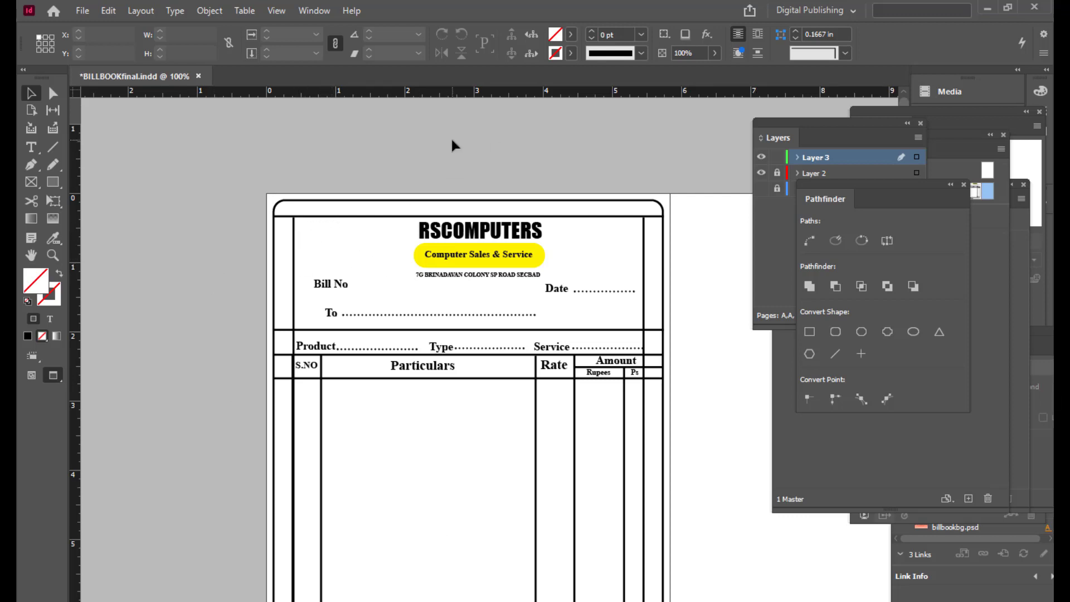
pyautogui.scroll(-5, 453, 146)
pyautogui.scroll(4, 454, 146)
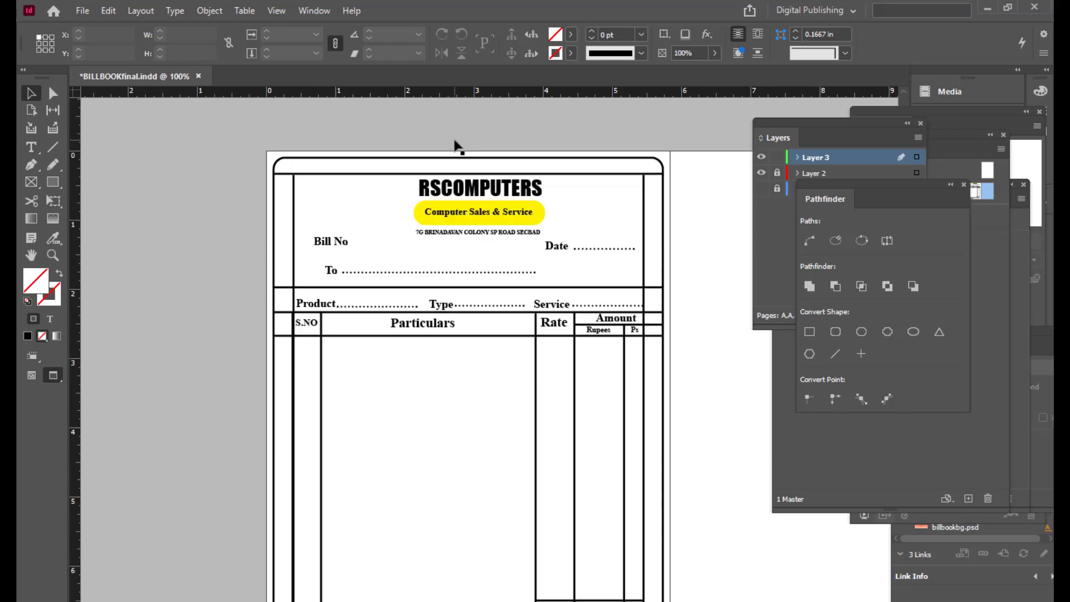
pyautogui.scroll(1, 454, 146)
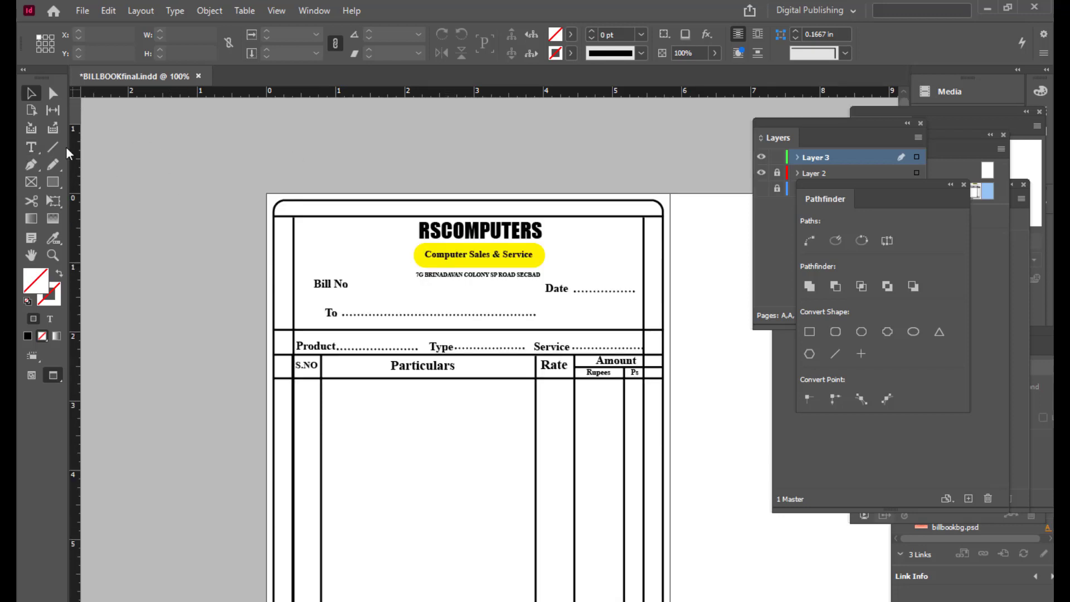
pyautogui.click(32, 147)
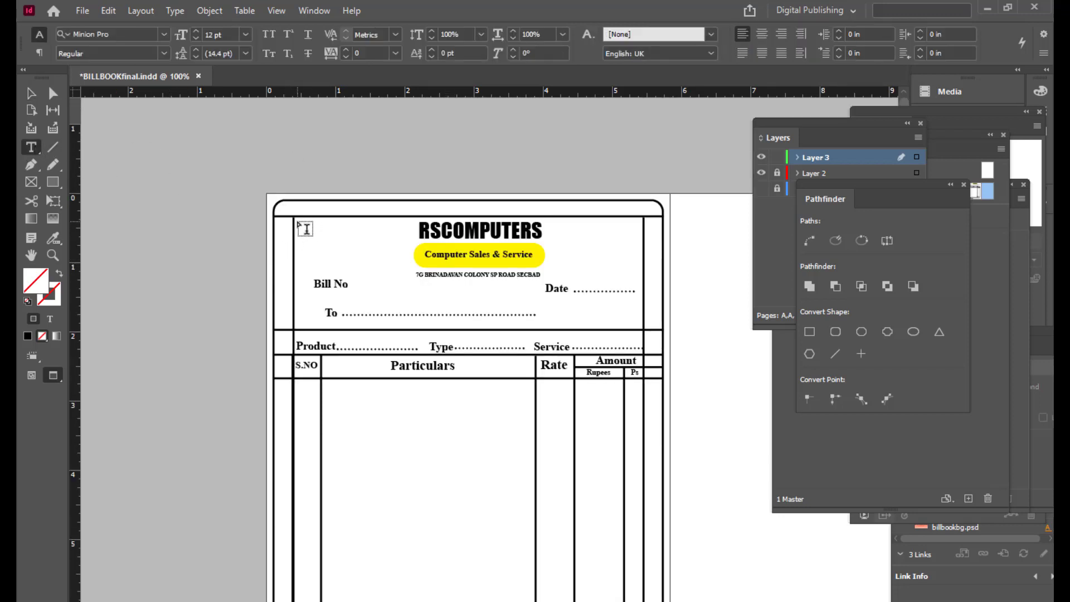
pyautogui.moveTo(297, 222); pyautogui.dragTo(403, 268)
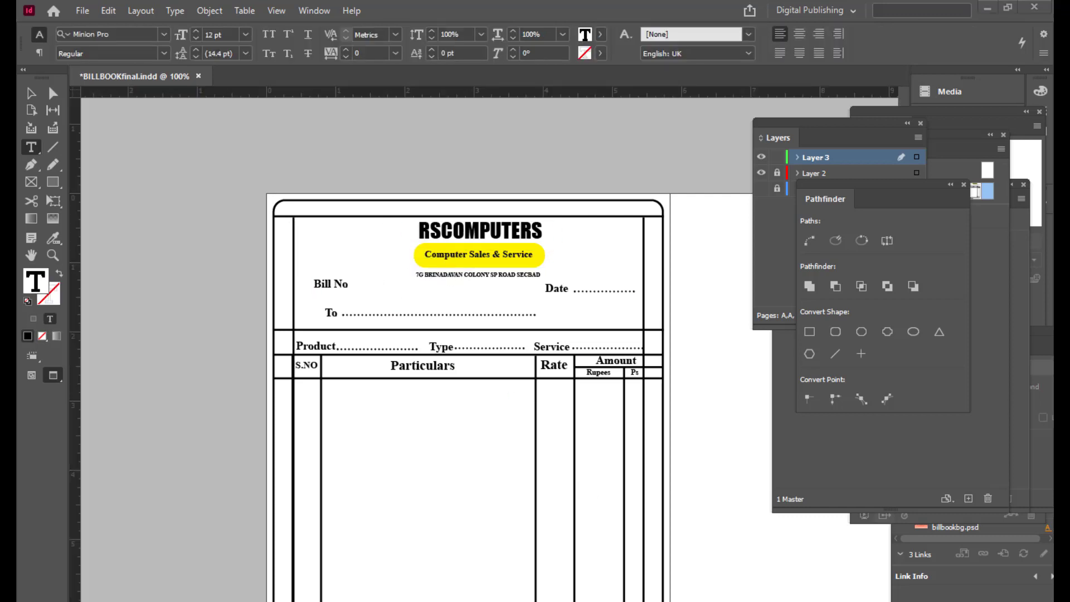
# Step: Switch to the BILLBOOKCONTENT file in Notepad, copy the two lines of mobile numbers and return to InDesign
pyautogui.hotkey('alt', 'Tab')
pyautogui.moveTo(644, 239); pyautogui.dragTo(399, 213)
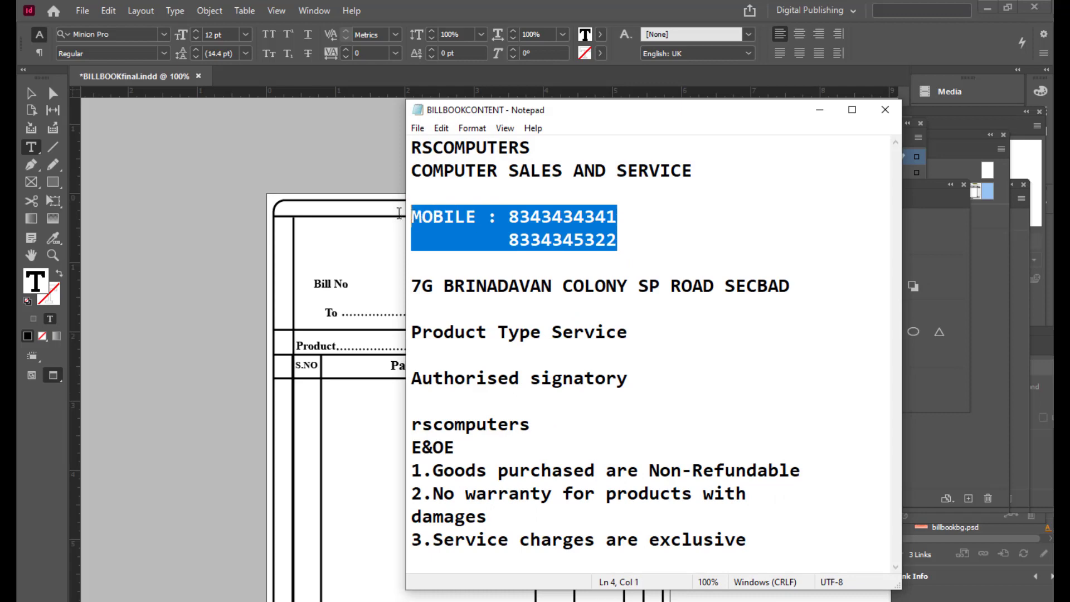
pyautogui.rightClick(558, 219)
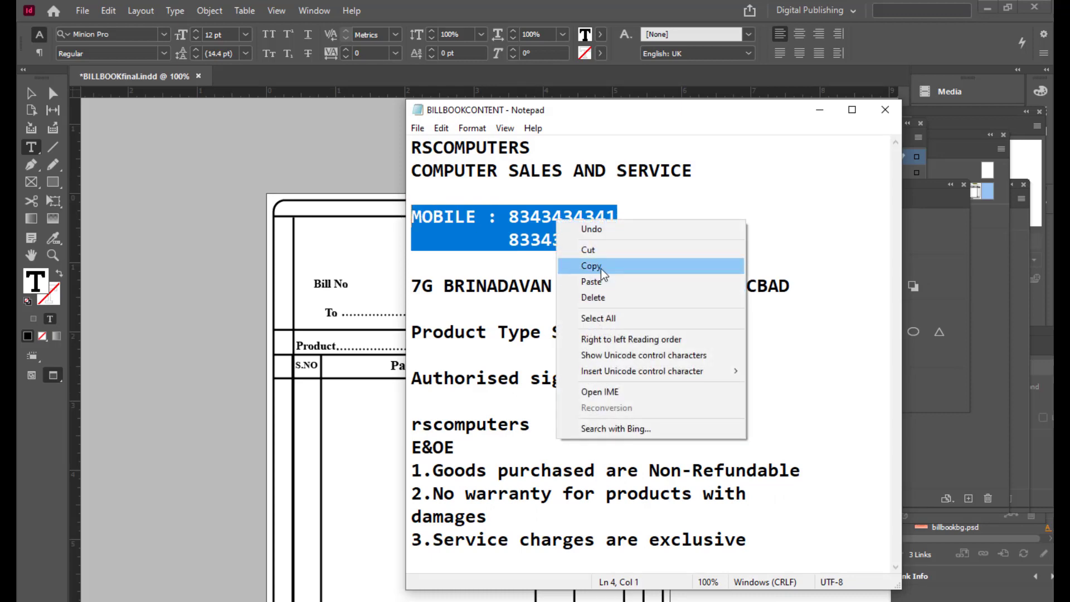
pyautogui.click(597, 266)
pyautogui.hotkey('alt', 'Tab')
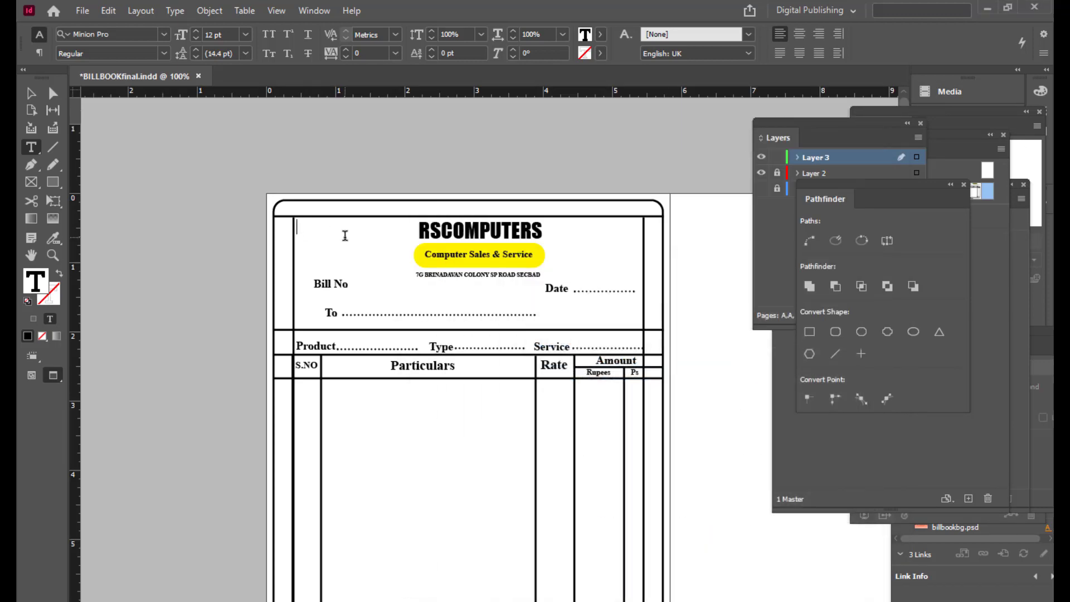
# Step: Paste the mobile numbers into the new text frame and reduce the text to 10 pt
pyautogui.click(345, 235)
pyautogui.hotkey('ctrl', 'v')
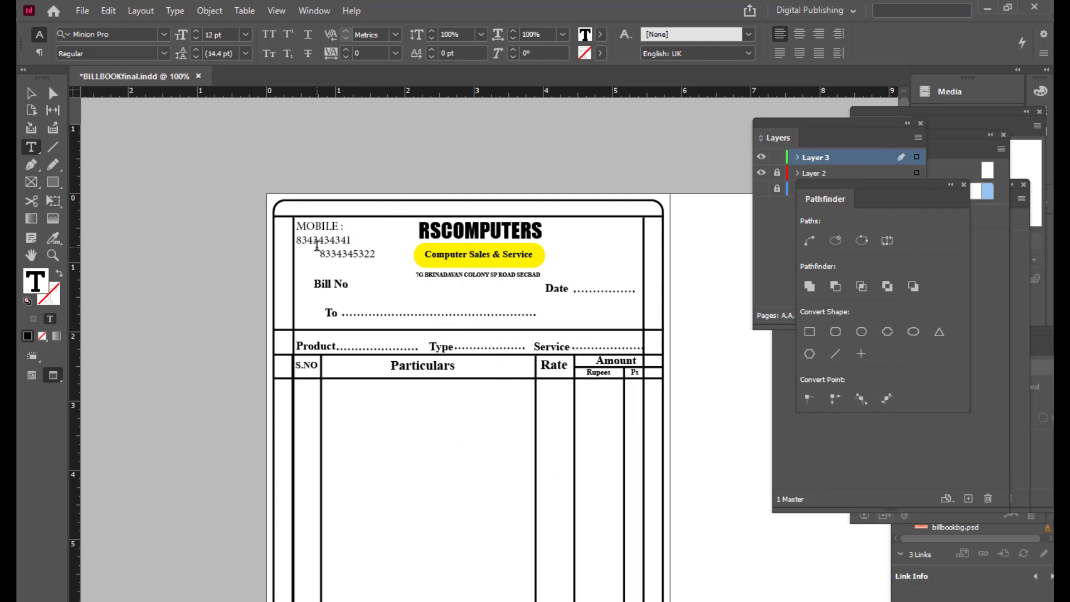
pyautogui.moveTo(377, 256); pyautogui.dragTo(286, 227)
pyautogui.hotkey('ctrl', 'shift', ',')
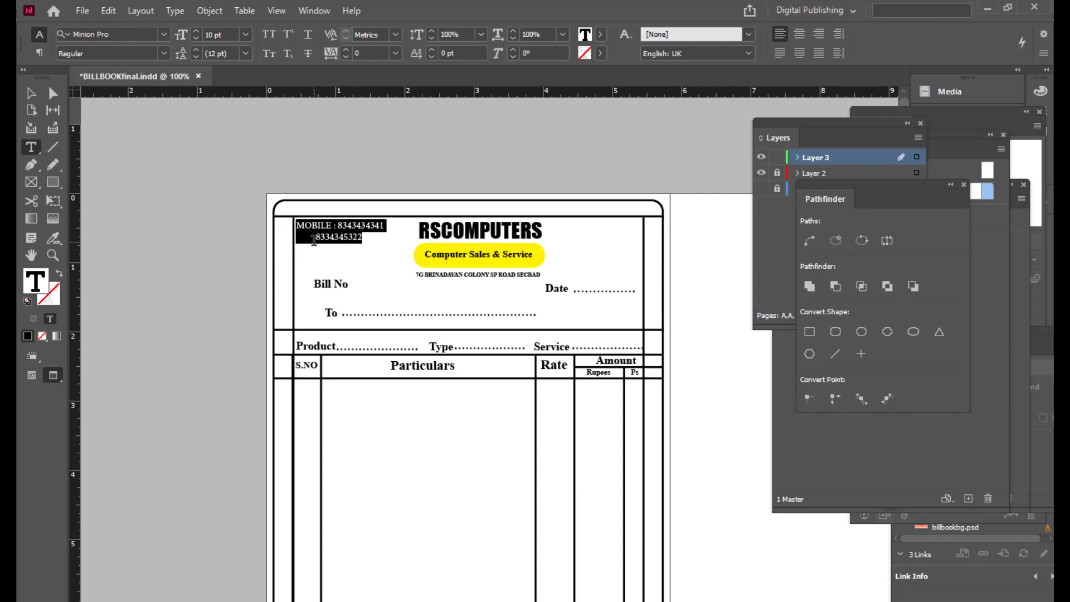
pyautogui.click(396, 251)
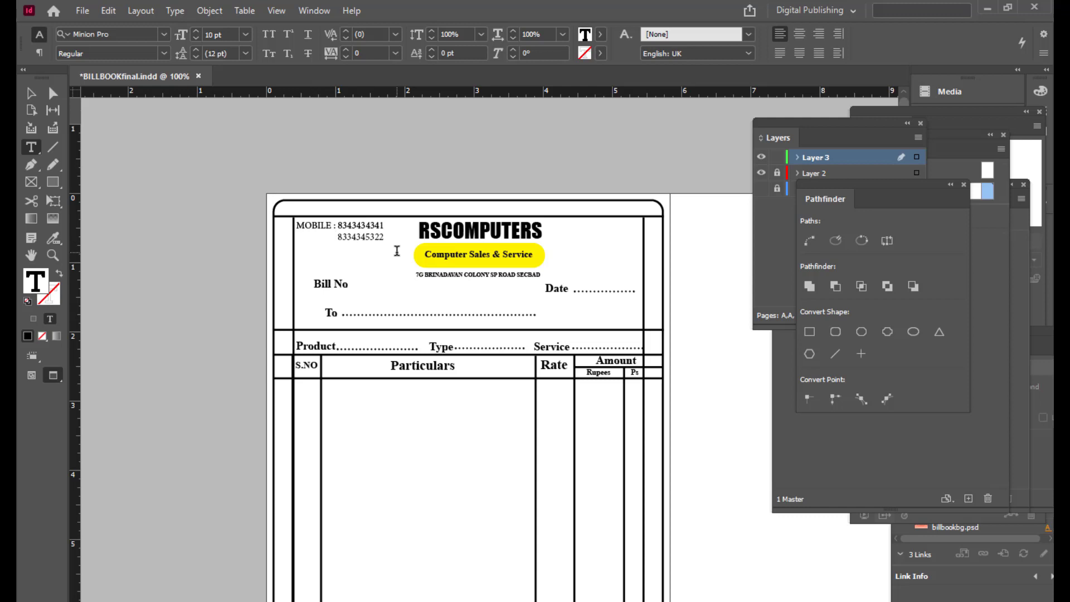
pyautogui.press('Escape')
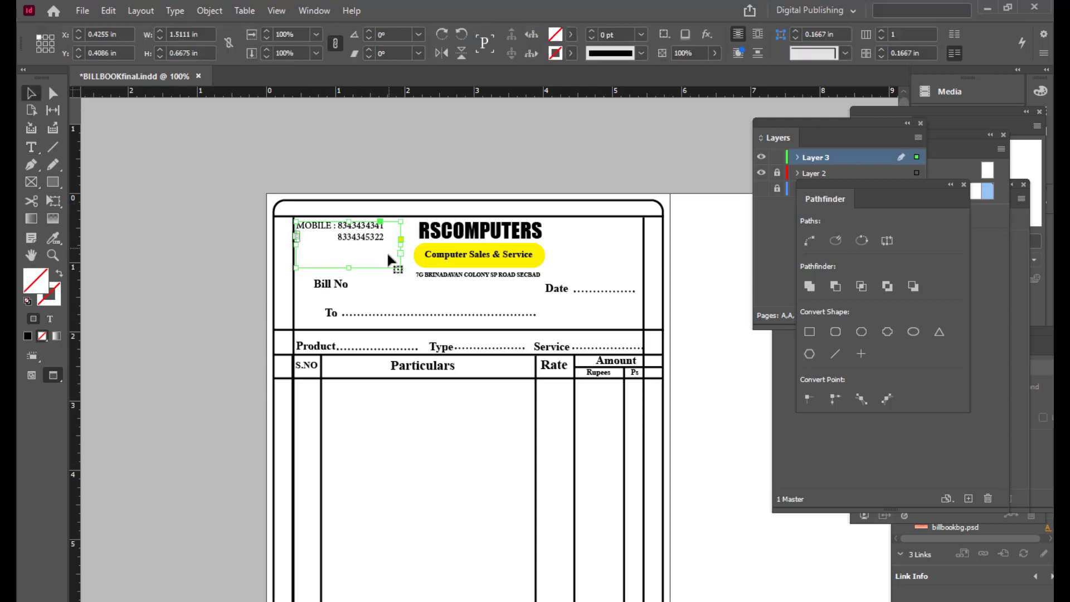
# Step: Enlarge the mobile number frame to about 1.64 by 0.74 in and format its text in Times New Roman Bold at 10 pt
pyautogui.moveTo(399, 268); pyautogui.dragTo(408, 273)
pyautogui.moveTo(359, 238); pyautogui.dragTo(248, 220)
pyautogui.click(31, 147)
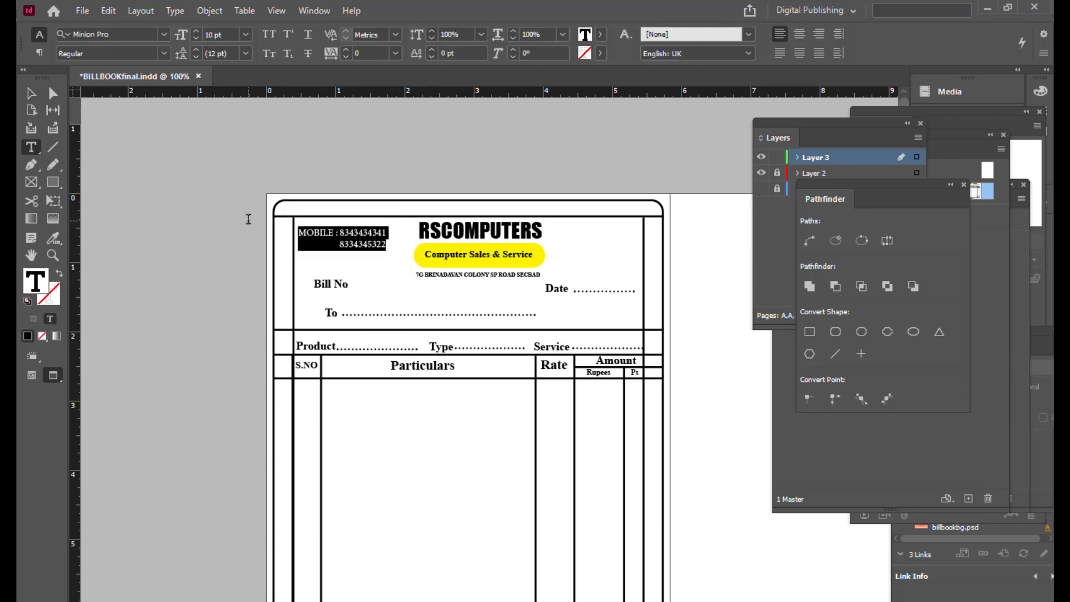
pyautogui.hotkey('ctrl', 'shift', '.')
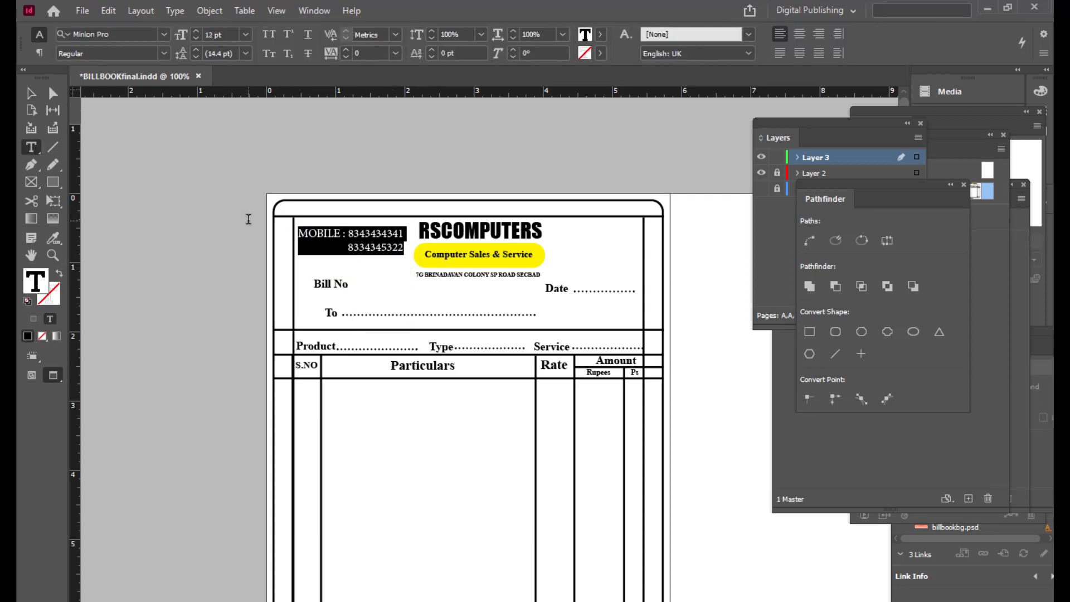
pyautogui.click(119, 34)
pyautogui.write('timk')
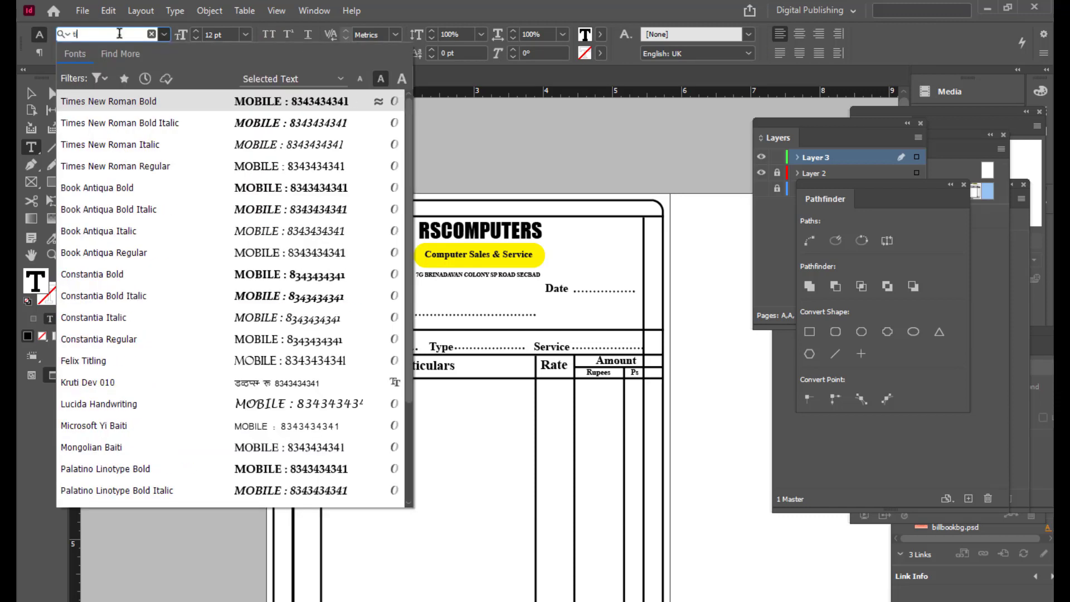
pyautogui.press('BackSpace')
pyautogui.press('BackSpace')
pyautogui.click(150, 102)
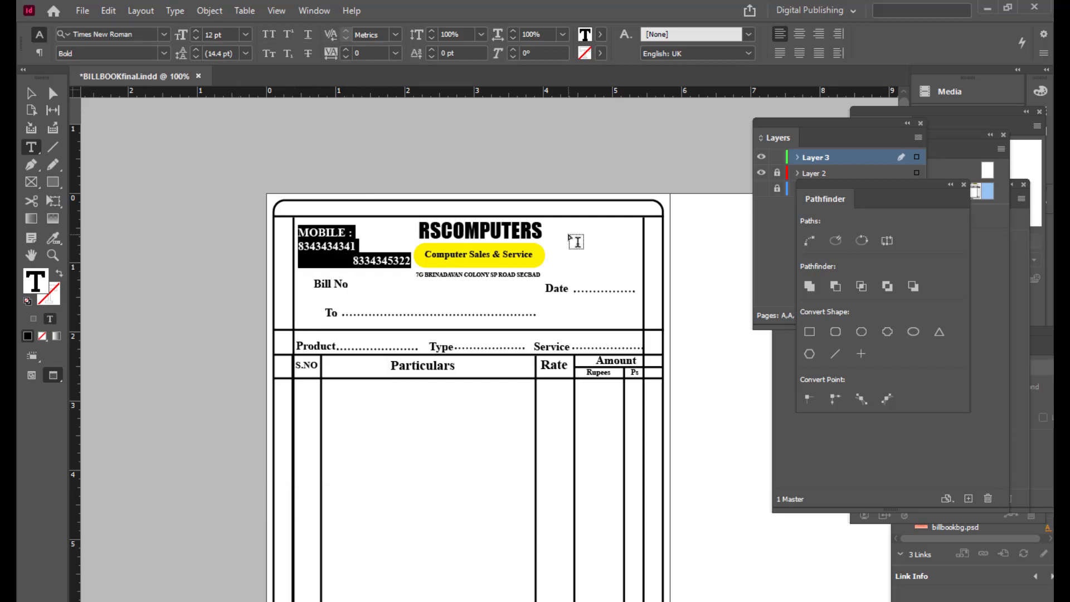
pyautogui.hotkey('ctrl', 'shift', ',')
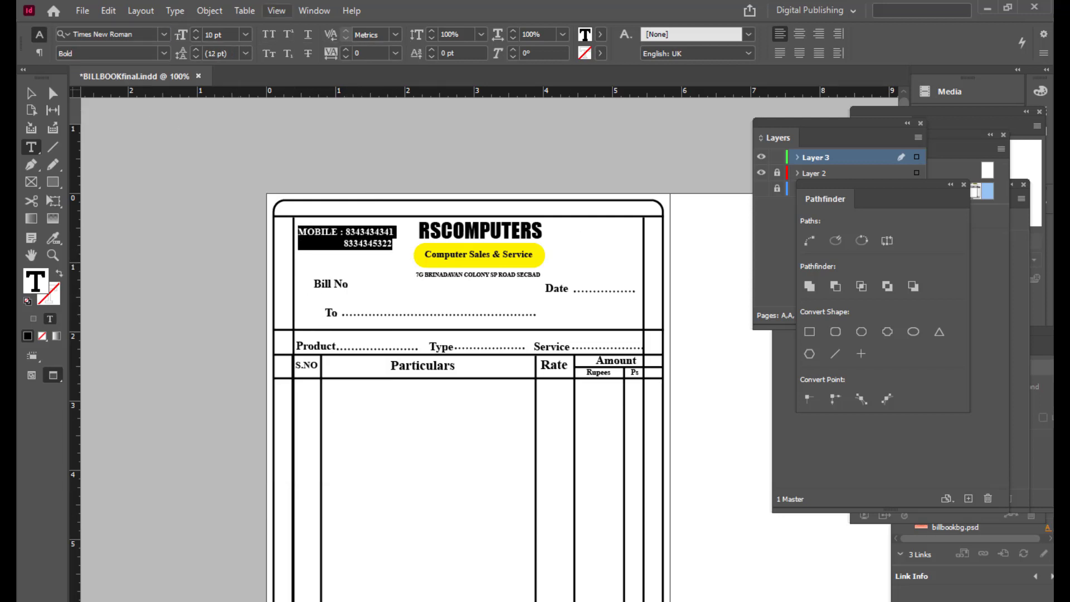
# Step: Shrink the mobile number frame so it fits more closely around its two lines of text
pyautogui.click(32, 93)
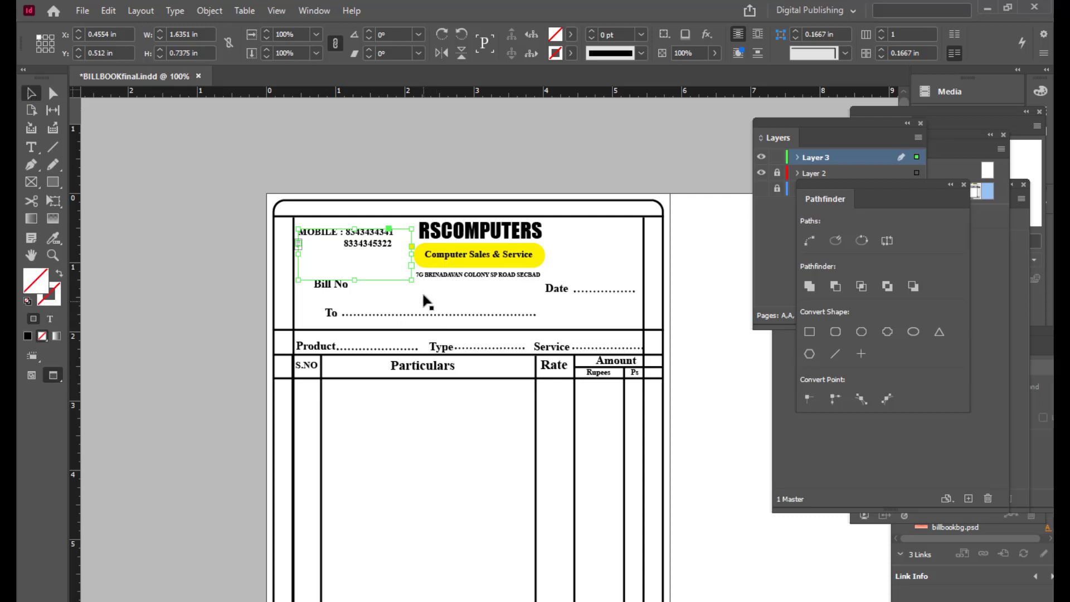
pyautogui.moveTo(411, 280); pyautogui.dragTo(405, 259)
pyautogui.click(433, 132)
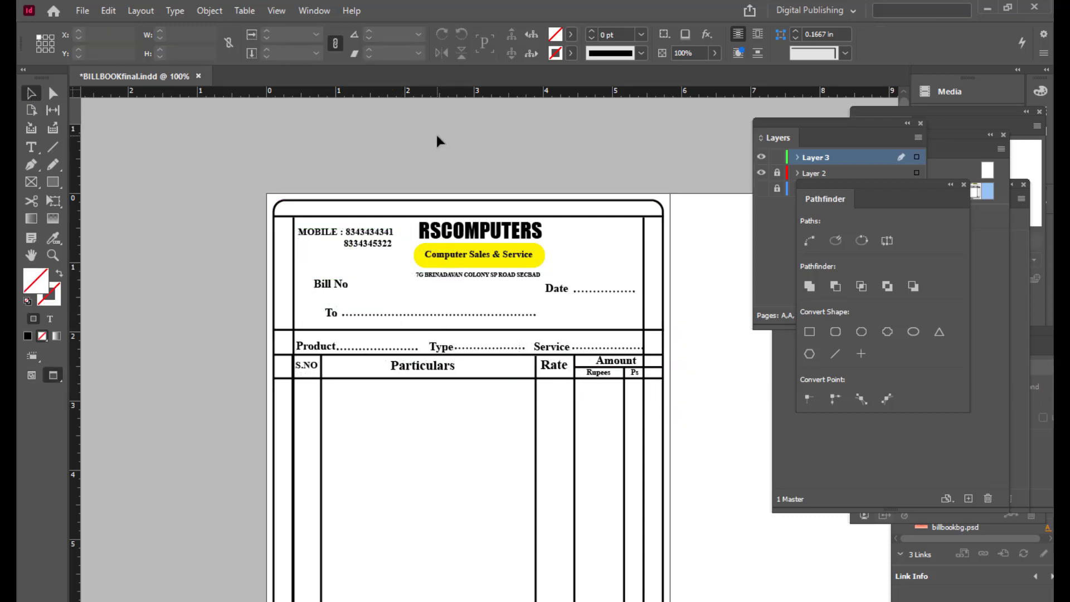
pyautogui.hotkey('ctrl', '-')
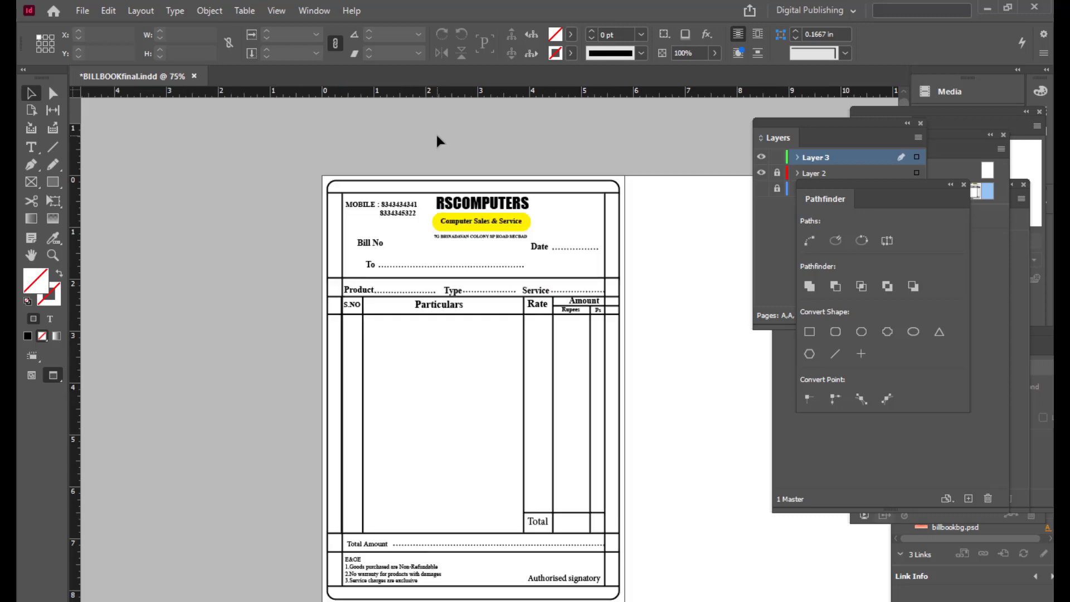
pyautogui.scroll(-2, 697, 239)
pyautogui.scroll(2, 697, 238)
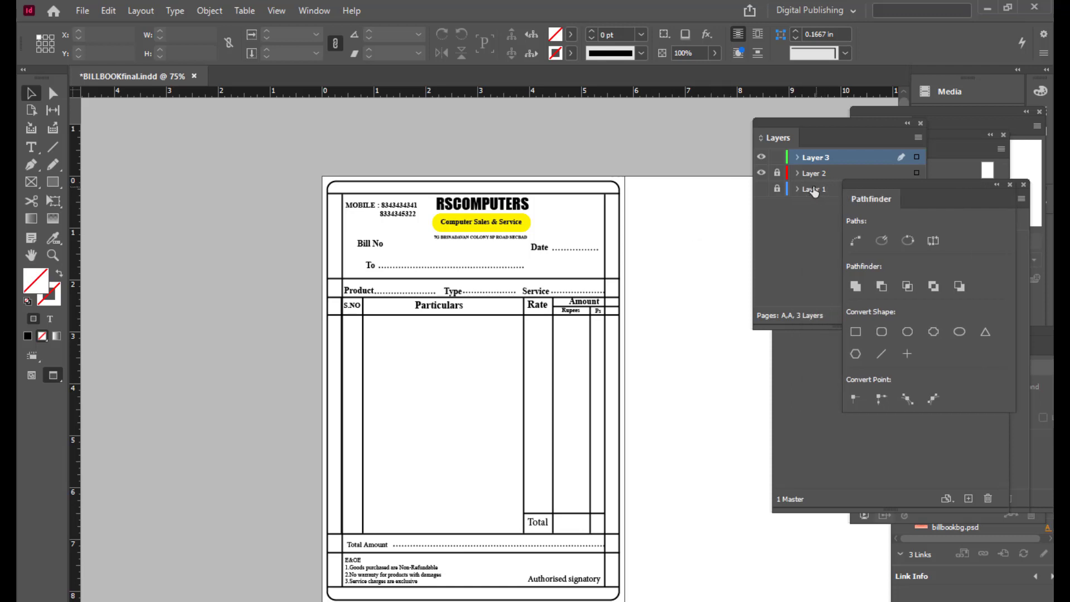
# Step: Unlock Layer 1 and Layer 2, and show only Layer 1 by hiding Layer 2 and Layer 3
pyautogui.click(776, 173)
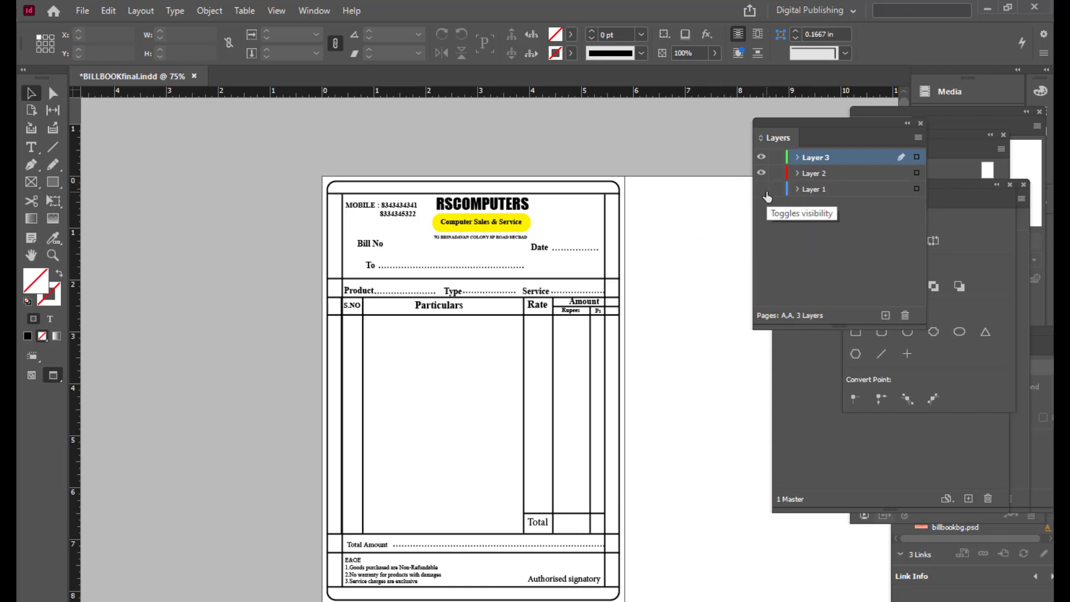
pyautogui.moveTo(771, 118); pyautogui.dragTo(778, 114)
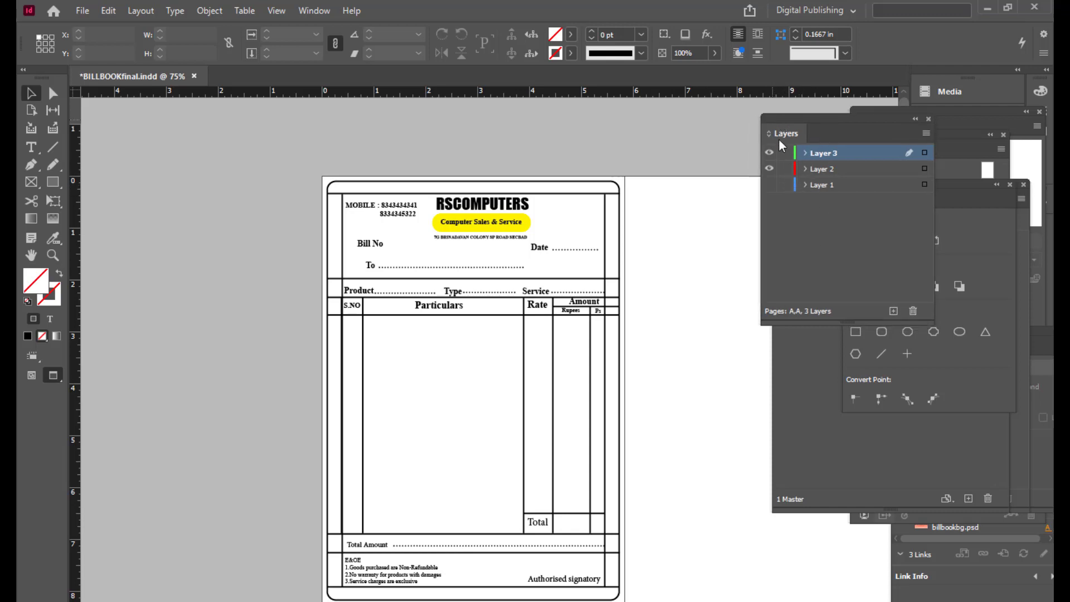
pyautogui.click(769, 184)
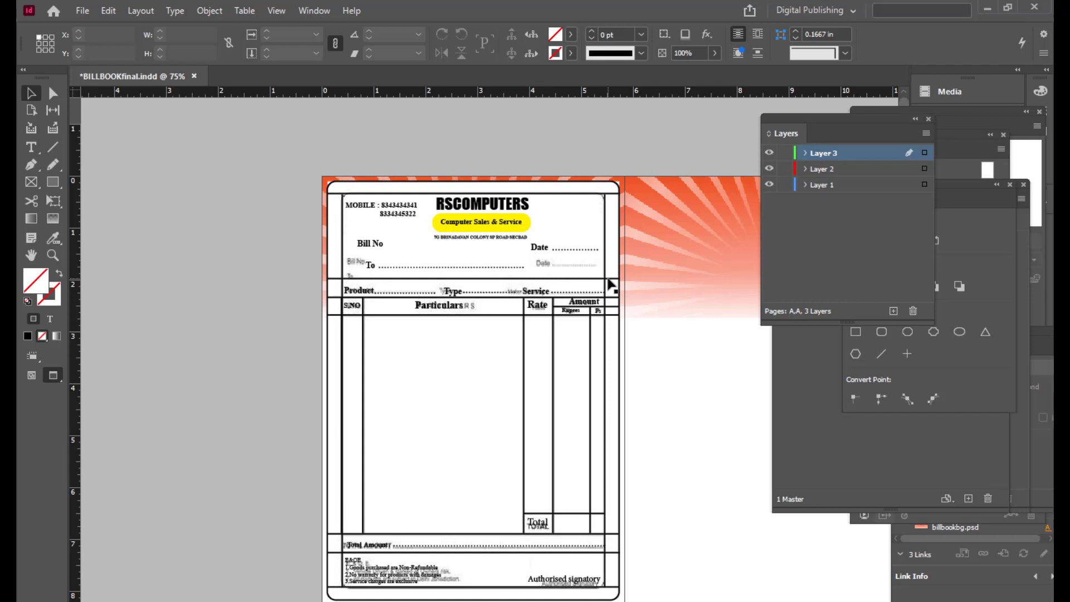
pyautogui.click(769, 167)
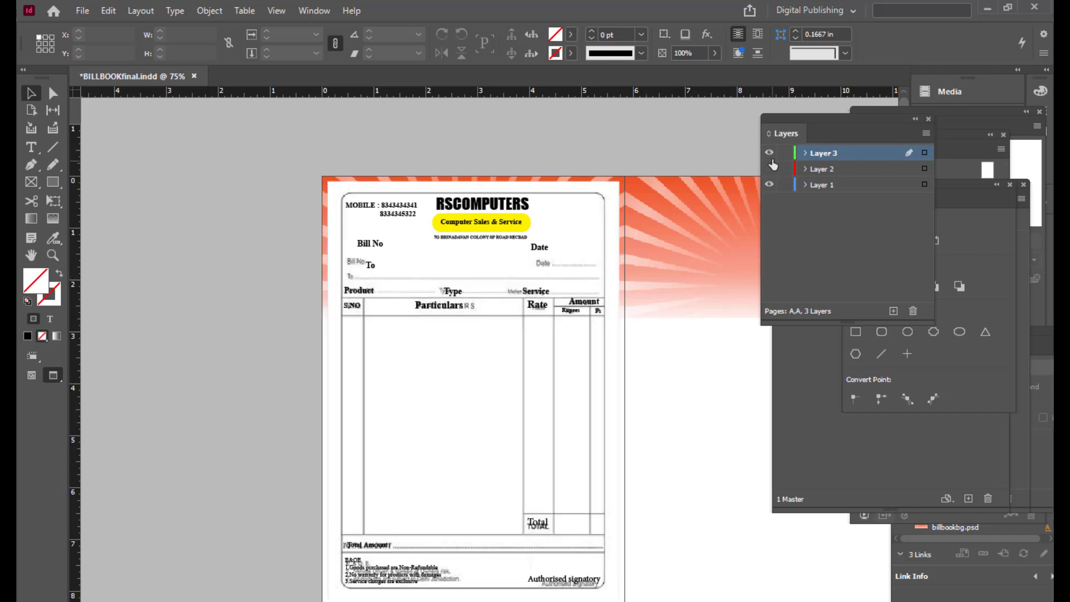
pyautogui.click(769, 153)
# Step: Delete the billbooktemplate.jpg image from Layer 1 and cut the billbookbg.psd sunray background from the first page
pyautogui.click(609, 216)
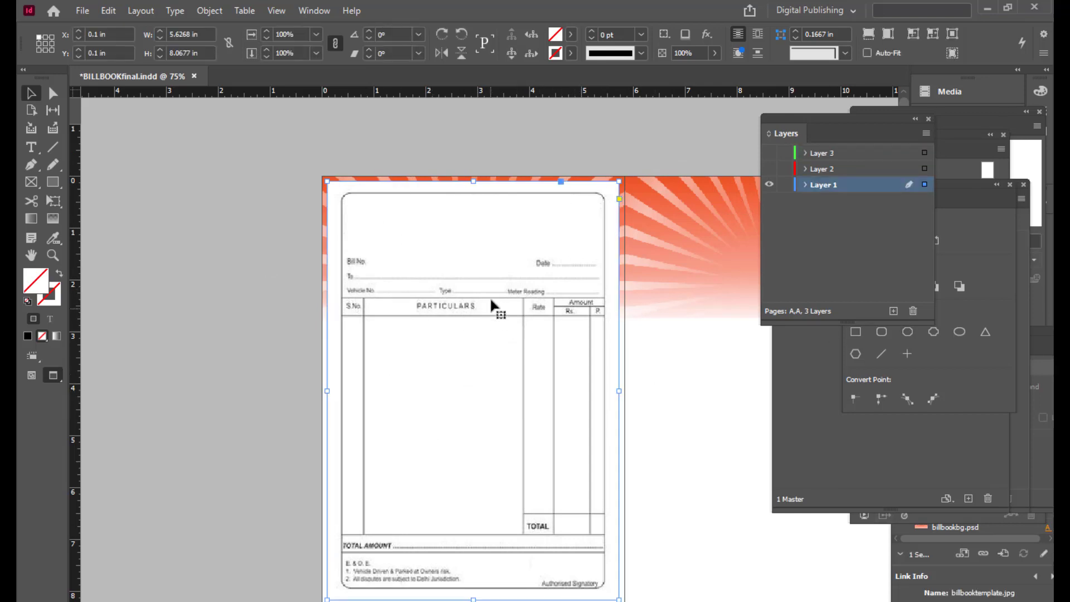
pyautogui.press('Delete')
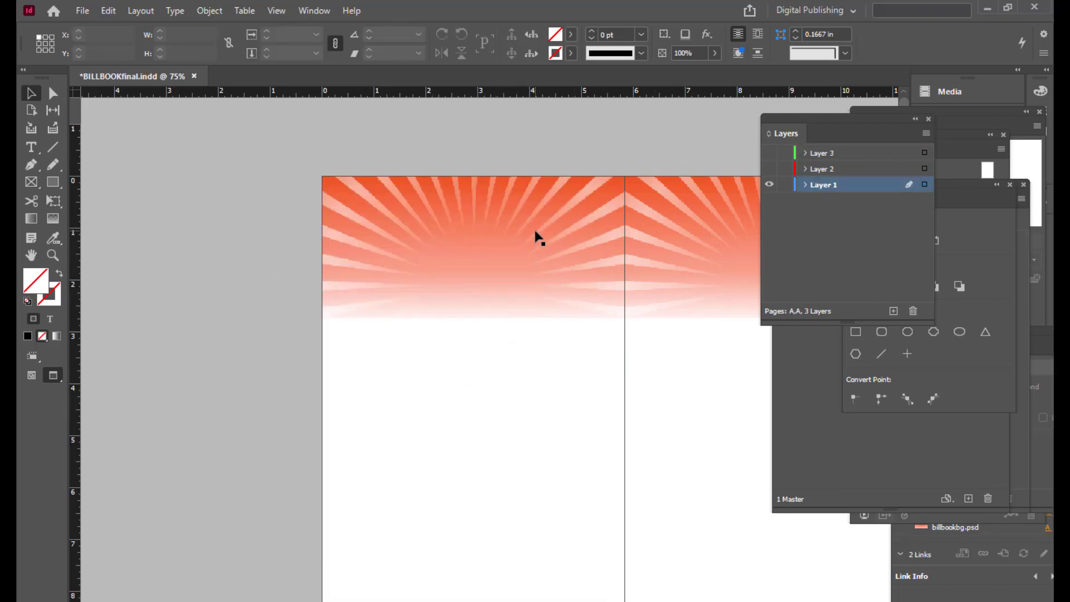
pyautogui.click(536, 237)
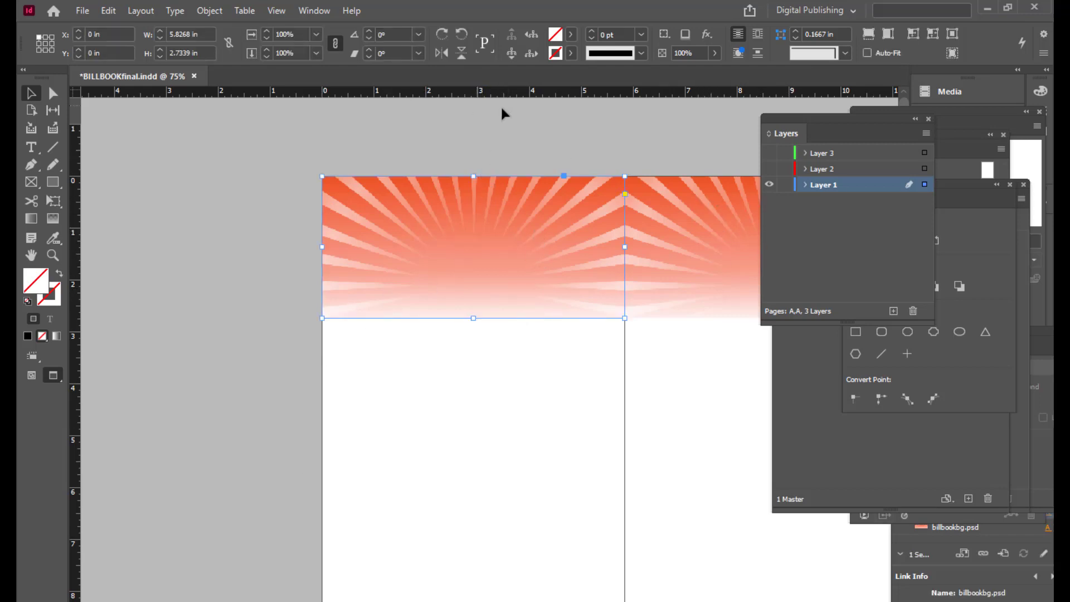
pyautogui.press('Delete')
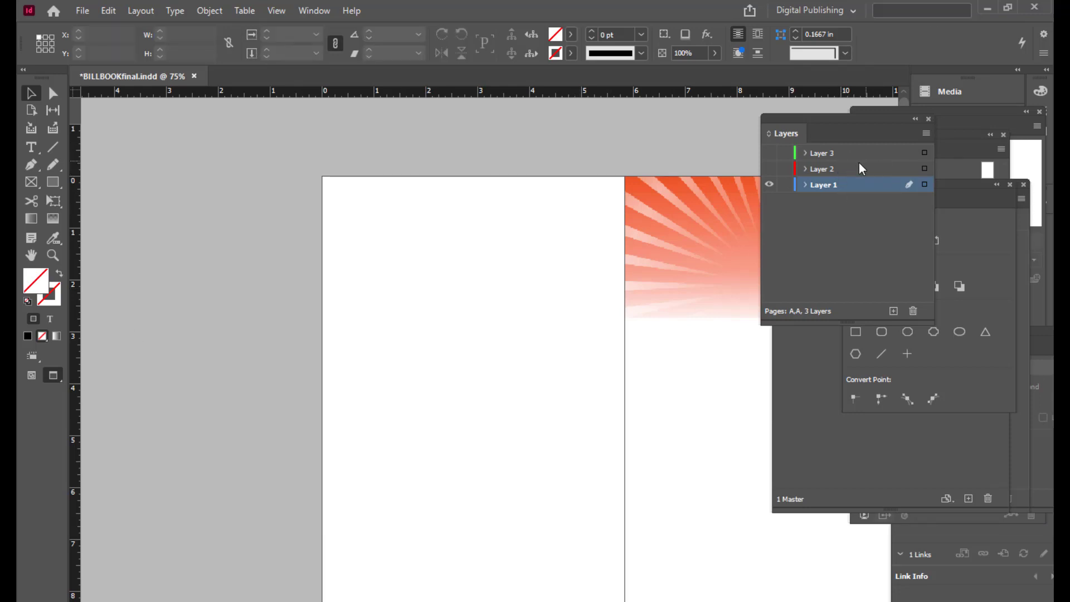
# Step: Create a new layer between Layer 3 and Layer 2 and paste the sunray background there, positioned at X 0 in, Y 0 in
pyautogui.click(893, 311)
pyautogui.moveTo(854, 183); pyautogui.dragTo(855, 166)
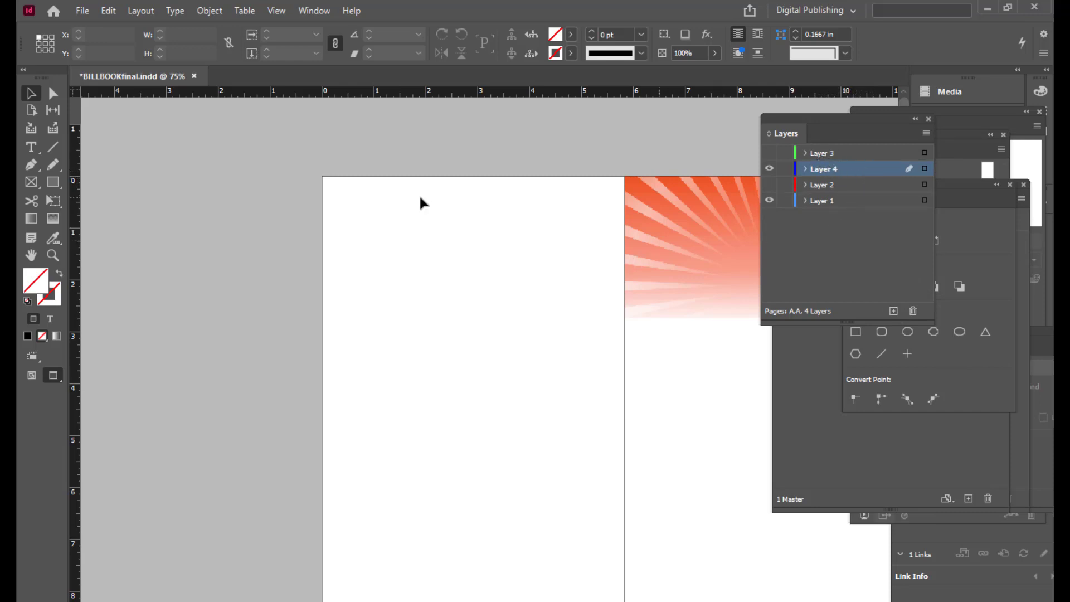
pyautogui.hotkey('ctrl', 'v')
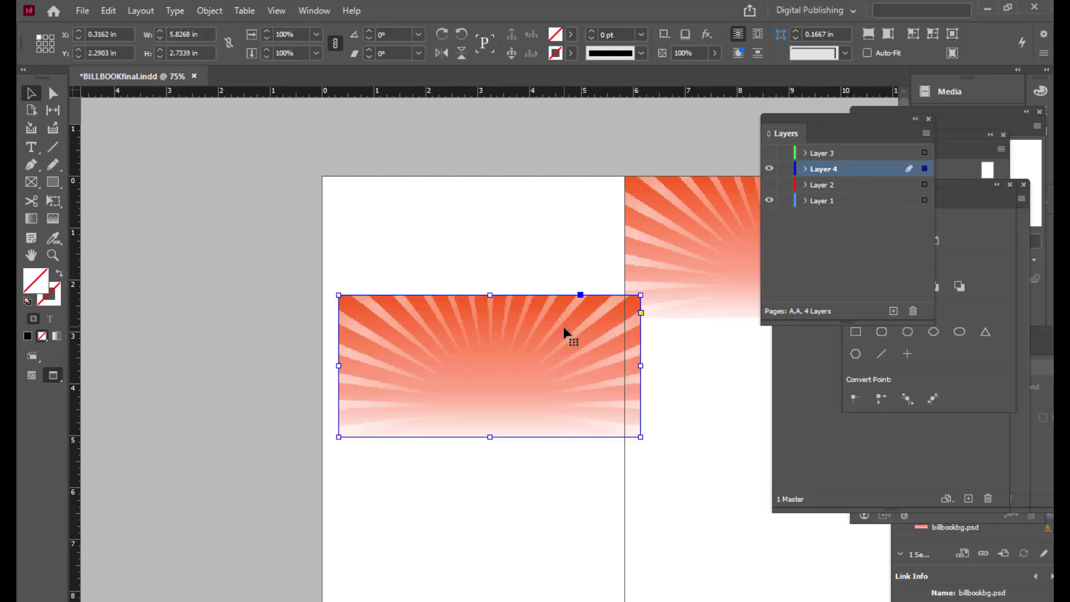
pyautogui.moveTo(566, 332); pyautogui.dragTo(545, 229)
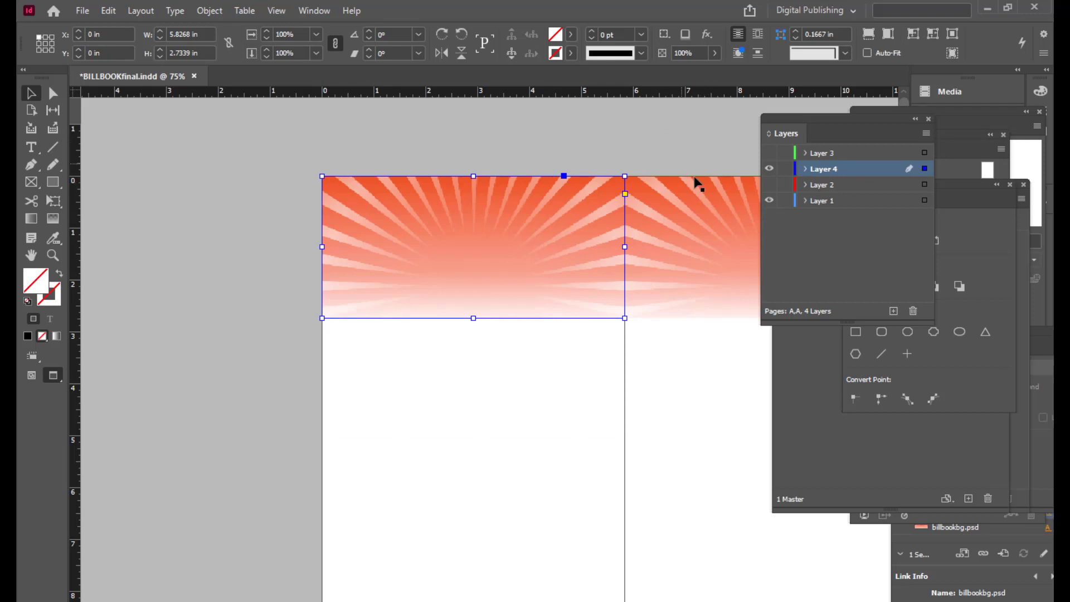
# Step: Delete the old sunray background image from the second page on Layer 1
pyautogui.click(703, 225)
pyautogui.press('Delete')
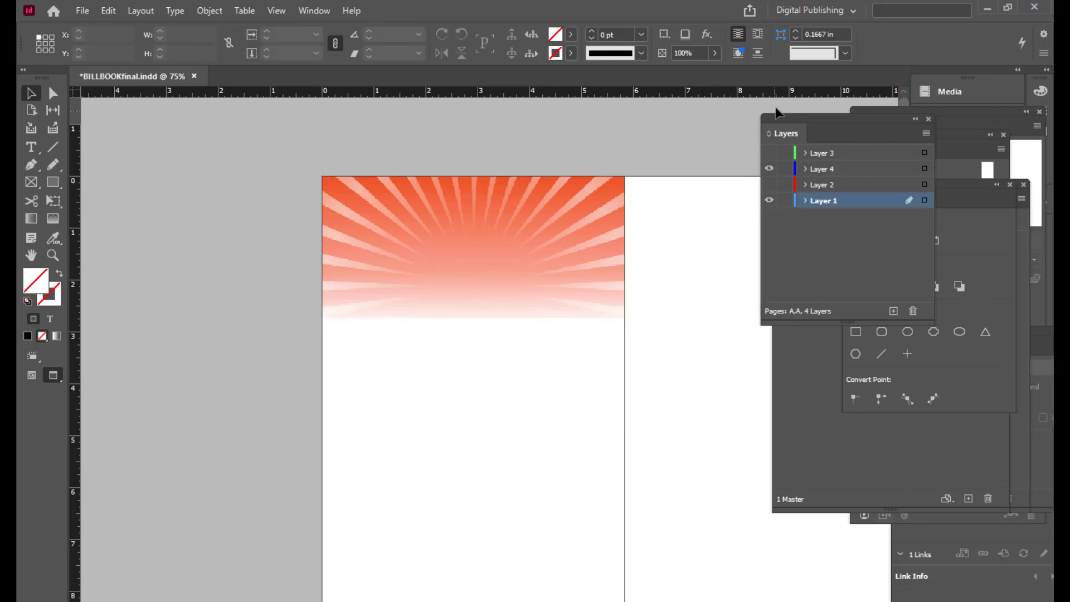
pyautogui.moveTo(779, 127); pyautogui.dragTo(807, 115)
# Step: Duplicate the sunray background on Layer 4 from the first page to the top of the second page
pyautogui.click(868, 162)
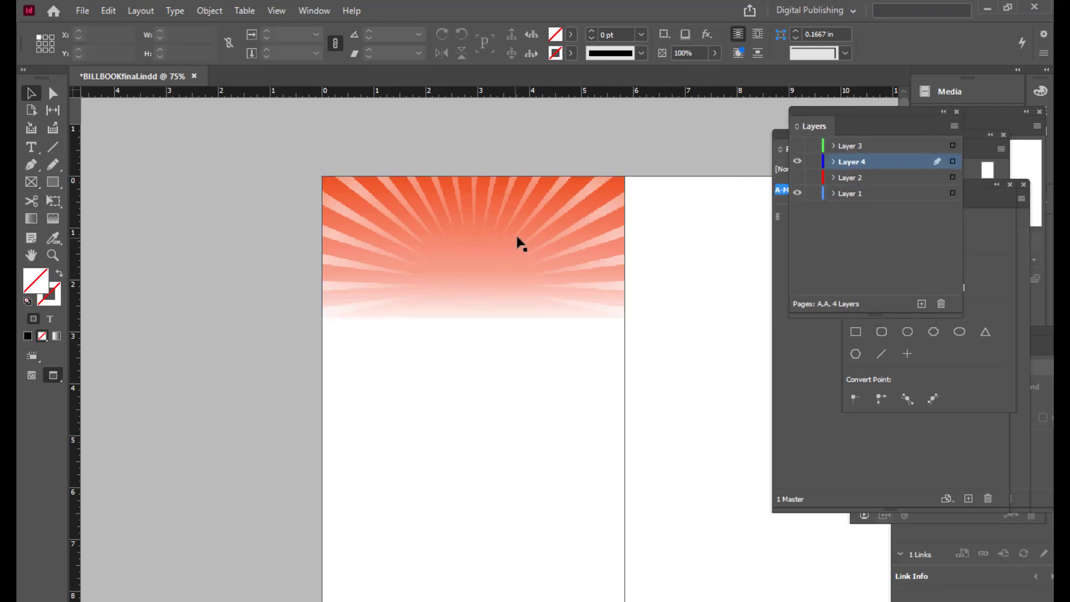
pyautogui.hotkey('ctrl', '-')
pyautogui.click(382, 279)
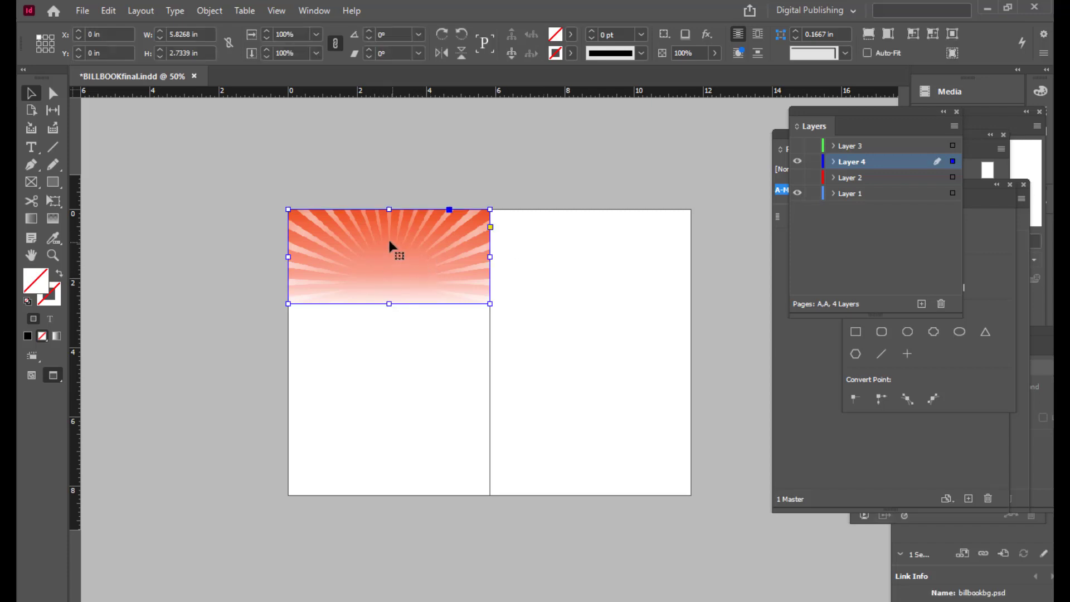
pyautogui.moveTo(388, 242); pyautogui.dragTo(592, 243)
pyautogui.click(661, 167)
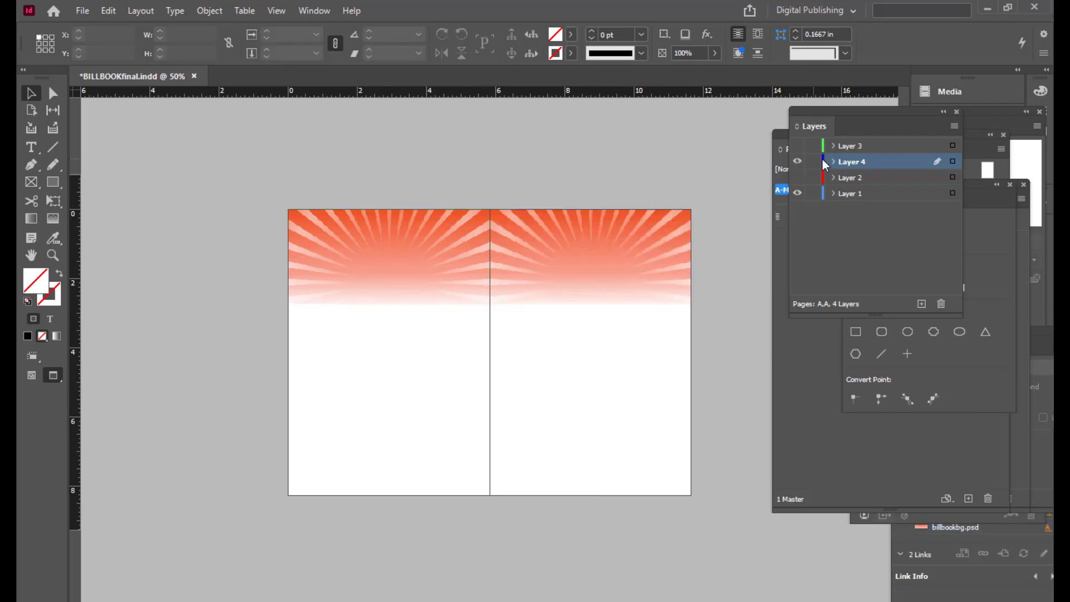
# Step: Show Layer 3 and Layer 2 again along with the background layers
pyautogui.moveTo(811, 116); pyautogui.dragTo(784, 113)
pyautogui.click(770, 147)
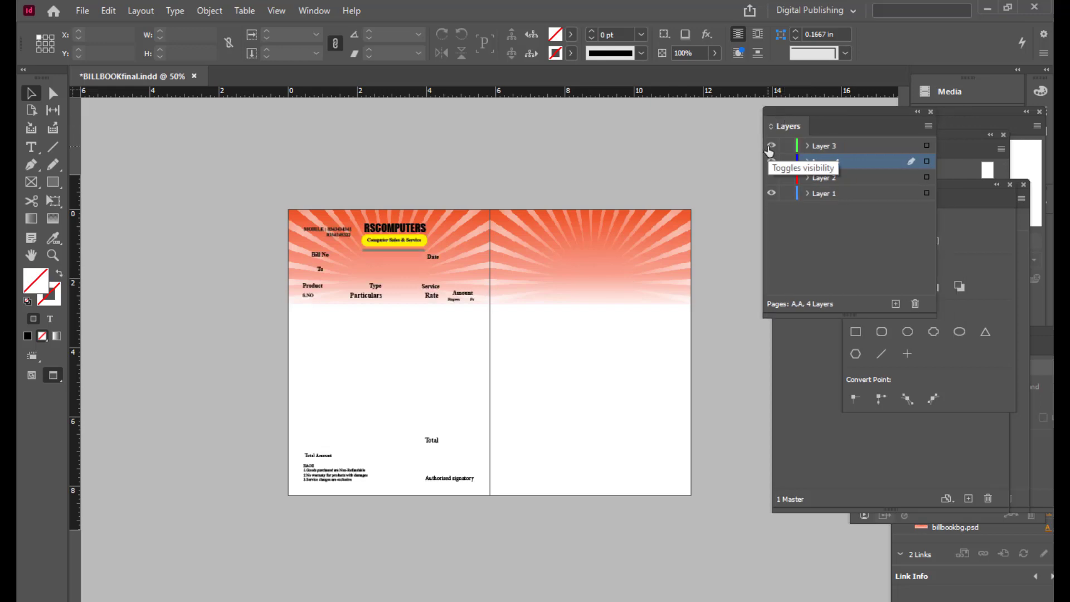
pyautogui.click(771, 178)
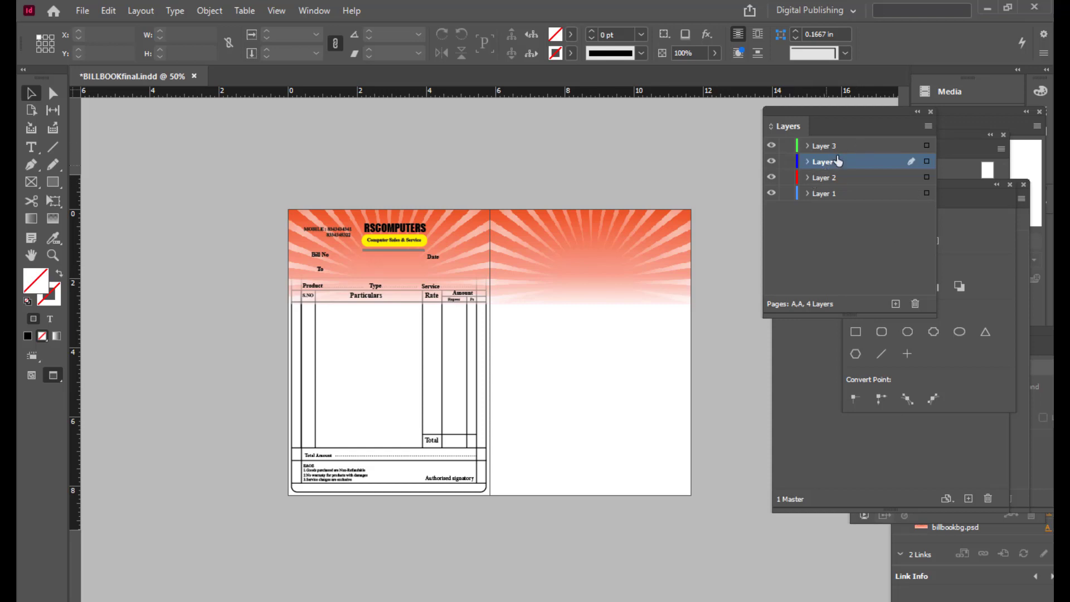
# Step: Lower the opacity of the first page's sunray background to about 36%
pyautogui.click(481, 222)
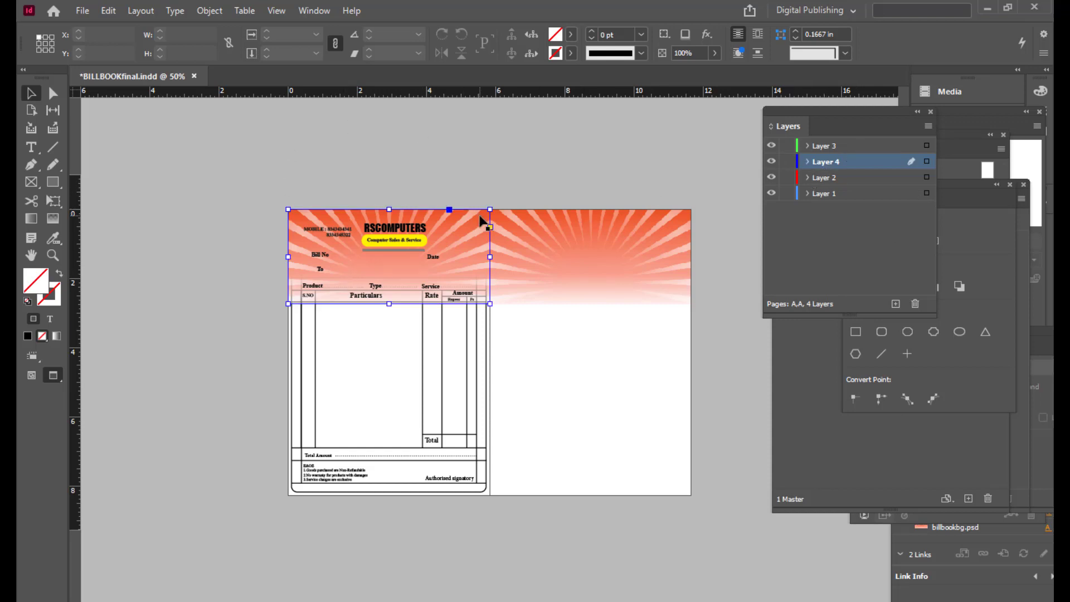
pyautogui.click(714, 53)
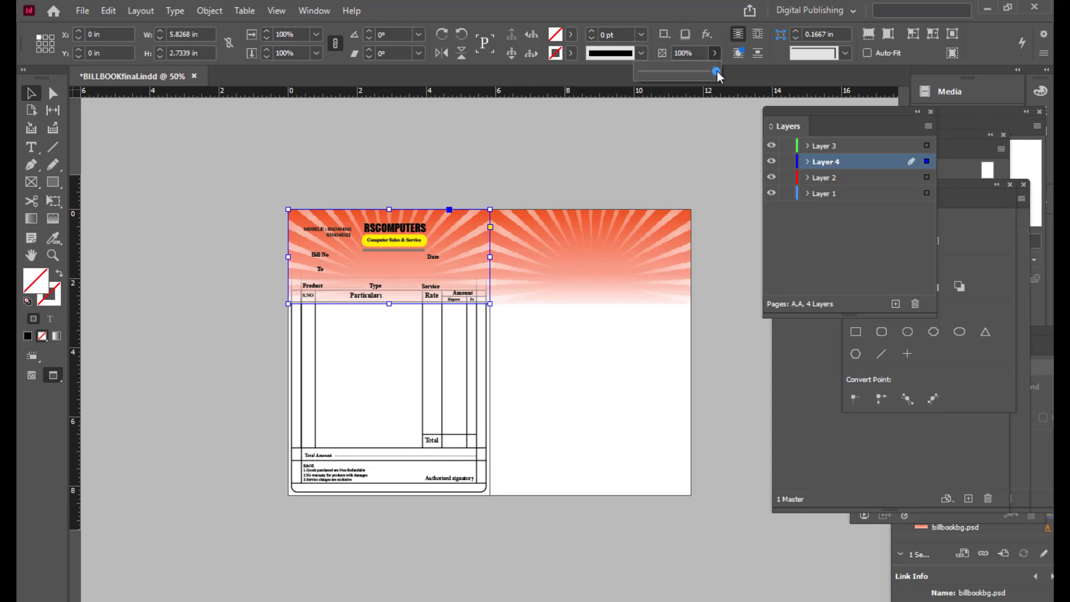
pyautogui.moveTo(716, 72); pyautogui.dragTo(663, 81)
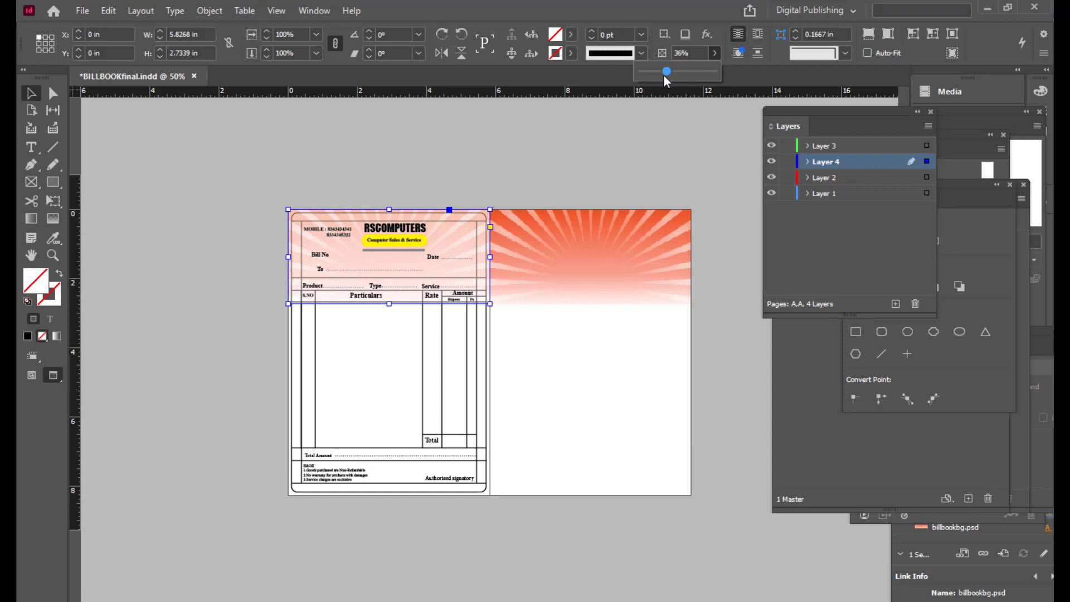
pyautogui.moveTo(664, 75); pyautogui.dragTo(665, 72)
pyautogui.click(593, 168)
# Step: Lower the opacity of the second page's sunray background to roughly match the first page's faded background
pyautogui.click(608, 255)
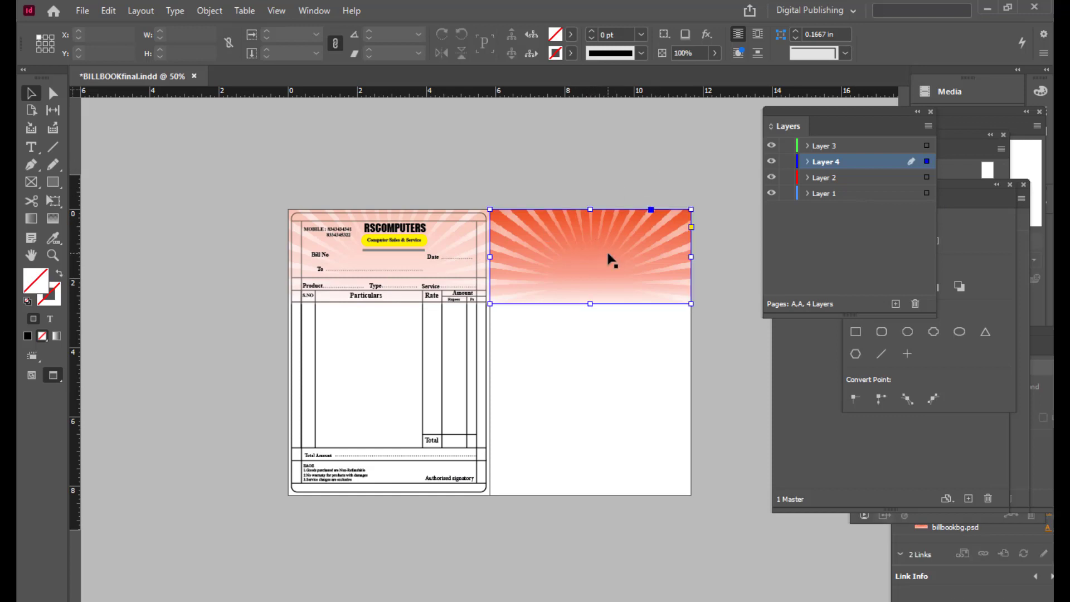
pyautogui.click(714, 53)
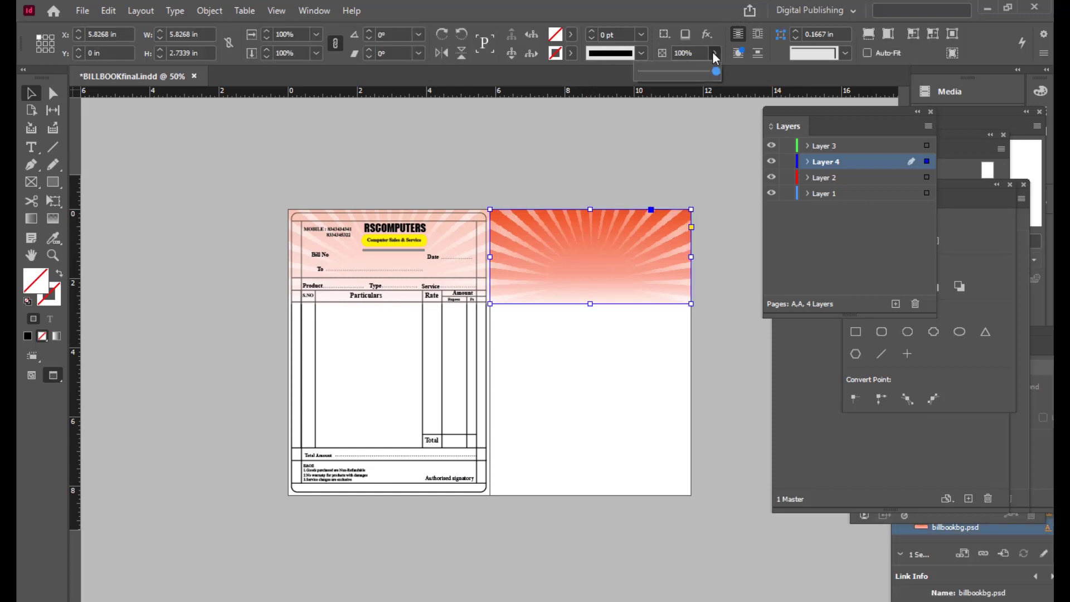
pyautogui.moveTo(714, 71); pyautogui.dragTo(672, 79)
pyautogui.click(595, 159)
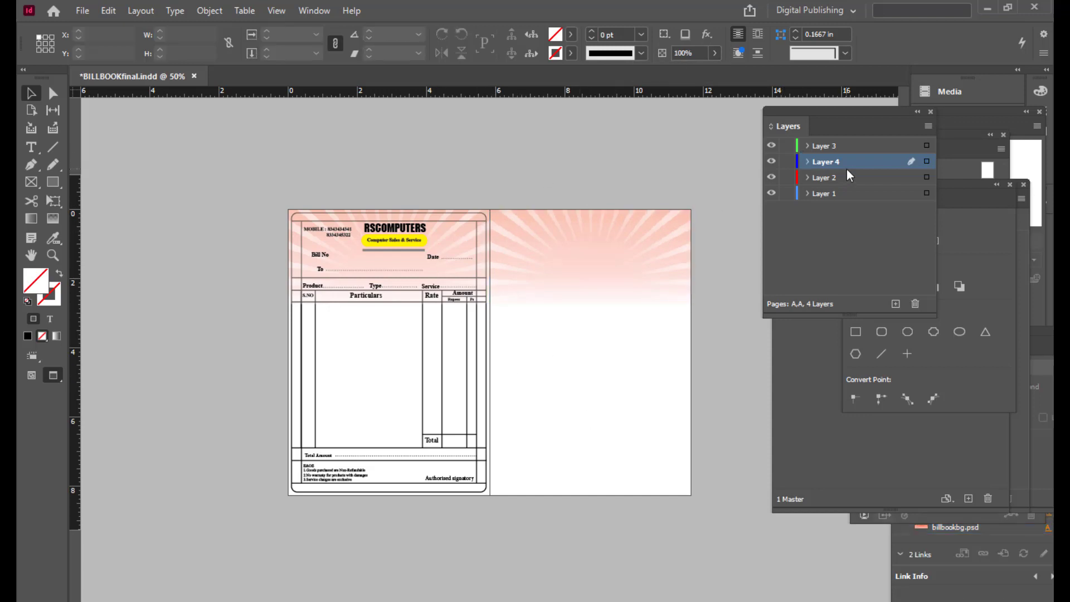
# Step: Hide and lock Layer 4 so the sunray backgrounds stay out of the selection
pyautogui.moveTo(773, 112); pyautogui.dragTo(726, 111)
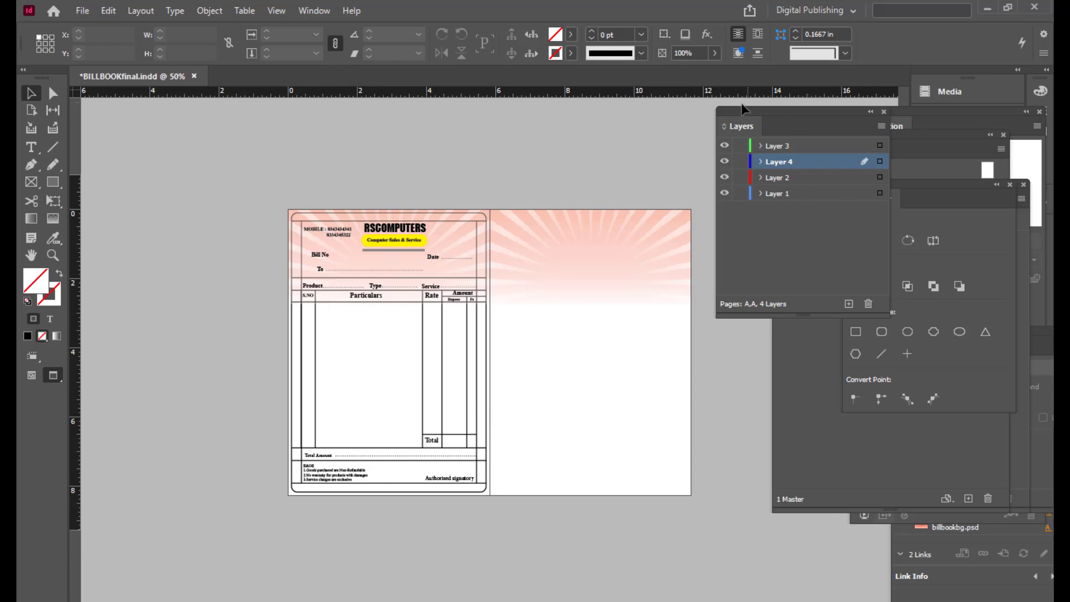
pyautogui.moveTo(742, 105); pyautogui.dragTo(746, 115)
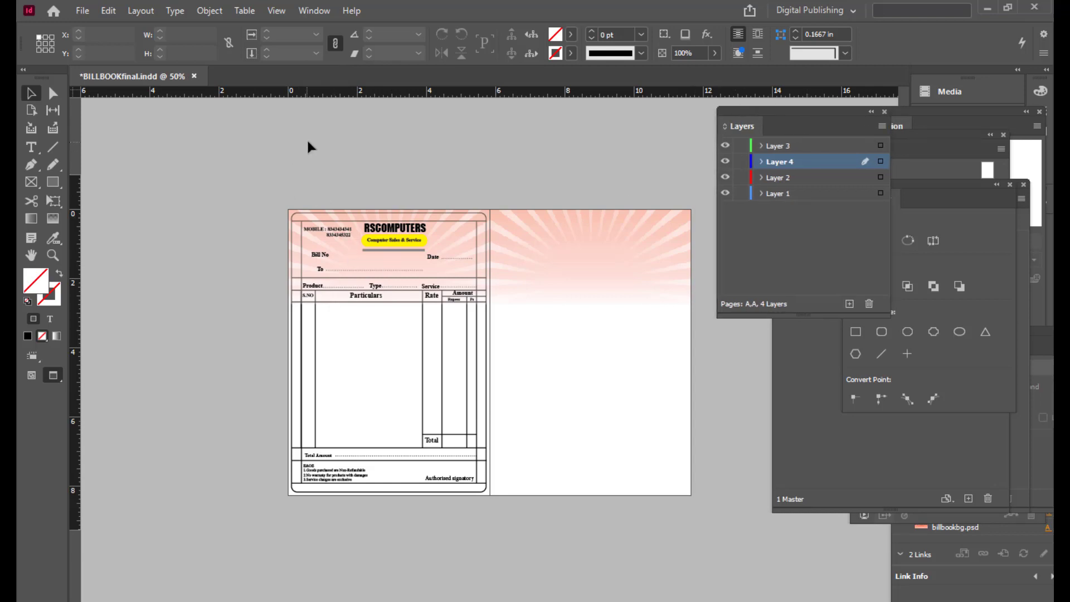
pyautogui.click(725, 161)
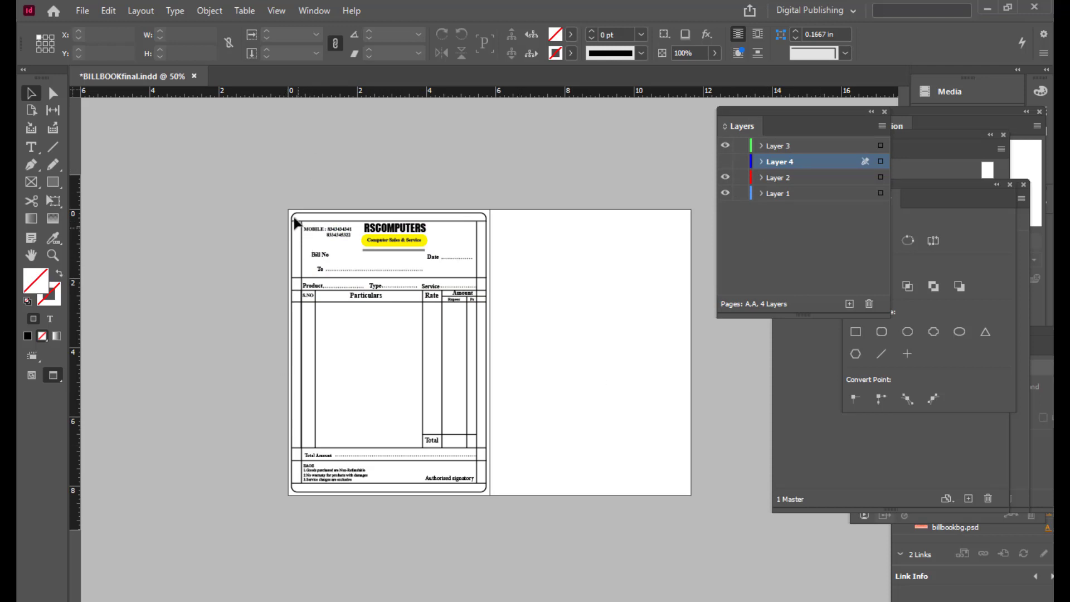
pyautogui.click(741, 161)
# Step: Group all text and line objects of the bill form on the first page
pyautogui.moveTo(258, 185); pyautogui.dragTo(496, 535)
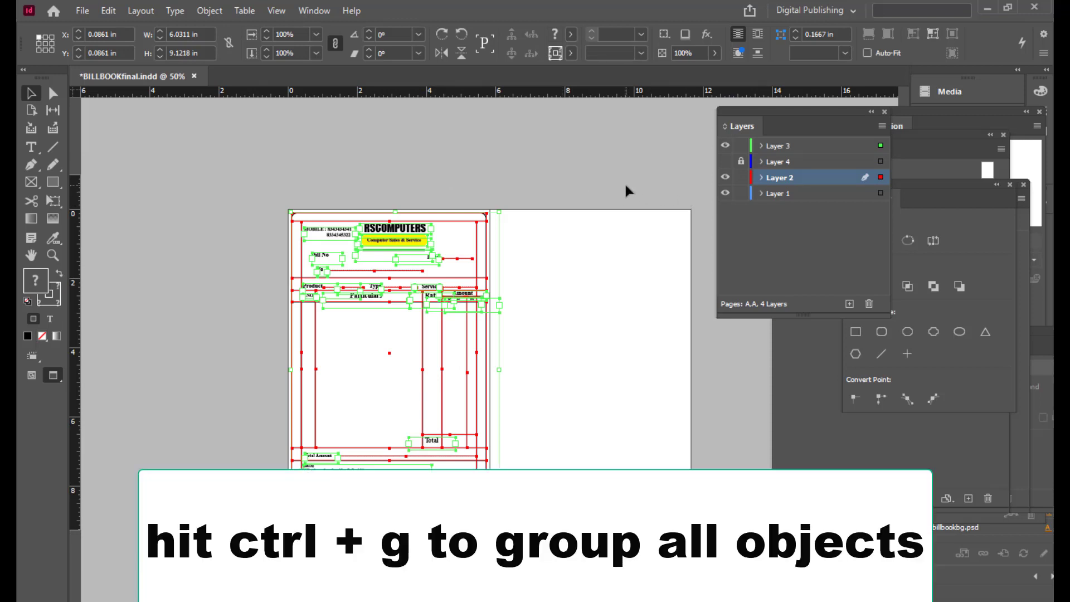
pyautogui.hotkey('ctrl', 'g')
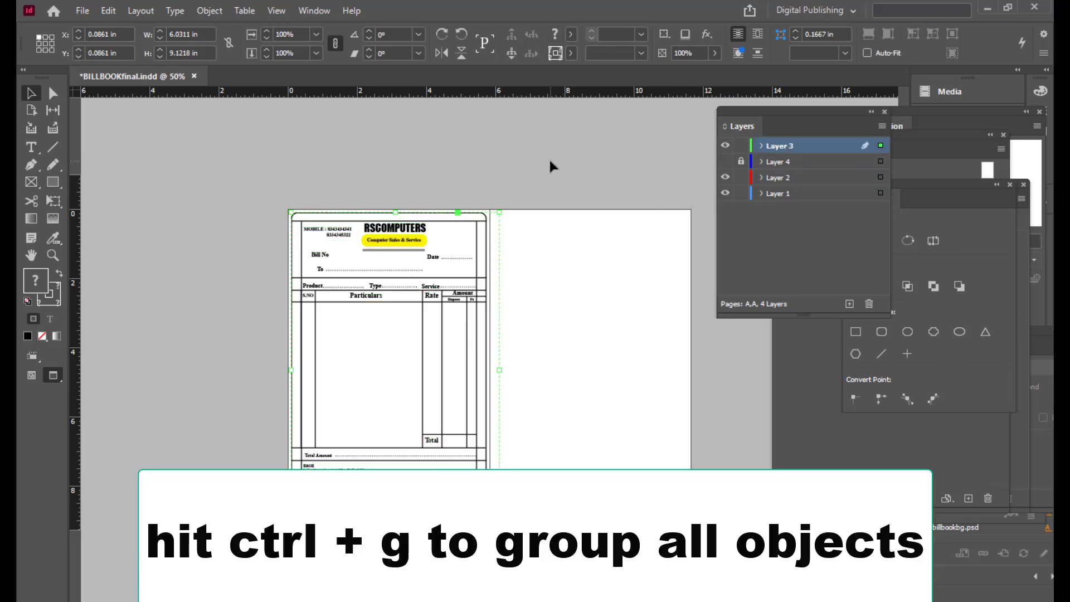
pyautogui.click(549, 161)
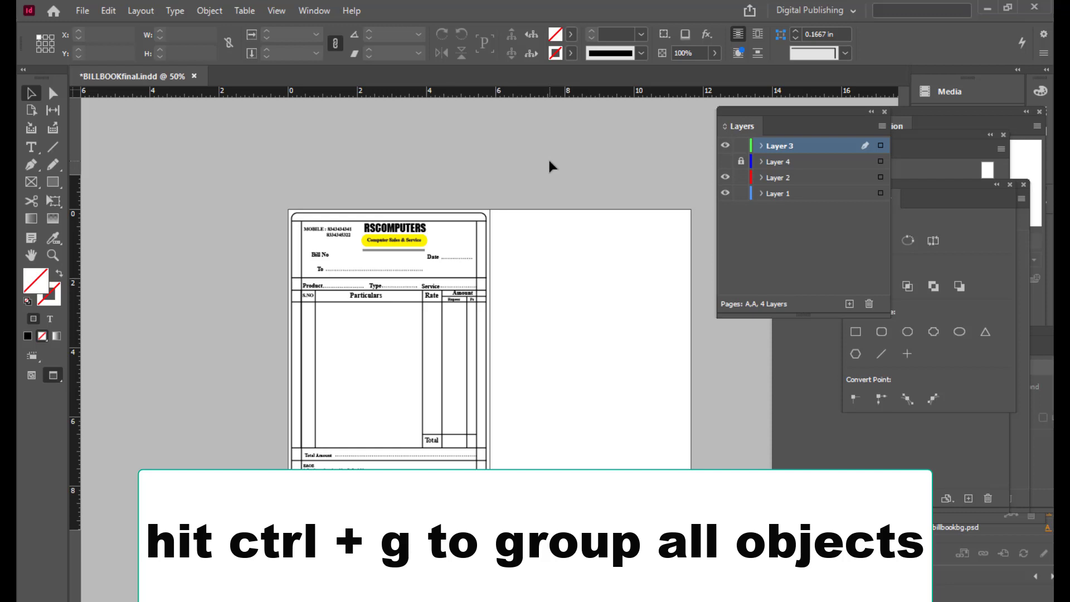
# Step: Duplicate the grouped bill form onto the second page at X 5.8268 in, Y 0.1 in, then unlock and show Layer 4
pyautogui.click(438, 270)
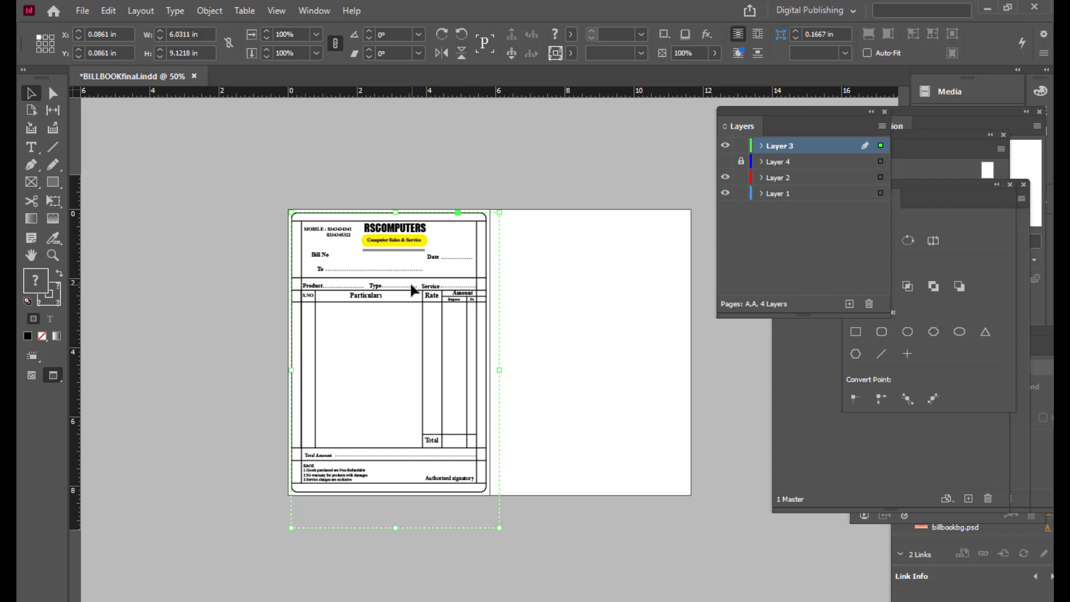
pyautogui.moveTo(409, 293)
pyautogui.mouseDown()
pyautogui.moveTo(612, 291)
pyautogui.moveTo(593, 292)
pyautogui.mouseUp()
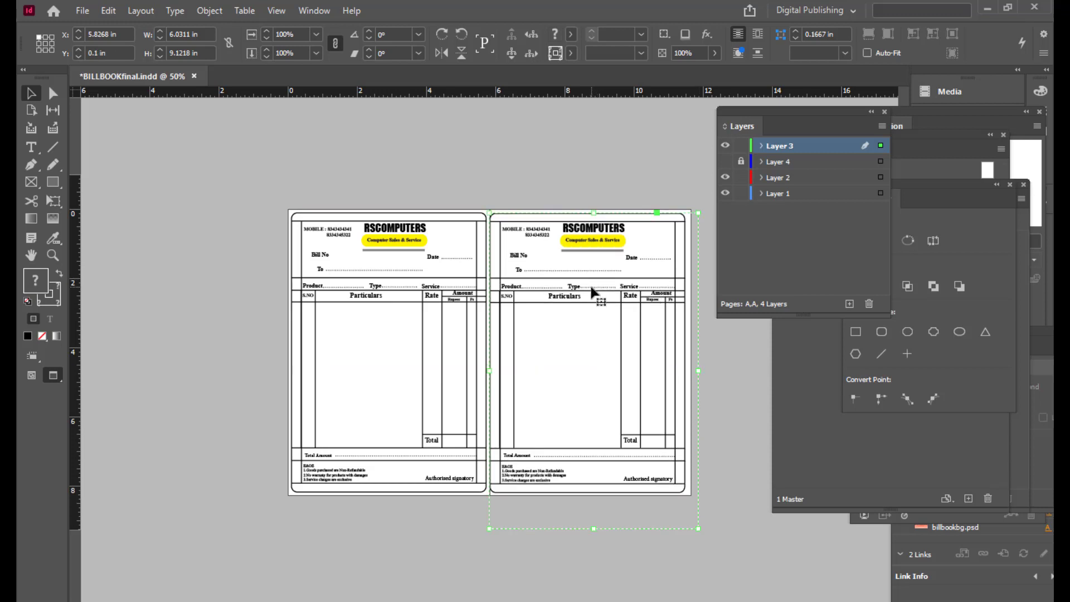
pyautogui.click(572, 160)
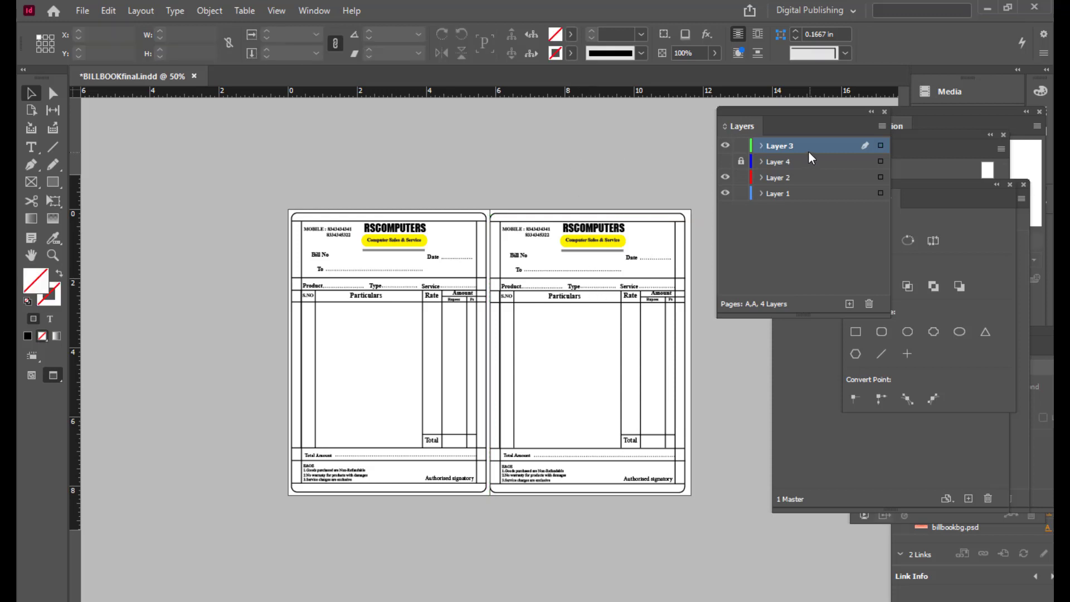
pyautogui.click(741, 163)
pyautogui.click(725, 161)
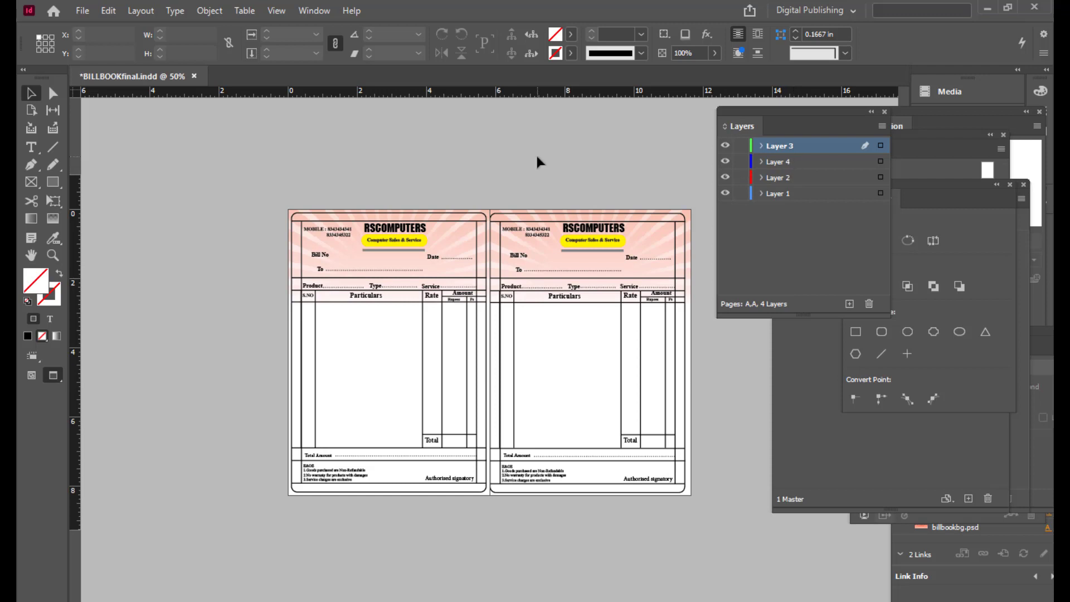
# Step: Nudge the second page's bill form group right to about X 5.89 in to center it on the page
pyautogui.click(653, 222)
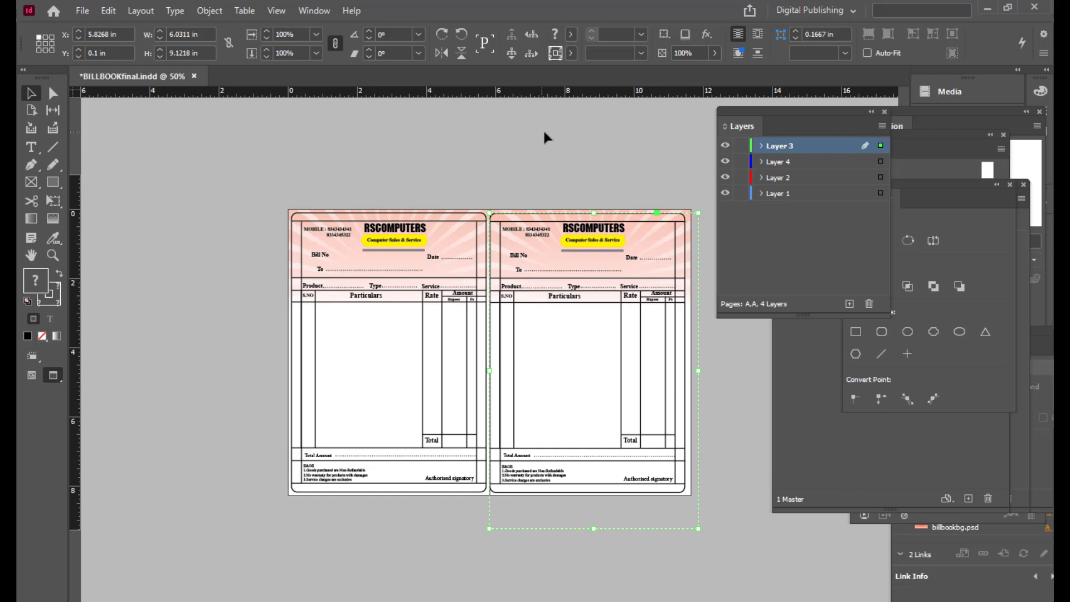
pyautogui.press('Right')
pyautogui.press('Right')
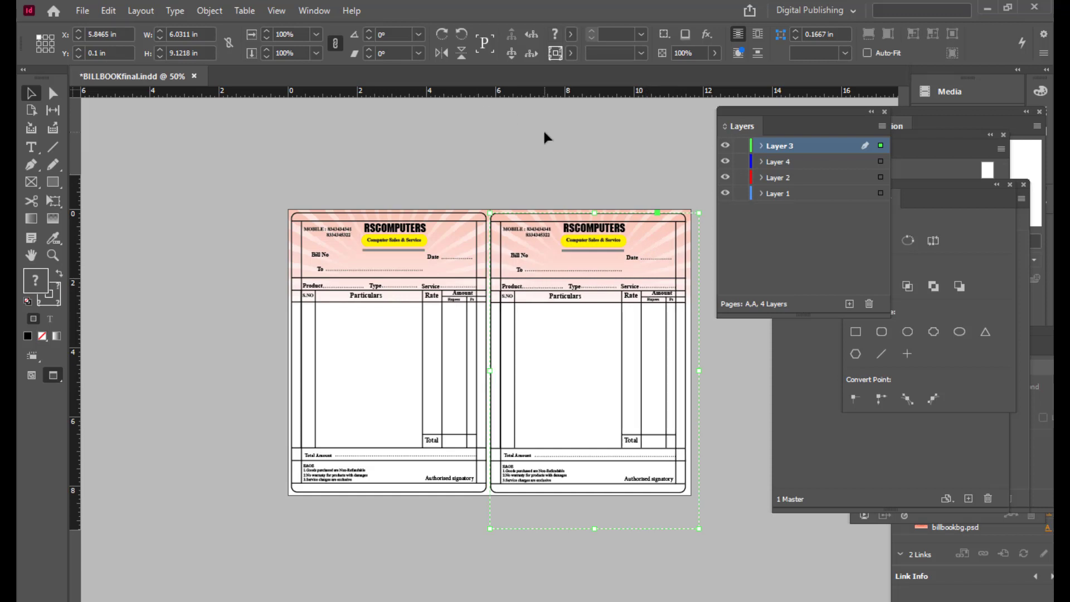
pyautogui.press('Right')
pyautogui.press('Right')
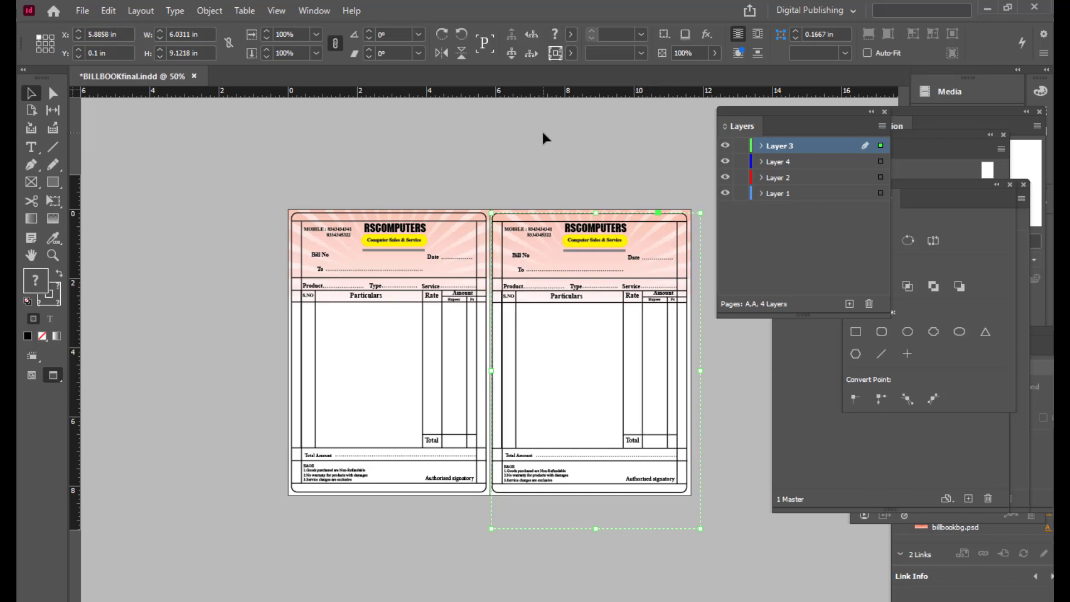
pyautogui.press('Right')
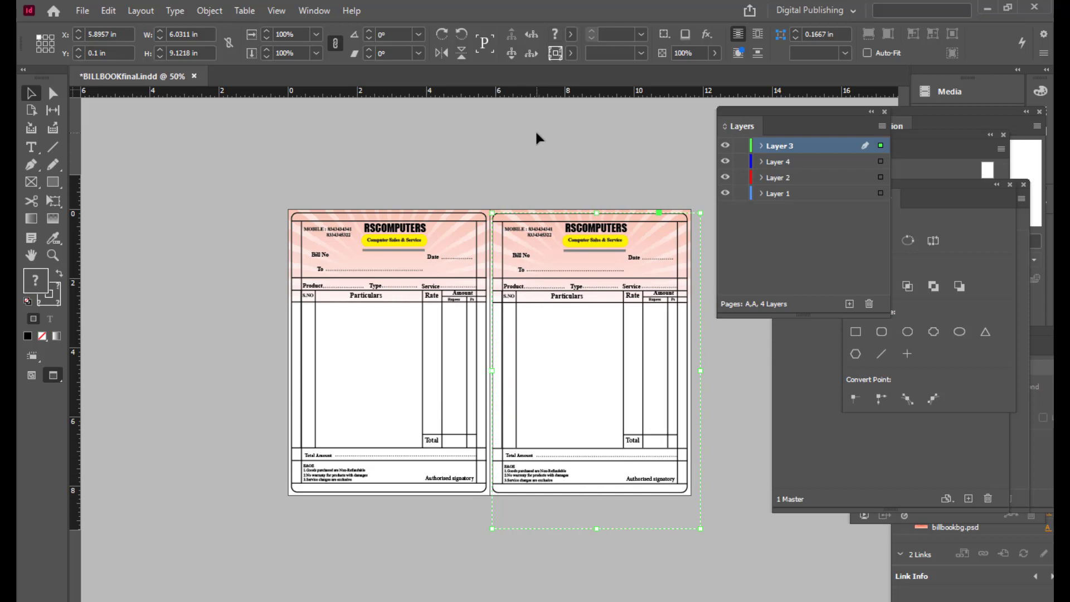
pyautogui.press('Left')
pyautogui.click(543, 144)
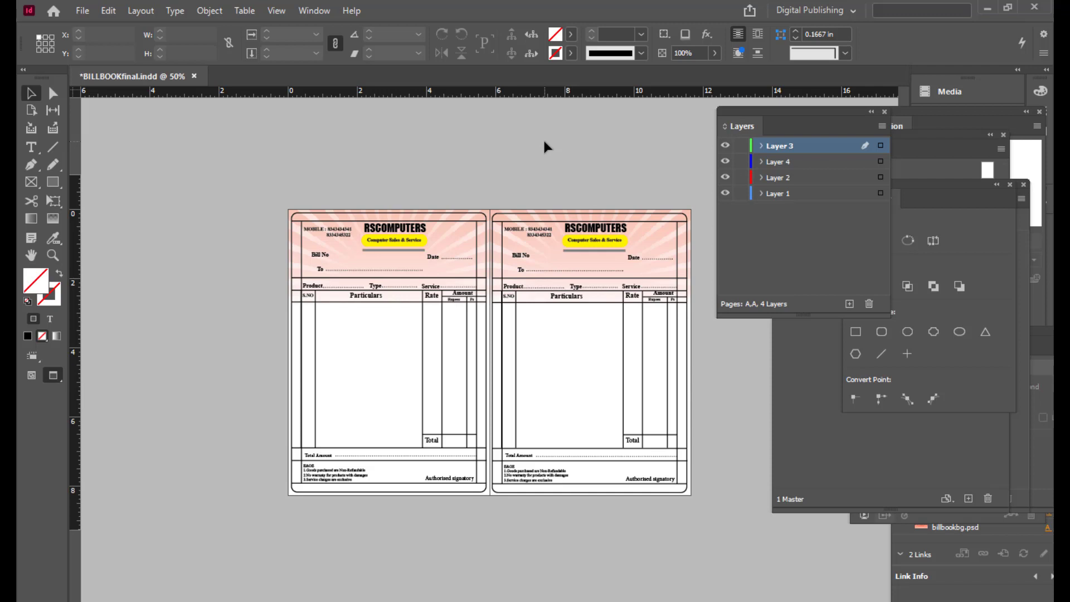
# Step: Set the document's number of pages to 40 in the document setup
pyautogui.moveTo(767, 122); pyautogui.dragTo(823, 406)
pyautogui.moveTo(811, 138); pyautogui.dragTo(742, 141)
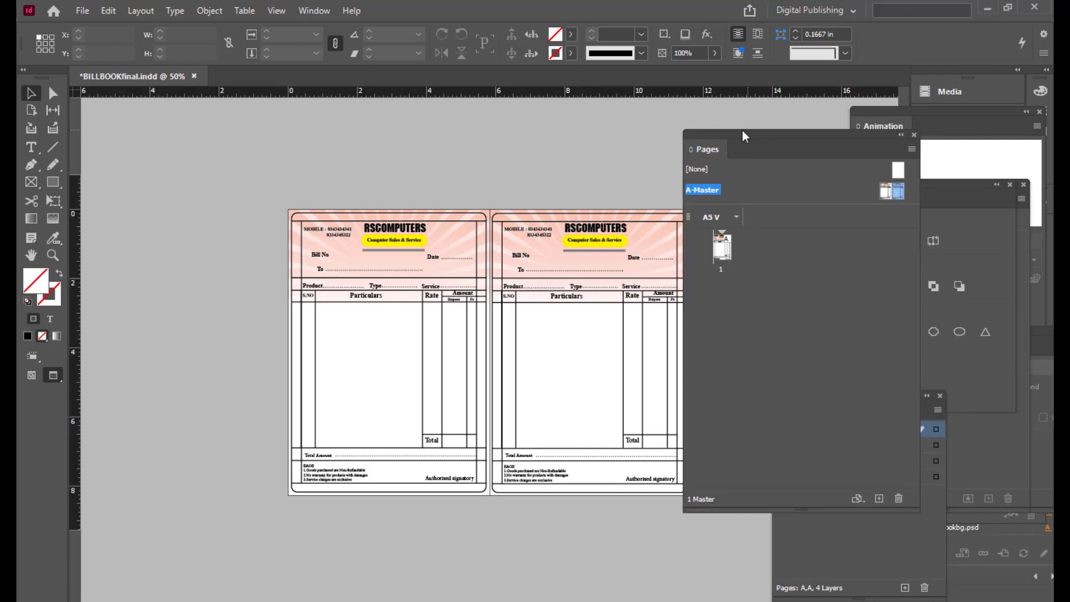
pyautogui.click(82, 12)
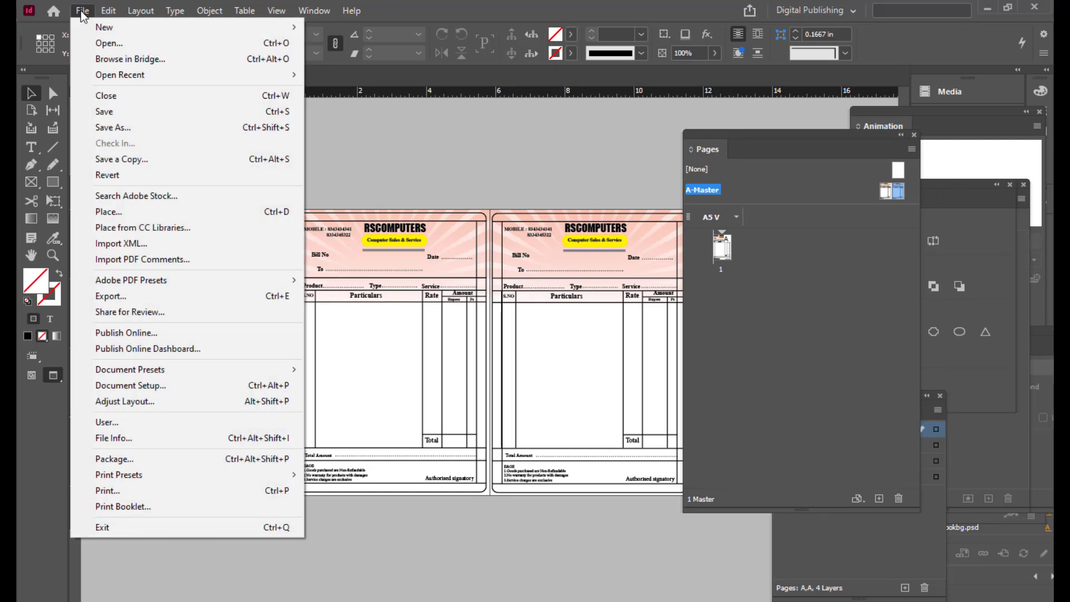
pyautogui.click(153, 389)
pyautogui.moveTo(493, 146); pyautogui.dragTo(685, 80)
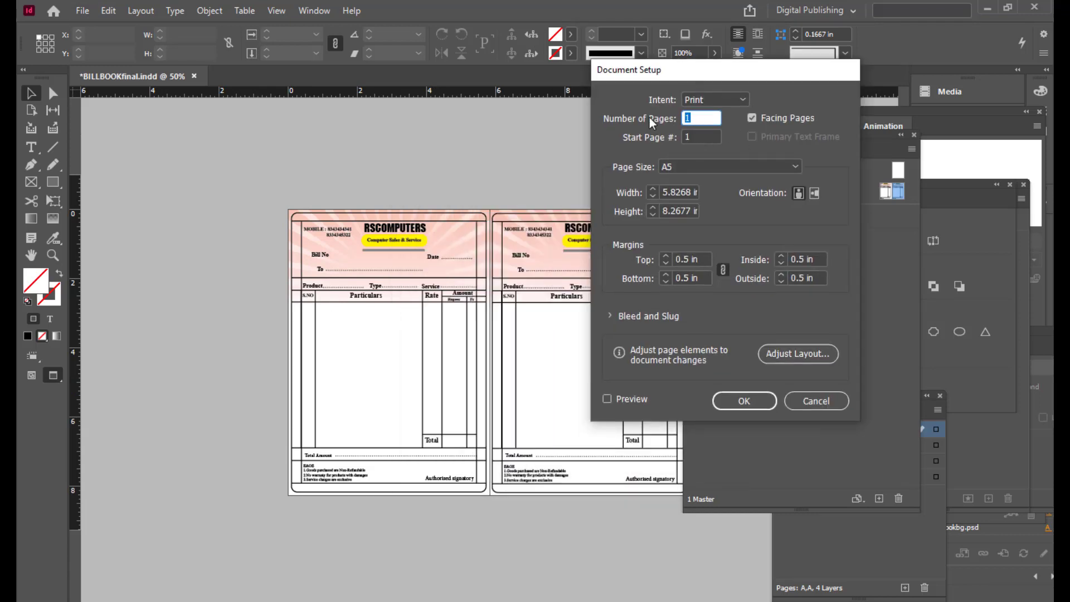
pyautogui.write('40')
pyautogui.click(701, 133)
pyautogui.moveTo(696, 64); pyautogui.dragTo(648, 61)
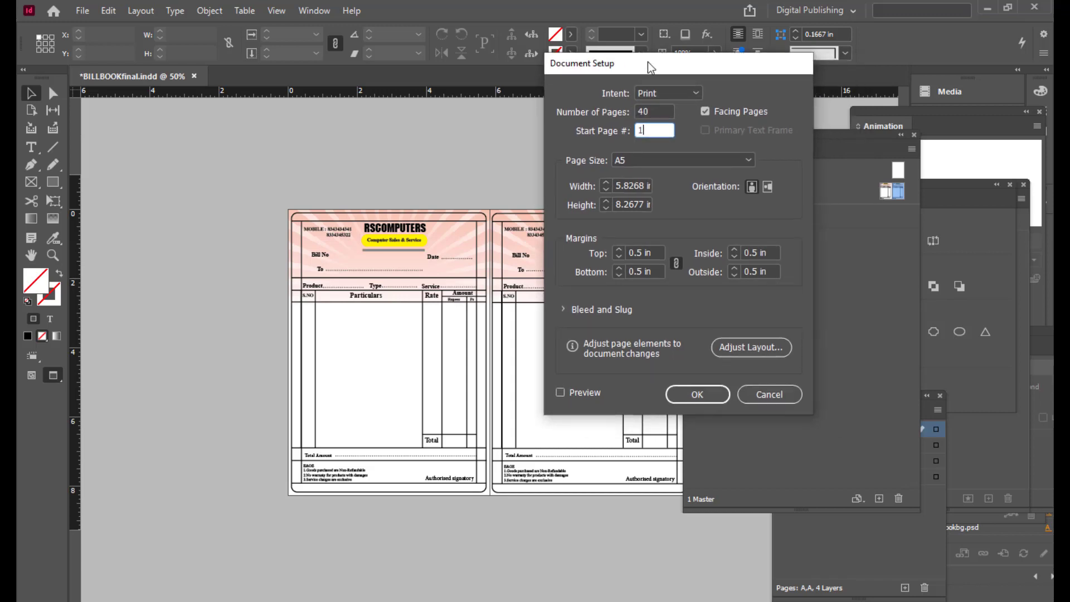
pyautogui.click(698, 394)
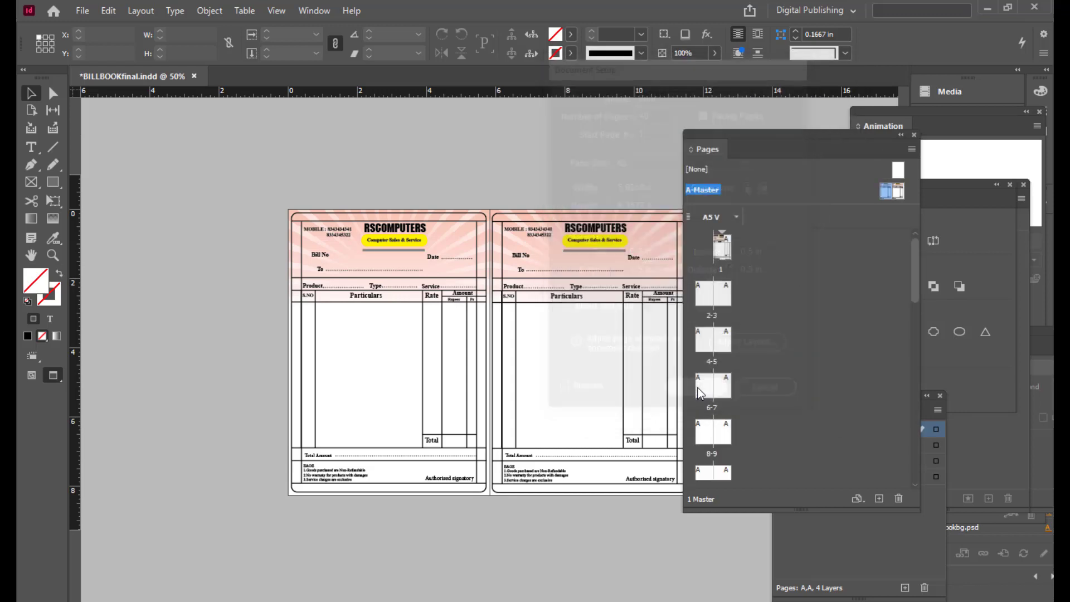
# Step: Review the page thumbnails down to page 40, open that page and look back through the preceding spreads
pyautogui.scroll(-2, 817, 272)
pyautogui.scroll(-4, 817, 272)
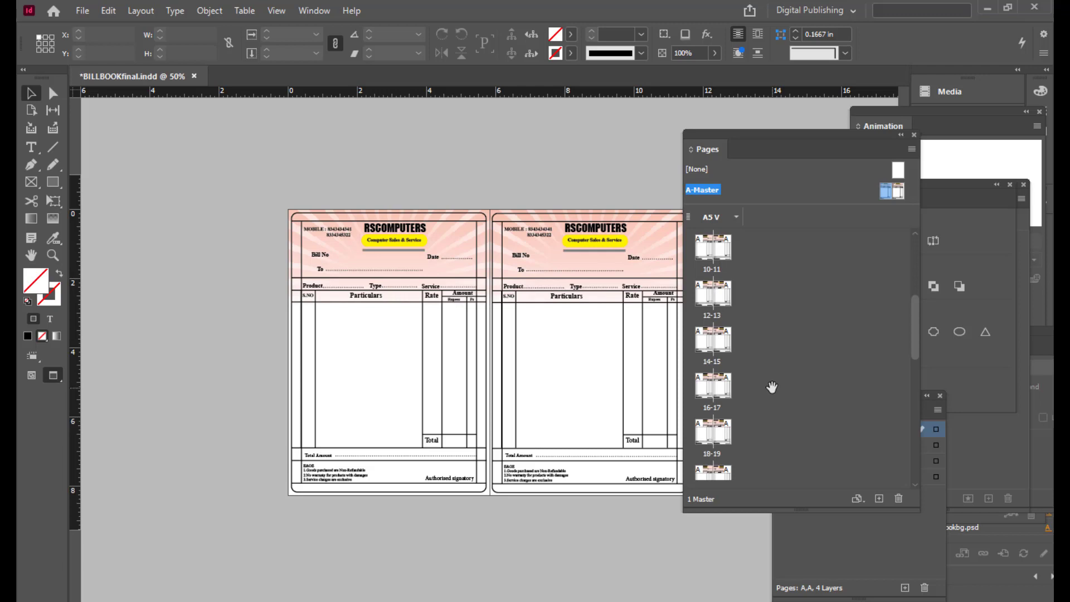
pyautogui.scroll(-10, 762, 285)
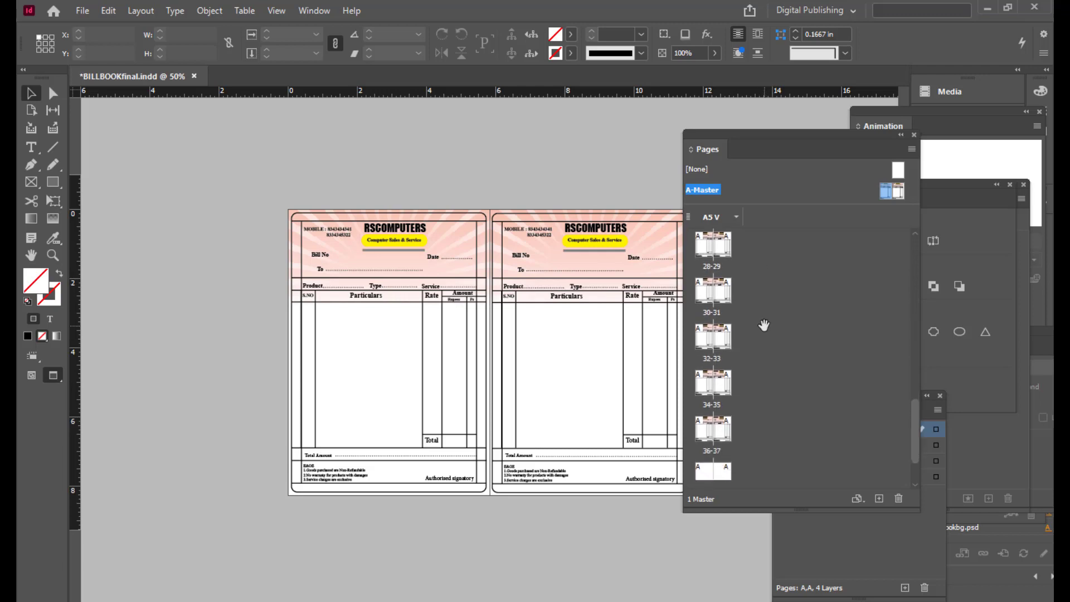
pyautogui.doubleClick(712, 448)
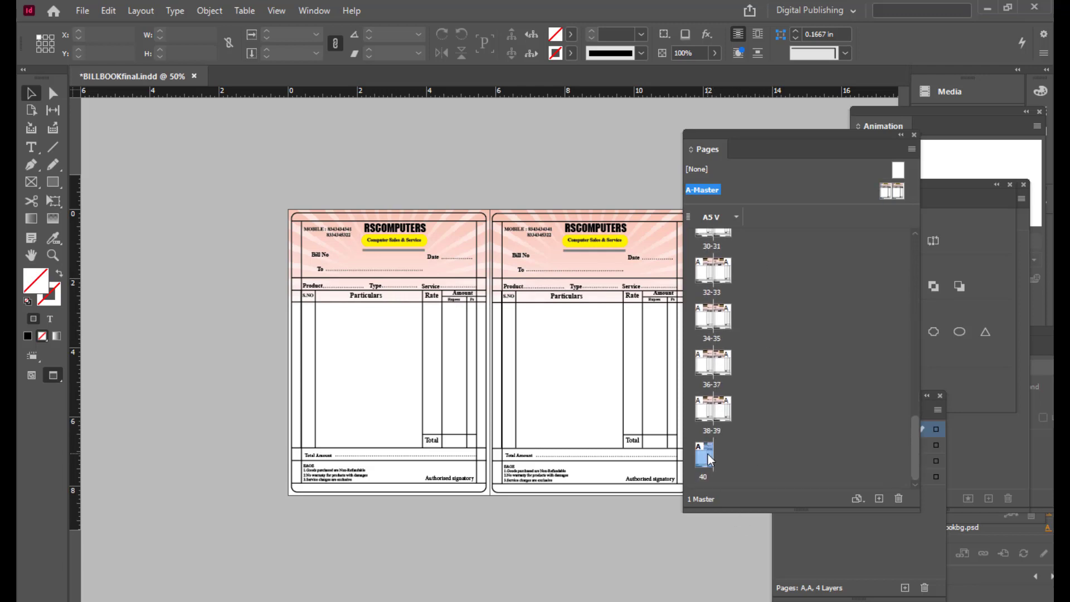
pyautogui.scroll(5, 473, 260)
pyautogui.scroll(20, 477, 264)
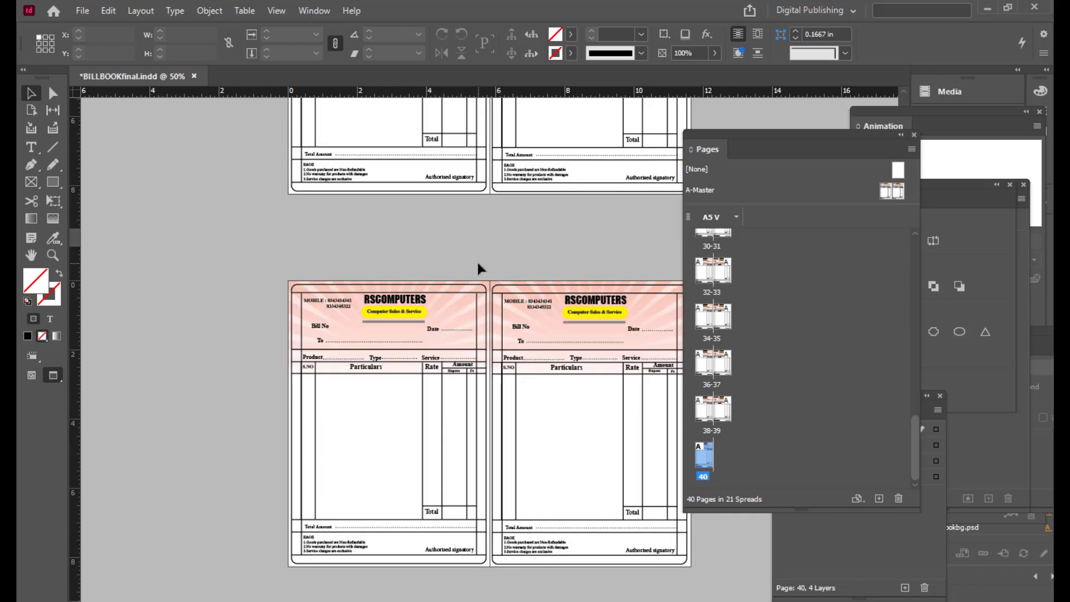
# Step: Look back through the preceding spreads and open the A-Master spread for editing, fully visible beside the page thumbnails
pyautogui.scroll(20, 480, 265)
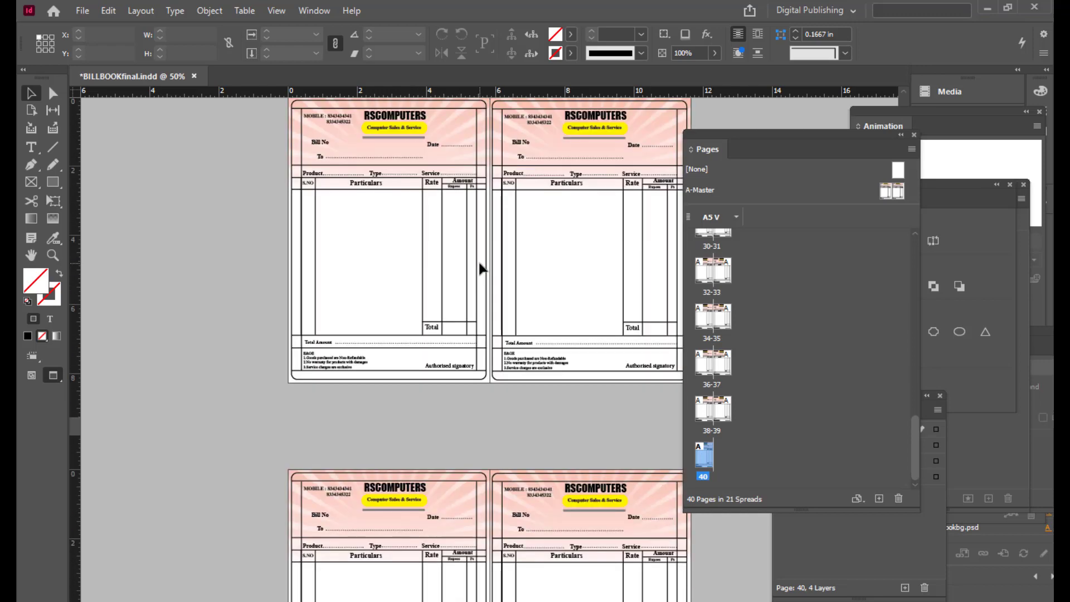
pyautogui.scroll(20, 483, 268)
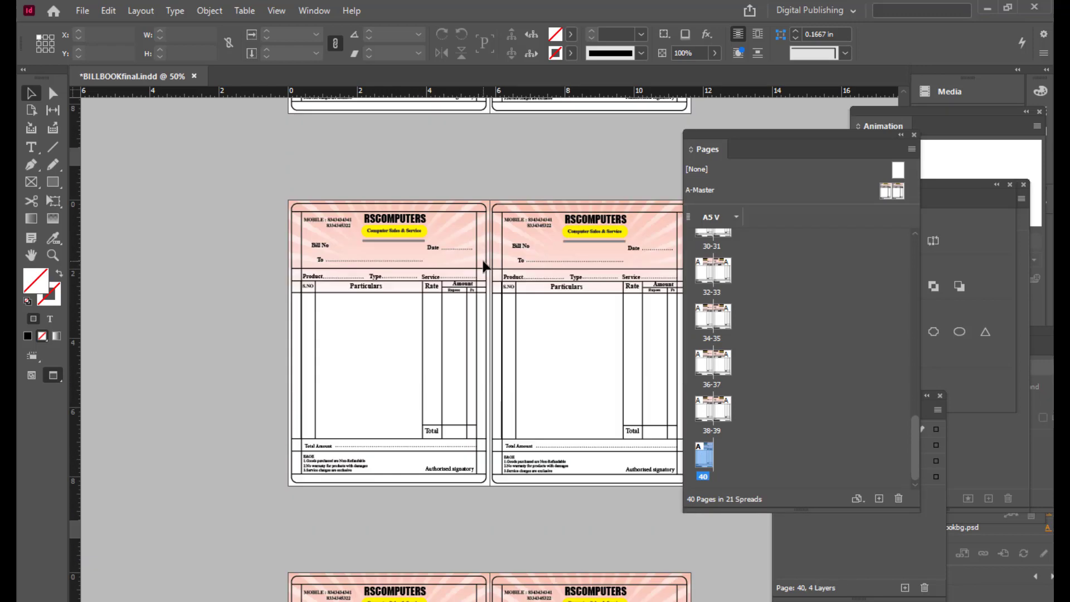
pyautogui.scroll(5, 482, 267)
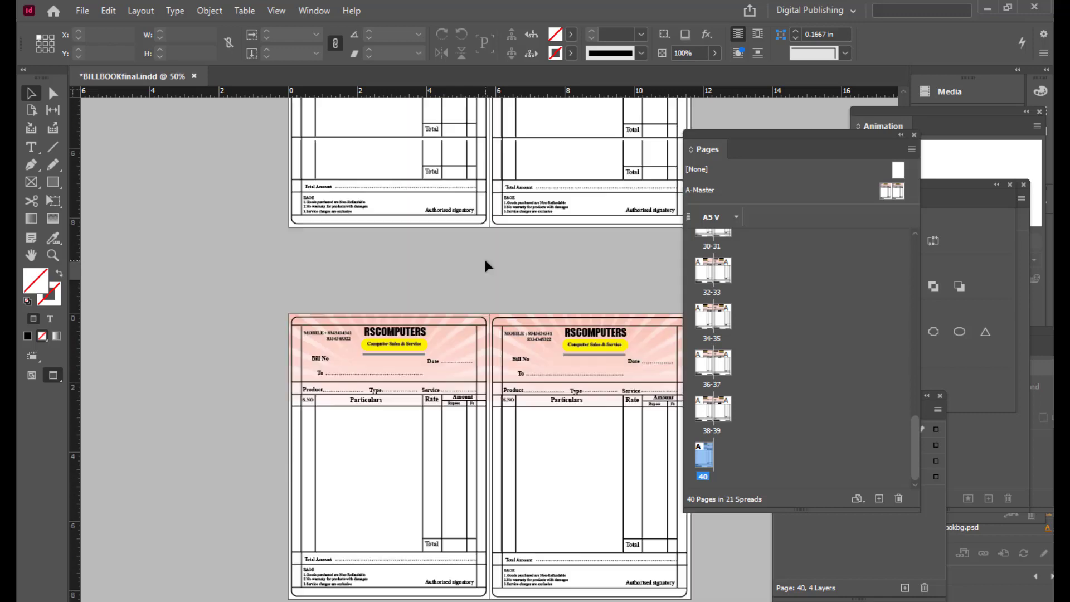
pyautogui.scroll(15, 508, 227)
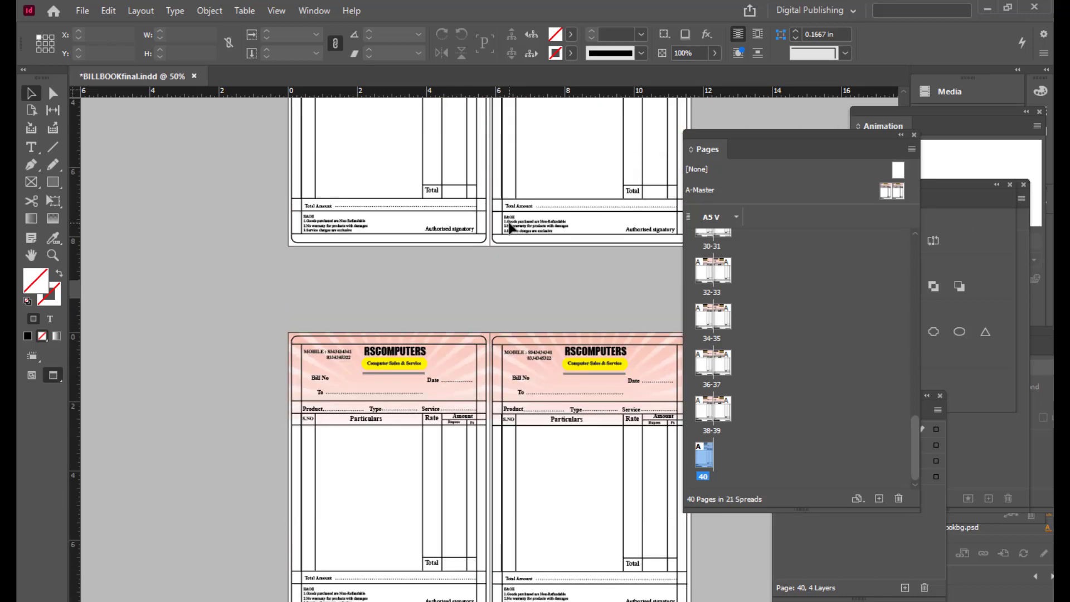
pyautogui.scroll(-8, 348, 253)
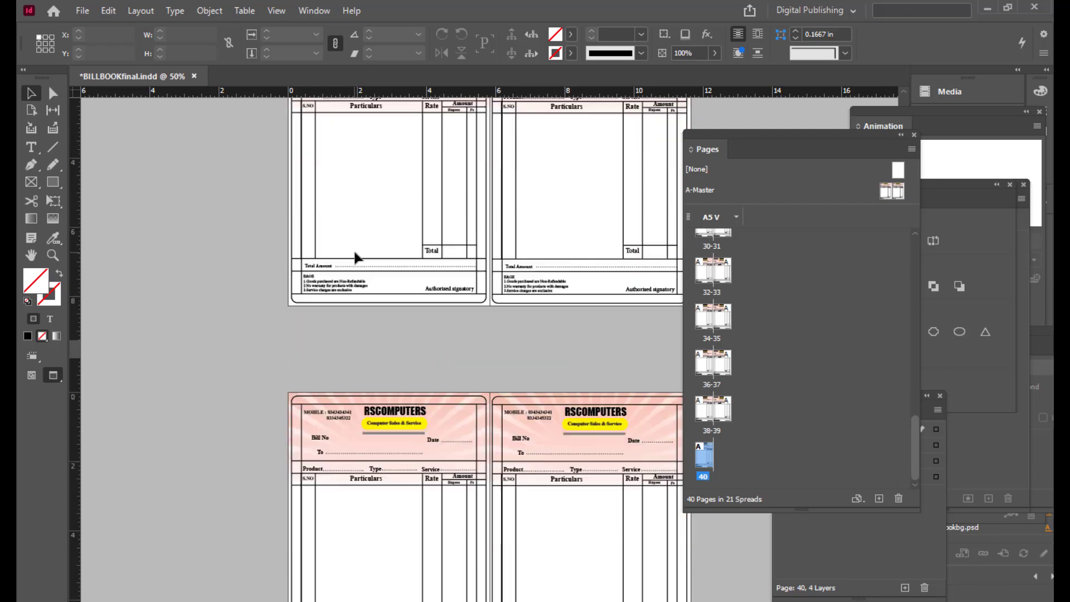
pyautogui.doubleClick(888, 195)
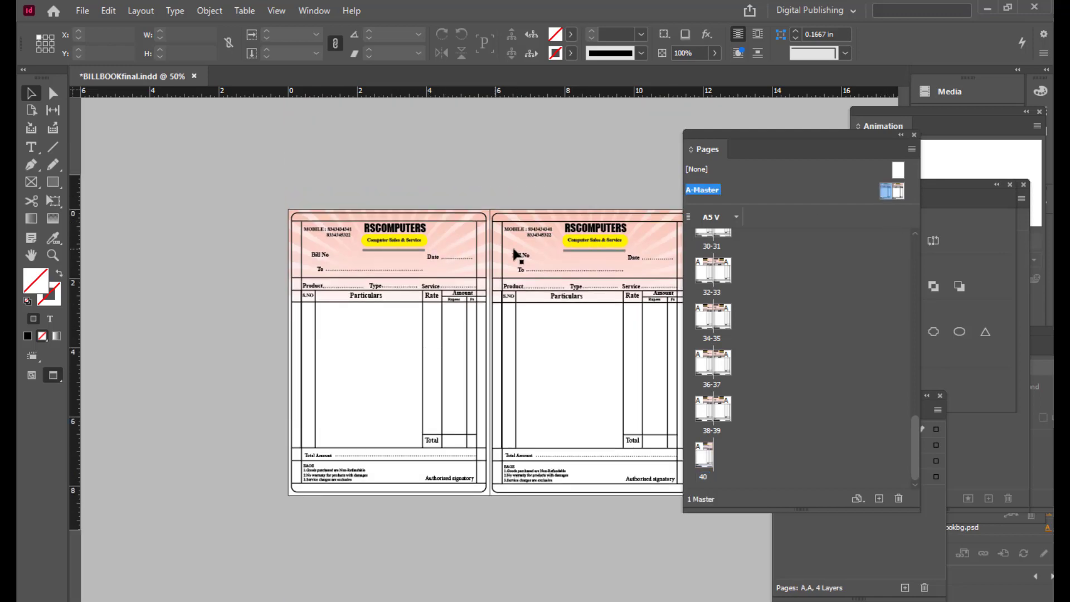
pyautogui.moveTo(705, 134); pyautogui.dragTo(783, 134)
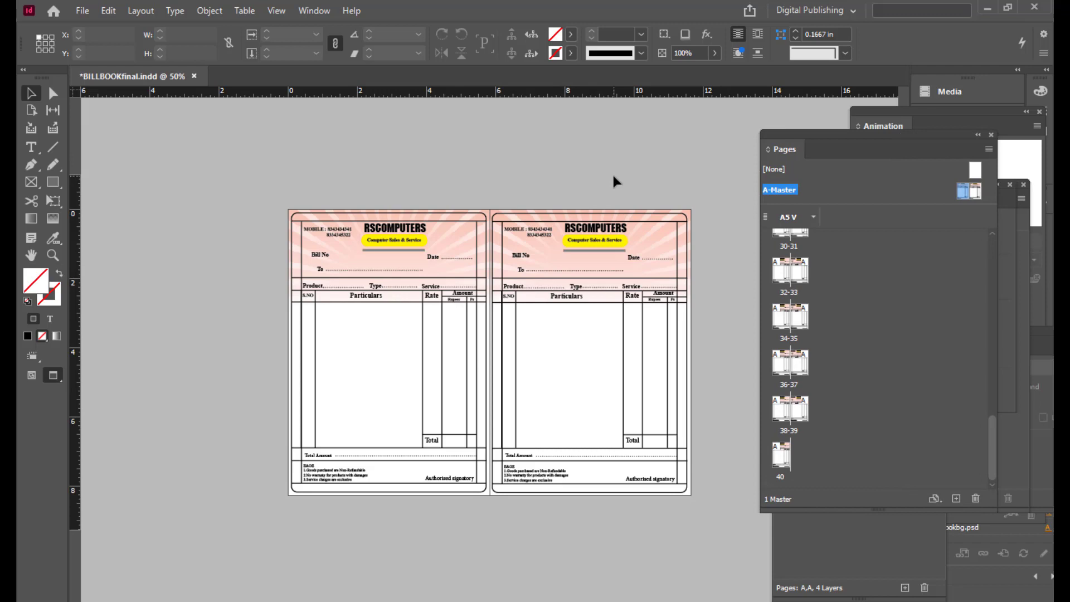
pyautogui.hotkey('ctrl', '=')
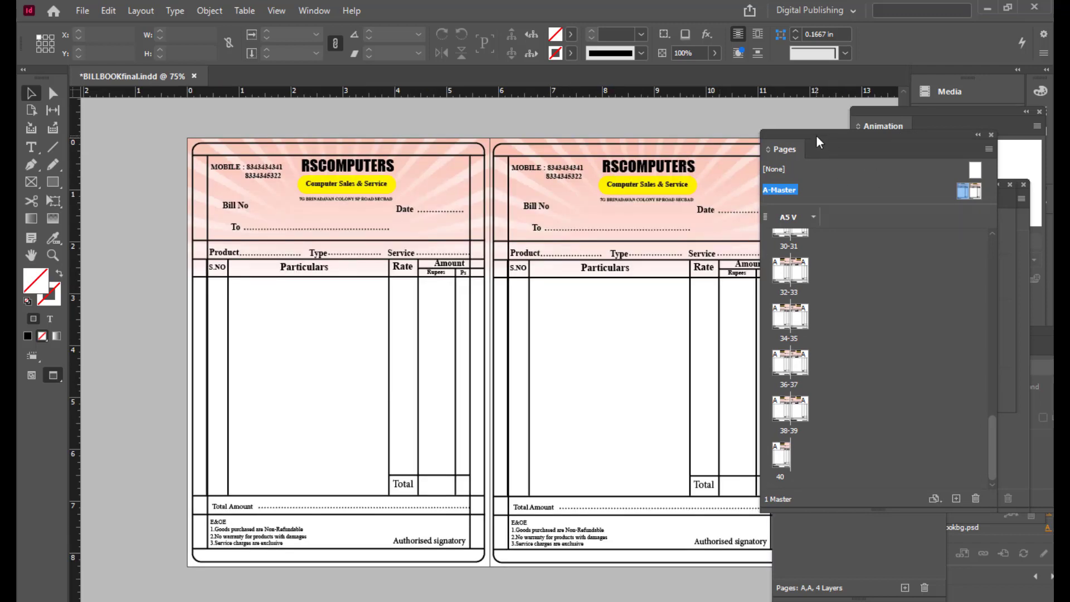
pyautogui.moveTo(815, 135); pyautogui.dragTo(828, 135)
# Step: Show the document's layers and add a new layer above Layer 3
pyautogui.click(311, 11)
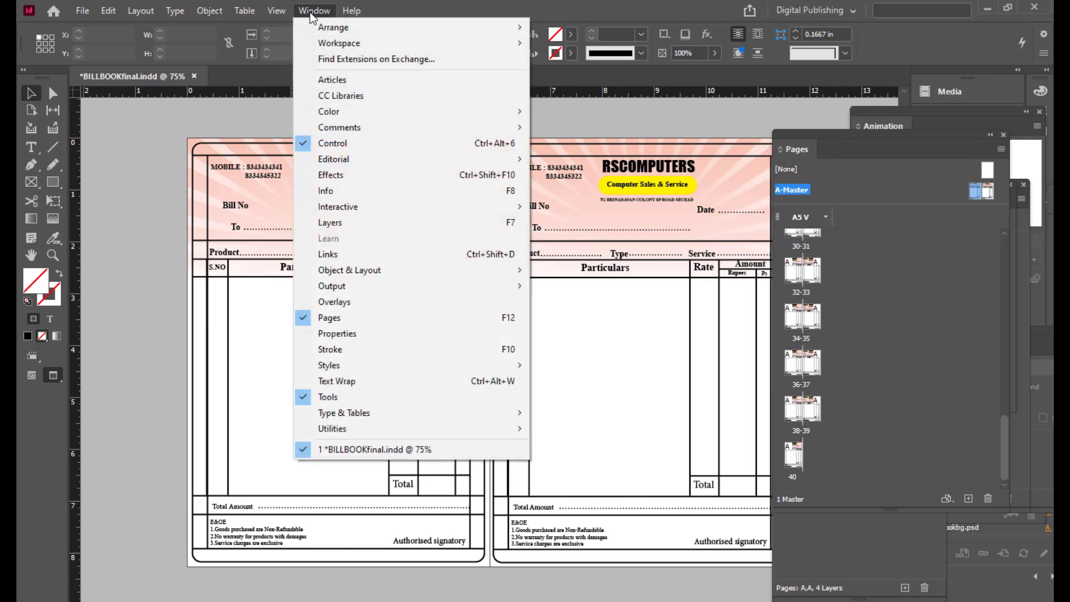
pyautogui.click(342, 223)
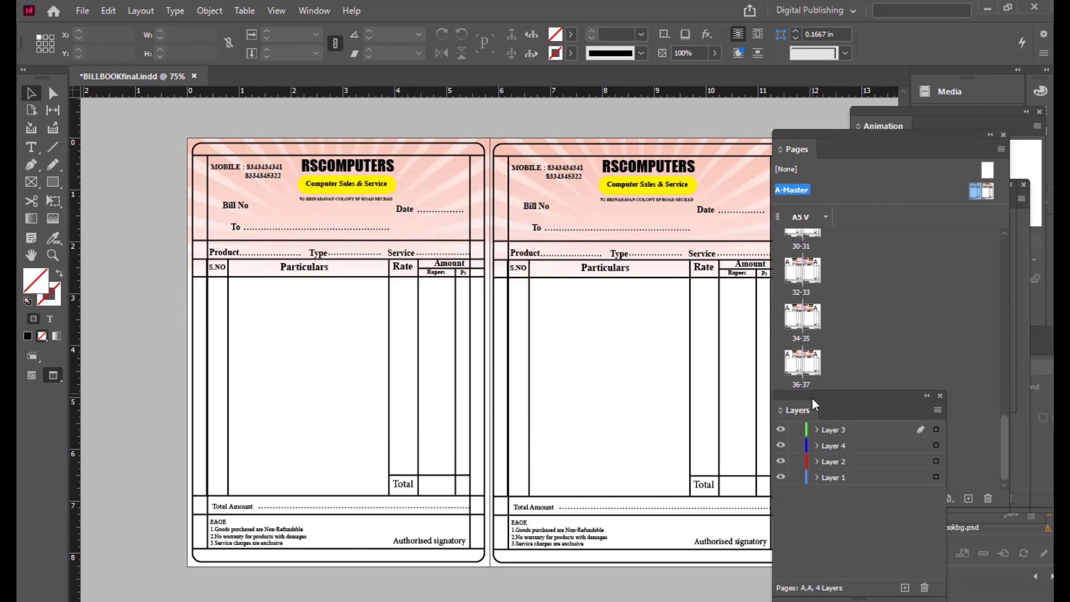
pyautogui.moveTo(811, 399); pyautogui.dragTo(667, 139)
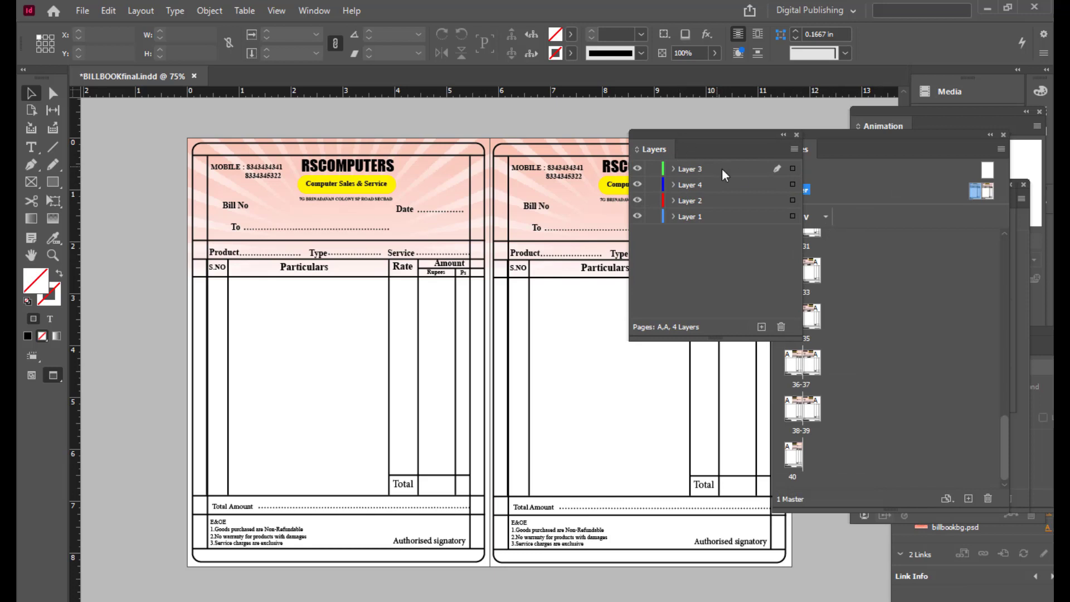
pyautogui.click(721, 169)
pyautogui.moveTo(674, 130); pyautogui.dragTo(817, 115)
pyautogui.click(808, 317)
# Step: Lock Layers 3, 4, 2 and 1 so that only the new top layer is editable
pyautogui.hotkey('ctrl', '=')
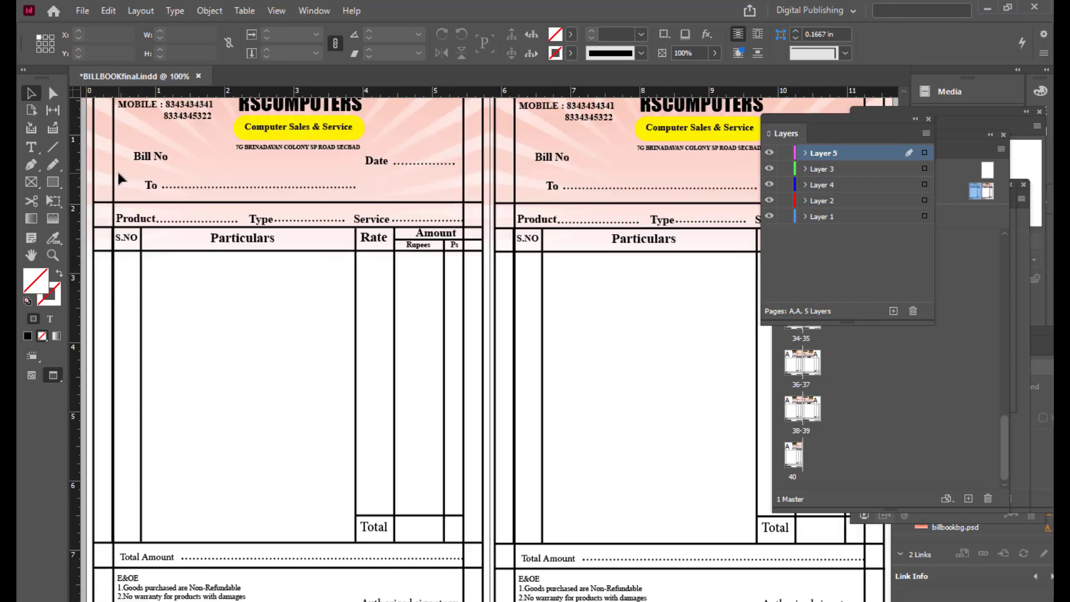
pyautogui.press('space')
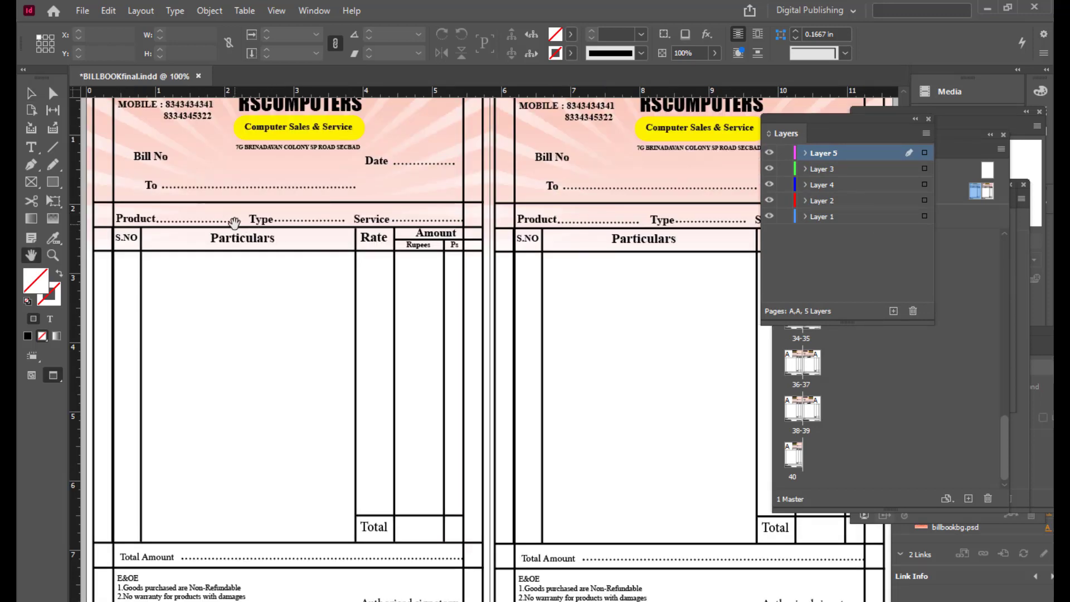
pyautogui.moveTo(249, 216); pyautogui.dragTo(473, 276)
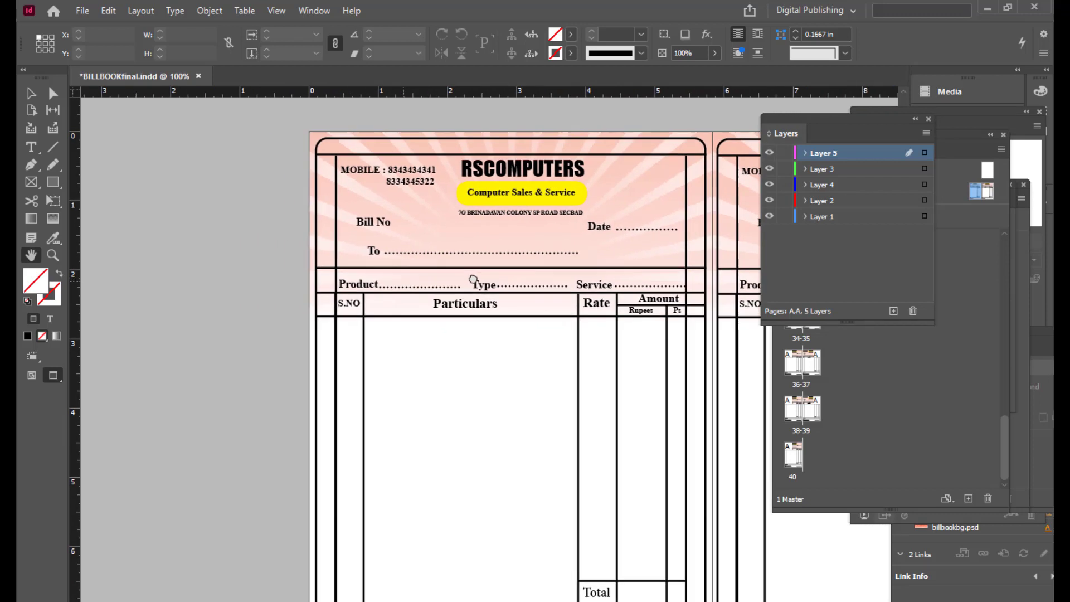
pyautogui.press('t')
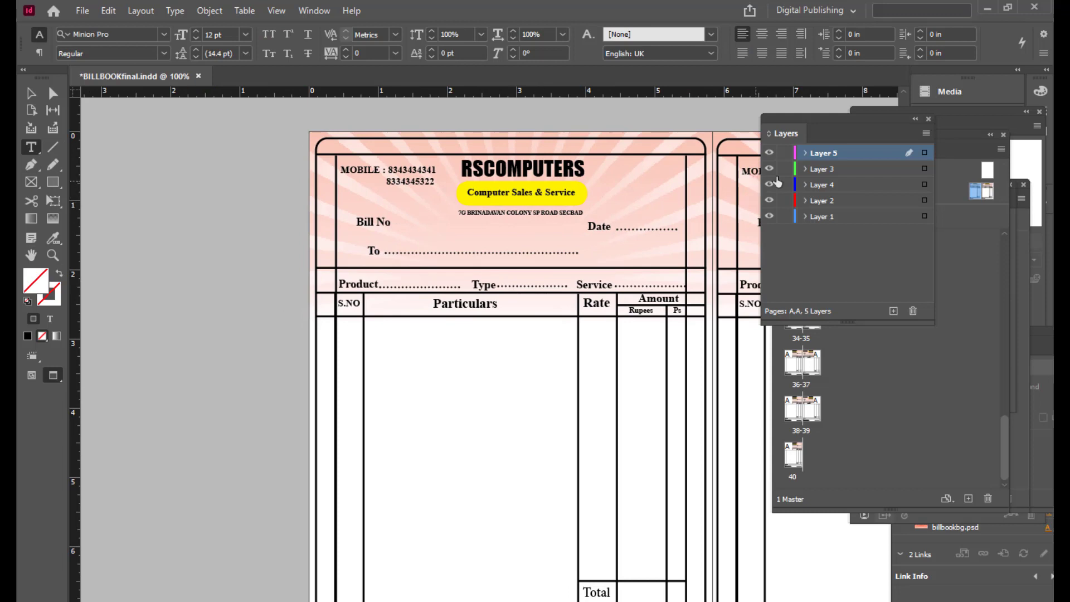
pyautogui.moveTo(785, 168); pyautogui.dragTo(786, 223)
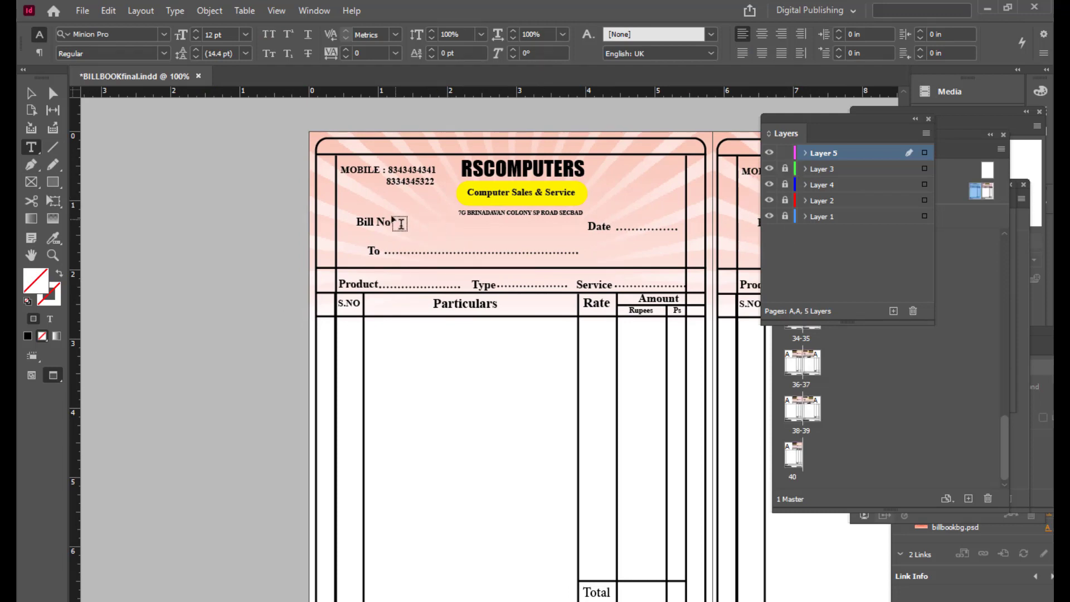
pyautogui.moveTo(395, 215); pyautogui.dragTo(438, 234)
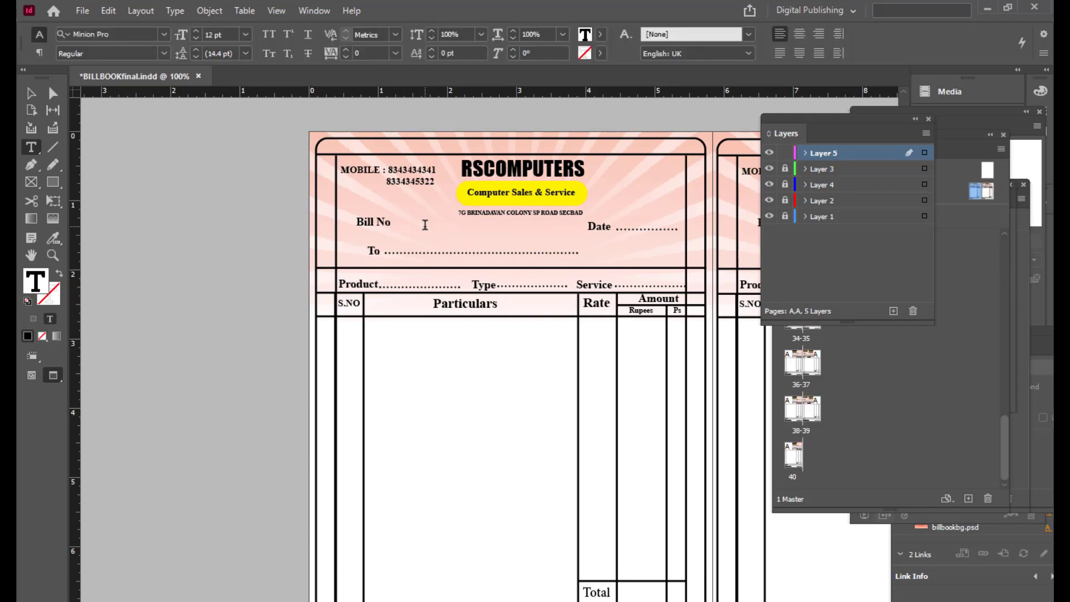
pyautogui.rightClick(425, 226)
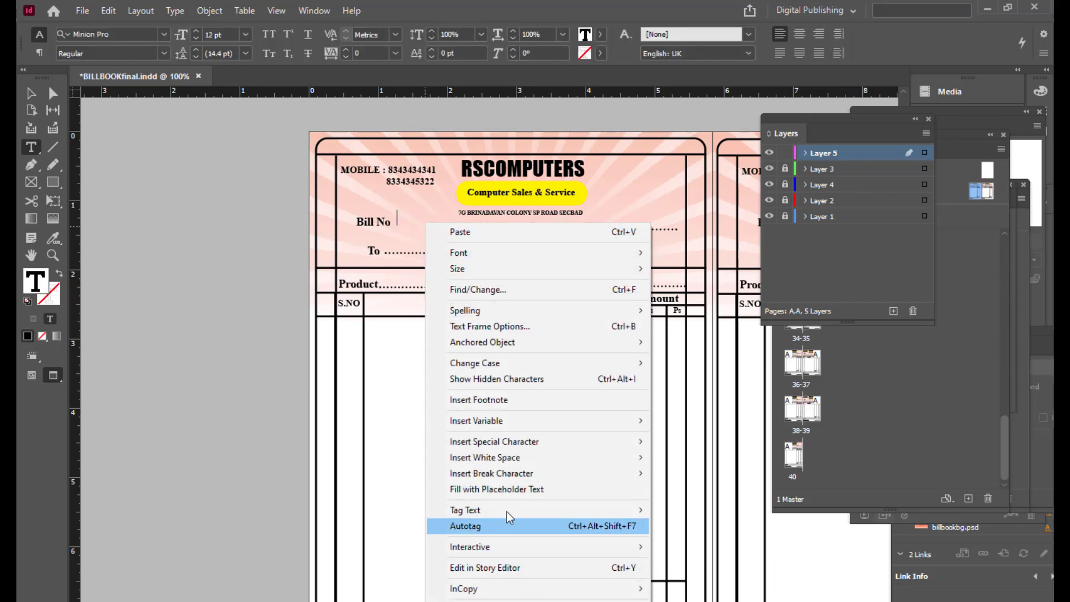
pyautogui.moveTo(505, 446)
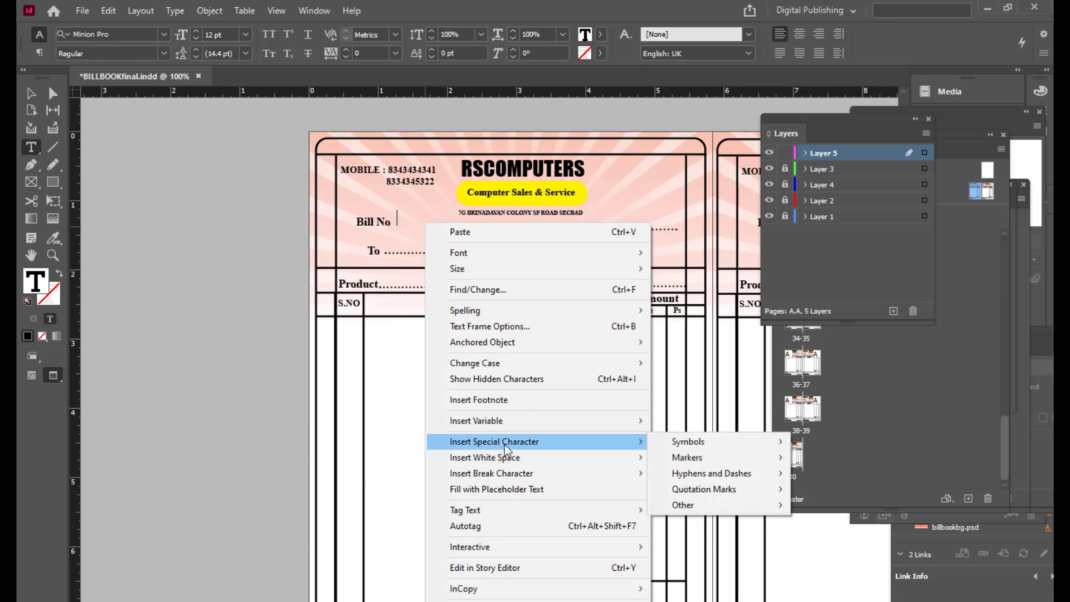
pyautogui.moveTo(725, 463)
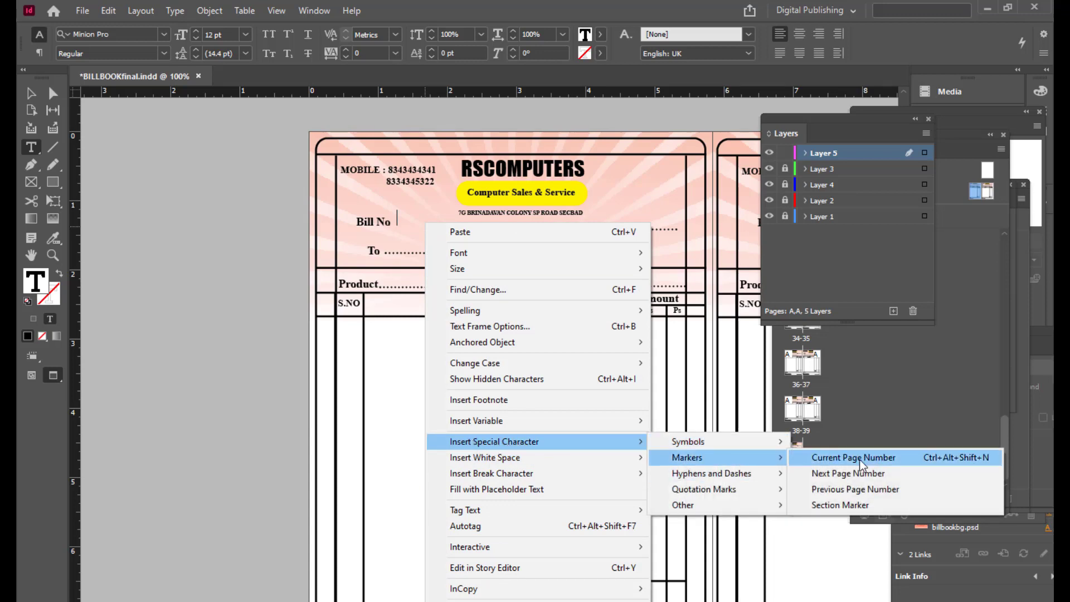
pyautogui.click(975, 401)
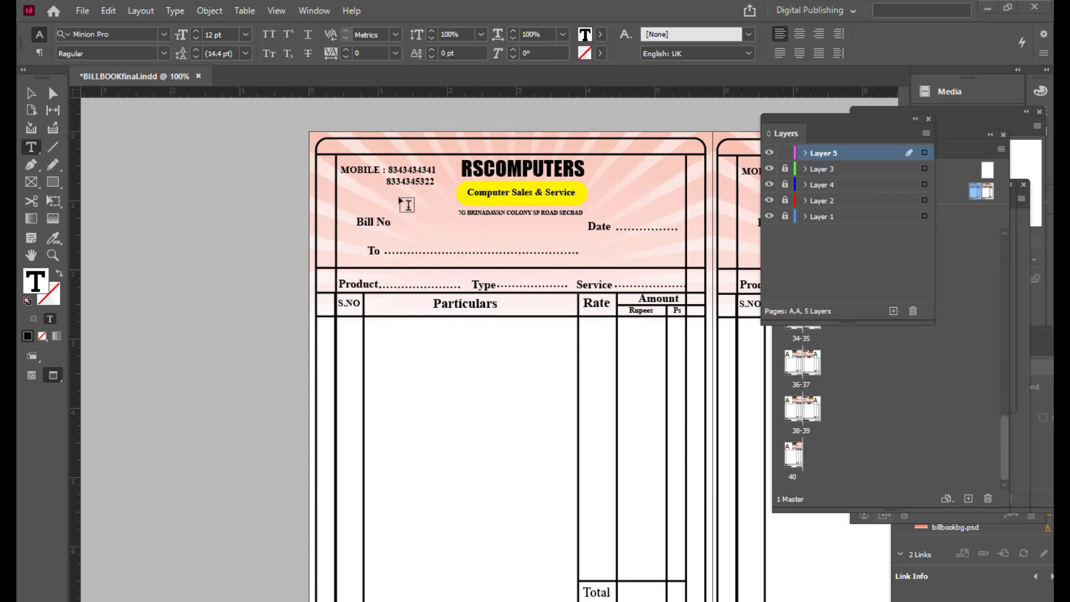
pyautogui.moveTo(395, 213); pyautogui.dragTo(439, 233)
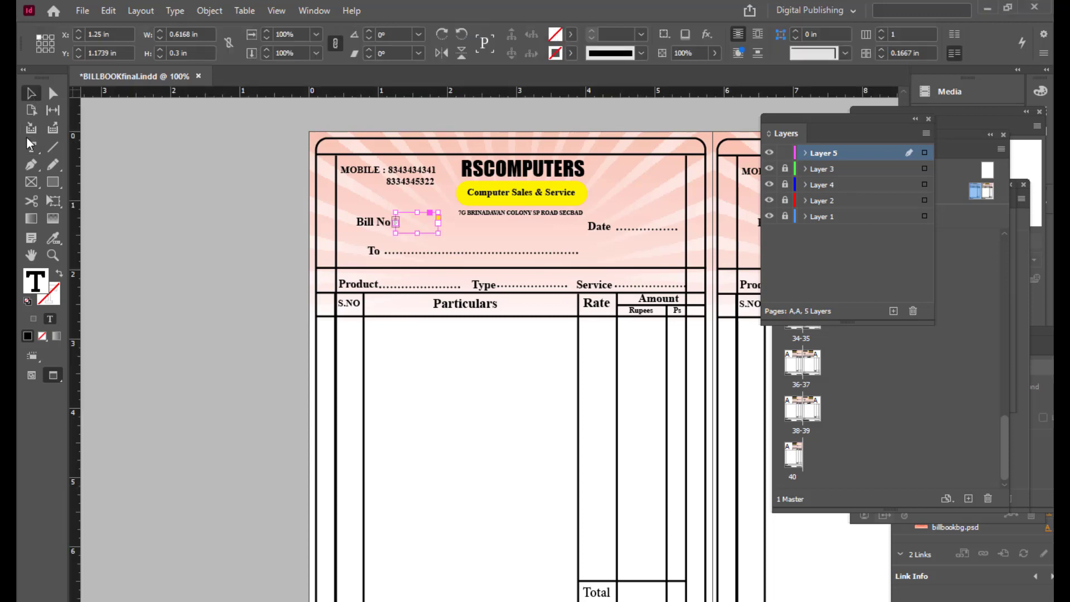
pyautogui.press('Escape')
pyautogui.press('t')
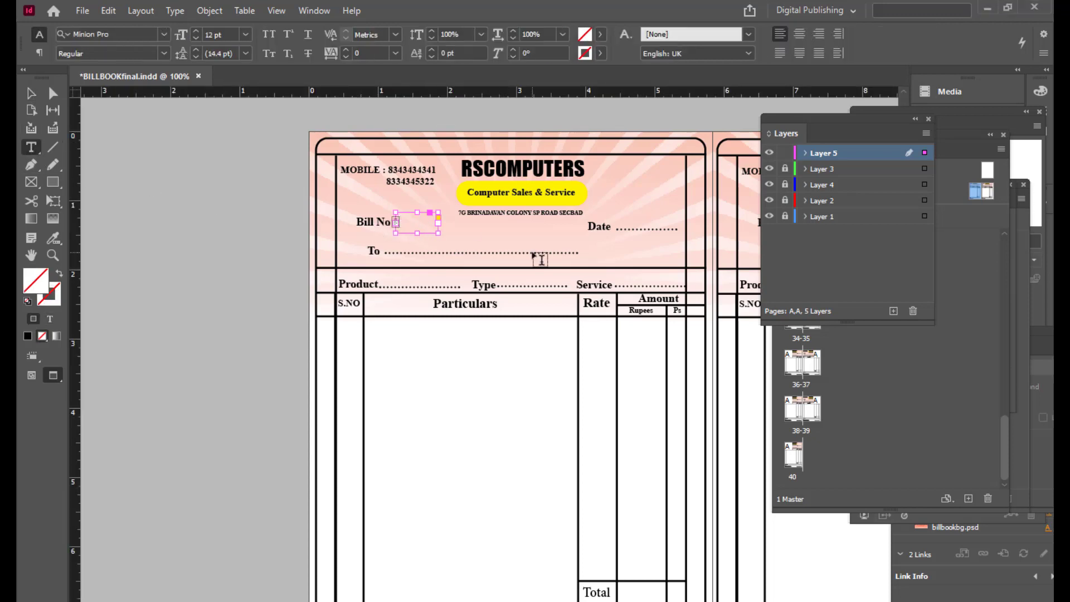
pyautogui.rightClick(413, 222)
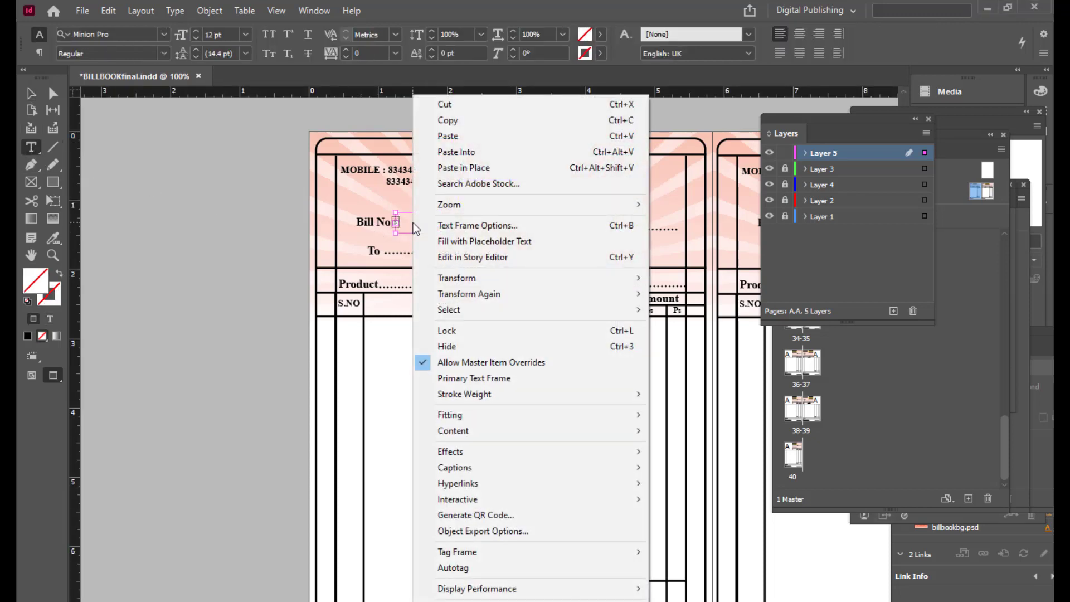
pyautogui.click(29, 94)
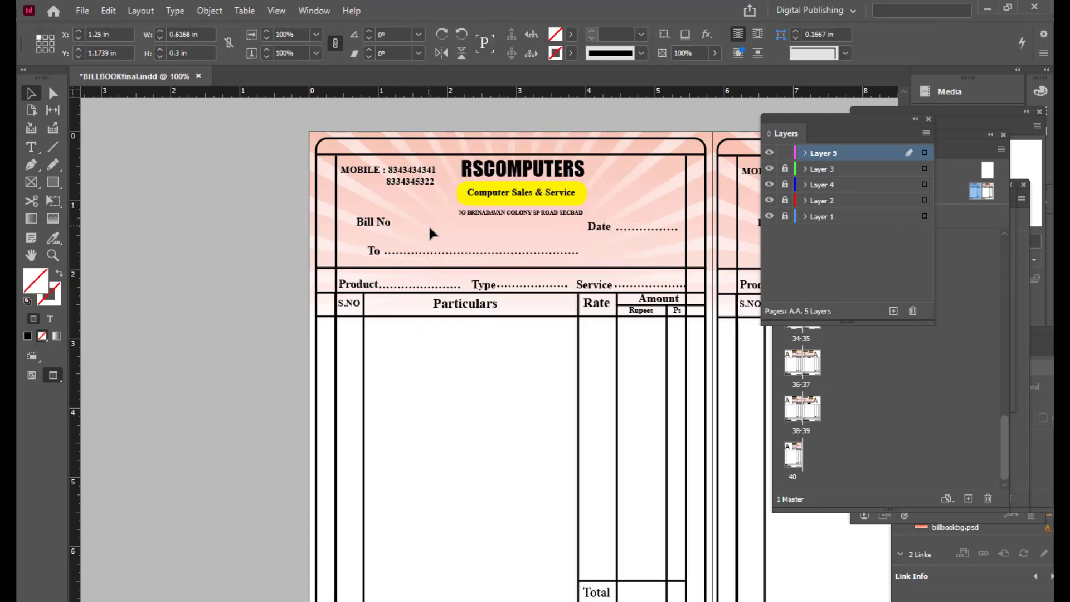
# Step: Insert a 14 pt Current Page Number marker in a text frame about 0.56 × 0.32 in beside Bill No, moved to about X 1.29, Y 1.23 in
pyautogui.press('t')
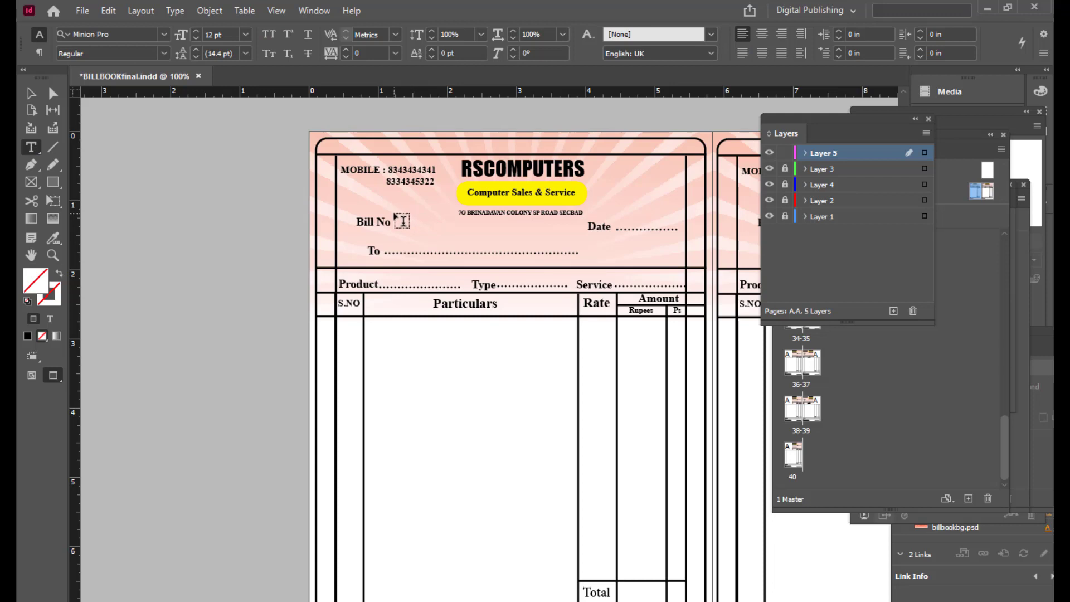
pyautogui.moveTo(393, 213); pyautogui.dragTo(434, 236)
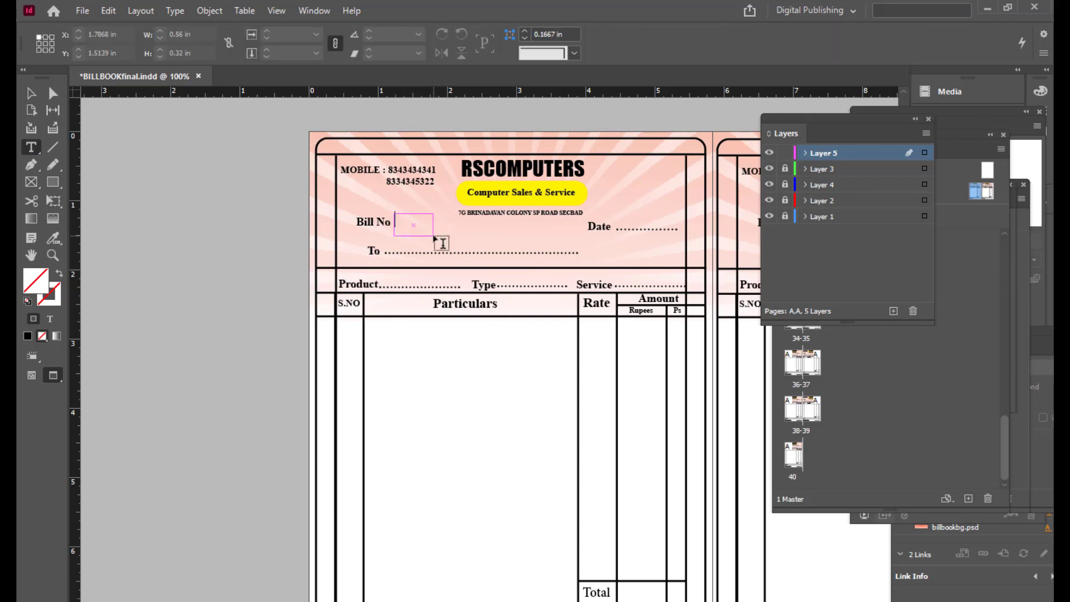
pyautogui.rightClick(421, 224)
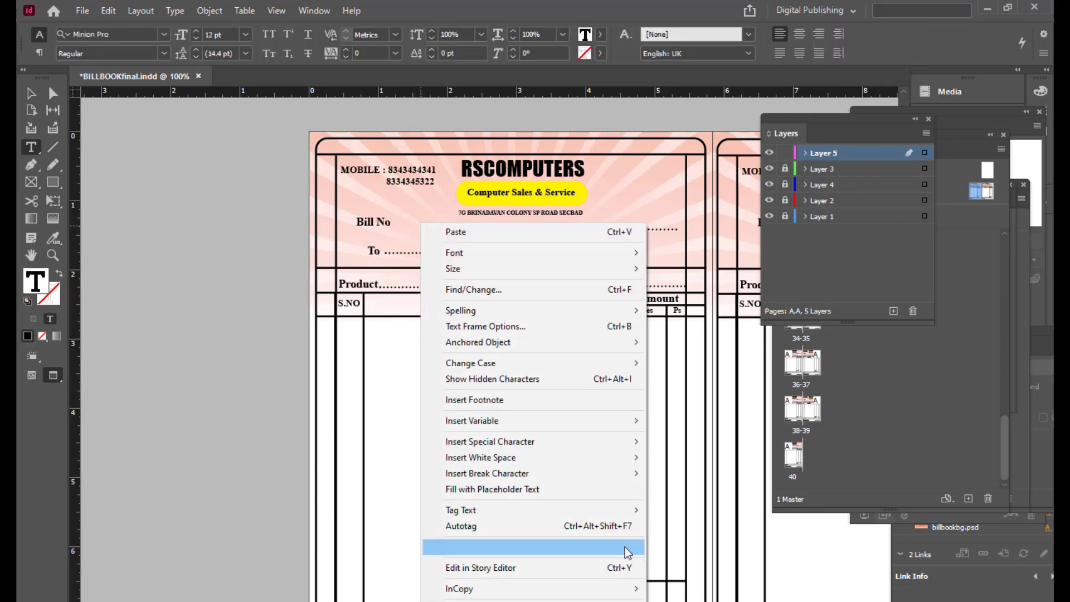
pyautogui.moveTo(589, 438)
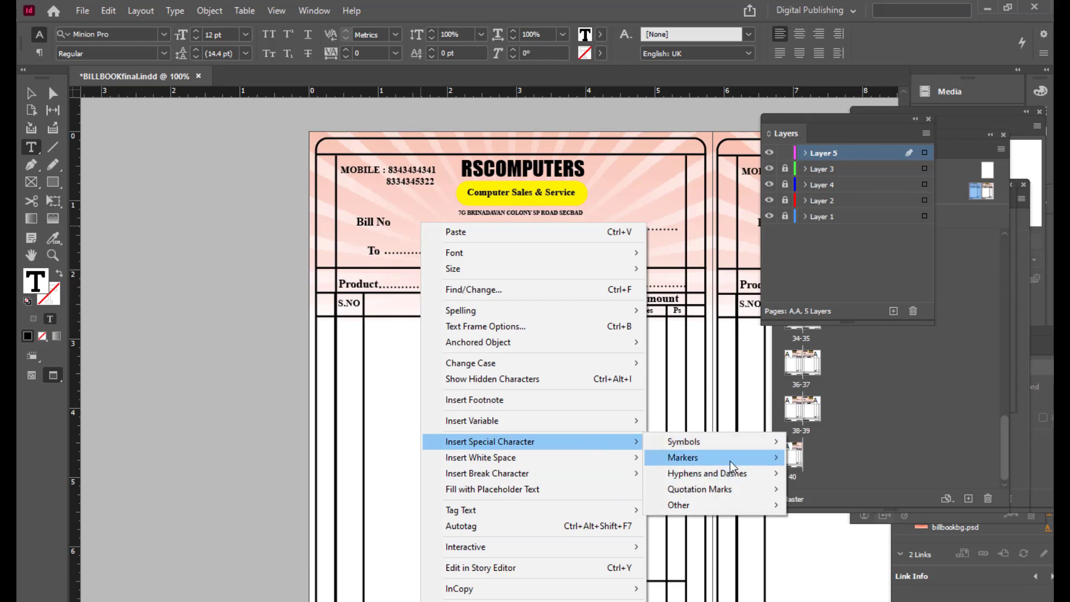
pyautogui.moveTo(730, 458)
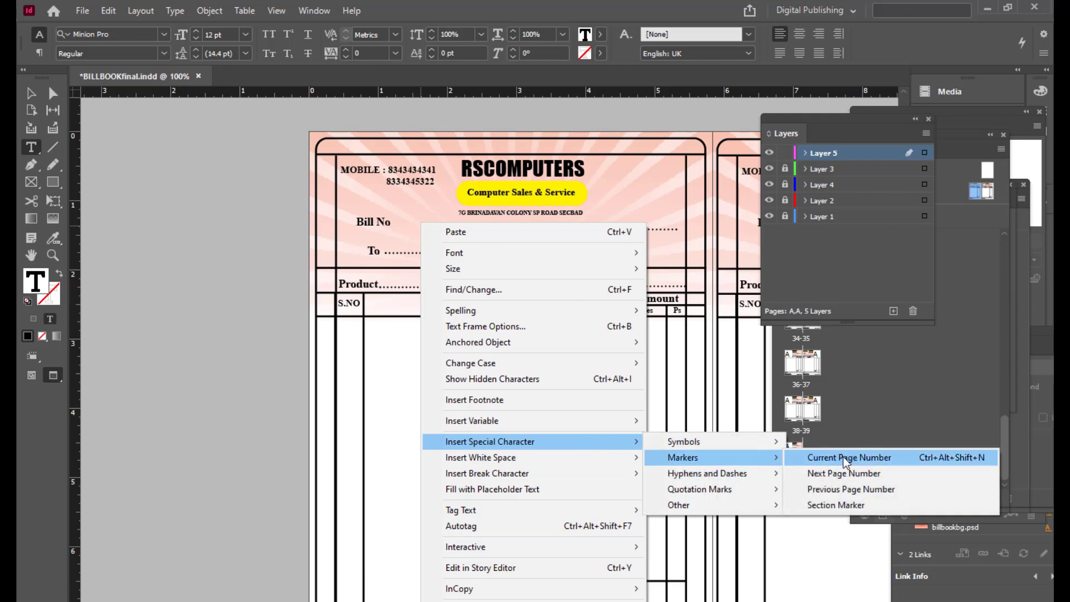
pyautogui.click(844, 457)
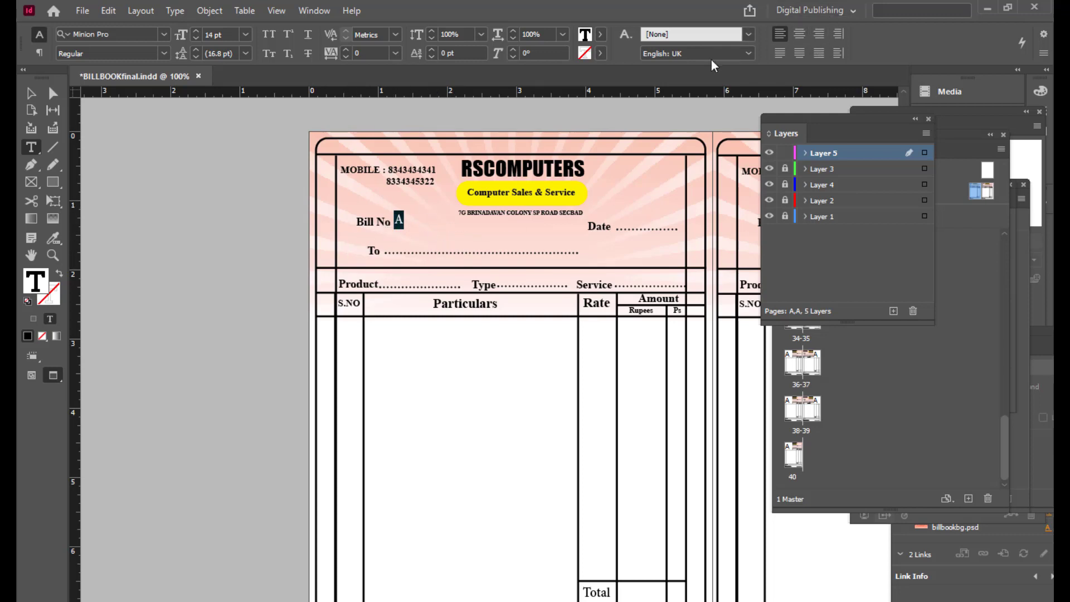
pyautogui.click(800, 35)
pyautogui.click(31, 93)
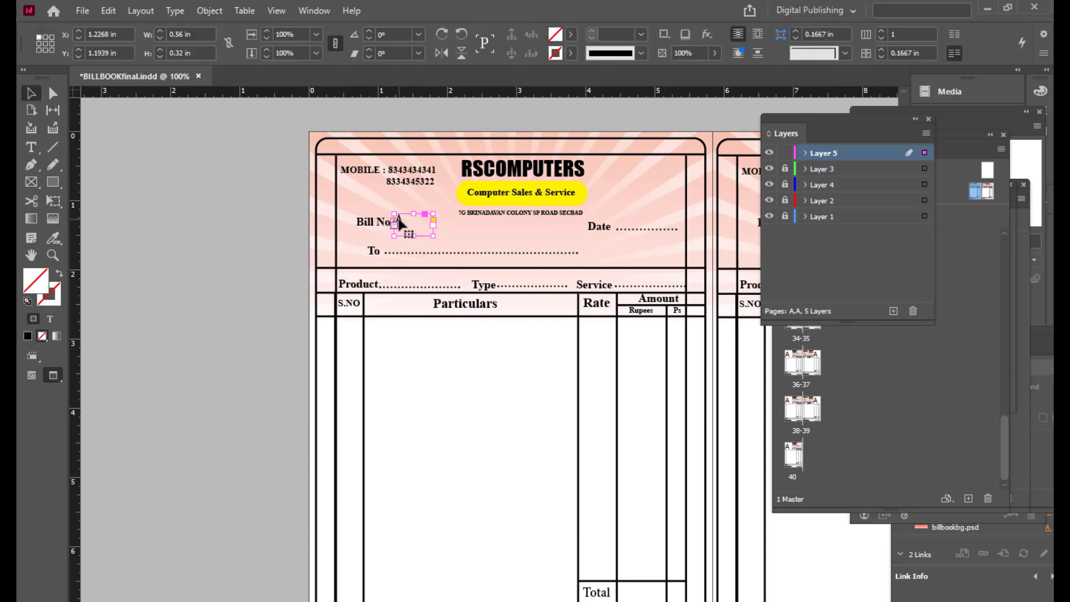
pyautogui.moveTo(399, 222); pyautogui.dragTo(410, 227)
# Step: Open page 26 to check its automatic bill number, and return to the first page thumbnails
pyautogui.moveTo(809, 118); pyautogui.dragTo(717, 98)
pyautogui.moveTo(873, 139); pyautogui.dragTo(871, 91)
pyautogui.scroll(3, 827, 225)
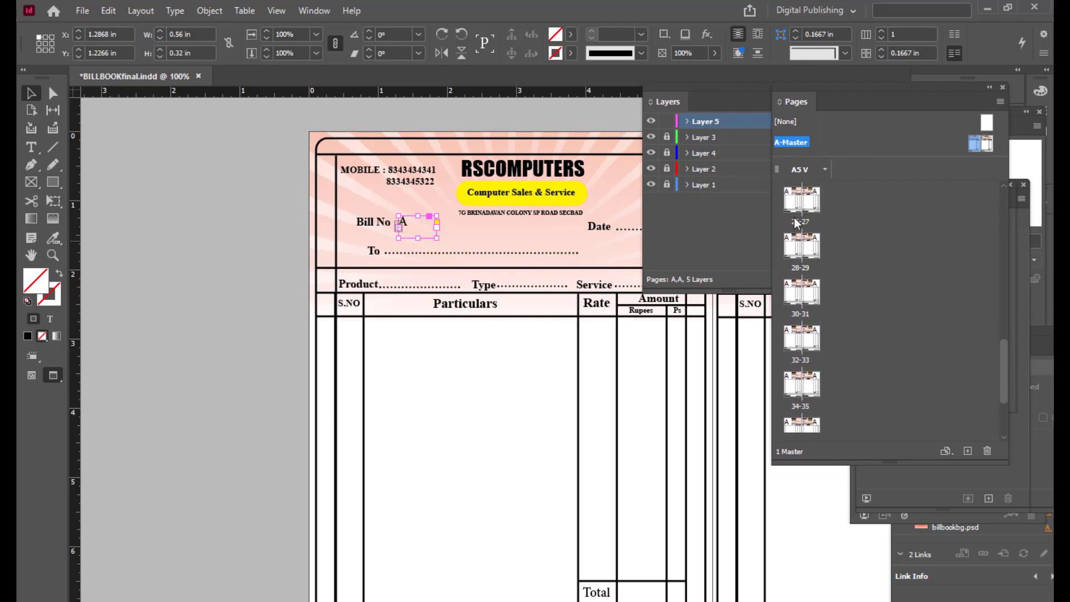
pyautogui.doubleClick(793, 205)
pyautogui.scroll(6, 859, 249)
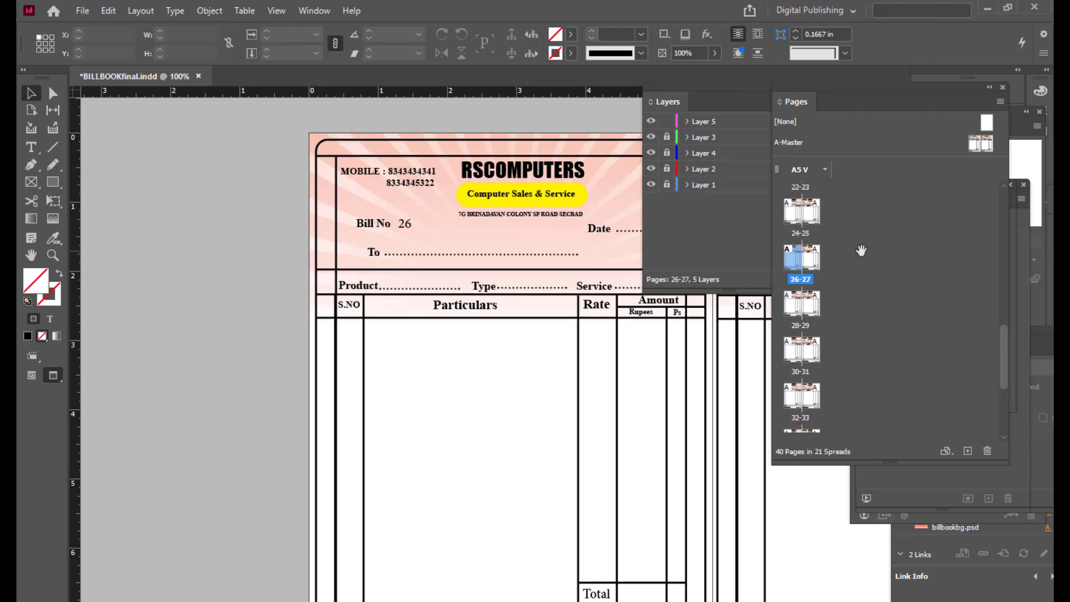
pyautogui.moveTo(1002, 319); pyautogui.dragTo(995, 186)
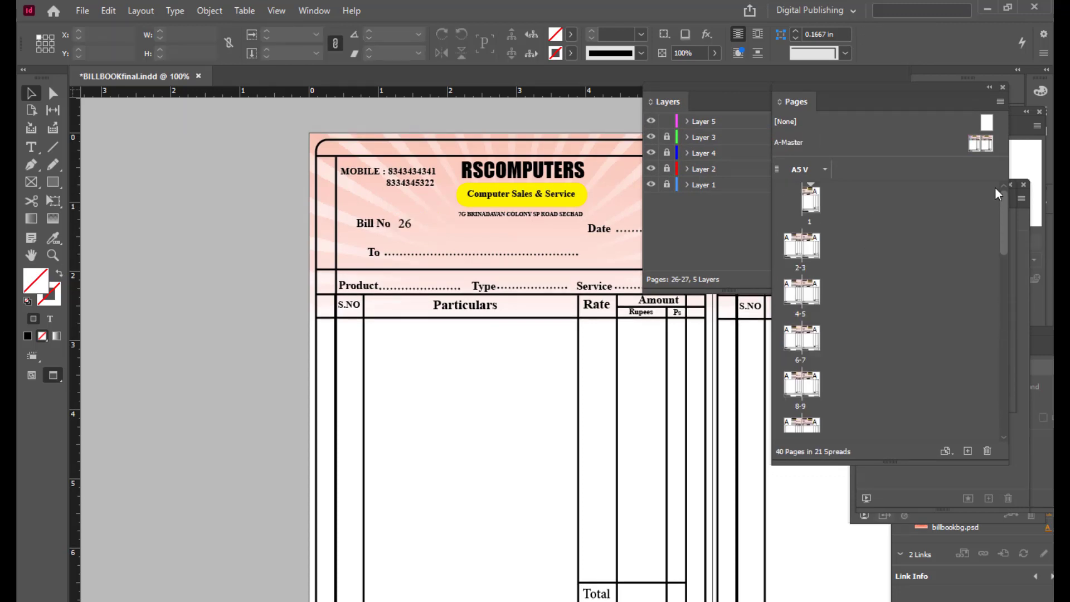
# Step: Open pages 1, 2 and 4 in turn to compare the numbers beside Bill No
pyautogui.doubleClick(811, 207)
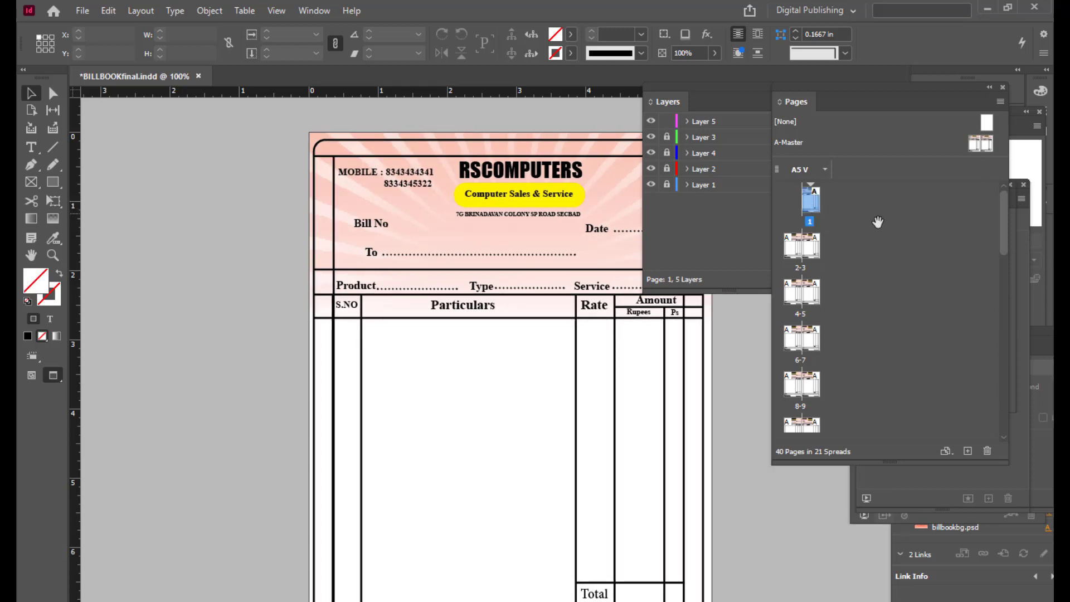
pyautogui.doubleClick(795, 252)
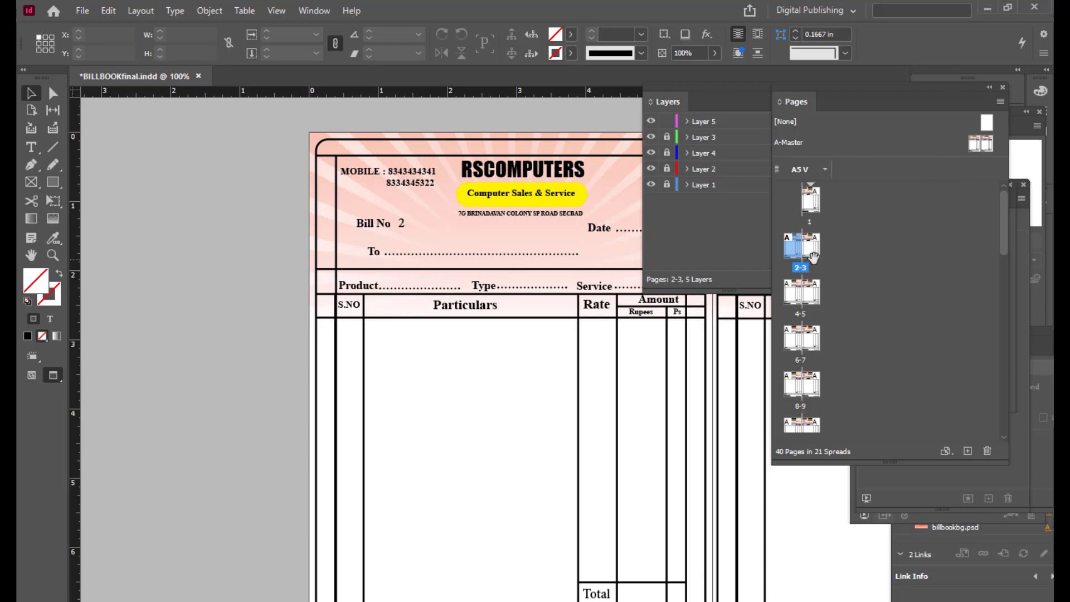
pyautogui.click(788, 250)
pyautogui.doubleClick(809, 215)
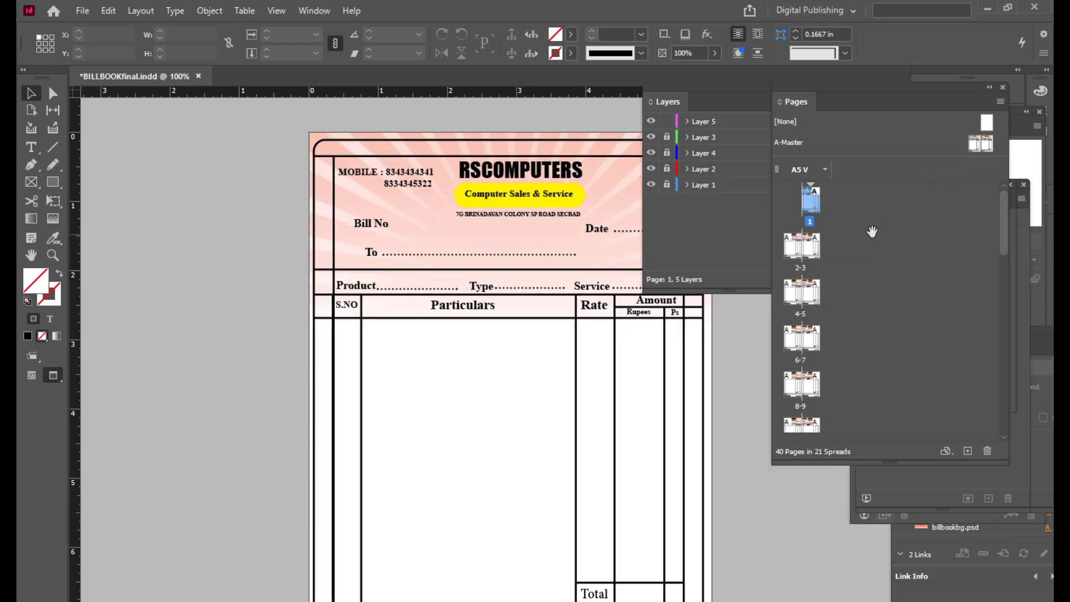
pyautogui.doubleClick(794, 300)
# Step: Inspect the Bill No area on page 1 and on the right-hand page of spread 2-3 for a page number
pyautogui.scroll(8, 408, 307)
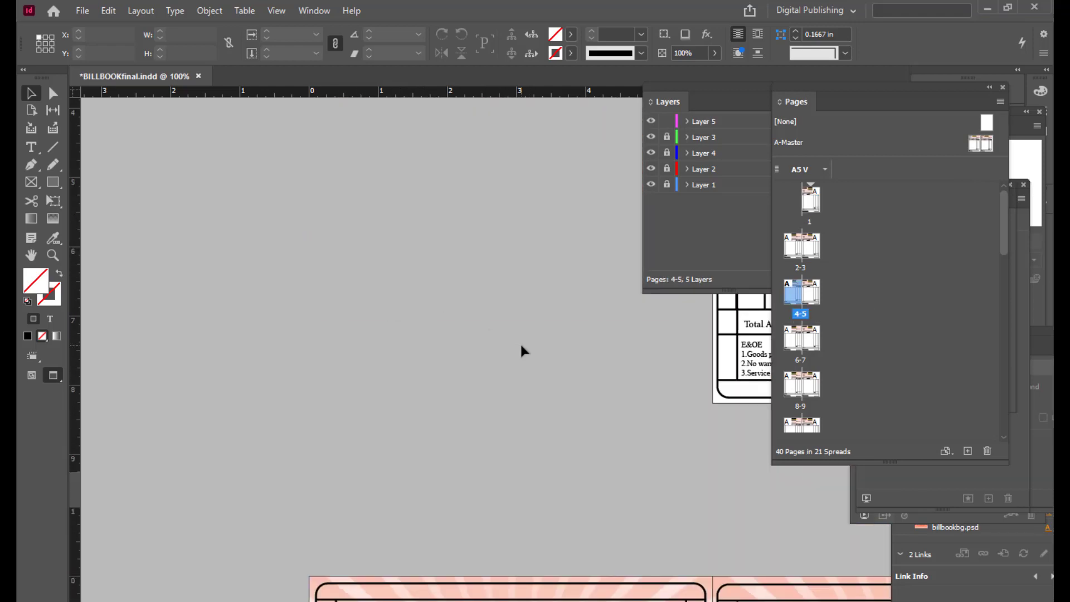
pyautogui.hotkey('ctrl', '-')
pyautogui.hotkey('ctrl', '-')
pyautogui.hotkey('ctrl', '-')
pyautogui.hotkey('ctrl', '=')
pyautogui.scroll(3, 599, 239)
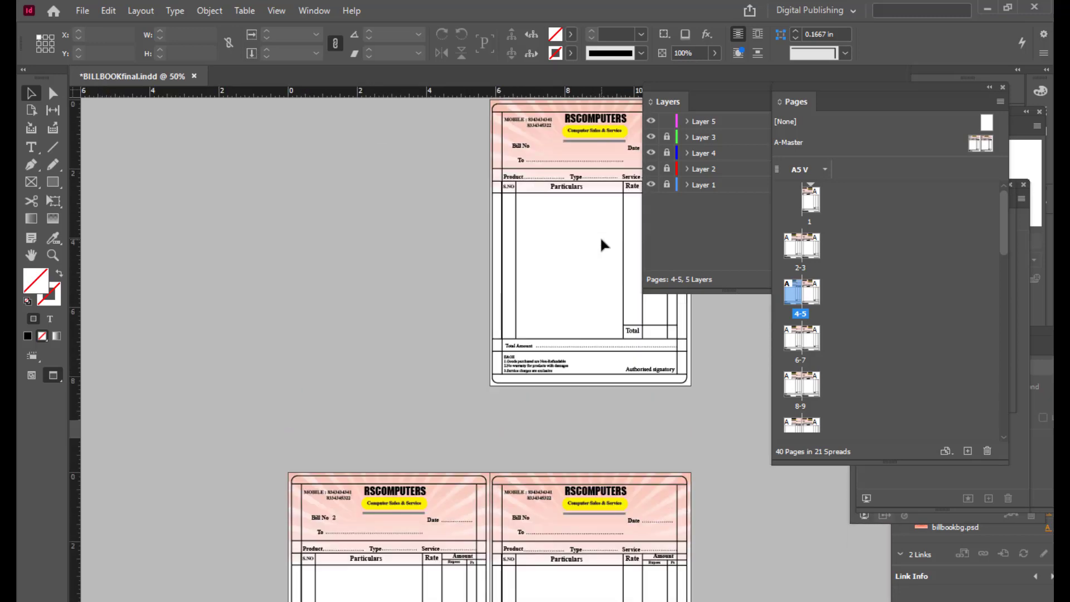
pyautogui.scroll(1, 600, 240)
pyautogui.hotkey('ctrl', '=')
pyautogui.hotkey('ctrl', '=')
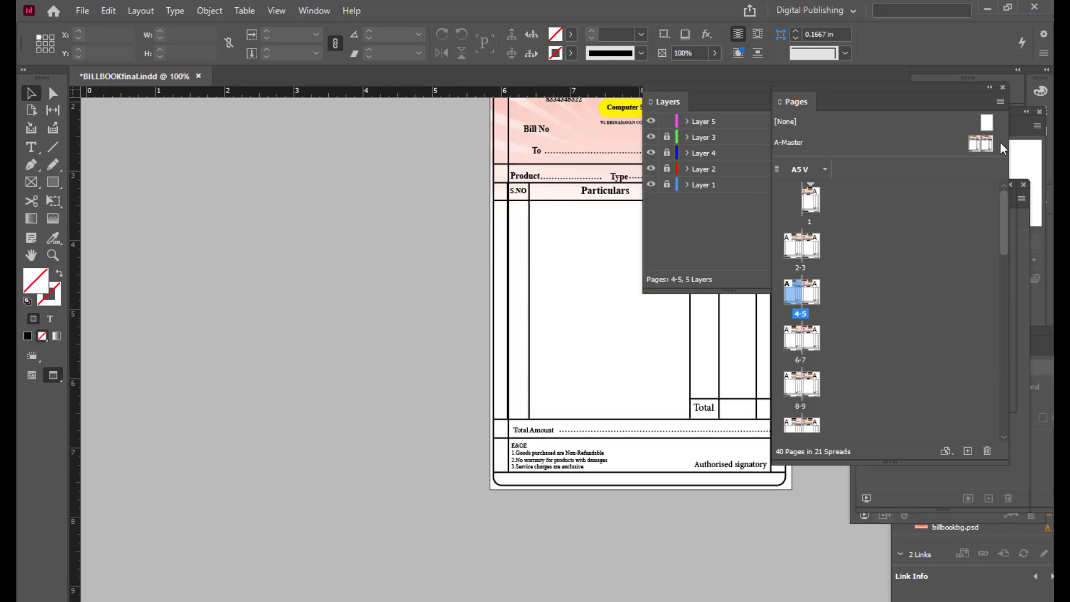
pyautogui.press('space')
pyautogui.moveTo(398, 257); pyautogui.dragTo(212, 439)
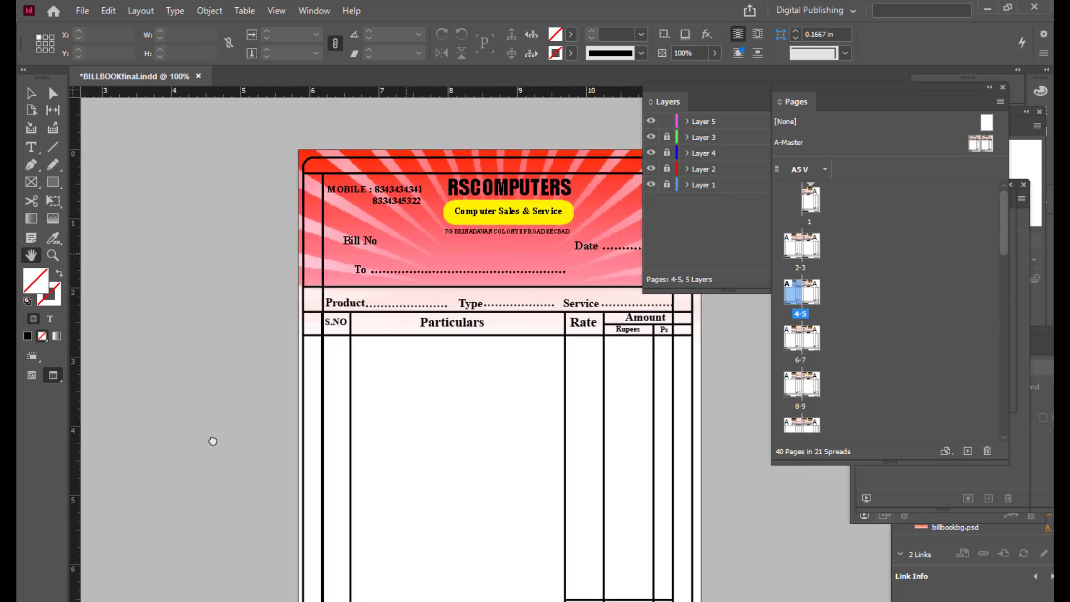
pyautogui.moveTo(473, 365); pyautogui.dragTo(465, 367)
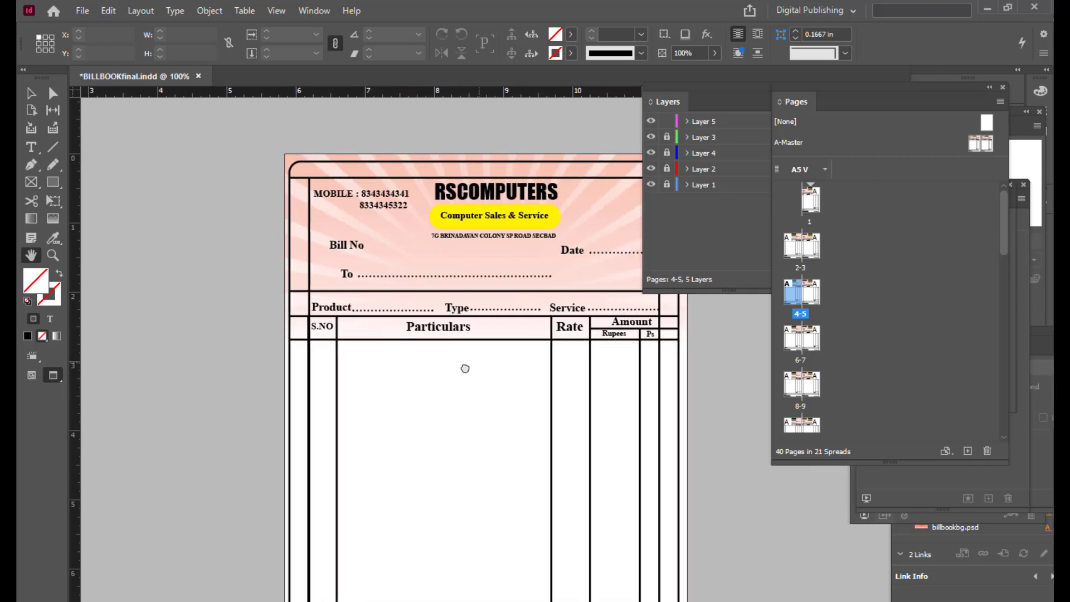
# Step: On A-Master, duplicate the left page's page-number marker beside Bill No on the right page, at about X 7.06, Y 1.23 in
pyautogui.doubleClick(979, 144)
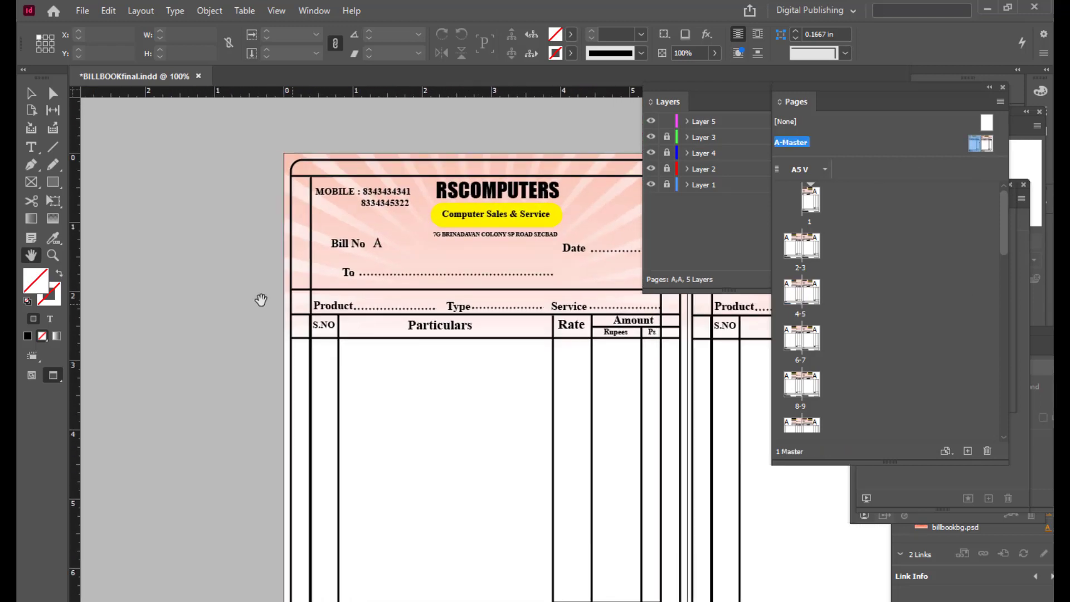
pyautogui.moveTo(478, 395); pyautogui.dragTo(45, 399)
pyautogui.moveTo(237, 386); pyautogui.dragTo(495, 400)
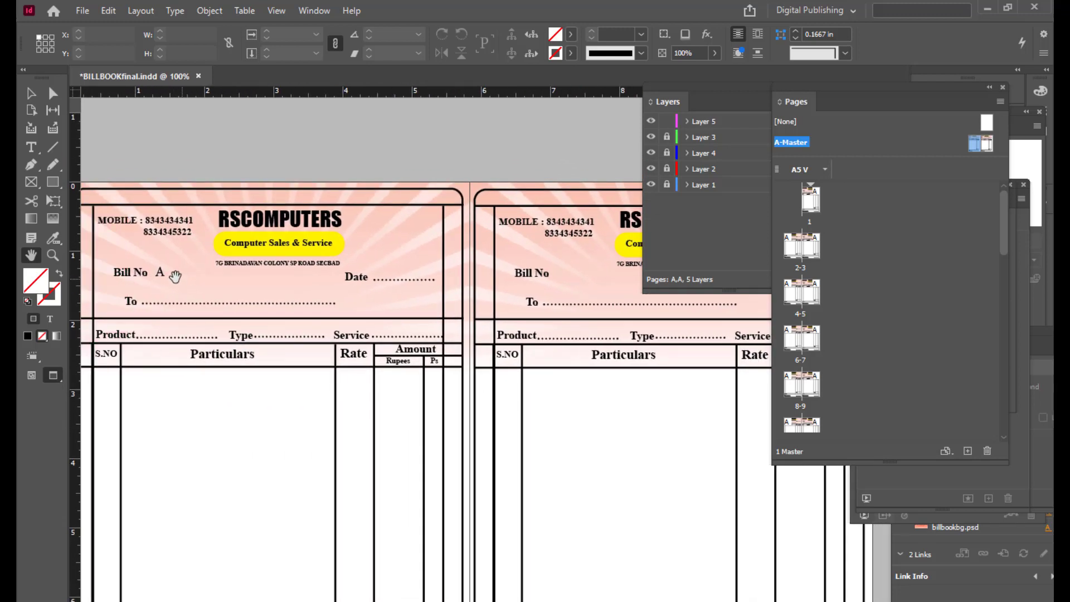
pyautogui.moveTo(577, 288); pyautogui.dragTo(560, 293)
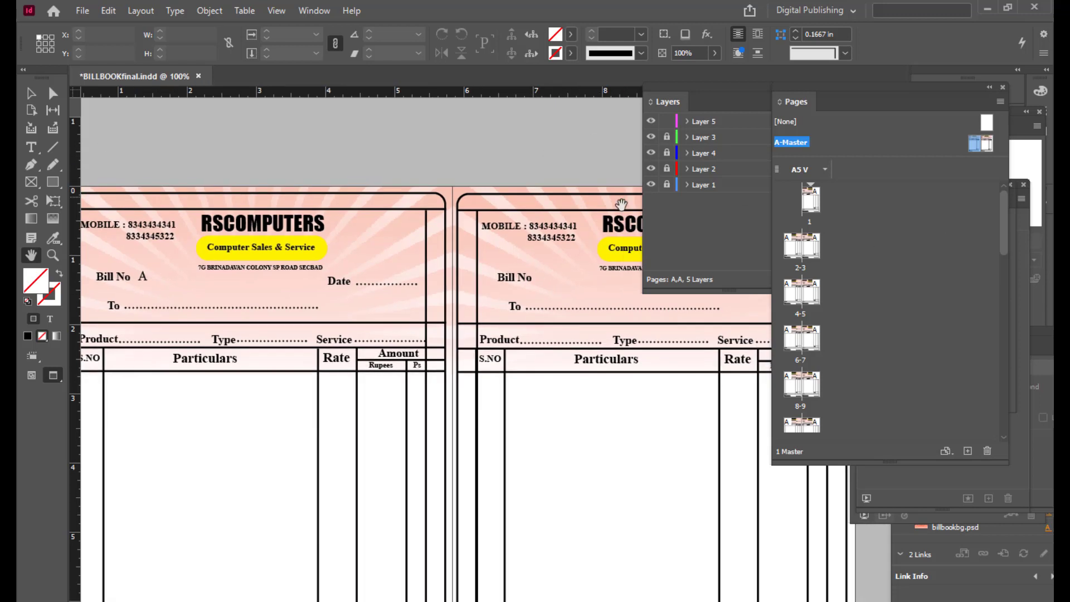
pyautogui.click(31, 93)
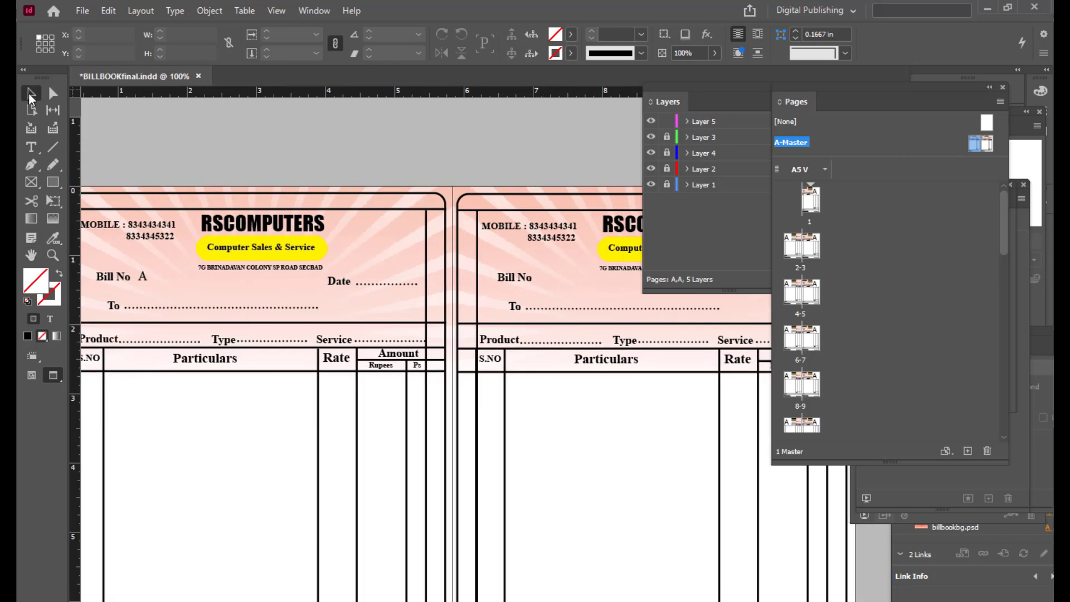
pyautogui.click(146, 283)
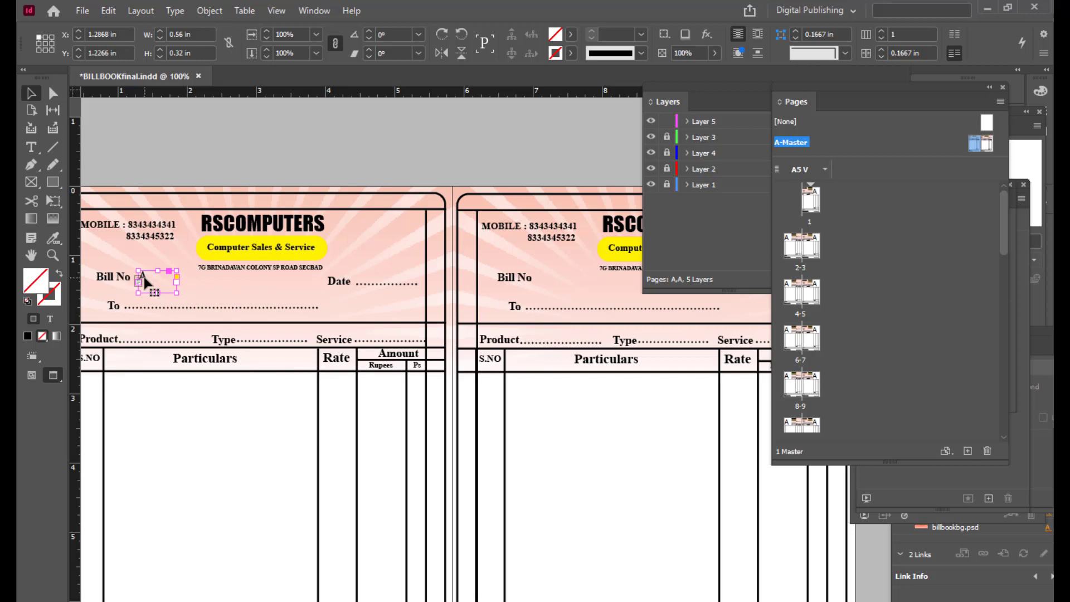
pyautogui.moveTo(146, 282); pyautogui.dragTo(546, 282)
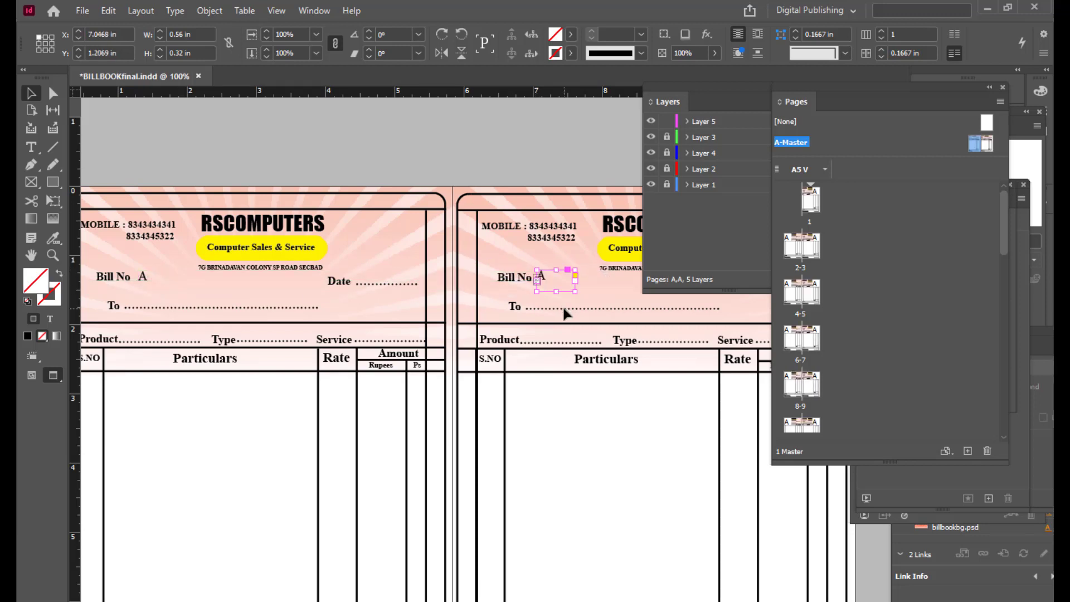
pyautogui.press('Right')
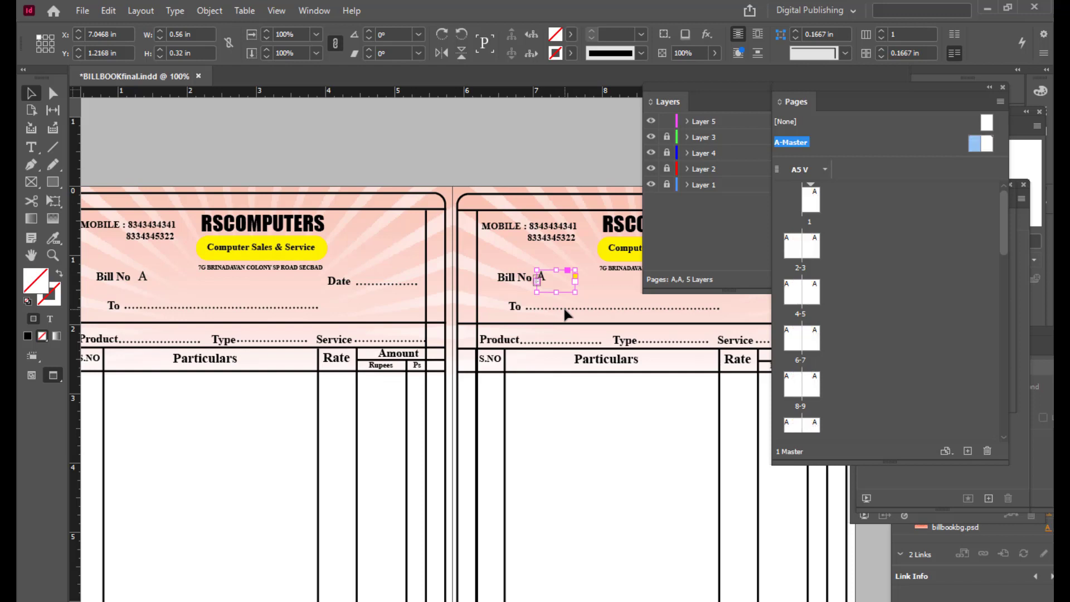
pyautogui.press('Down')
pyautogui.press('Down')
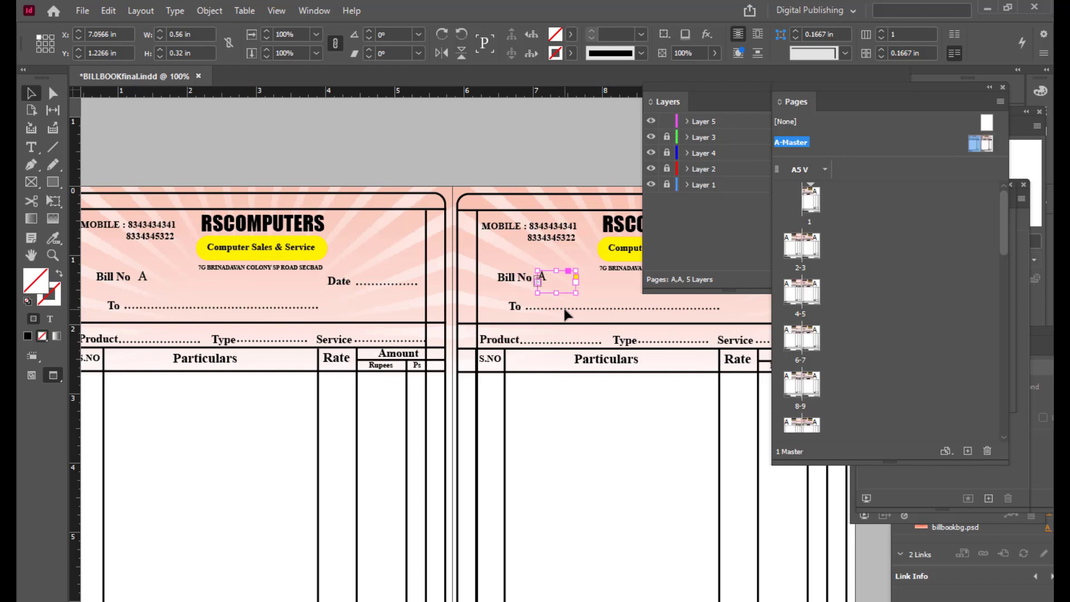
# Step: Open page 1 and spread 2-3, and check the automatic bill numbers on both sides through spread 6-7
pyautogui.doubleClick(809, 205)
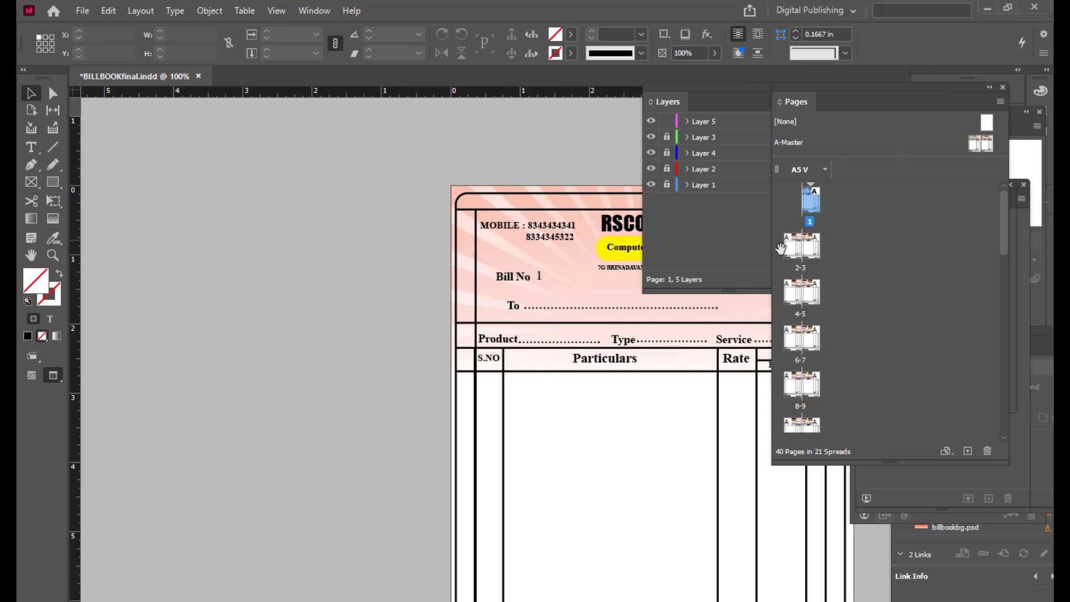
pyautogui.doubleClick(800, 250)
pyautogui.doubleClick(811, 252)
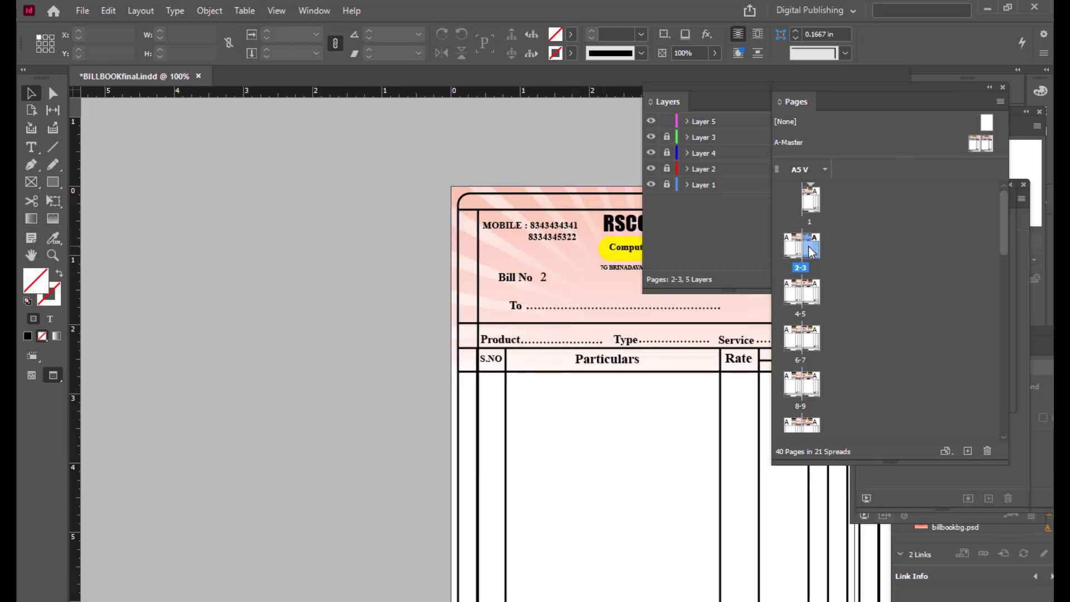
pyautogui.hotkey('ctrl', '-')
pyautogui.hotkey('ctrl', '-')
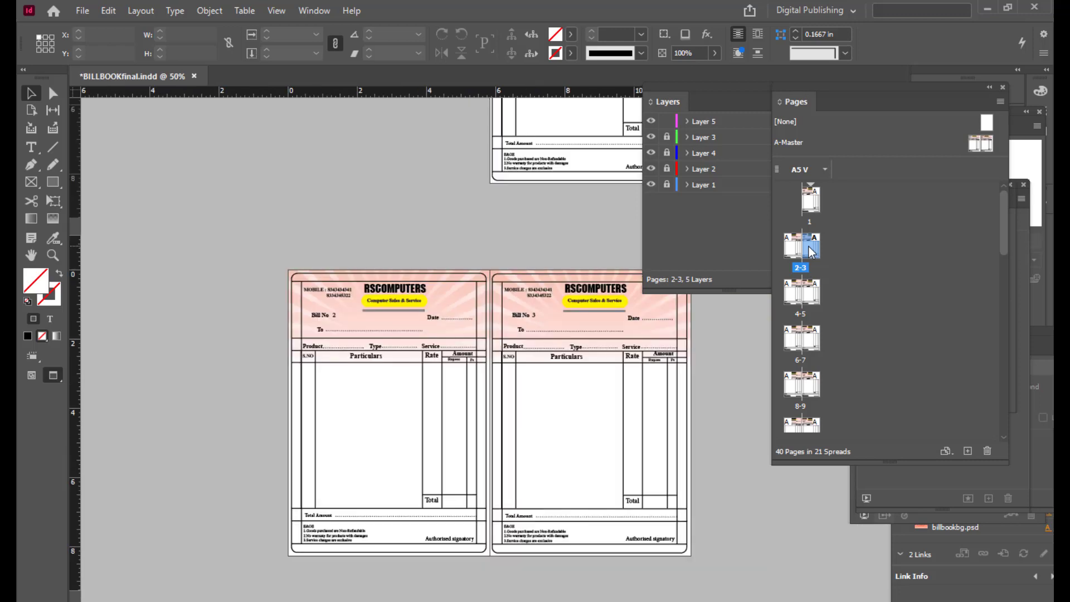
pyautogui.hotkey('ctrl', '=')
pyautogui.scroll(-15, 613, 361)
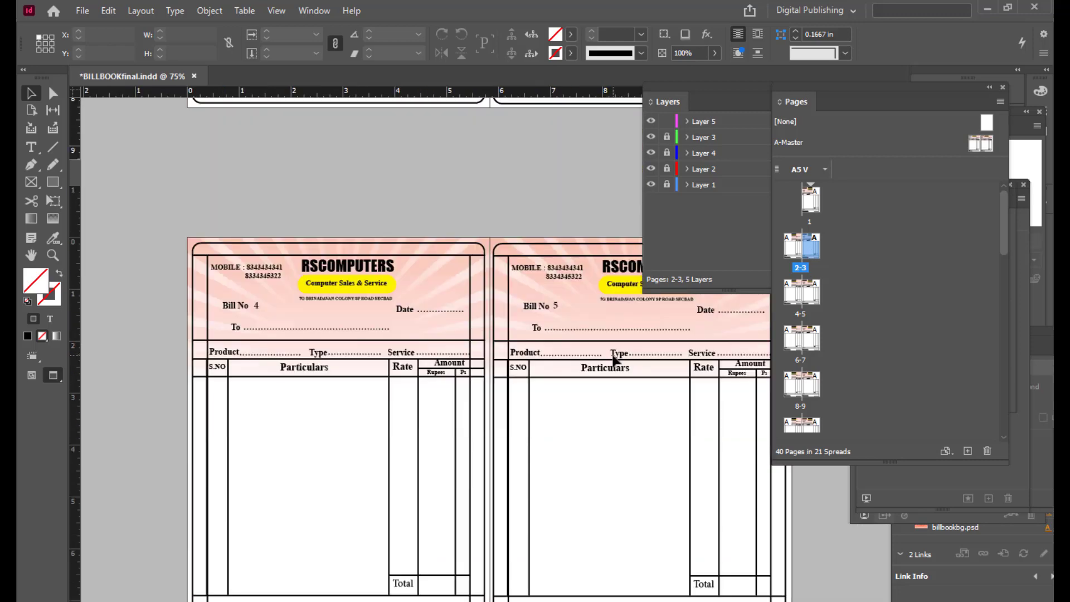
pyautogui.scroll(-5, 612, 361)
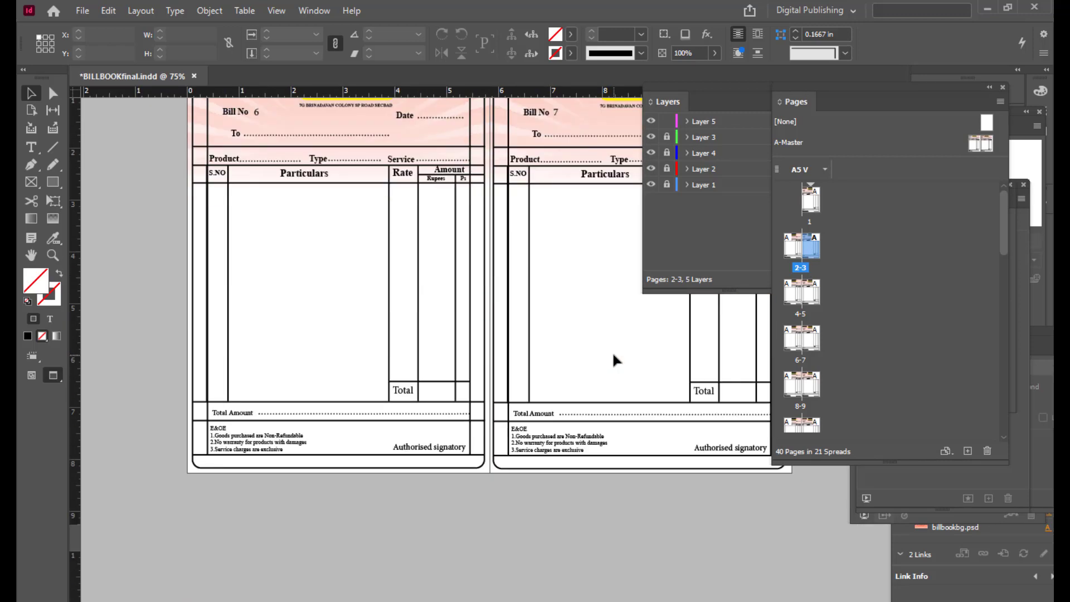
# Step: Review the remaining spreads through page 40, checking the bill numbers on the last pages
pyautogui.hotkey('ctrl', '-')
pyautogui.hotkey('ctrl', '-')
pyautogui.scroll(-4, 613, 356)
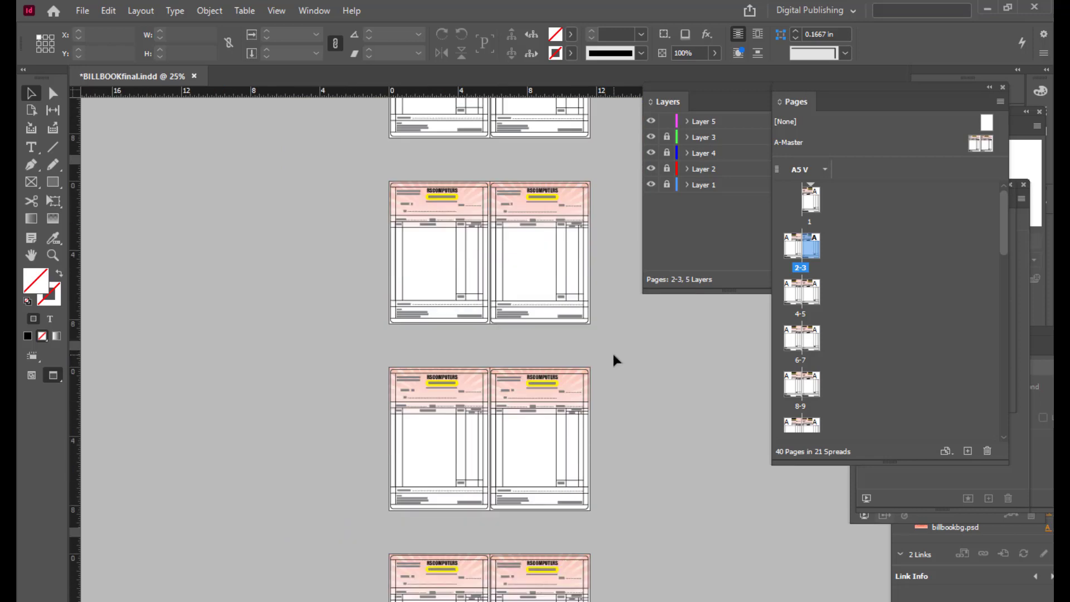
pyautogui.scroll(-10, 615, 359)
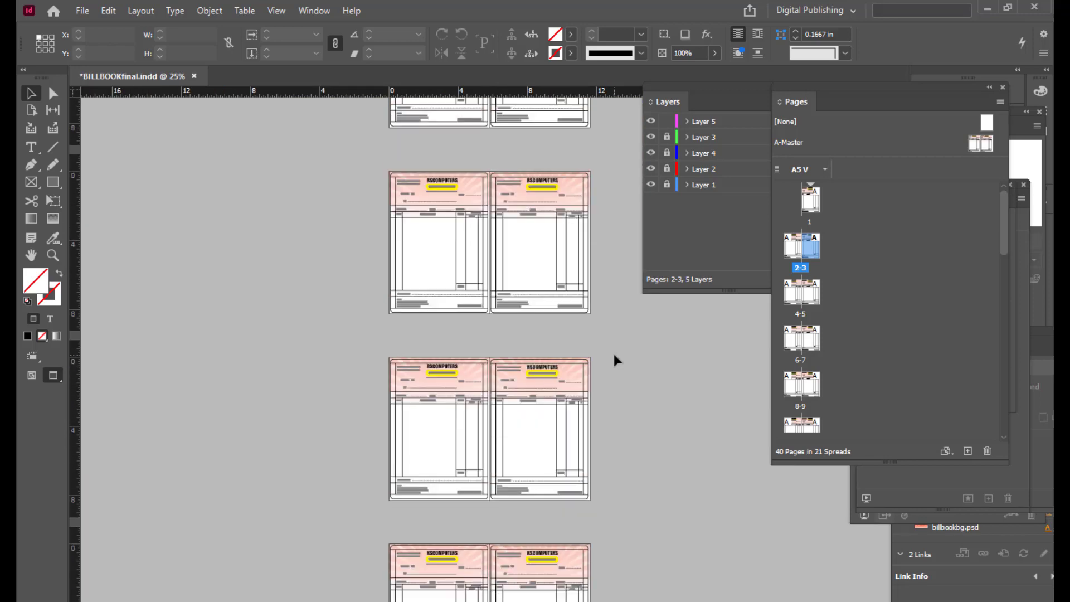
pyautogui.scroll(-6, 615, 360)
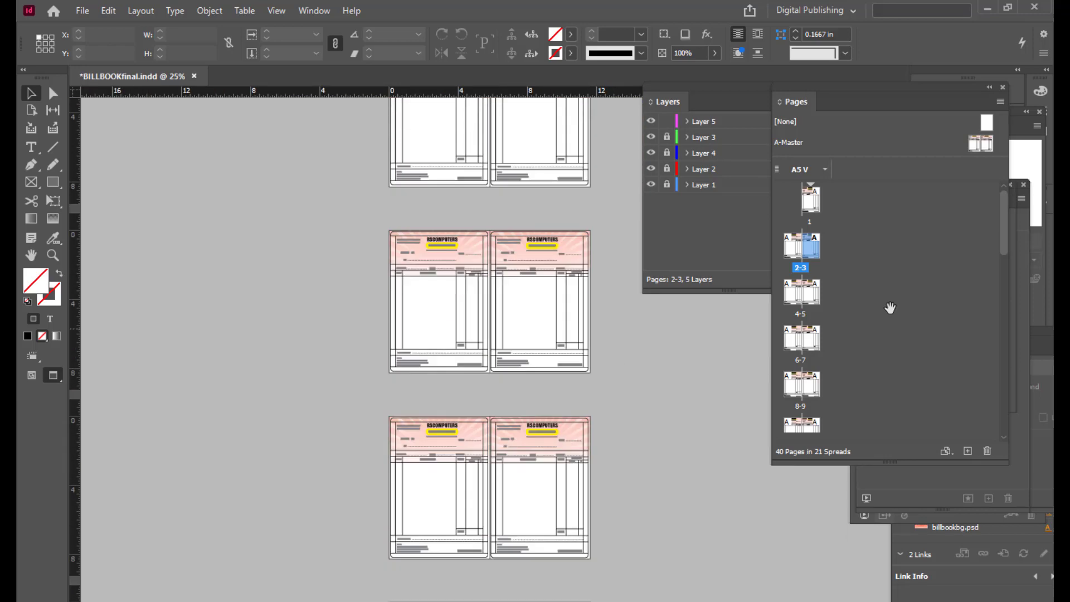
pyautogui.hotkey('ctrl', '=')
pyautogui.hotkey('ctrl', '=')
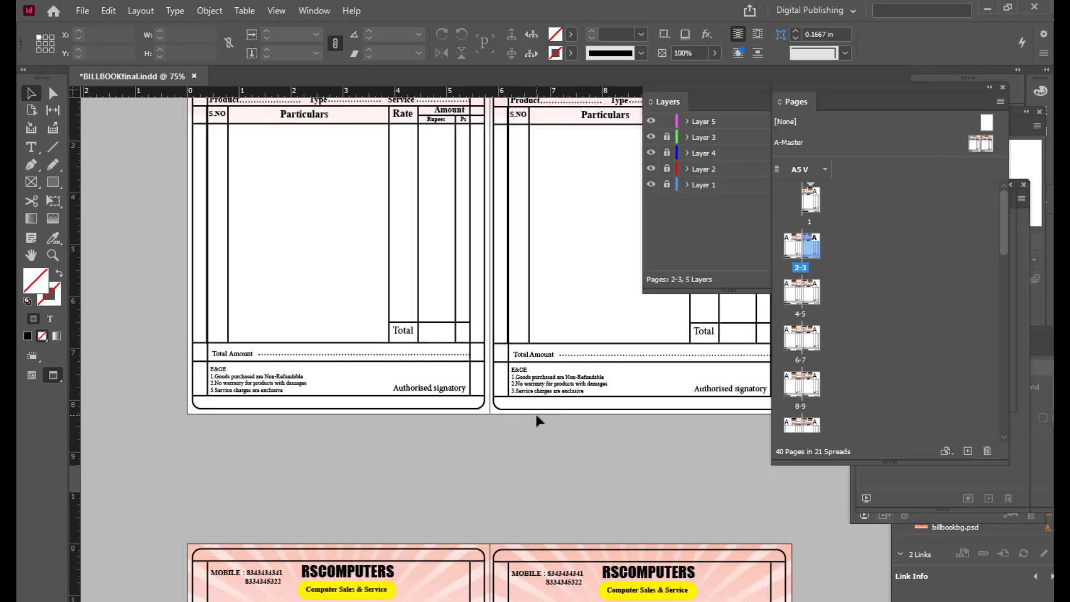
pyautogui.scroll(3, 536, 414)
pyautogui.scroll(-2, 536, 414)
pyautogui.scroll(-13, 536, 418)
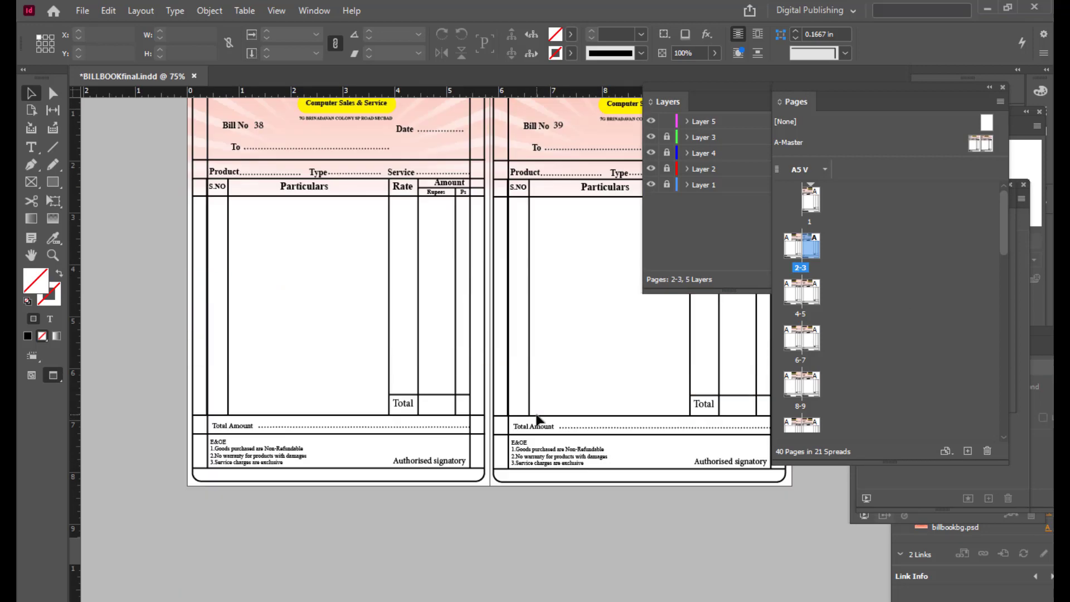
pyautogui.scroll(7, 537, 418)
pyautogui.scroll(-4, 539, 420)
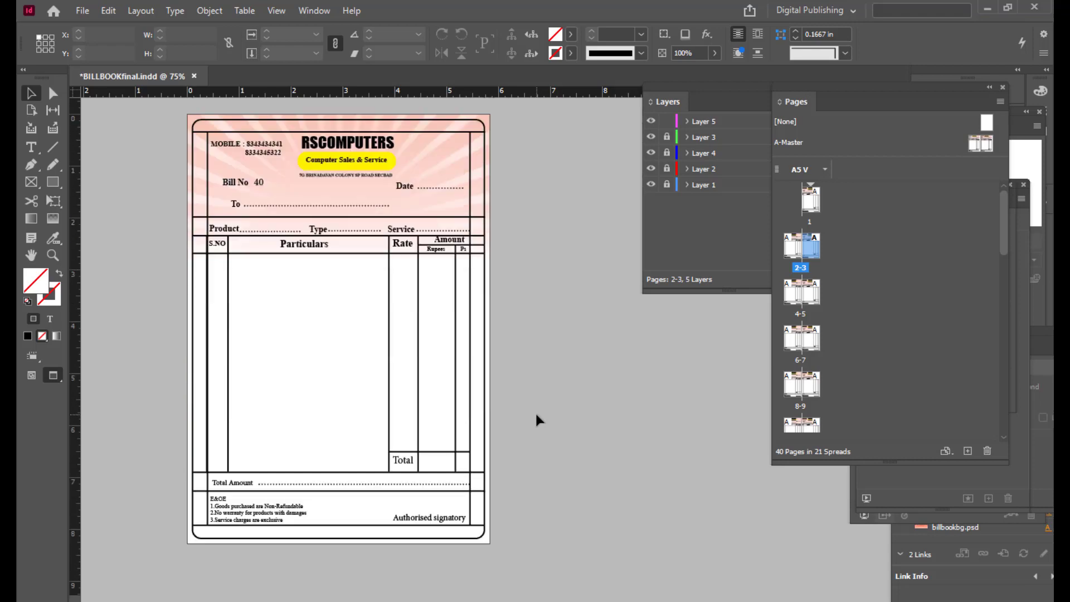
pyautogui.scroll(5, 540, 421)
pyautogui.scroll(-4, 540, 420)
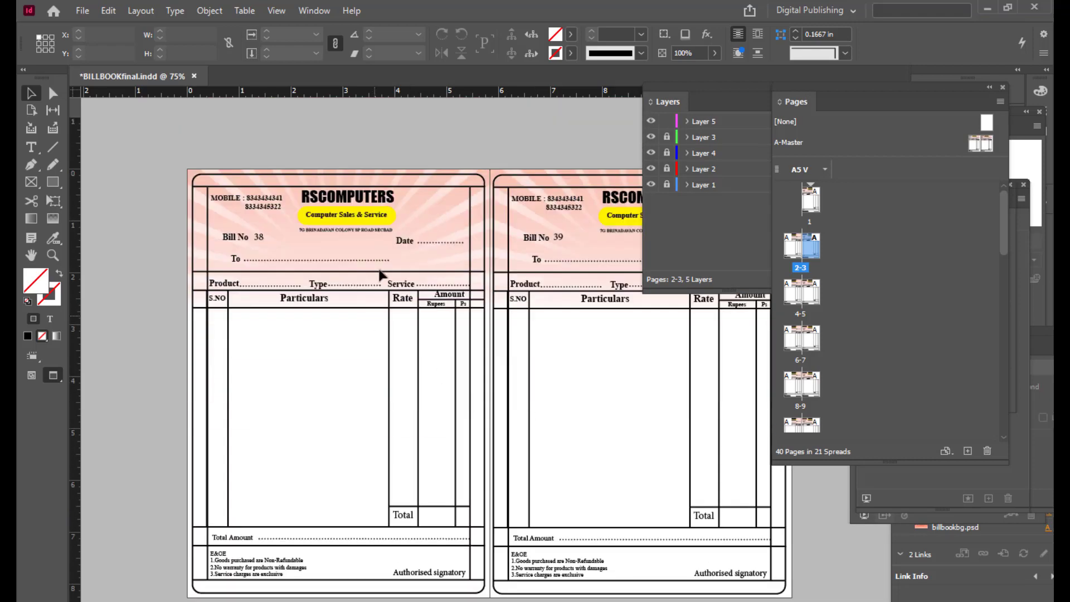
pyautogui.scroll(-1, 409, 368)
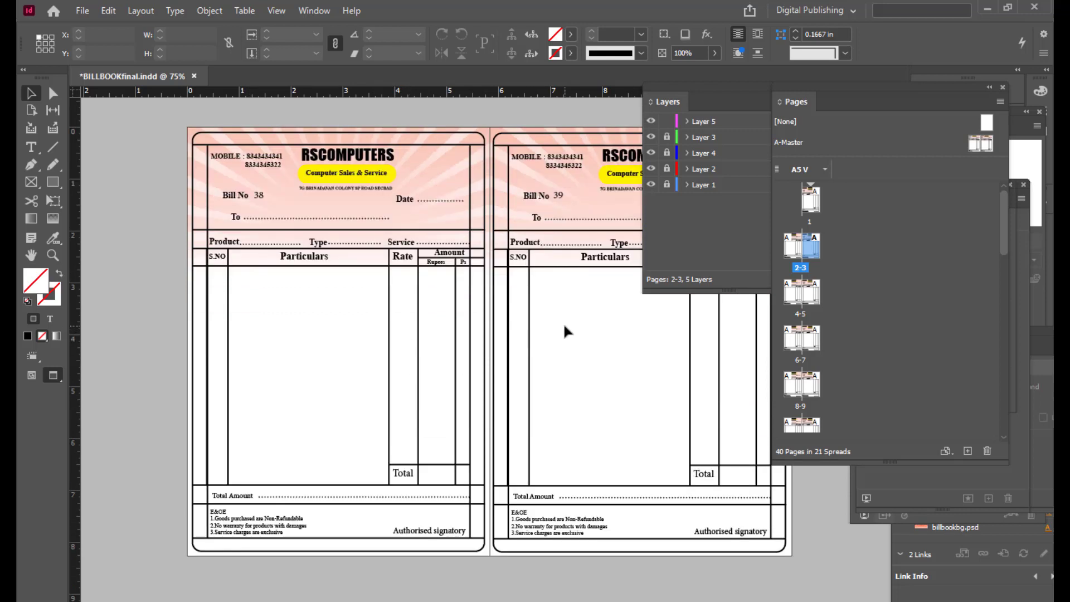
pyautogui.scroll(3, 567, 332)
# Step: Export all pages as an Adobe PDF (Print) file named billbook in the billbooktemplate folder, using the Press Quality preset
pyautogui.click(81, 11)
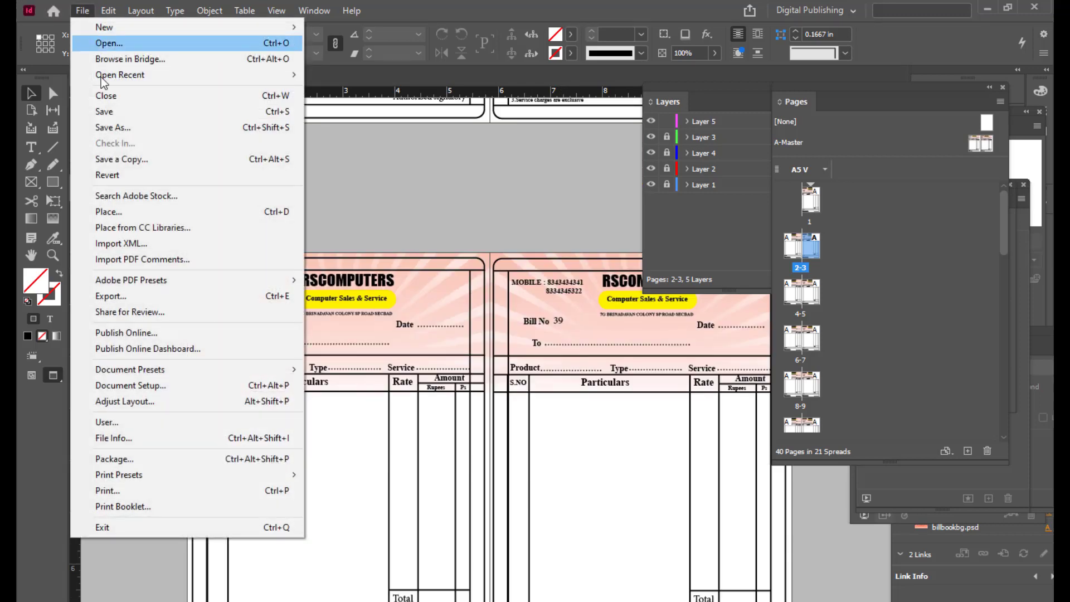
pyautogui.click(163, 297)
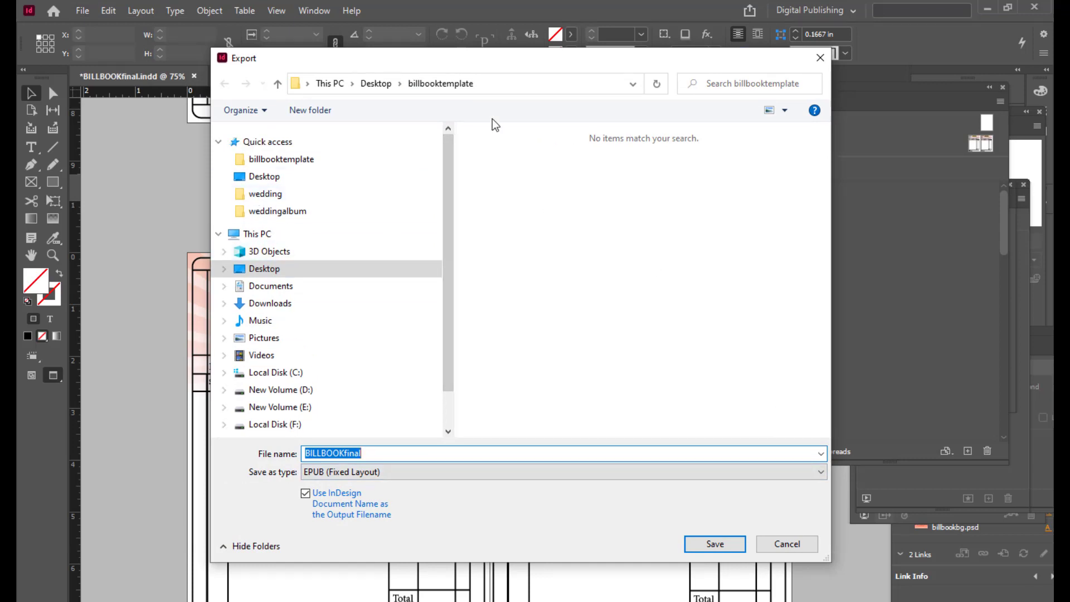
pyautogui.click(407, 472)
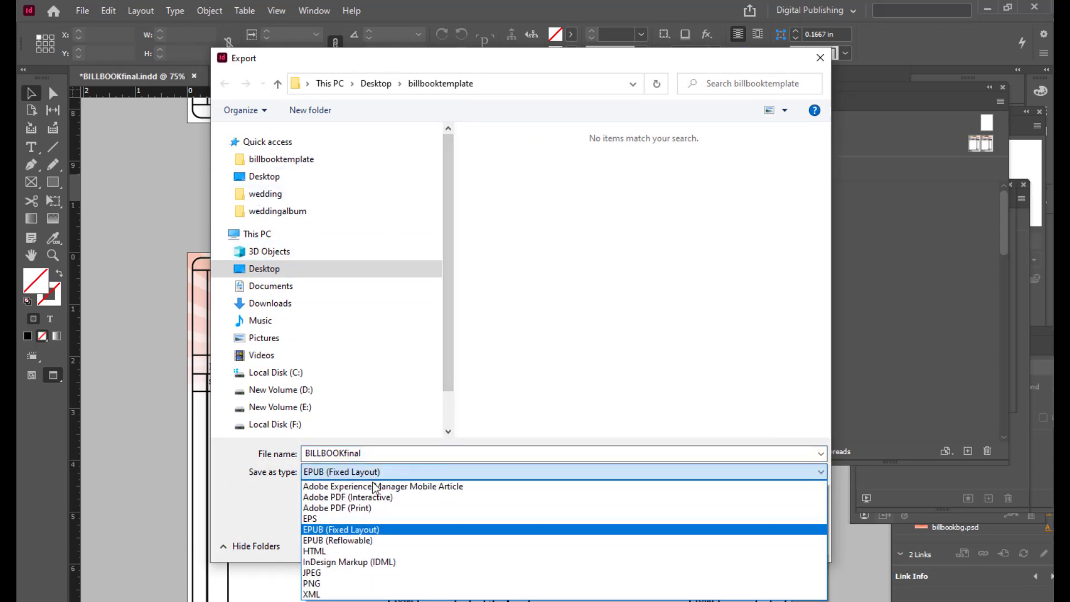
pyautogui.click(317, 505)
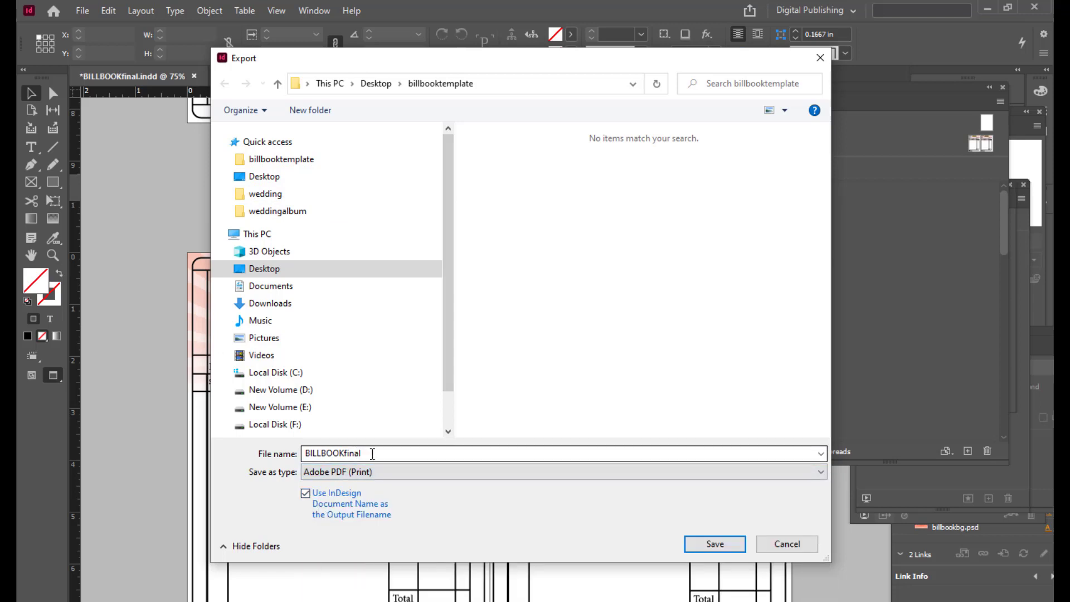
pyautogui.click(377, 454)
pyautogui.write('bil')
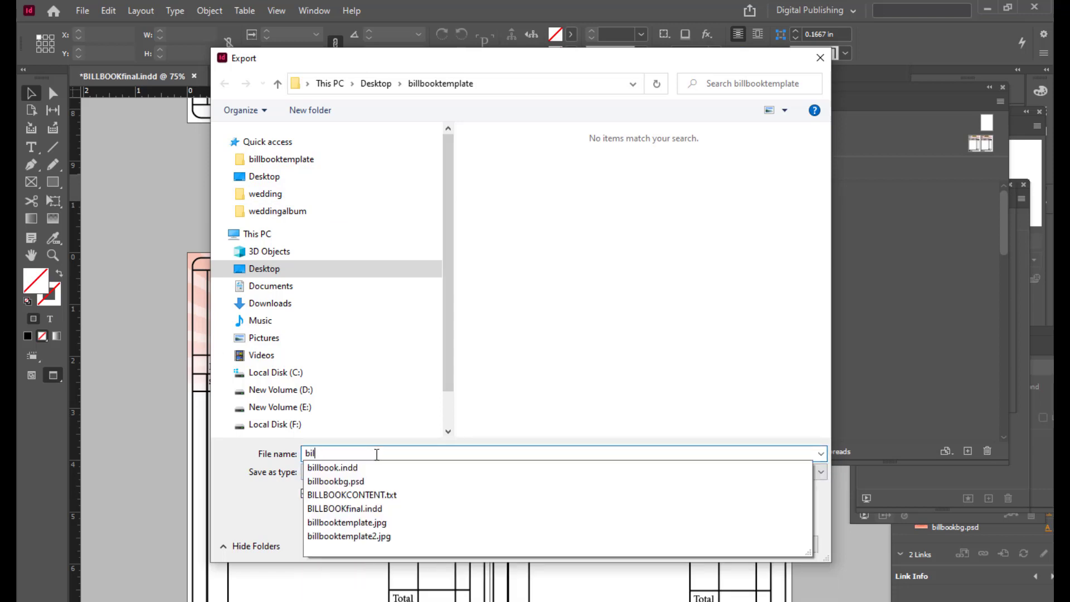
pyautogui.write('lbook')
pyautogui.click(258, 493)
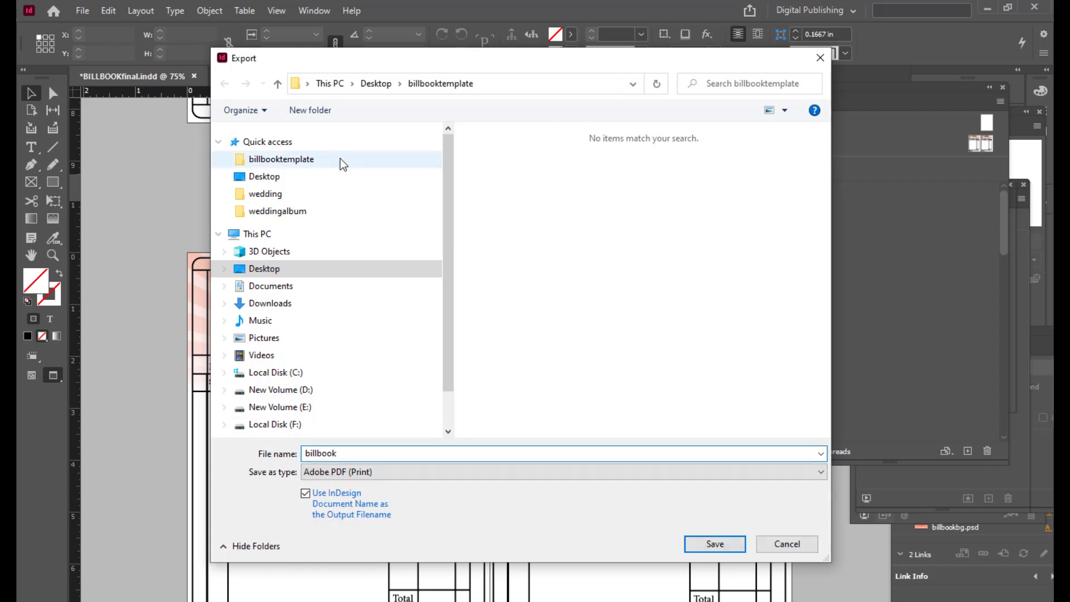
pyautogui.moveTo(450, 183); pyautogui.dragTo(448, 160)
pyautogui.click(716, 544)
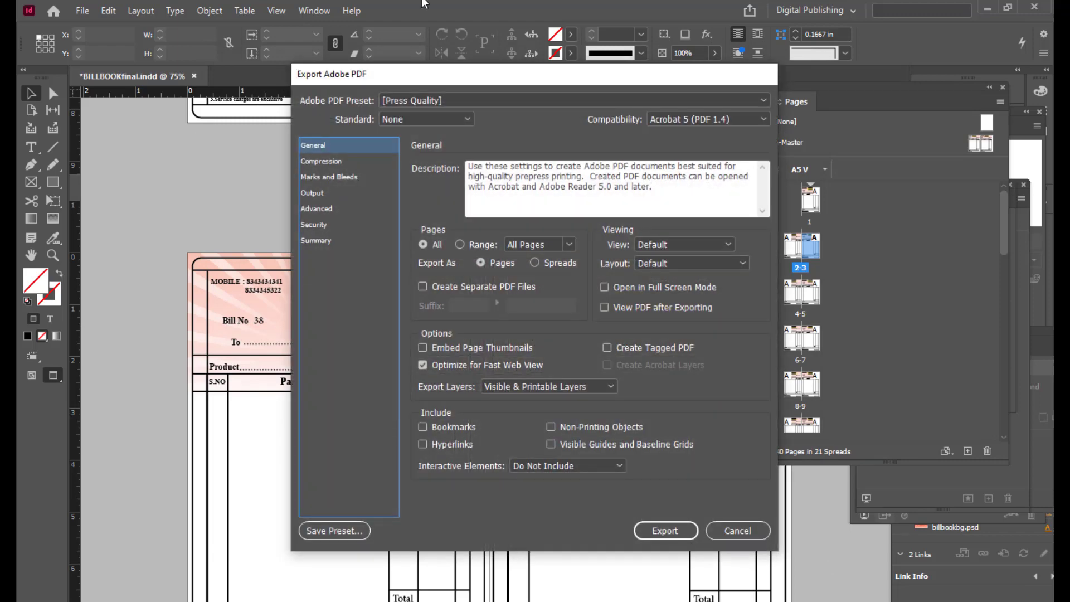
pyautogui.moveTo(493, 88); pyautogui.dragTo(456, 80)
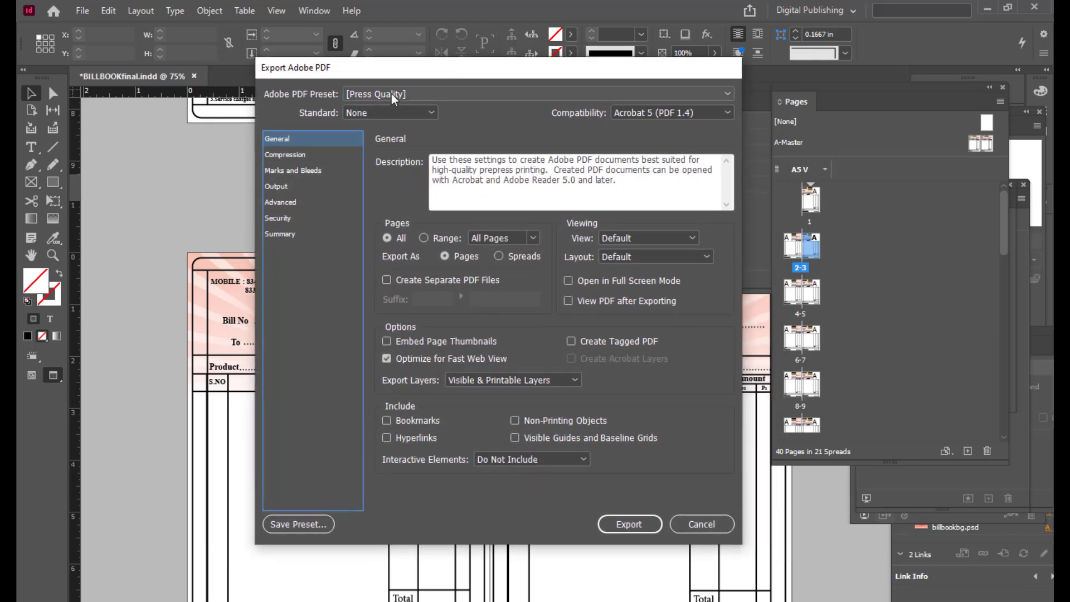
pyautogui.click(635, 529)
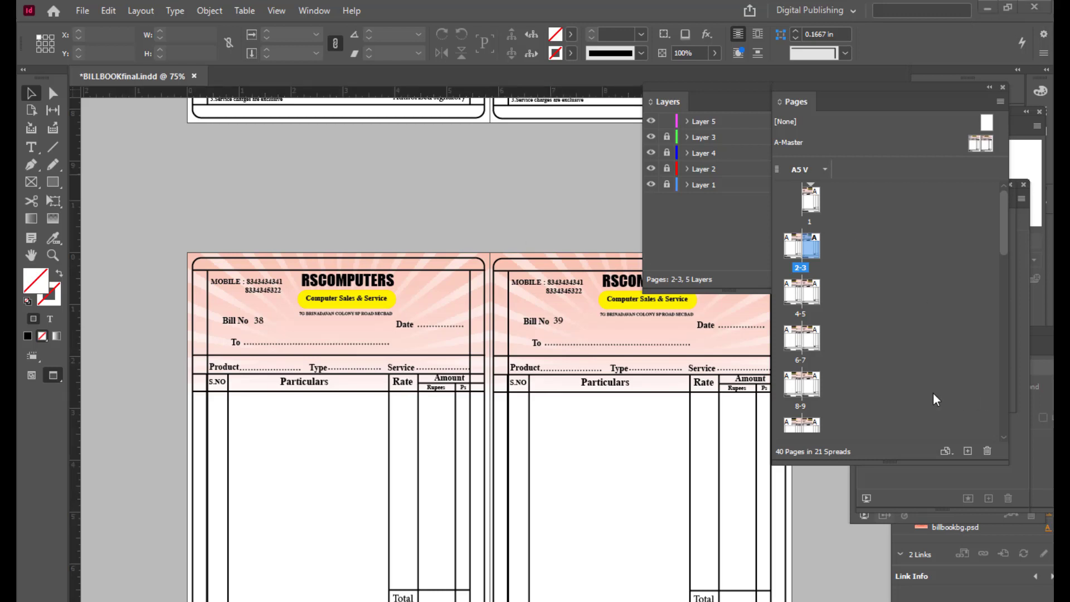
# Step: Switch to the desktop and open the exported billbook PDF from the billbooktemplate folder in Chrome
pyautogui.click(991, 12)
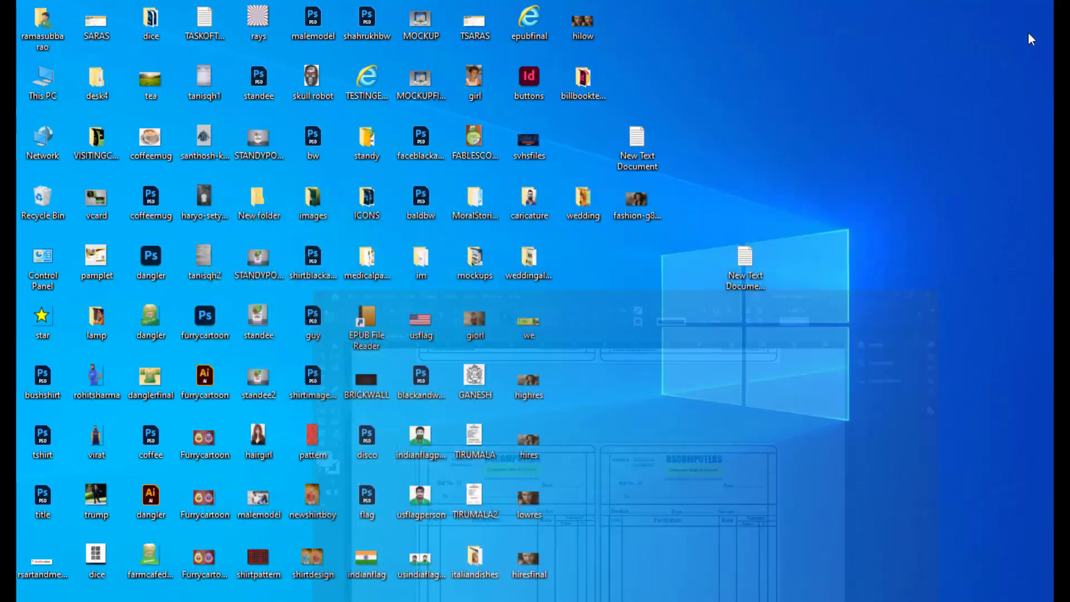
pyautogui.doubleClick(579, 96)
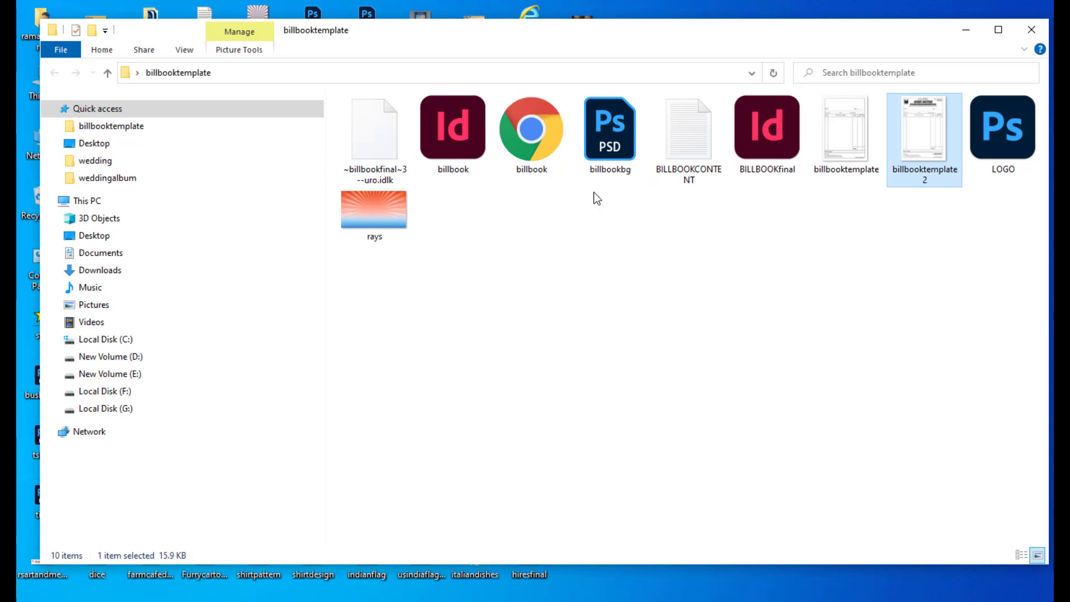
pyautogui.doubleClick(537, 131)
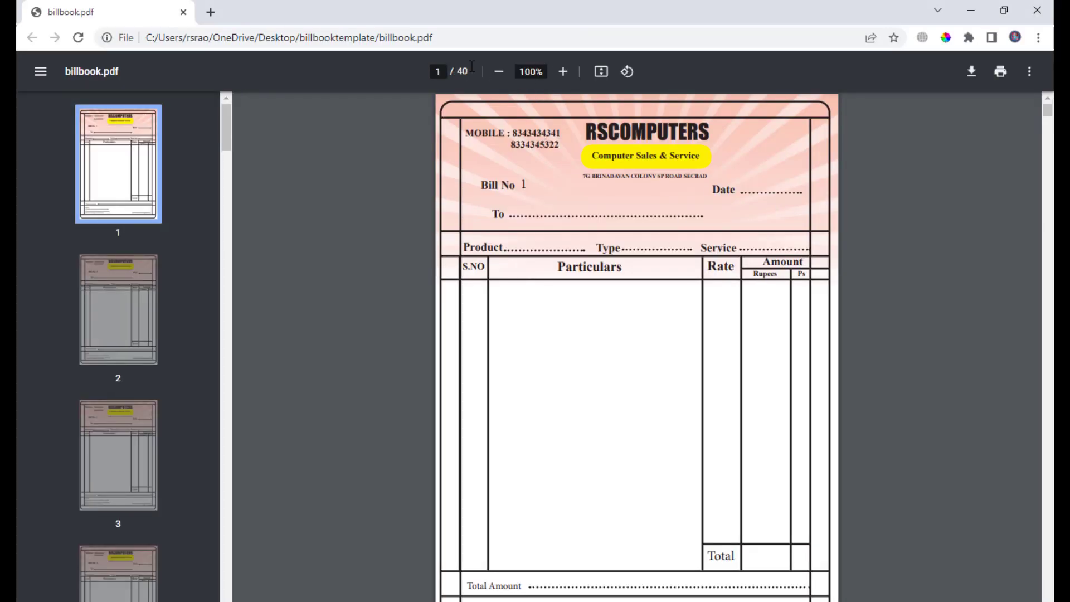
# Step: Review the exported PDF from page 1 through page 18, checking that the Bill No on each page runs in sequence
pyautogui.click(498, 71)
pyautogui.click(498, 72)
pyautogui.scroll(-3, 806, 273)
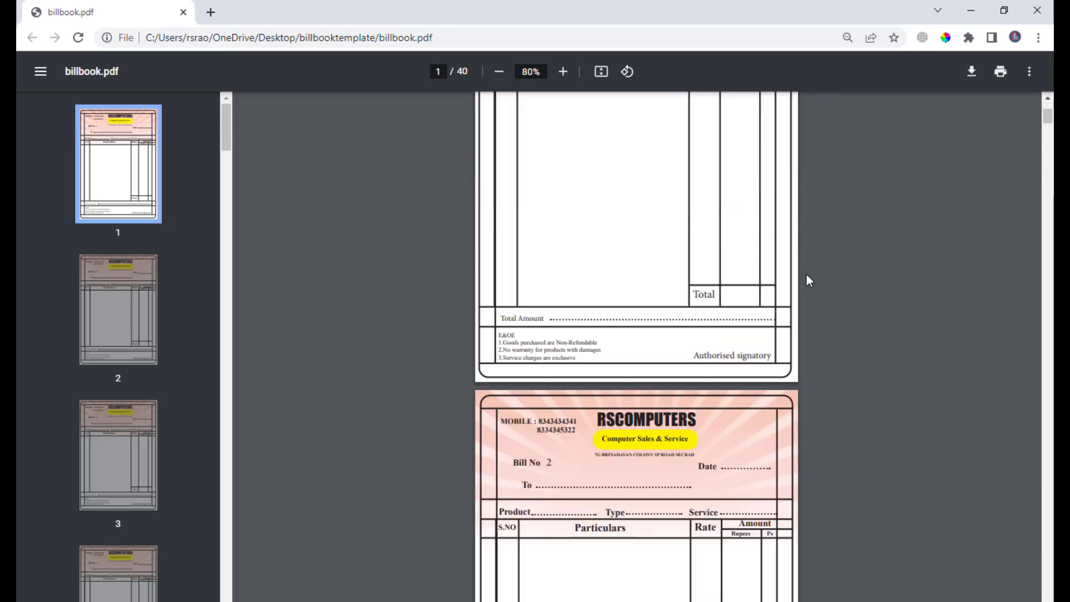
pyautogui.scroll(-3, 808, 273)
pyautogui.scroll(3, 483, 133)
pyautogui.scroll(-9, 624, 180)
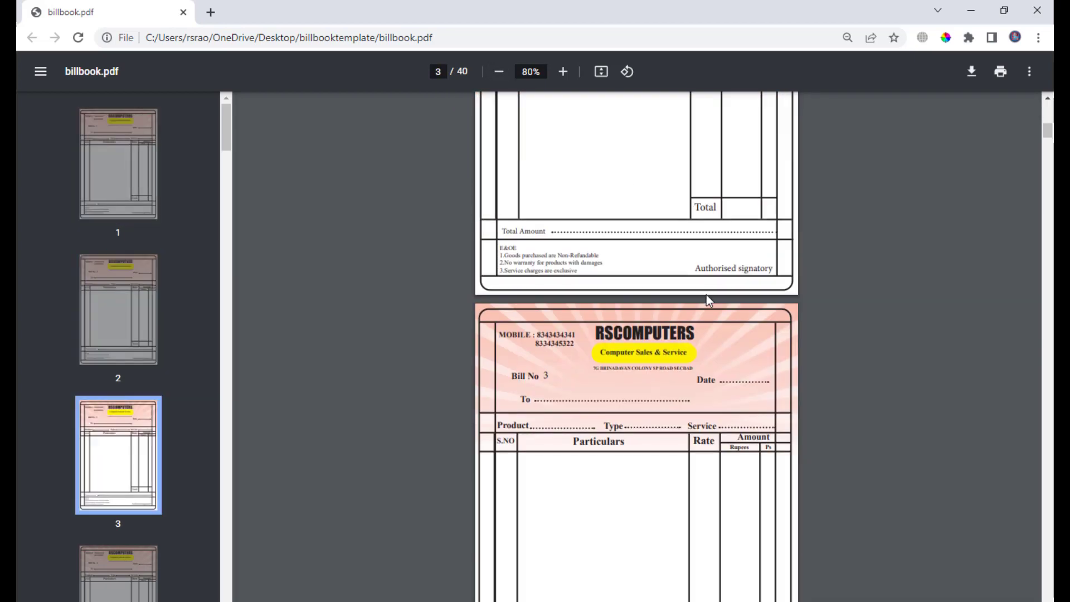
pyautogui.scroll(-15, 707, 294)
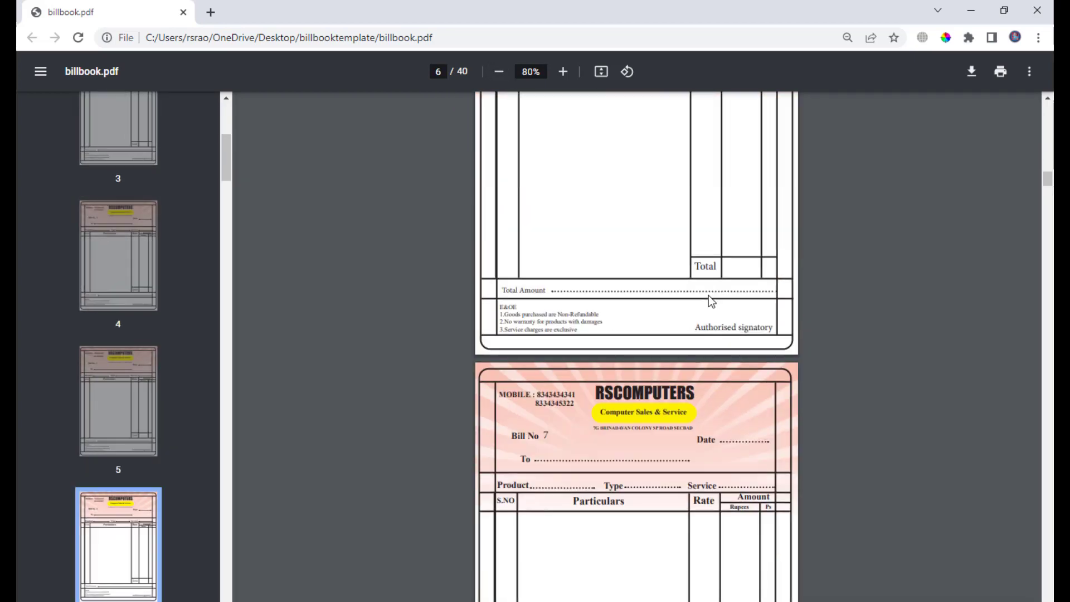
pyautogui.scroll(-15, 708, 295)
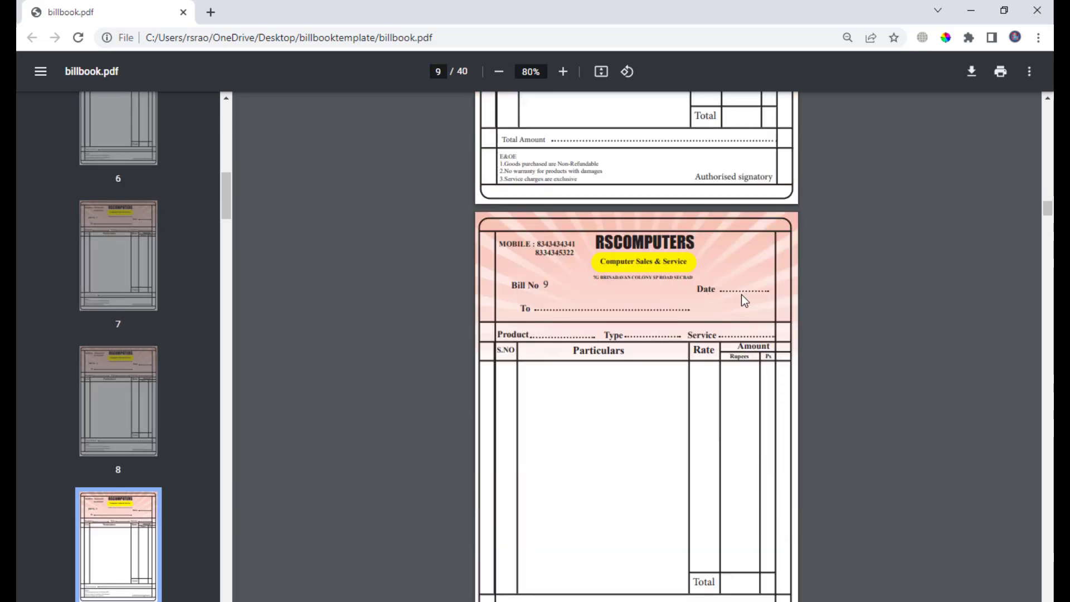
pyautogui.scroll(-10, 759, 295)
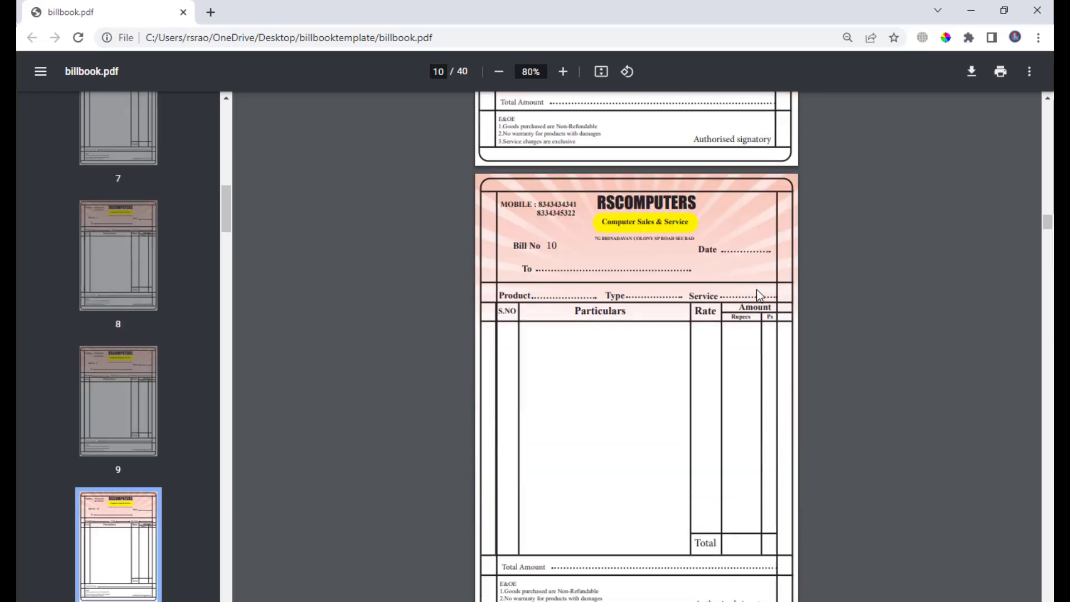
pyautogui.scroll(-10, 759, 296)
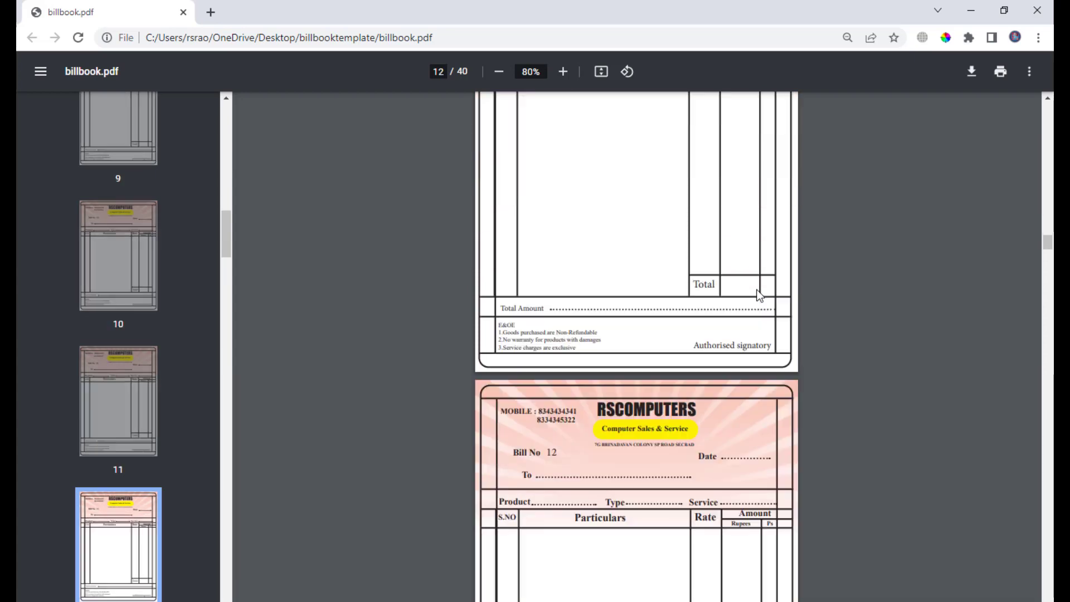
pyautogui.scroll(-10, 759, 295)
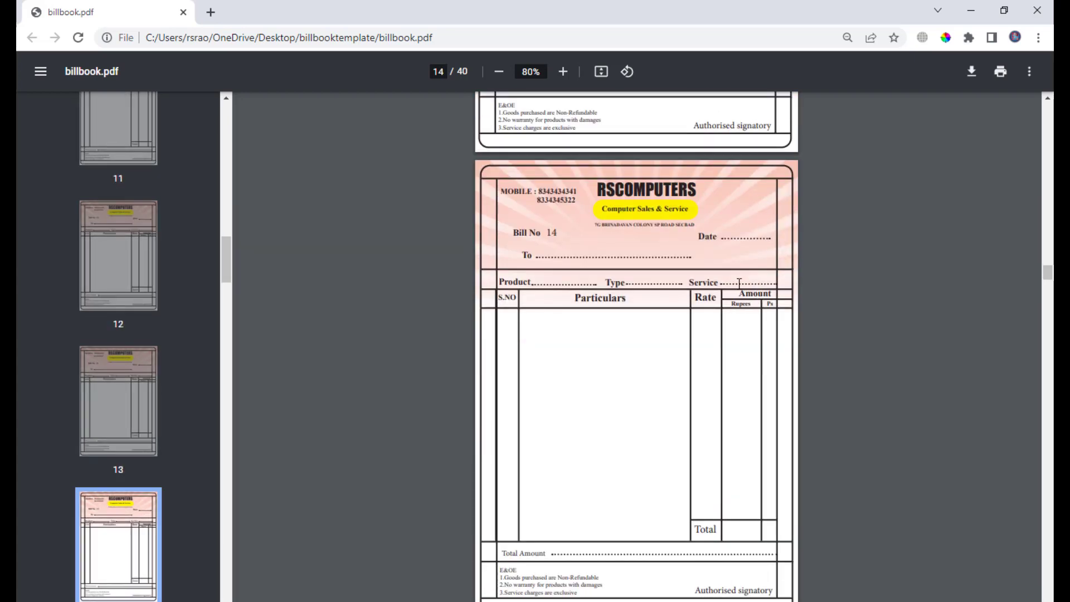
pyautogui.scroll(-7, 738, 283)
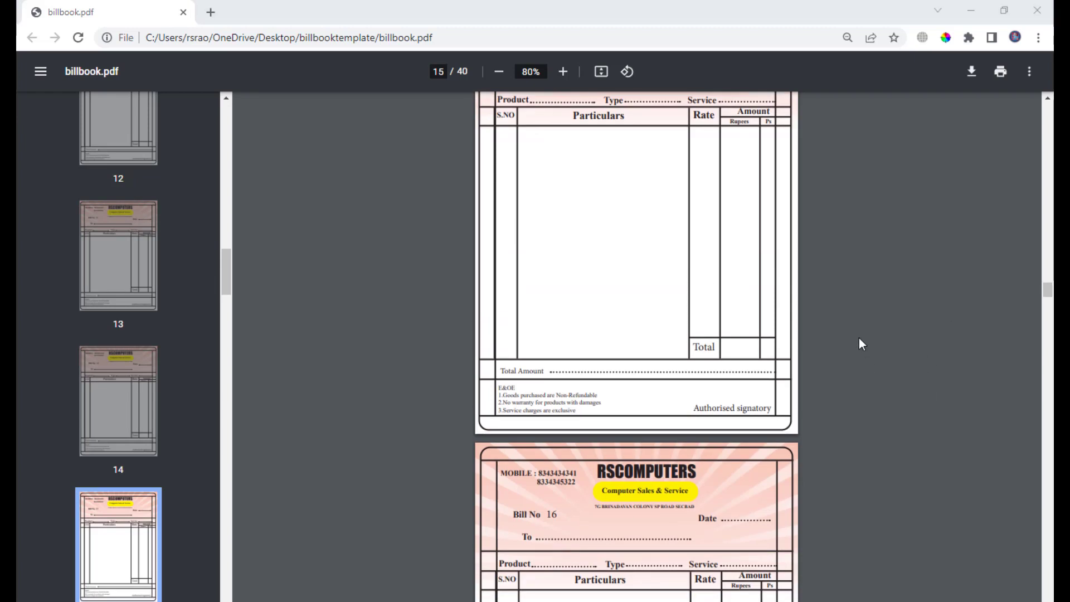
pyautogui.scroll(-10, 534, 266)
pyautogui.scroll(-4, 626, 343)
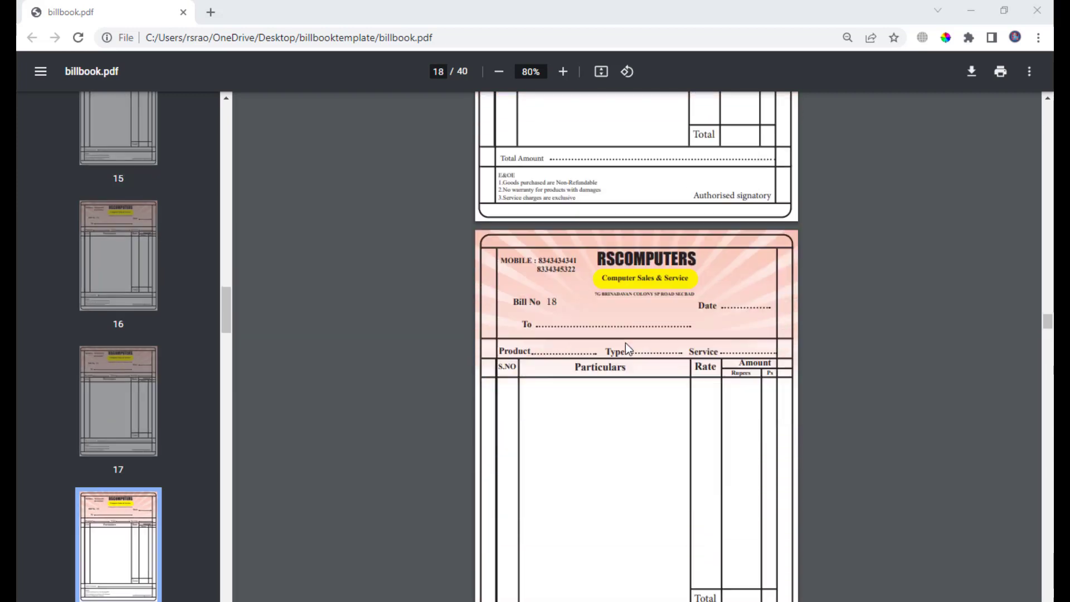